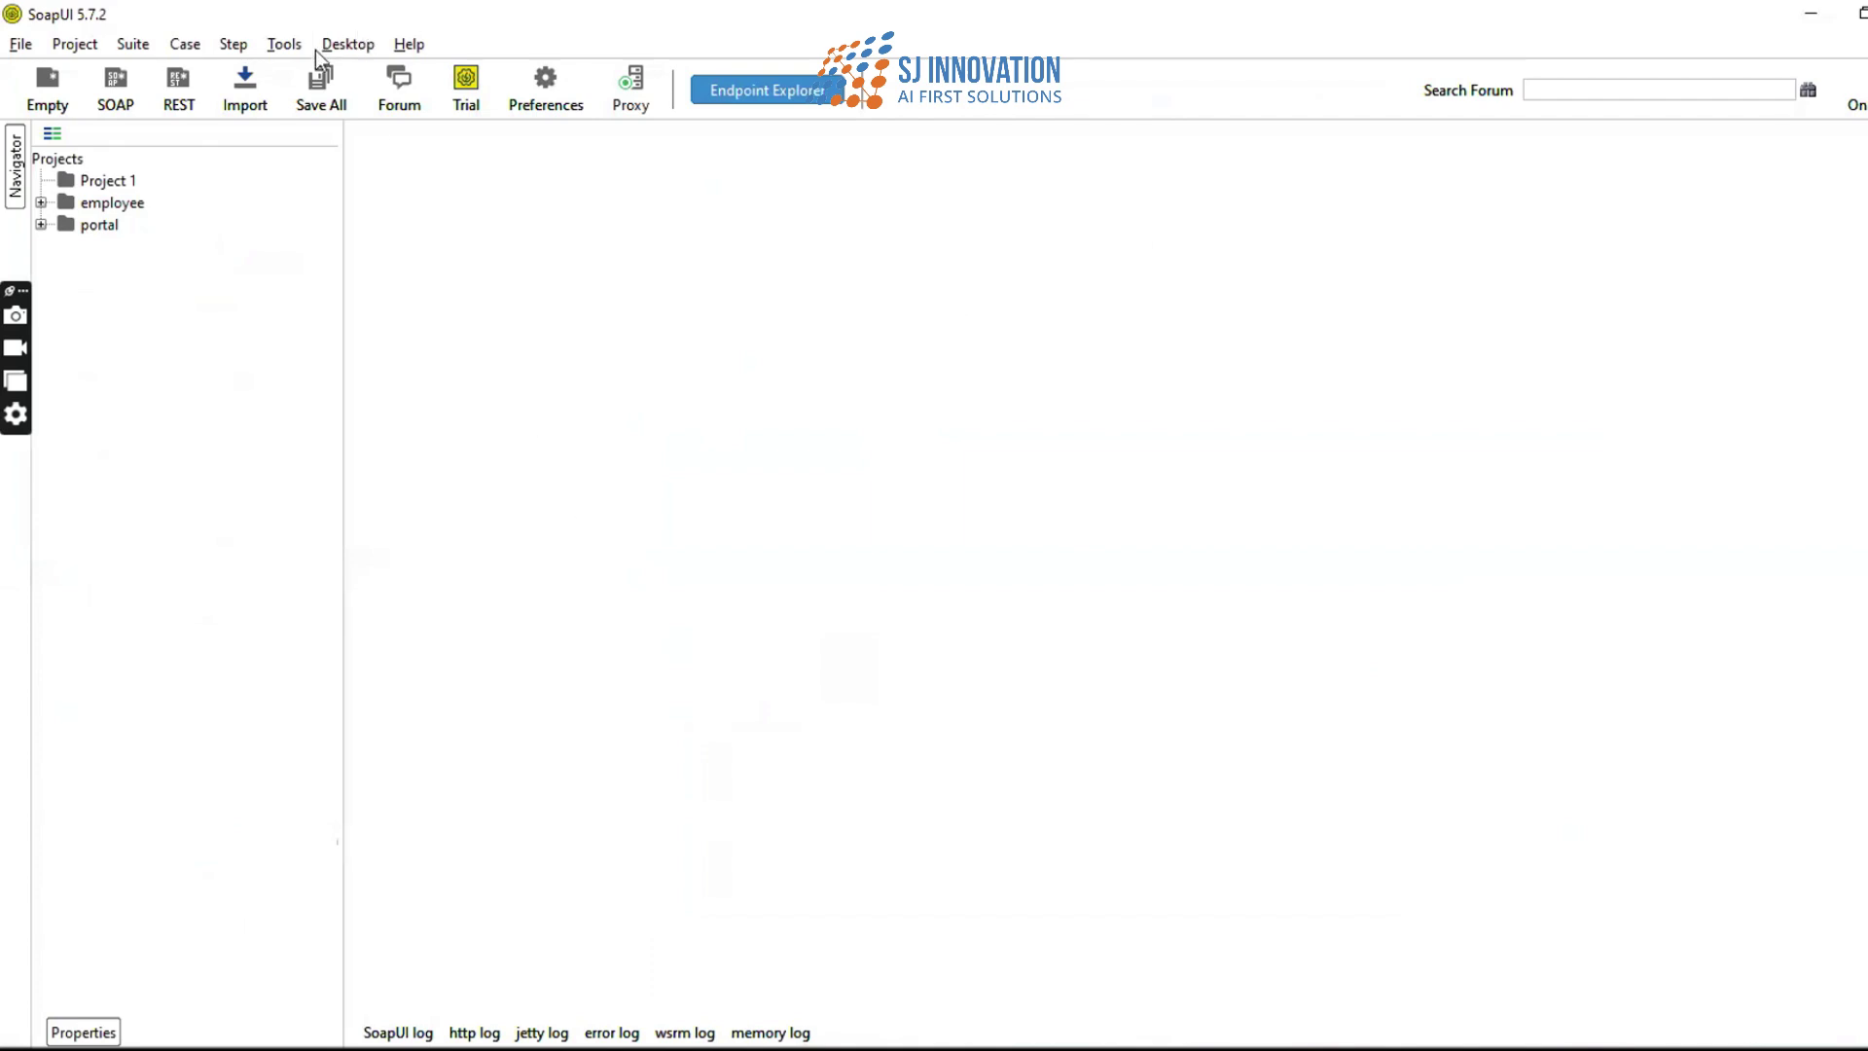
- Create a SOAP project named tester from the copied EmployeeManagementService WSDL URL, with sample requests and no TestSuite
left_click(12, 43)
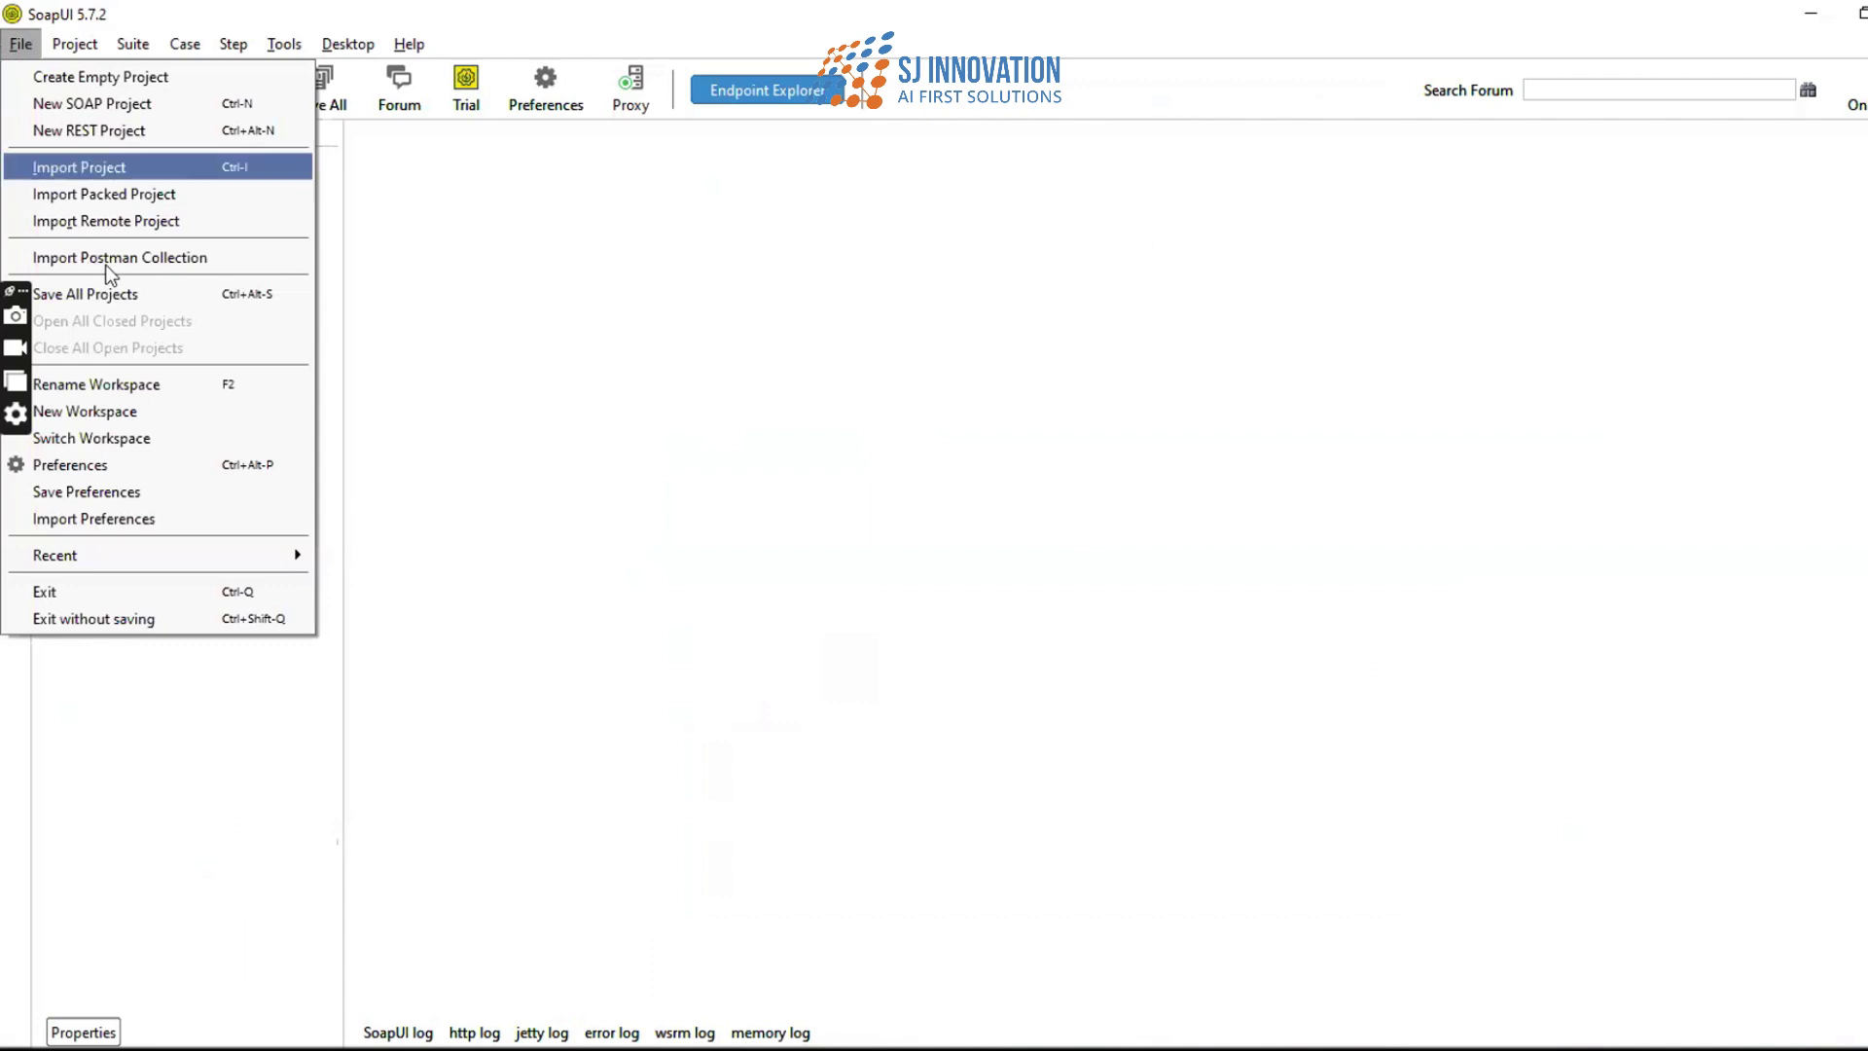
left_click(79, 103)
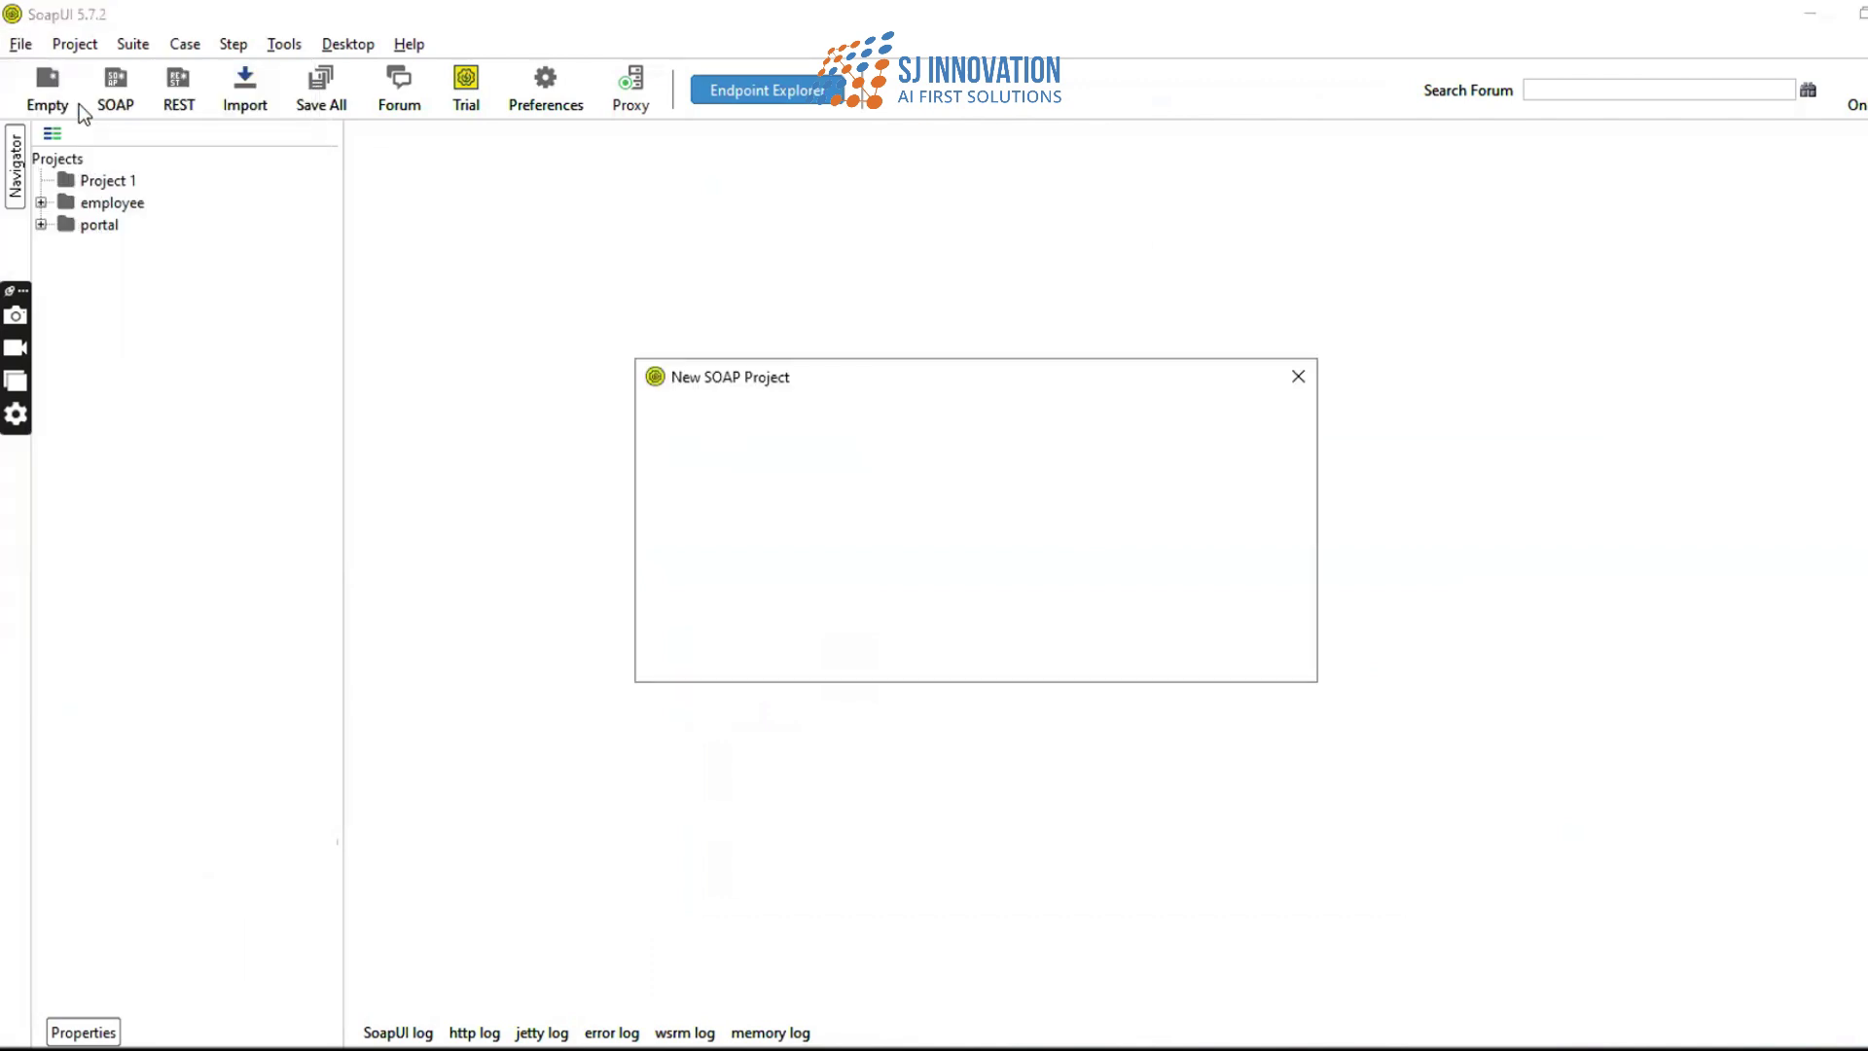
left_click(805, 480)
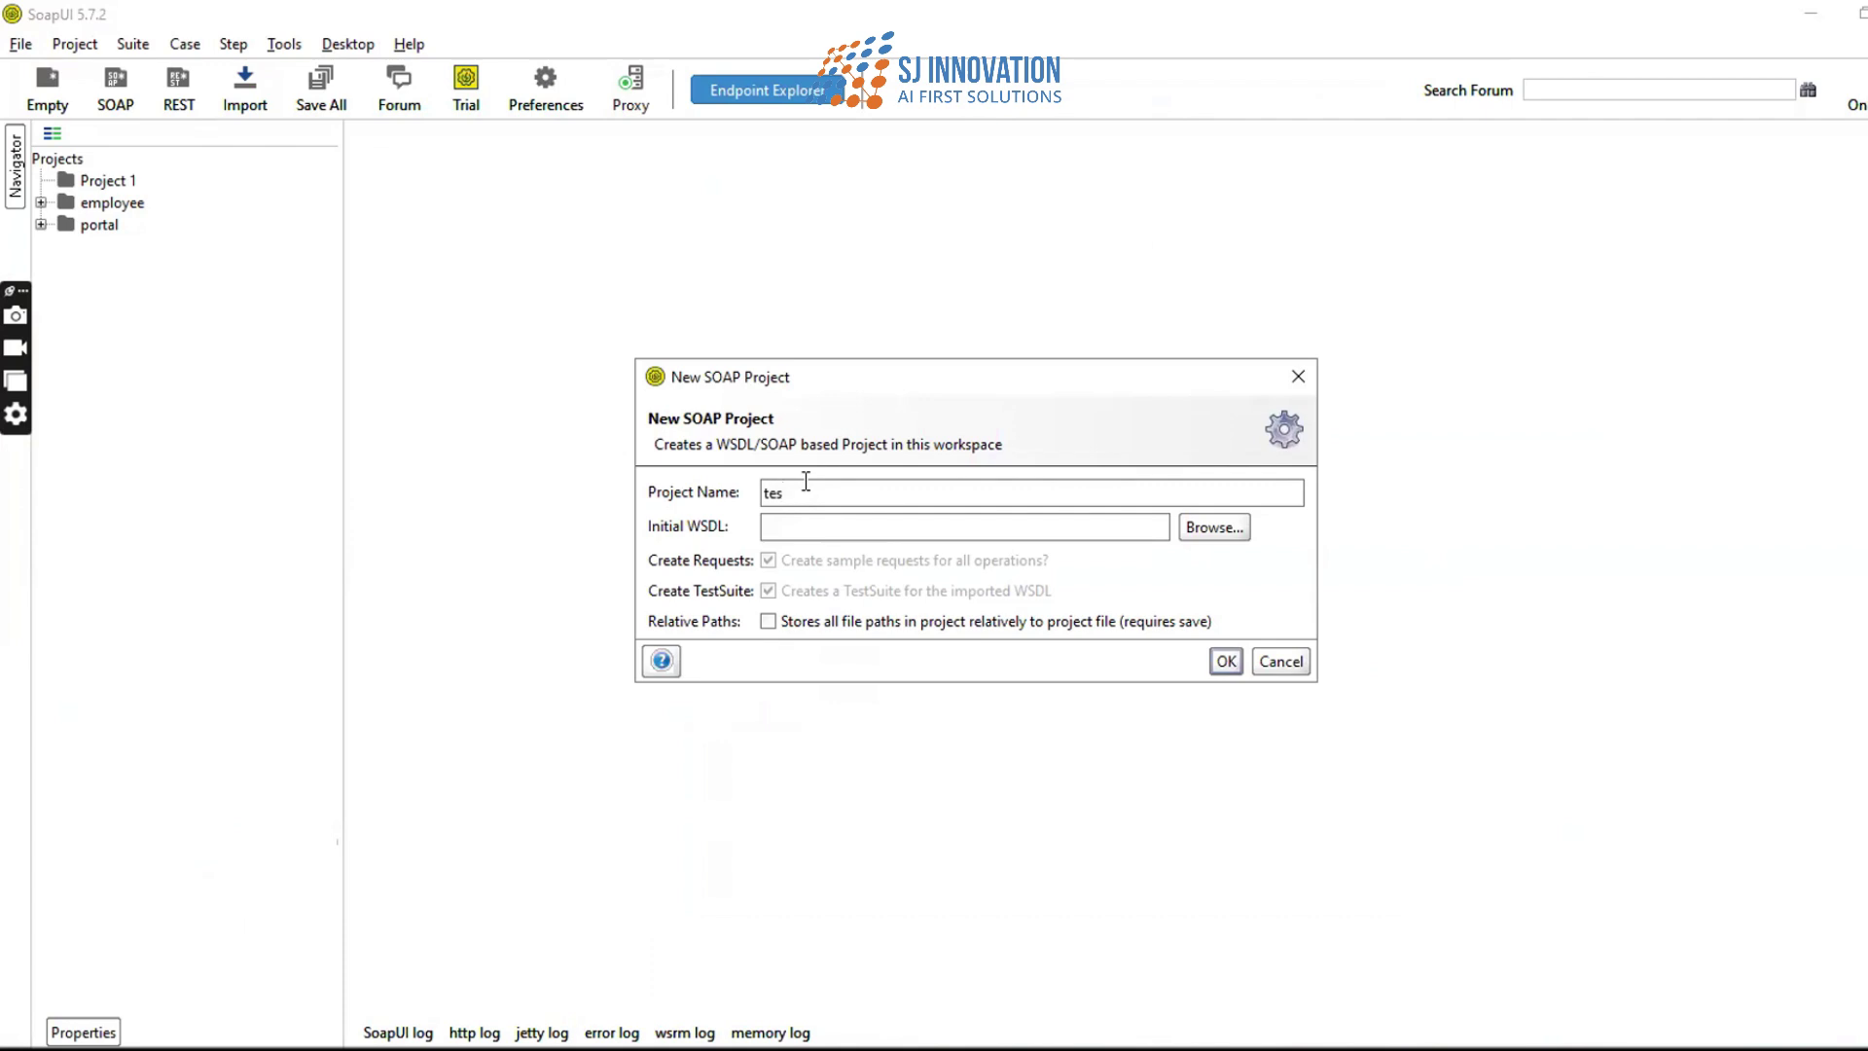
type("tester")
left_click(825, 526)
key("ctrl+v")
left_click(768, 590)
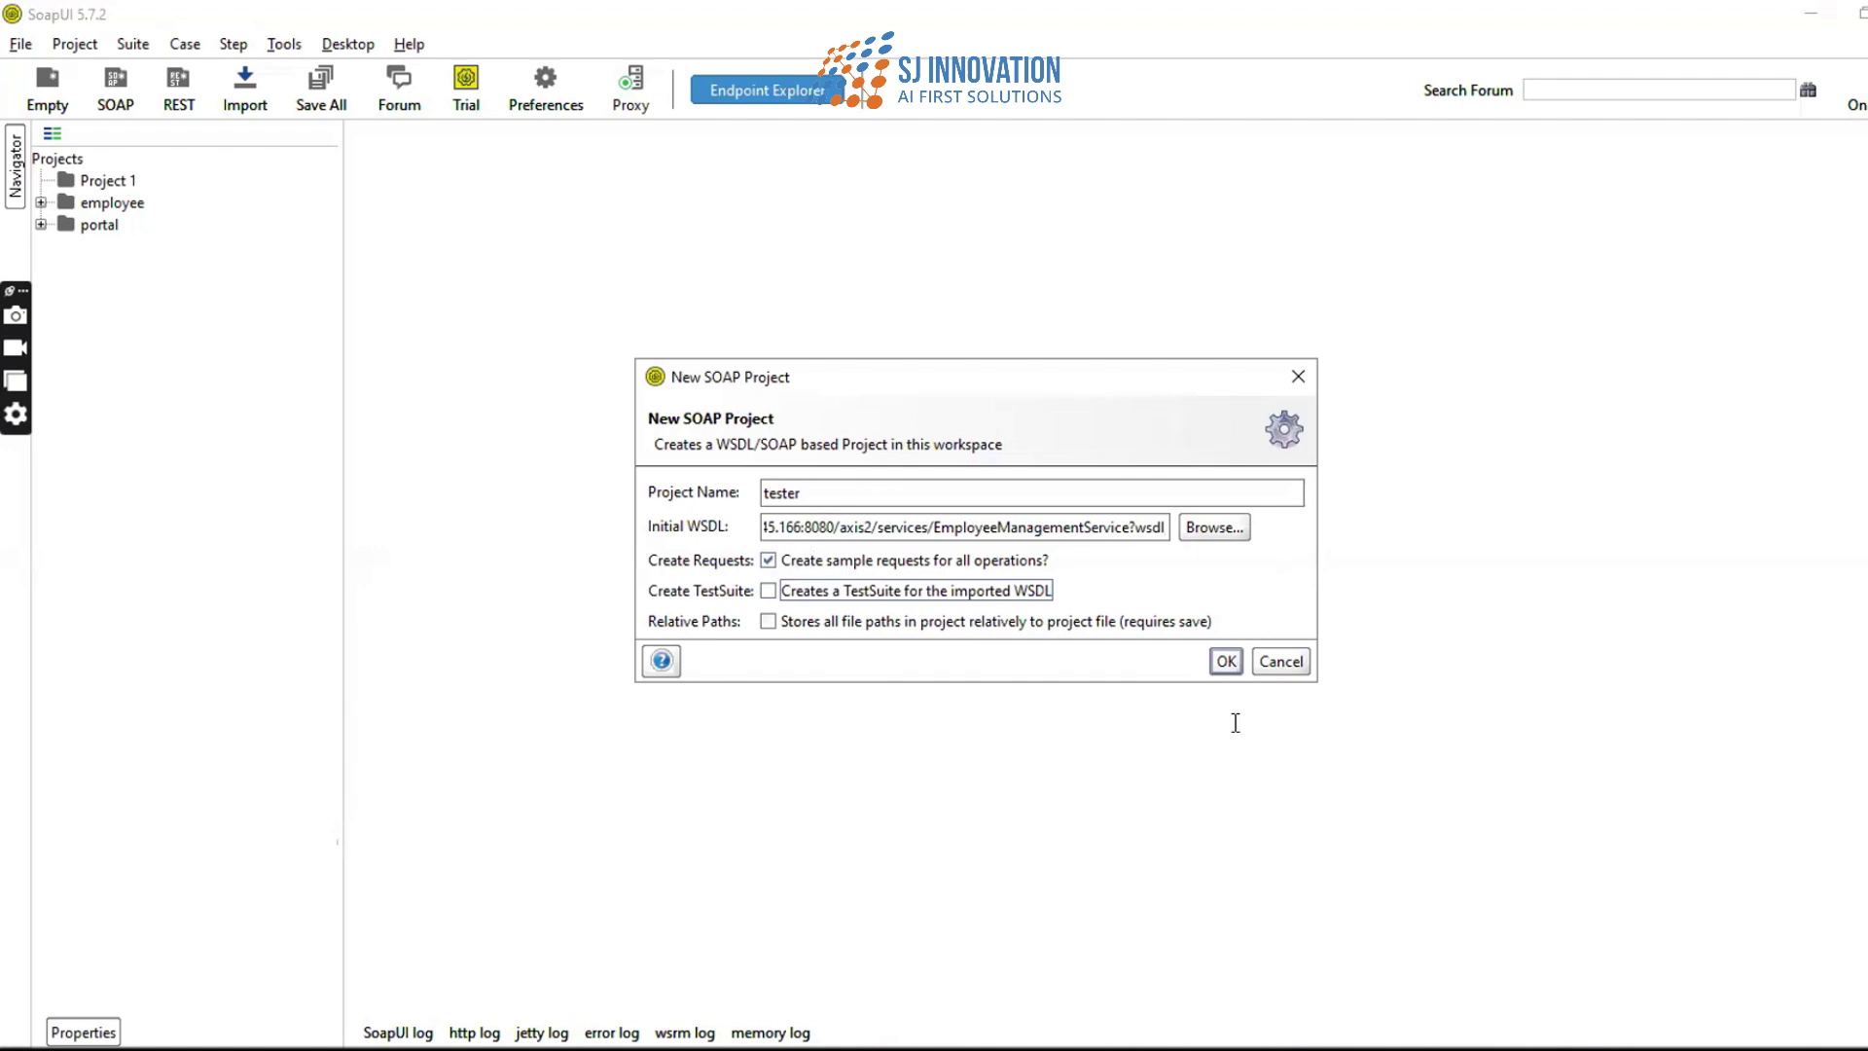
left_click(1222, 662)
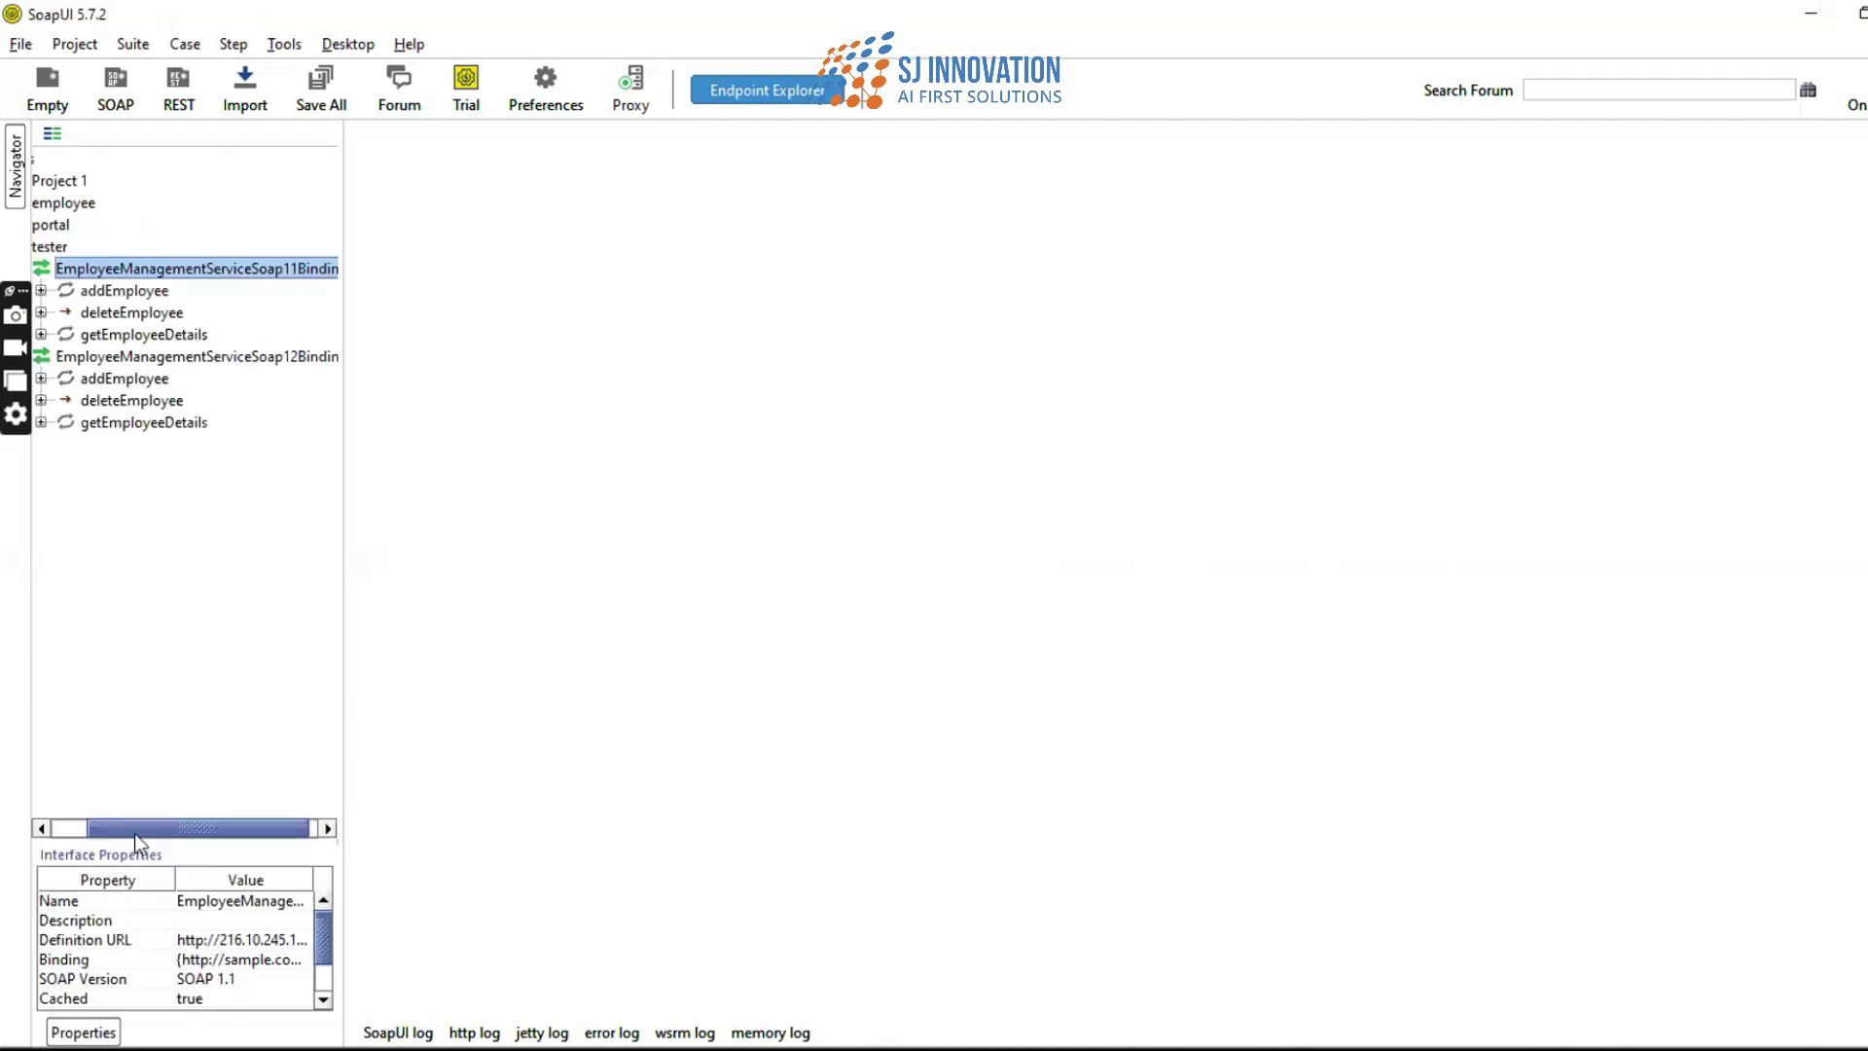
- Collapse the tester project's second EmployeeManagementService binding and open Request 1 of addEmployee under the first one
left_click_drag(137, 830, 3, 820)
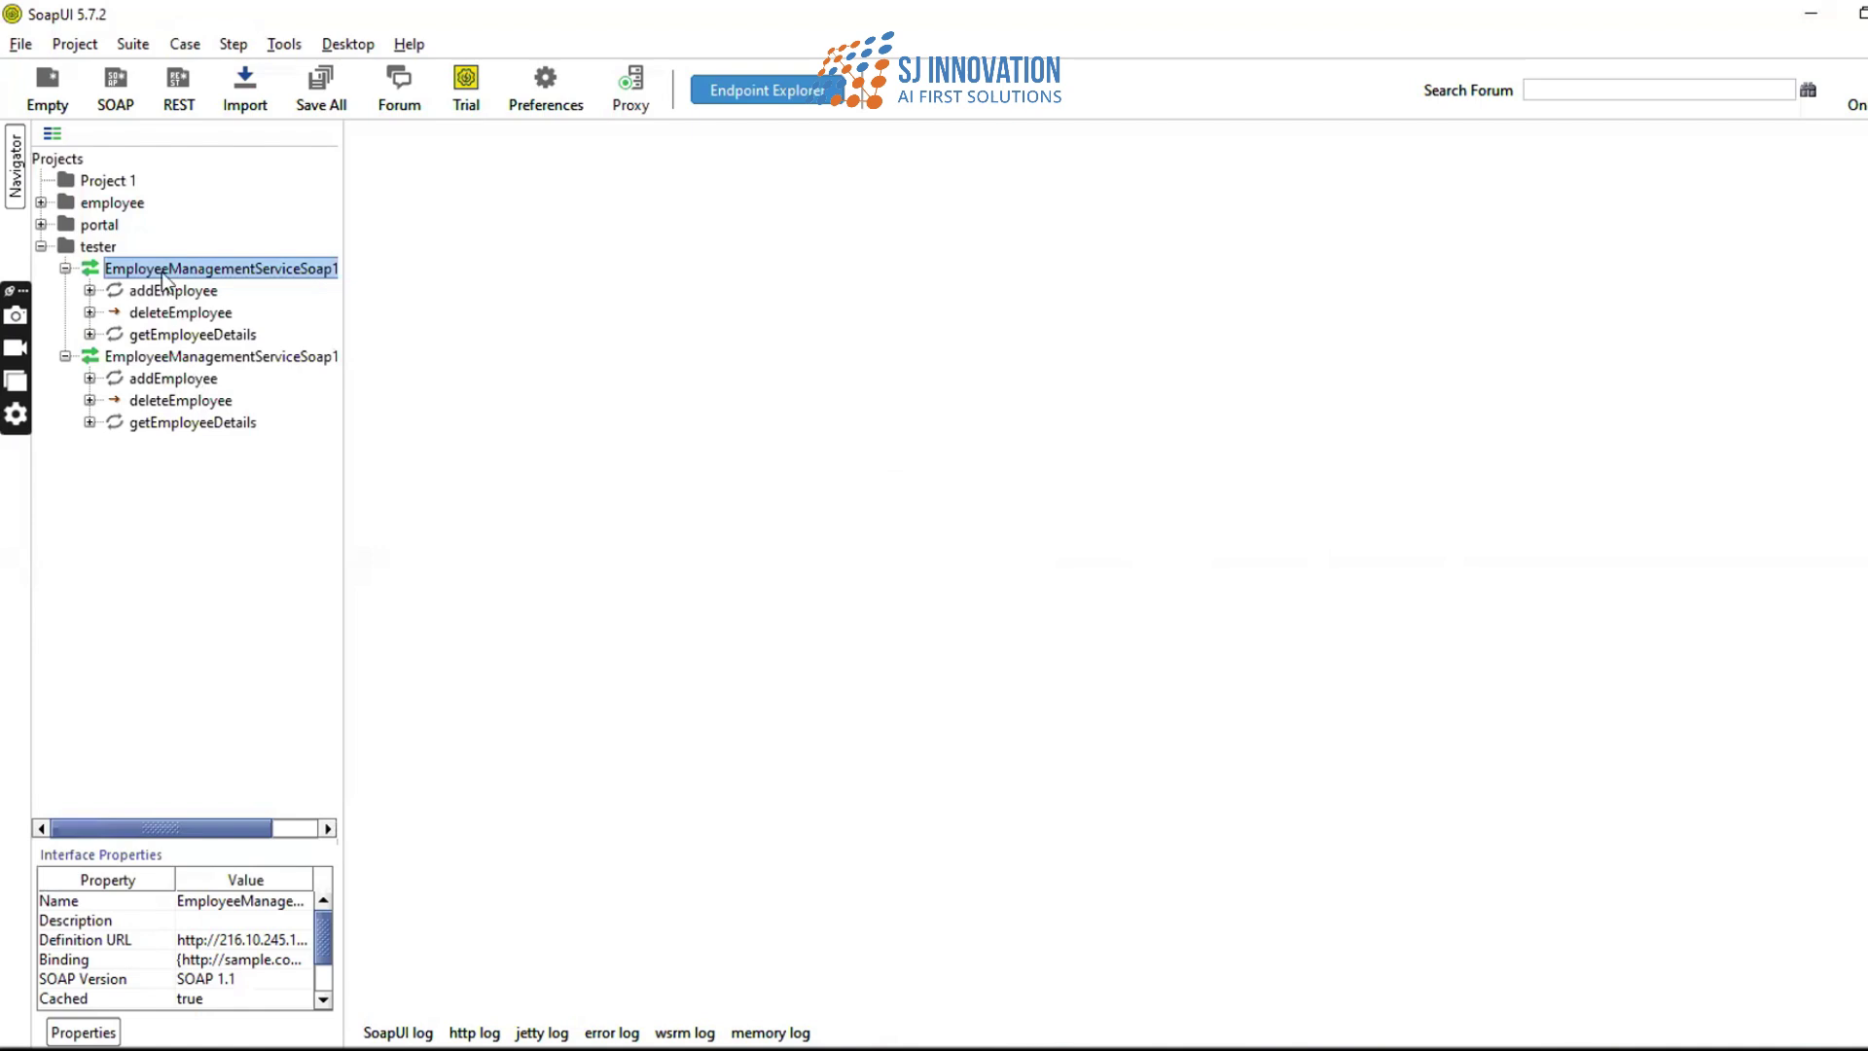
left_click(65, 357)
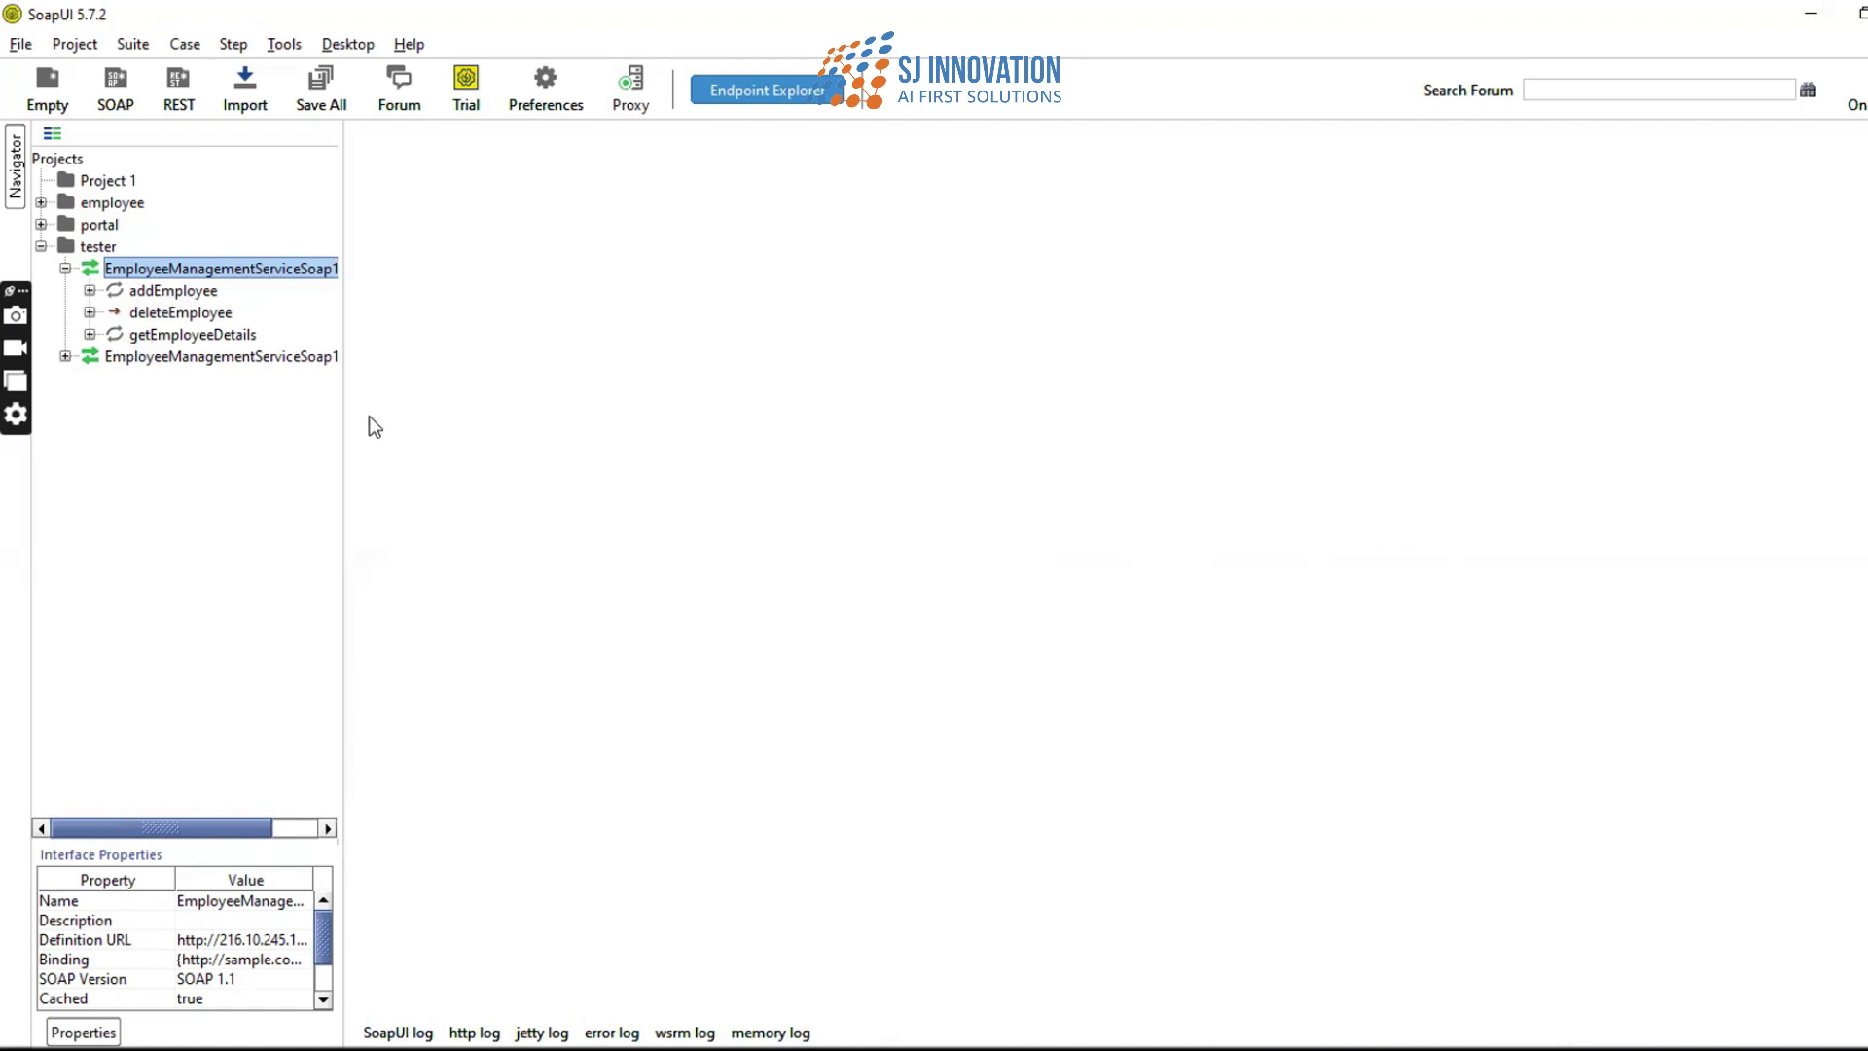
left_click(90, 291)
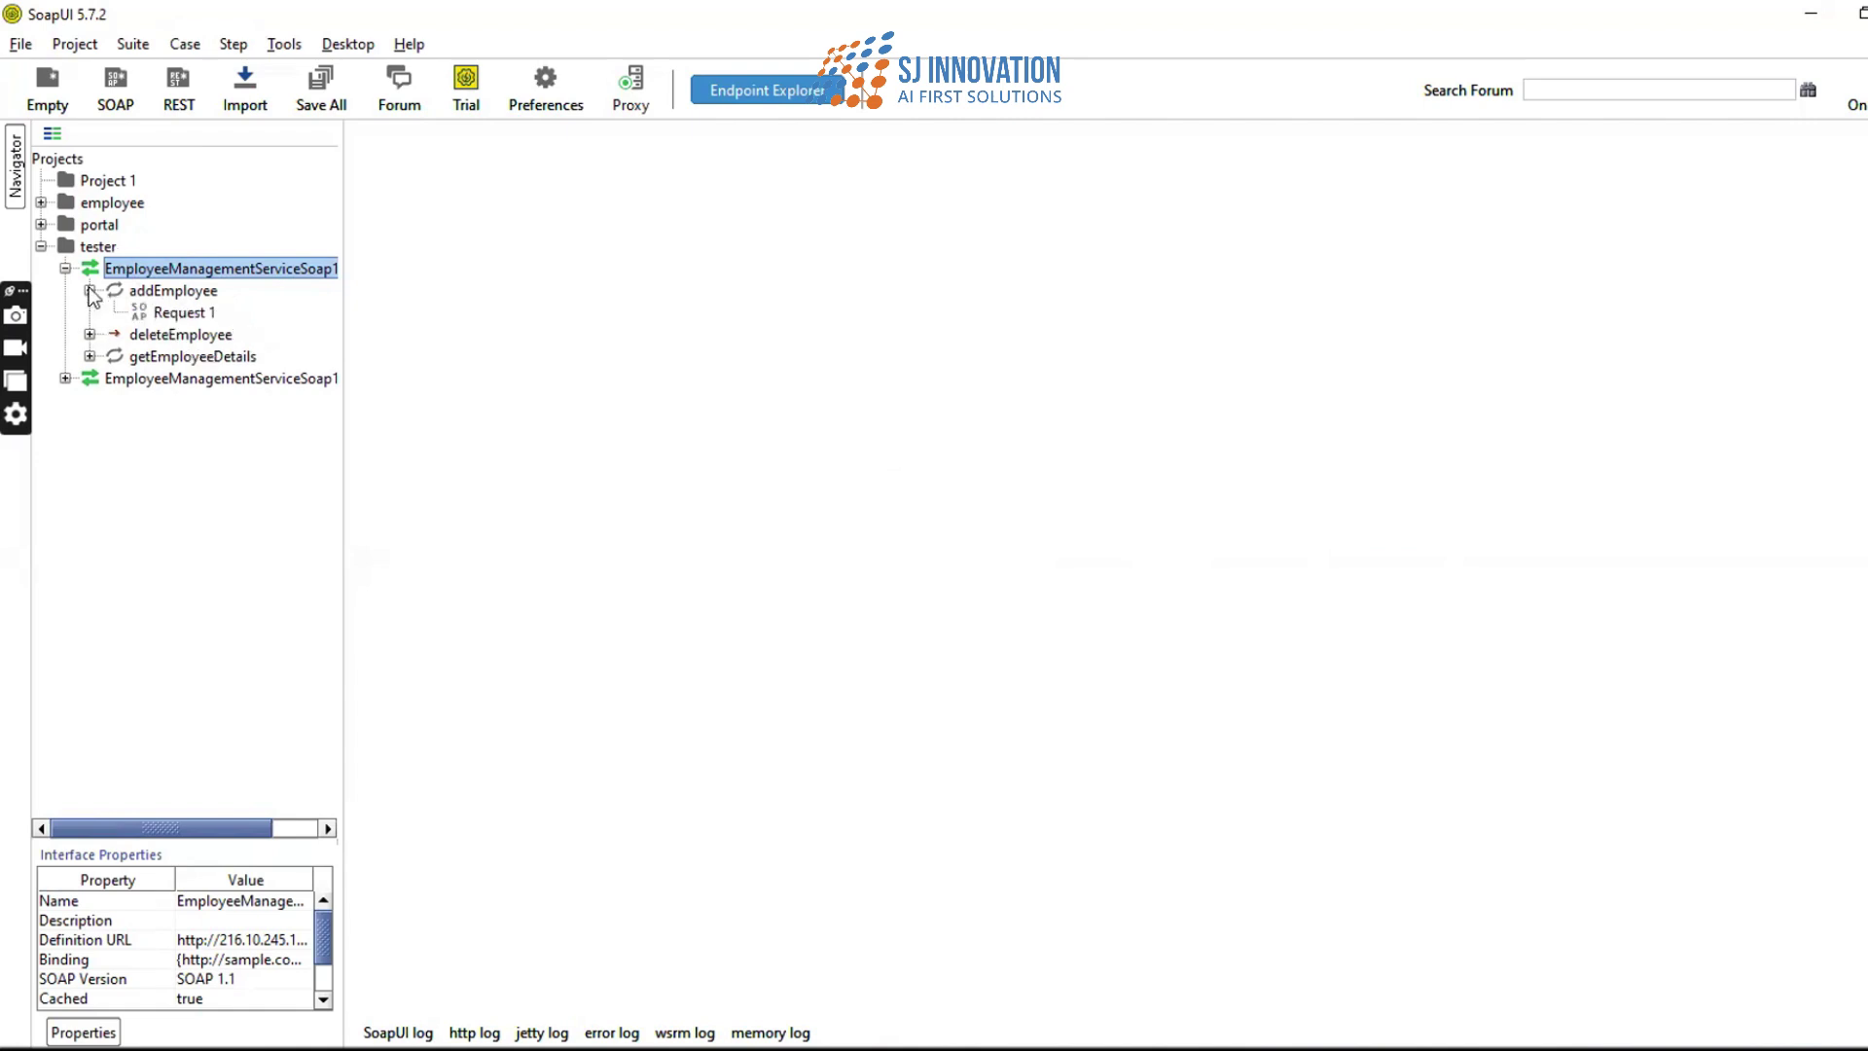
double_click(159, 316)
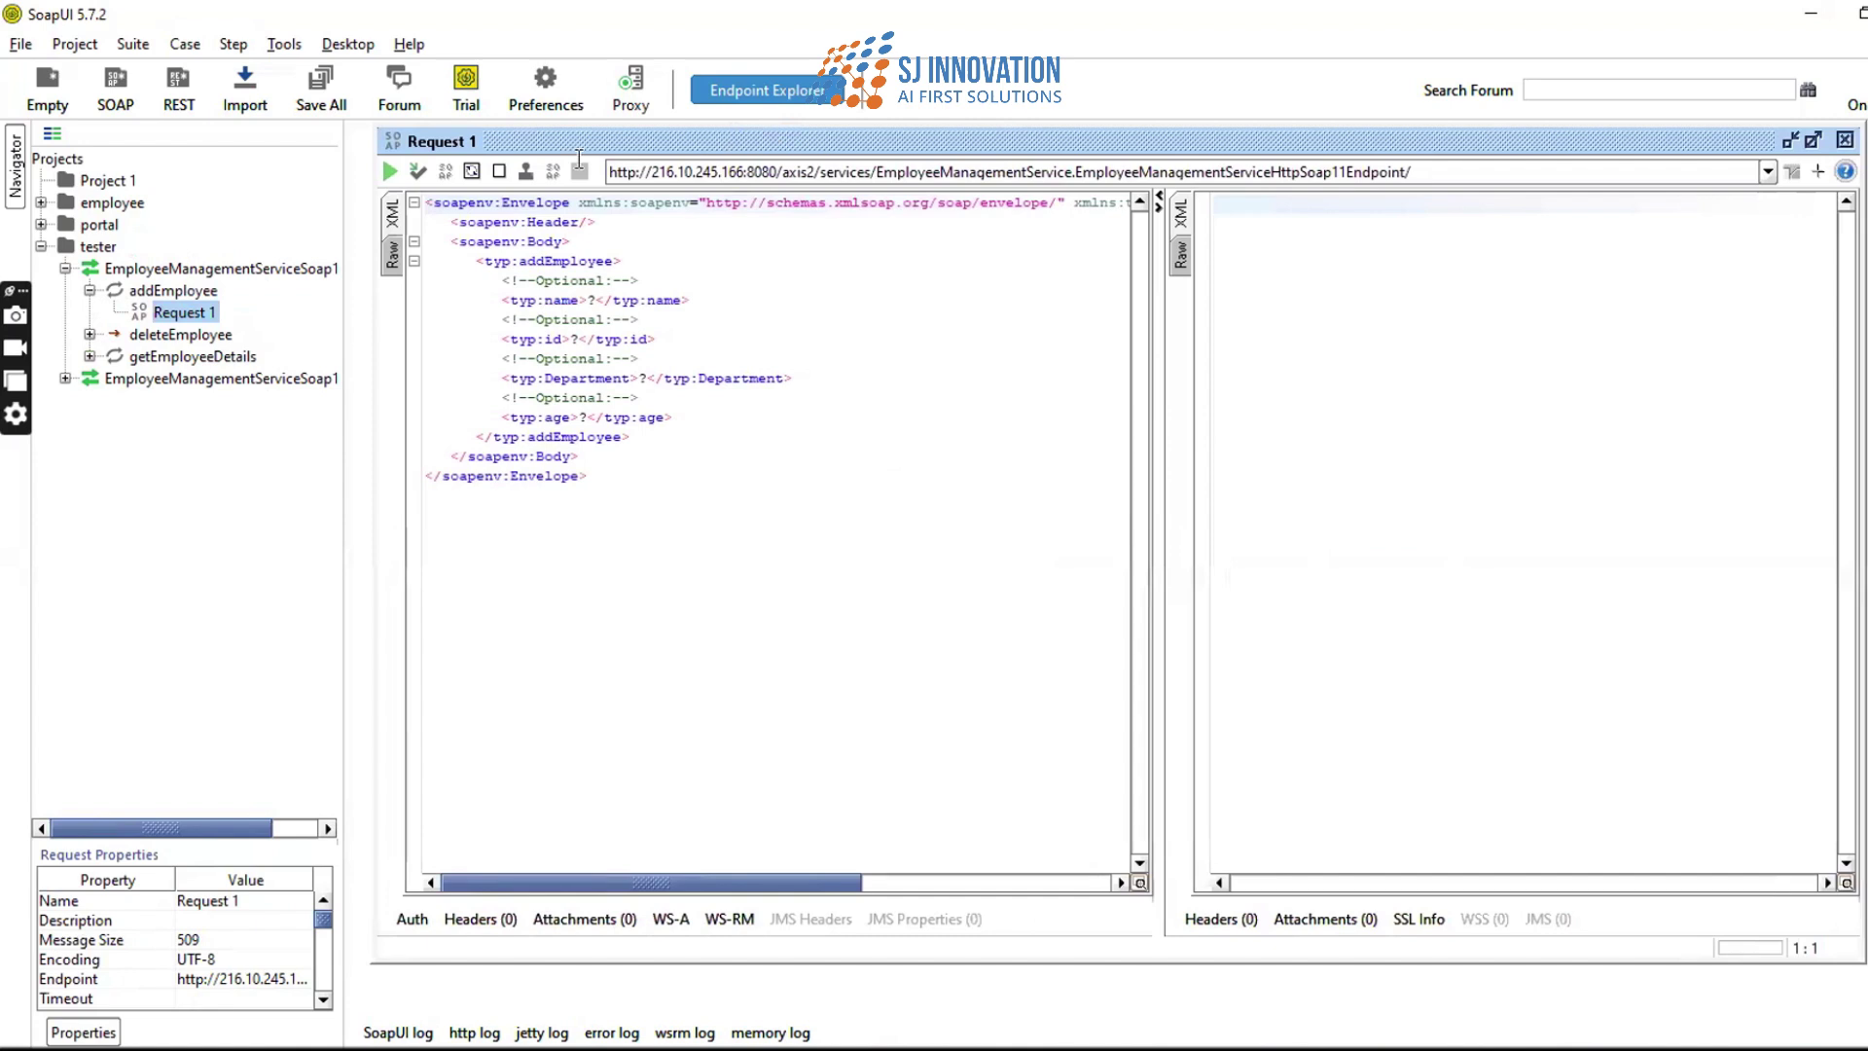
left_click_drag(588, 554, 375, 222)
left_click(877, 337)
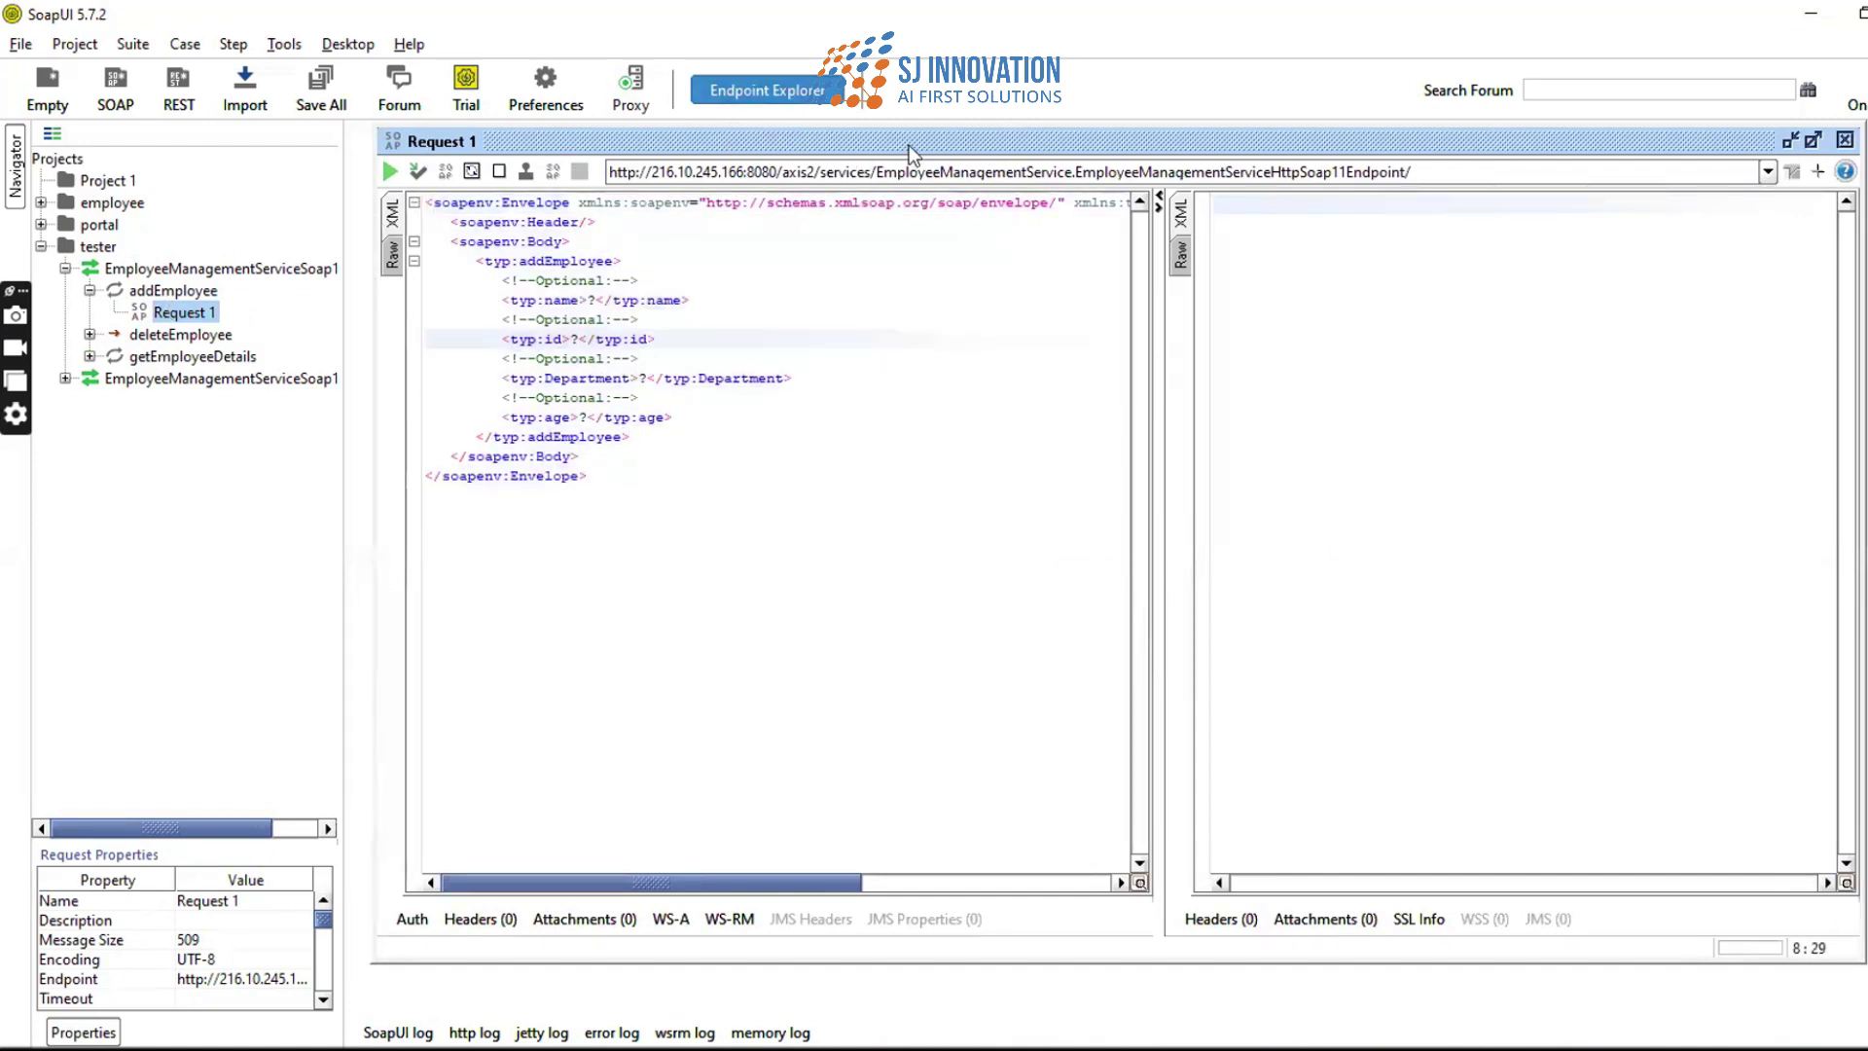
left_click(766, 277)
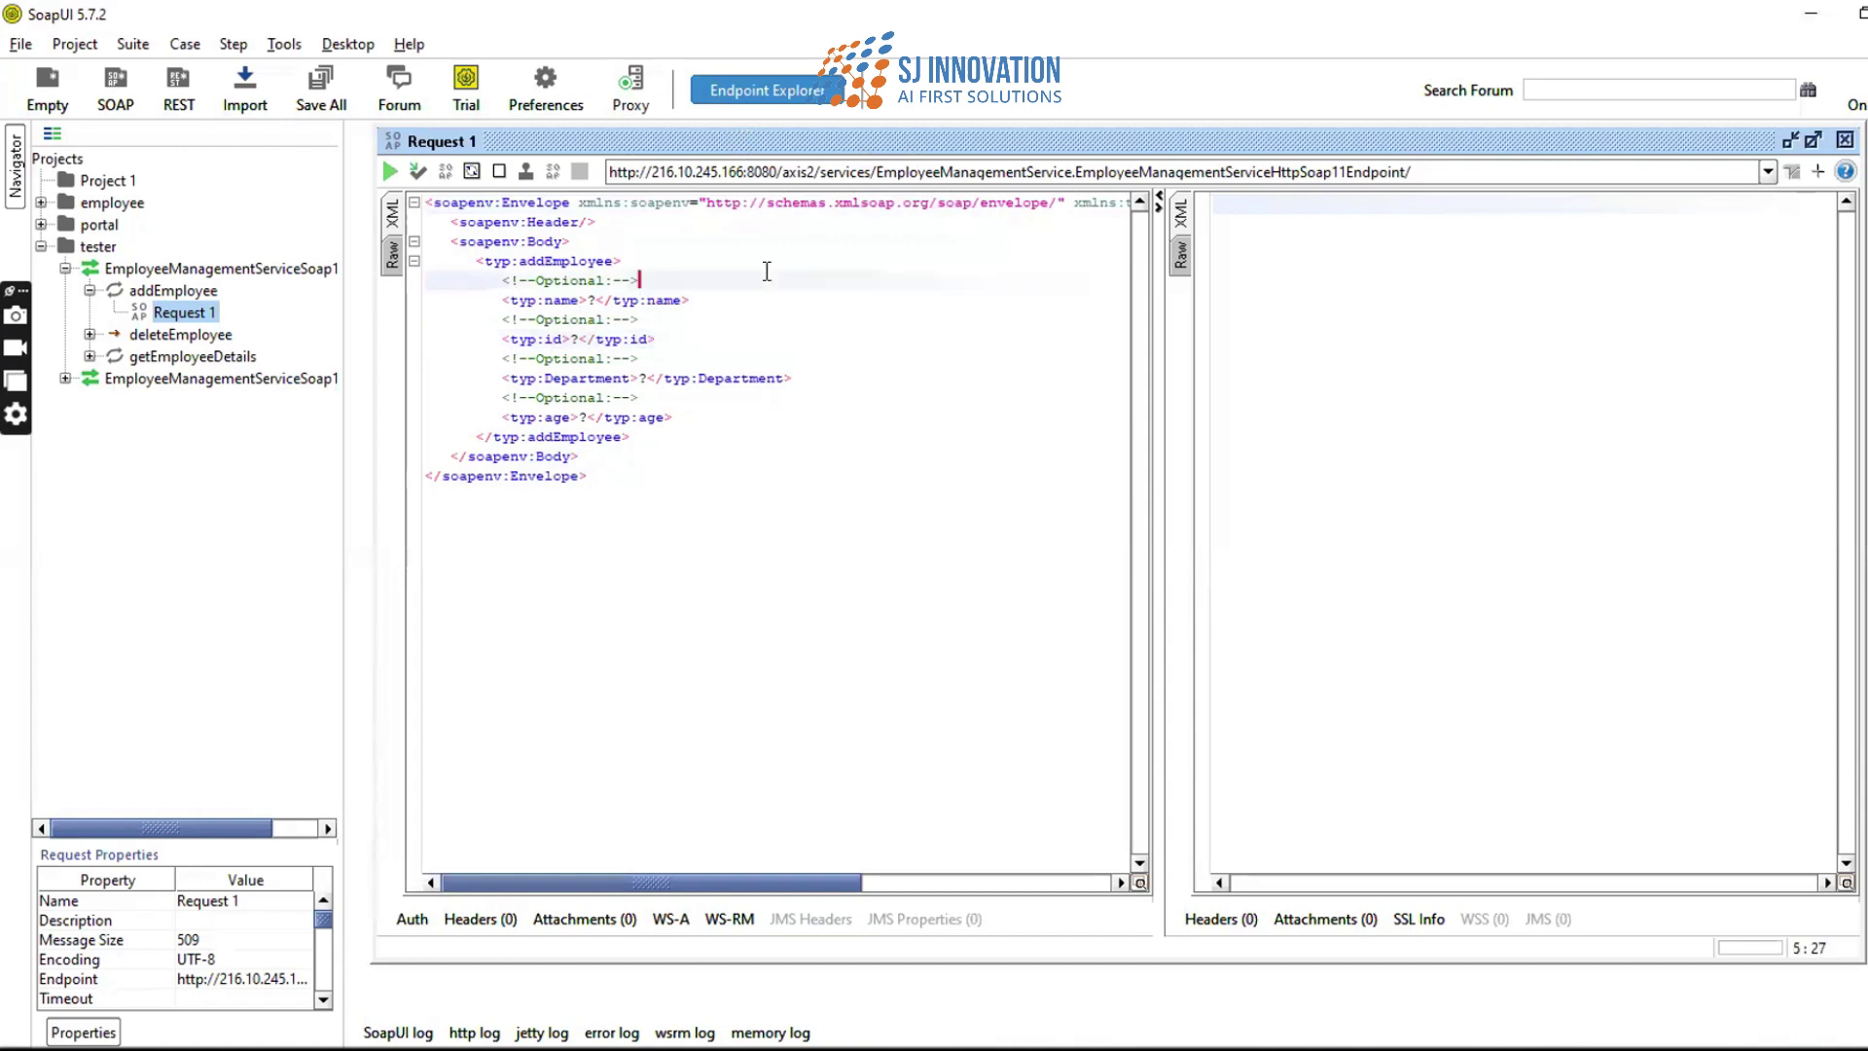
- Replace the placeholders of the name and id elements in the addEmployee request with the employee's name and ID
left_click(592, 301)
key("Delete")
type("amit889")
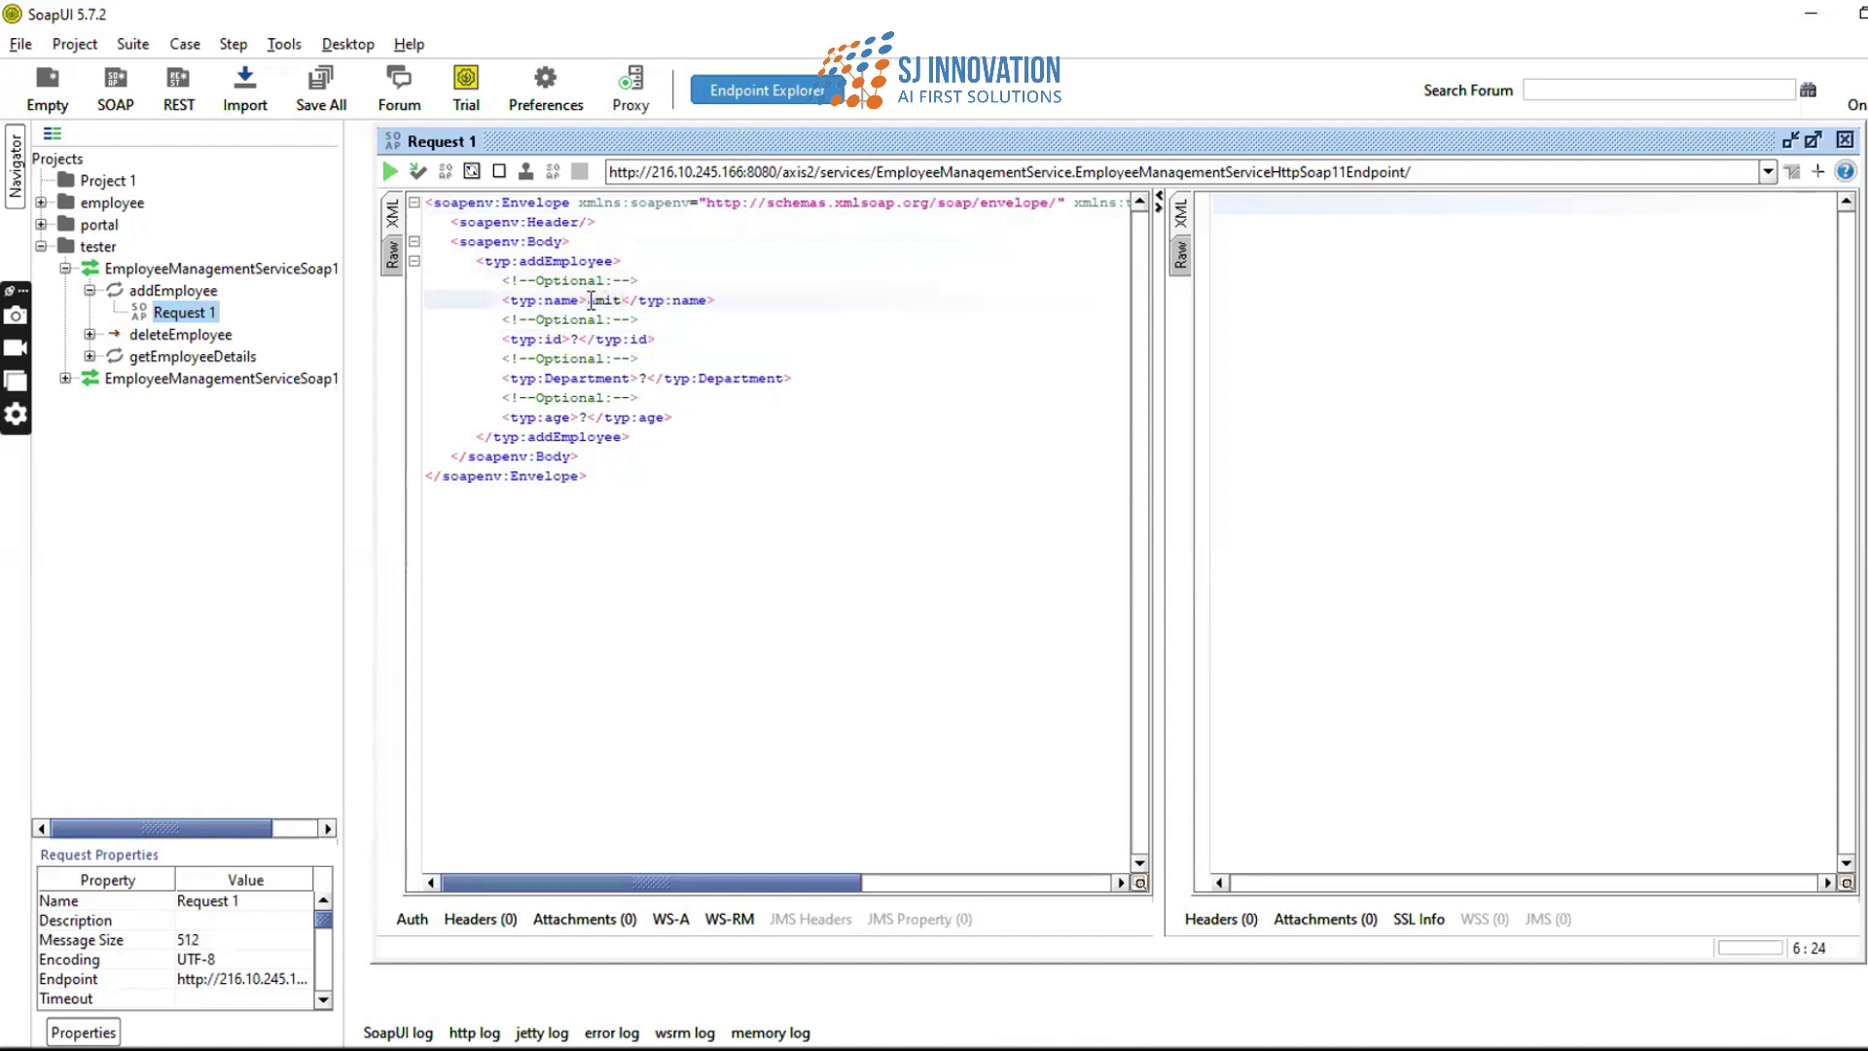
left_click(574, 340)
key("Delete")
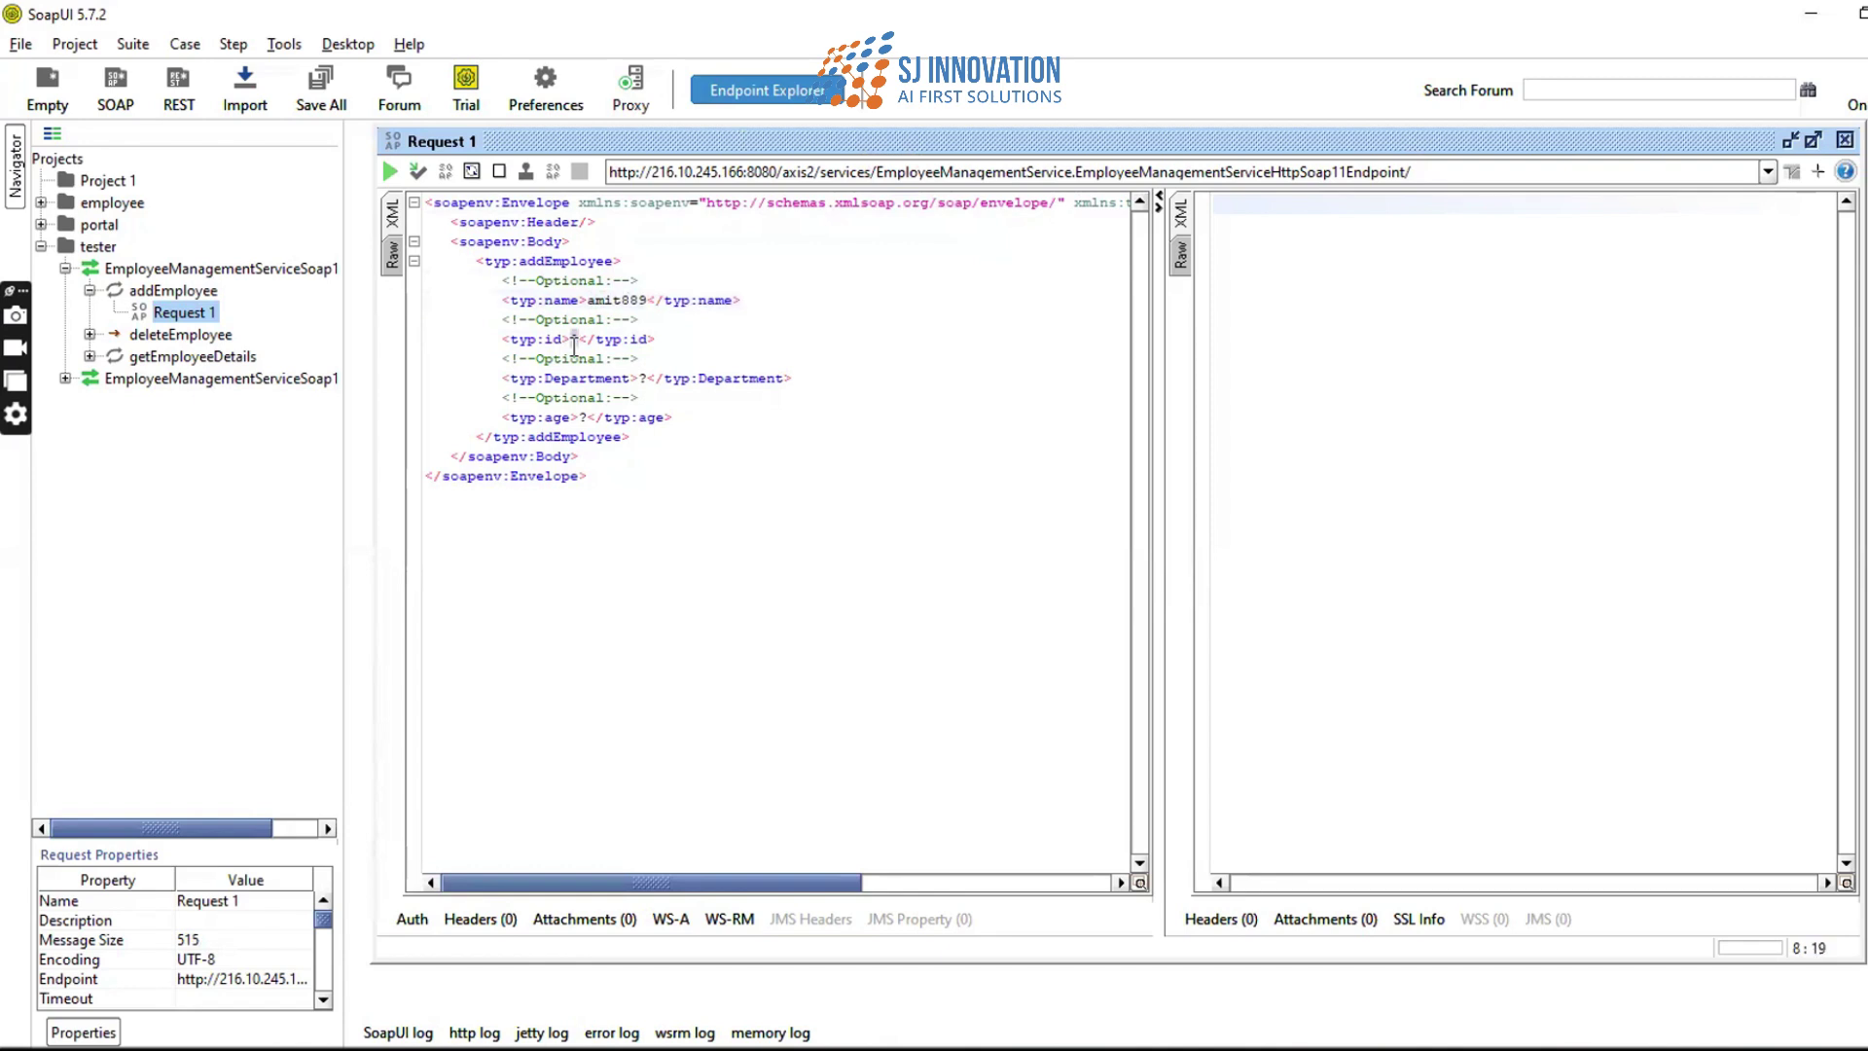
type("45")
- Set the Department element to QA and the age element to 20 in the addEmployee request
left_click(644, 378)
key("Delete")
type("AA")
left_click(580, 417)
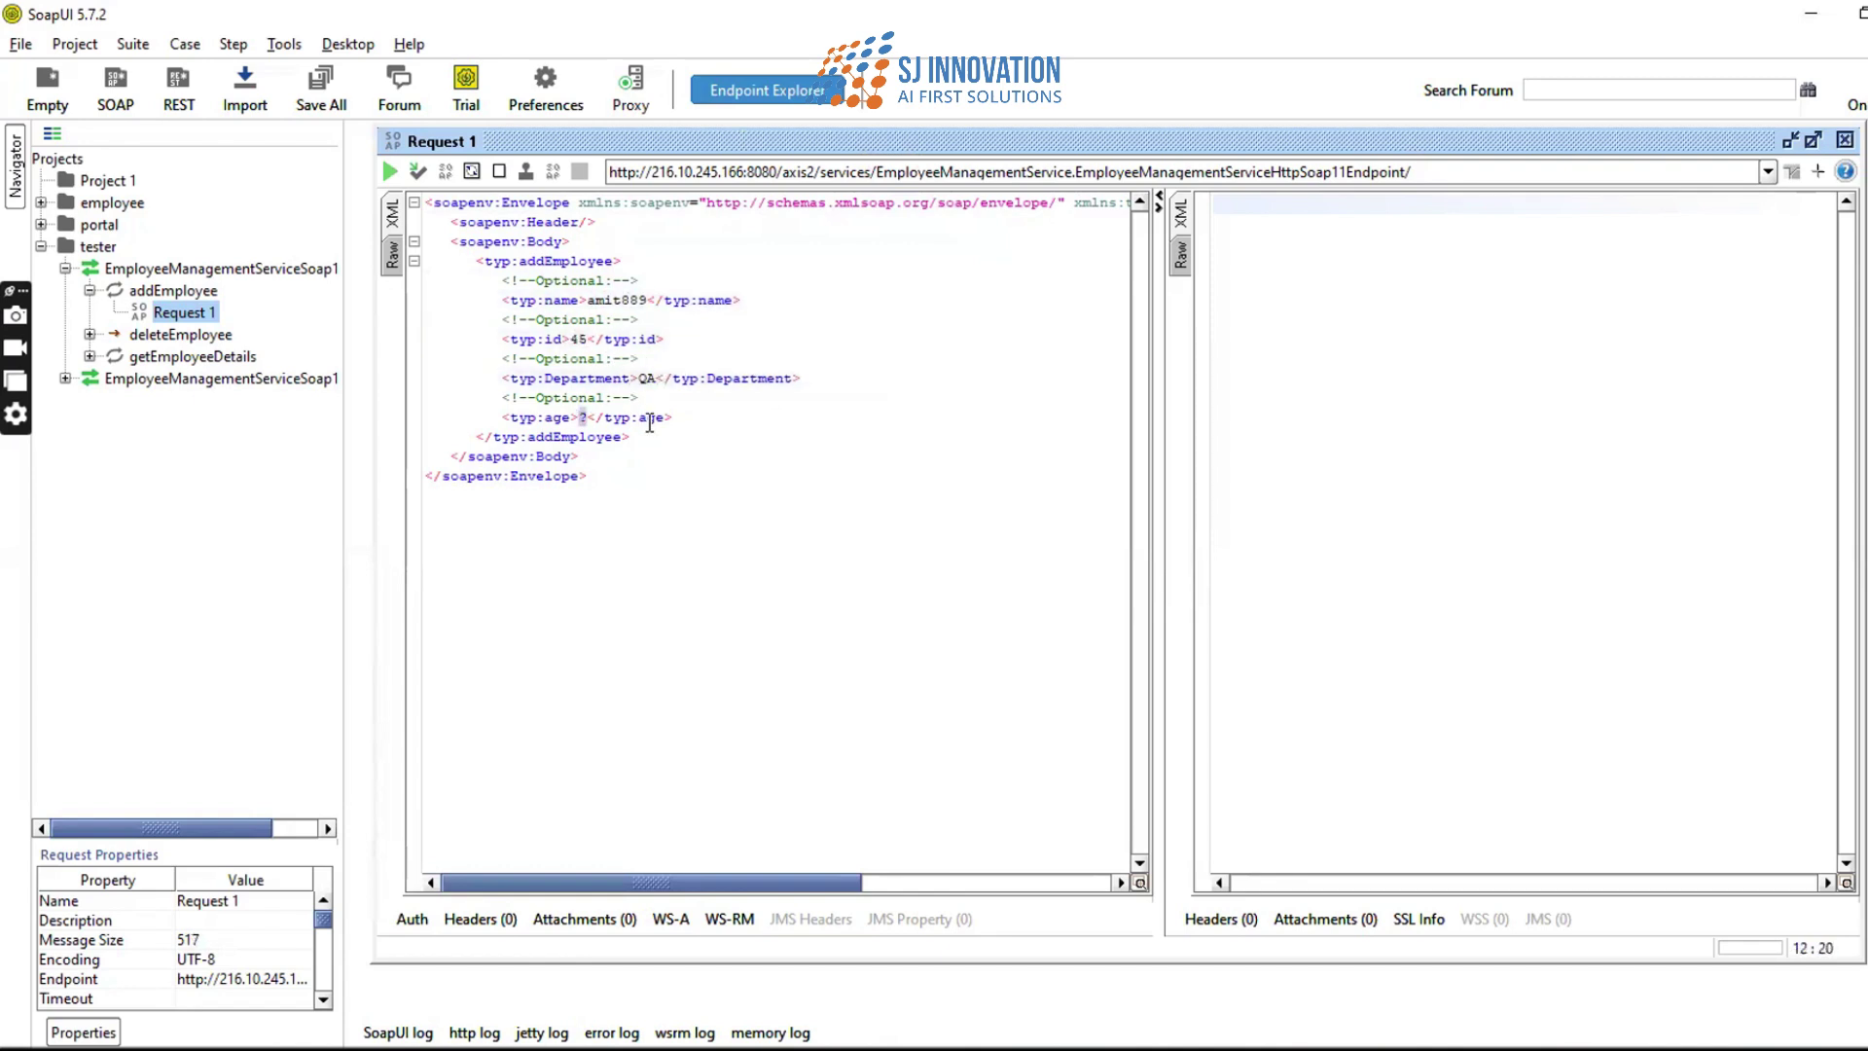
key("Delete")
type("20")
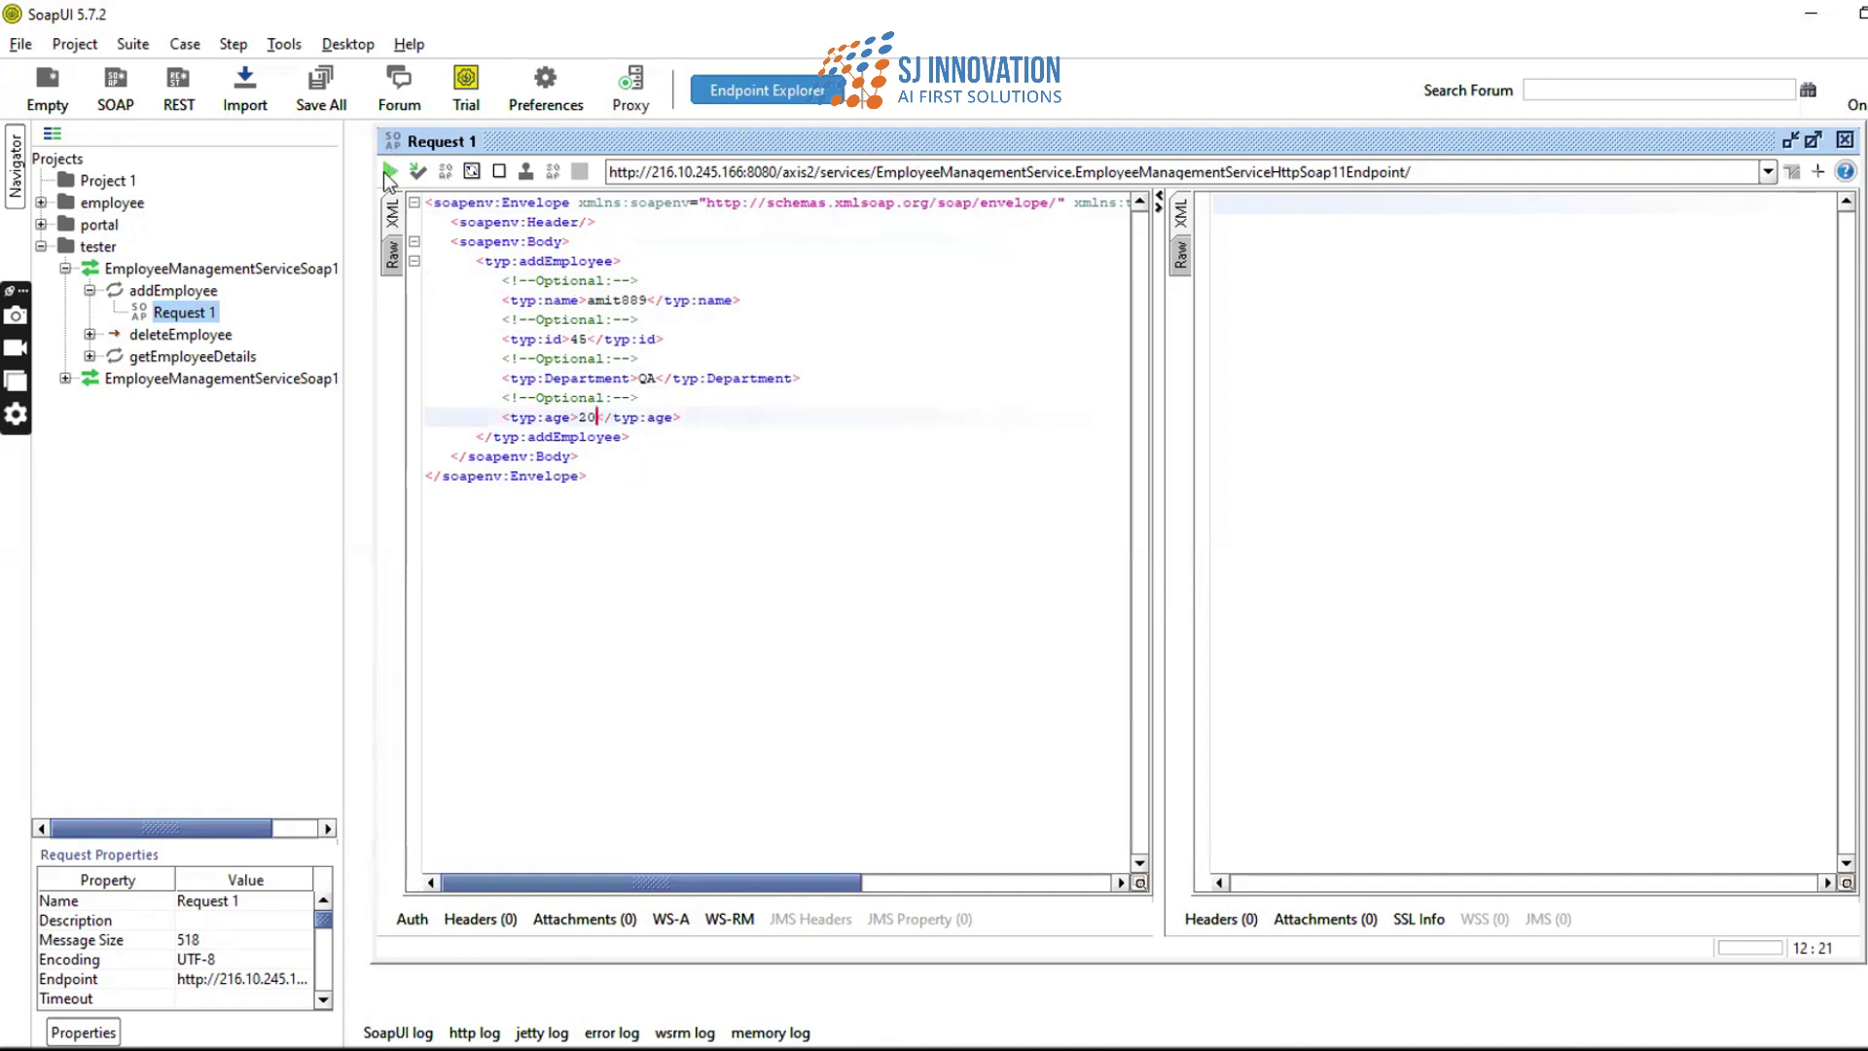
- Send the addEmployee request to its endpoint and check the return value in the XML response
left_click_drag(1453, 172, 819, 186)
left_click(385, 172)
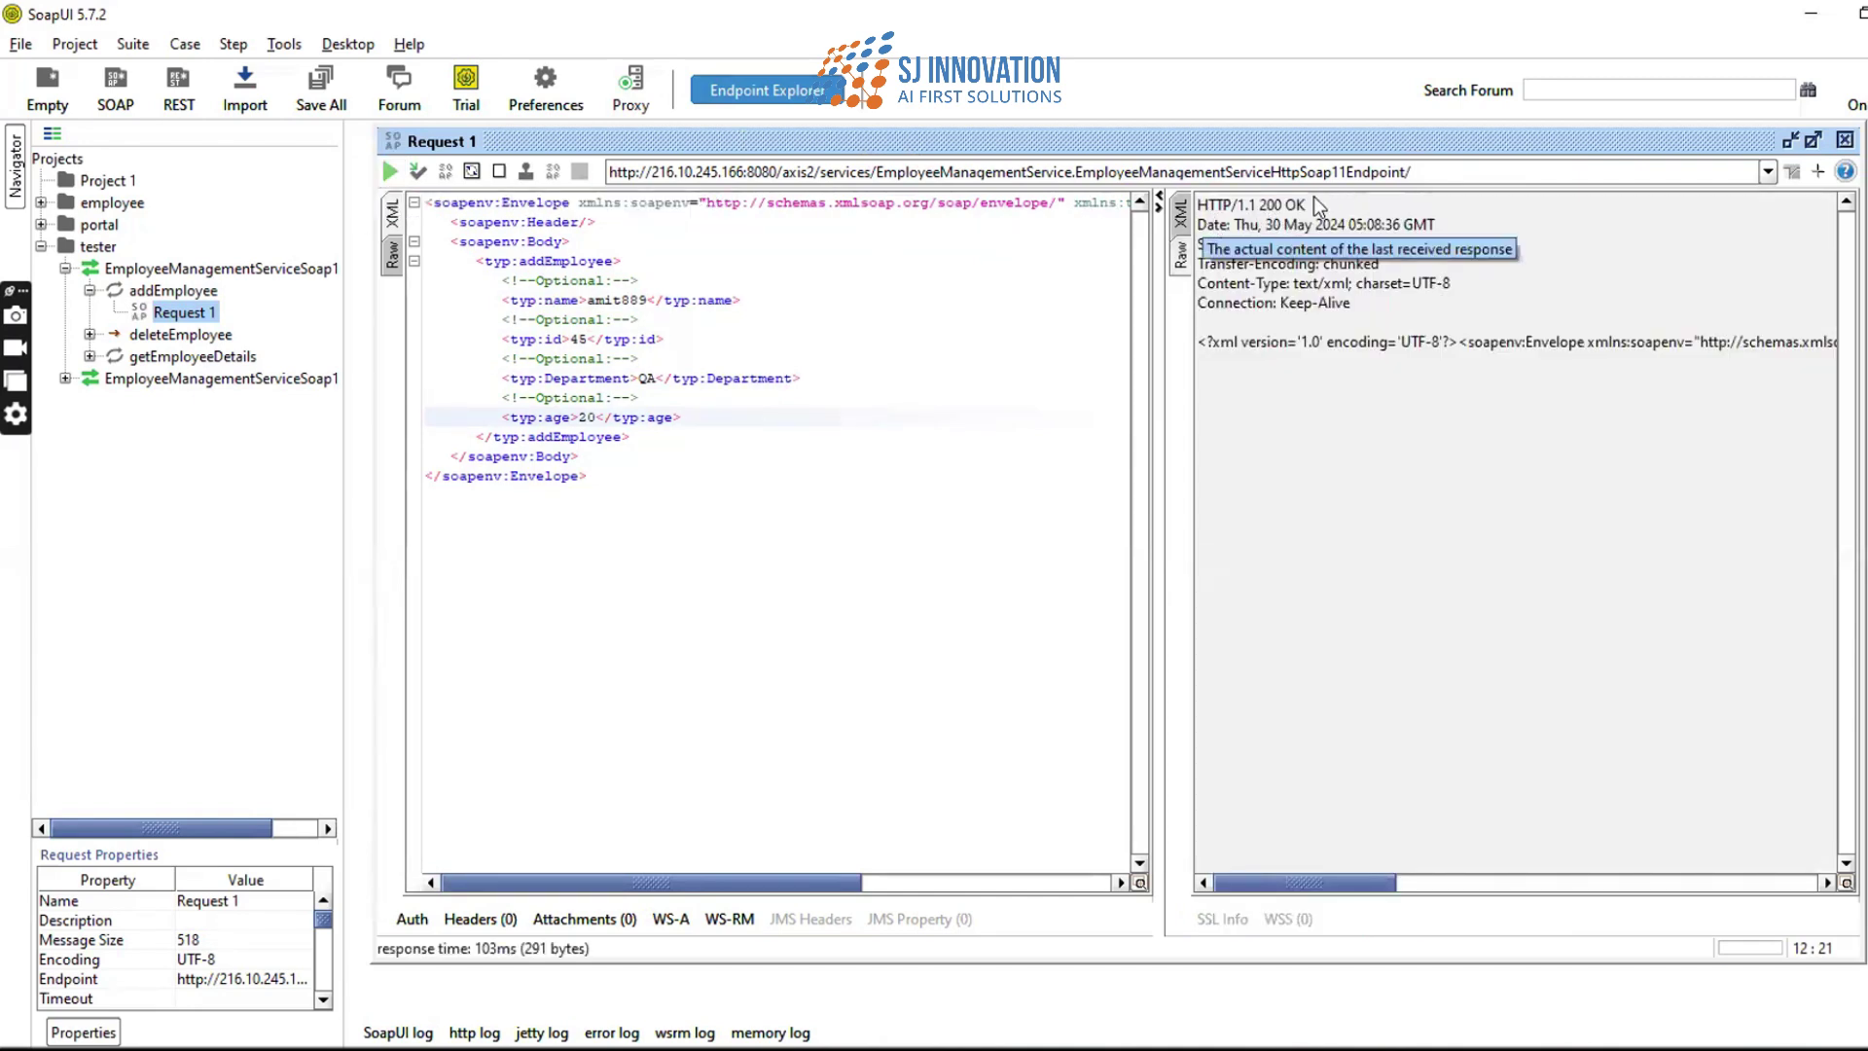
left_click(1181, 216)
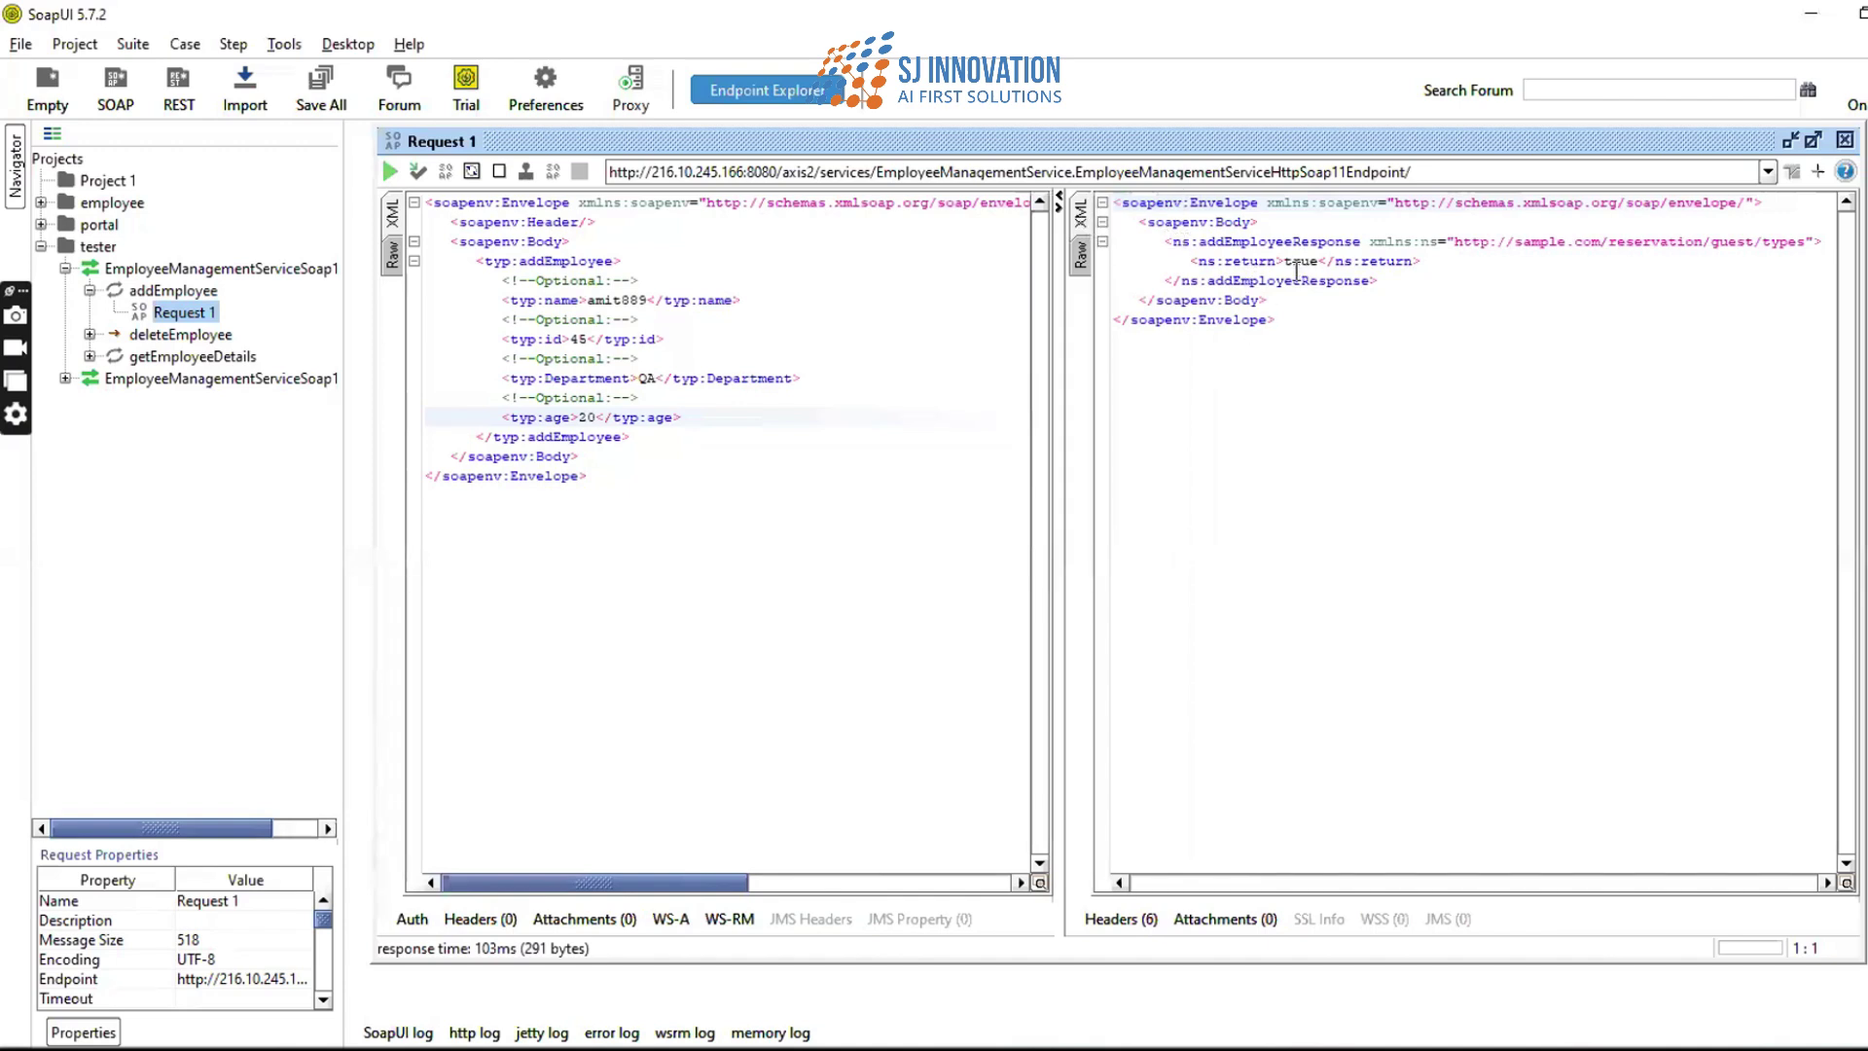
left_click_drag(1284, 263, 1313, 263)
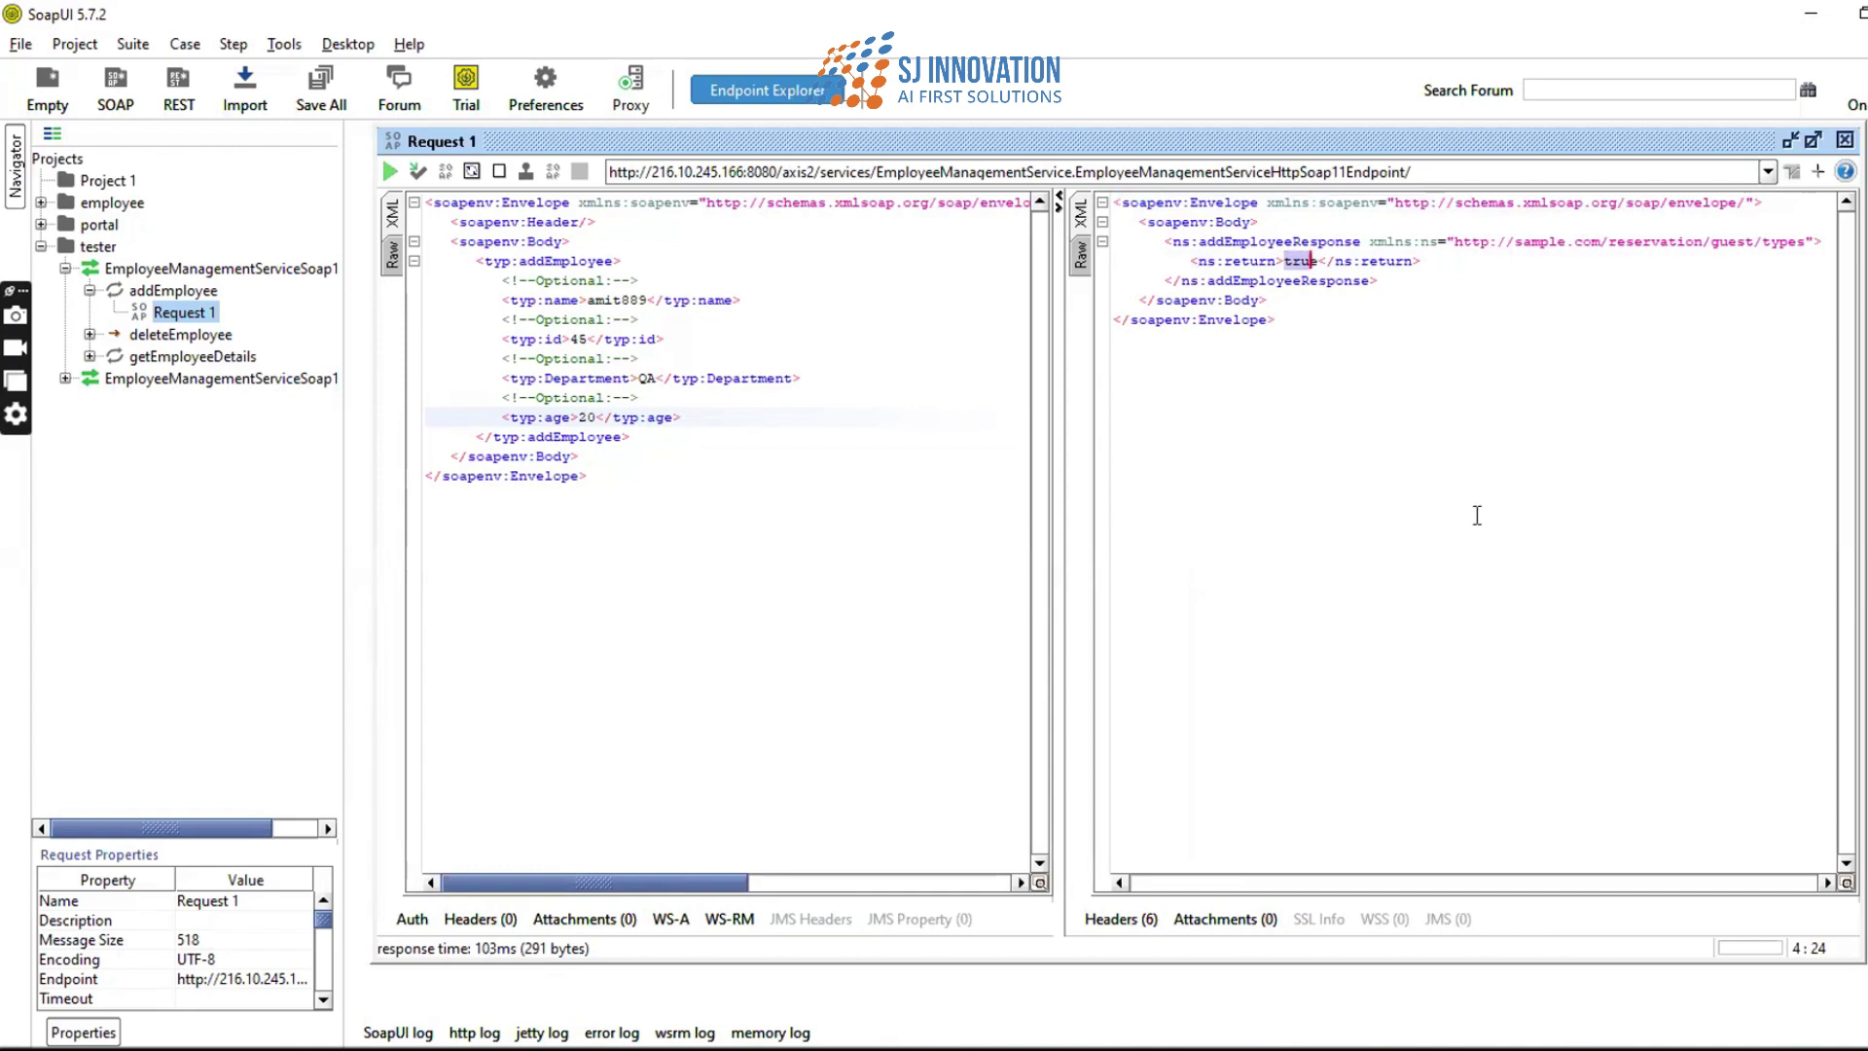
left_click(1247, 483)
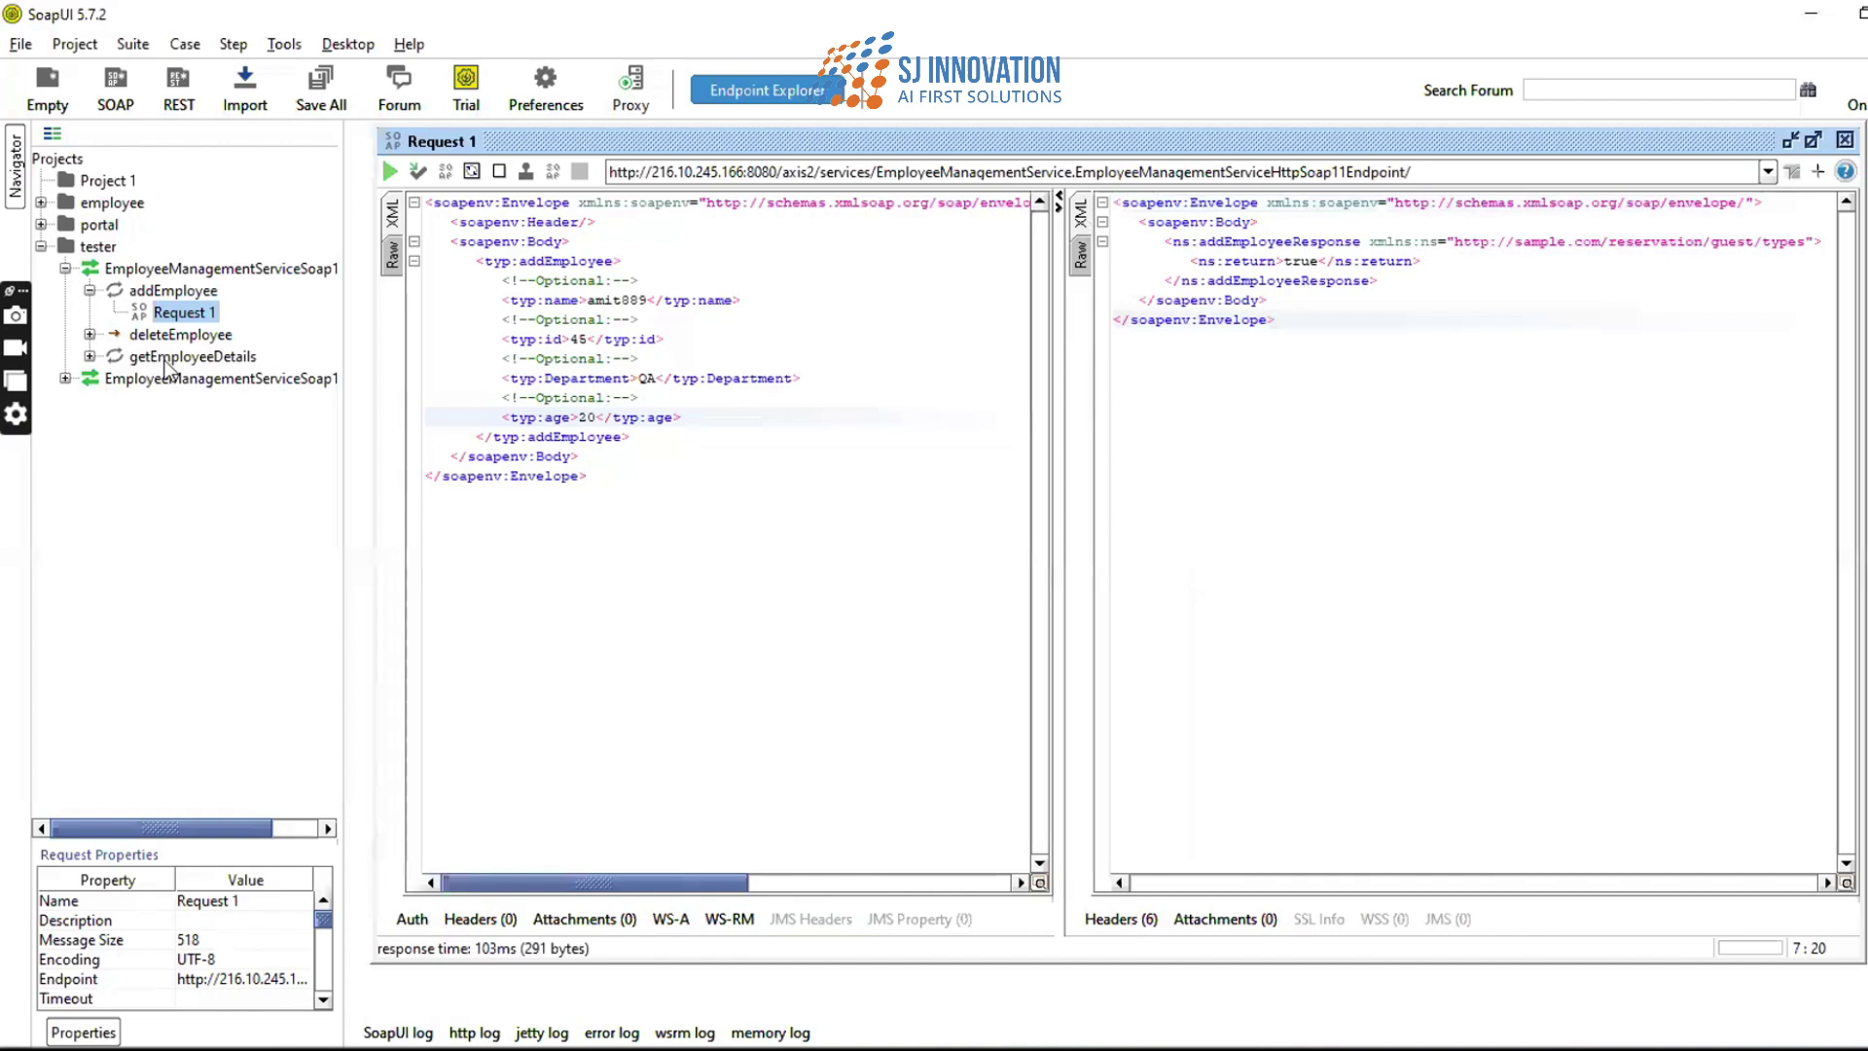
- Send getEmployeeDetails Request 1 with the added employee's name as employeeName and display its response as XML
left_click(89, 356)
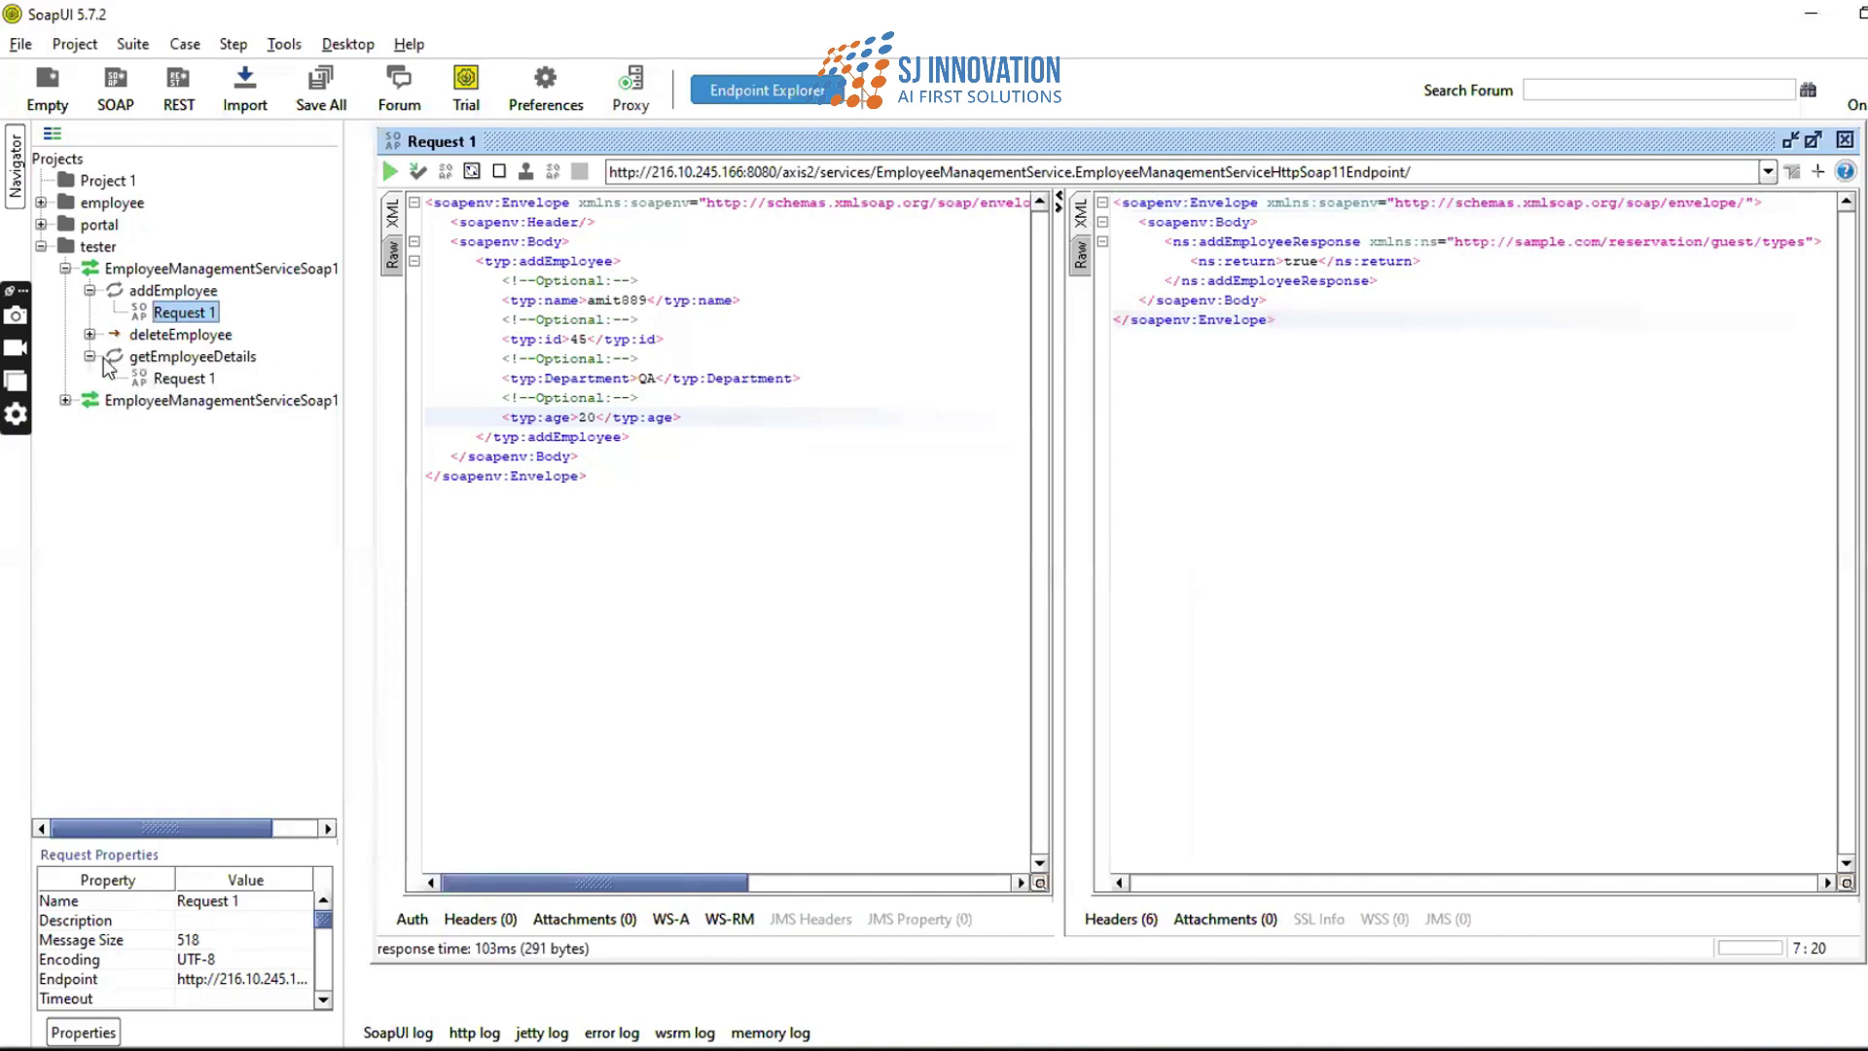
double_click(161, 380)
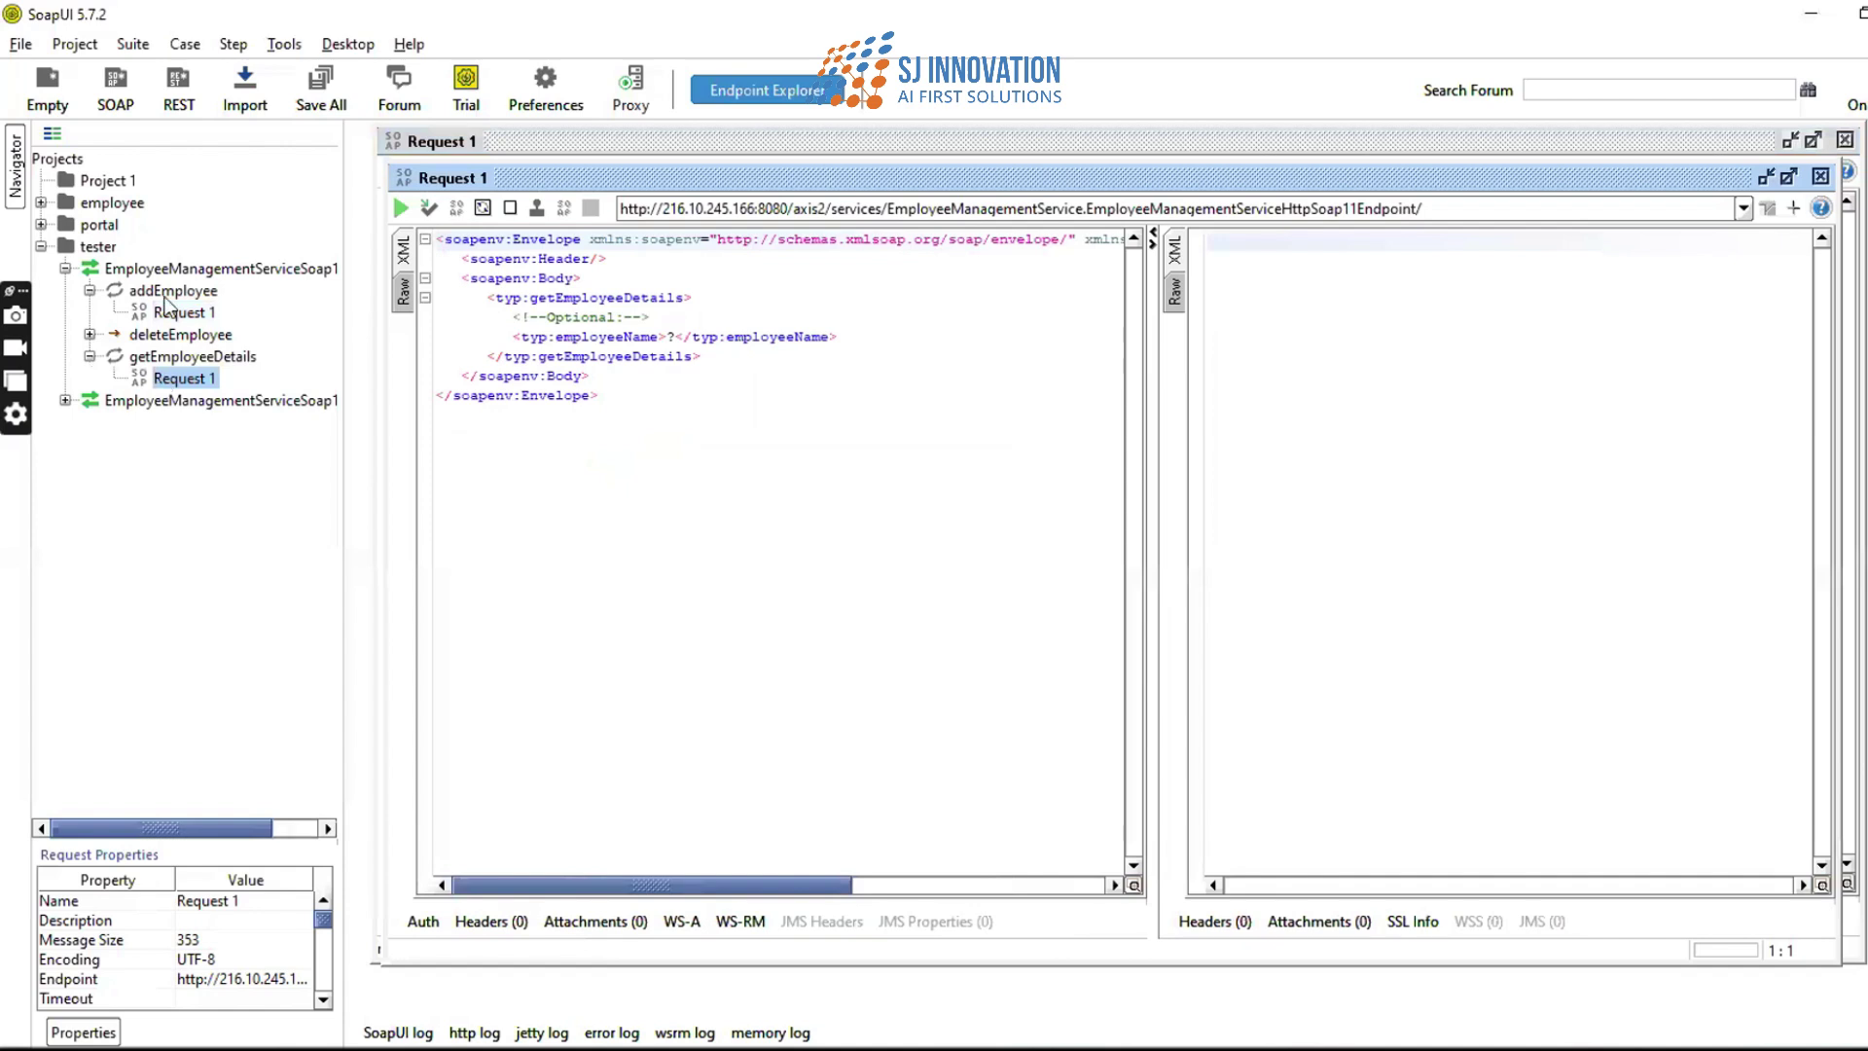
double_click(163, 313)
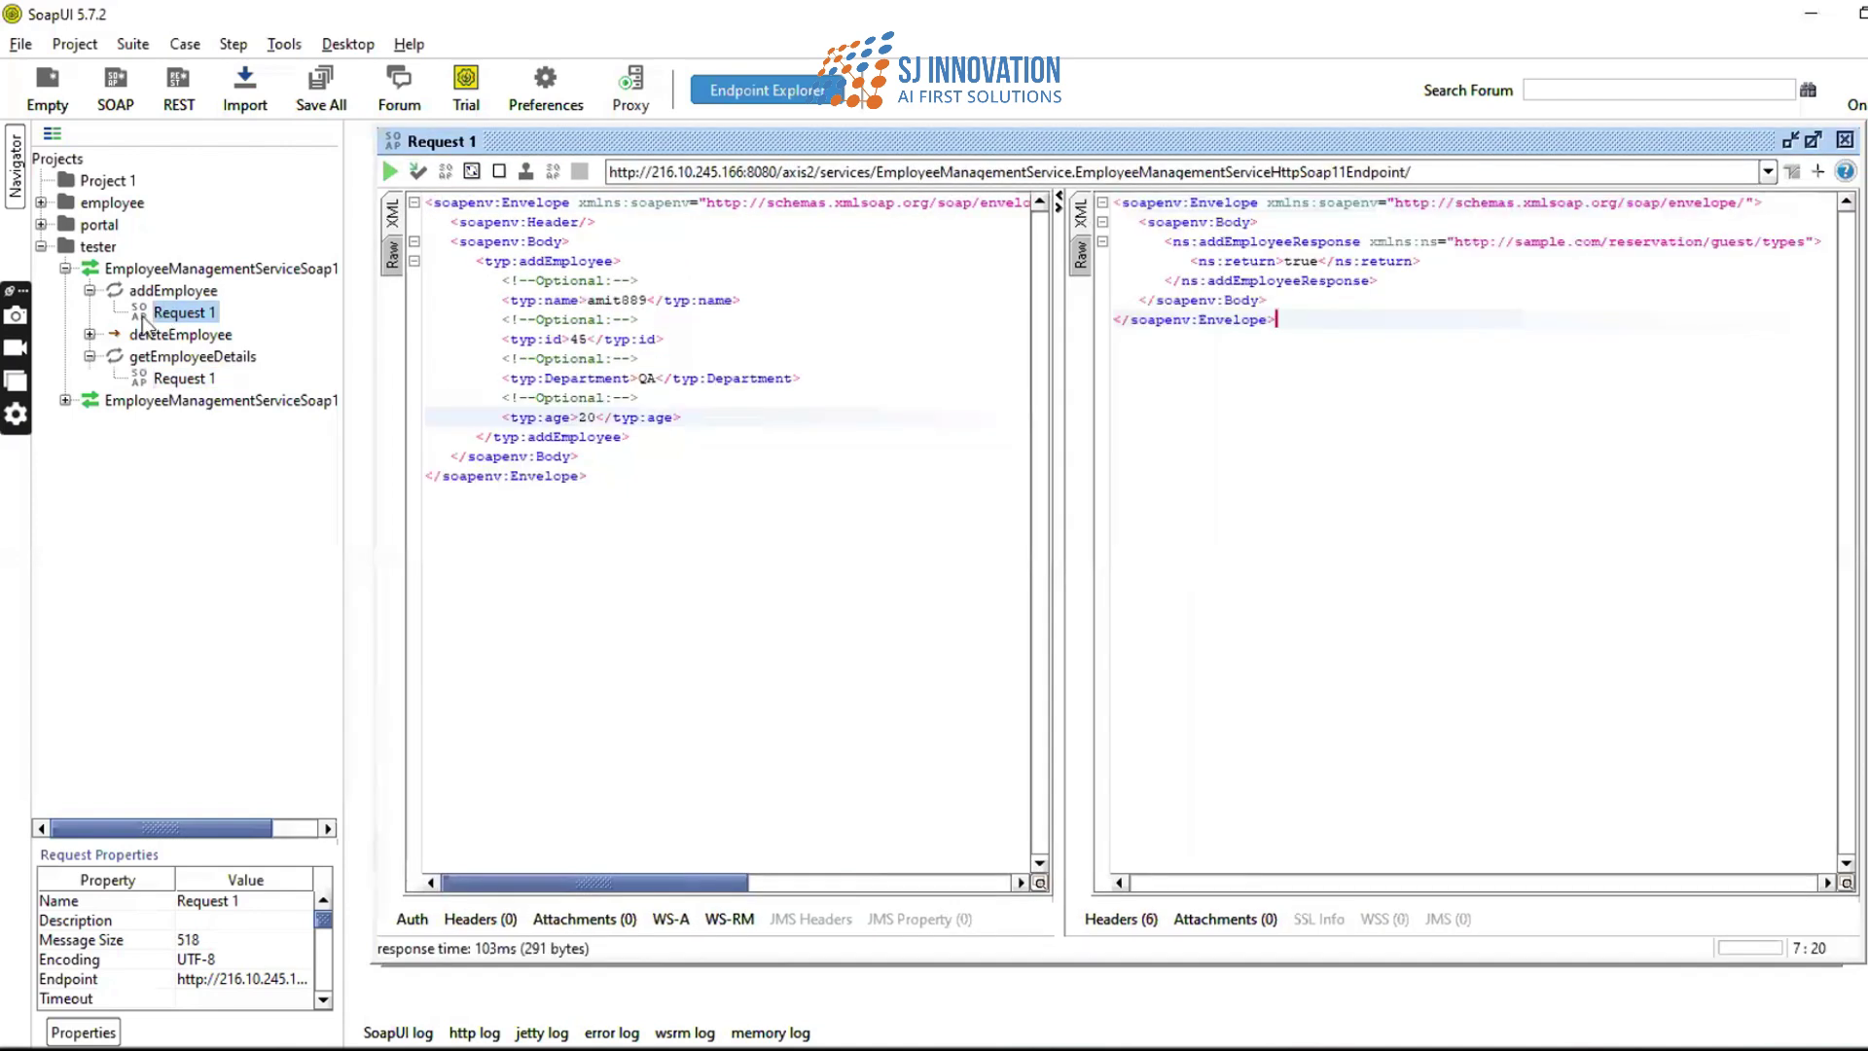
double_click(187, 379)
left_click(675, 337)
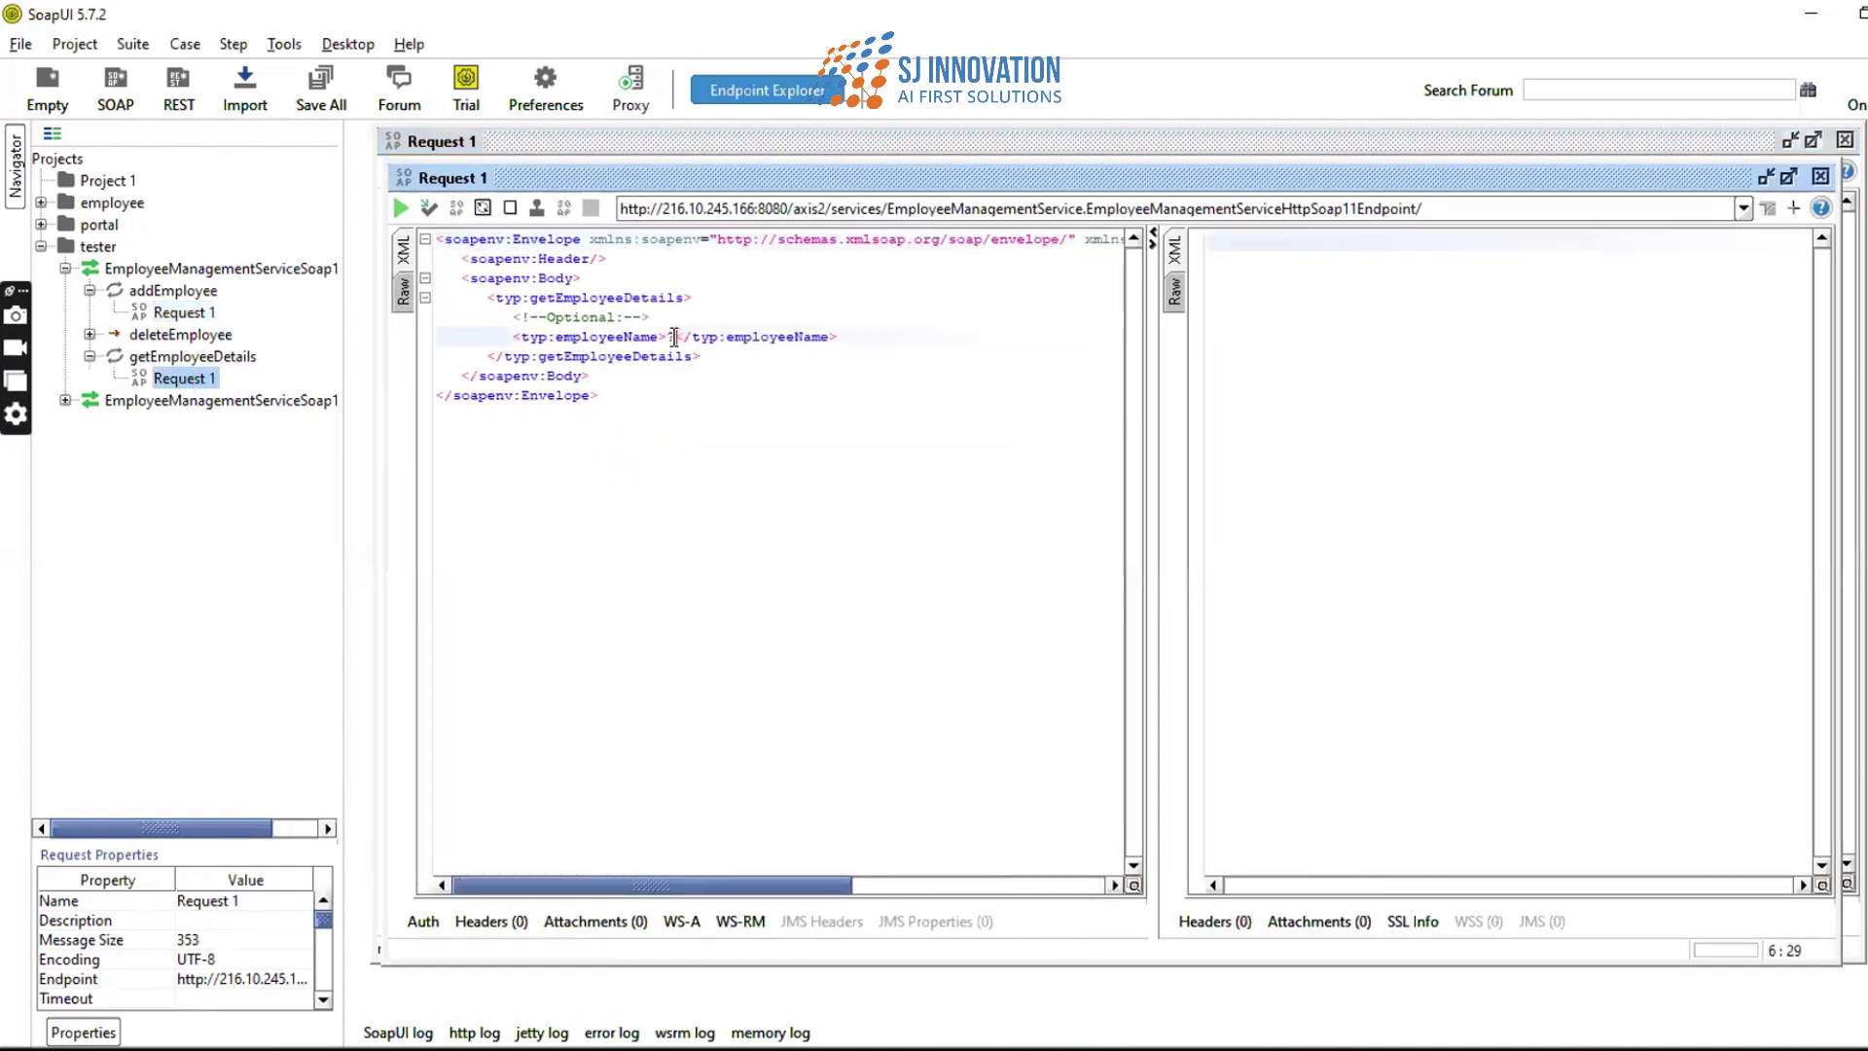
key("BackSpace")
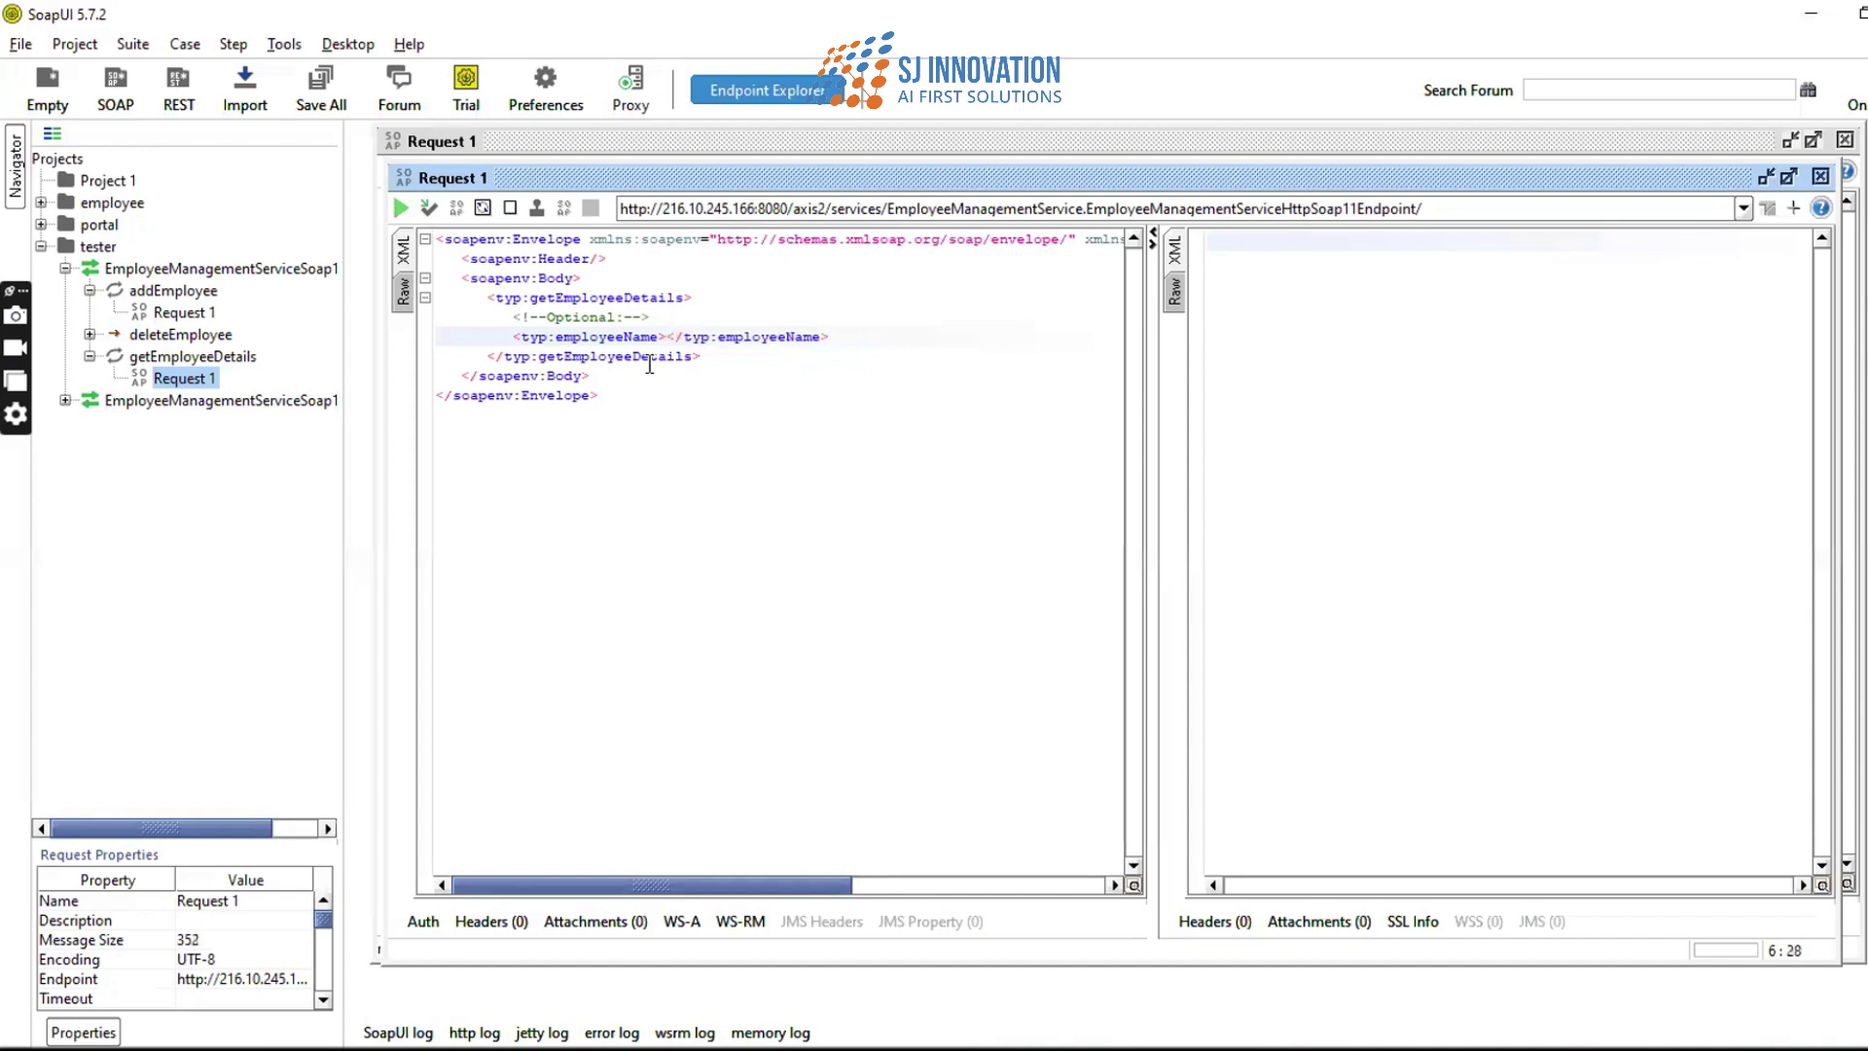
type("amit889")
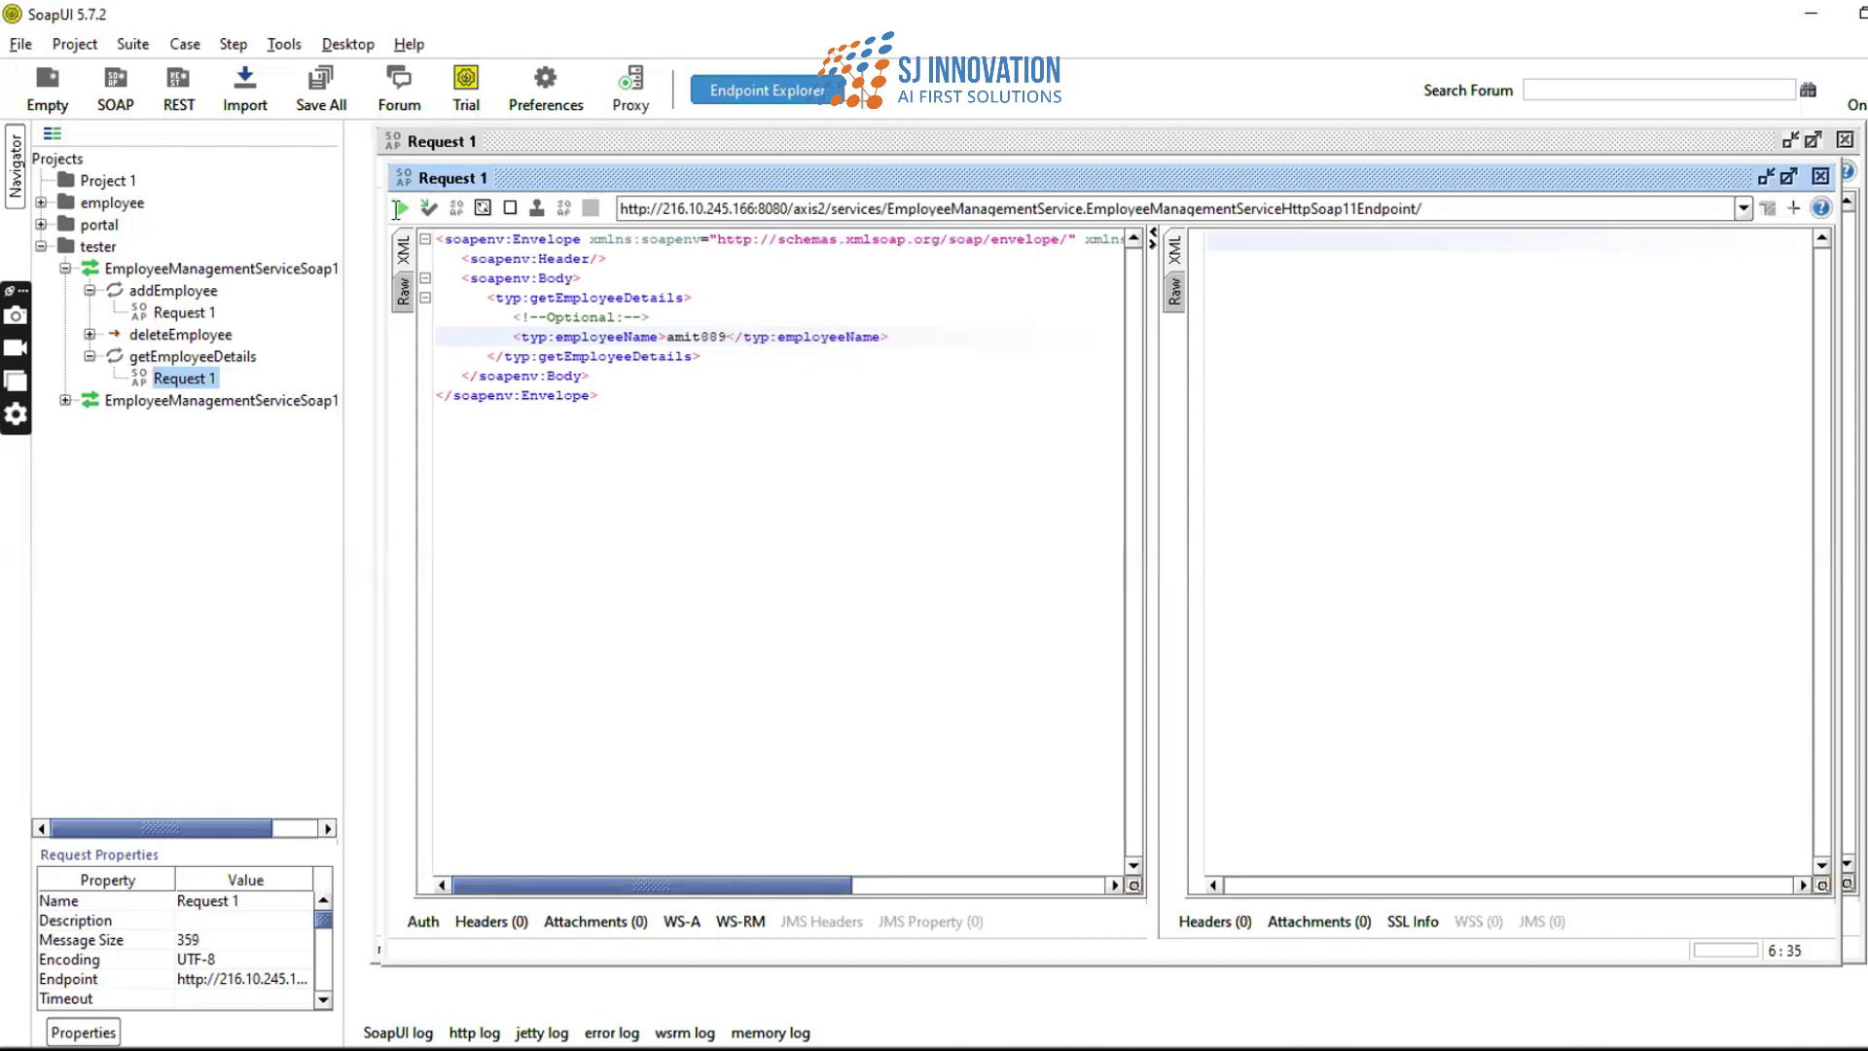
left_click(400, 208)
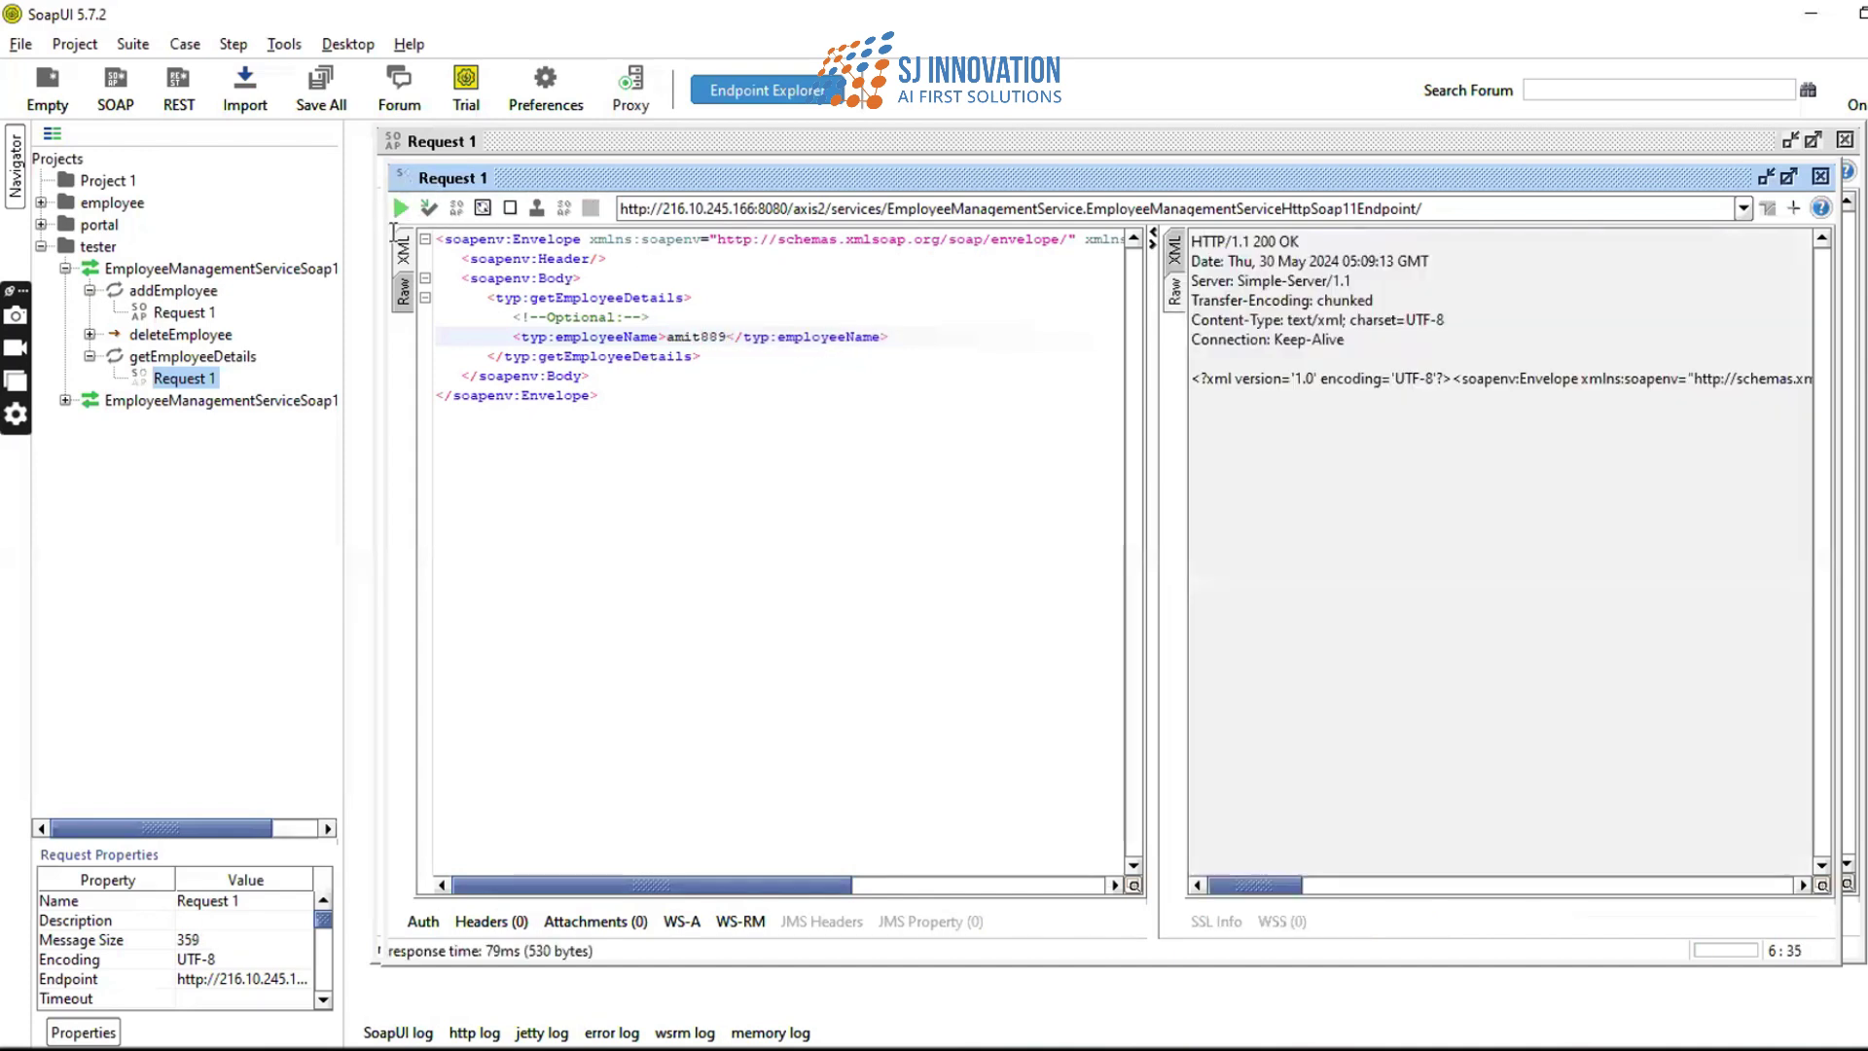
left_click(1176, 251)
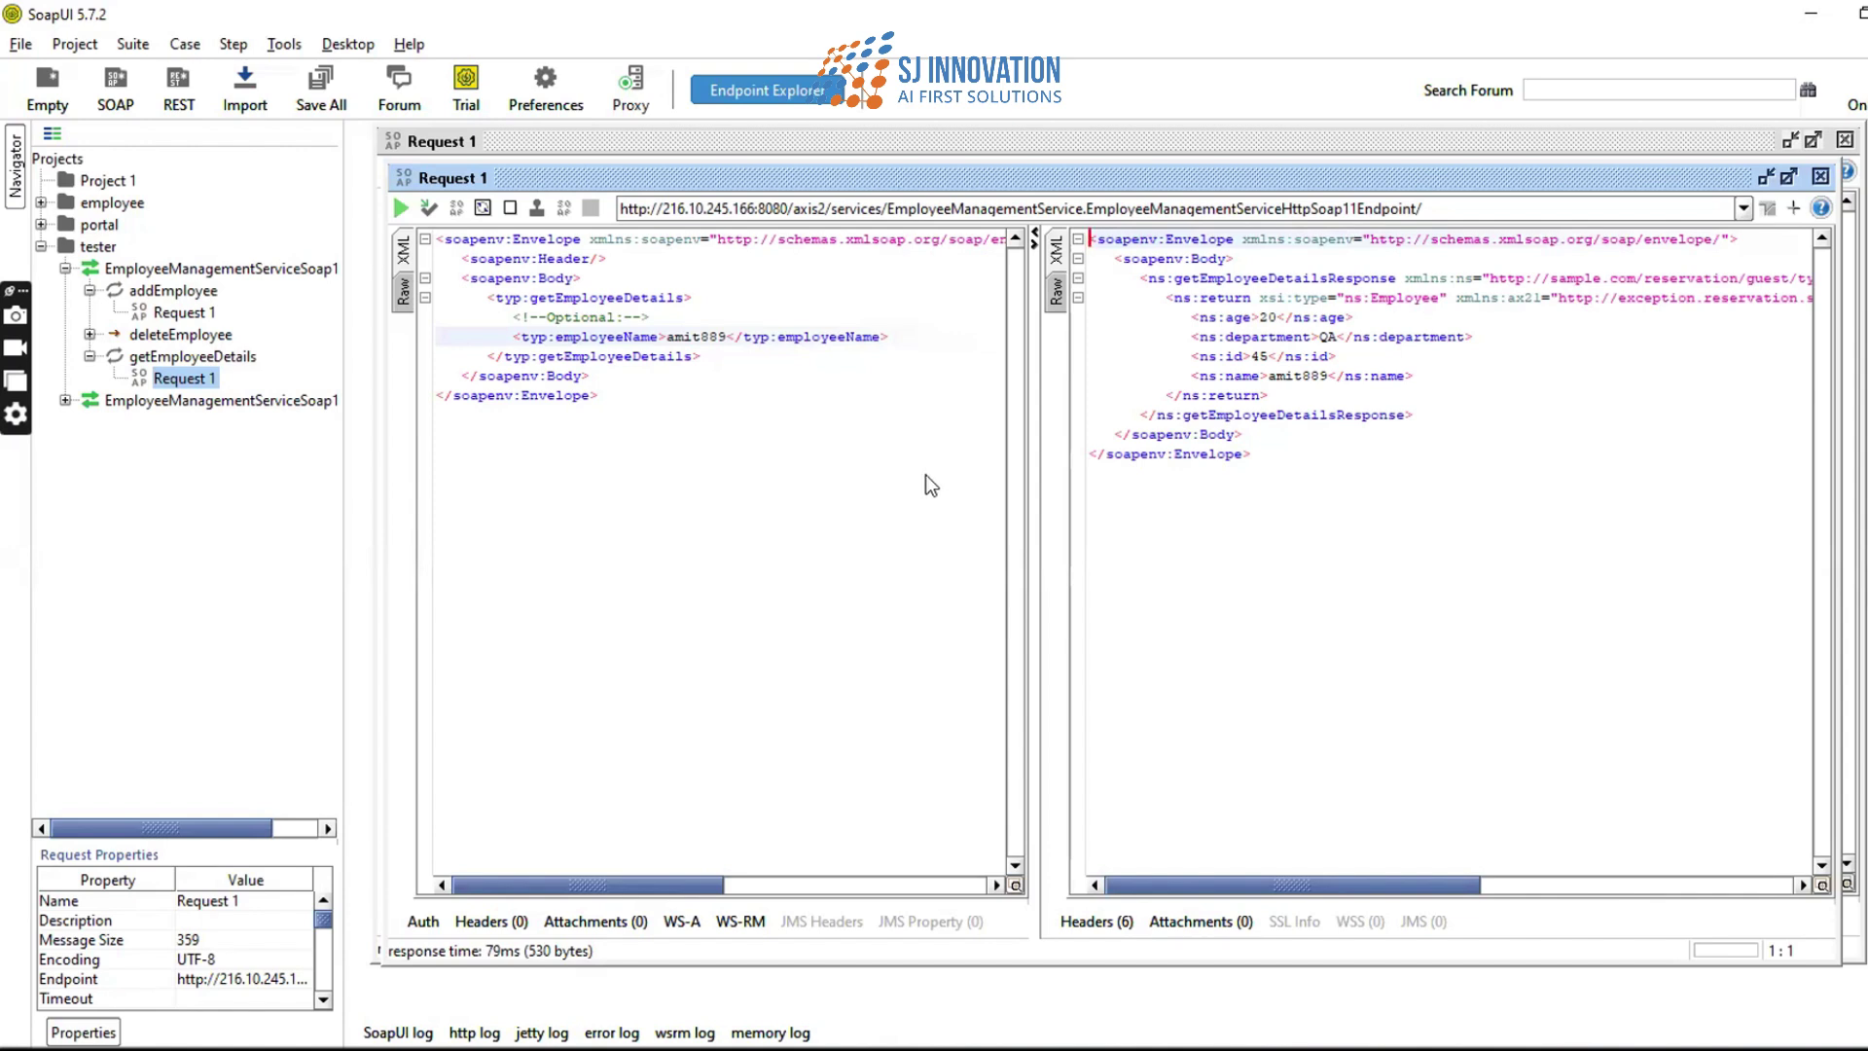
- Send deleteEmployee Request 1 with the same employee's name as employeeName and display the raw response
left_click(89, 335)
left_click(178, 357)
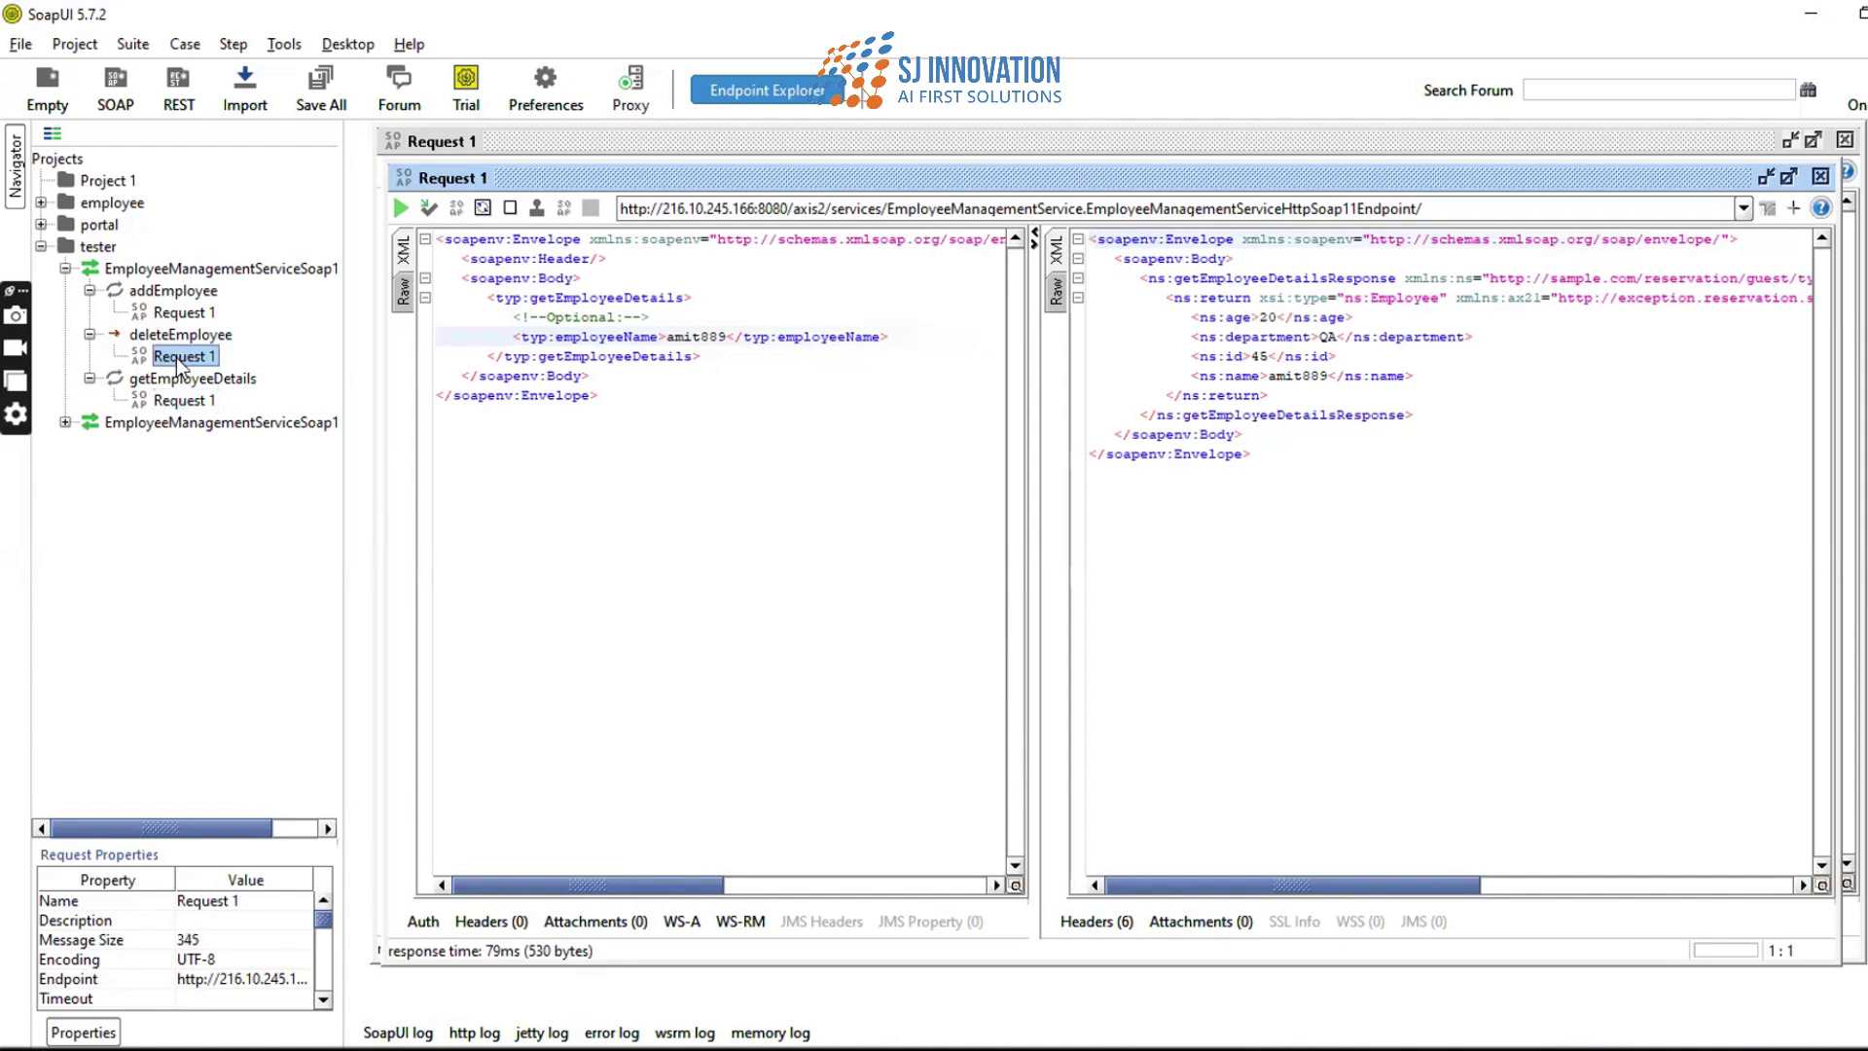
double_click(178, 359)
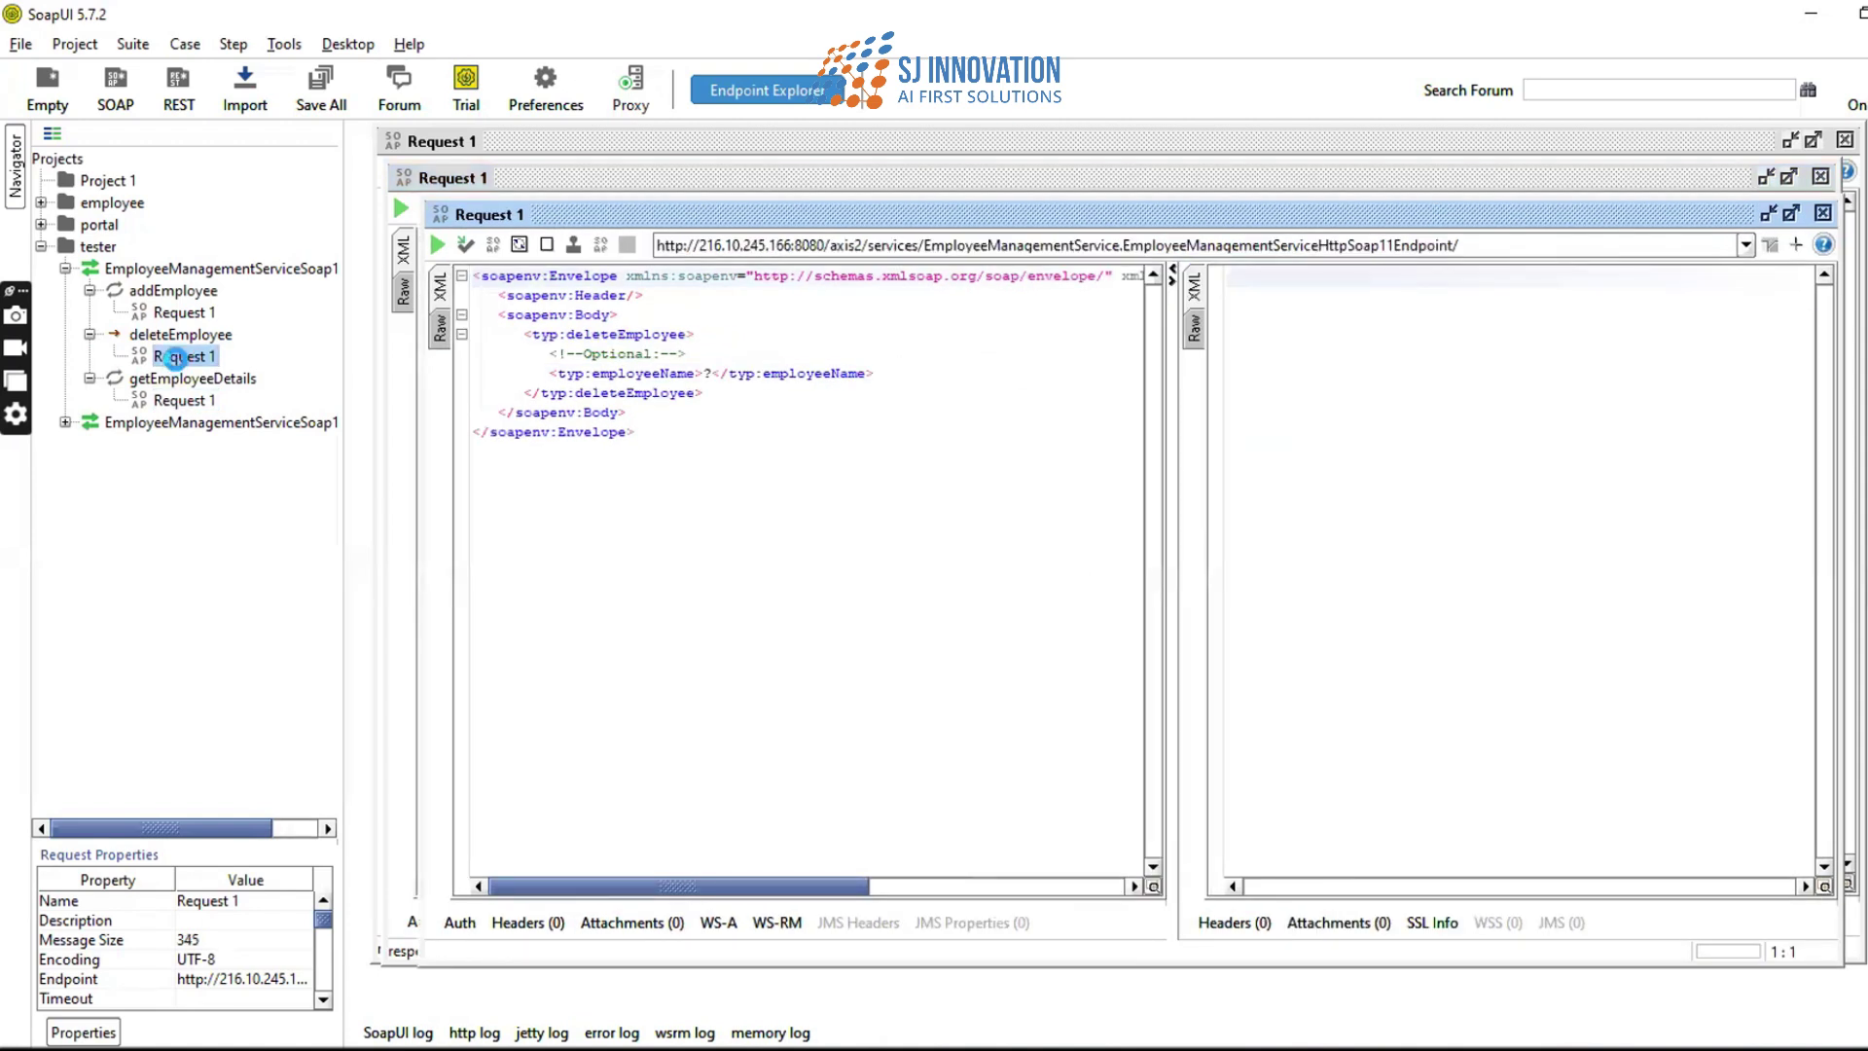
left_click(709, 373)
key("BackSpace")
type("amit")
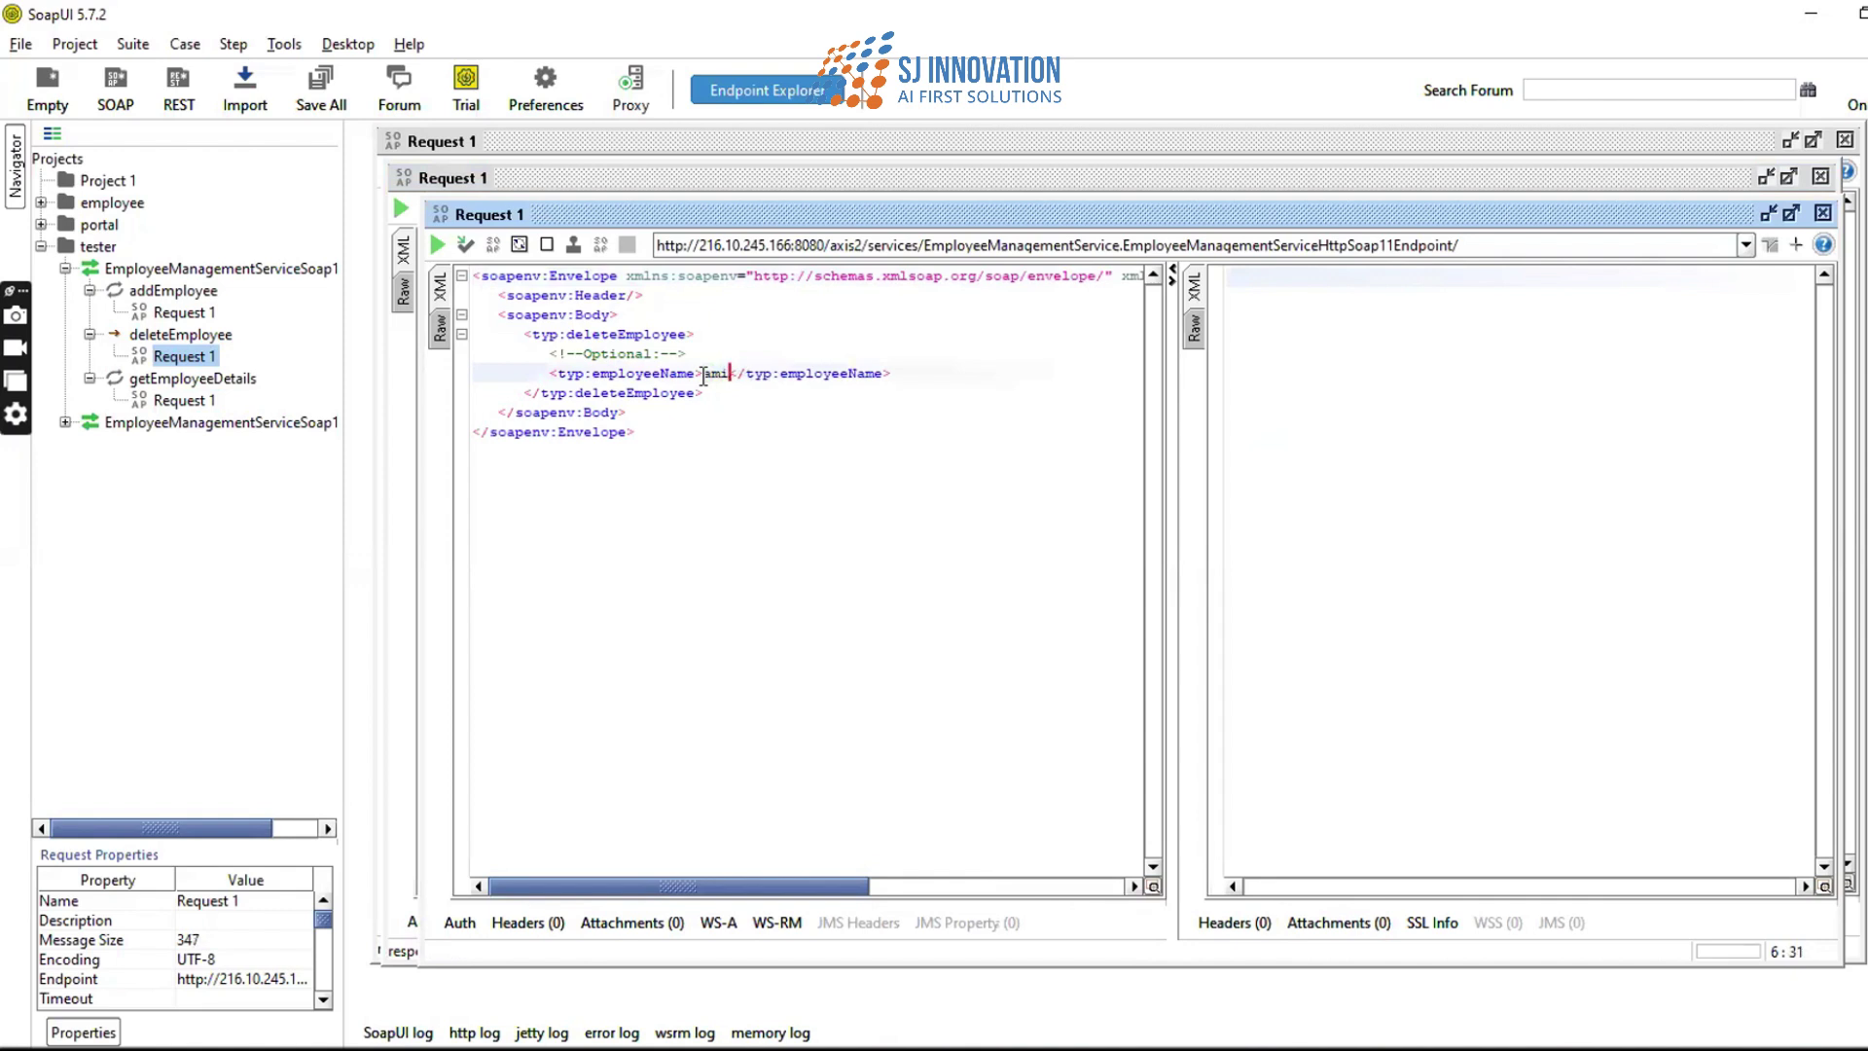
type("889")
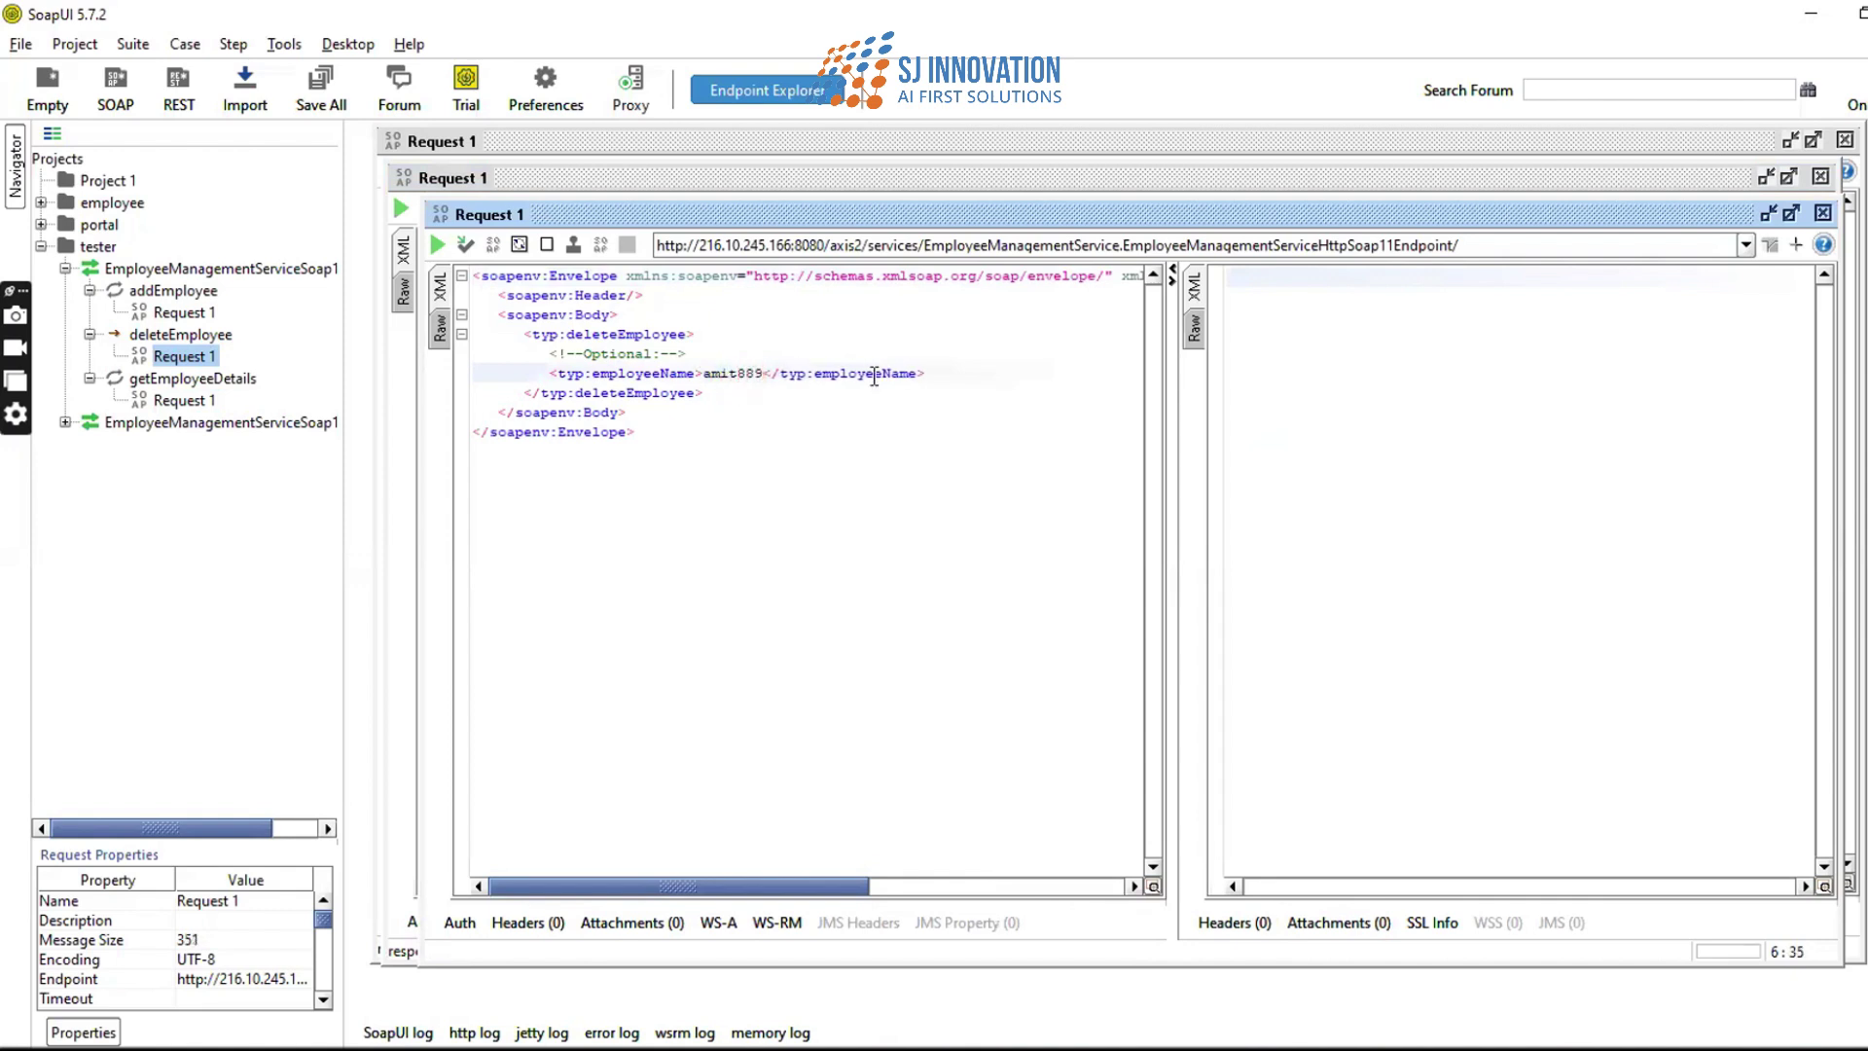
left_click(440, 229)
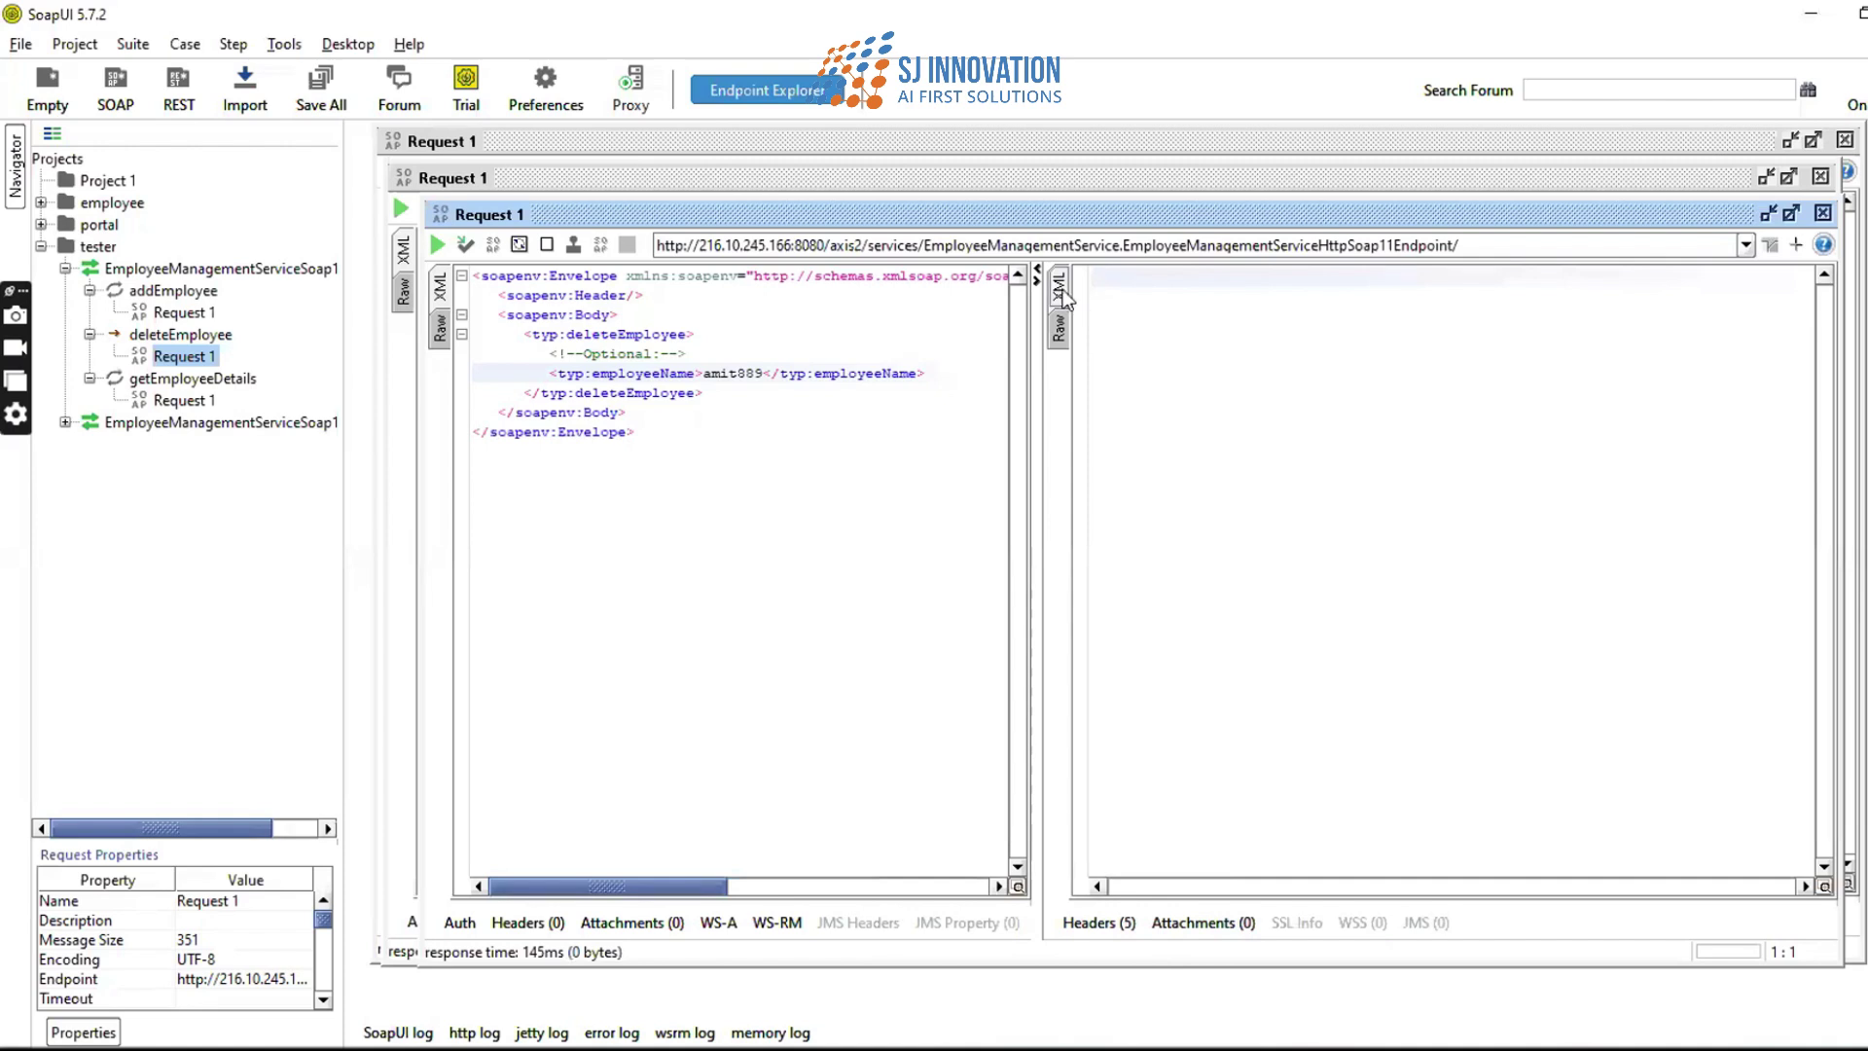
left_click(1059, 316)
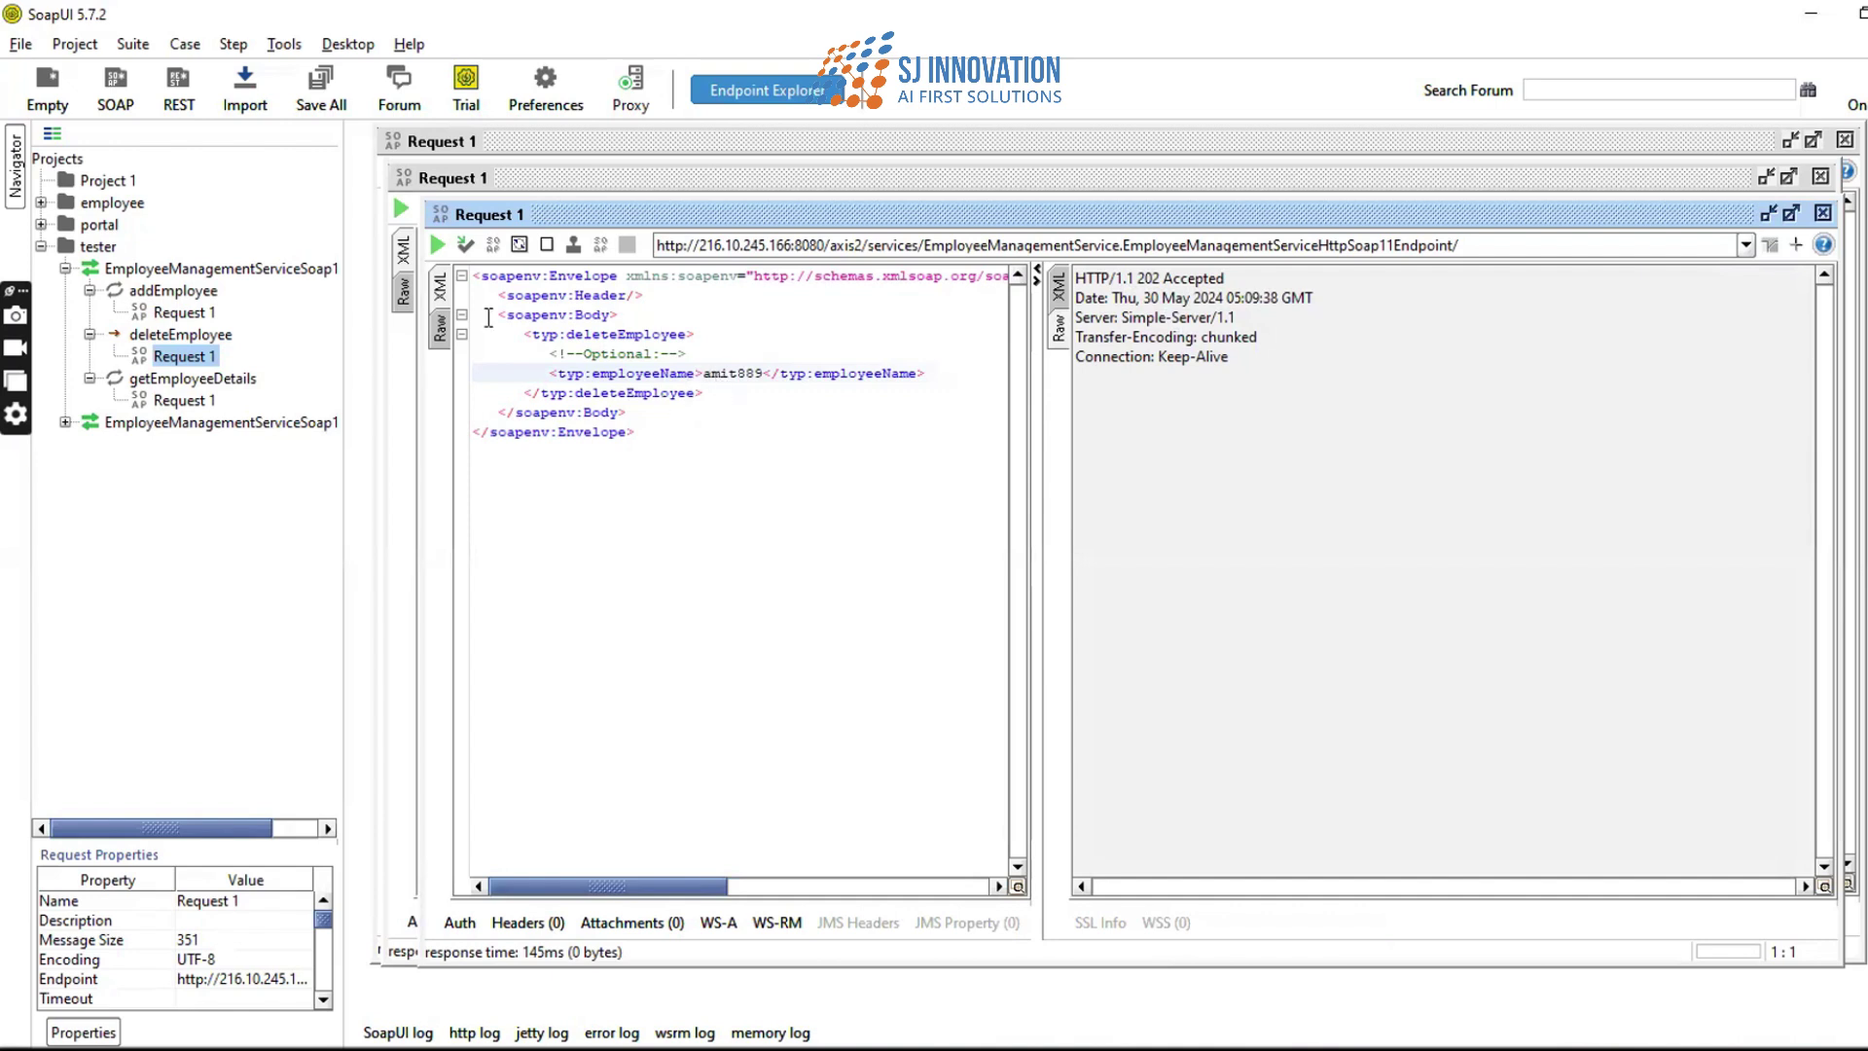
- Resend getEmployeeDetails Request 1 with the deleted employee's name and check the status line in the raw response
double_click(184, 399)
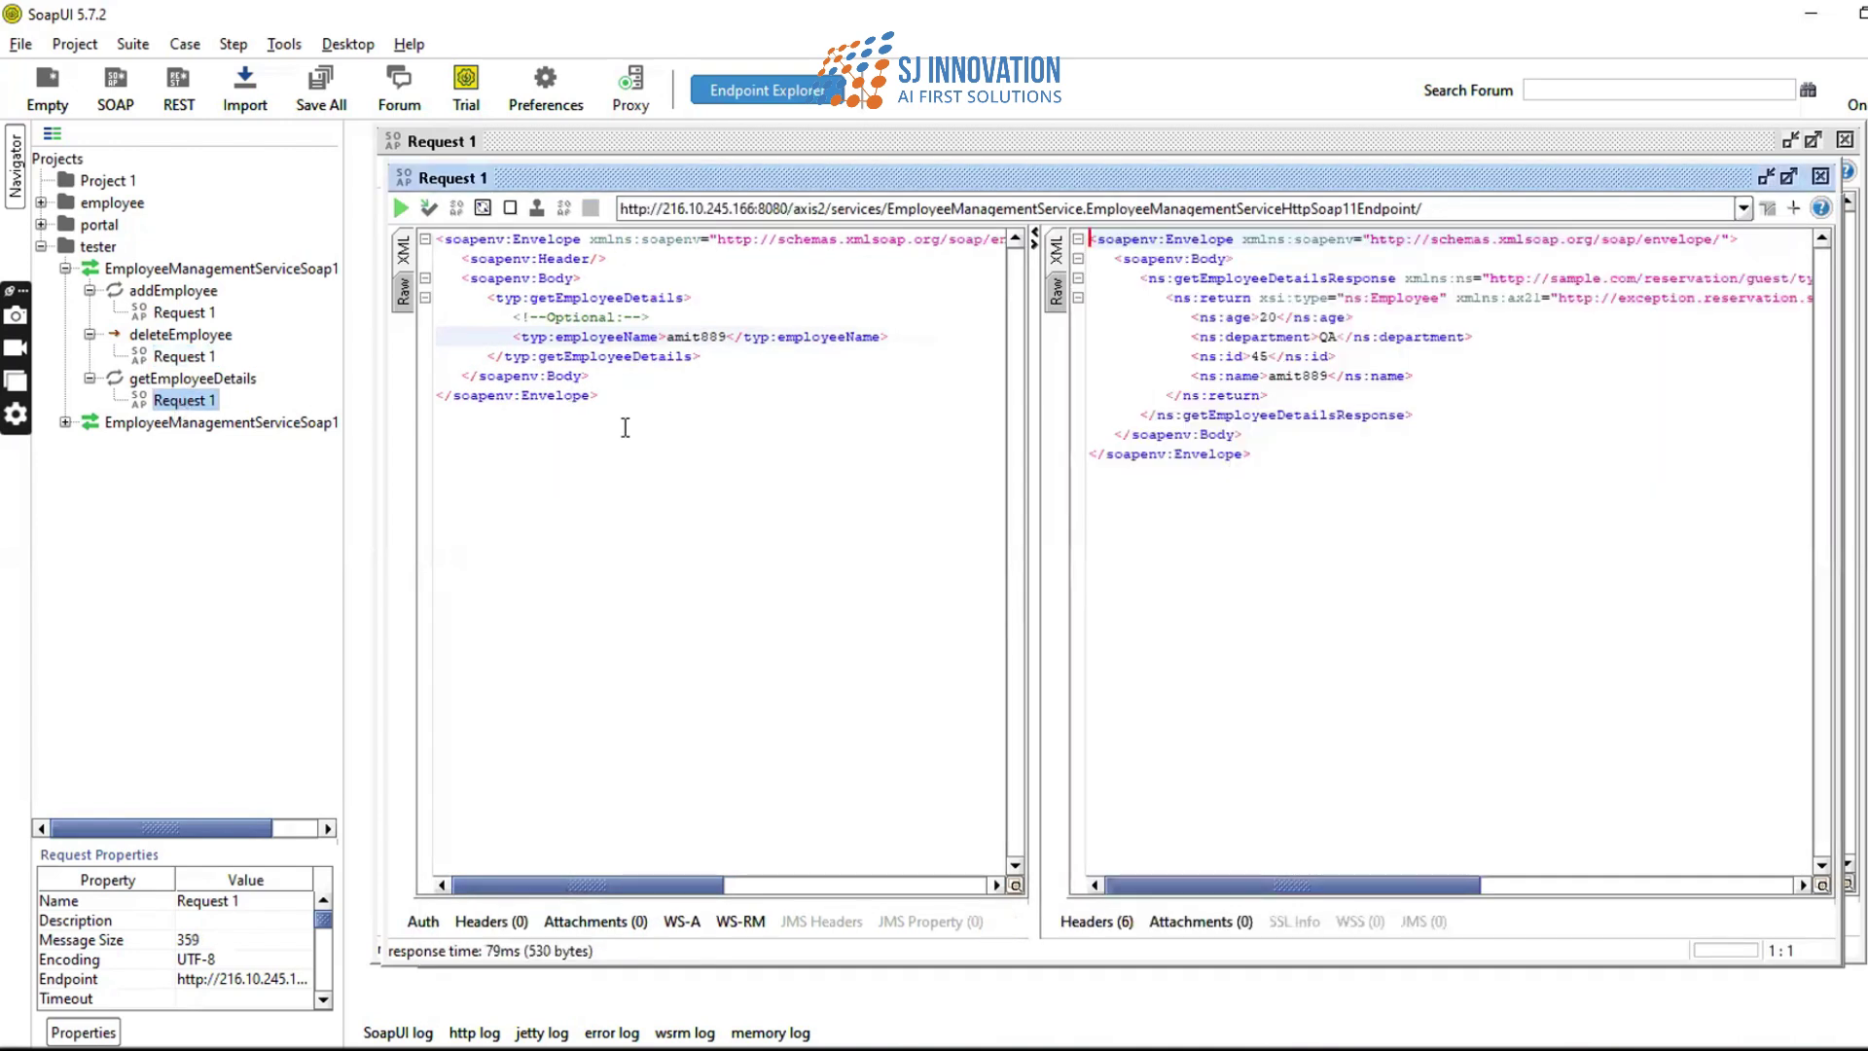
left_click_drag(667, 337, 729, 336)
left_click(742, 404)
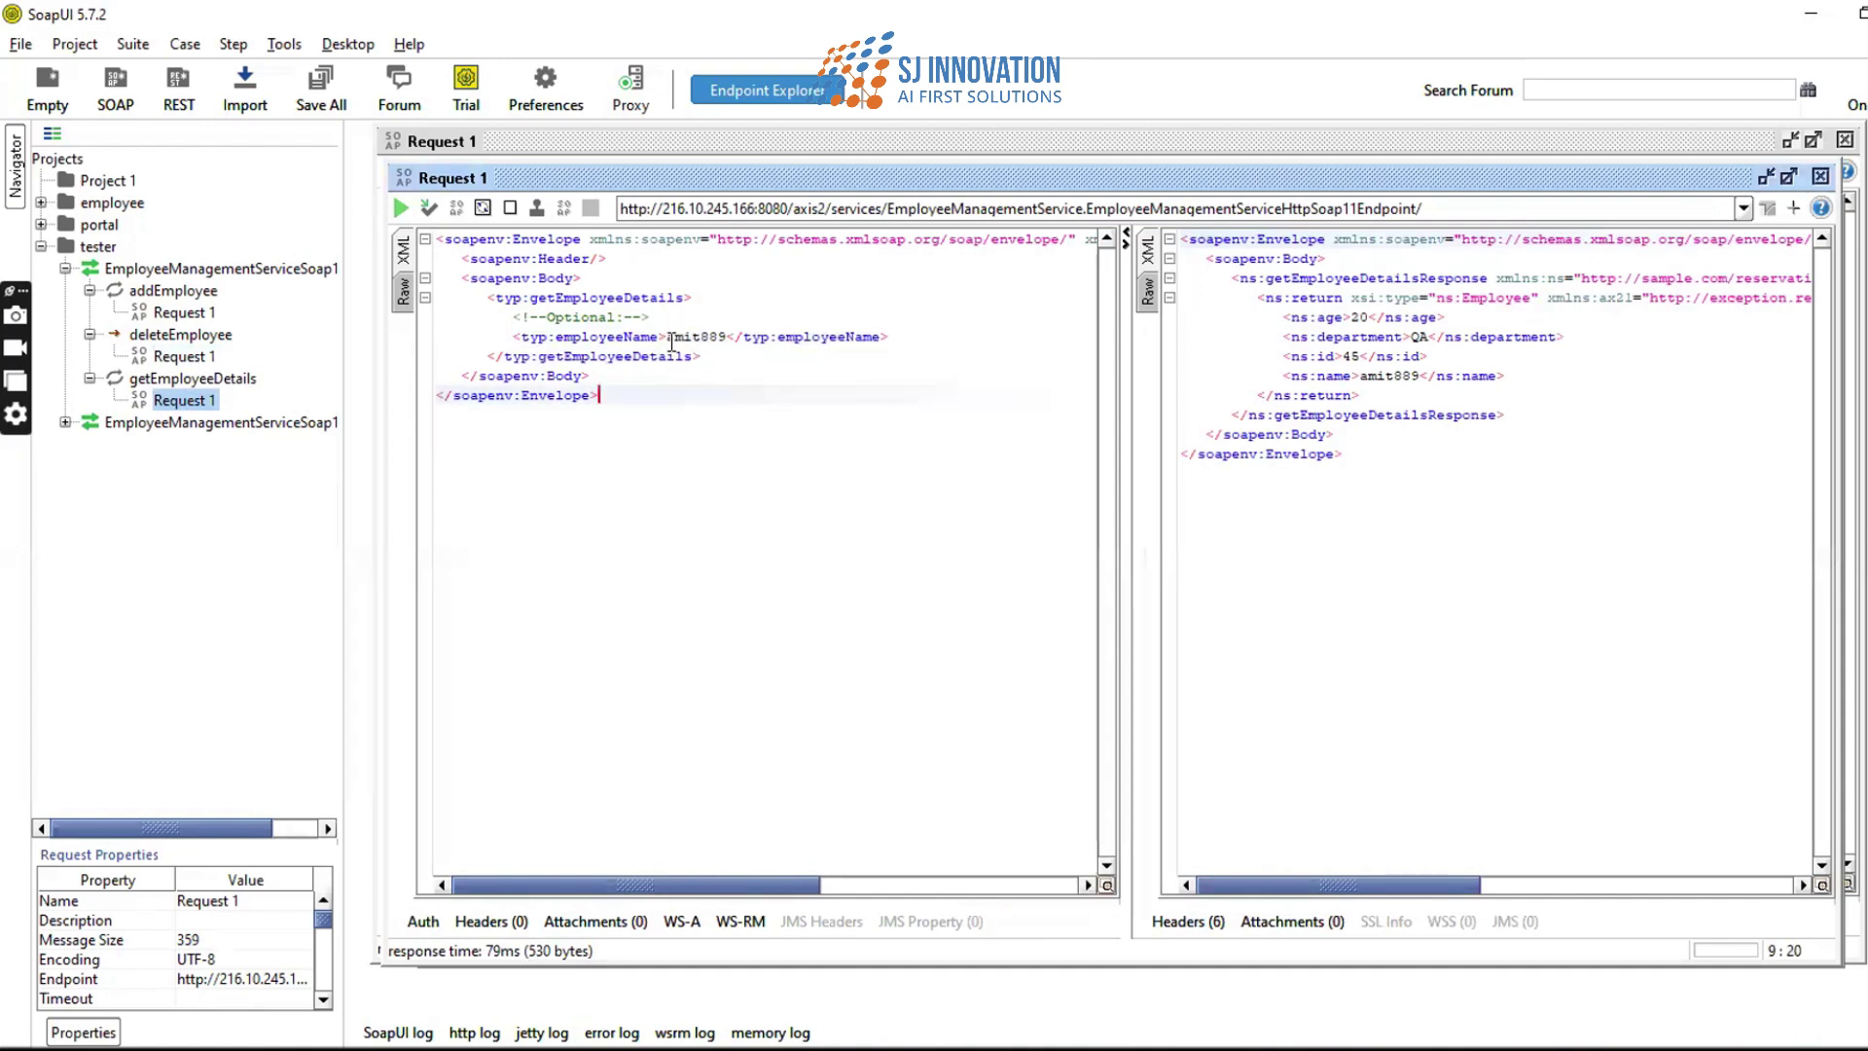
left_click_drag(667, 337, 728, 337)
left_click(776, 446)
left_click(405, 209)
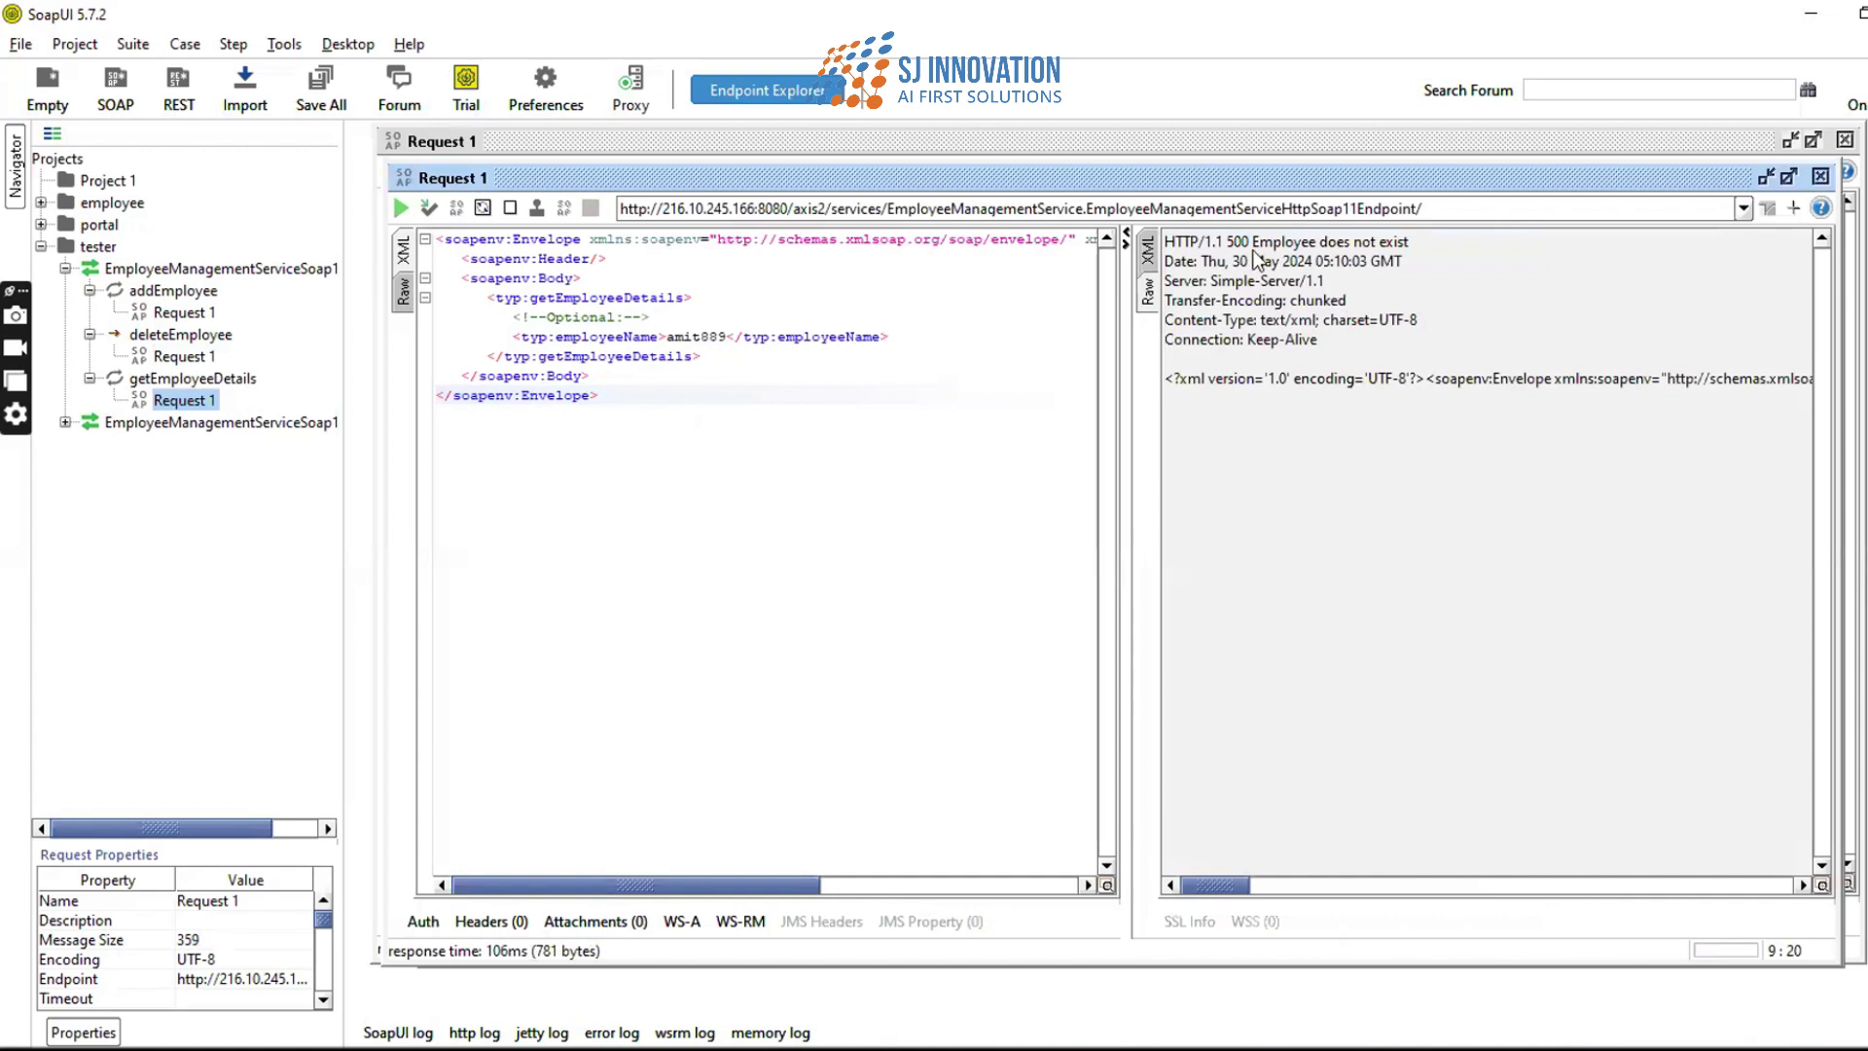
left_click_drag(1252, 243, 1420, 255)
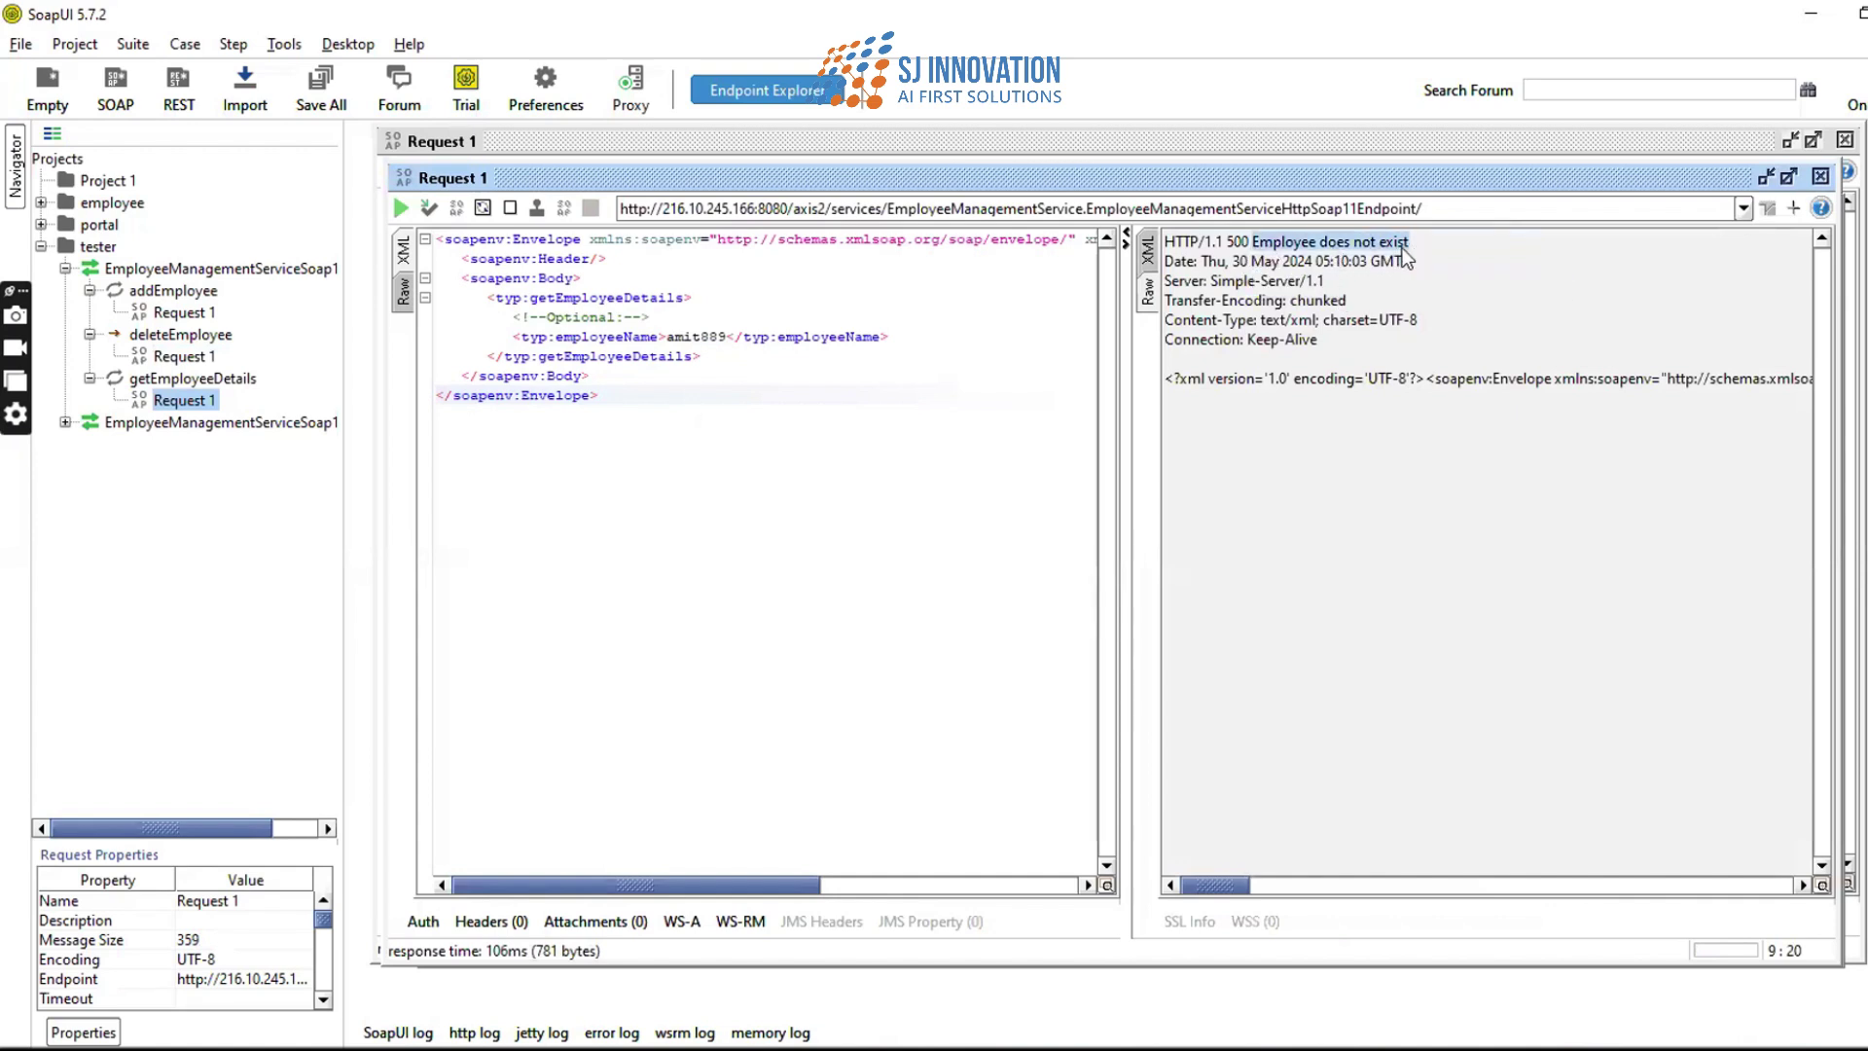
left_click(1382, 558)
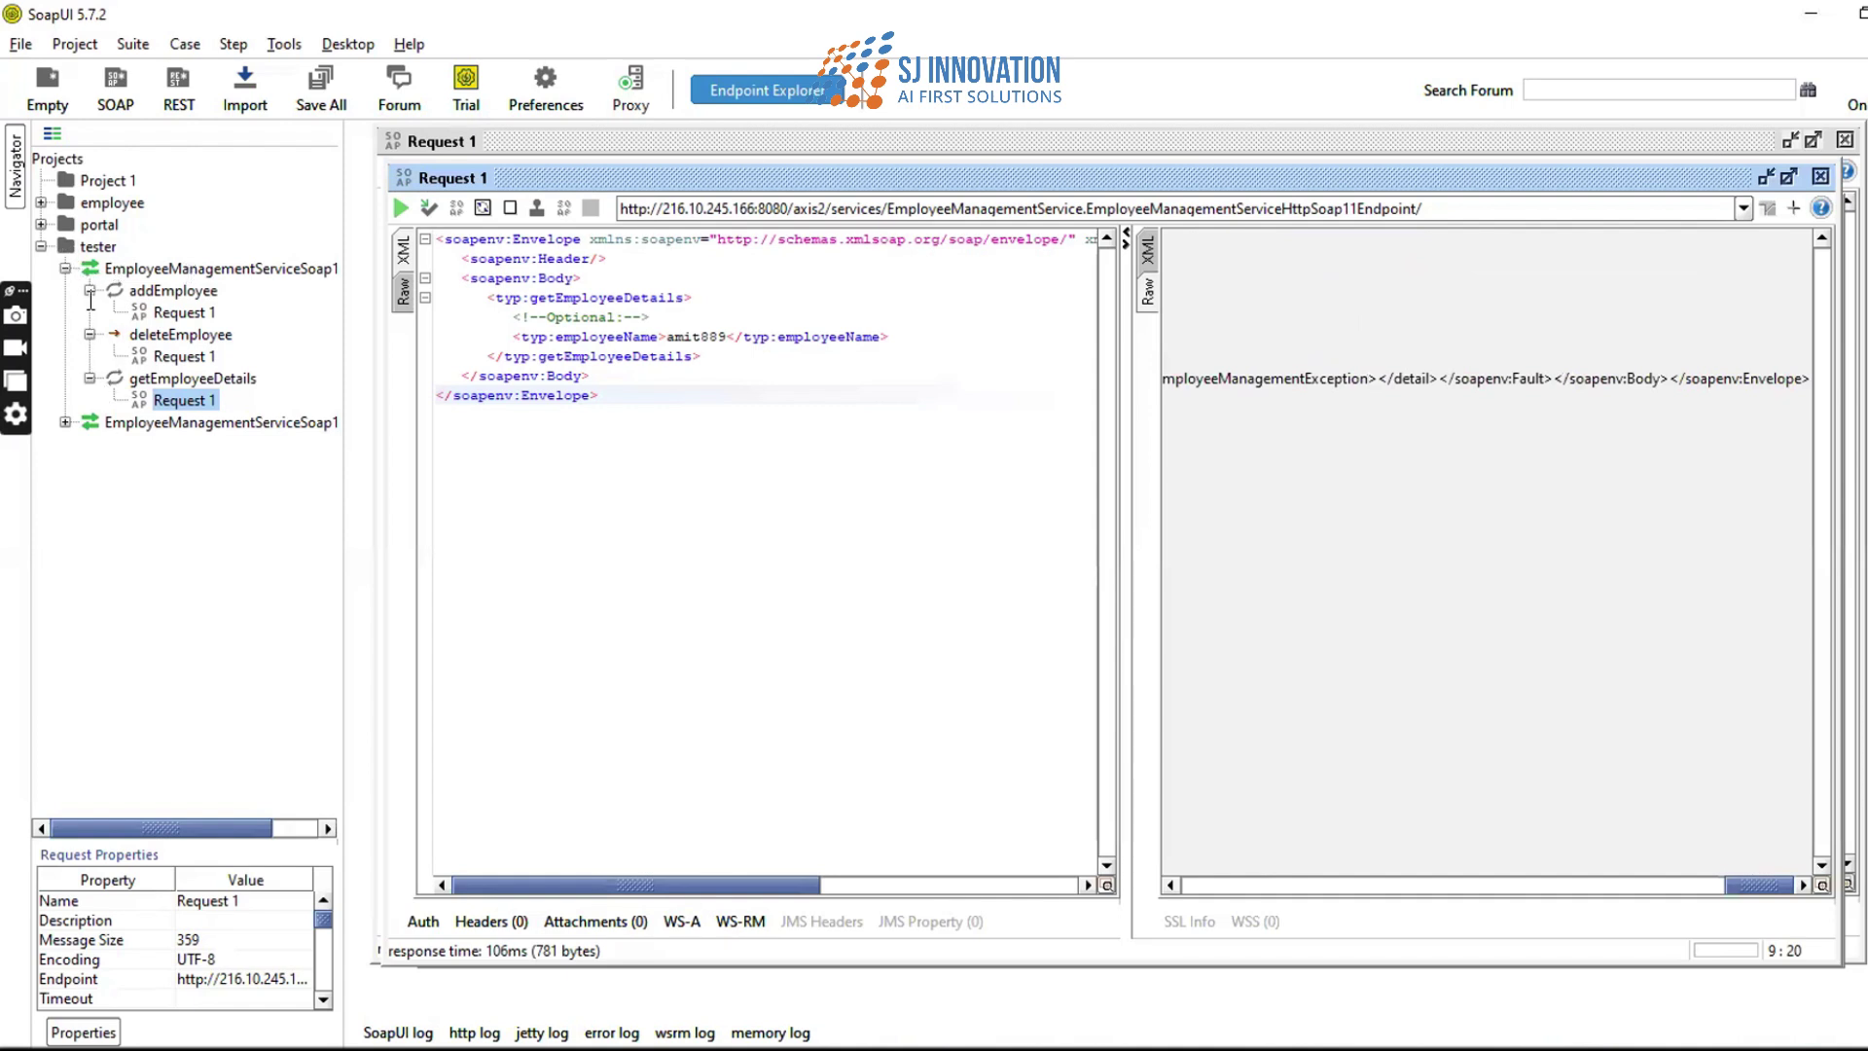
- Create a test suite named testing in the tester project, then close its editor and the addEmployee request window
left_click(1247, 140)
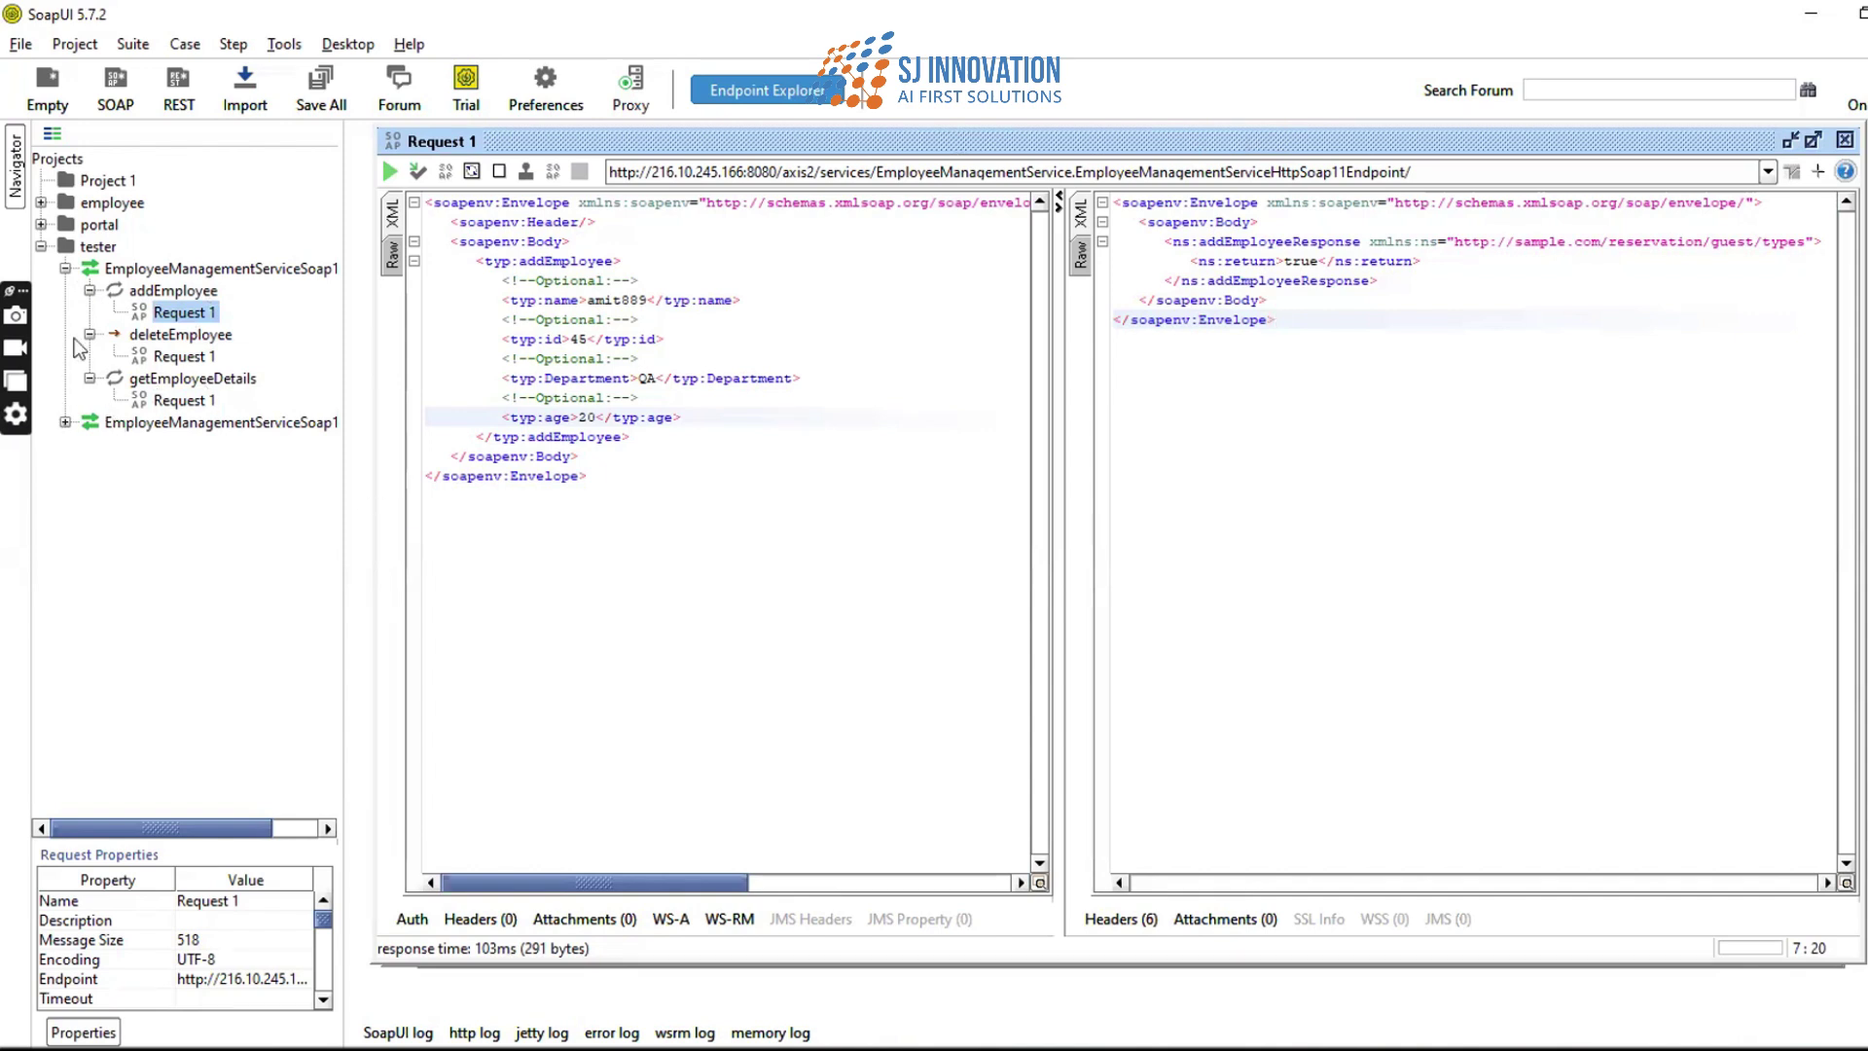
left_click(64, 269)
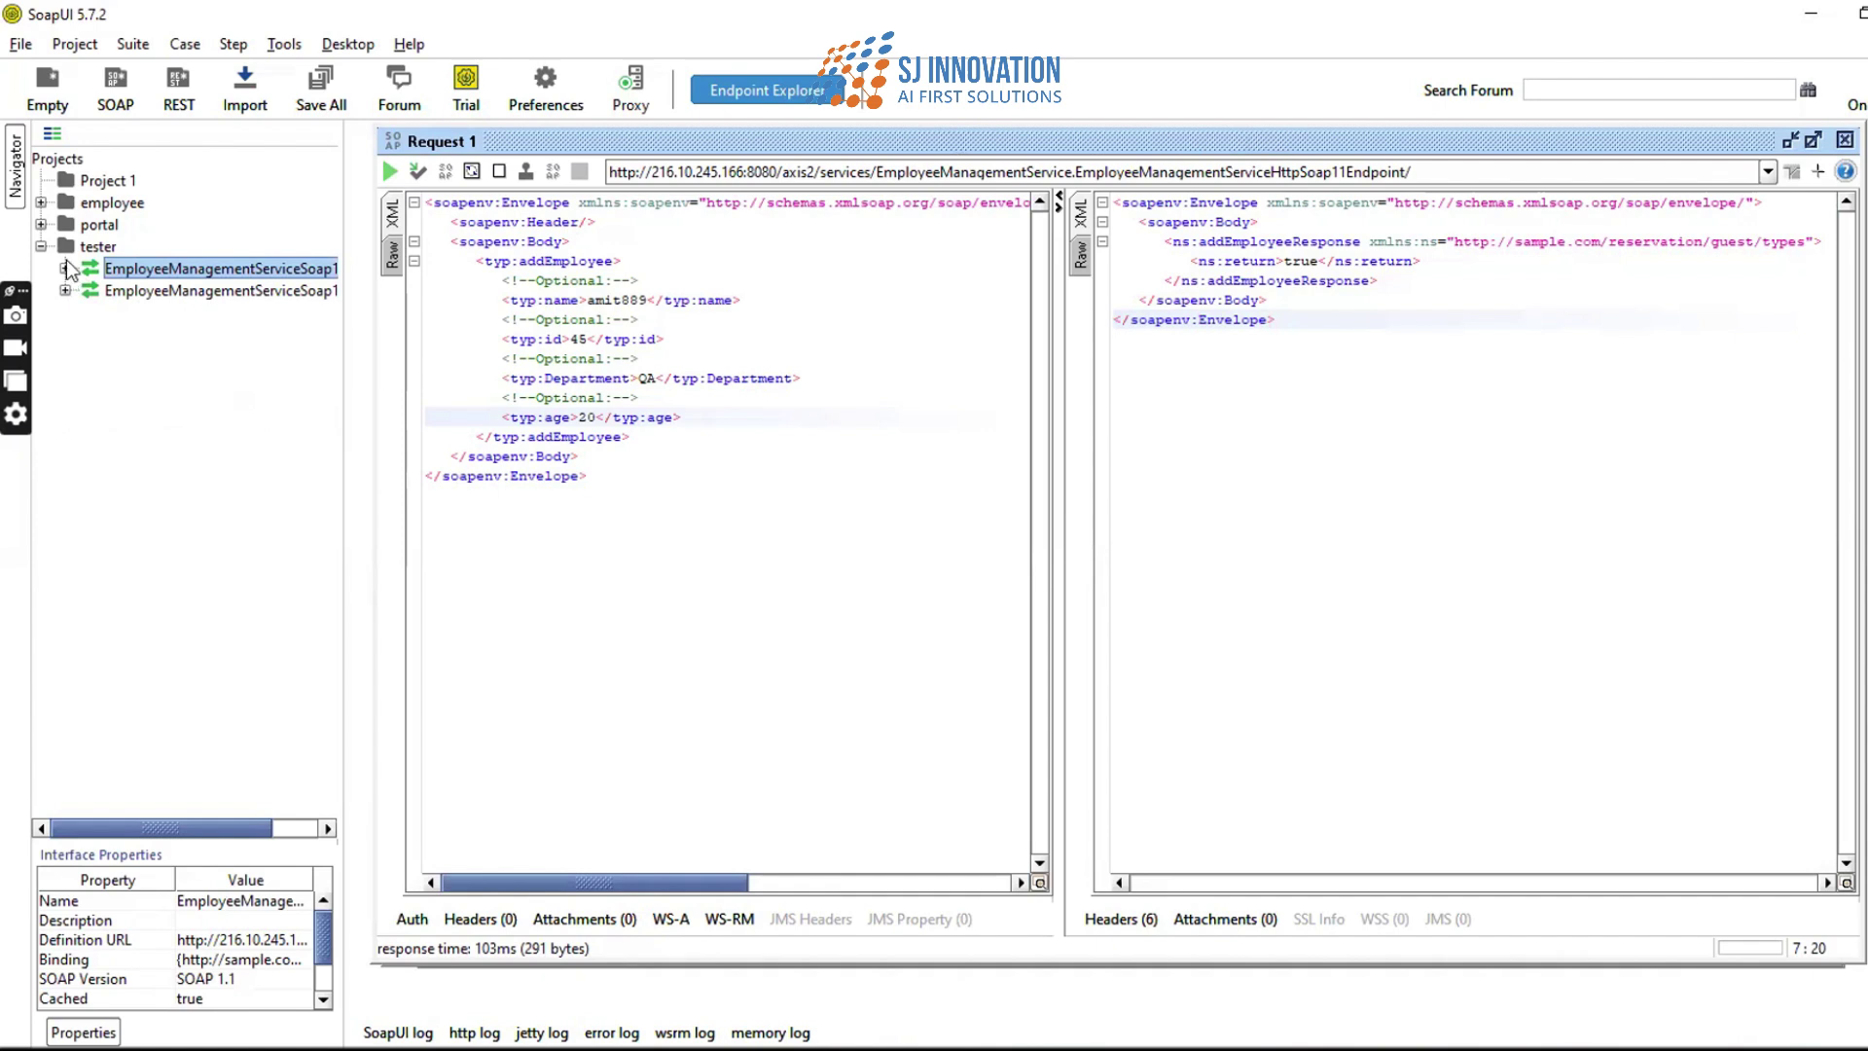
left_click(89, 244)
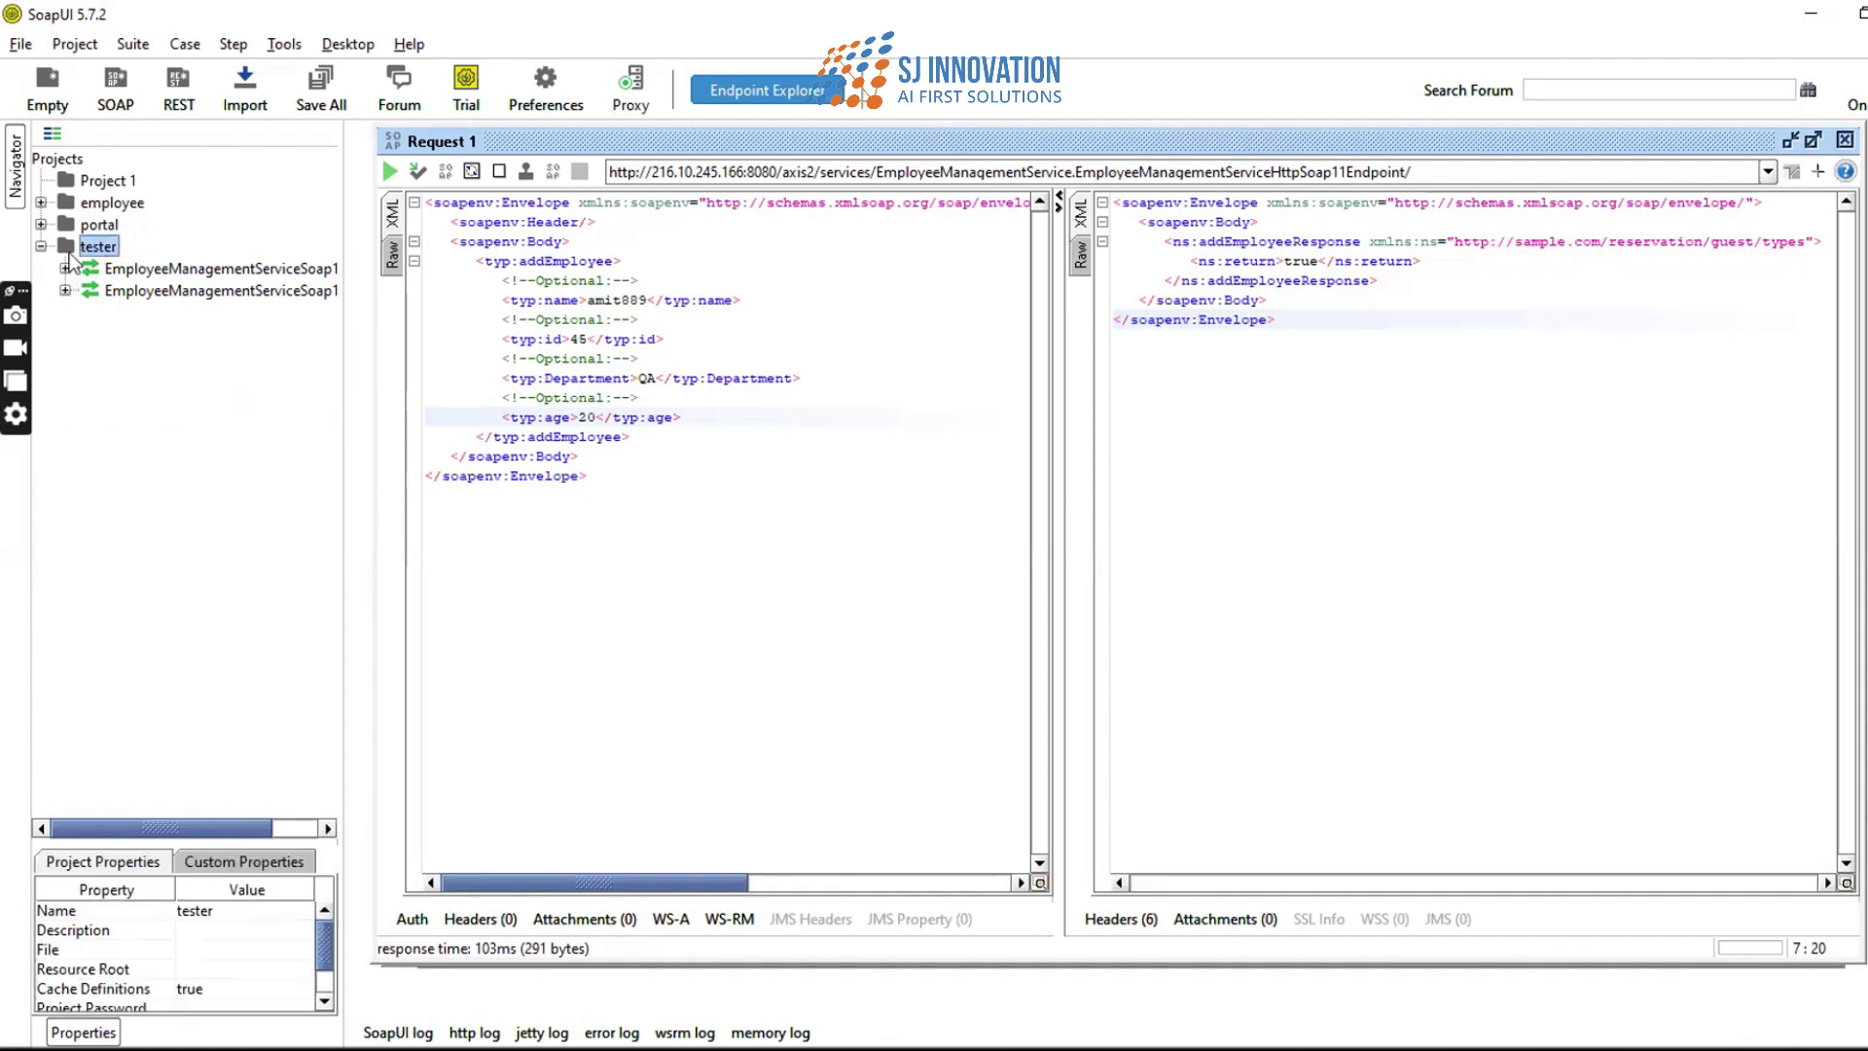
right_click(73, 253)
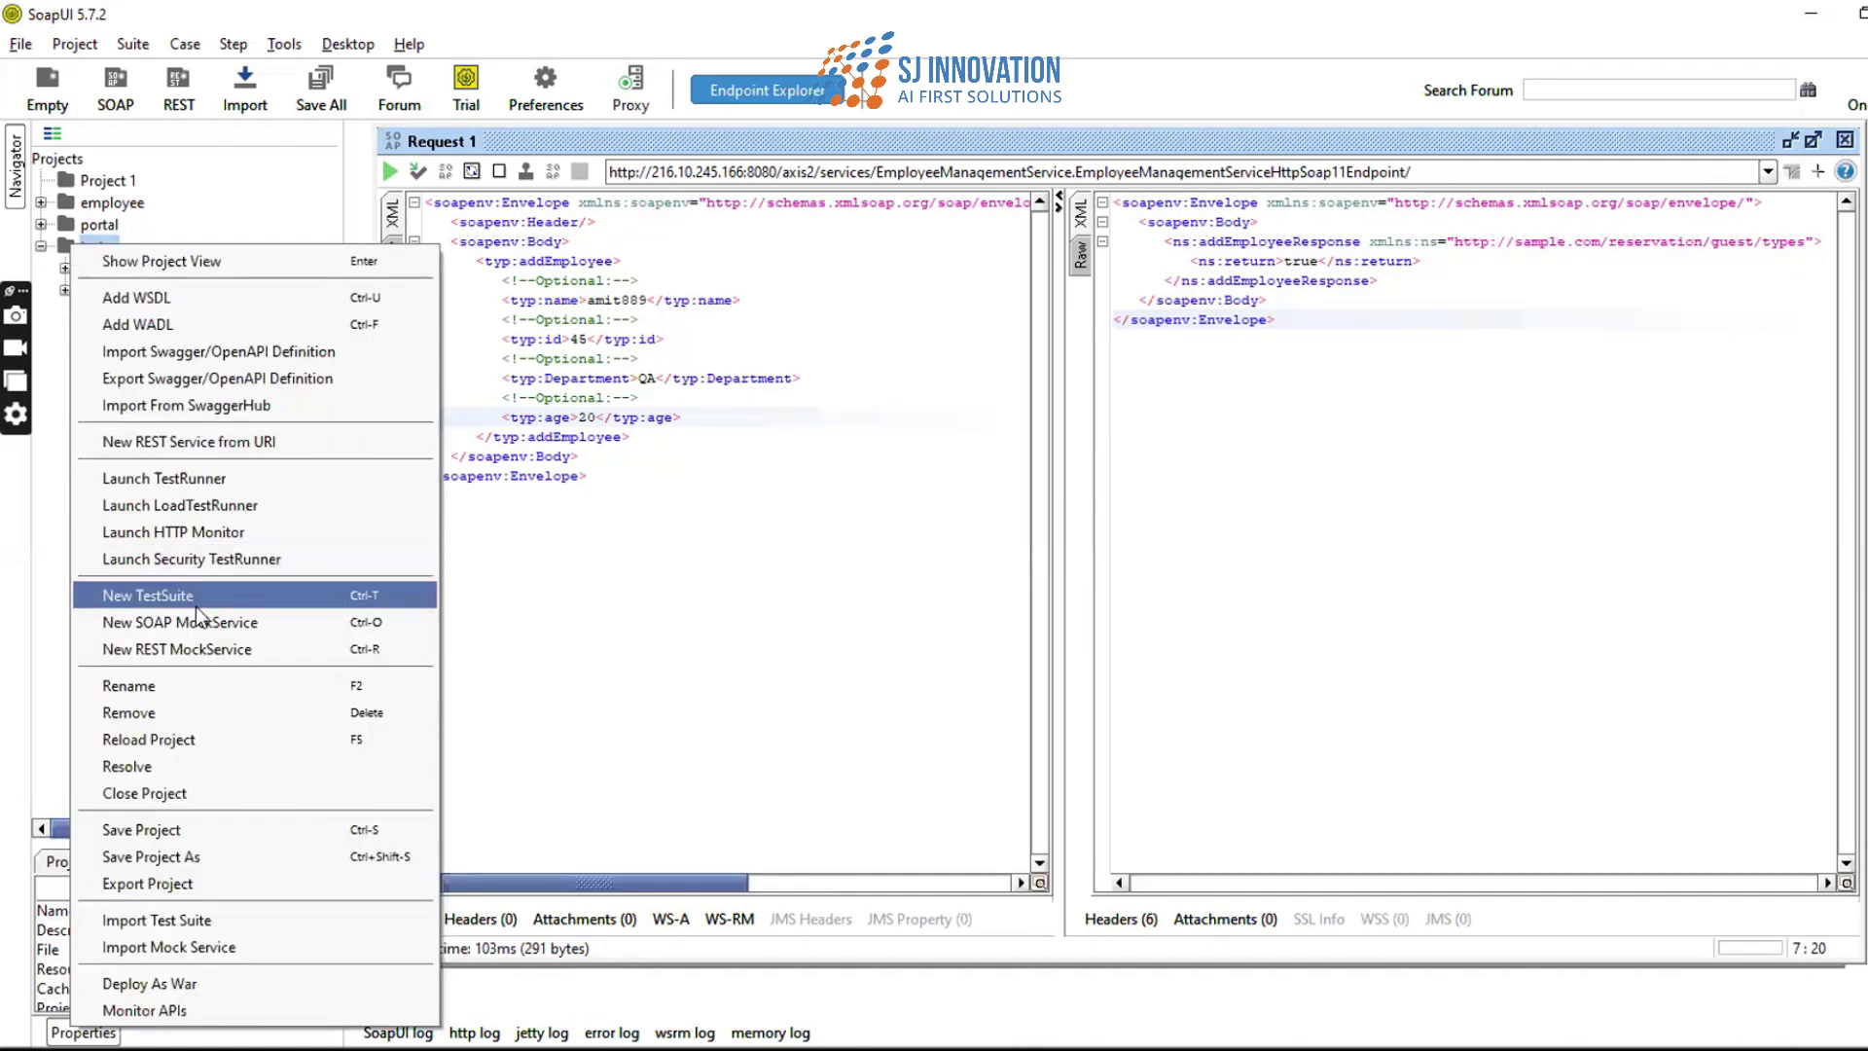
left_click(162, 600)
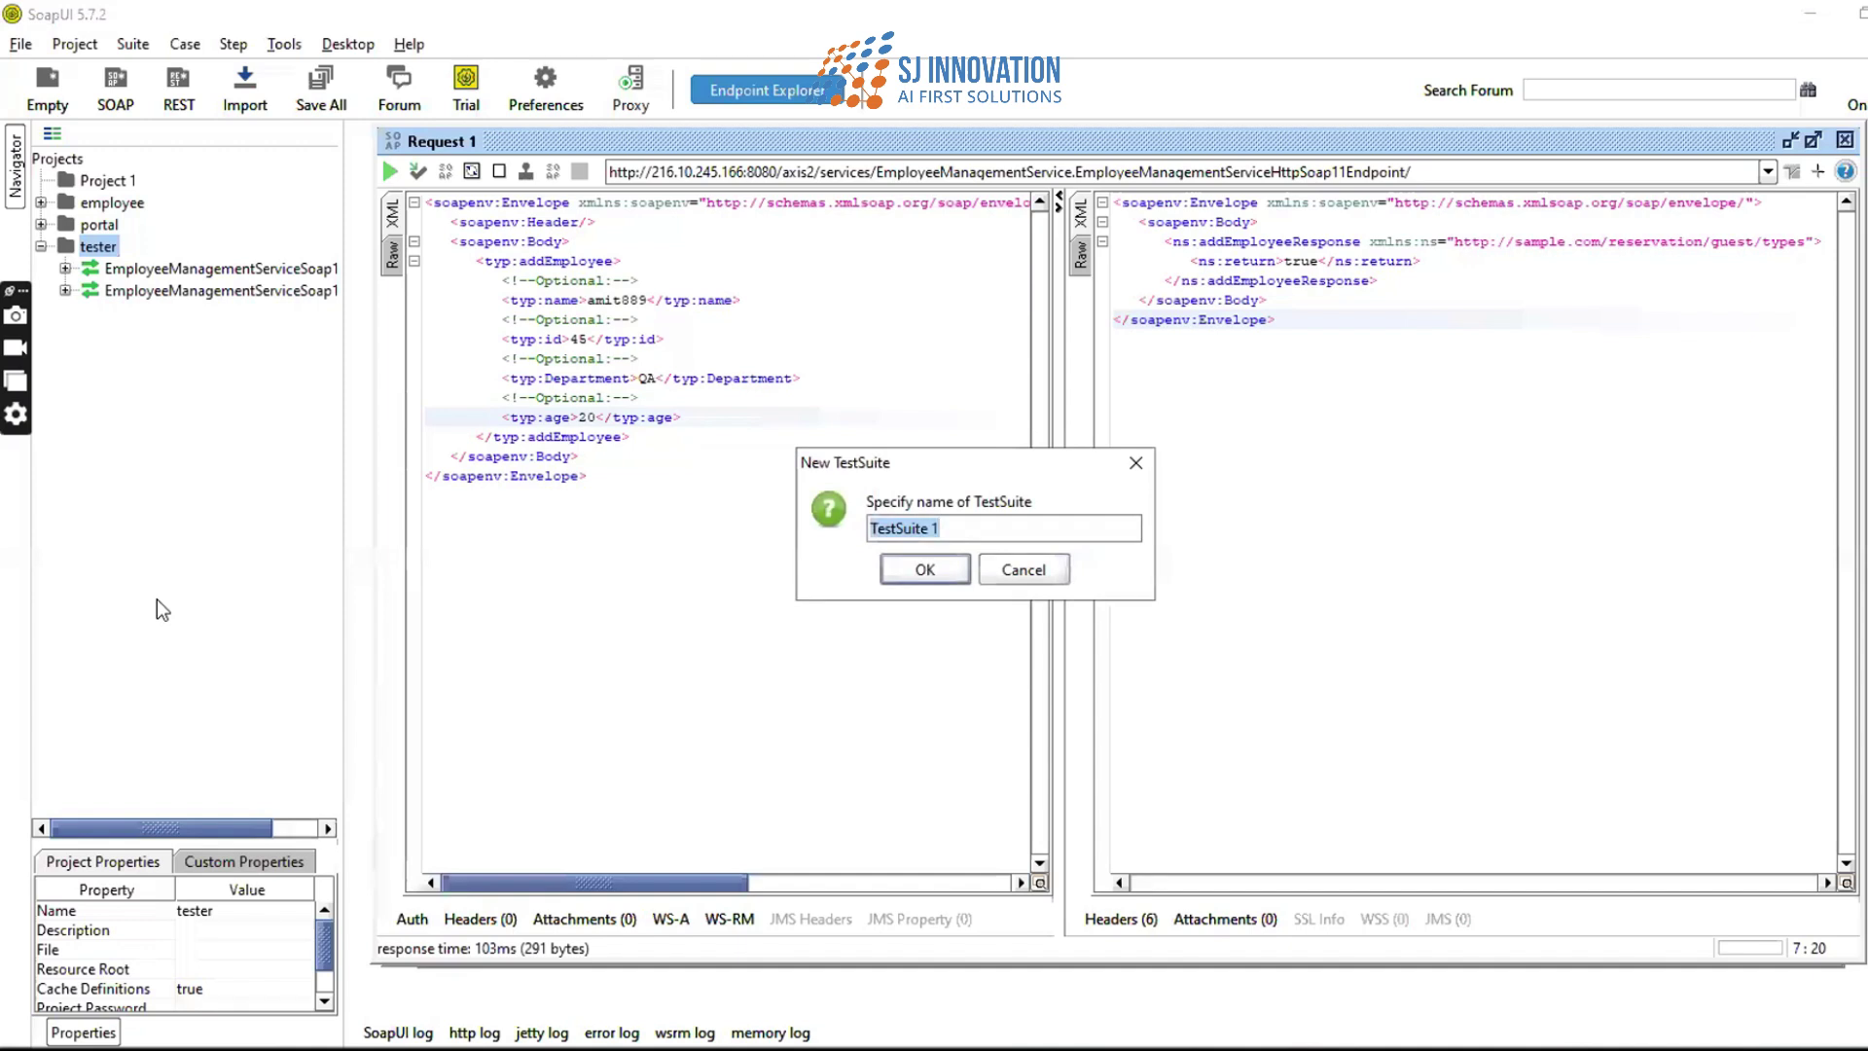
type("testing")
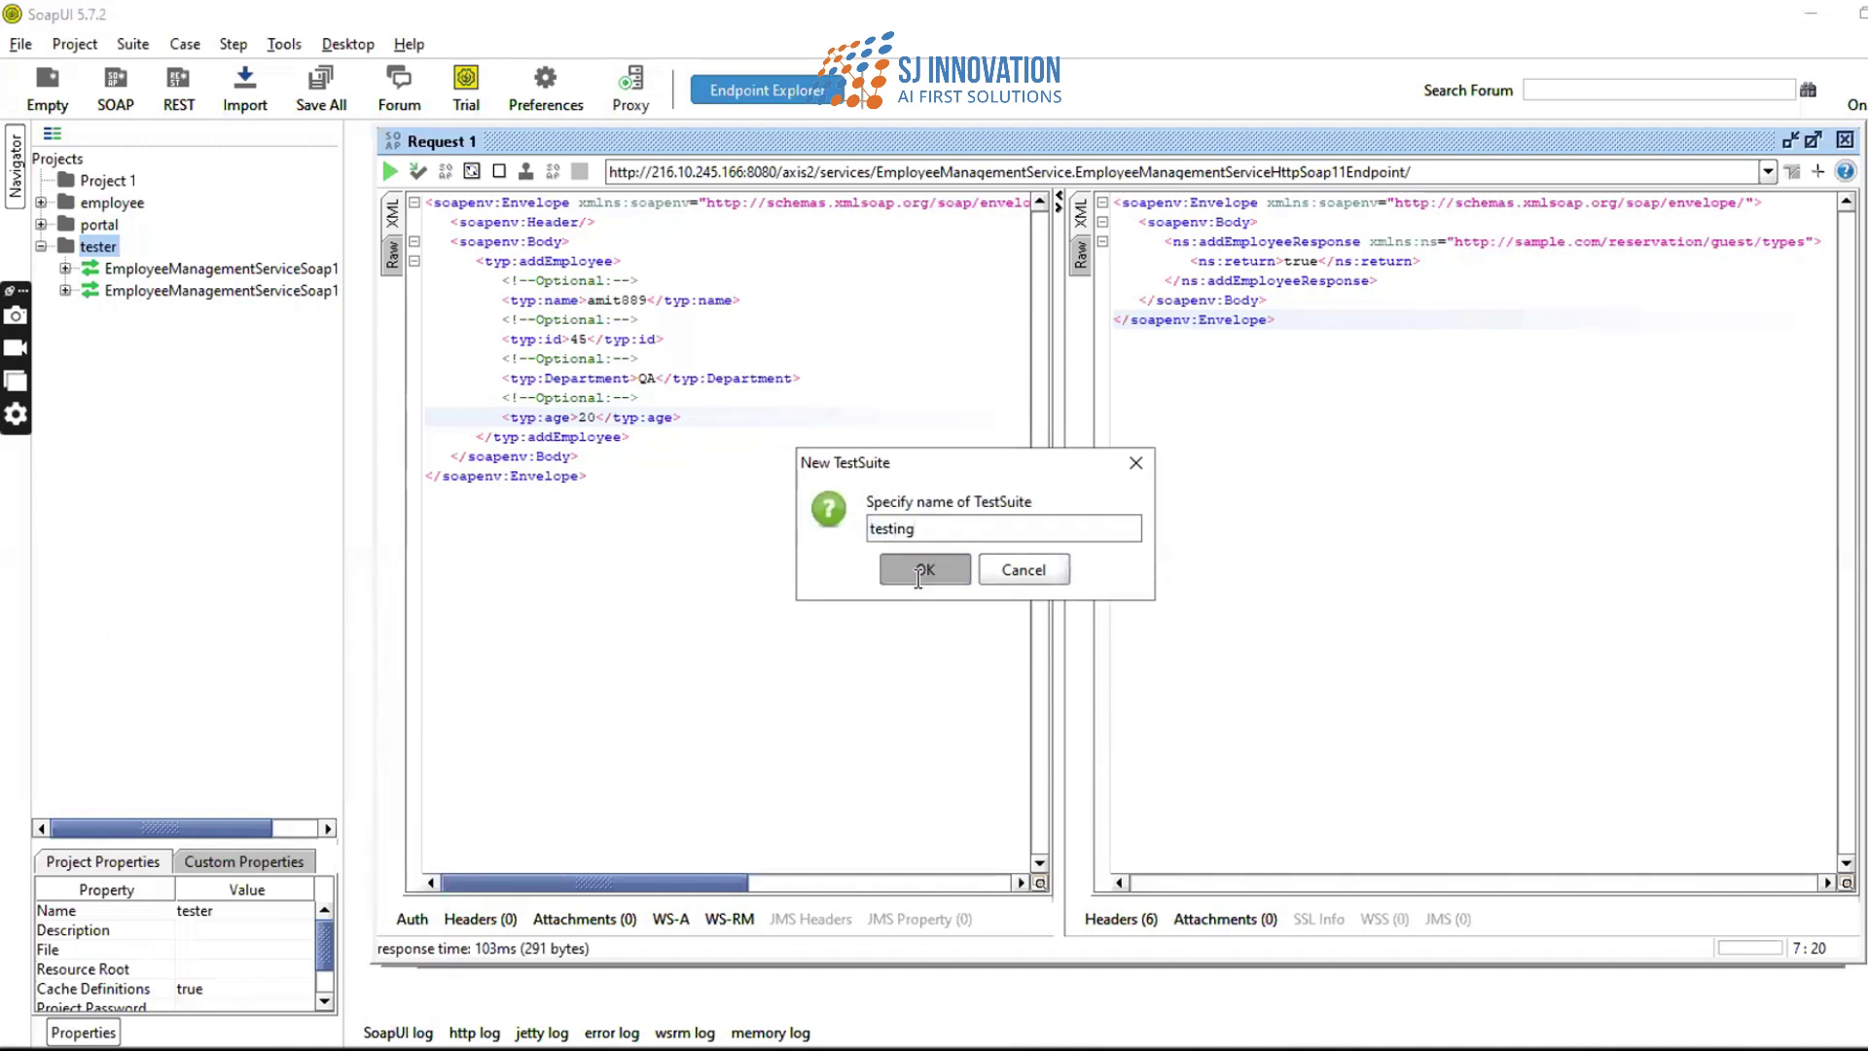
left_click(920, 571)
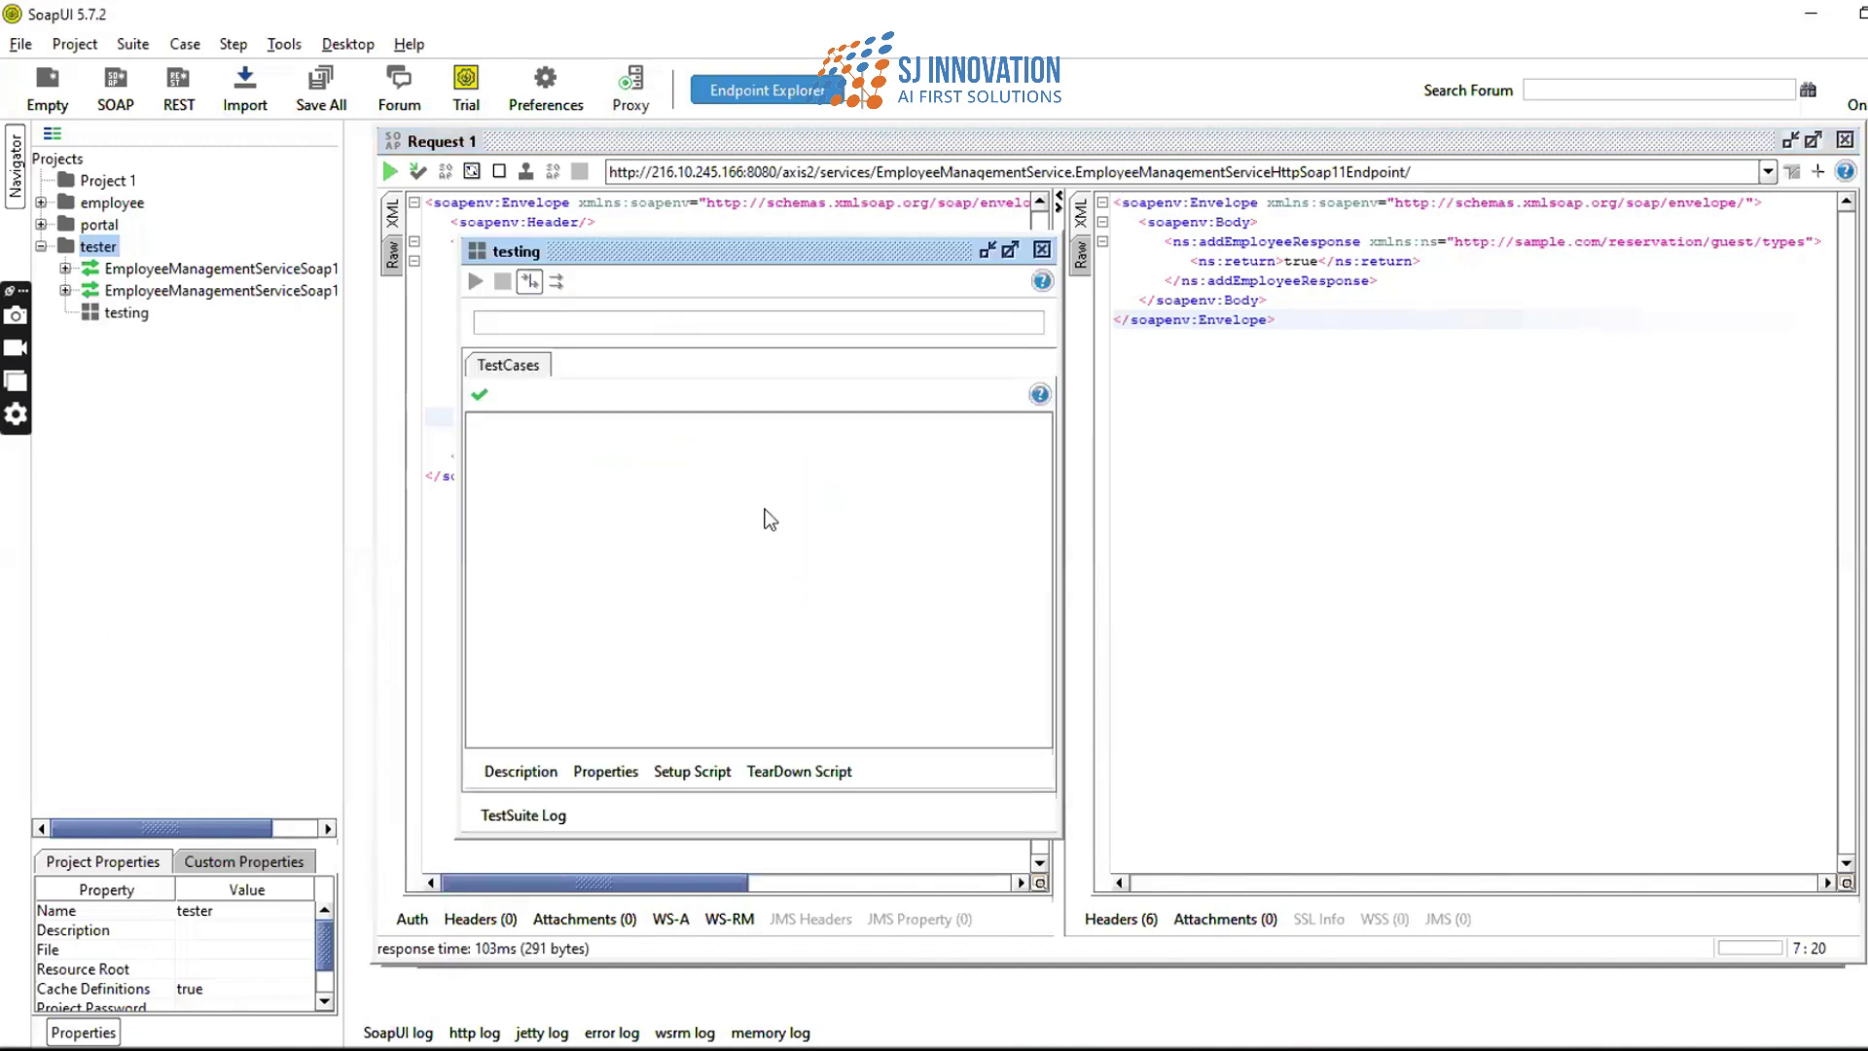
left_click(1042, 250)
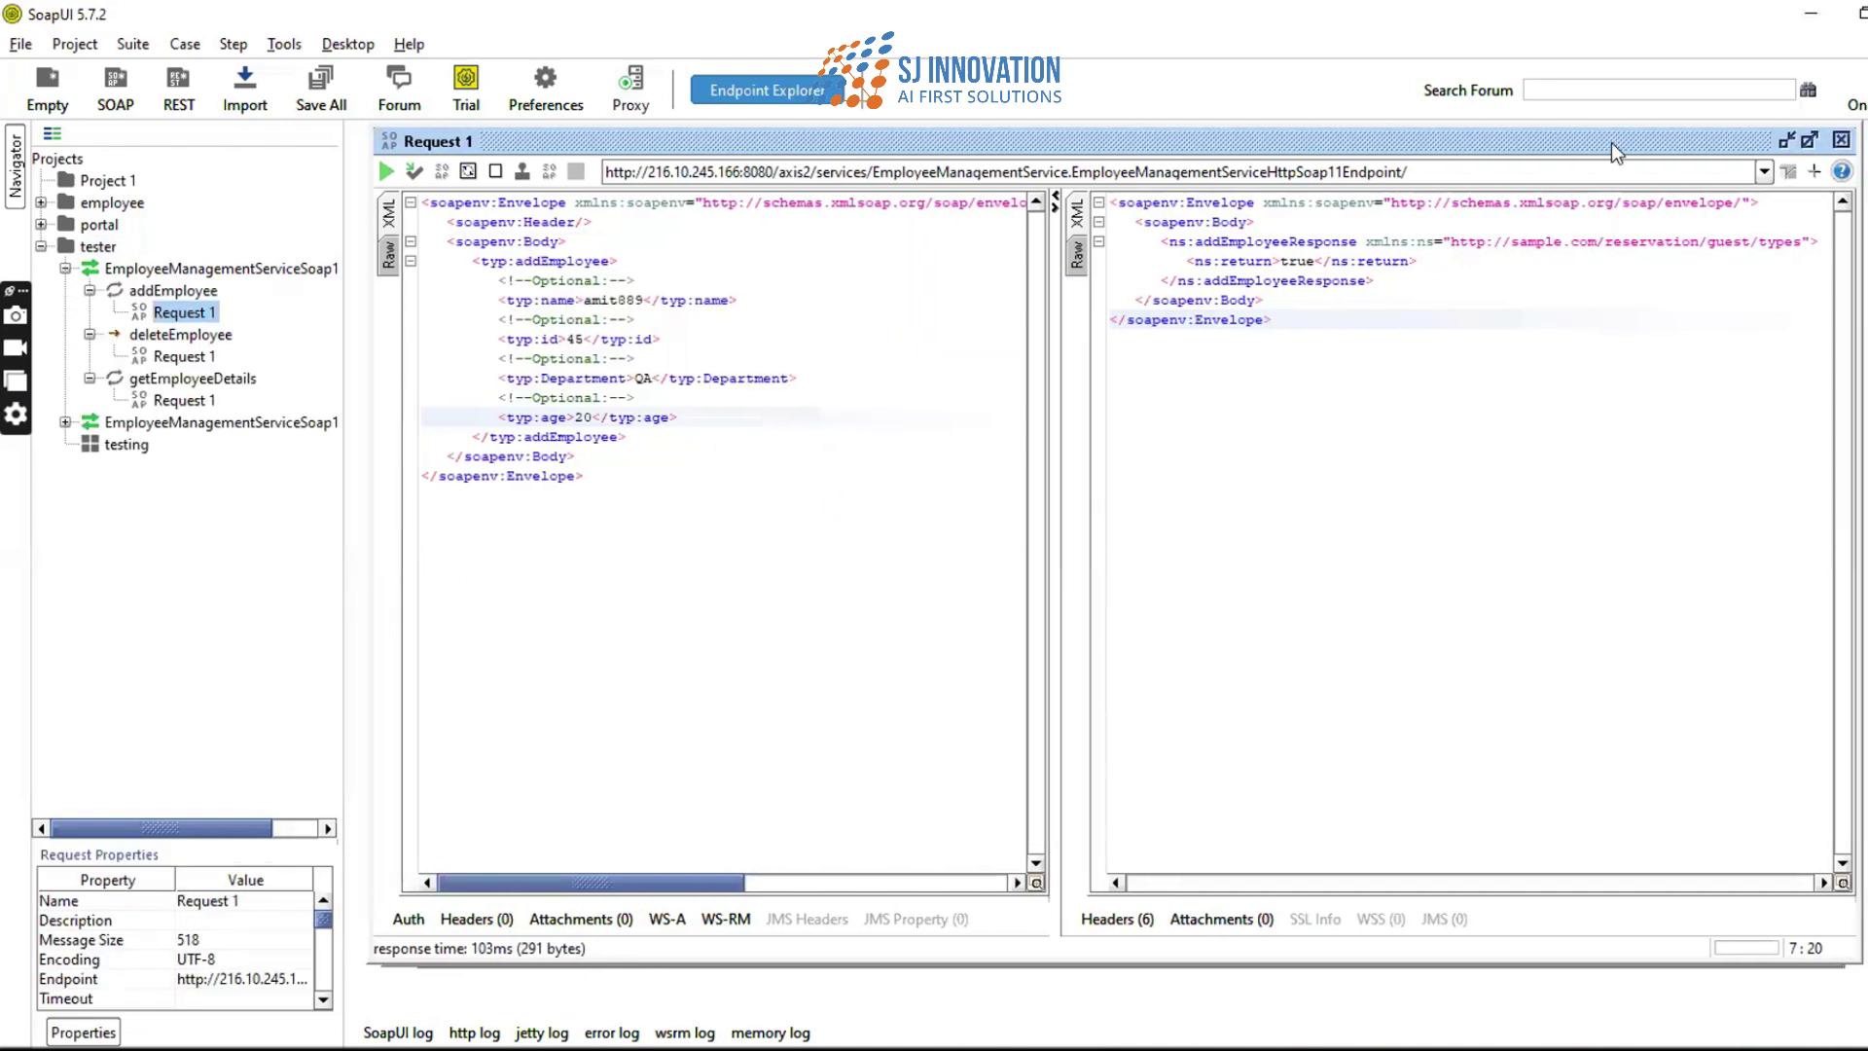
left_click(1846, 143)
- Create a test case named add function in the testing suite and close its editor
left_click(108, 445)
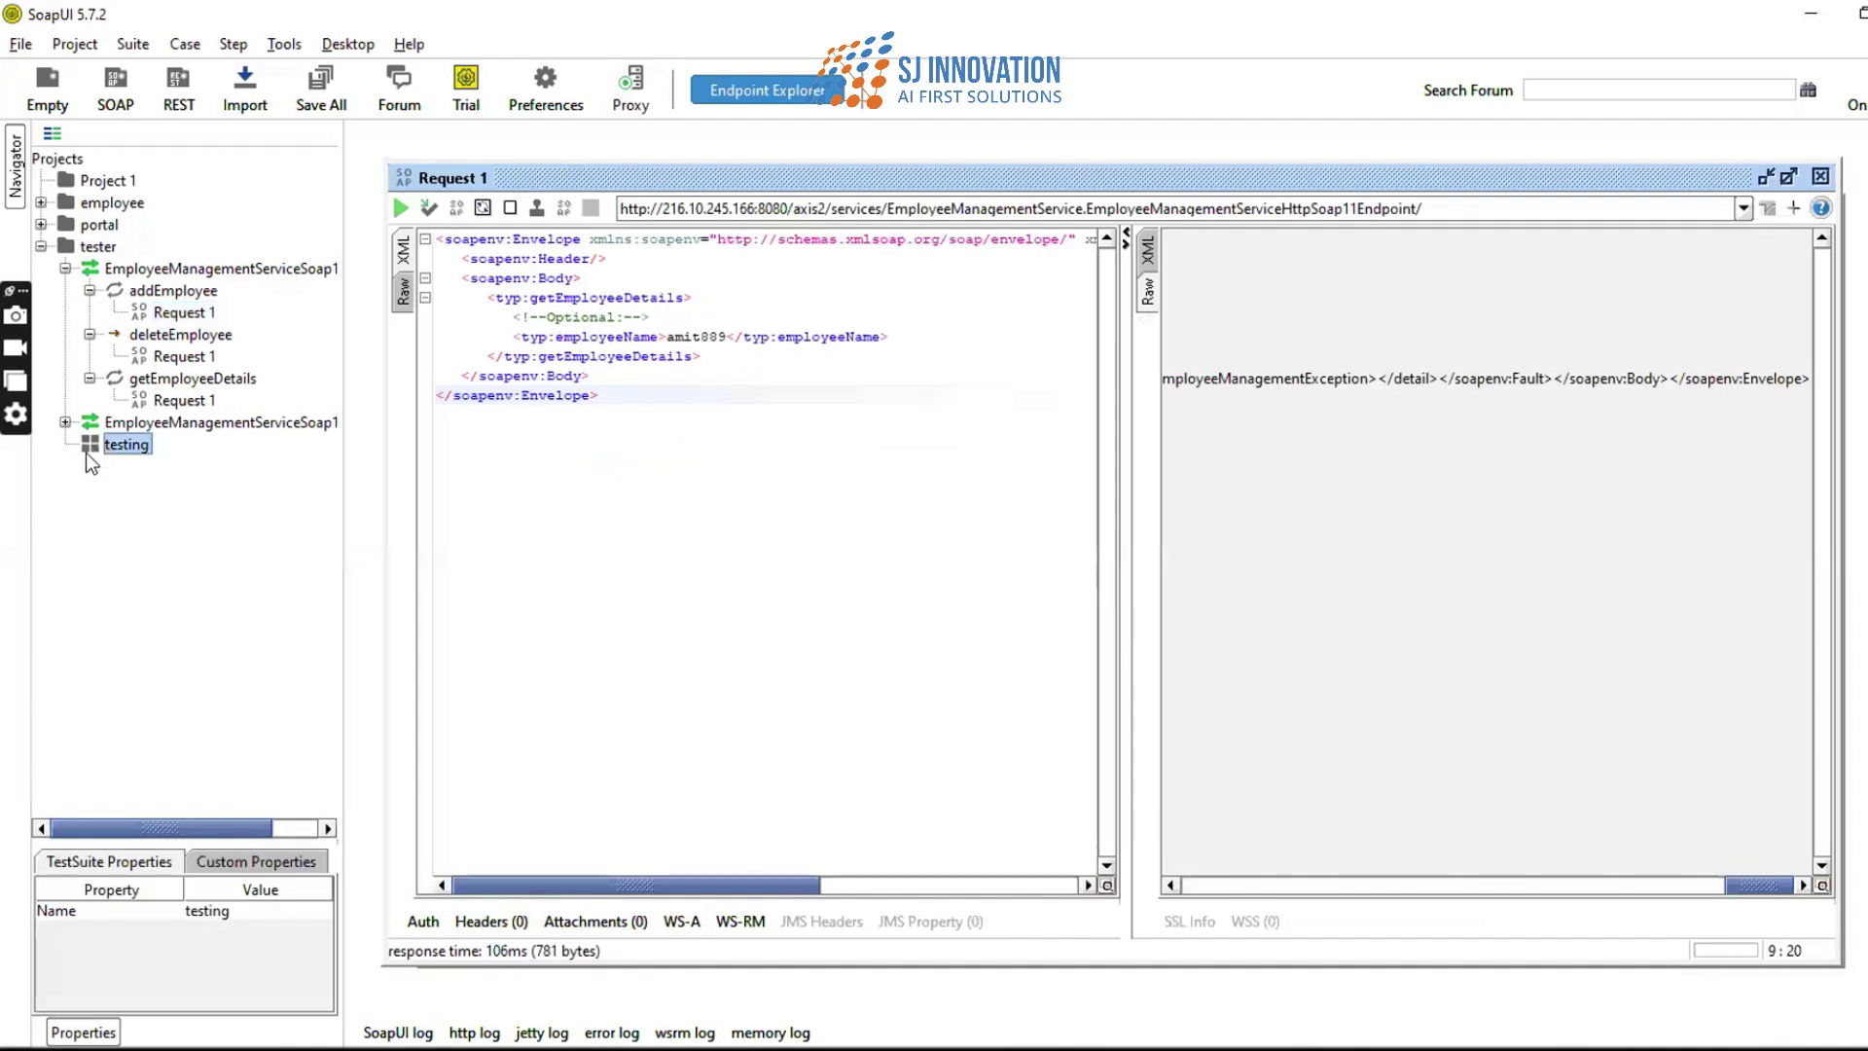
right_click(90, 440)
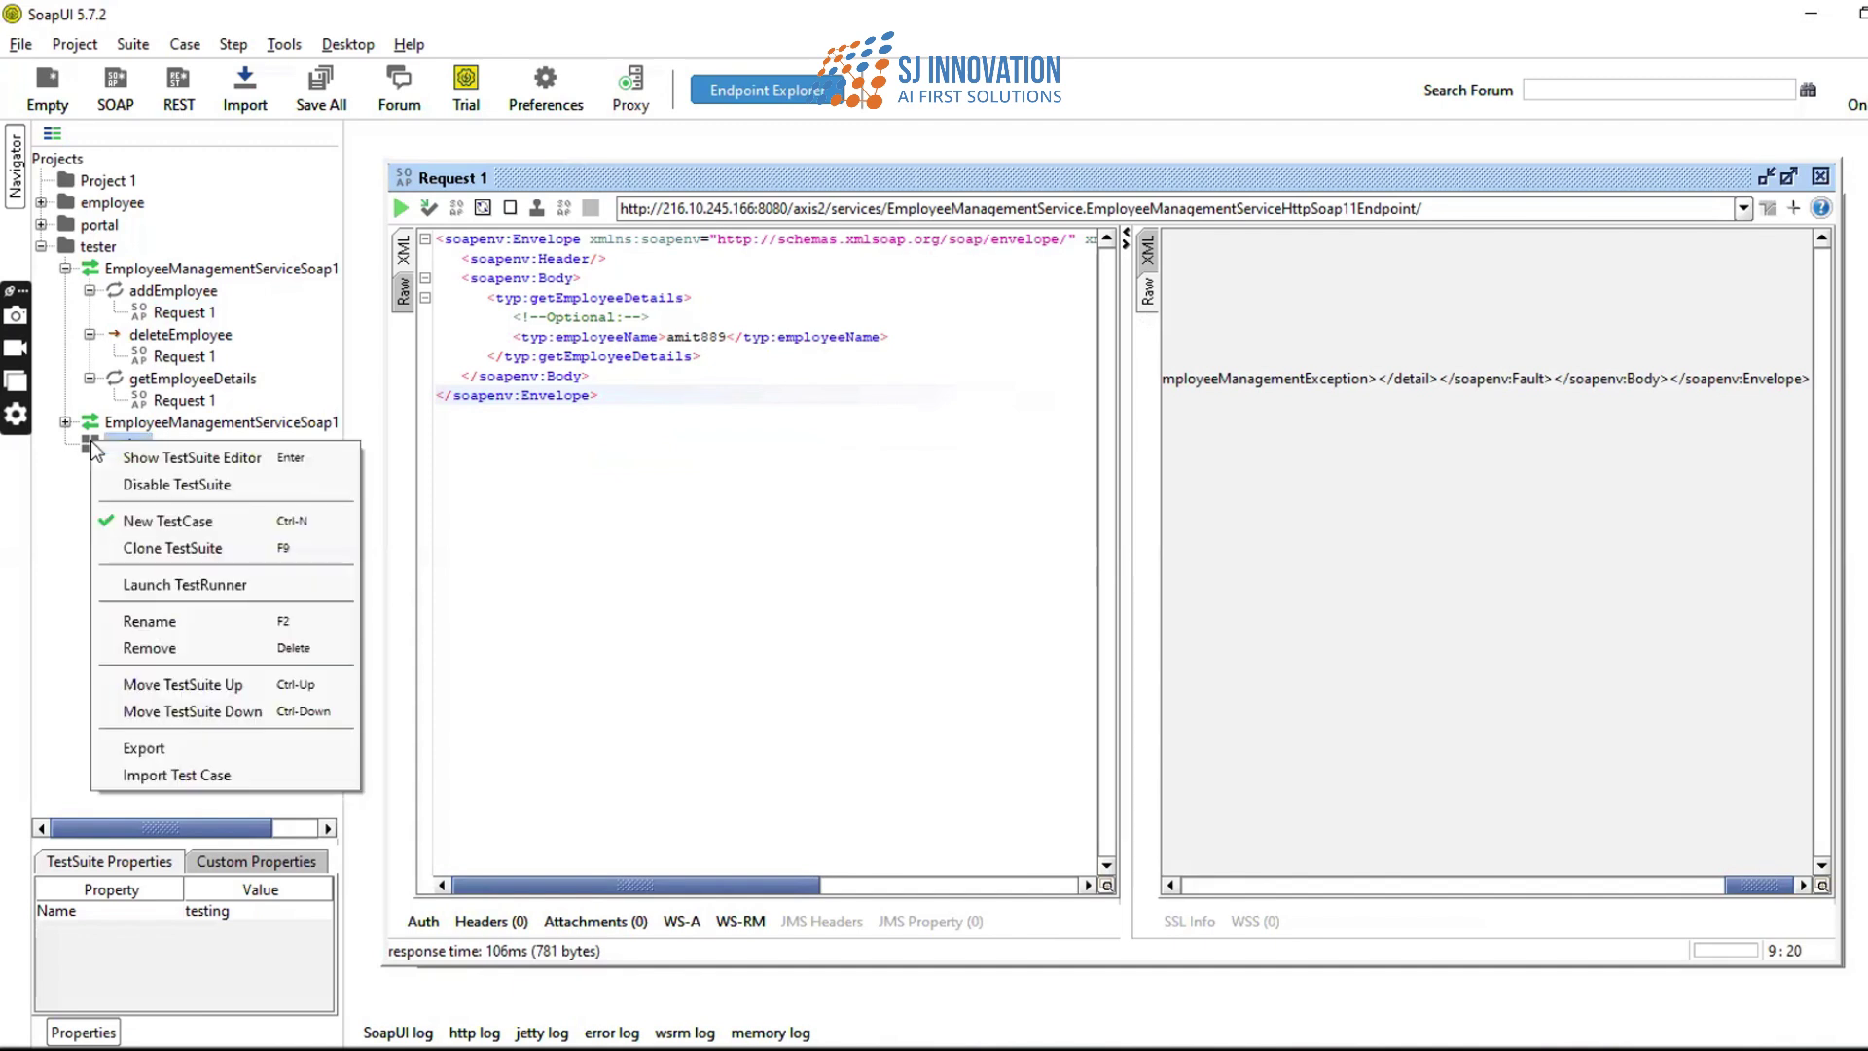
left_click(148, 522)
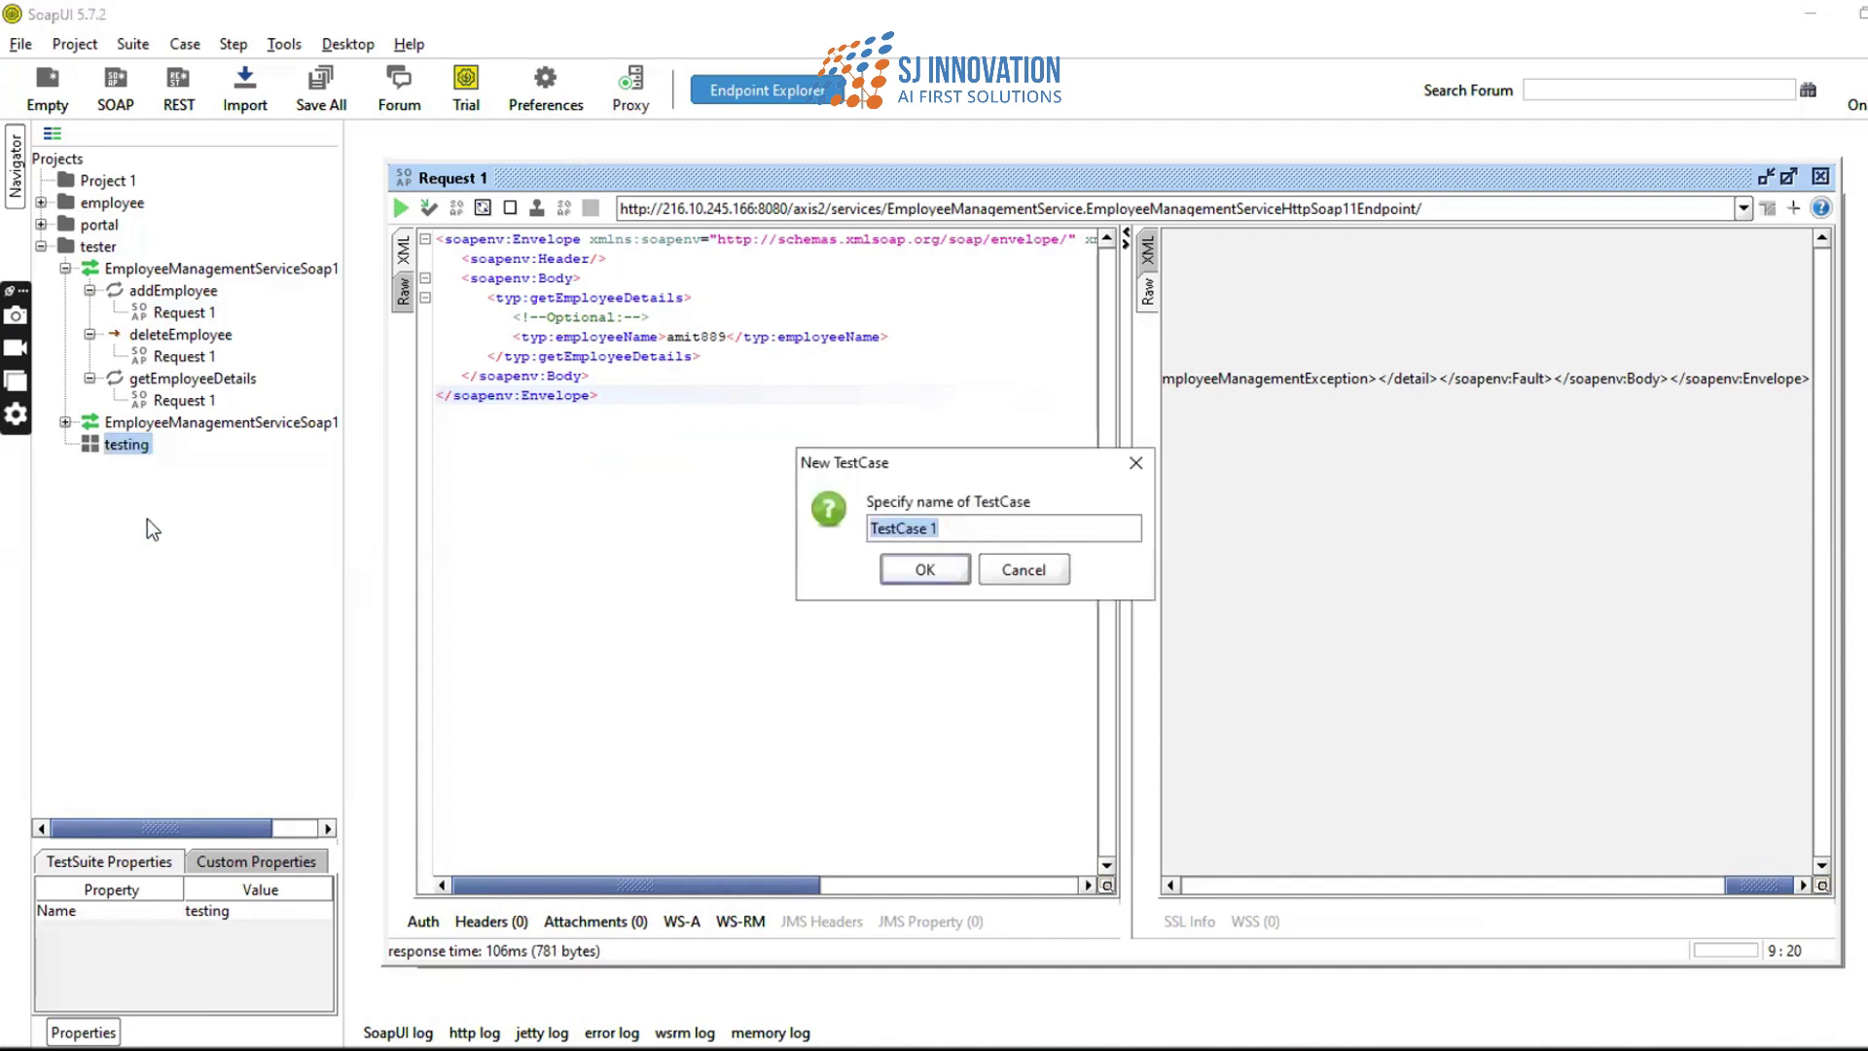
type("add fu")
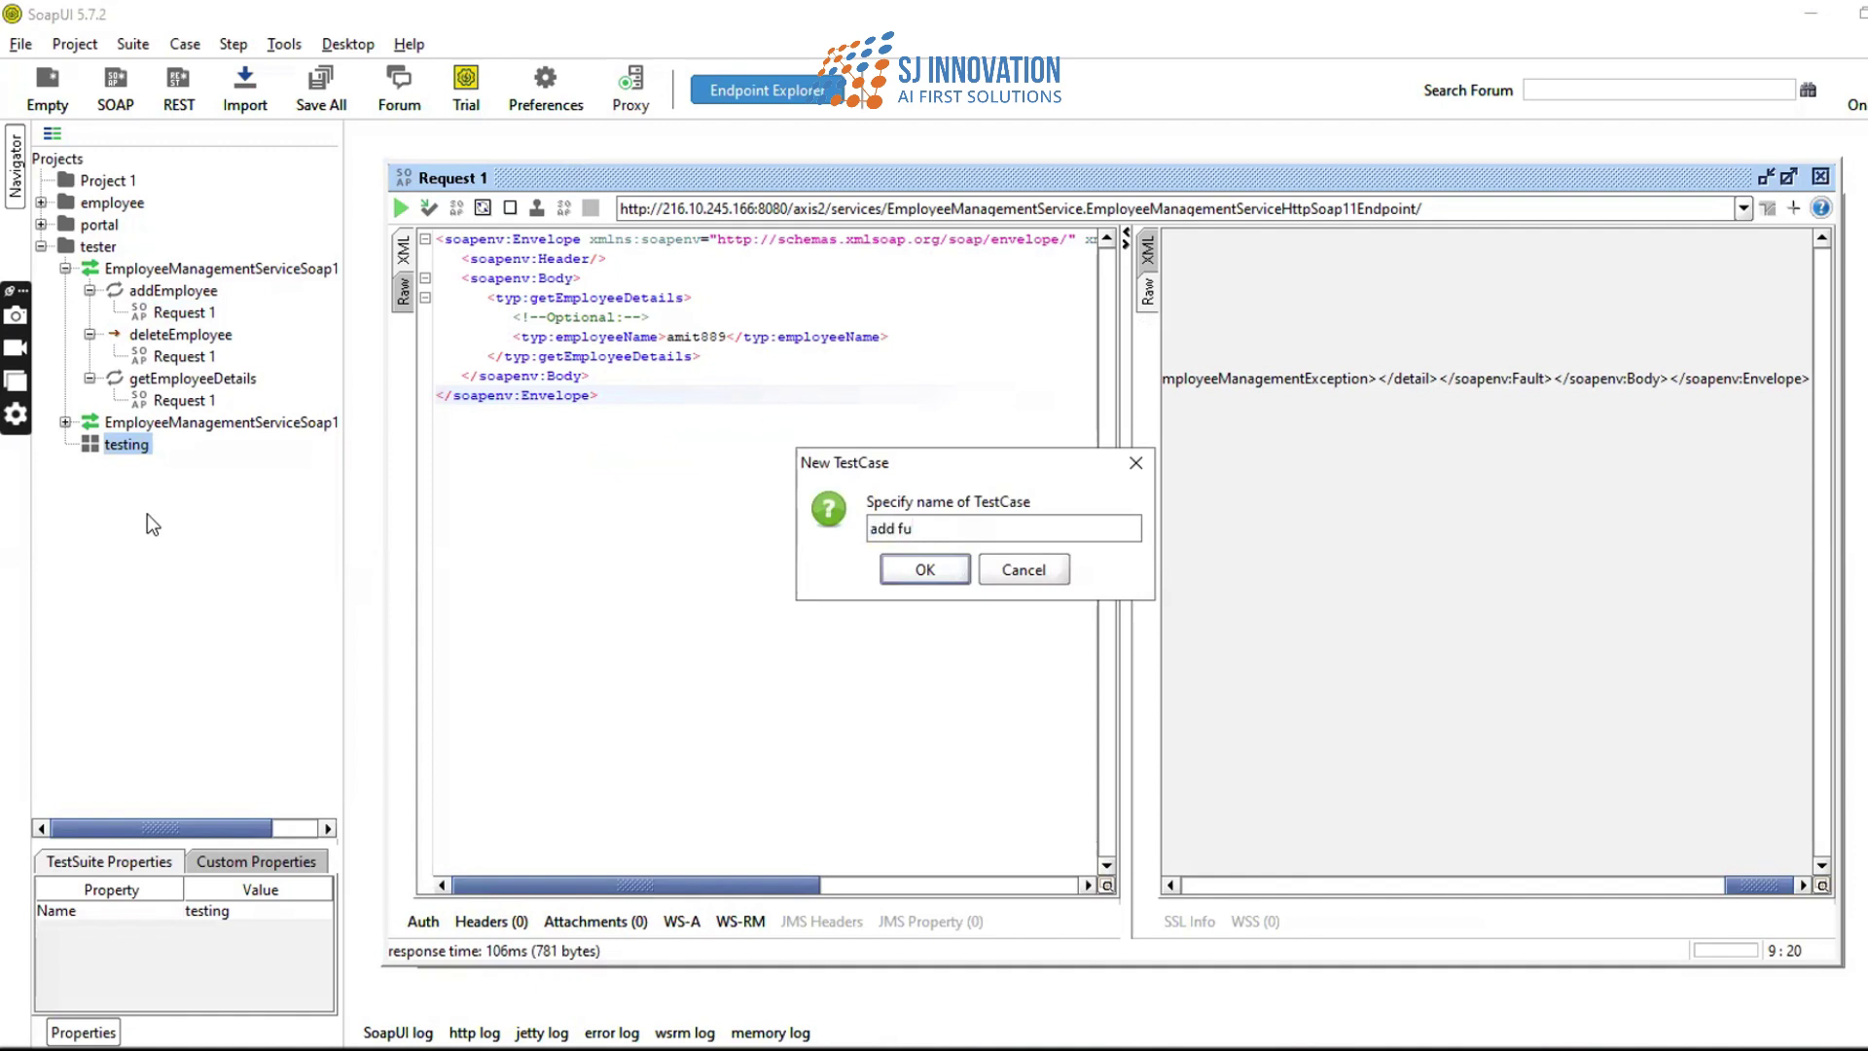
type("nction")
left_click(899, 569)
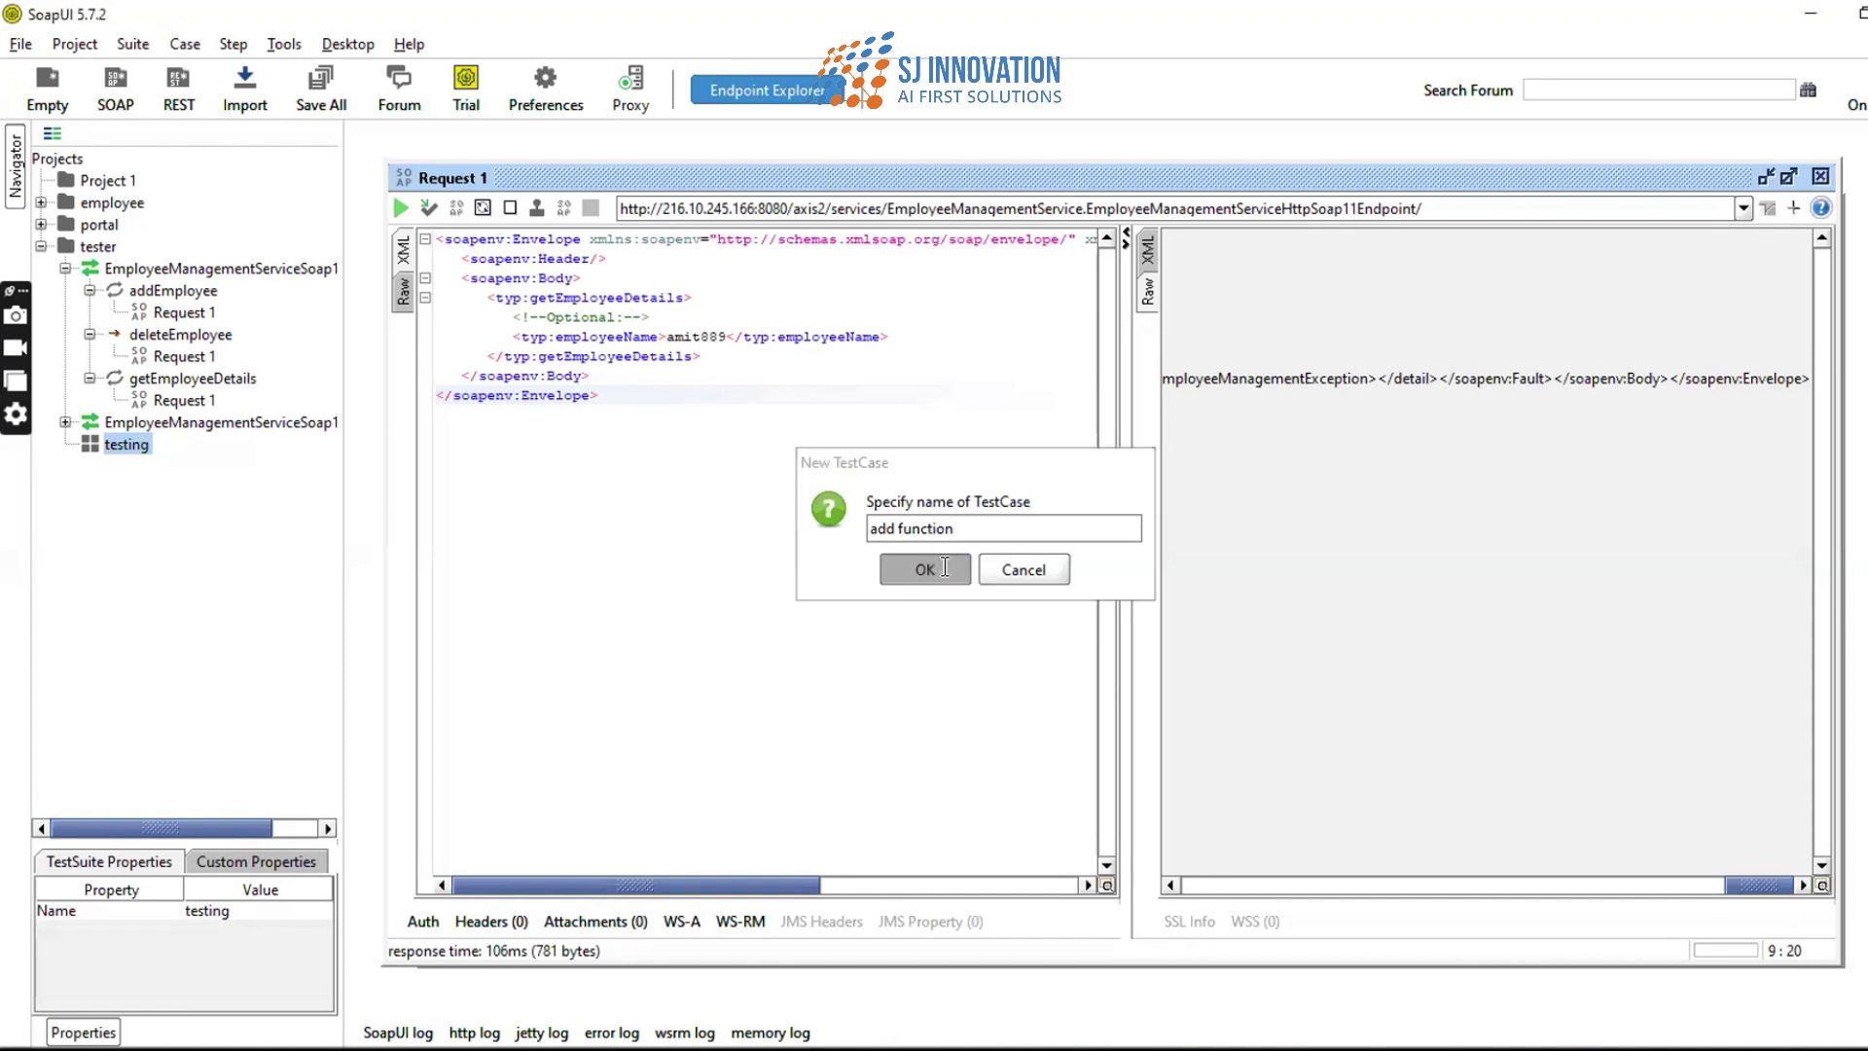
left_click(66, 443)
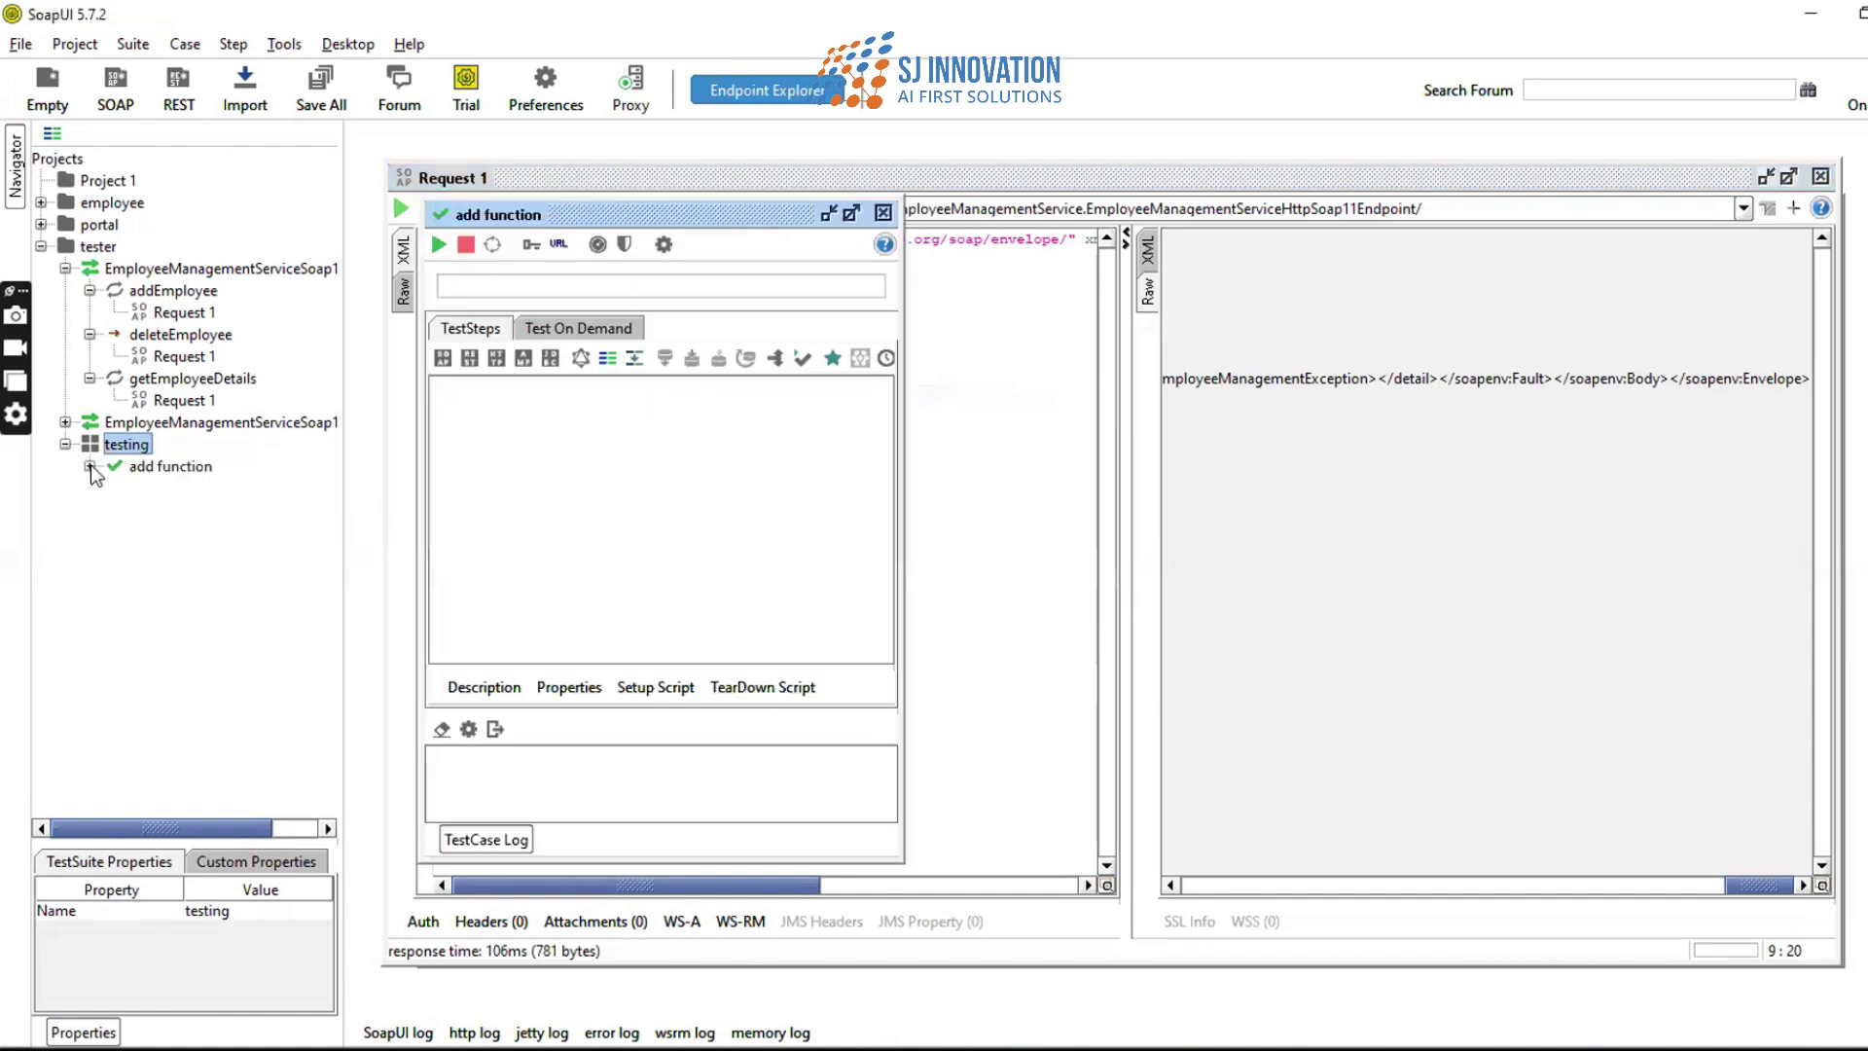
left_click(883, 212)
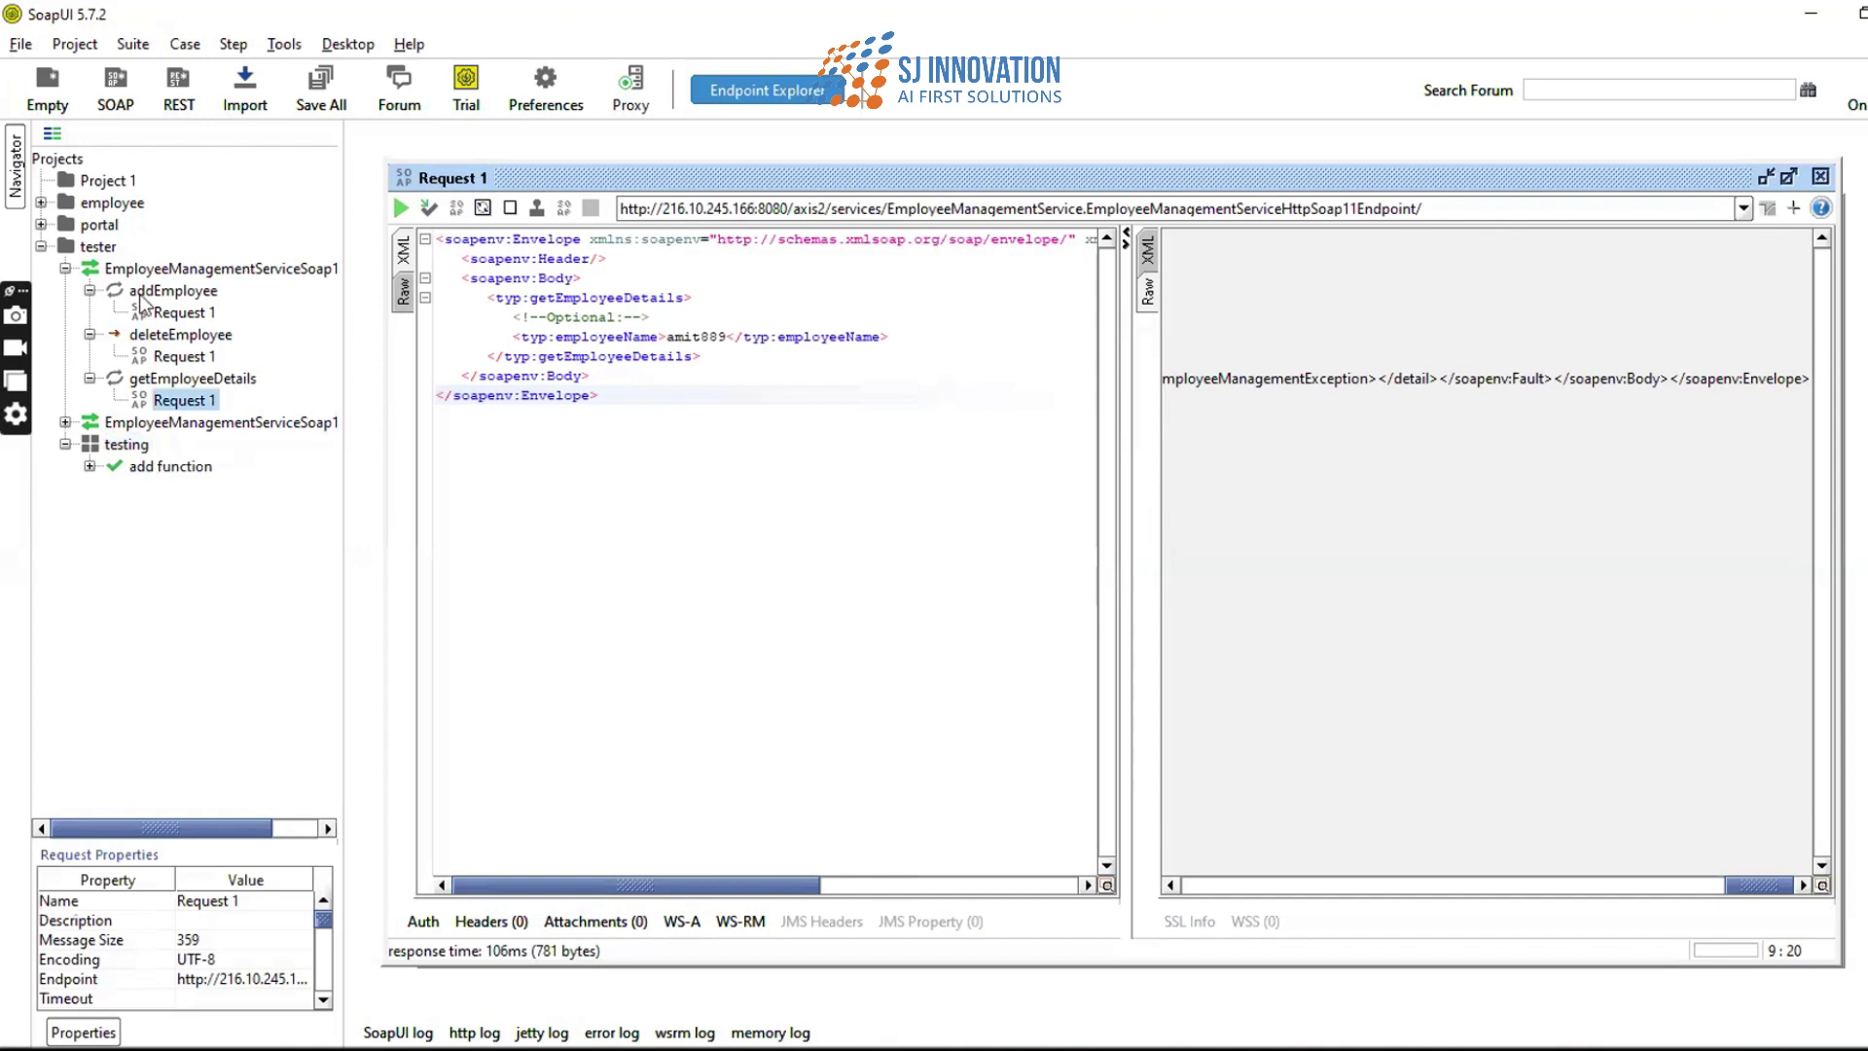
- Add a SOAP Request step named add to the add function test case, invoking EmployeeManagementServiceSoap12Binding addEmployee with the default request options
left_click(85, 467)
left_click(89, 467)
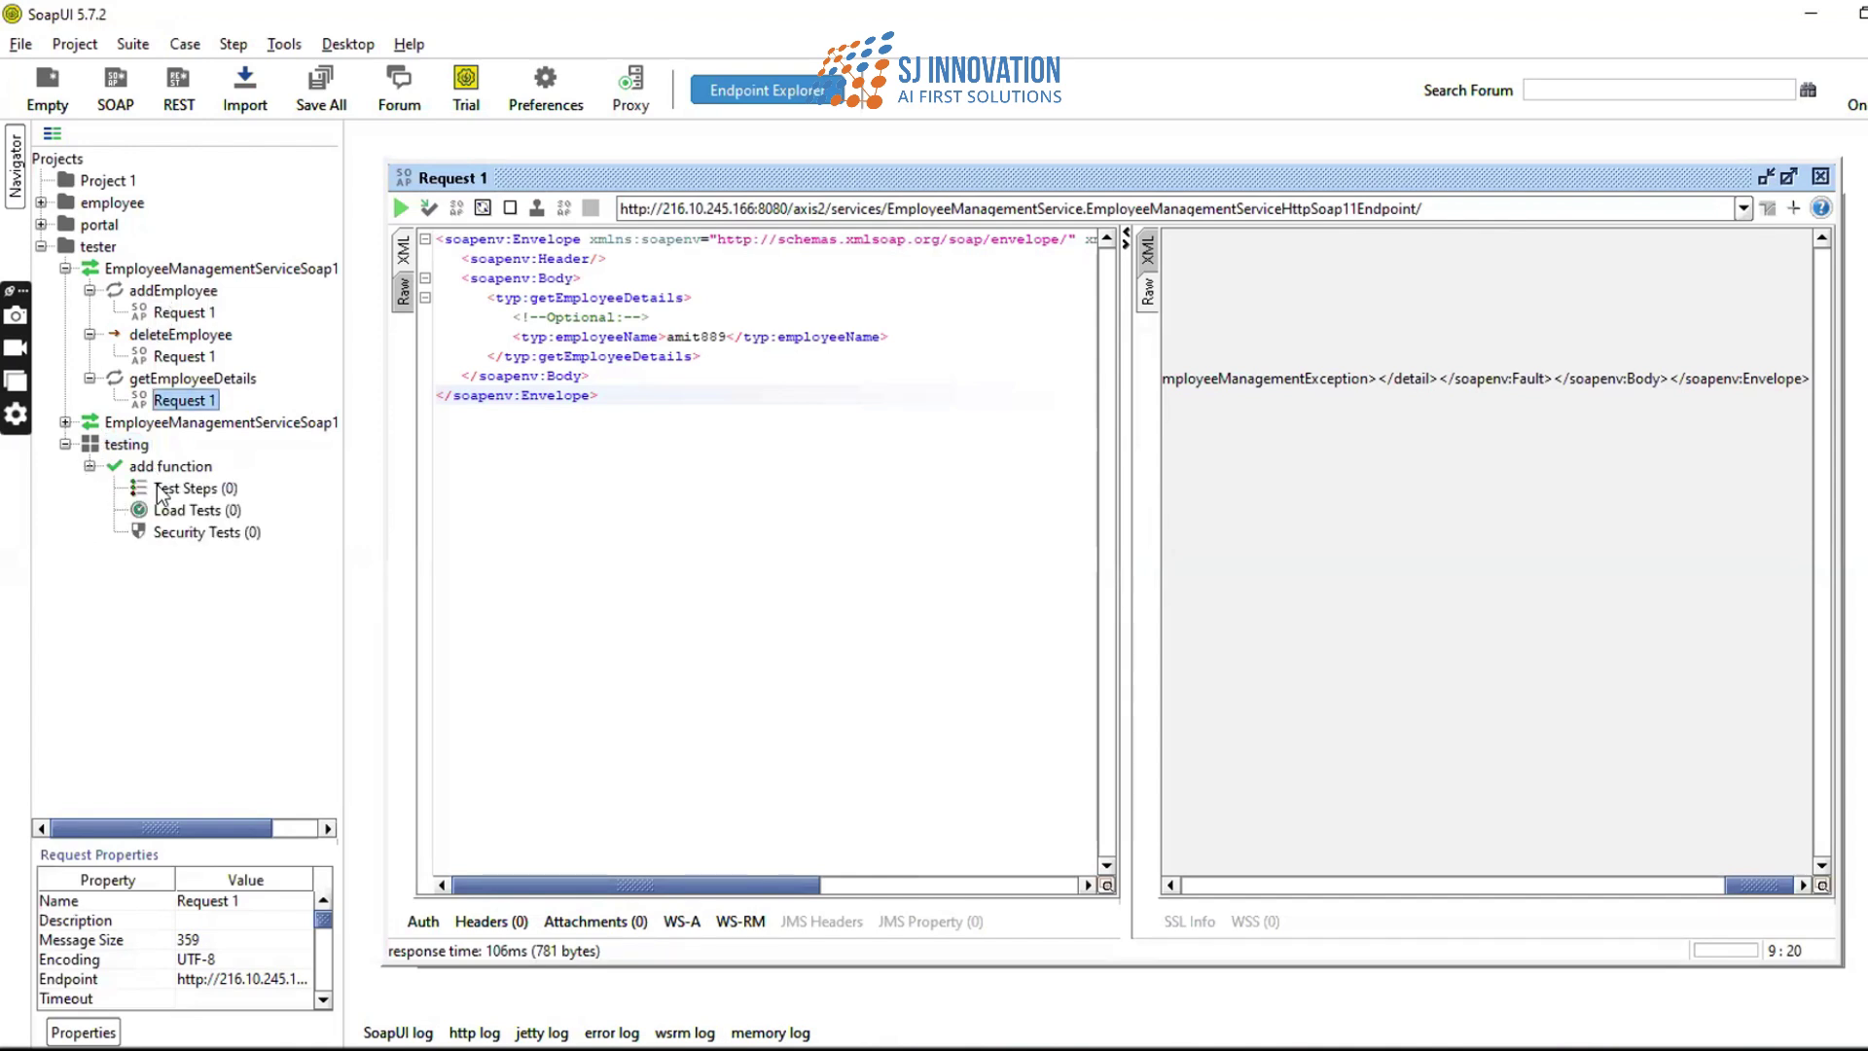
right_click(153, 490)
mouse_move(173, 537)
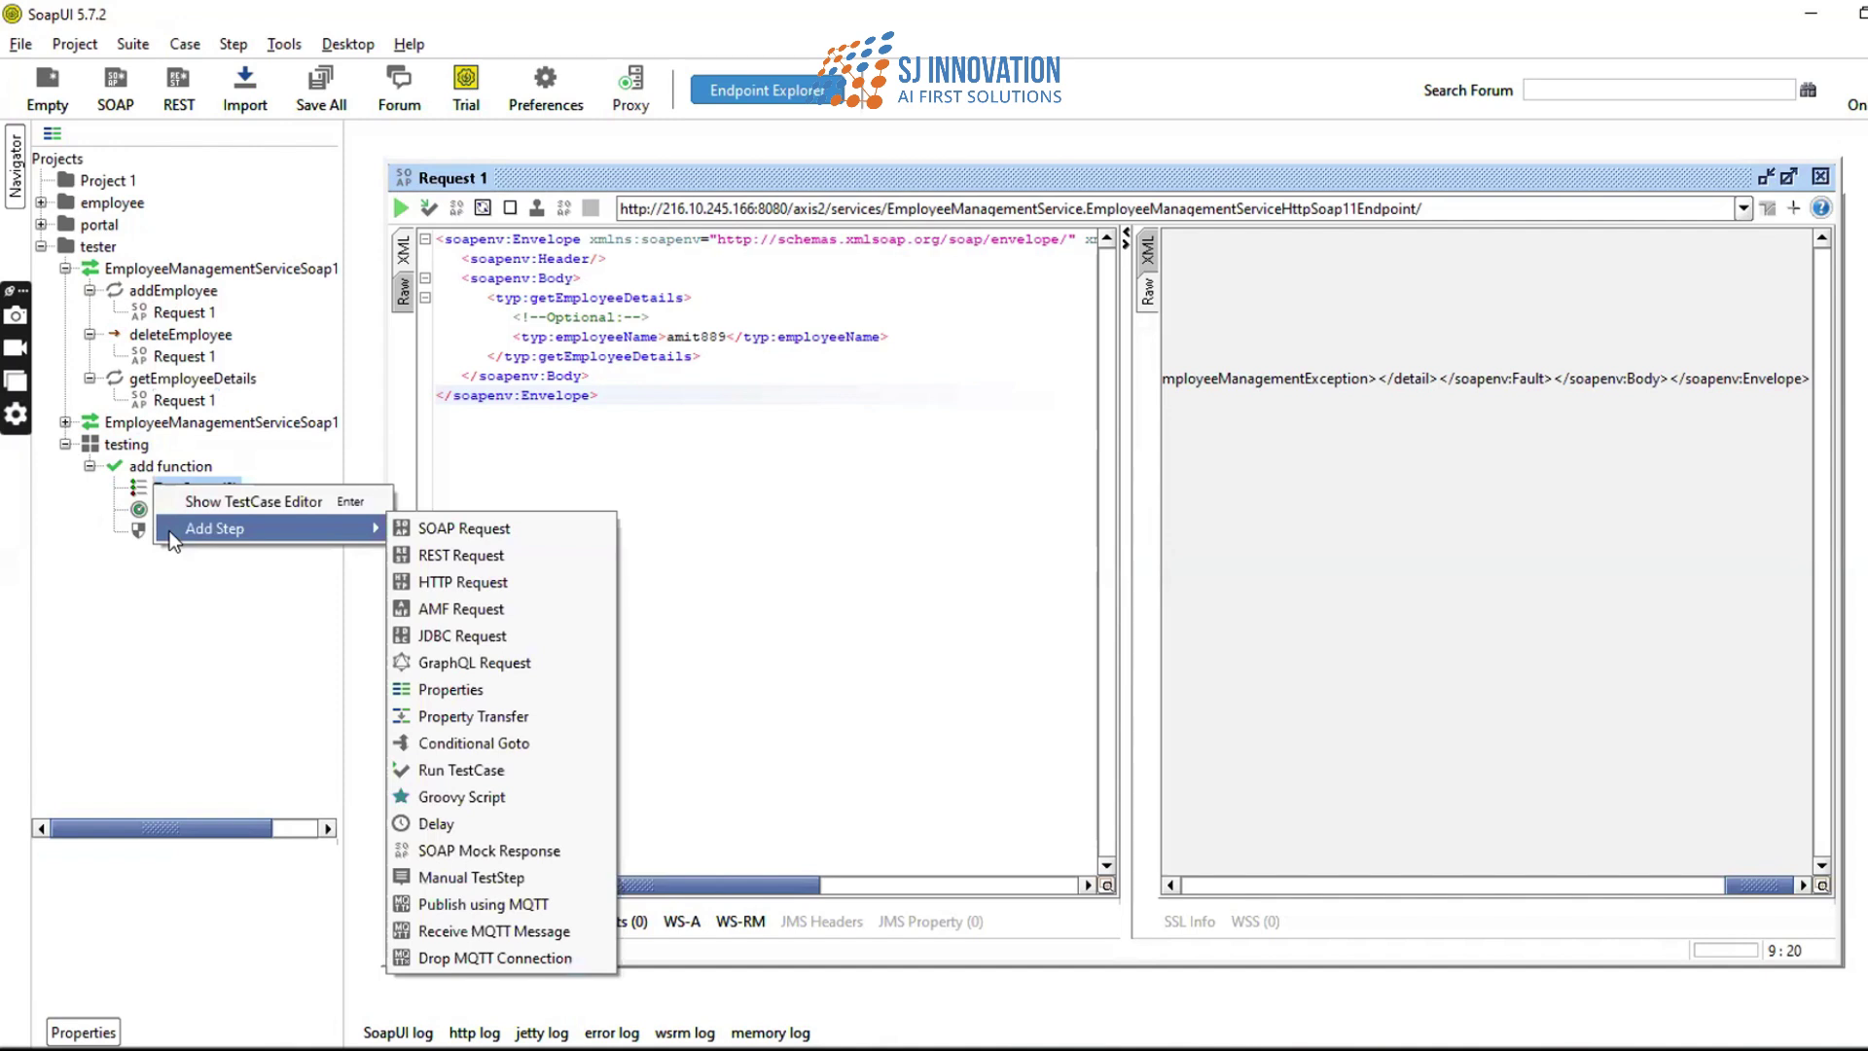
left_click(481, 528)
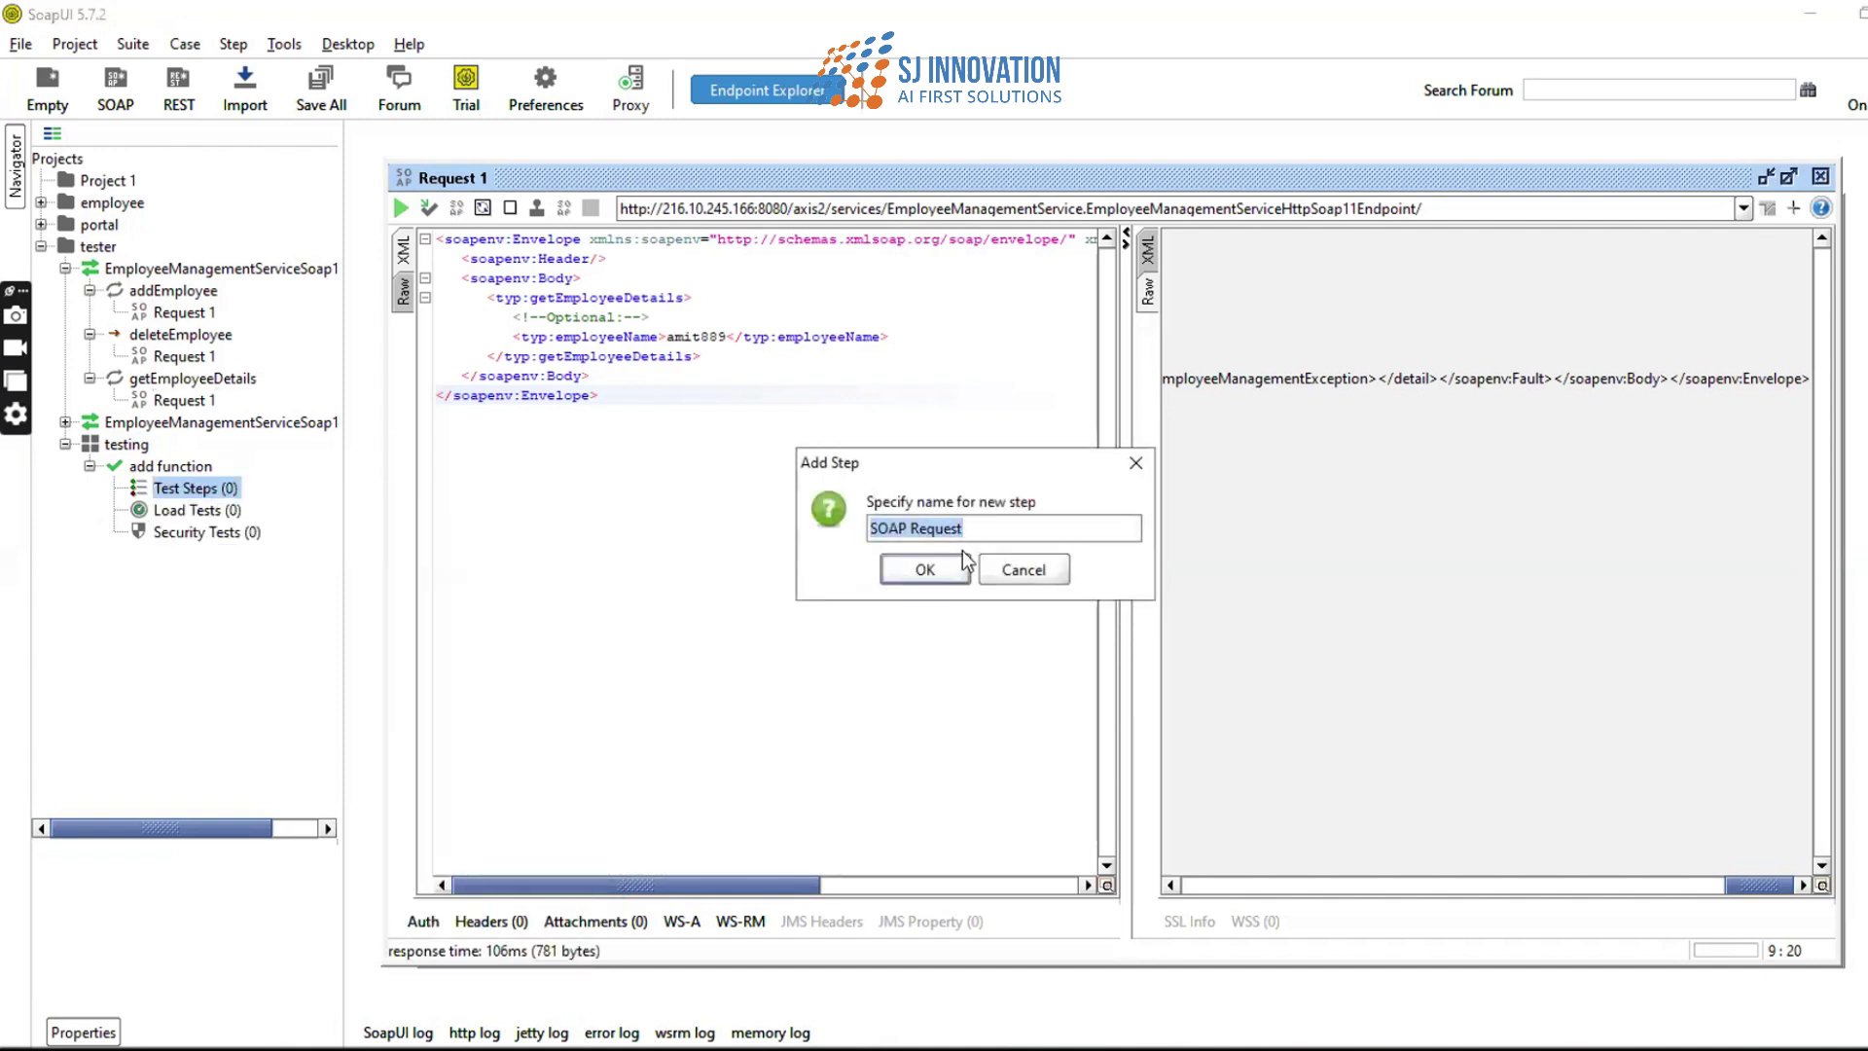
type("add")
left_click(928, 569)
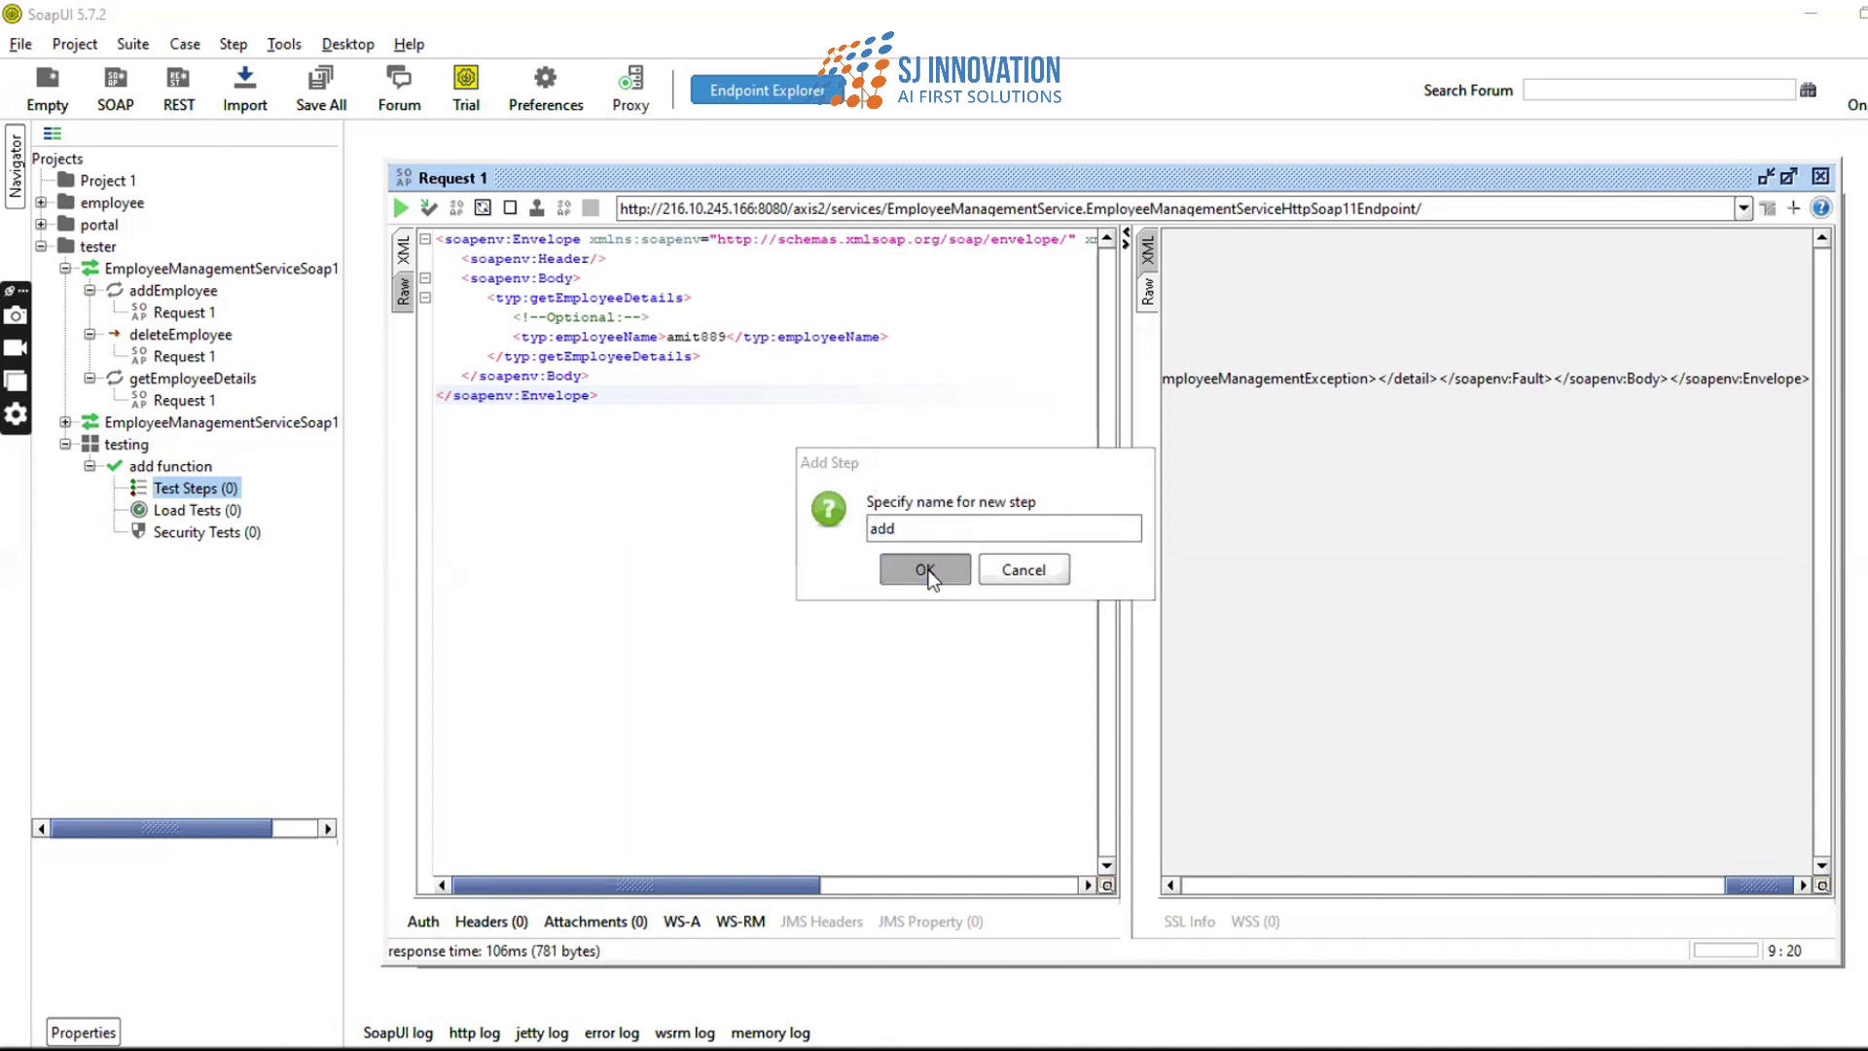
left_click(1160, 528)
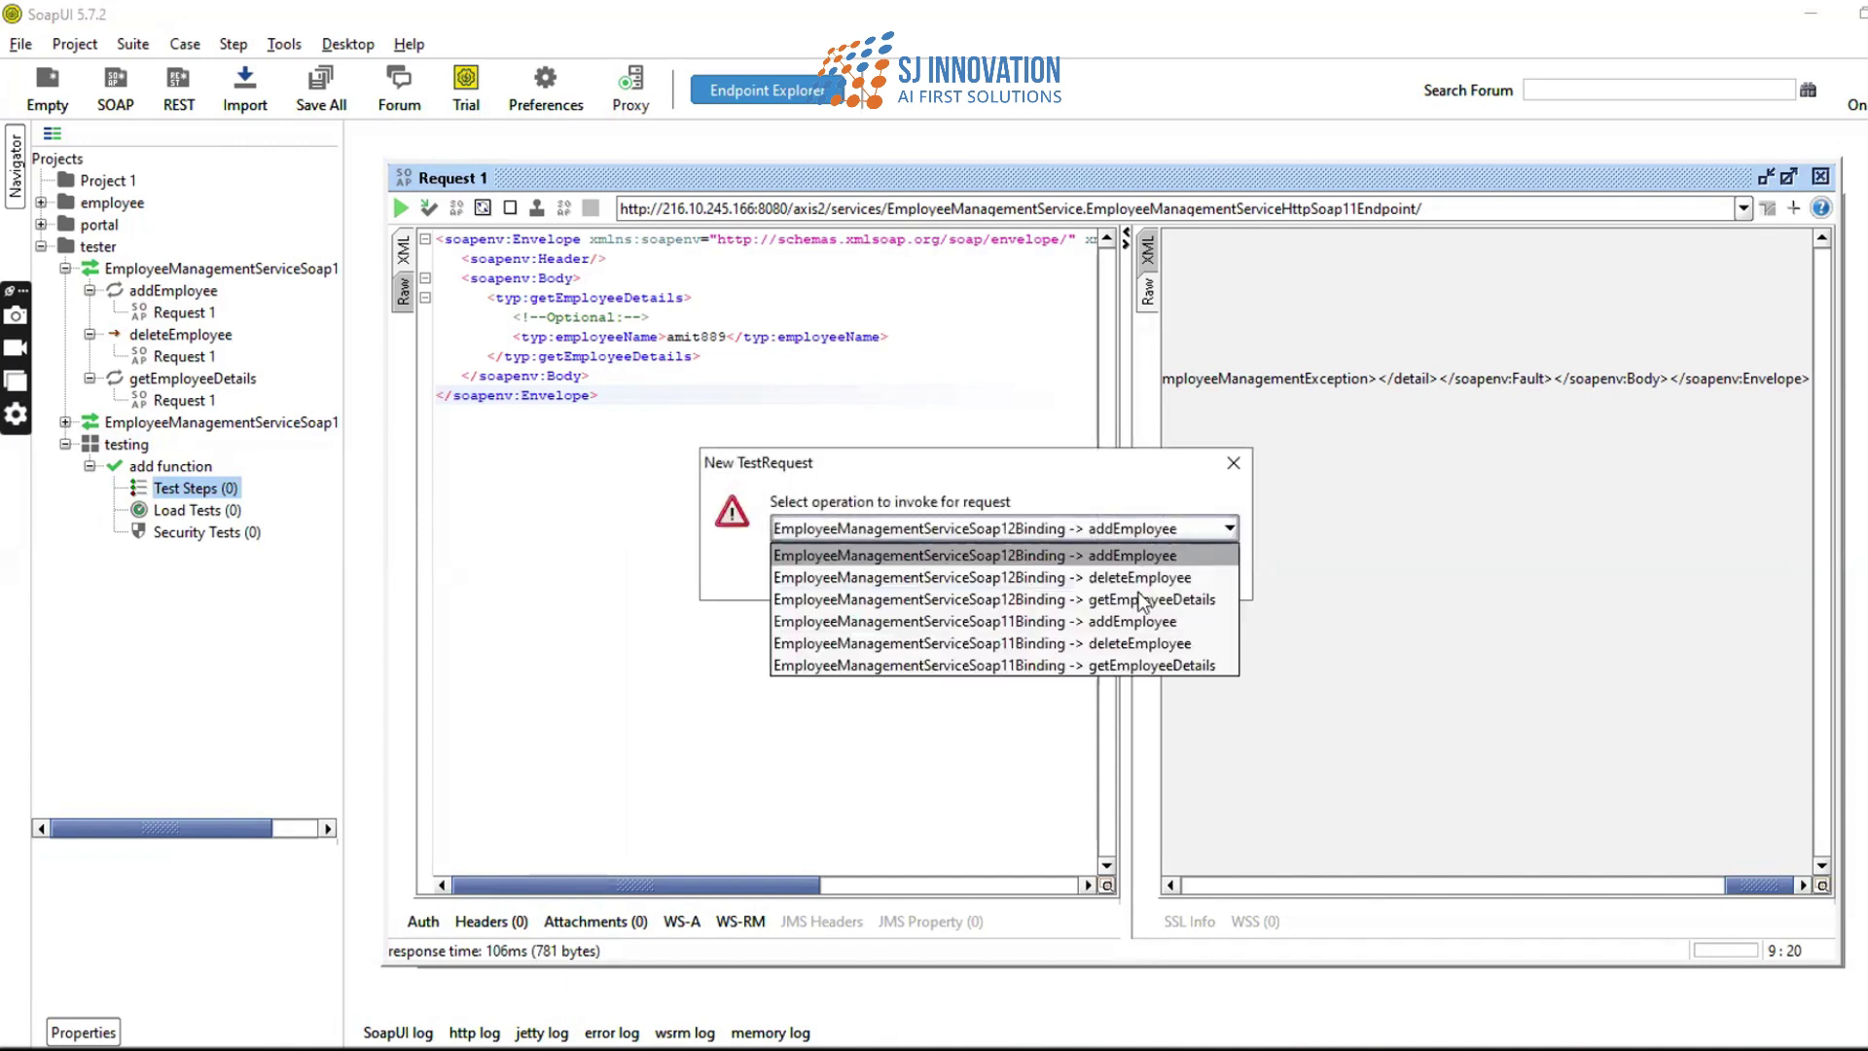
left_click(1074, 554)
left_click(928, 570)
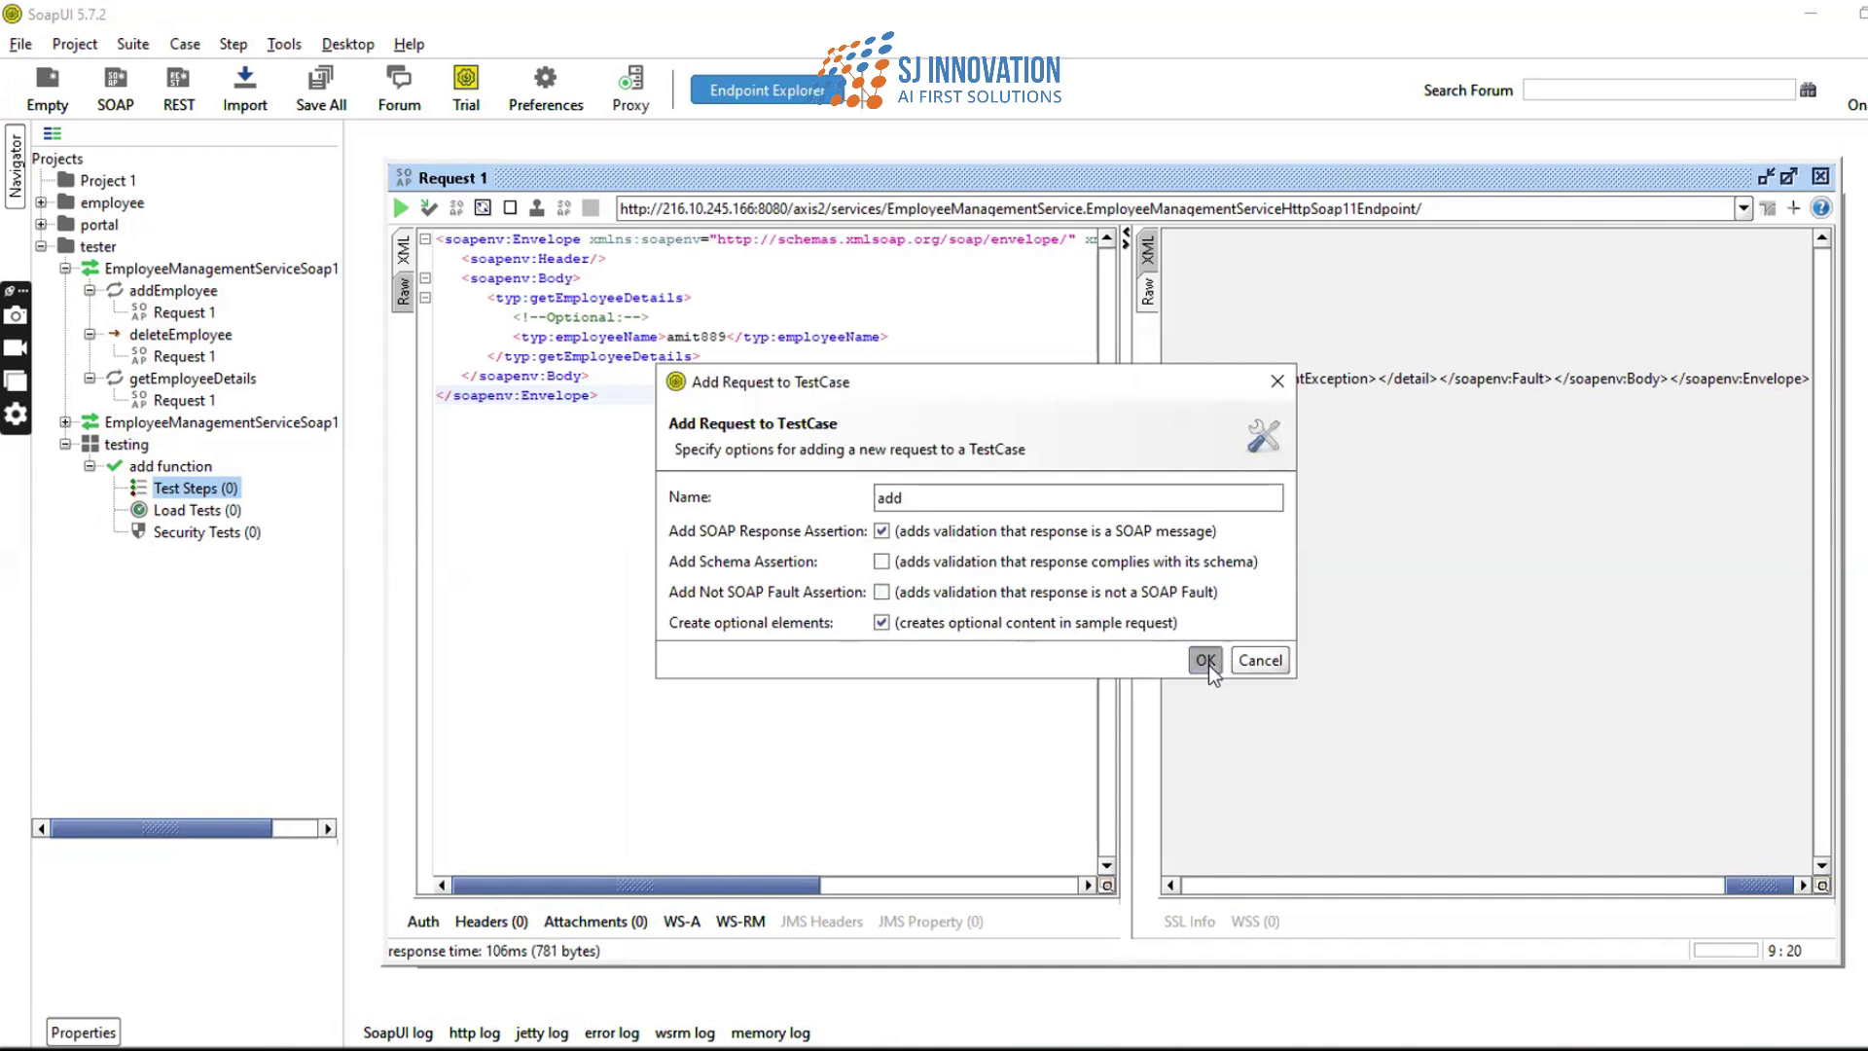
left_click(1208, 661)
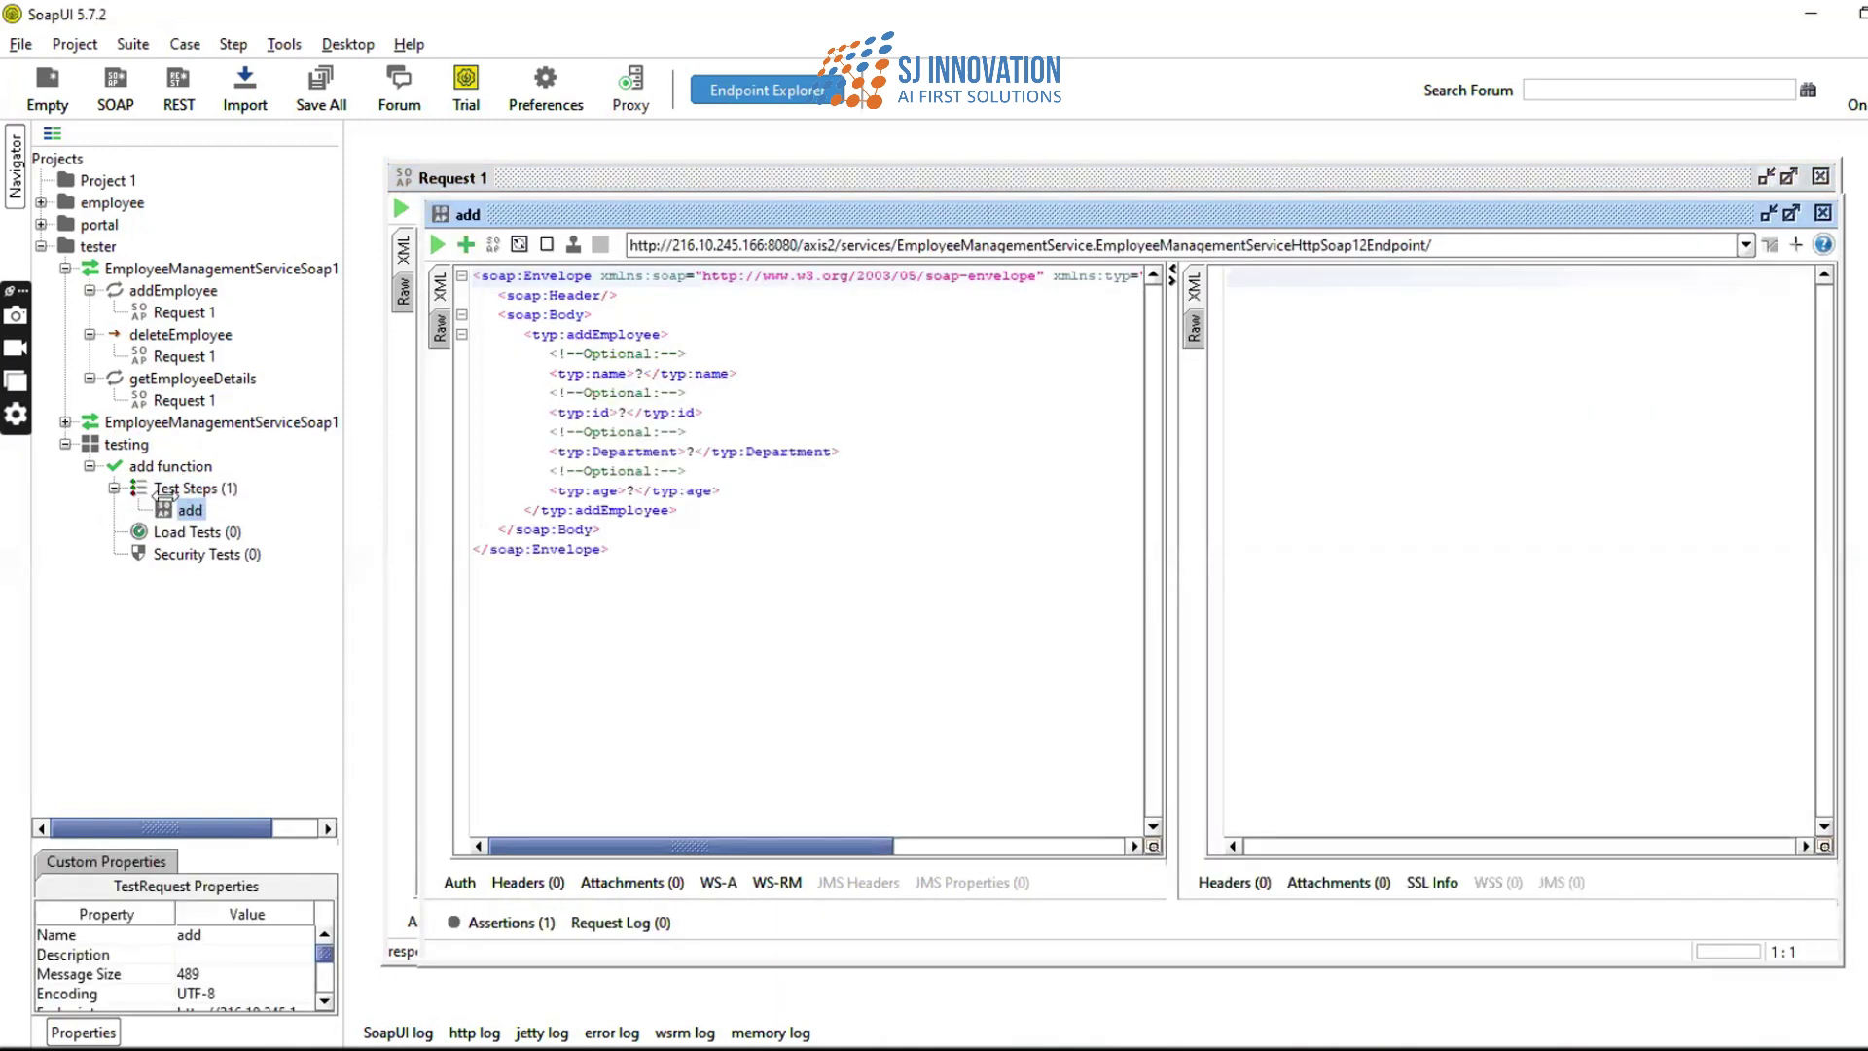
- Create a second test case named delete function in the testing suite
left_click(89, 466)
right_click(67, 444)
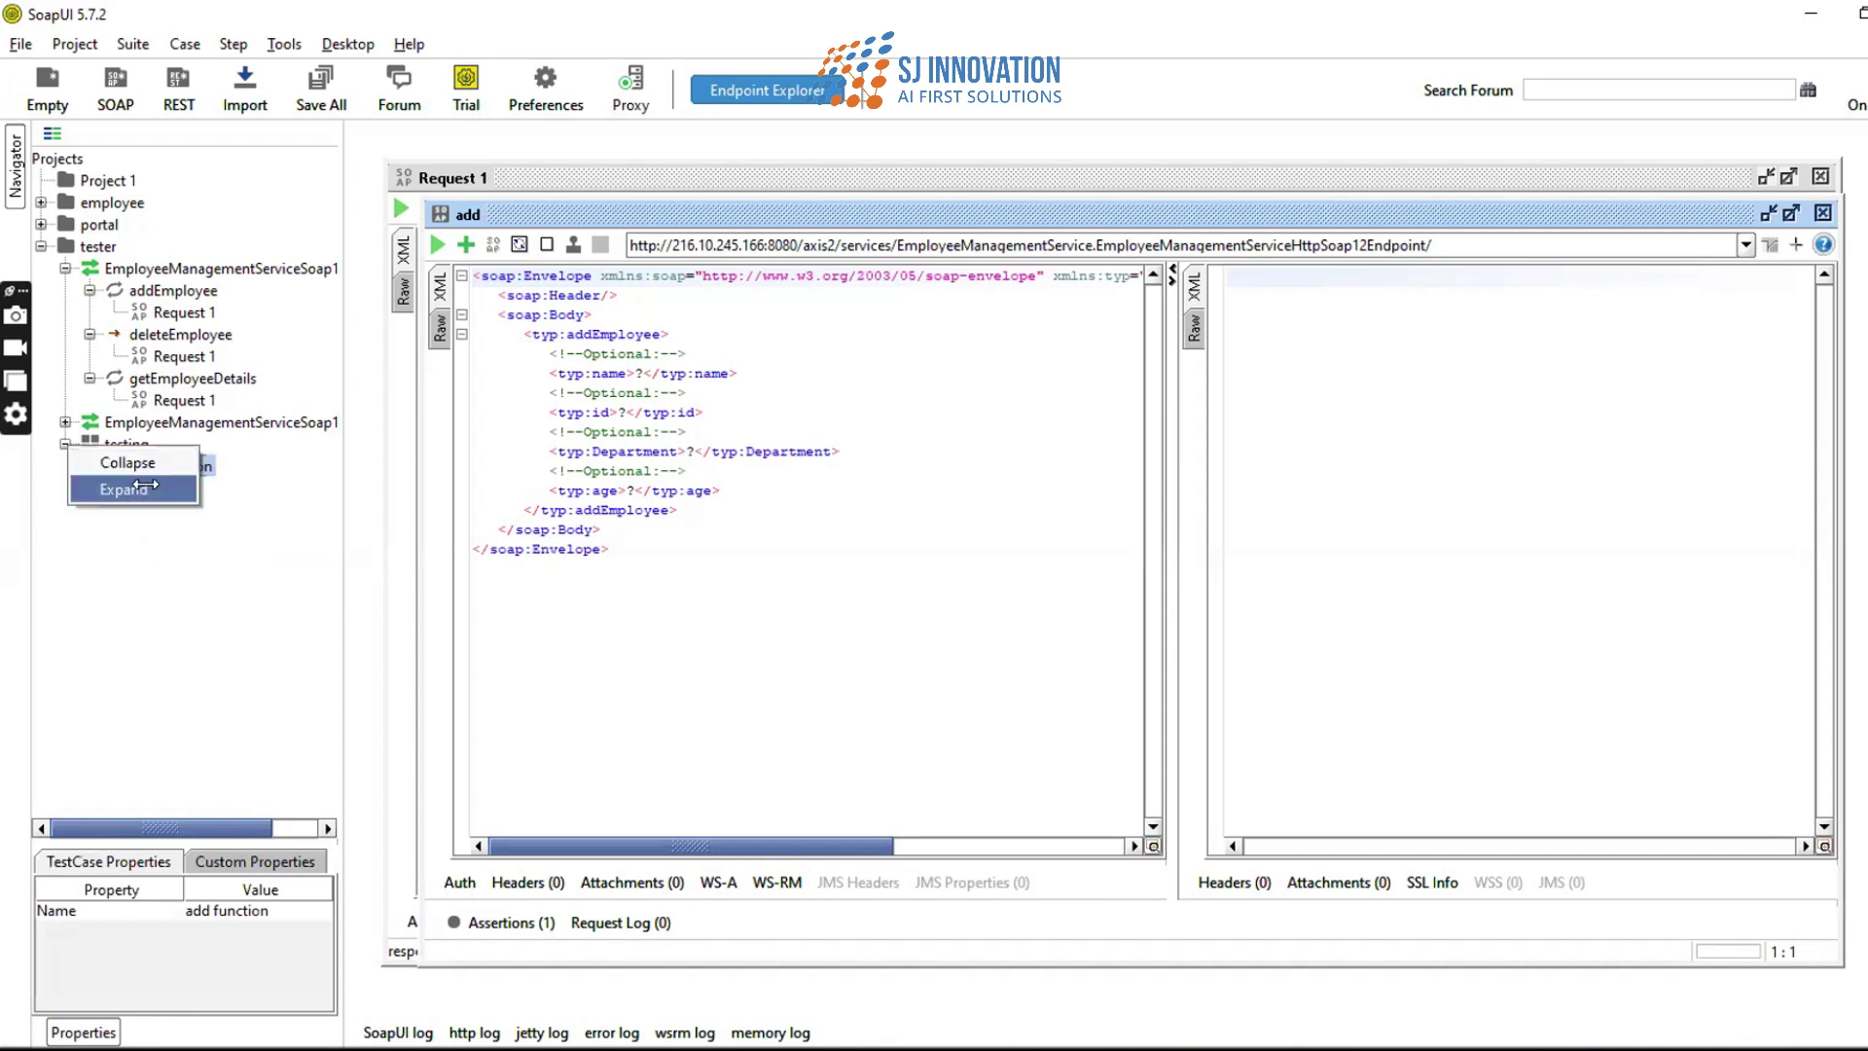
left_click(138, 555)
right_click(110, 445)
left_click(167, 527)
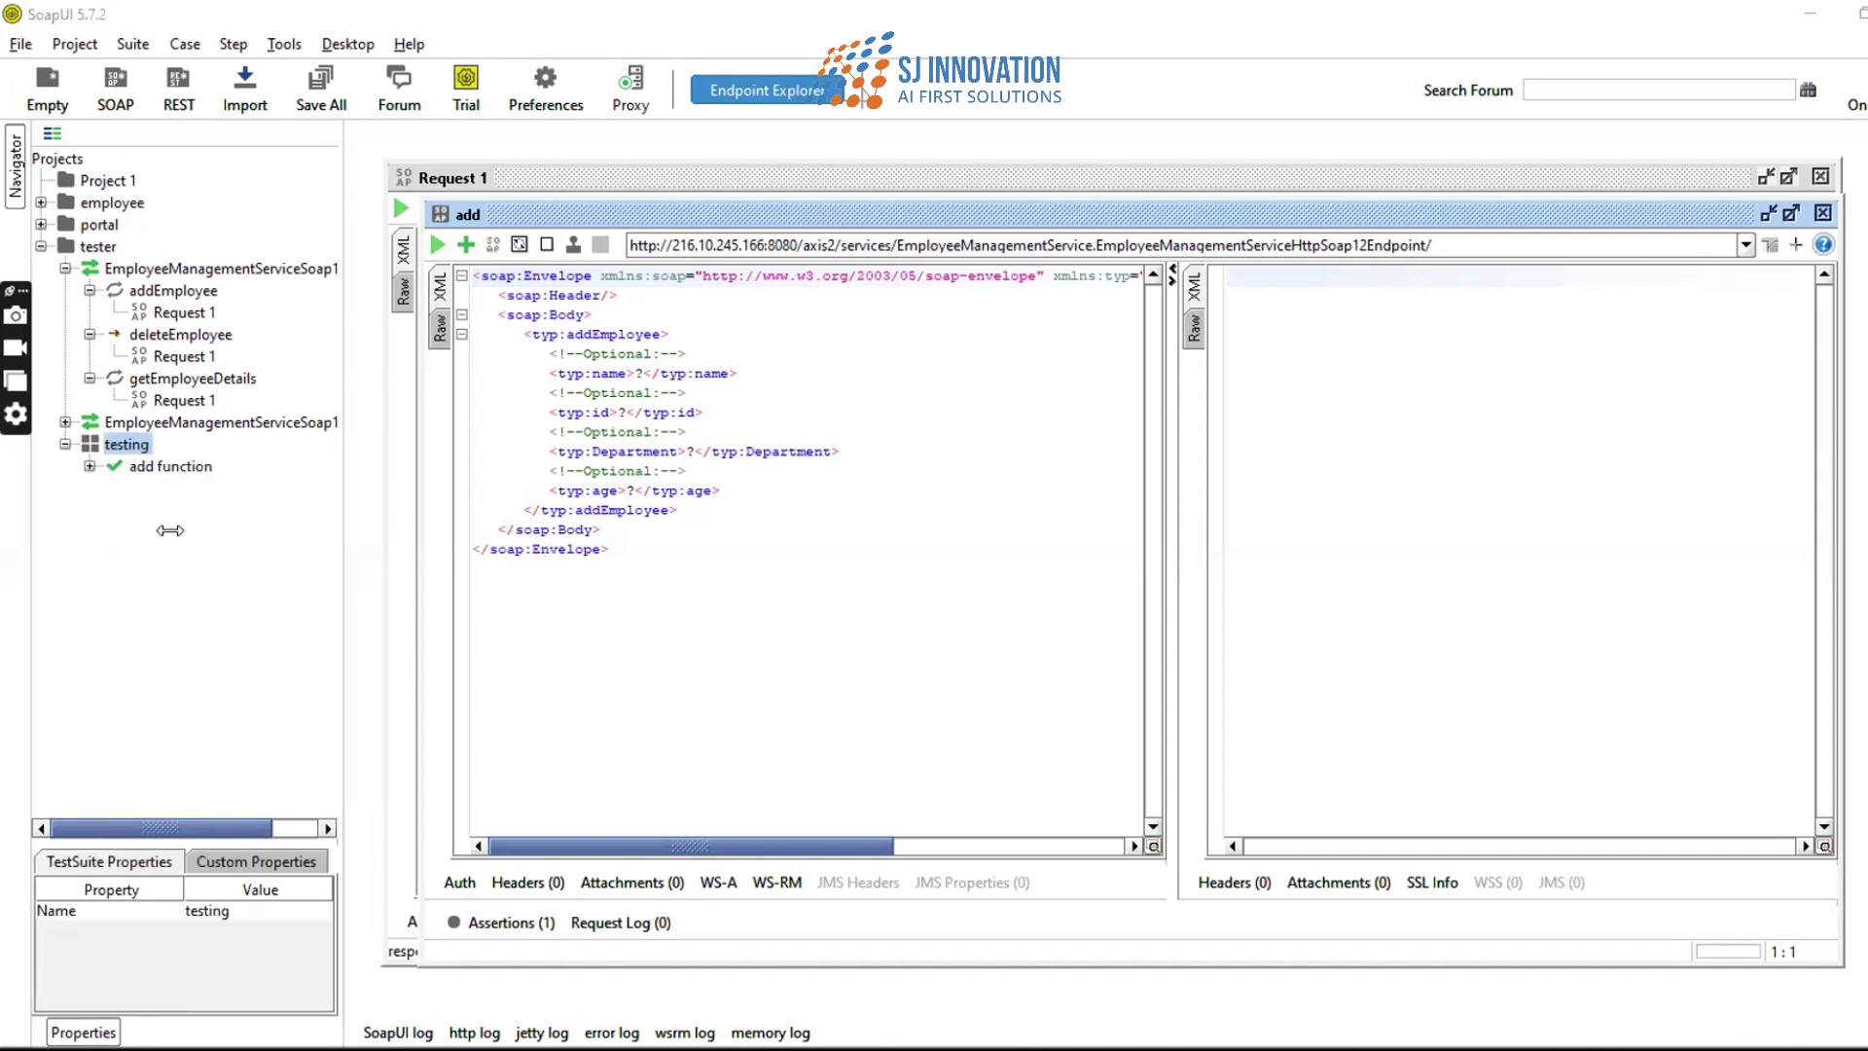
type("de")
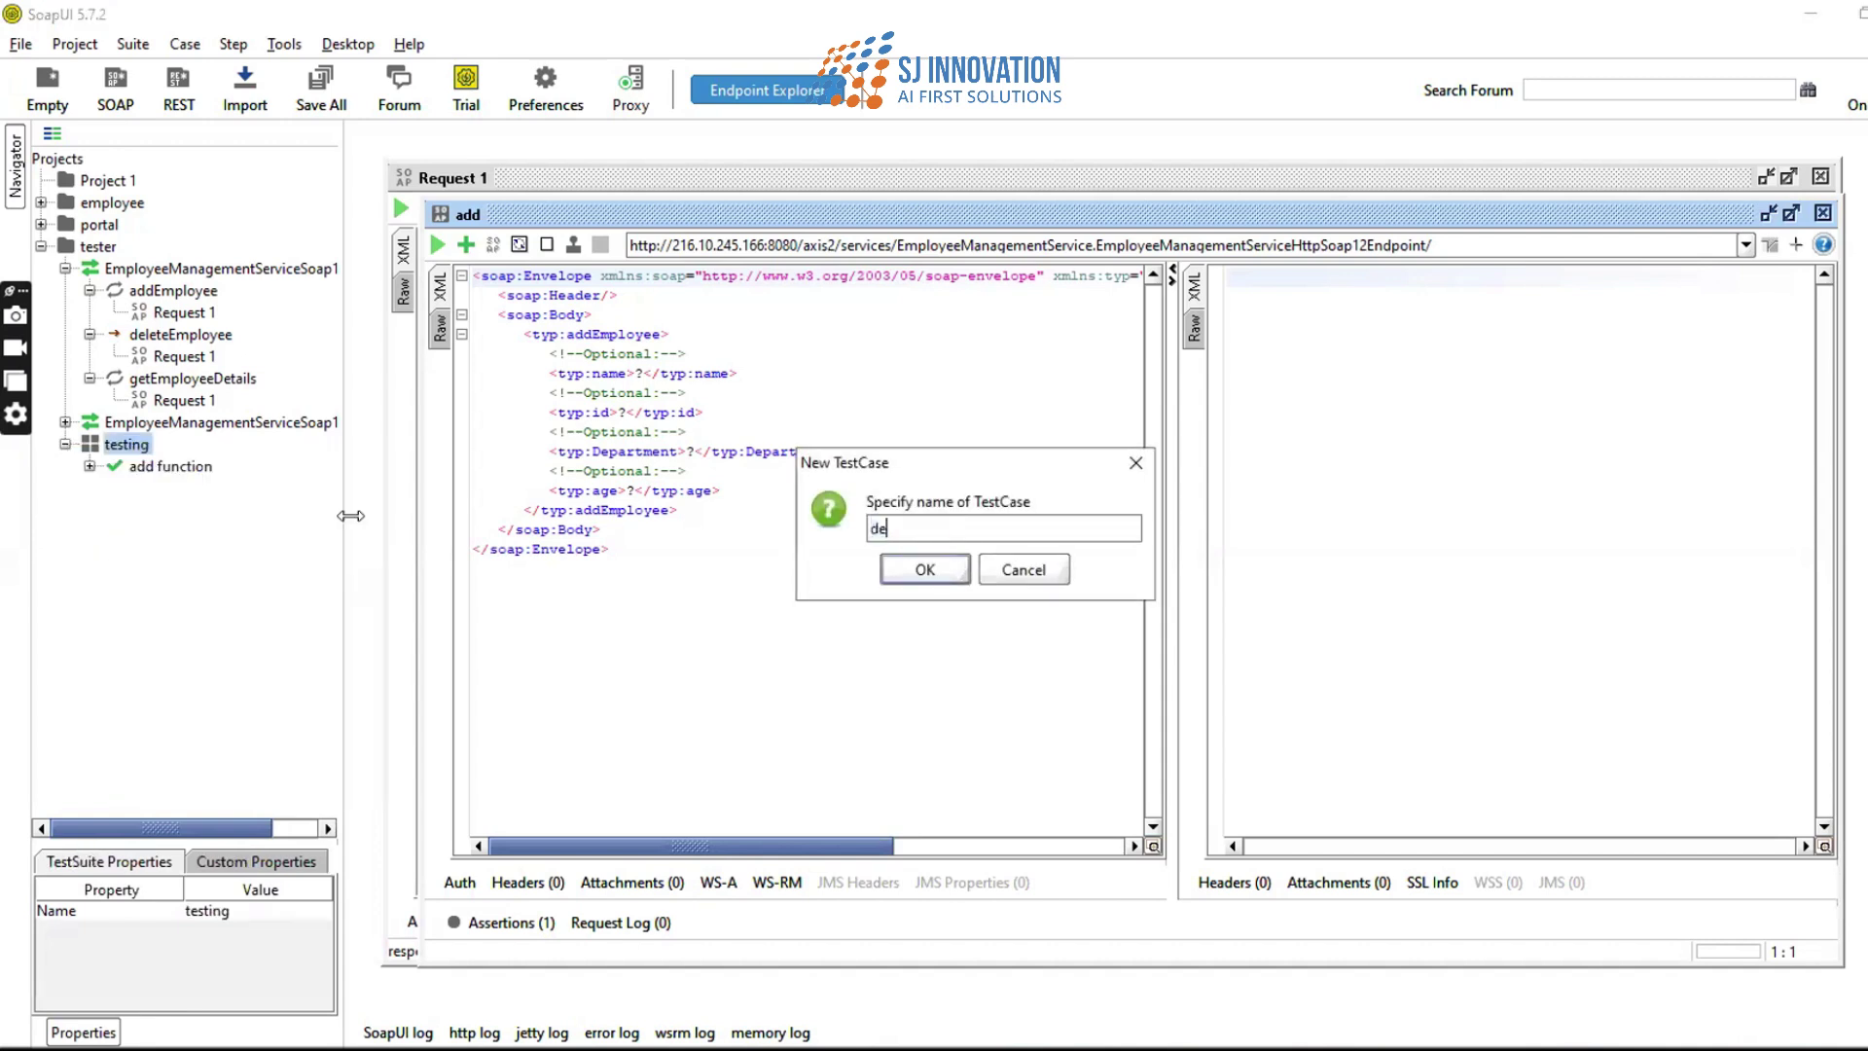
type("lete function")
left_click(895, 569)
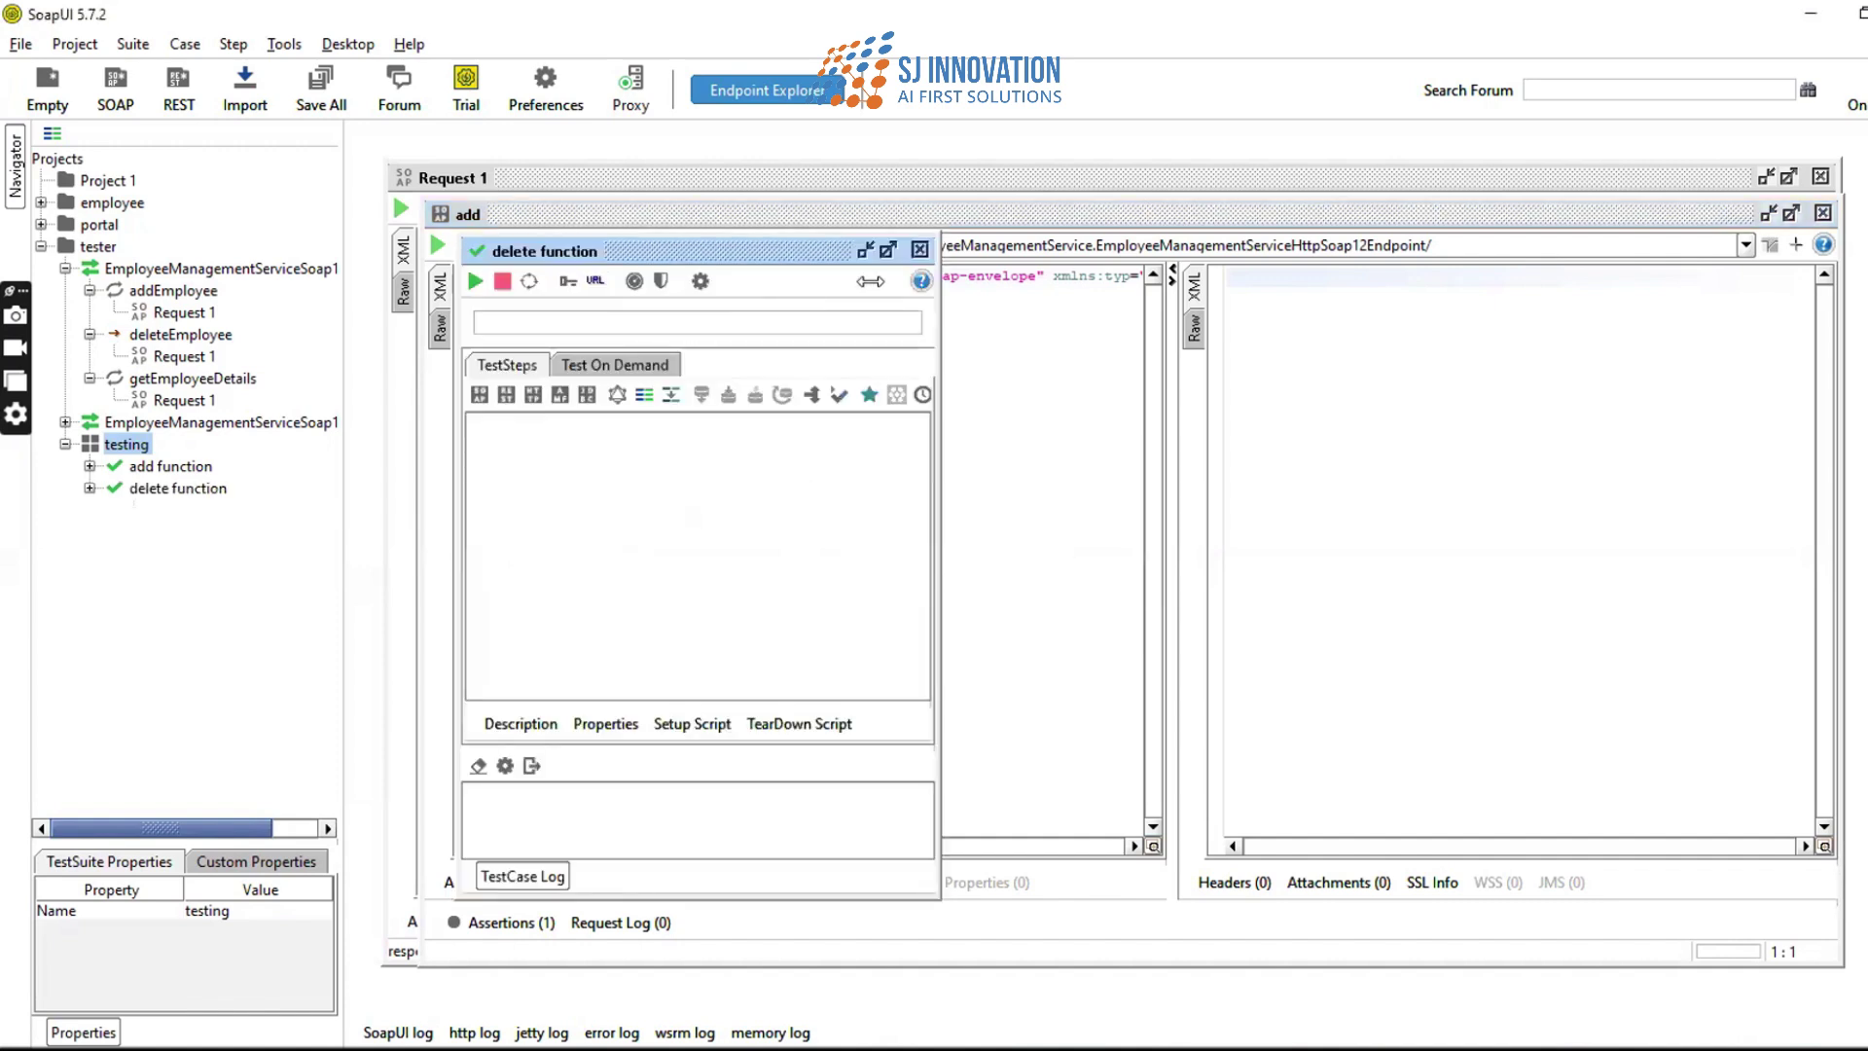
- Add a SOAP Request step named delete to the delete function test case, invoking EmployeeManagementServiceSoap12Binding deleteEmployee with the default request options
left_click(89, 467)
left_click(90, 488)
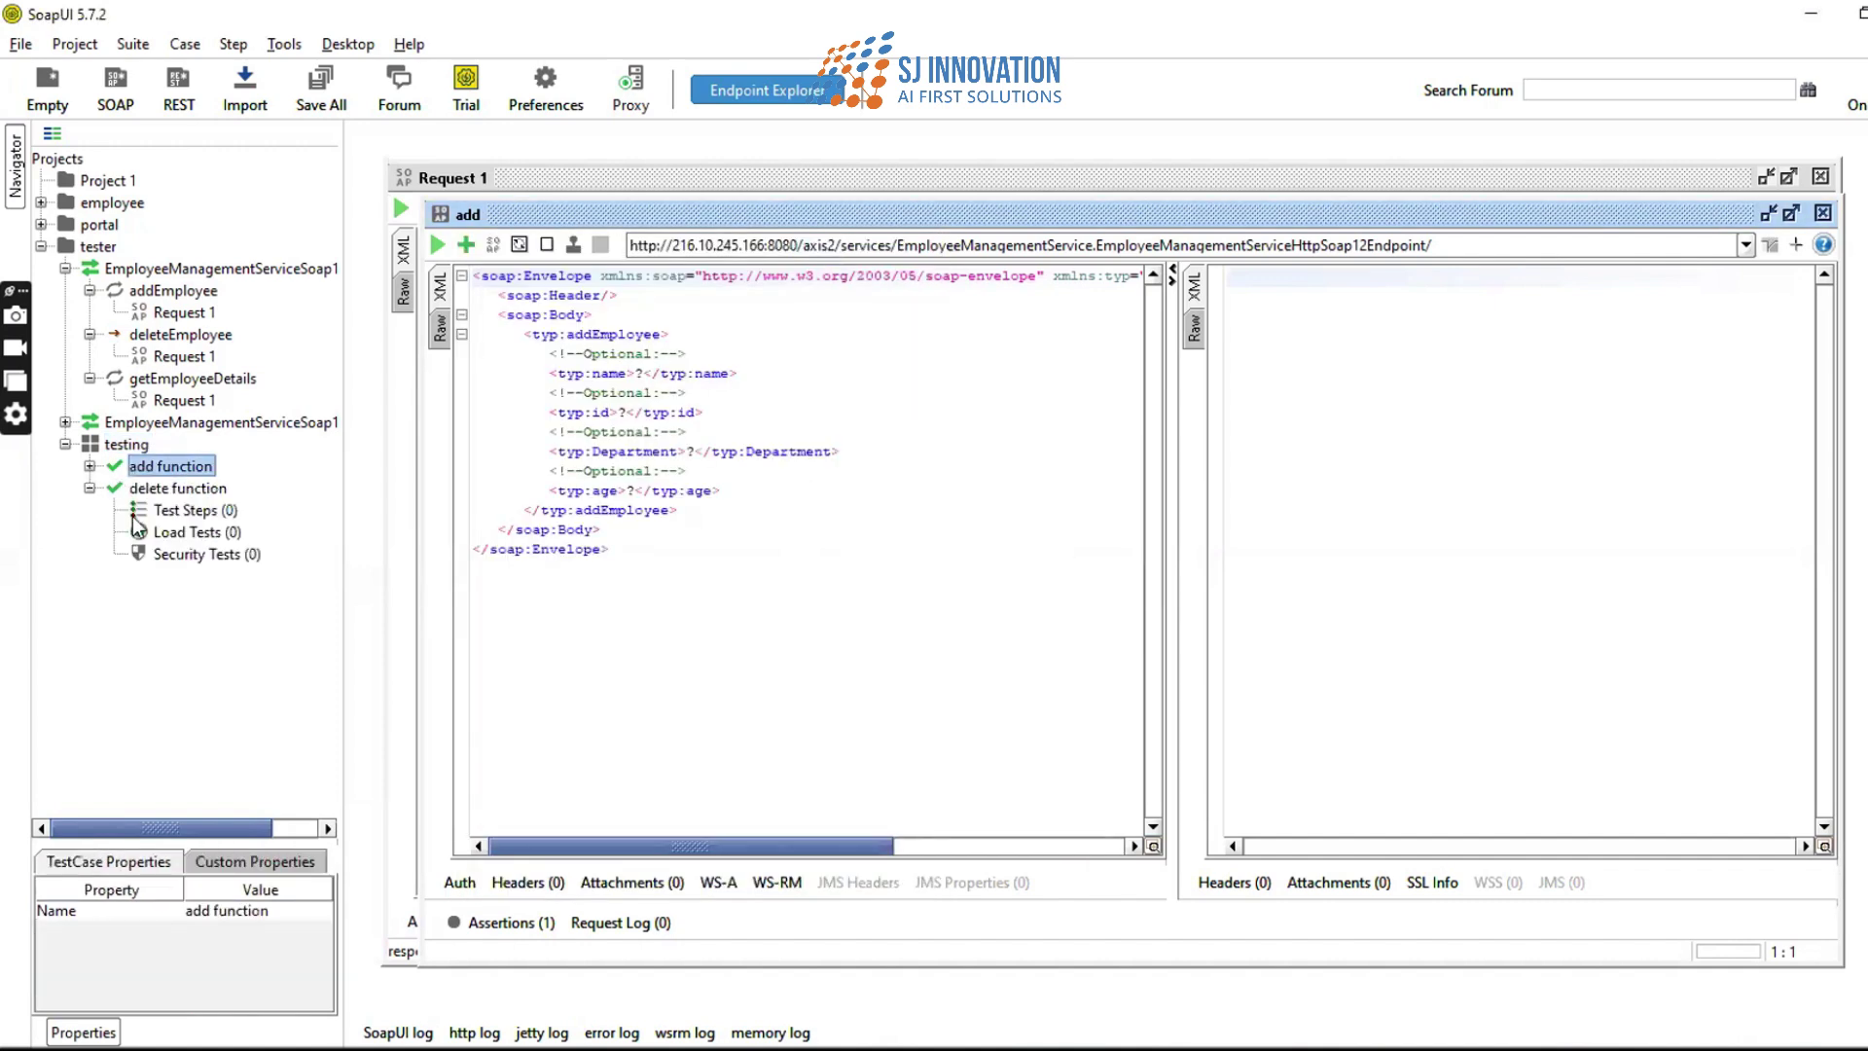
right_click(142, 519)
mouse_move(205, 546)
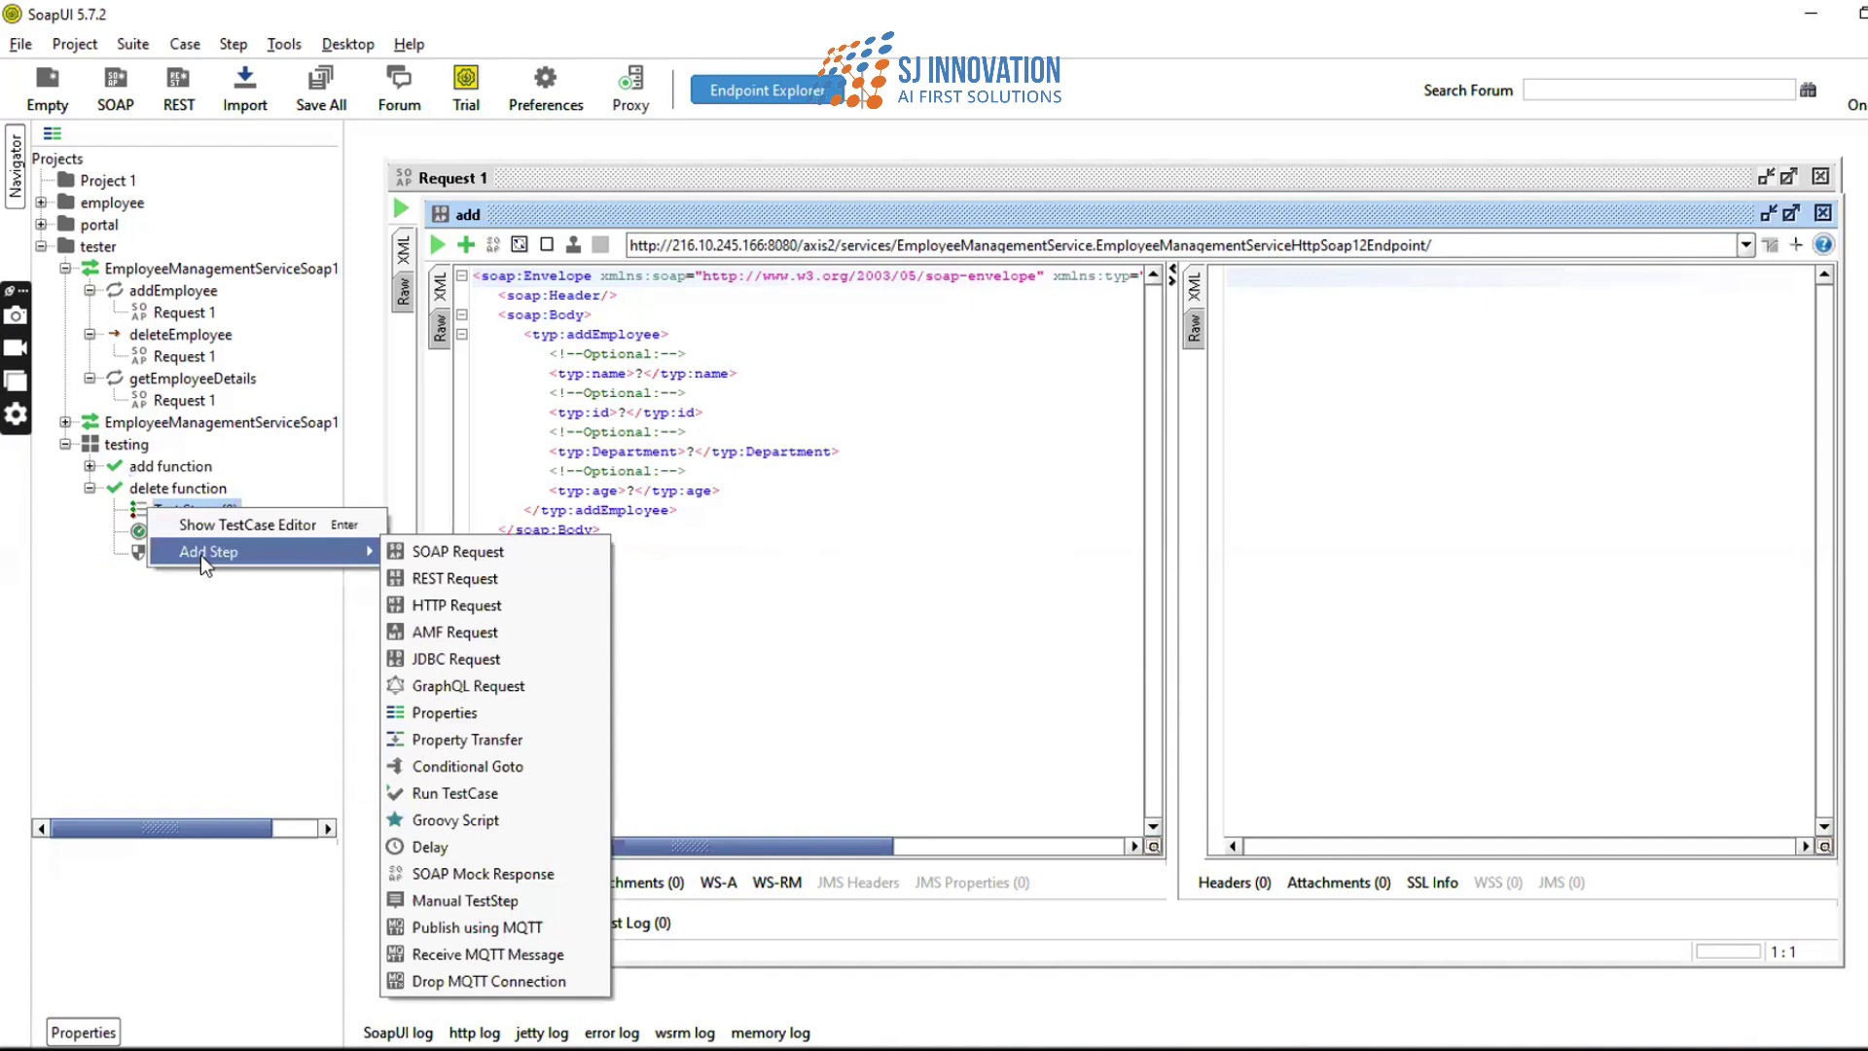
left_click(488, 561)
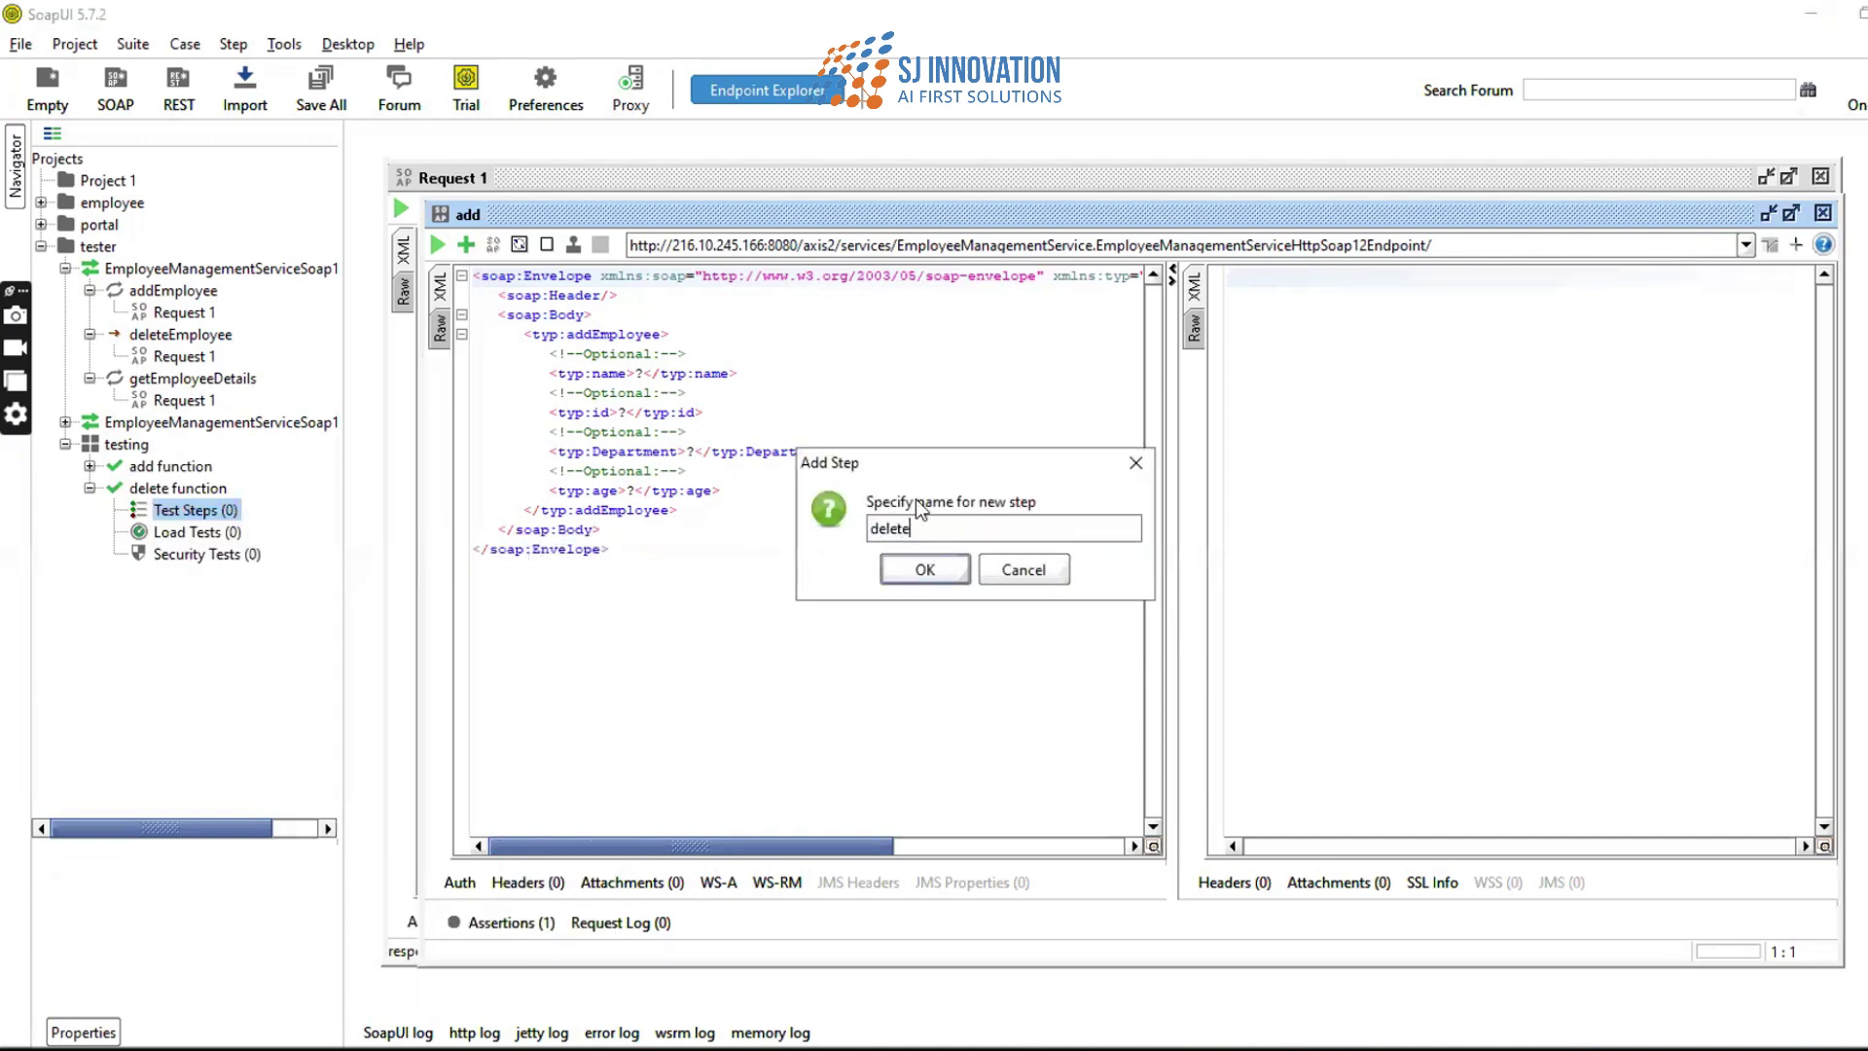
left_click(936, 581)
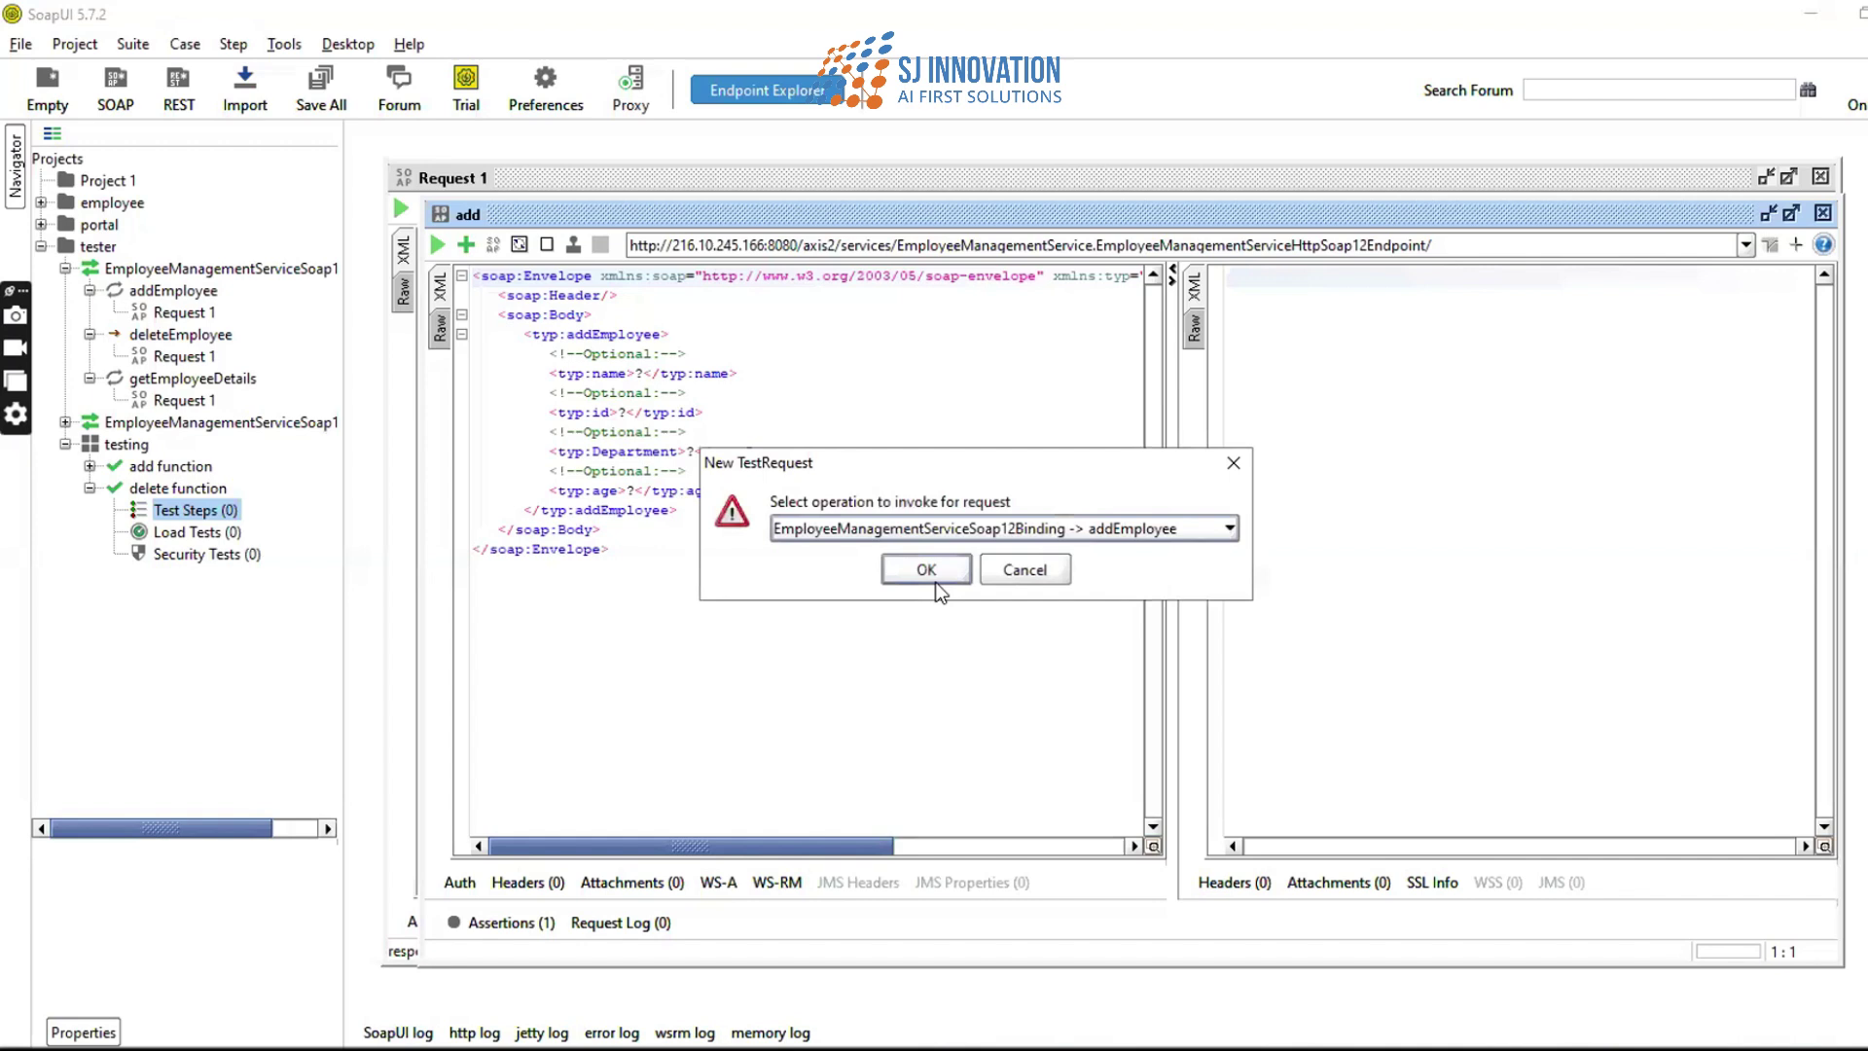
left_click(1030, 527)
left_click(1025, 575)
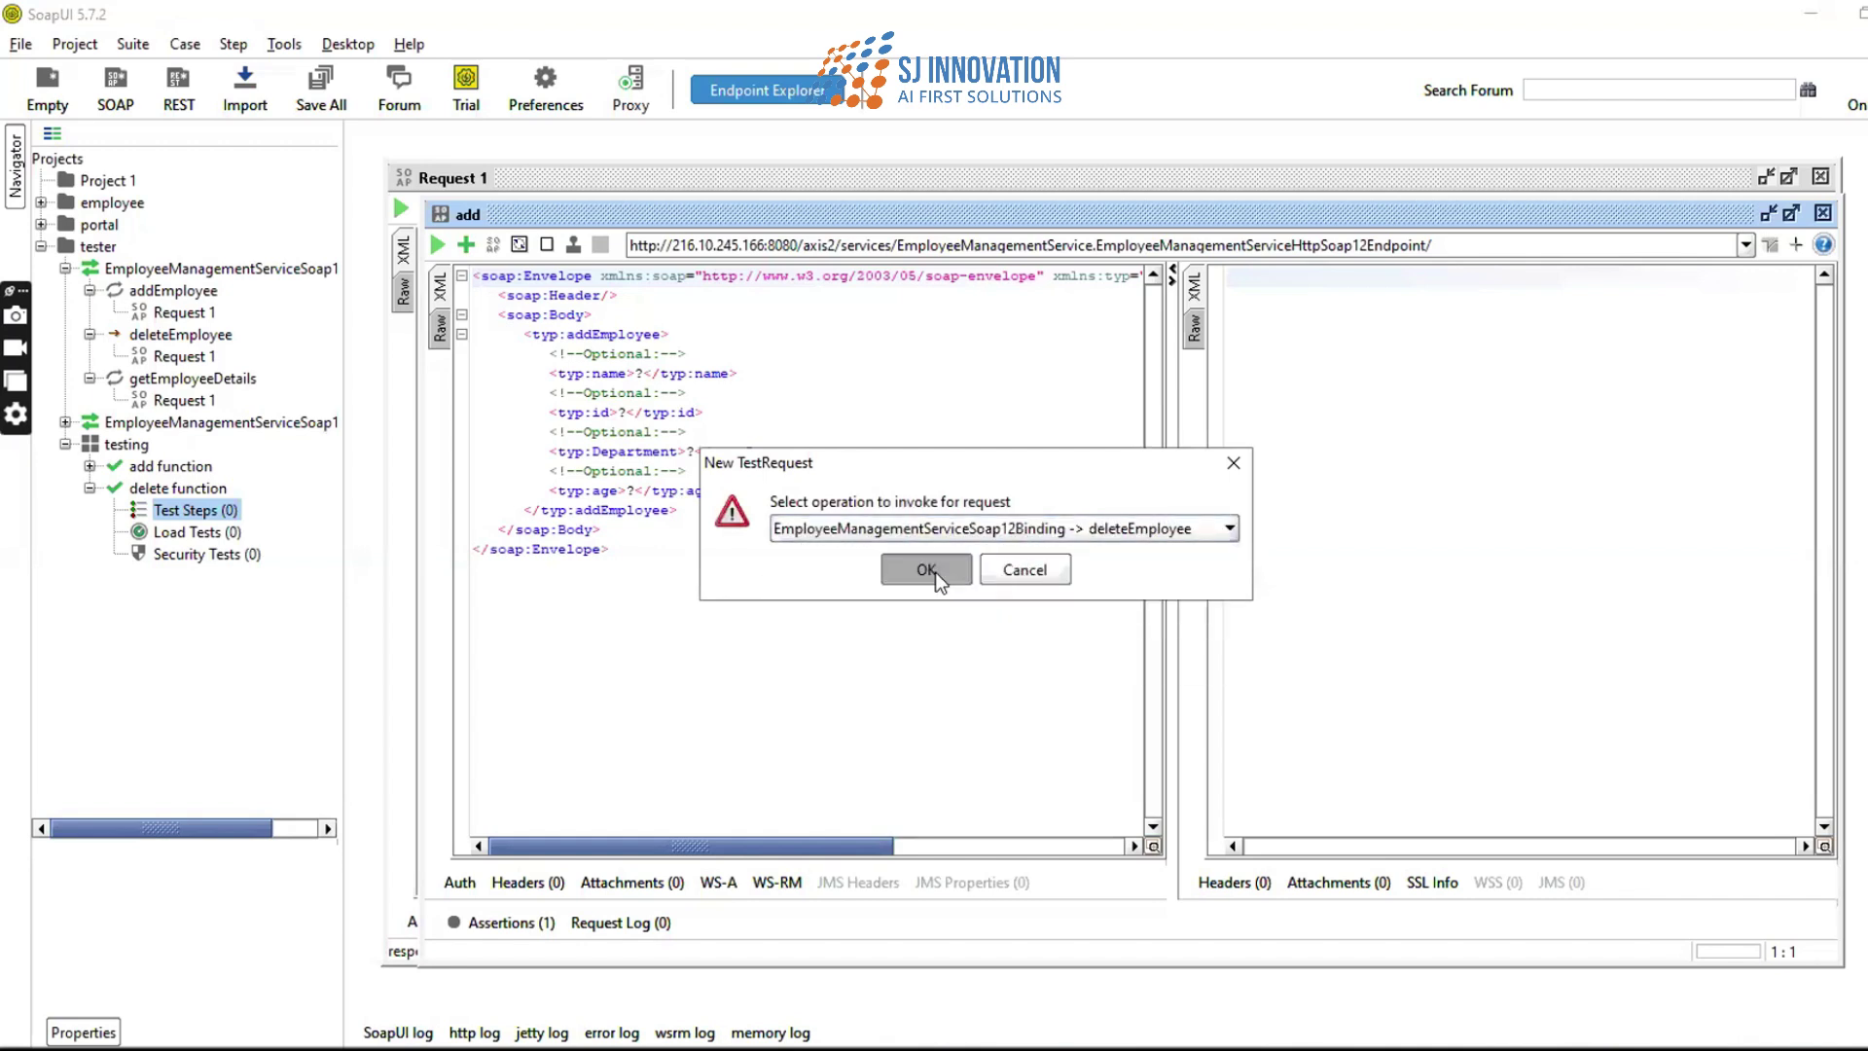
left_click(936, 572)
left_click(1206, 659)
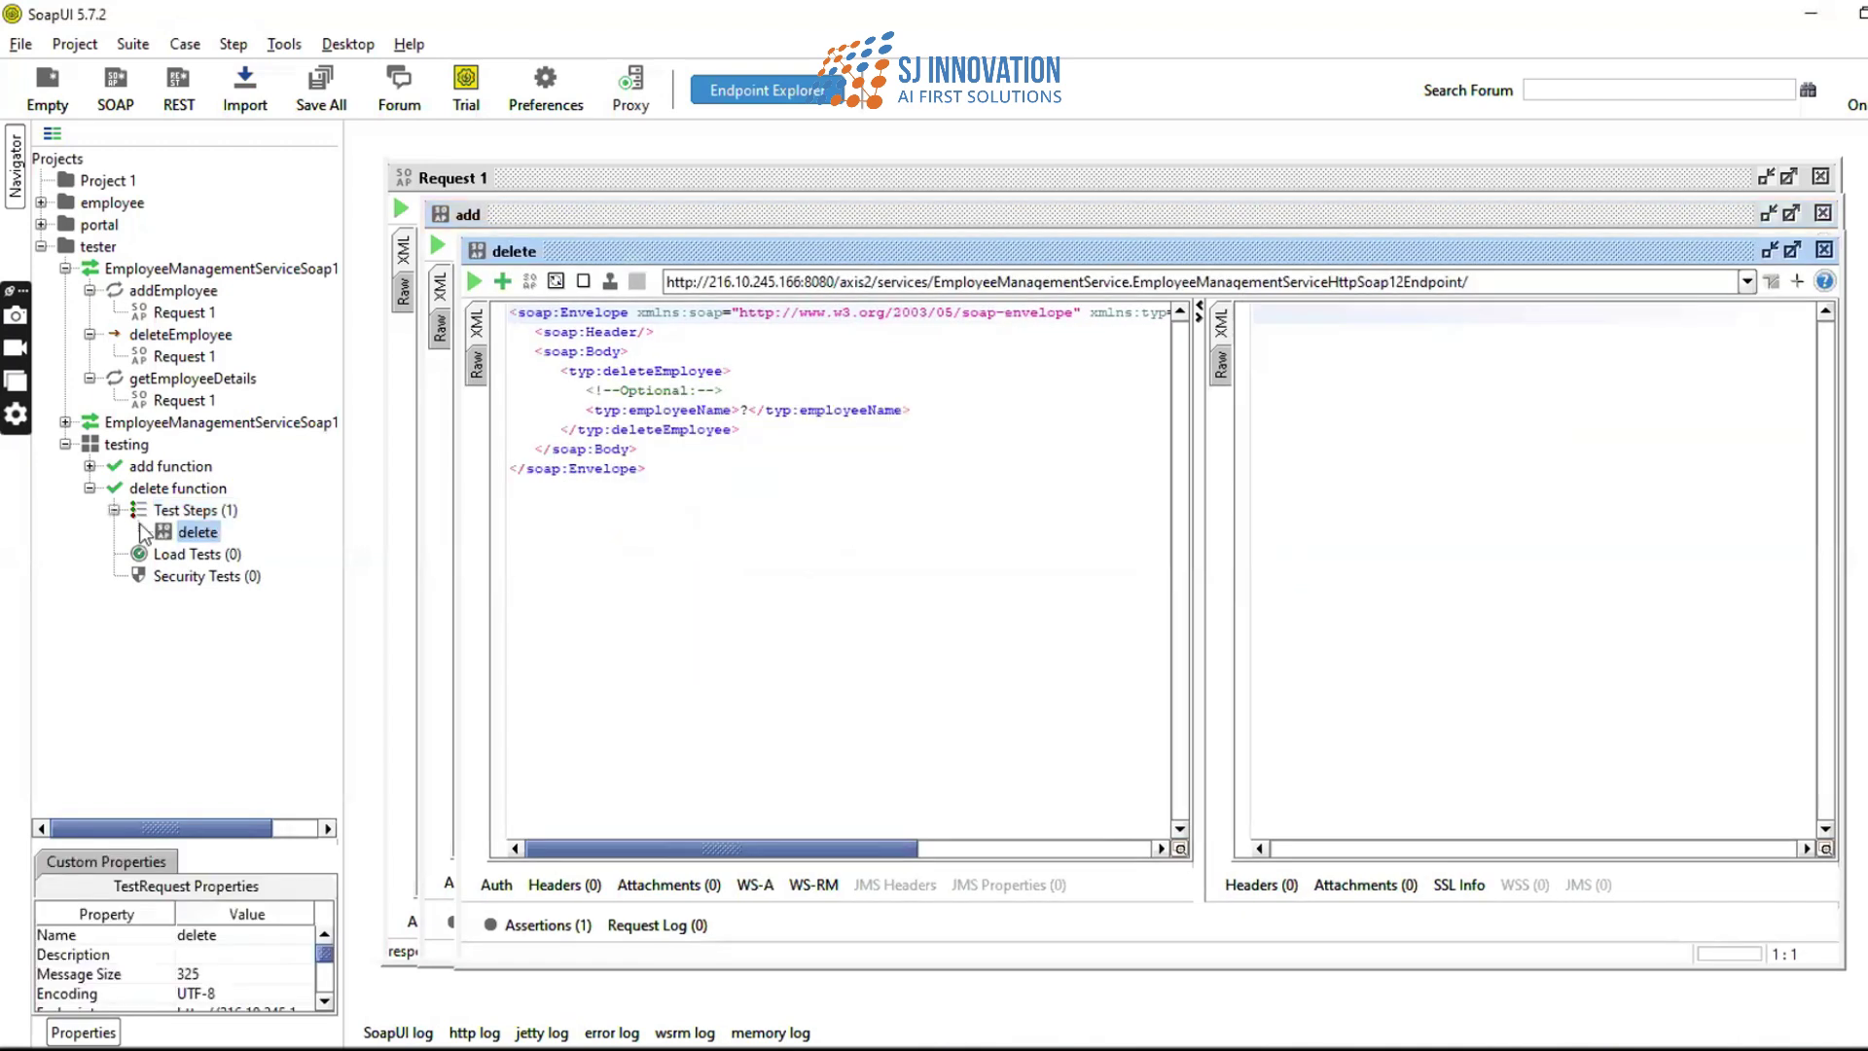
- Create a third test case named get function in the testing suite
left_click(89, 489)
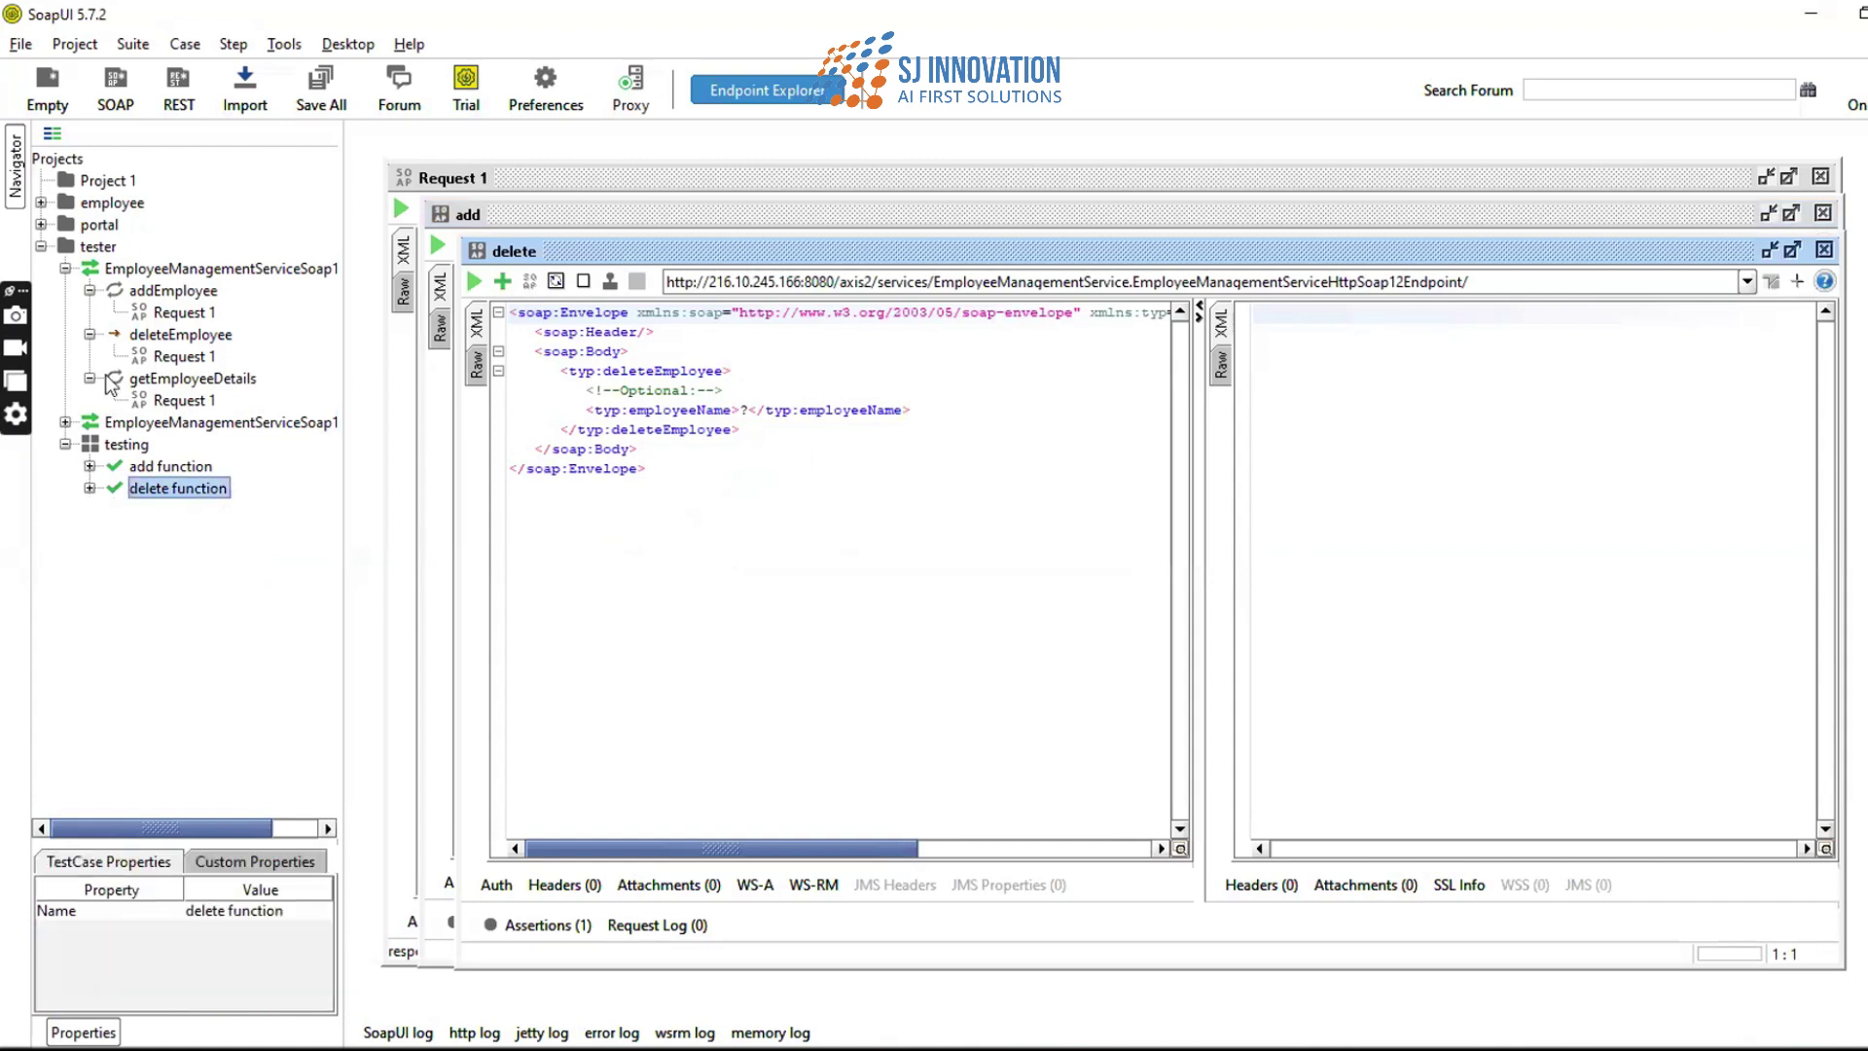
right_click(93, 454)
left_click(195, 522)
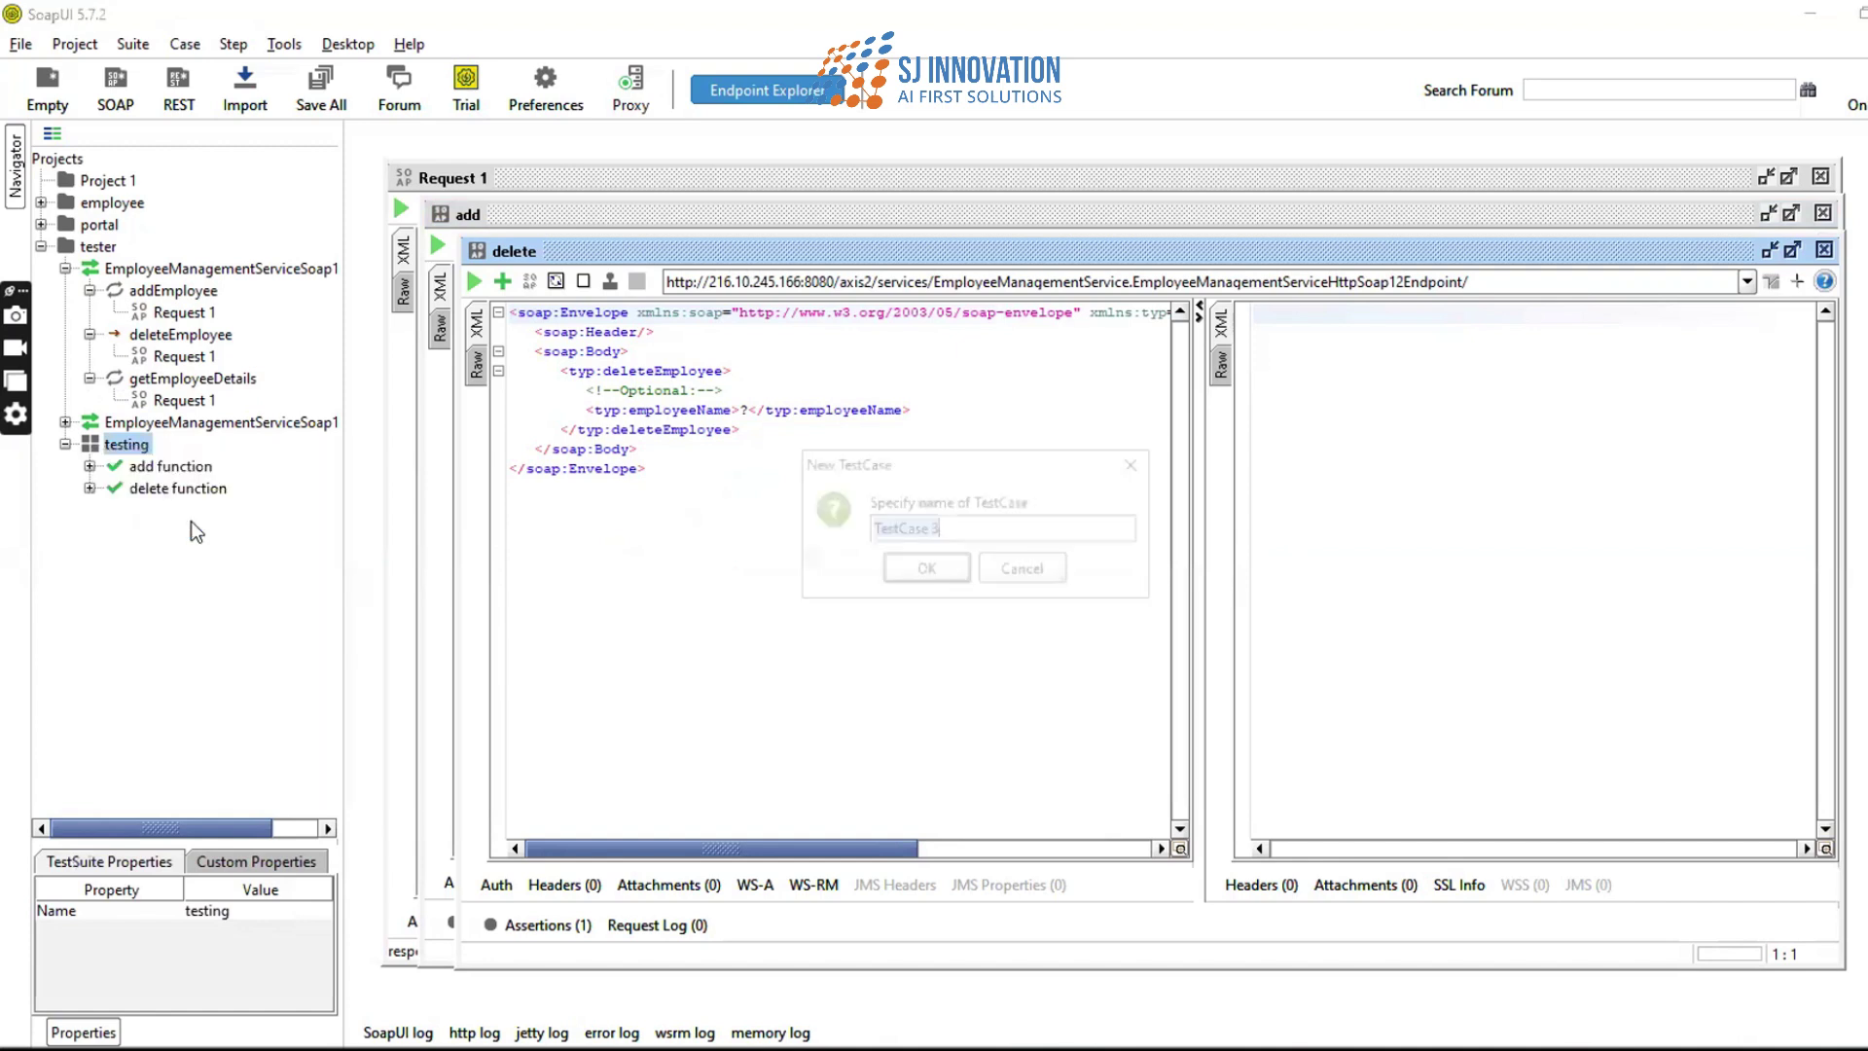
type("ge")
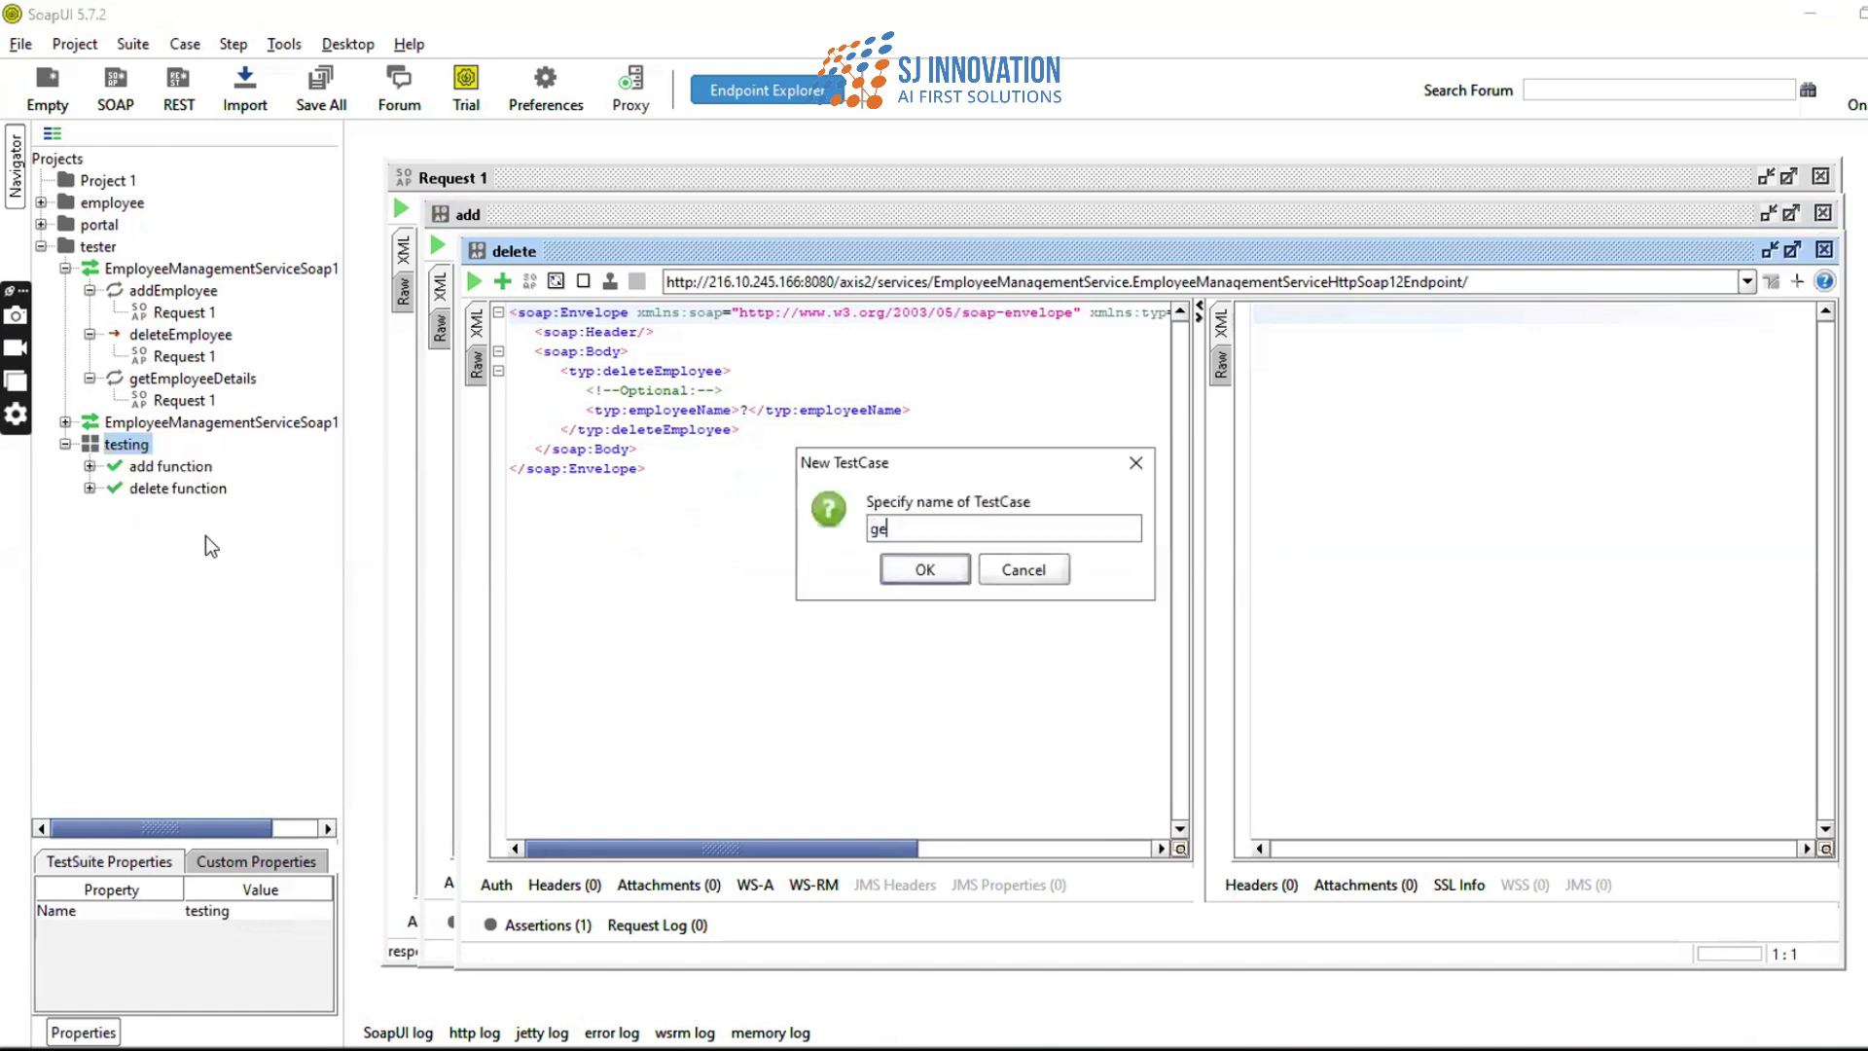
type("t function")
left_click(934, 574)
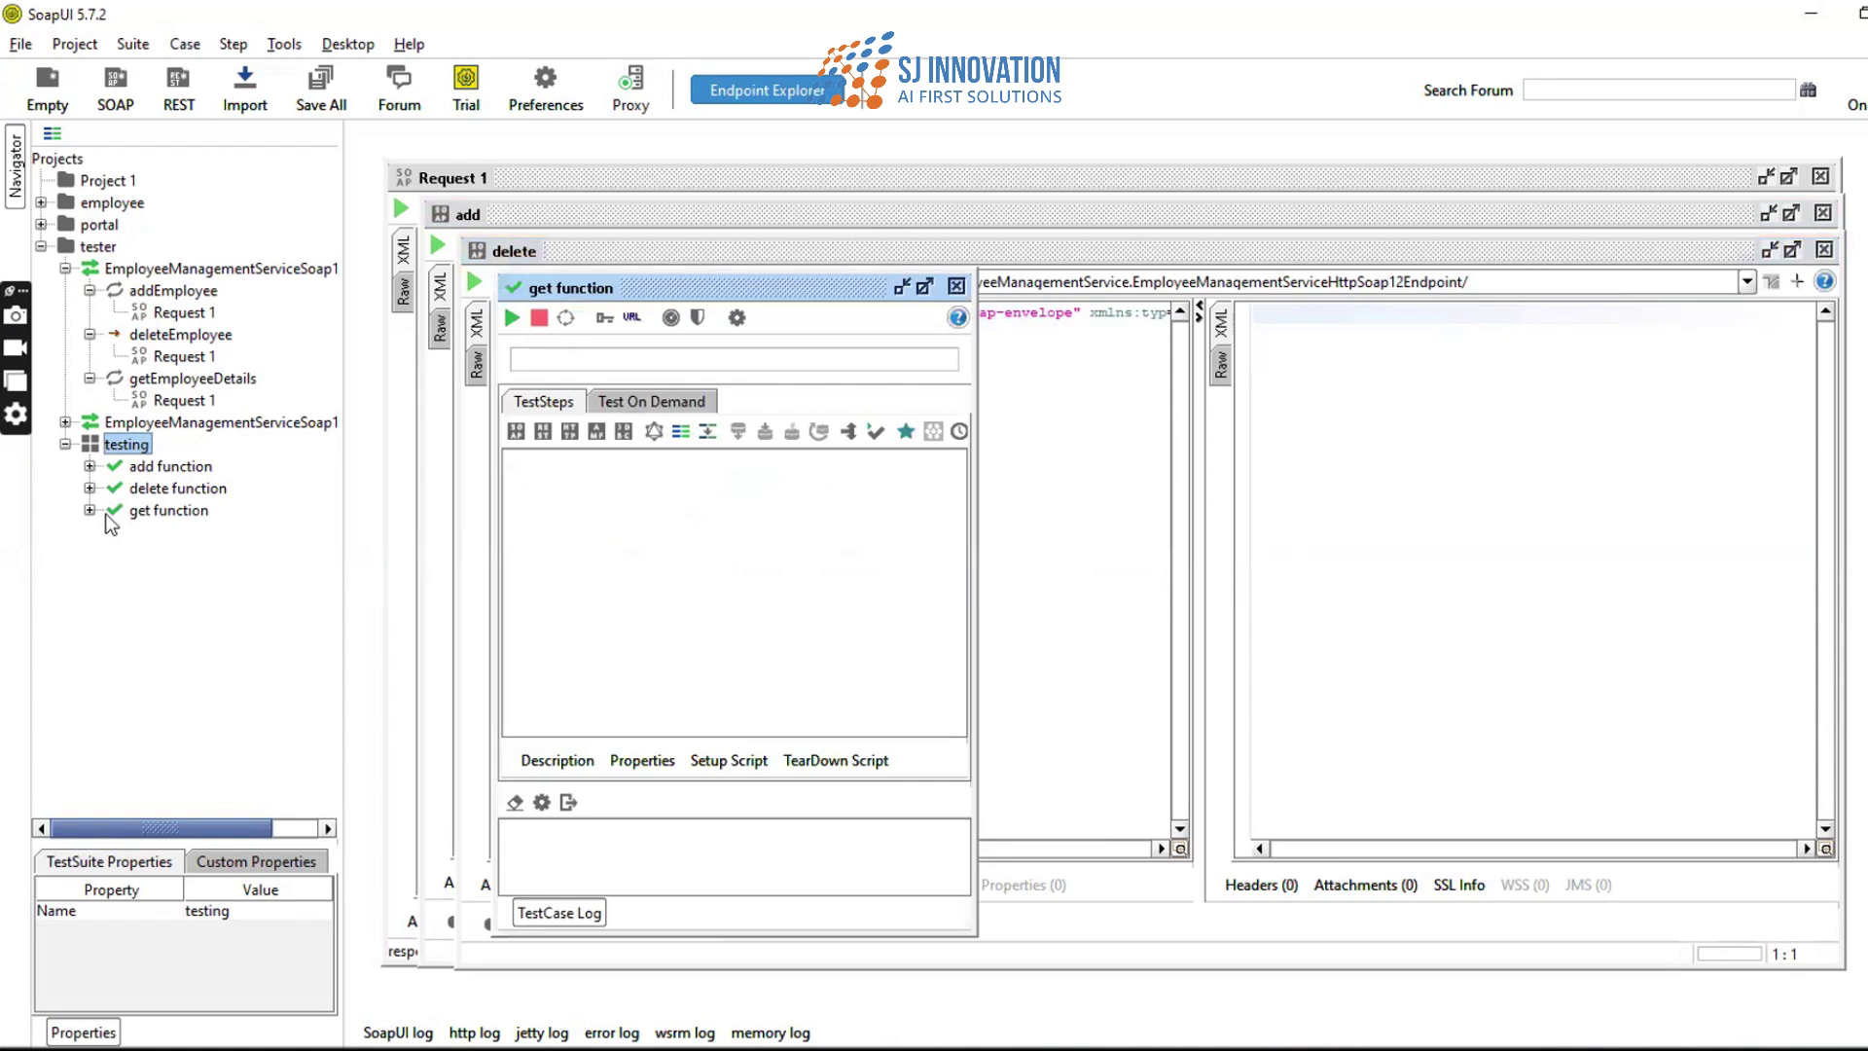
- Add a SOAP Request step named get to the get function test case, invoking getEmployeeDetails with the default request options
left_click(89, 510)
right_click(185, 532)
mouse_move(209, 576)
left_click(433, 579)
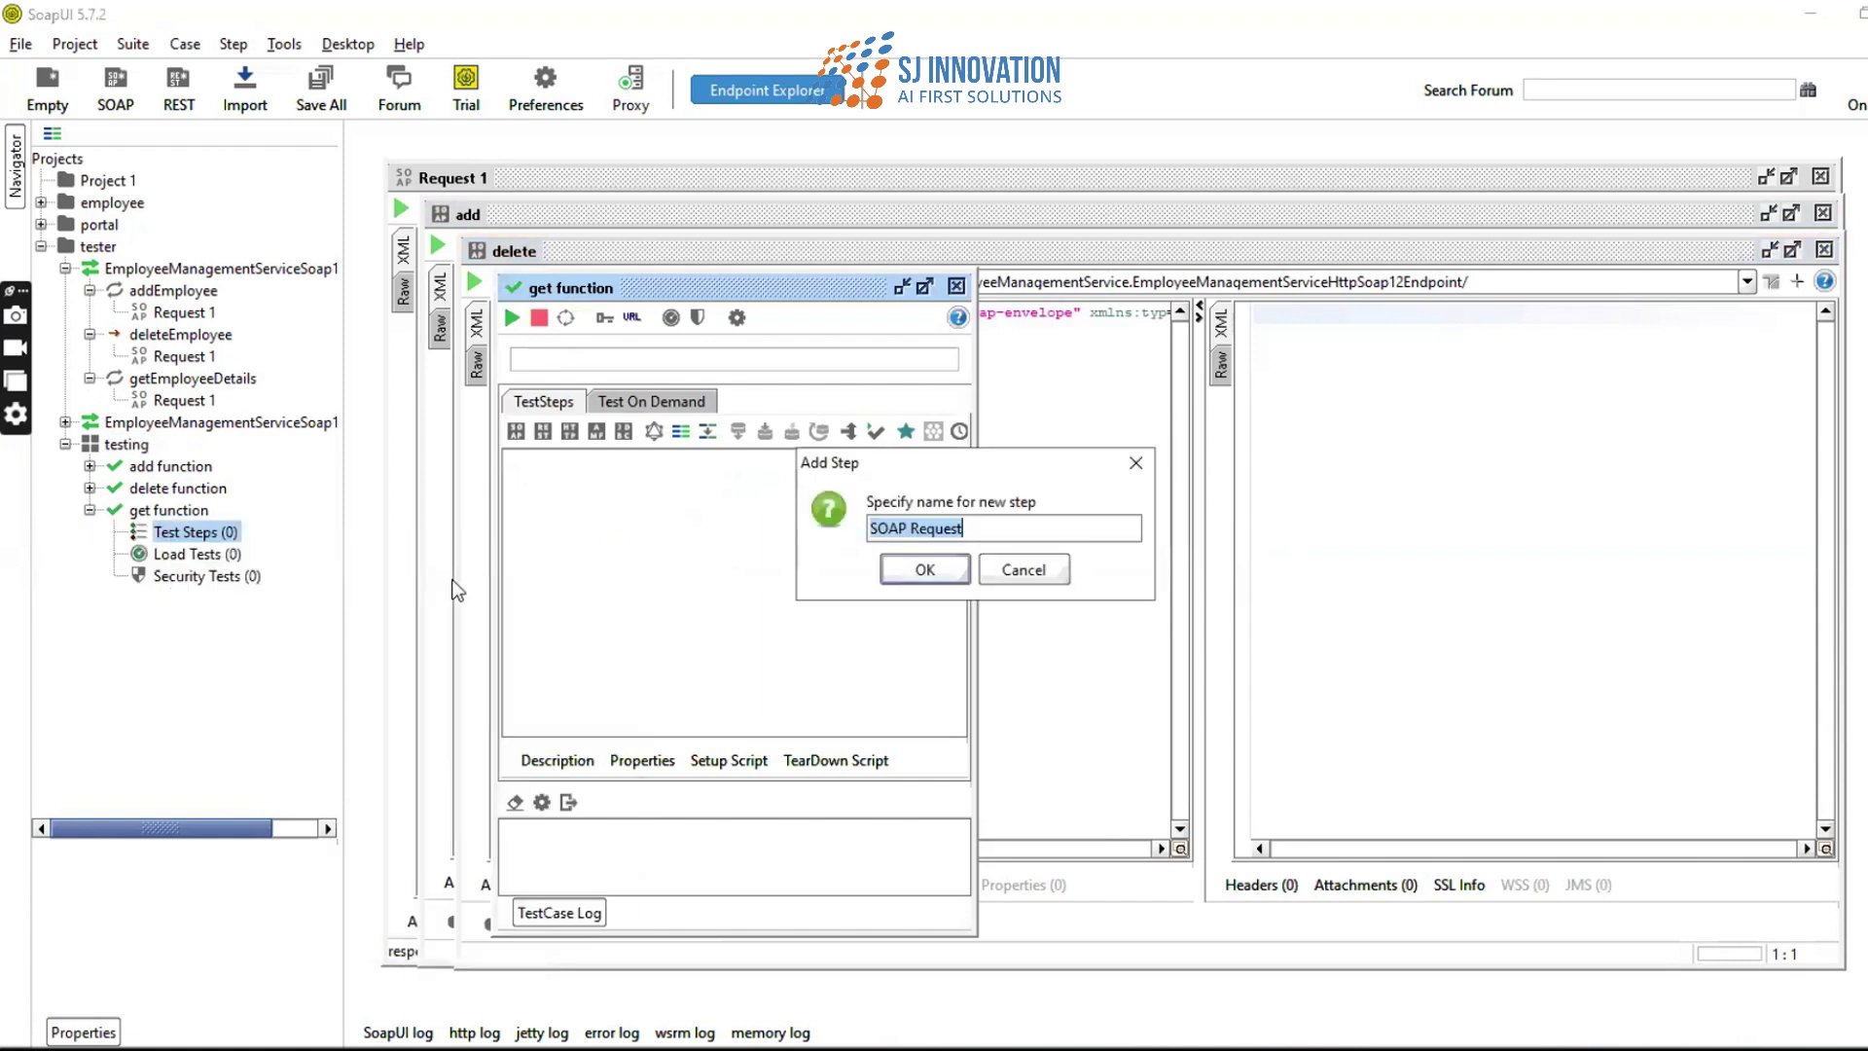
type("get")
left_click(925, 569)
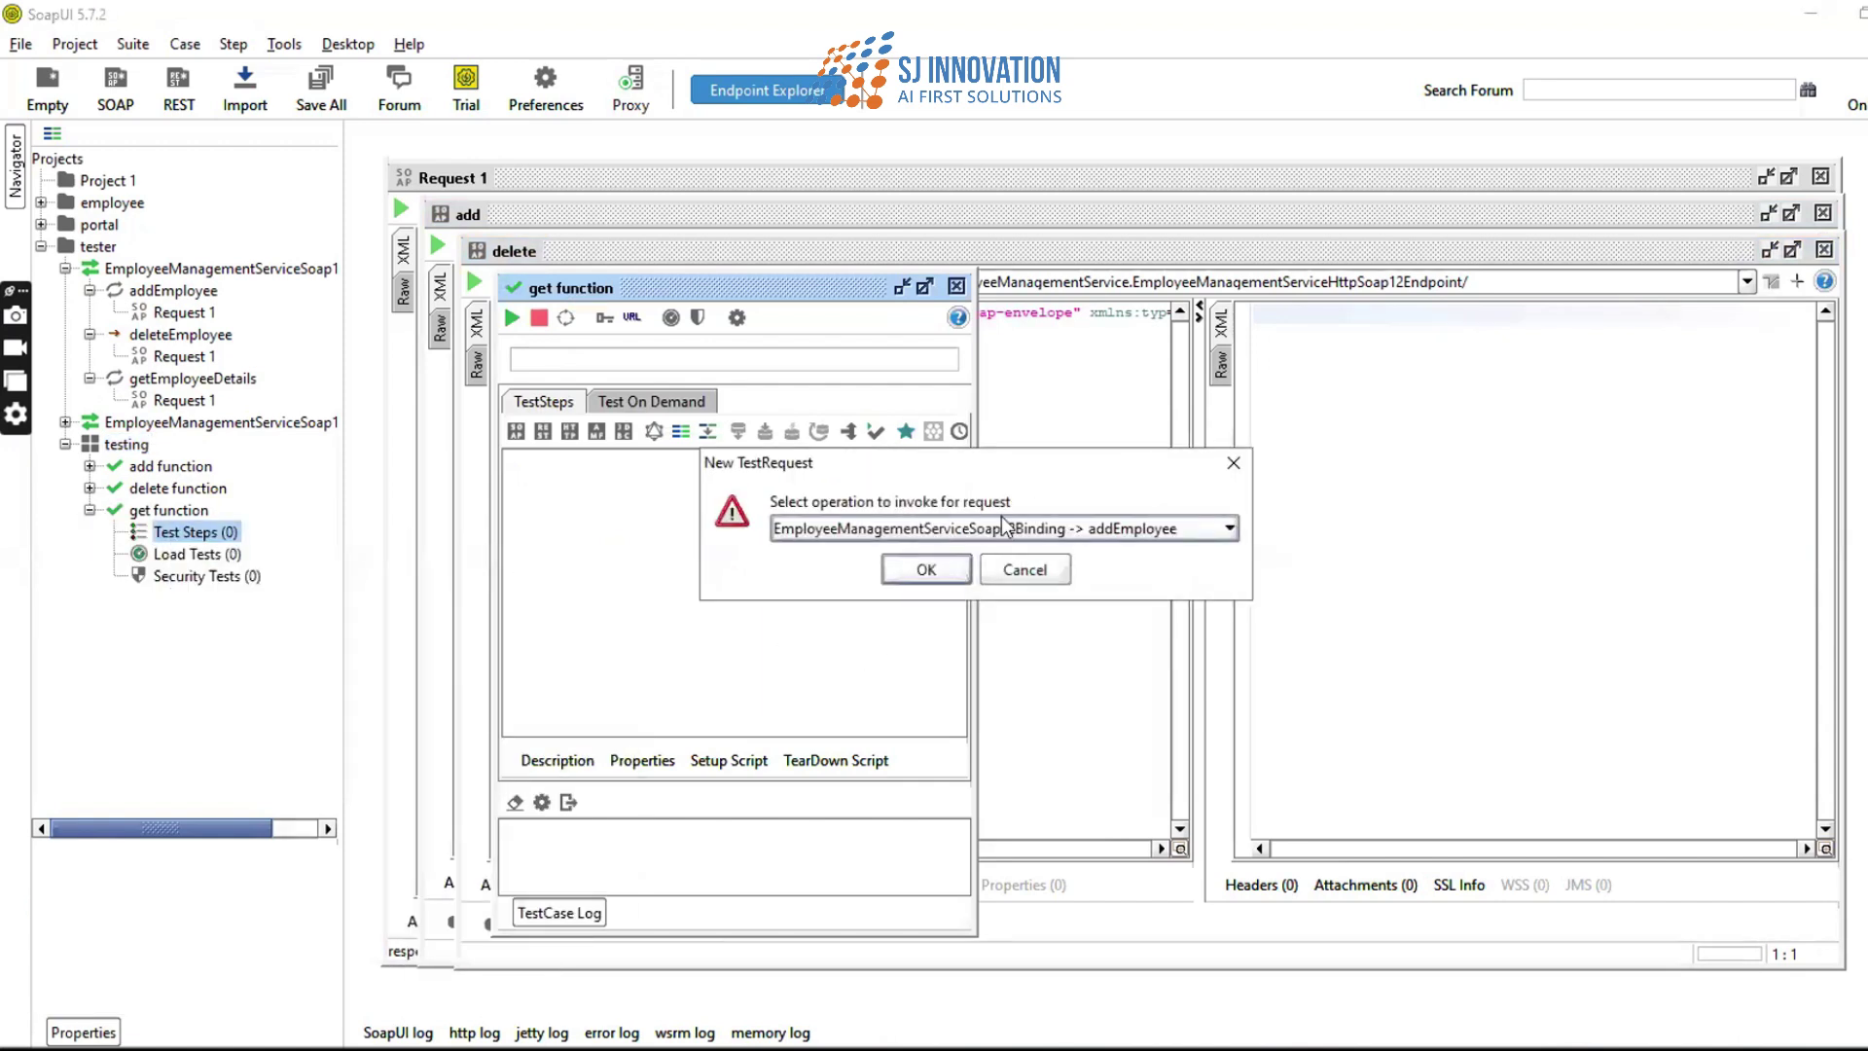
left_click(1021, 529)
left_click(1029, 597)
key("Return")
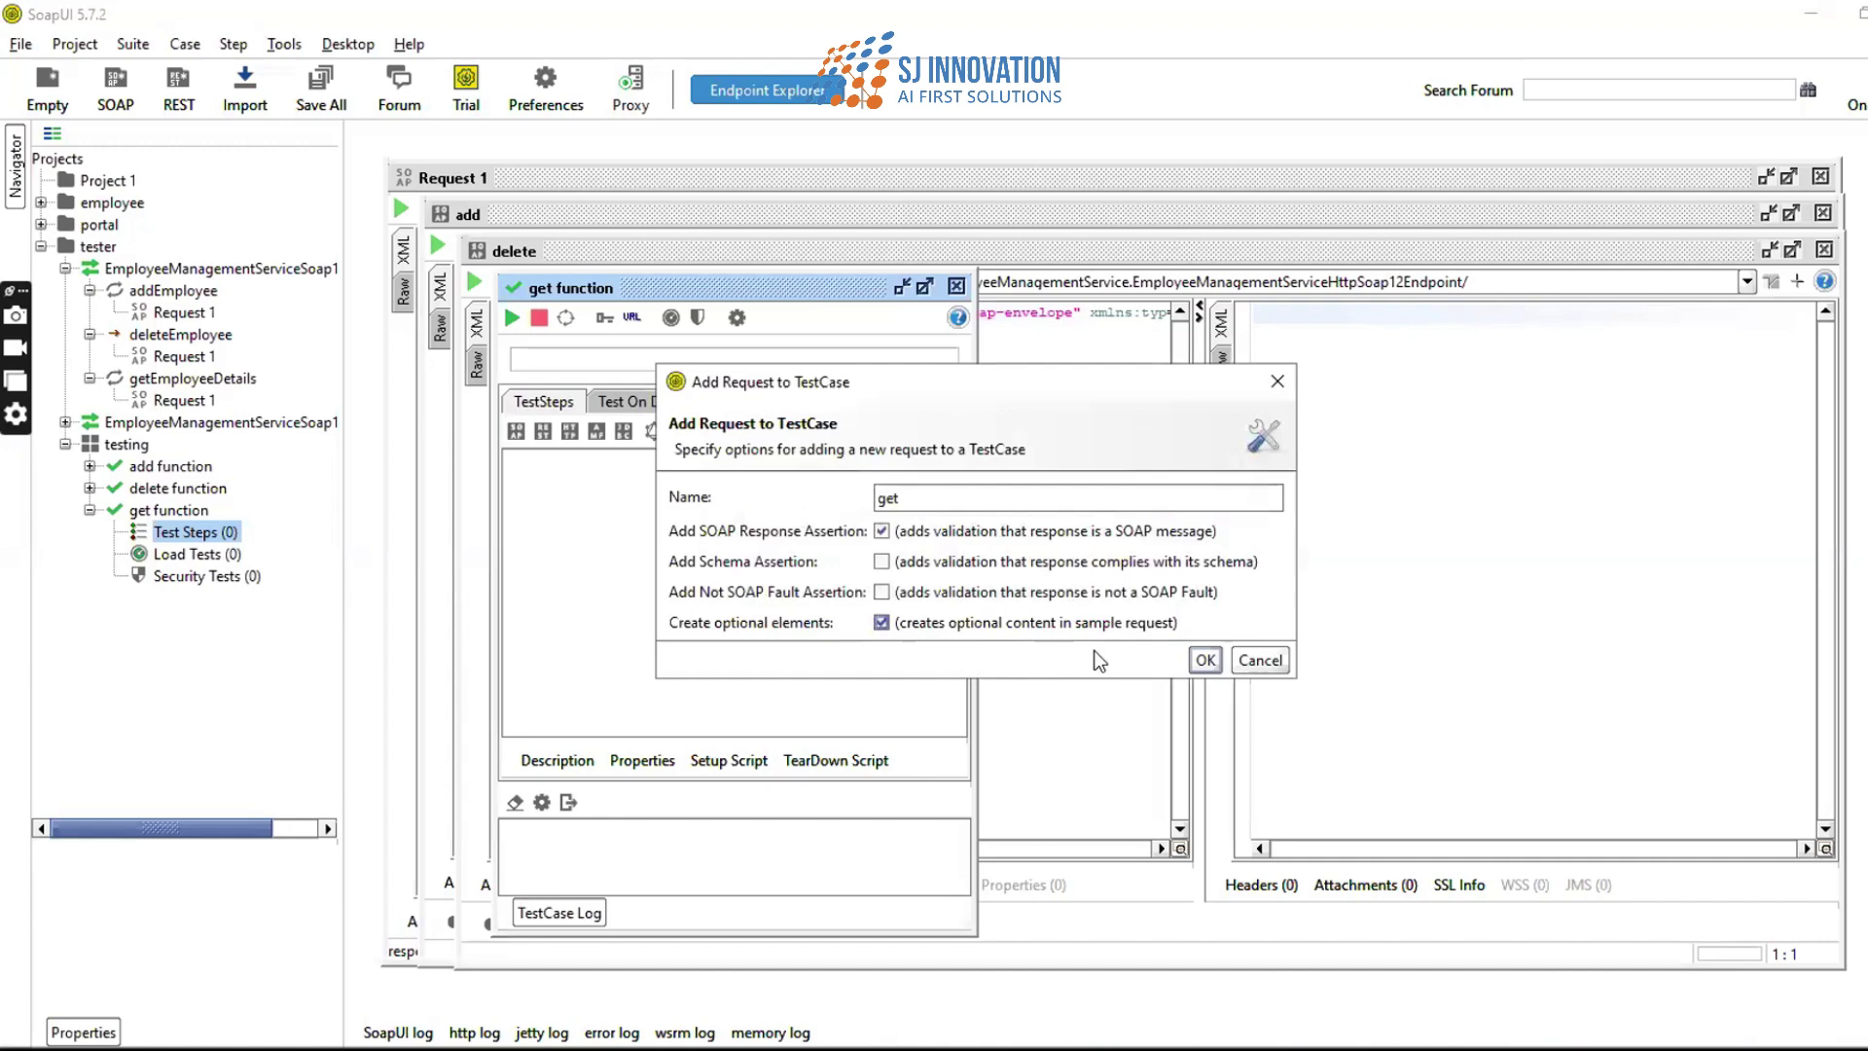
left_click(1204, 658)
- Close the open test step editors and the getEmployeeDetails request window
left_click(1828, 322)
left_click(1824, 249)
left_click(1823, 212)
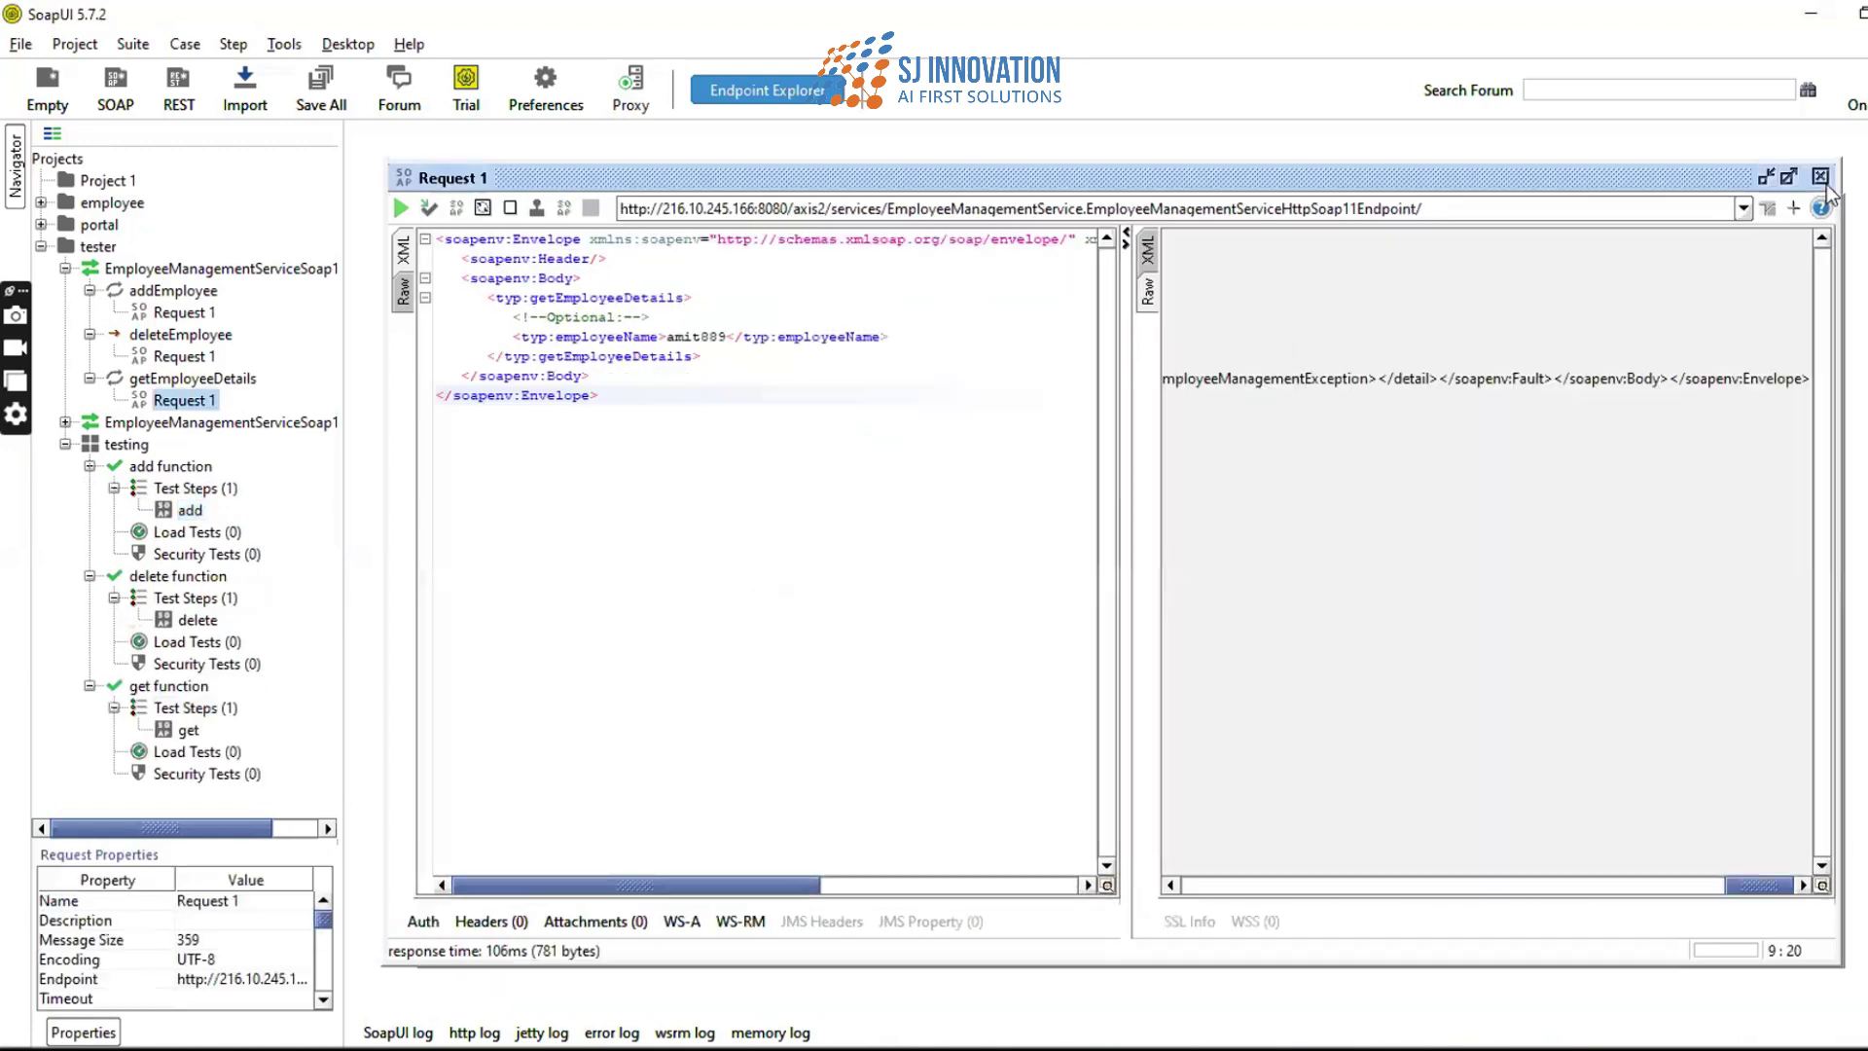
left_click(1820, 177)
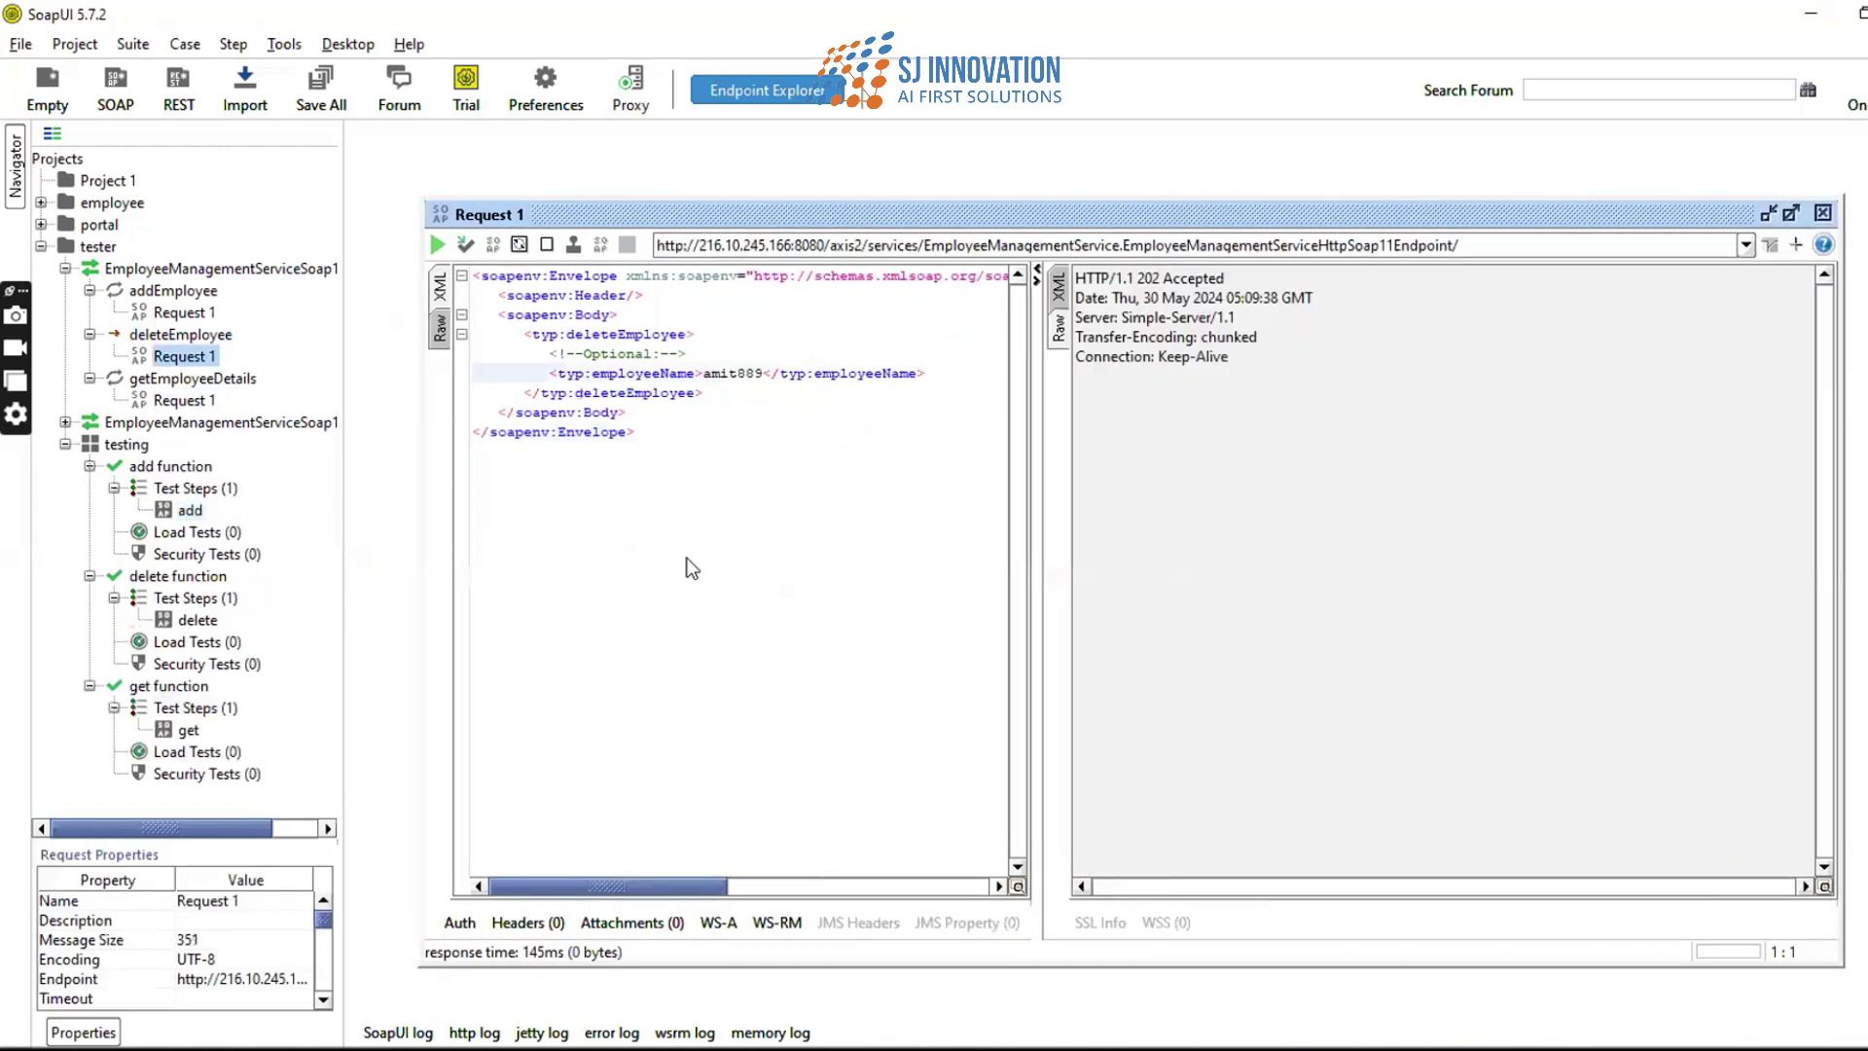
- Collapse the delete function and get function test cases in the testing suite, keeping only add function expanded
left_click(65, 444)
left_click(64, 444)
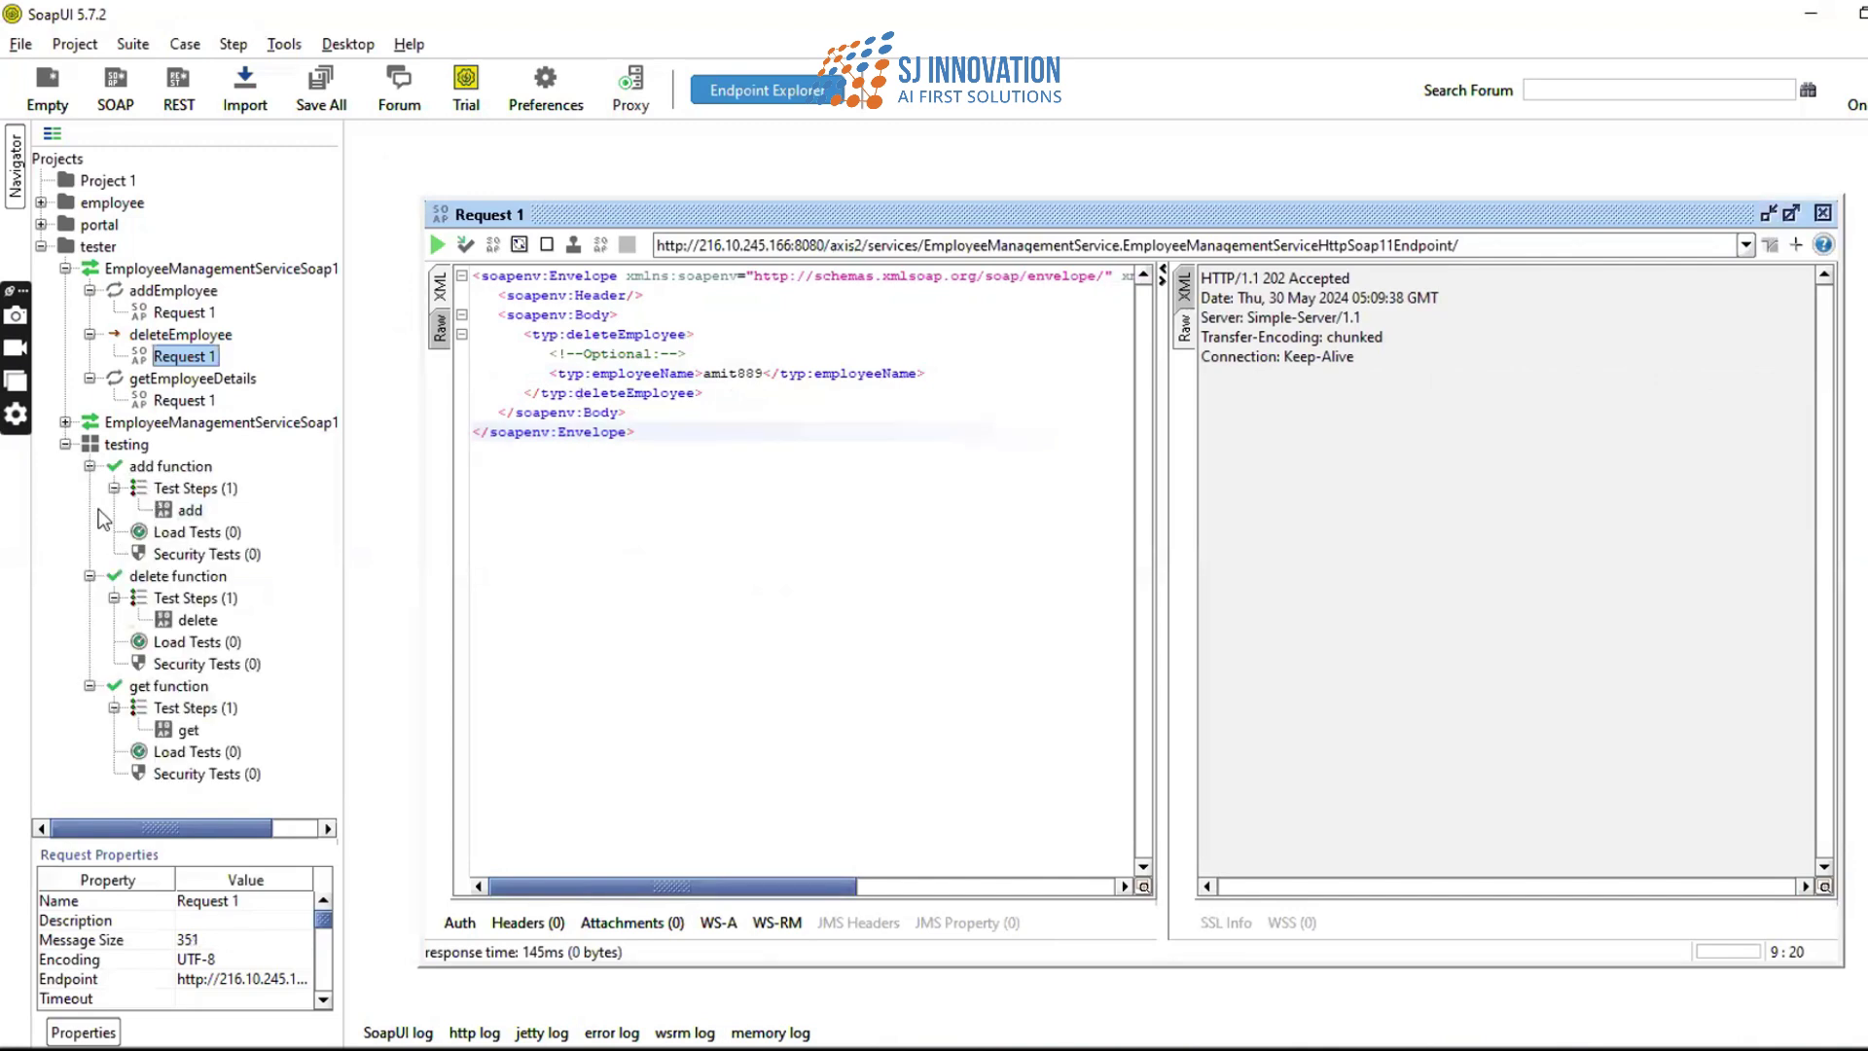
left_click(89, 466)
left_click(90, 489)
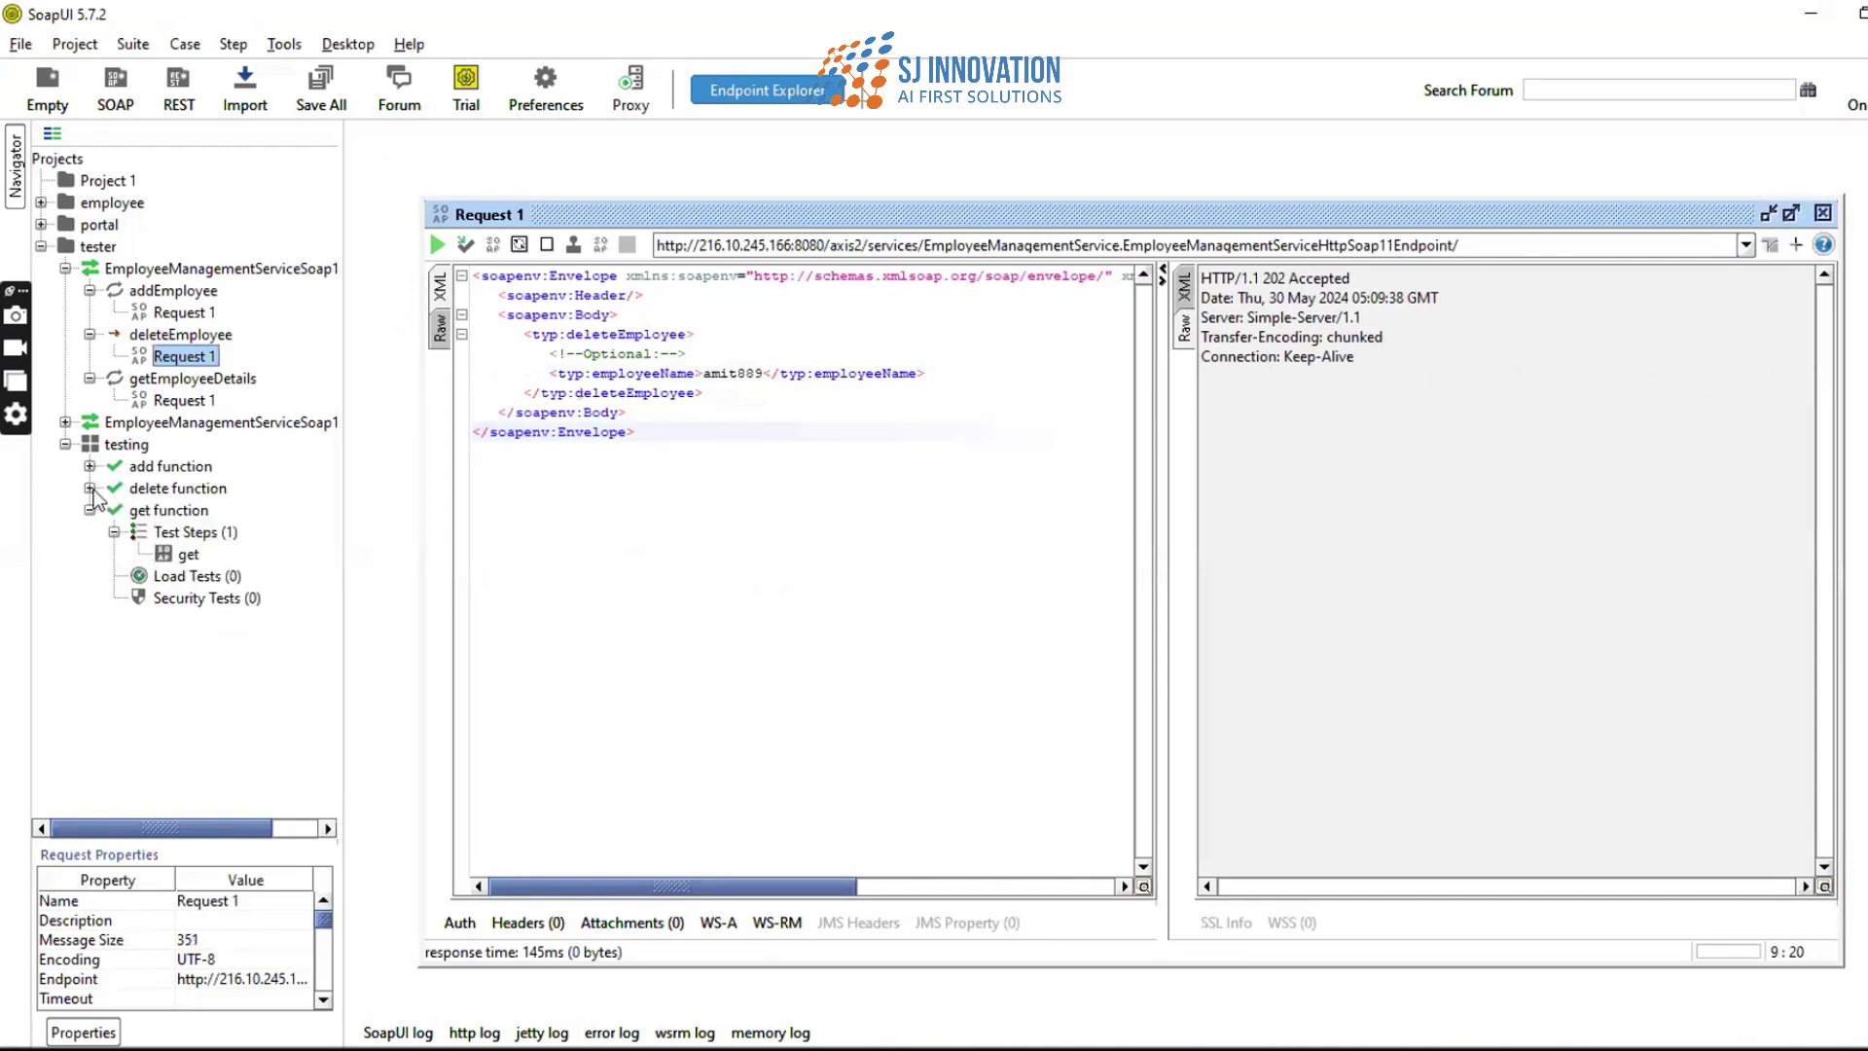
left_click(89, 510)
left_click(89, 466)
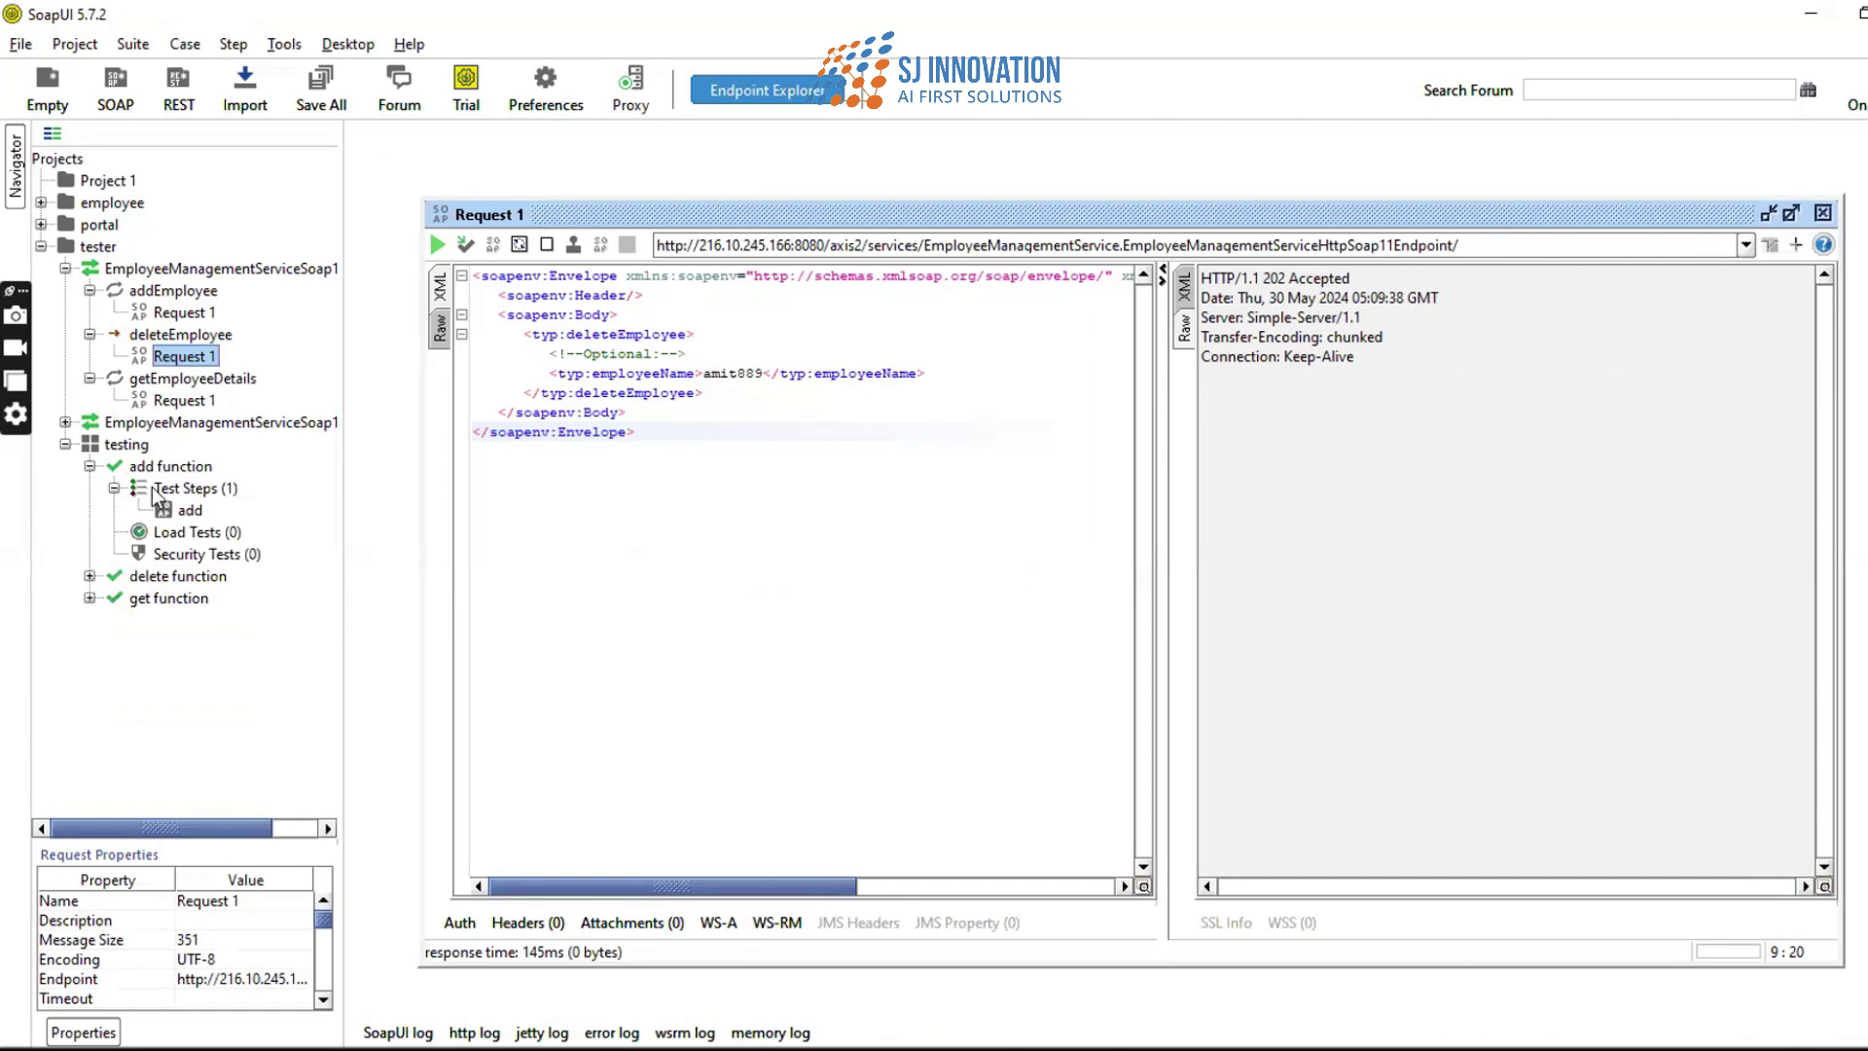
- Open the add test step, uncover the deleteEmployee request window behind it, and close both windows
double_click(191, 511)
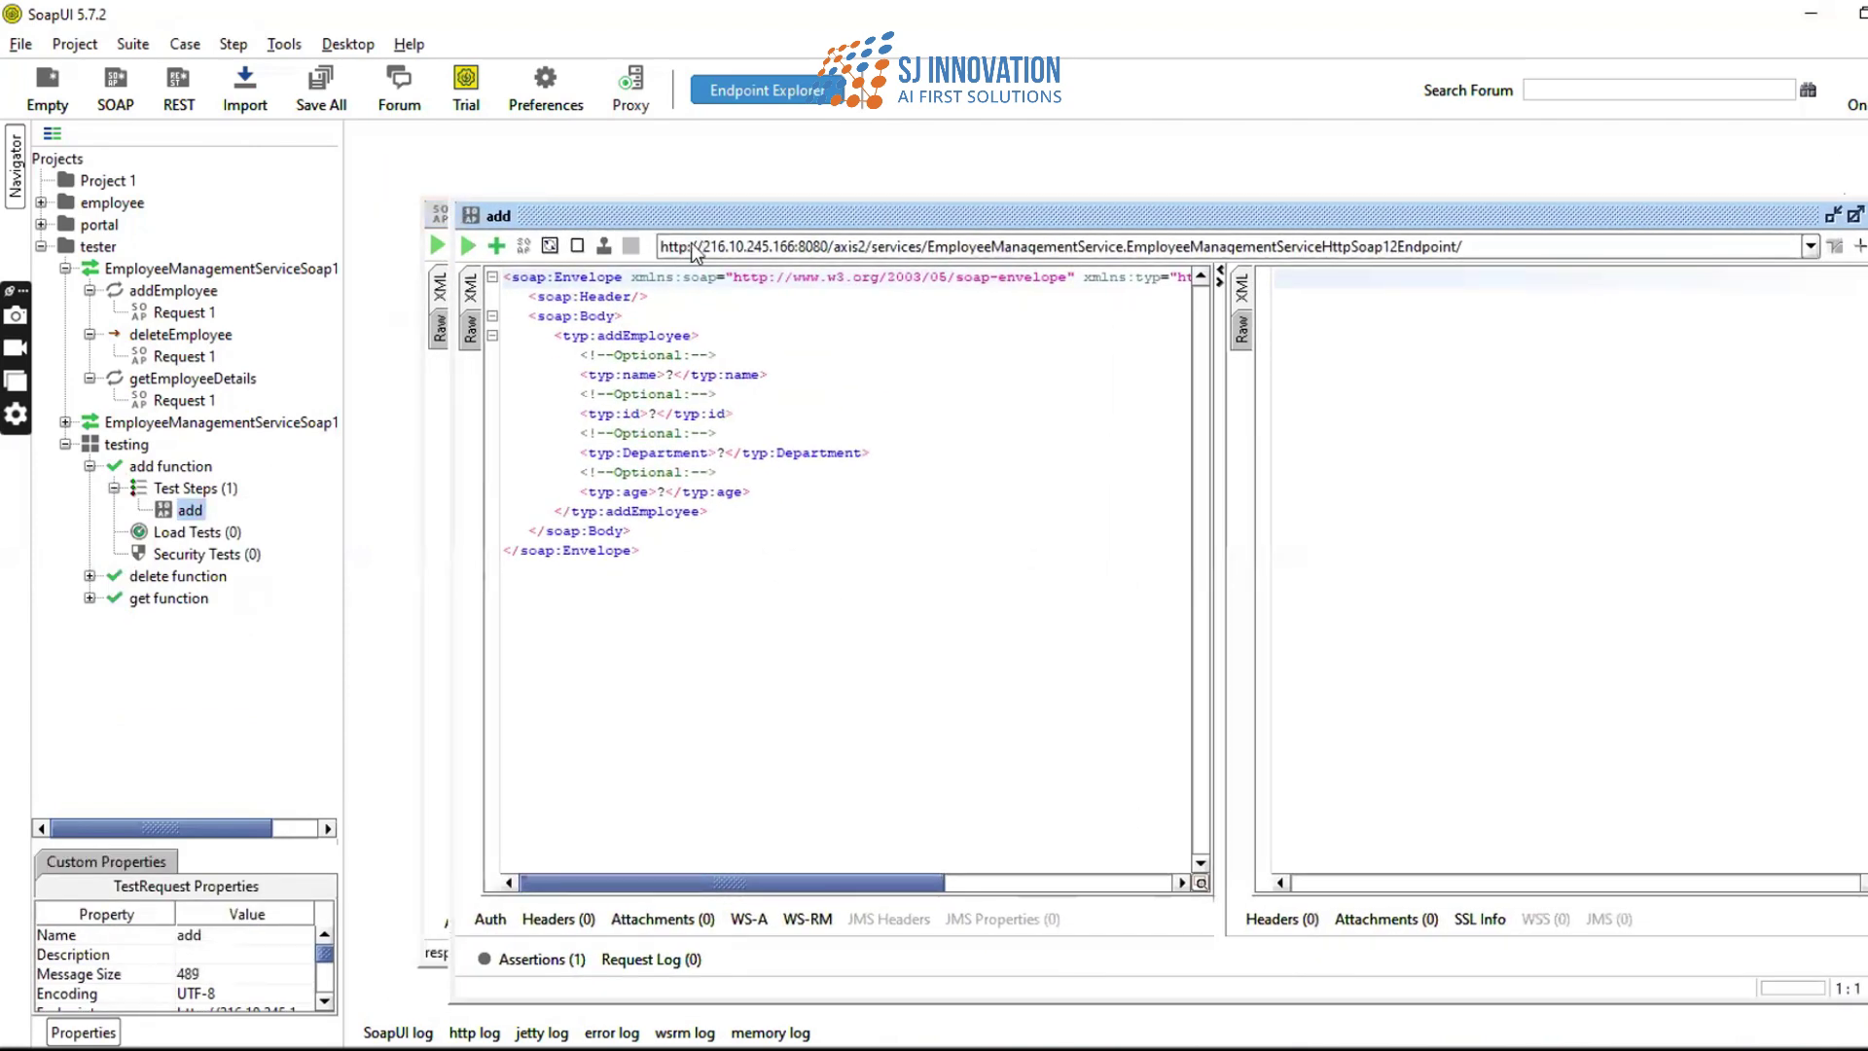
left_click_drag(690, 220, 684, 318)
left_click_drag(689, 218, 671, 119)
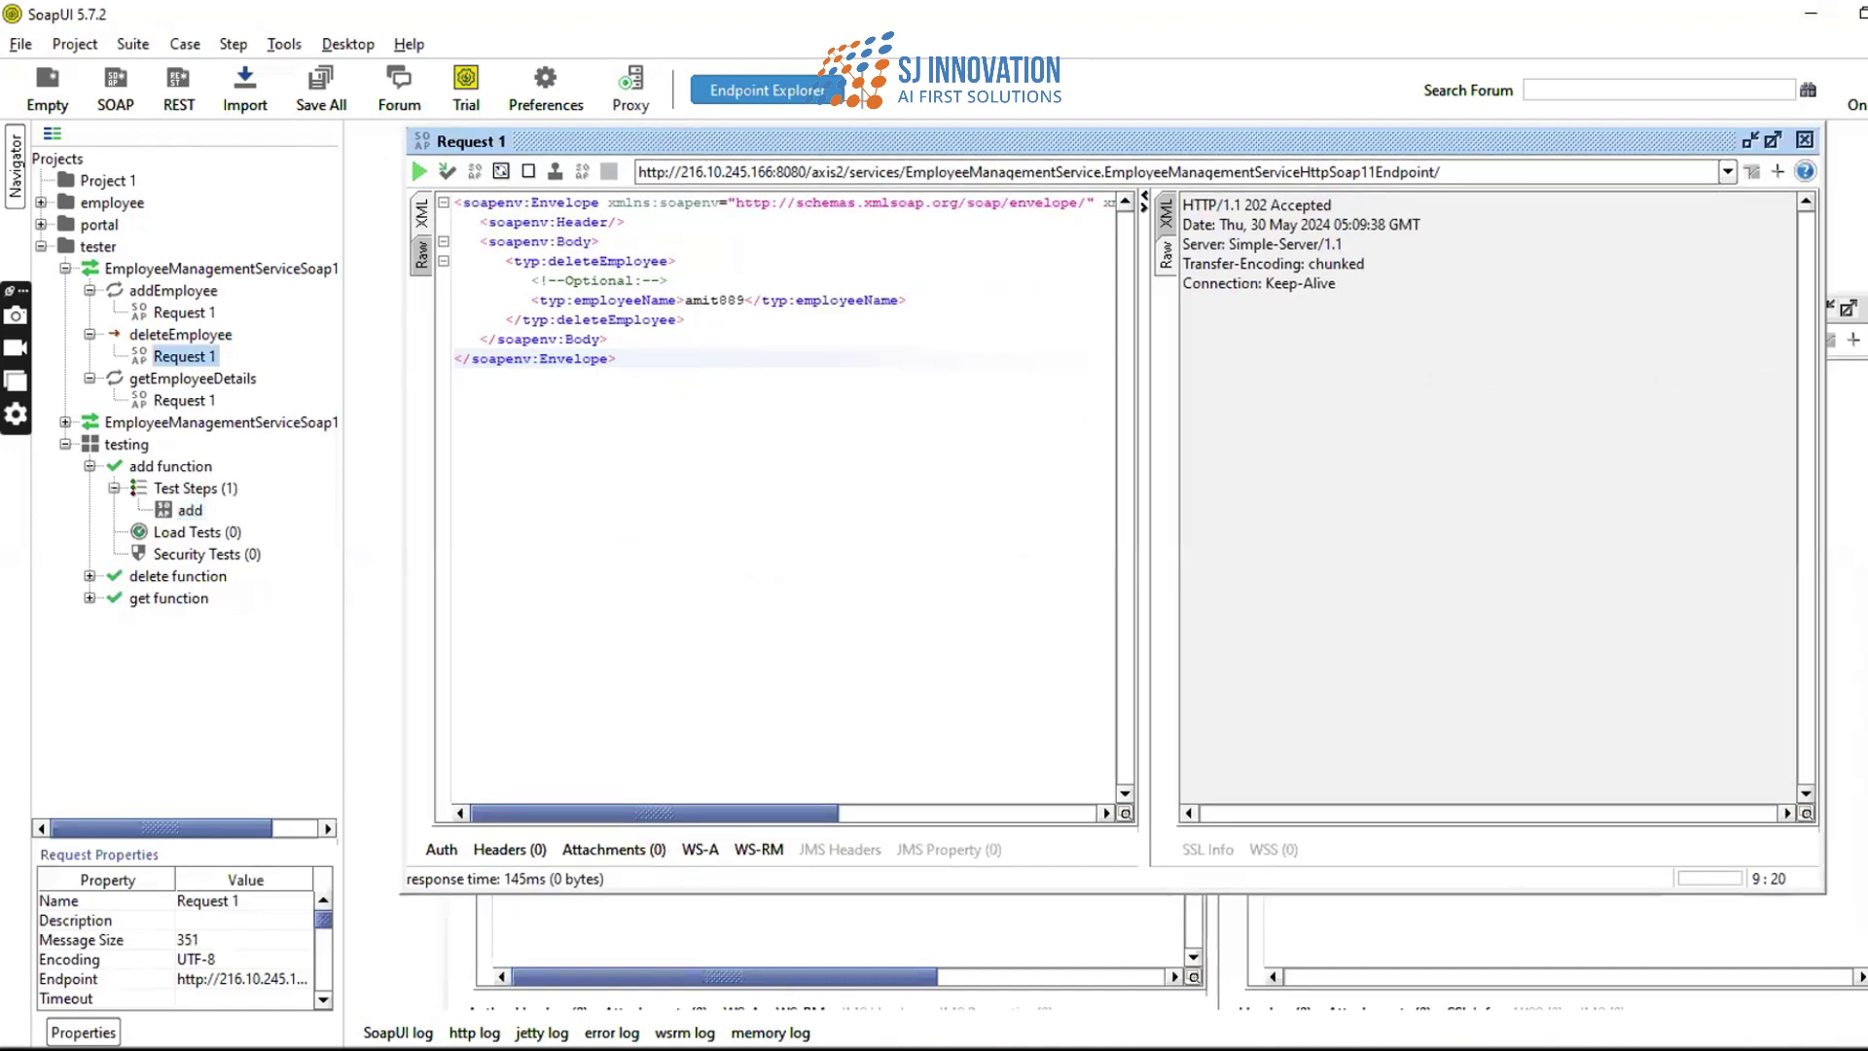
left_click(1804, 140)
left_click(1863, 310)
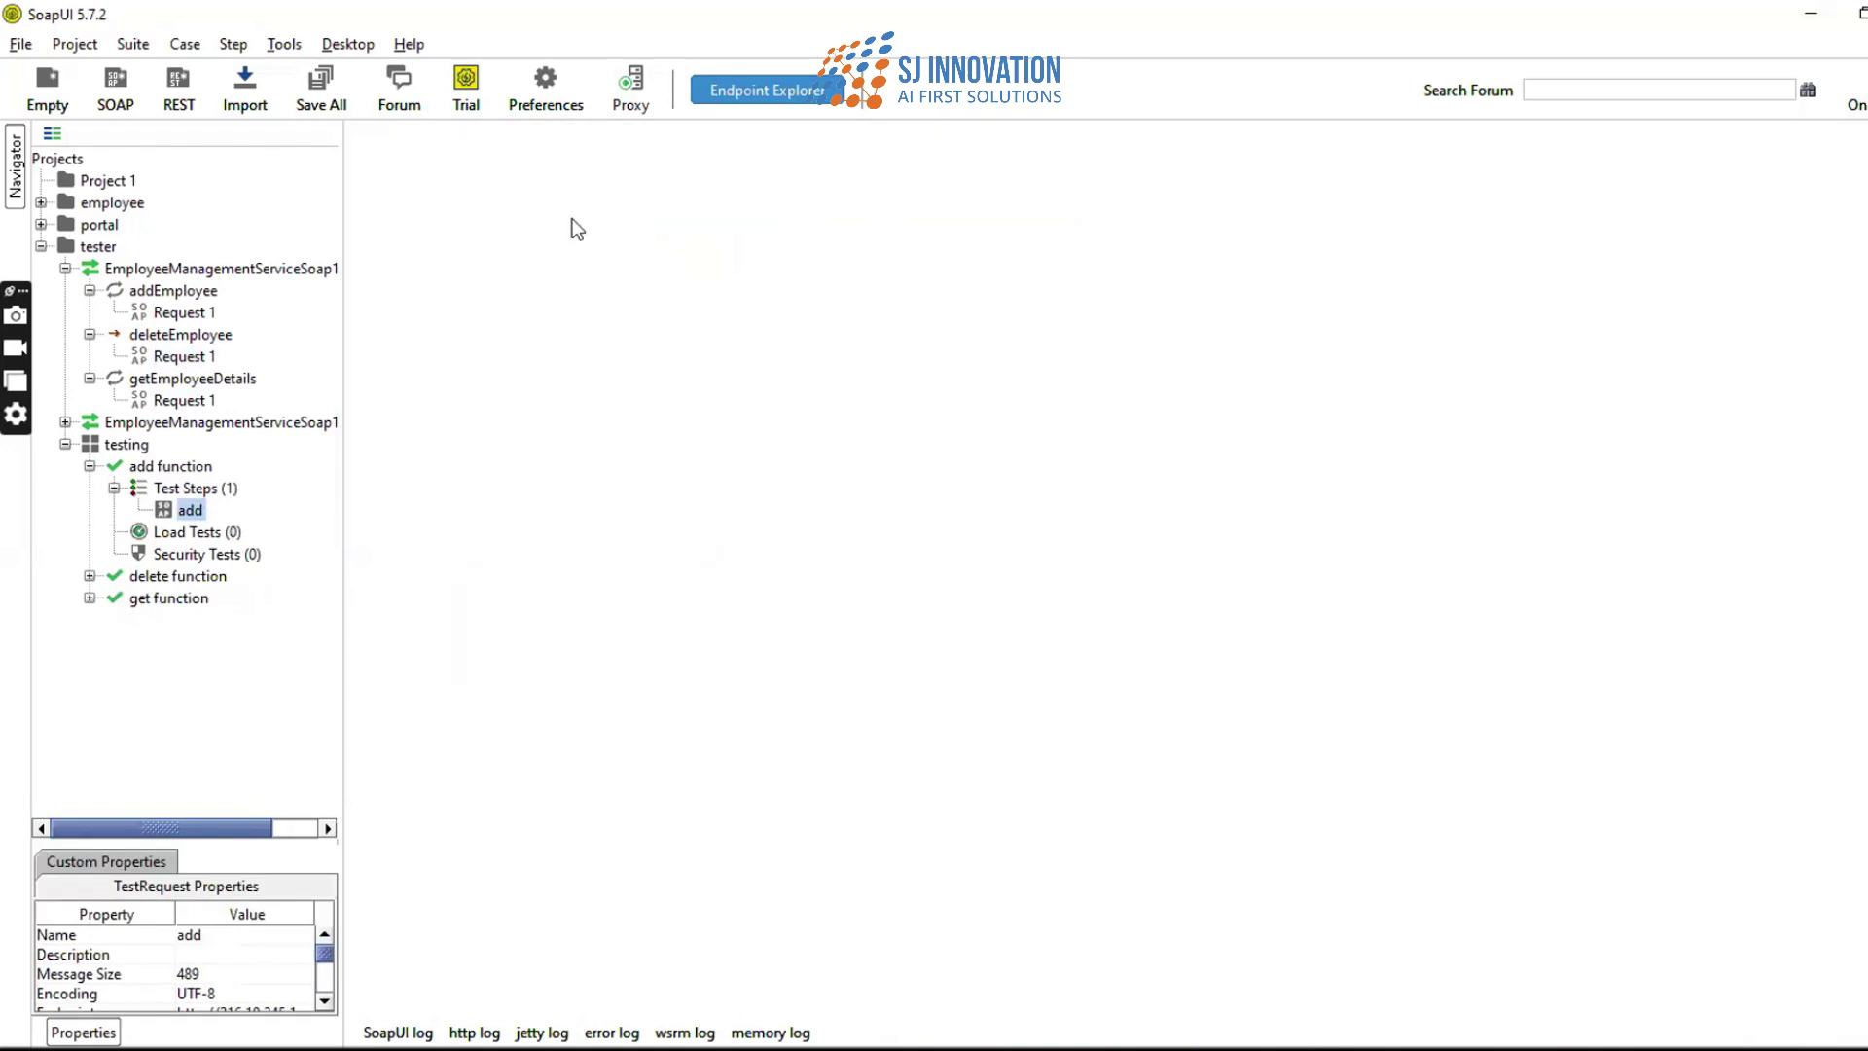
- Open the addEmployee Request 1 and the add test step, and place the add editor over the request window
double_click(163, 309)
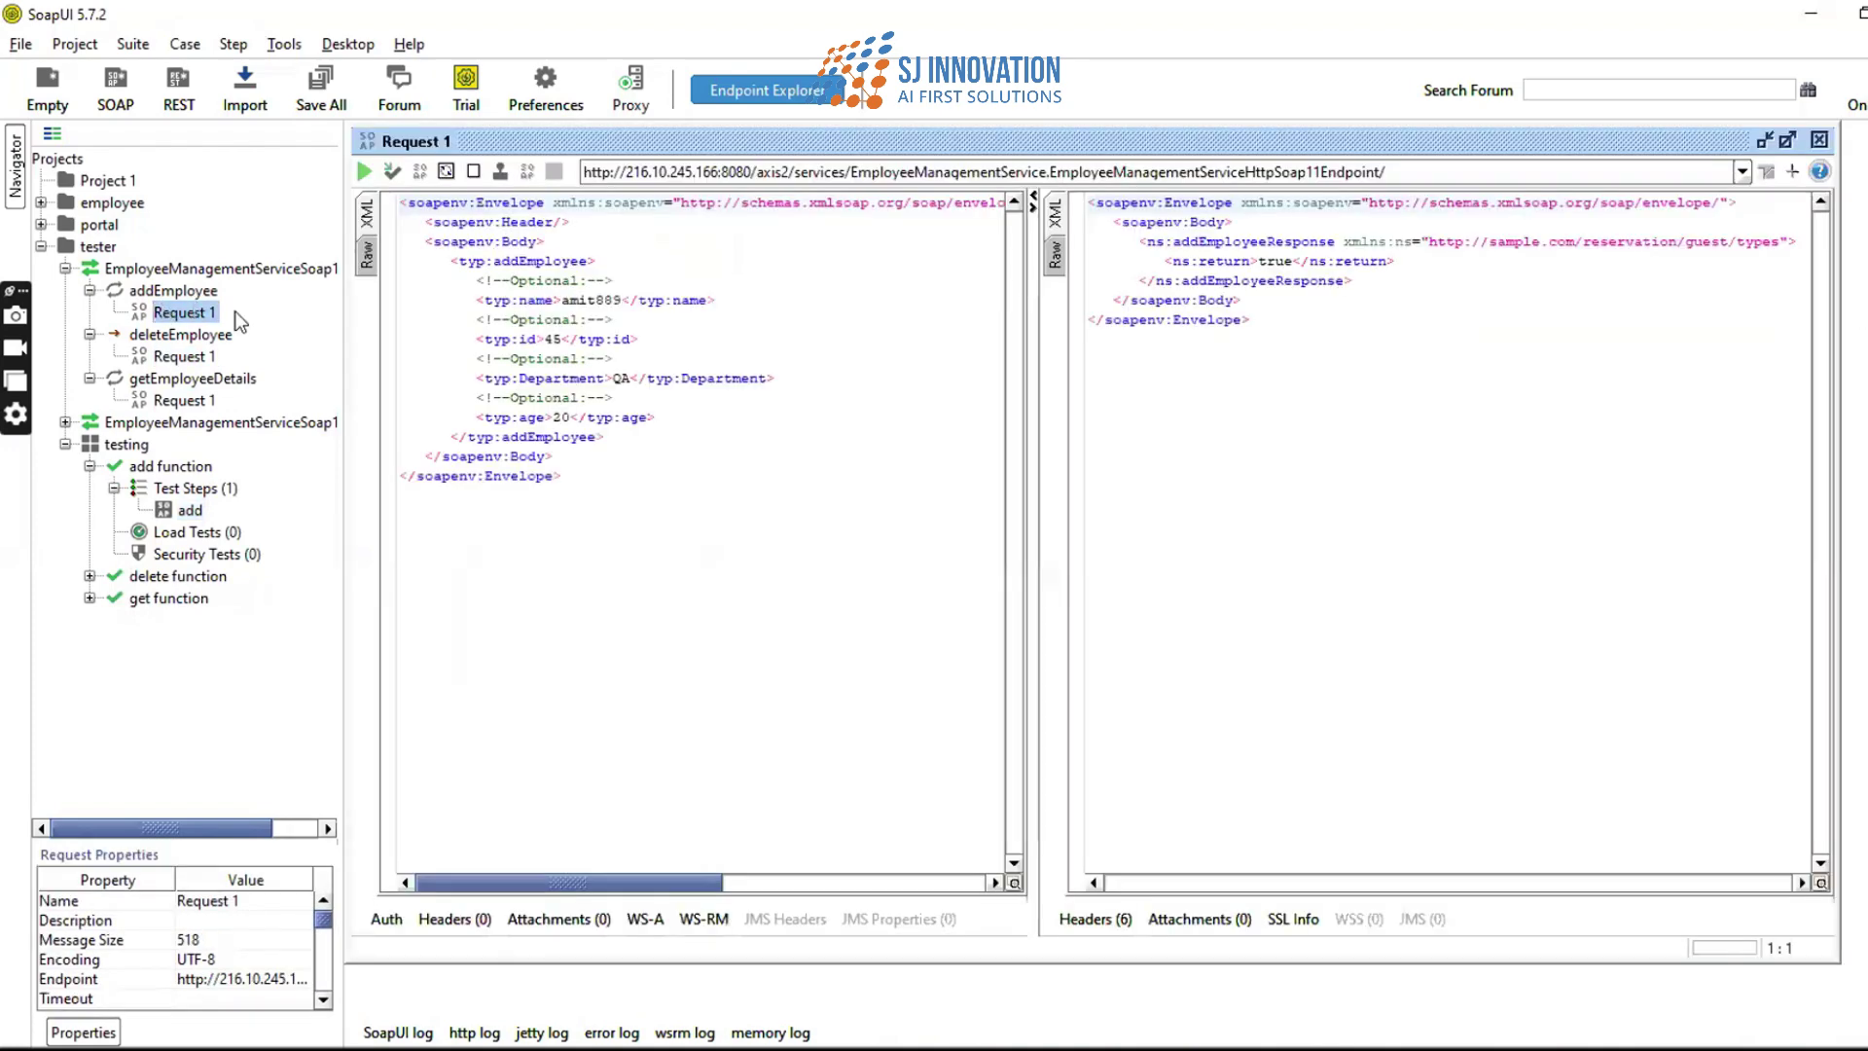
left_click(178, 509)
double_click(178, 510)
left_click_drag(634, 167, 751, 237)
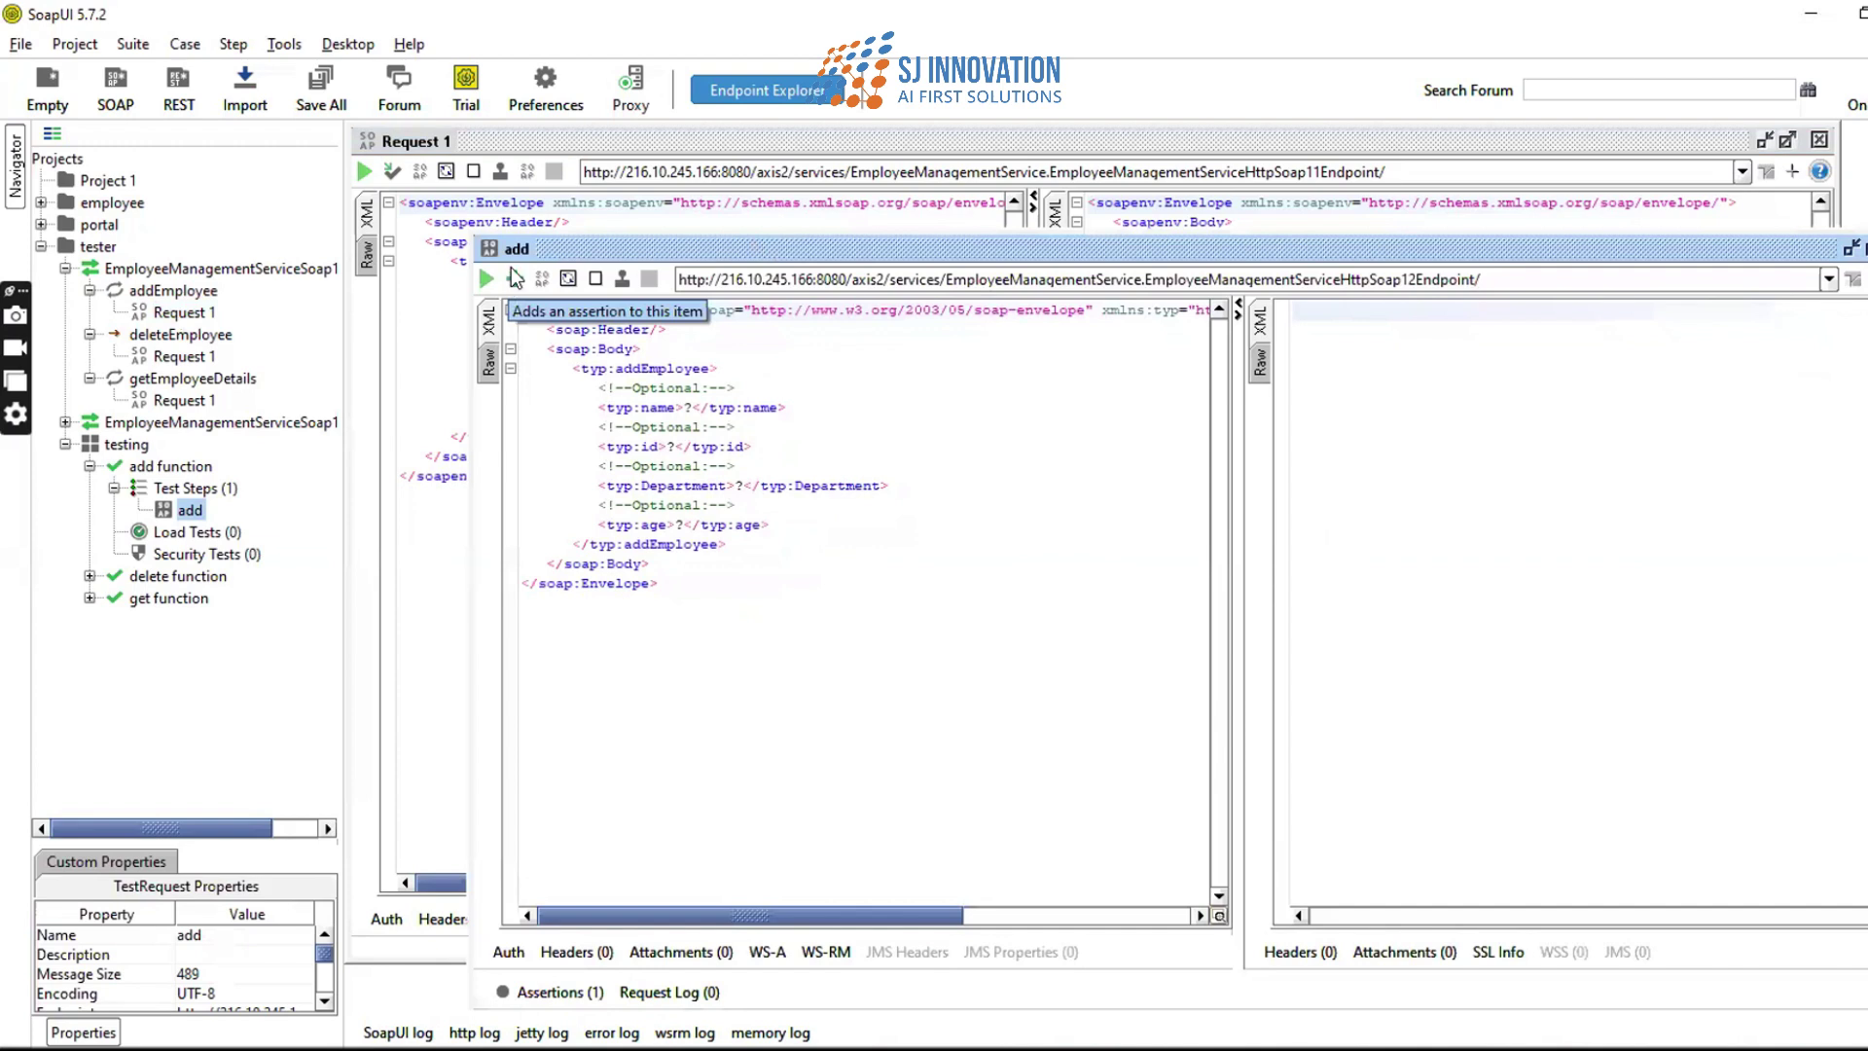
left_click_drag(533, 243, 501, 243)
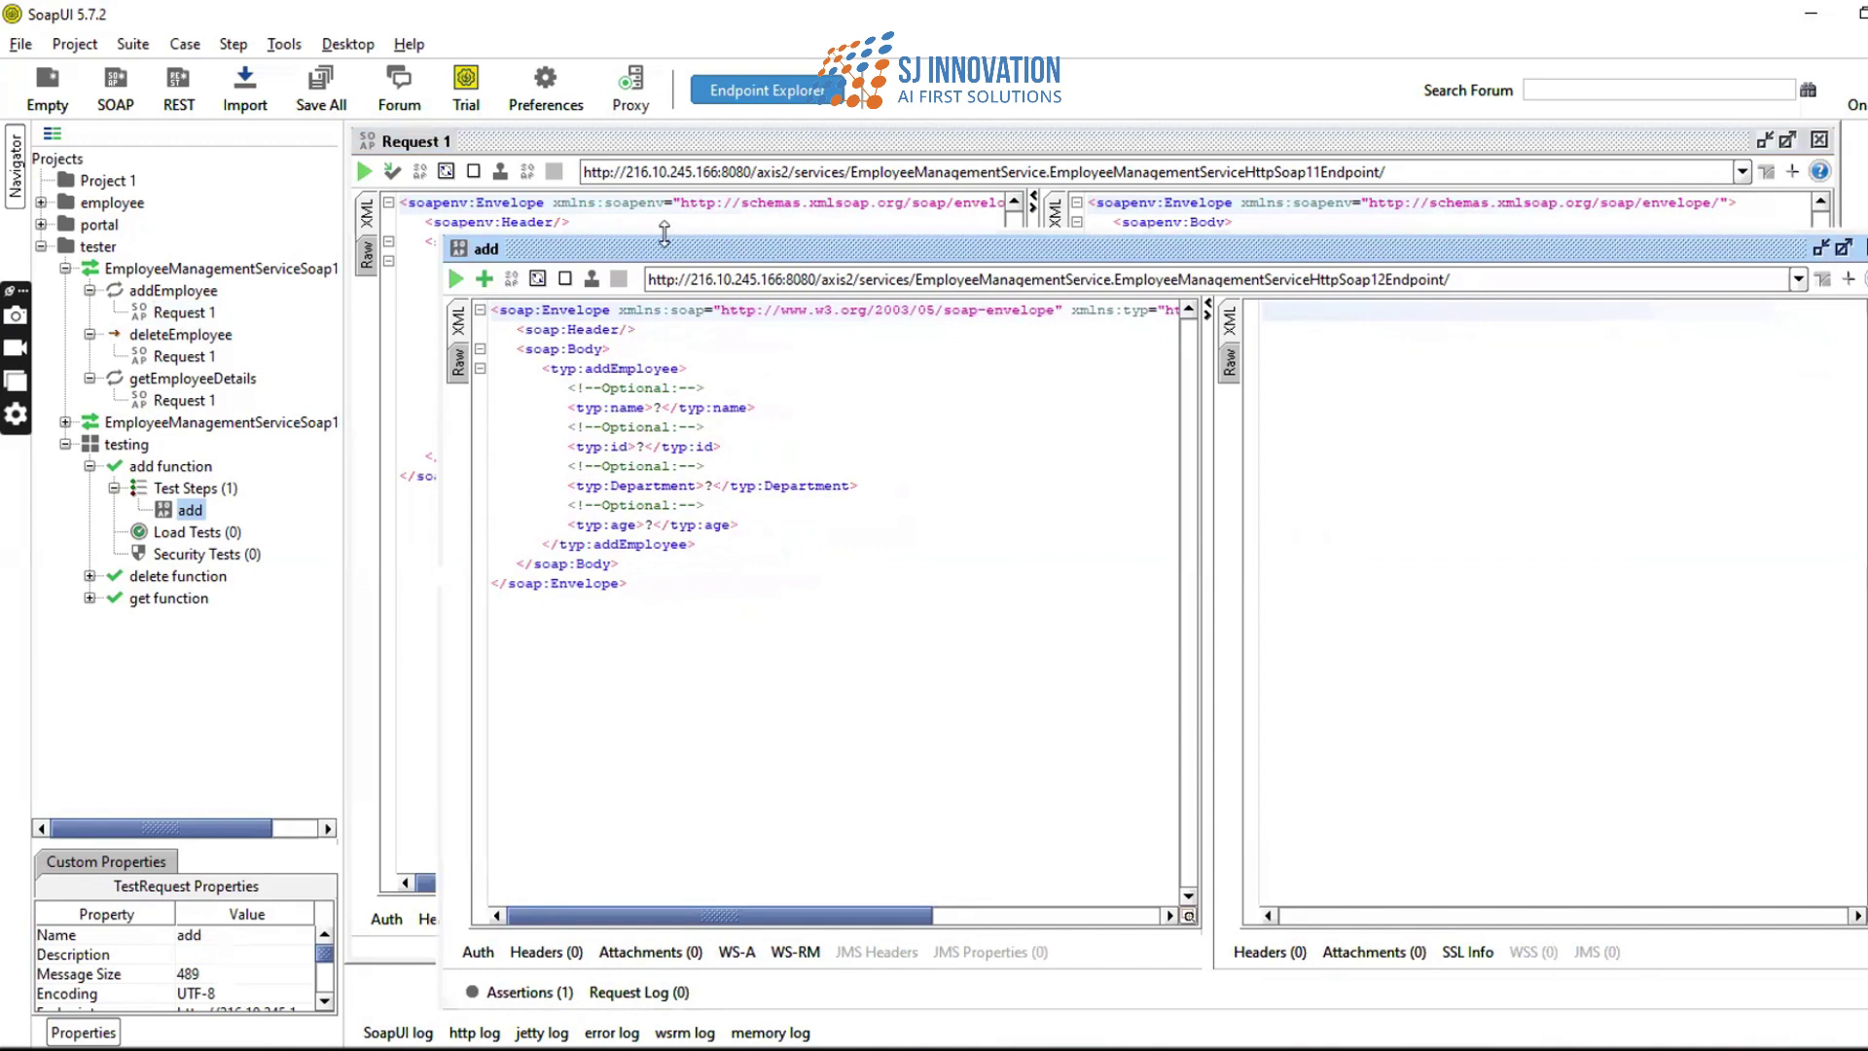
left_click_drag(674, 249, 596, 200)
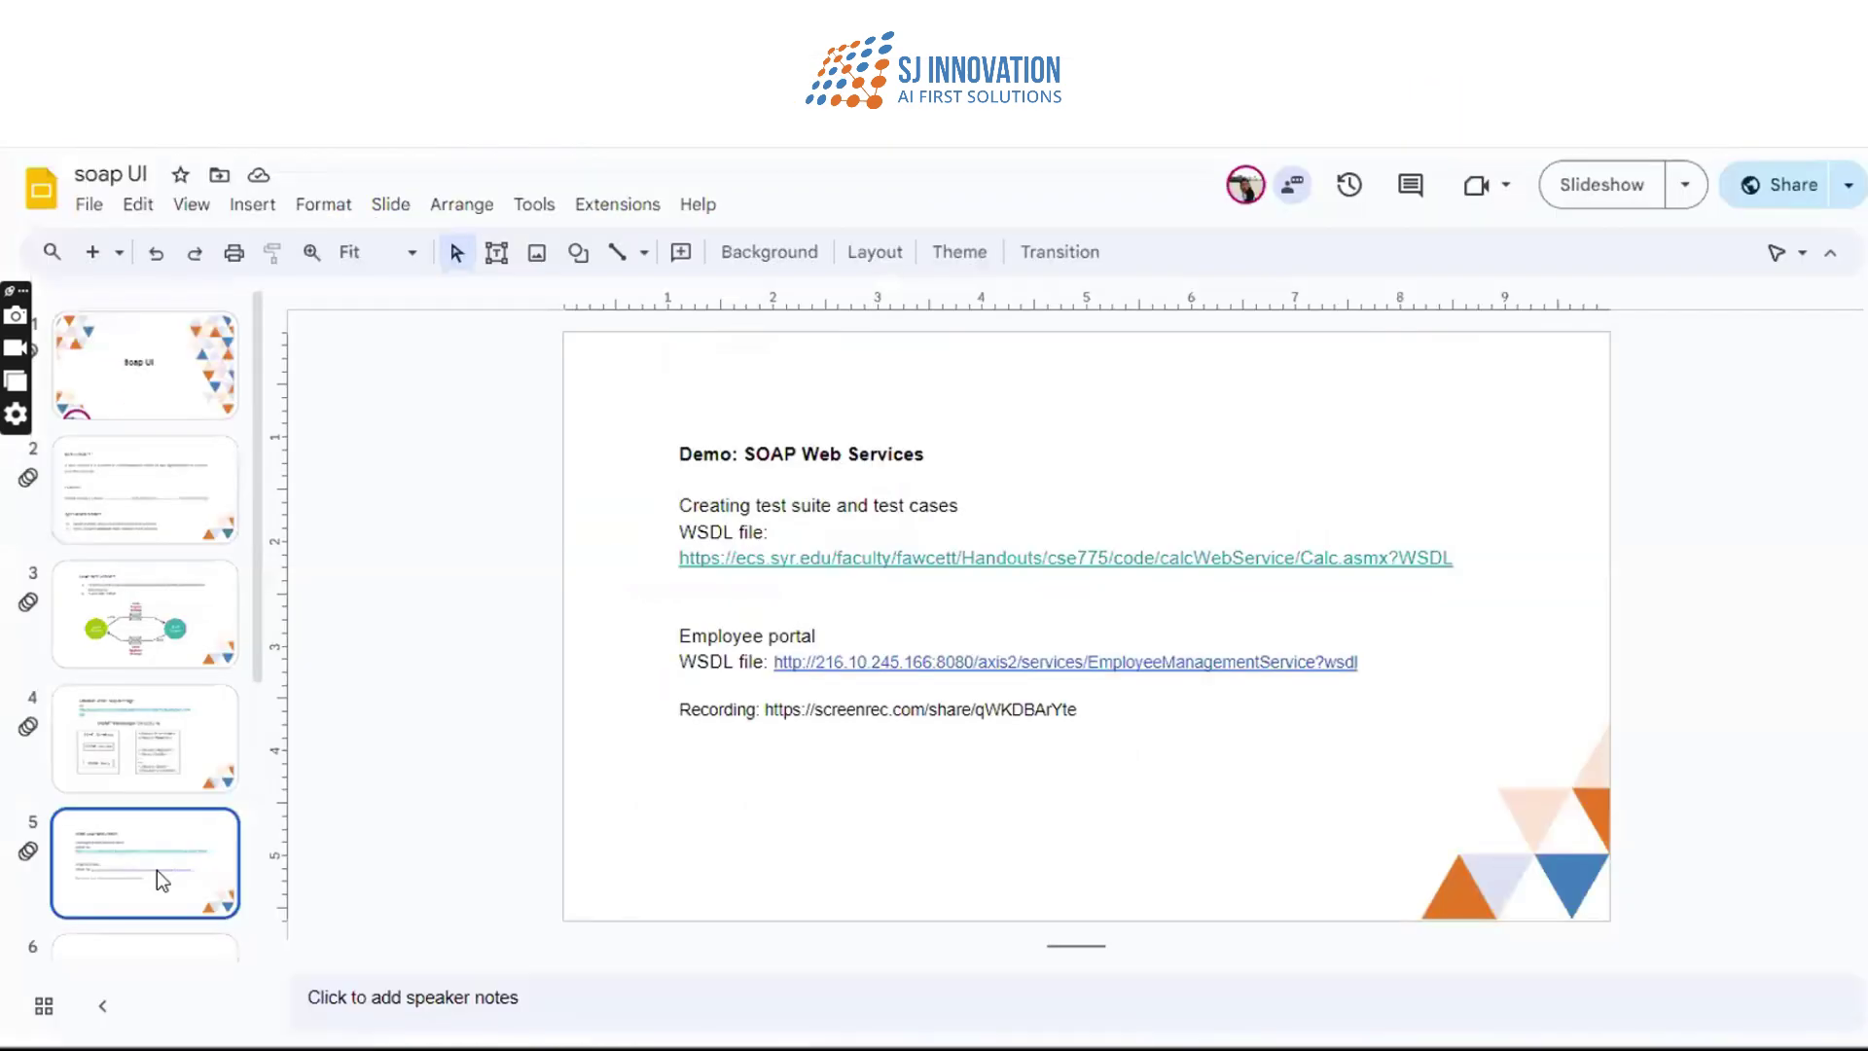
- Review the Assertion slide of the soap UI presentation in Google Slides and return to SoapUI
key("Down")
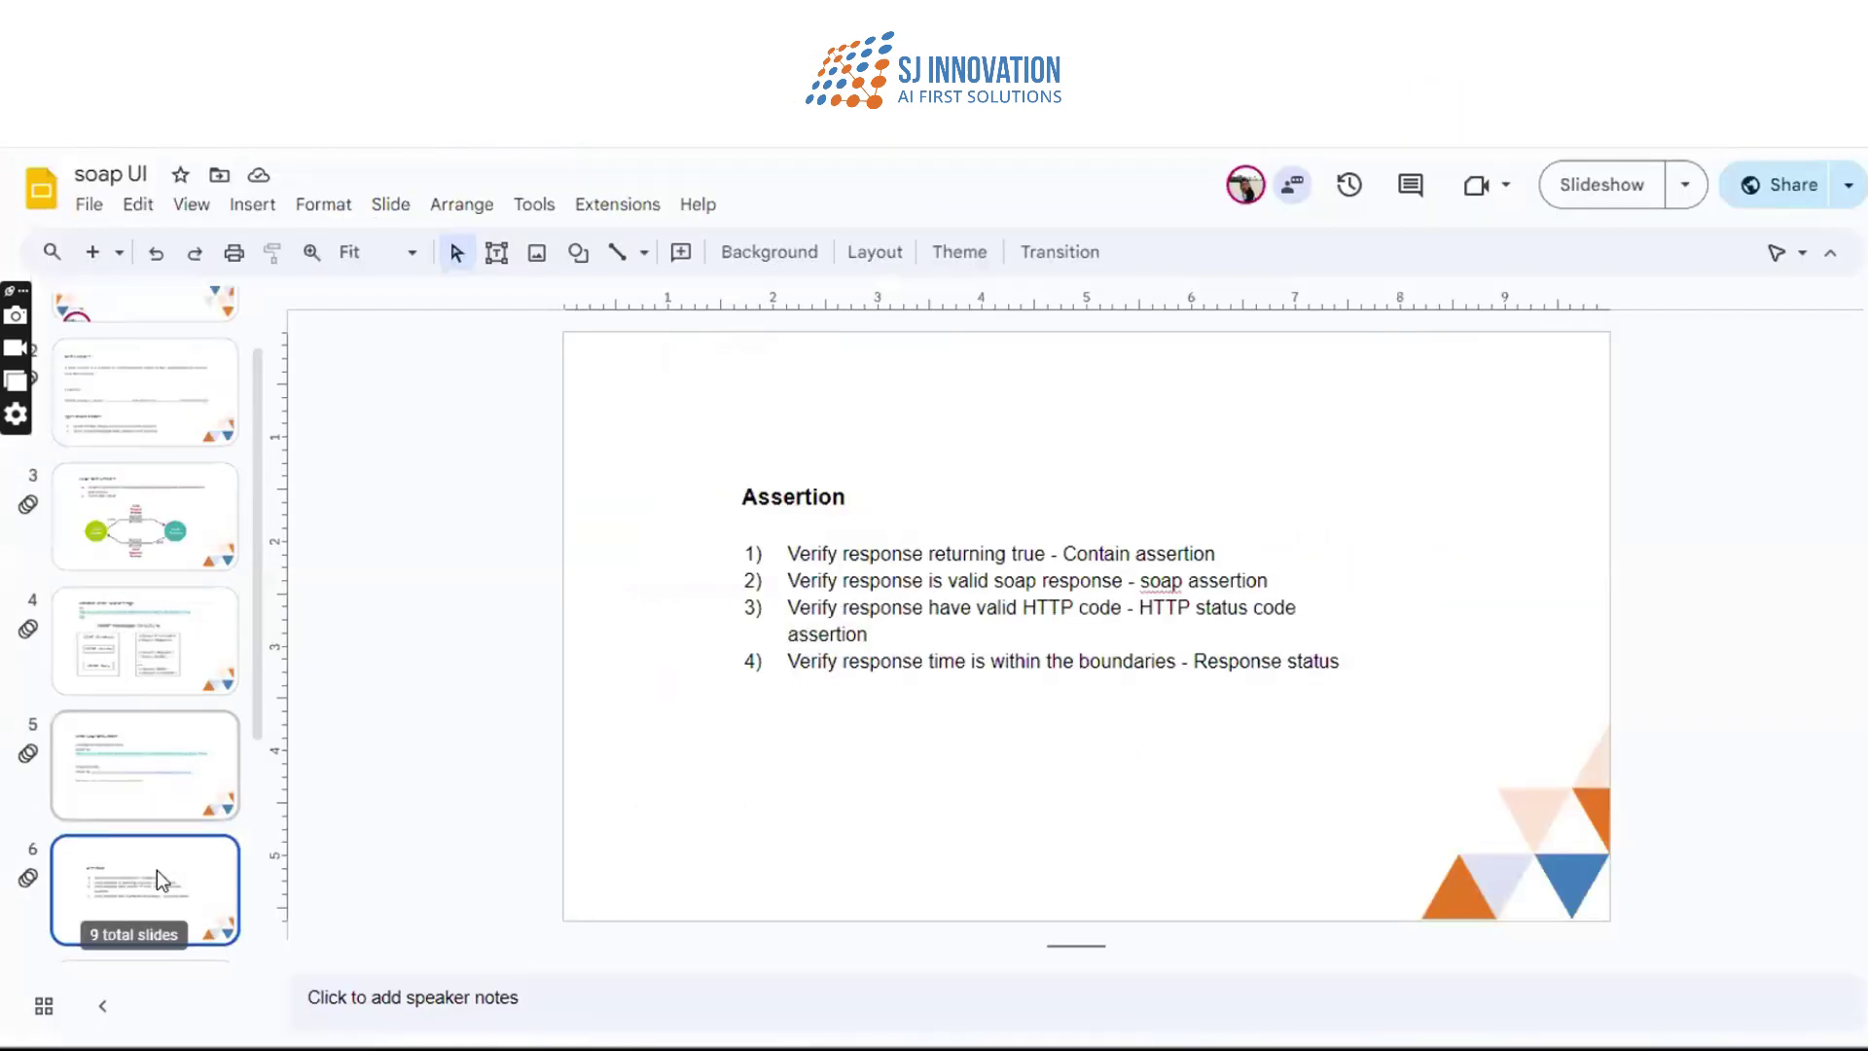
left_click(825, 748)
left_click(1415, 561)
left_click(1255, 1049)
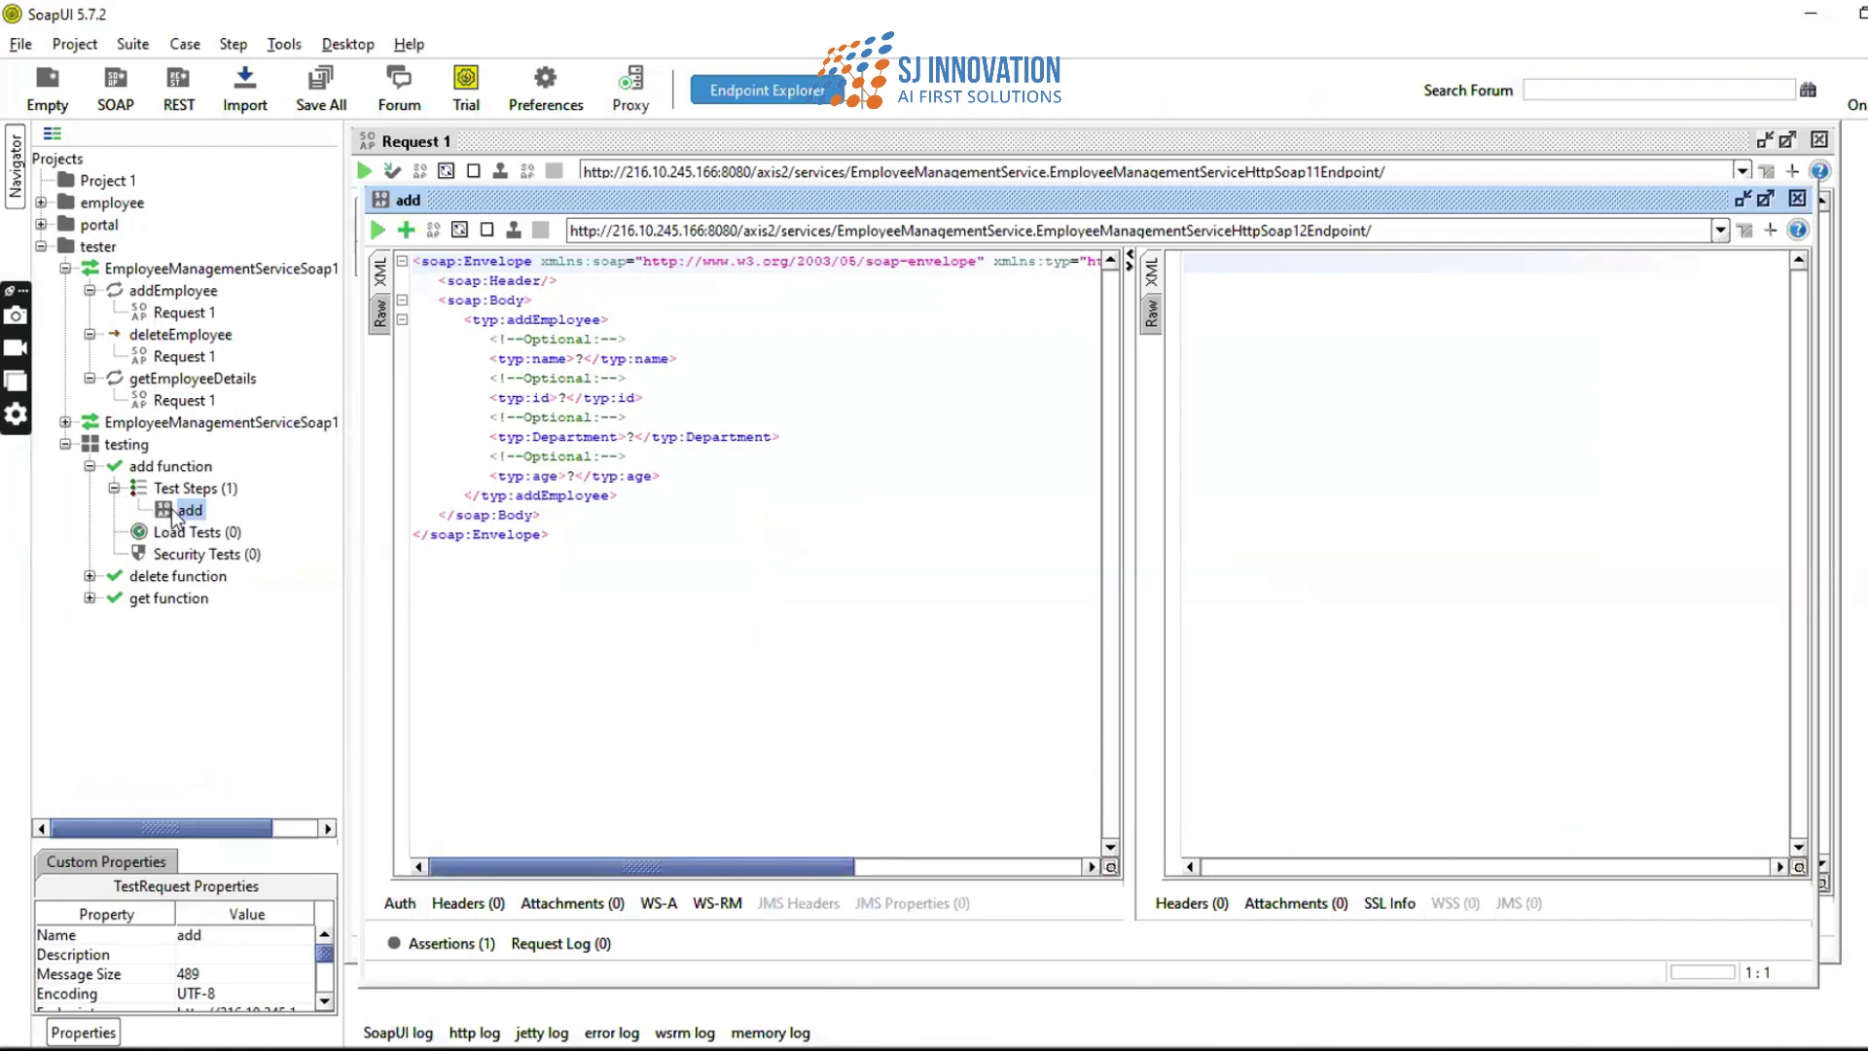
- Fill in the add step's request with an employee name and ID, department HR and age 20
left_click(839, 475)
left_click(578, 359)
double_click(578, 359)
type("rahul")
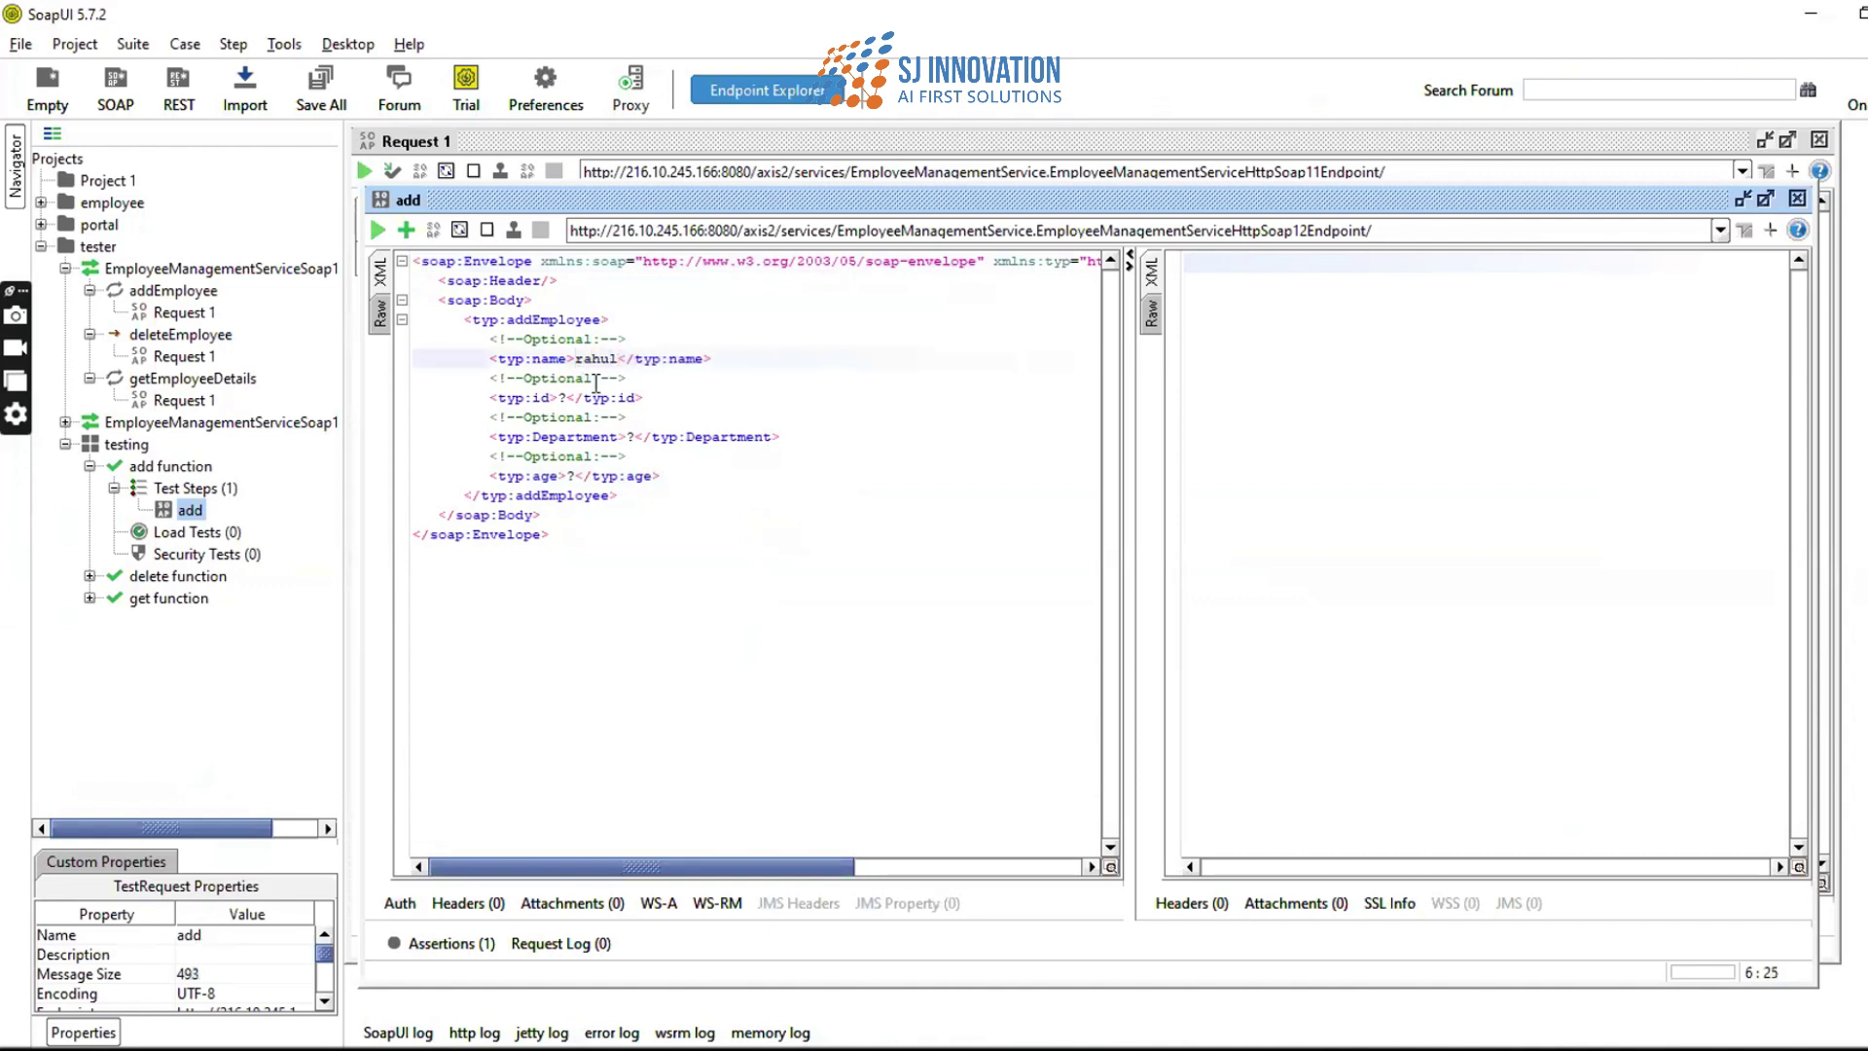
type("888")
left_click_drag(561, 398, 574, 399)
type("100")
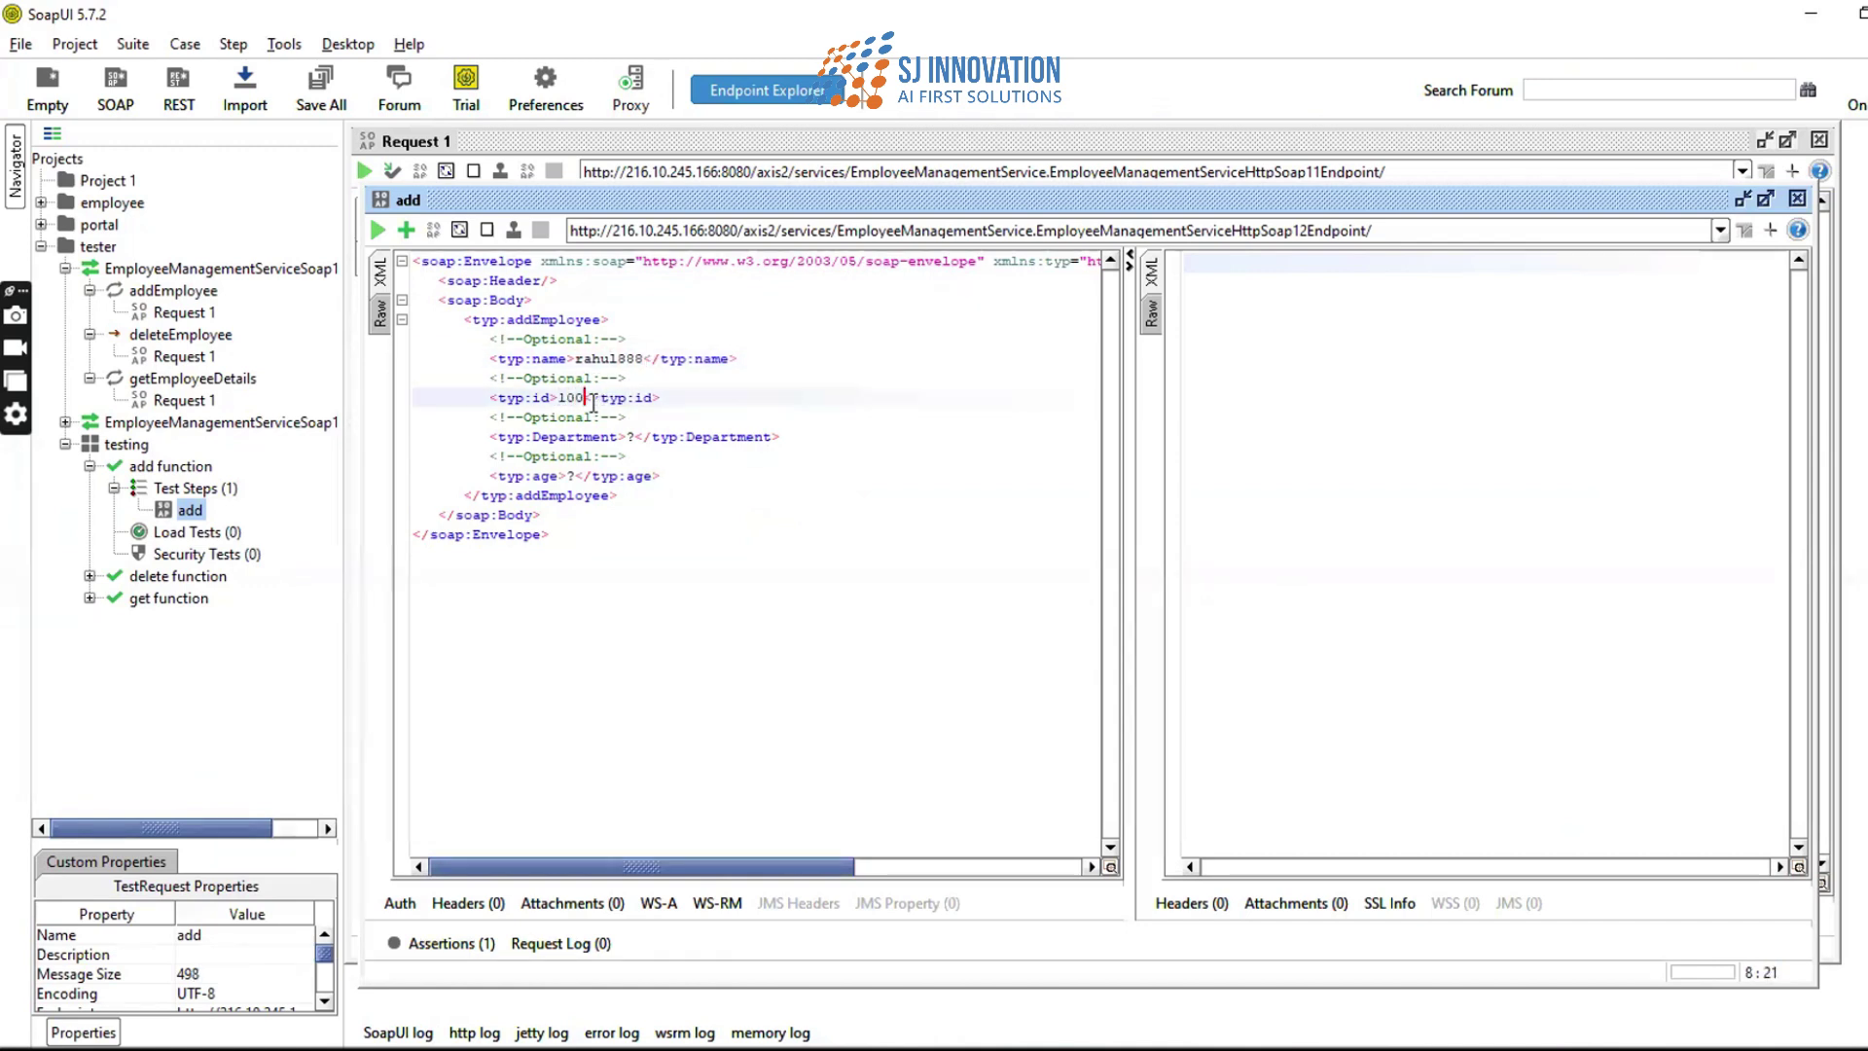
double_click(629, 437)
type("HR")
double_click(570, 476)
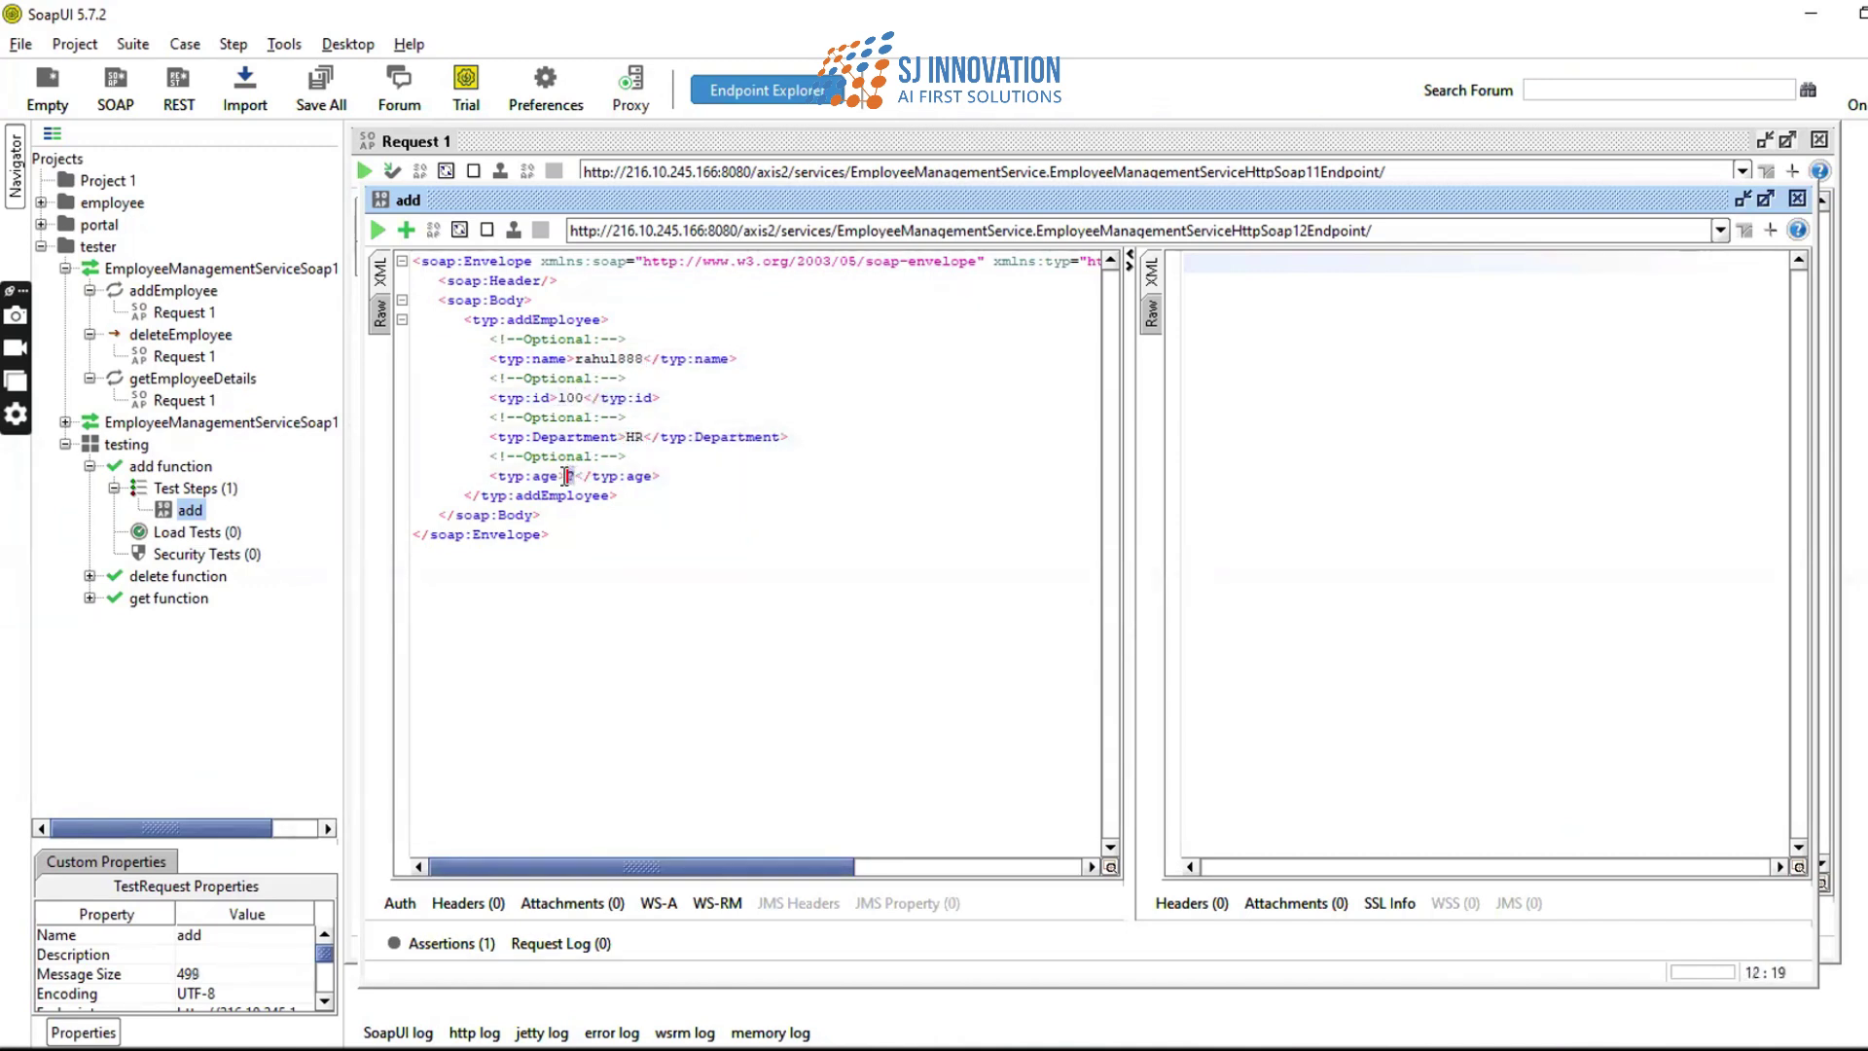
type("20")
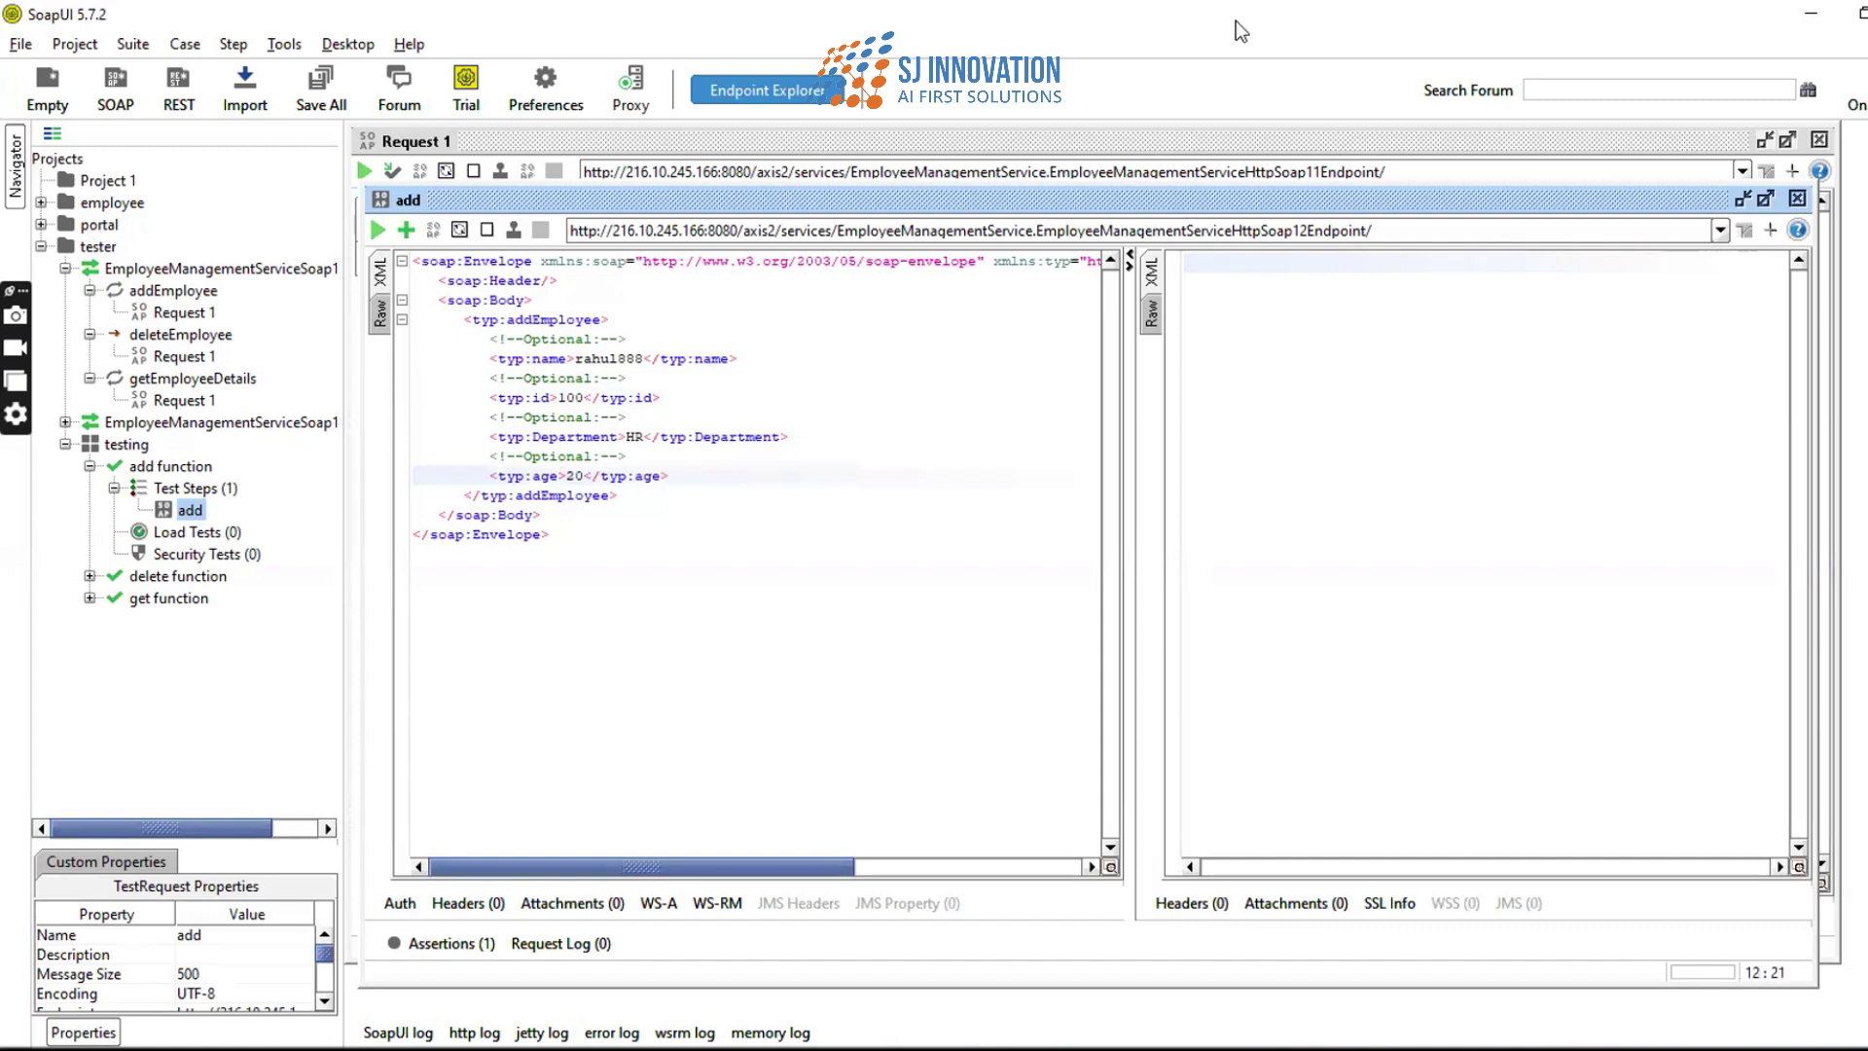
- Run the add request and highlight the return value in the XML view of its response
left_click(379, 229)
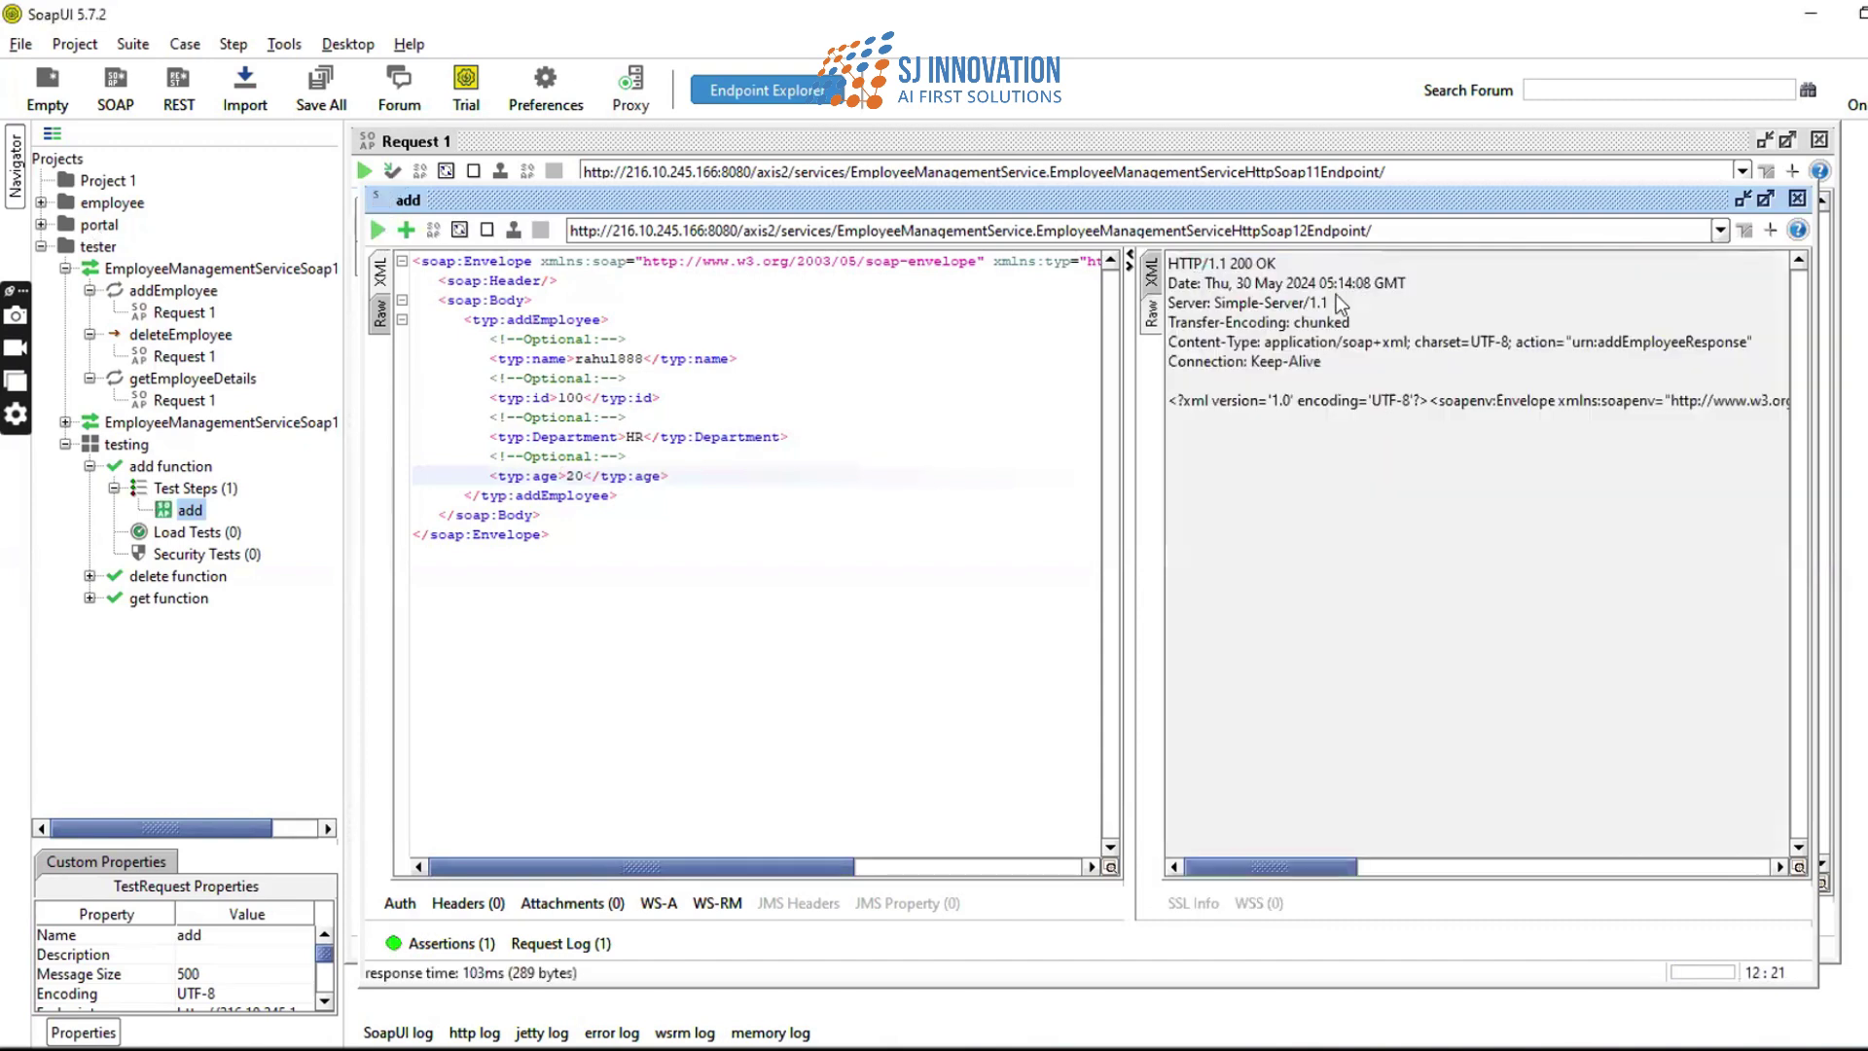
left_click(1154, 273)
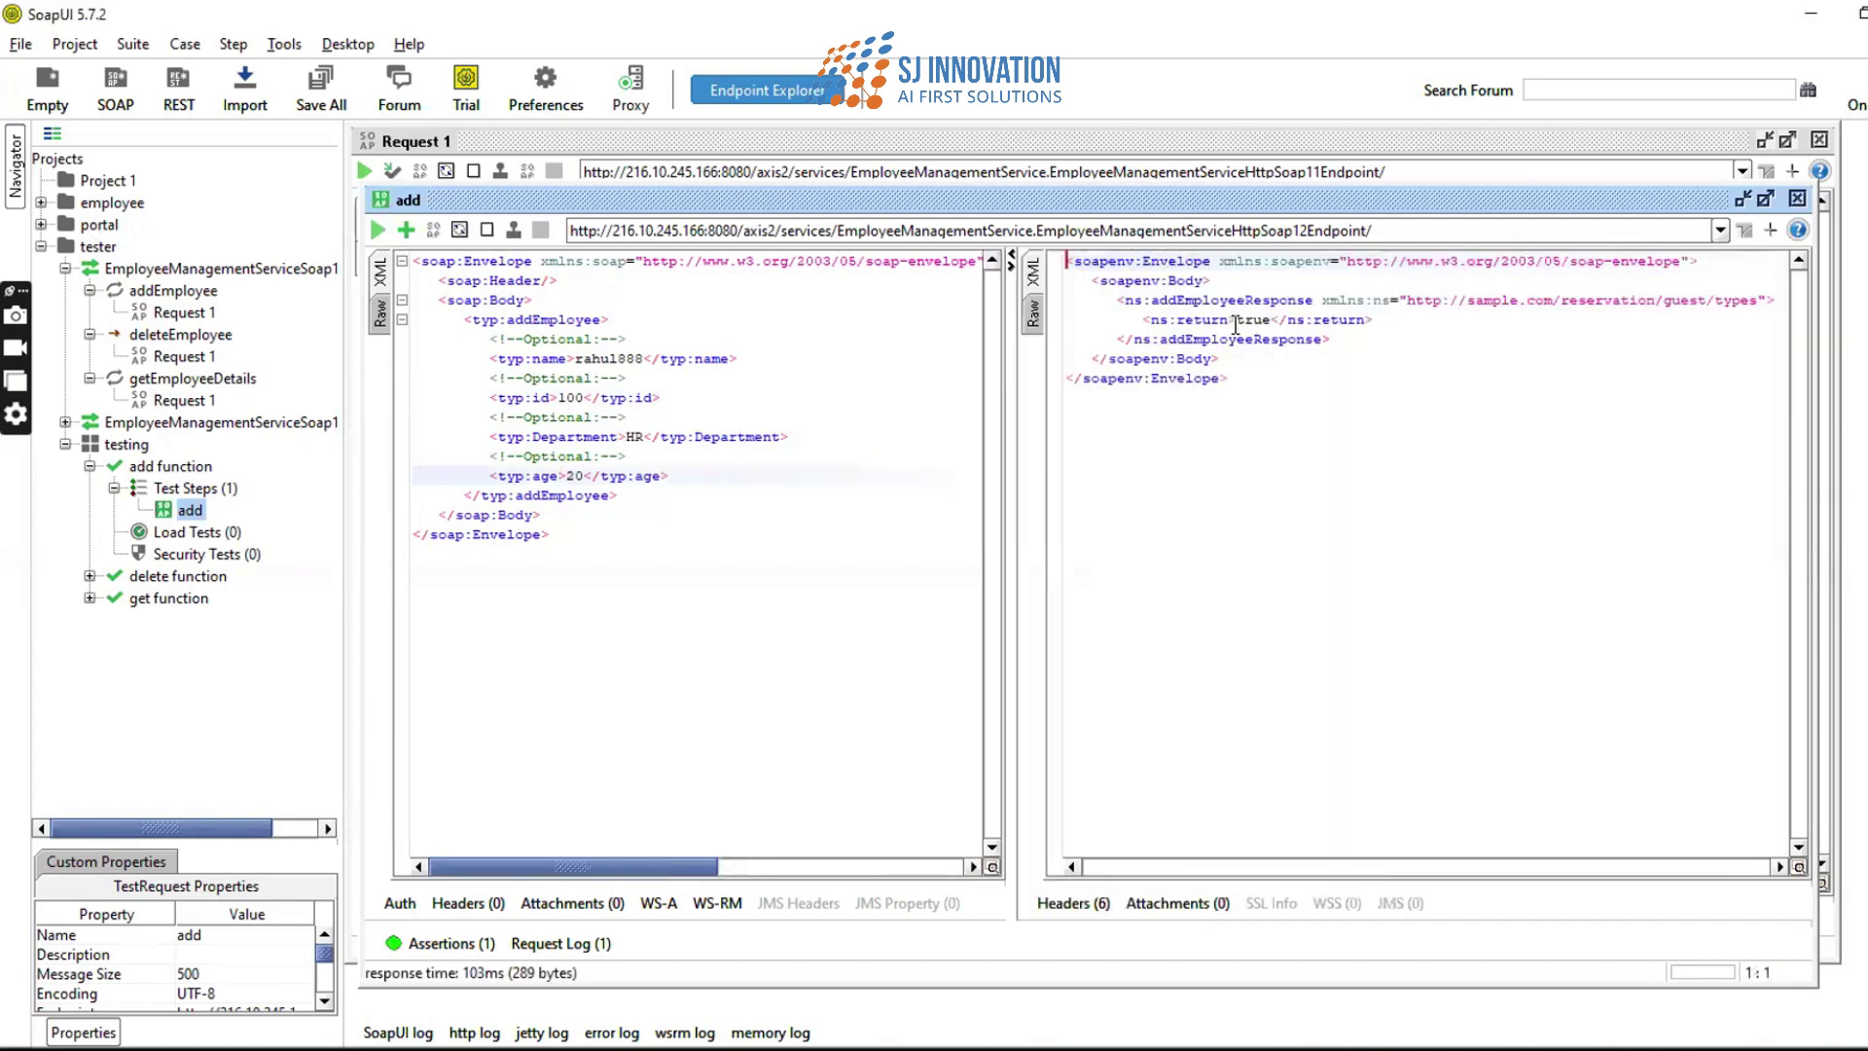
left_click_drag(1237, 321, 1265, 322)
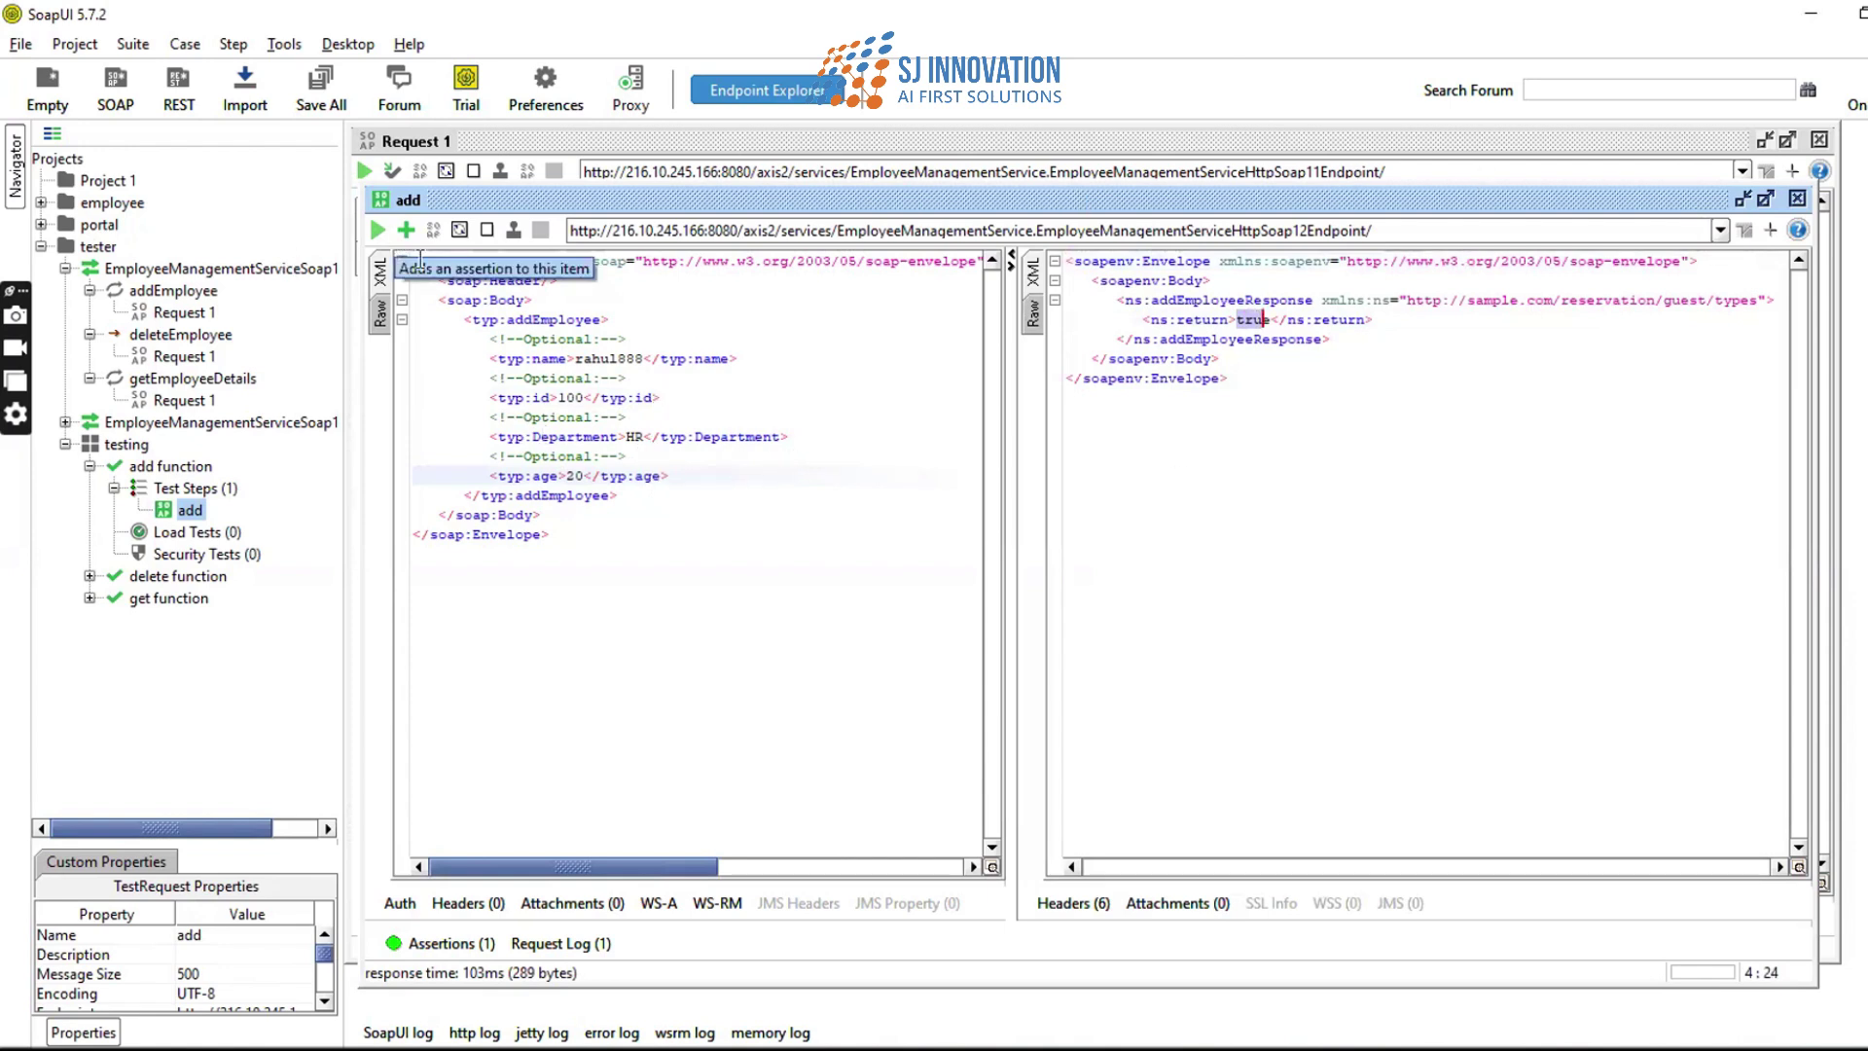
- Consult the Assertion slide in Google Slides, then add a Contains assertion with the content "true" to the add step in SoapUI
key("alt+Tab")
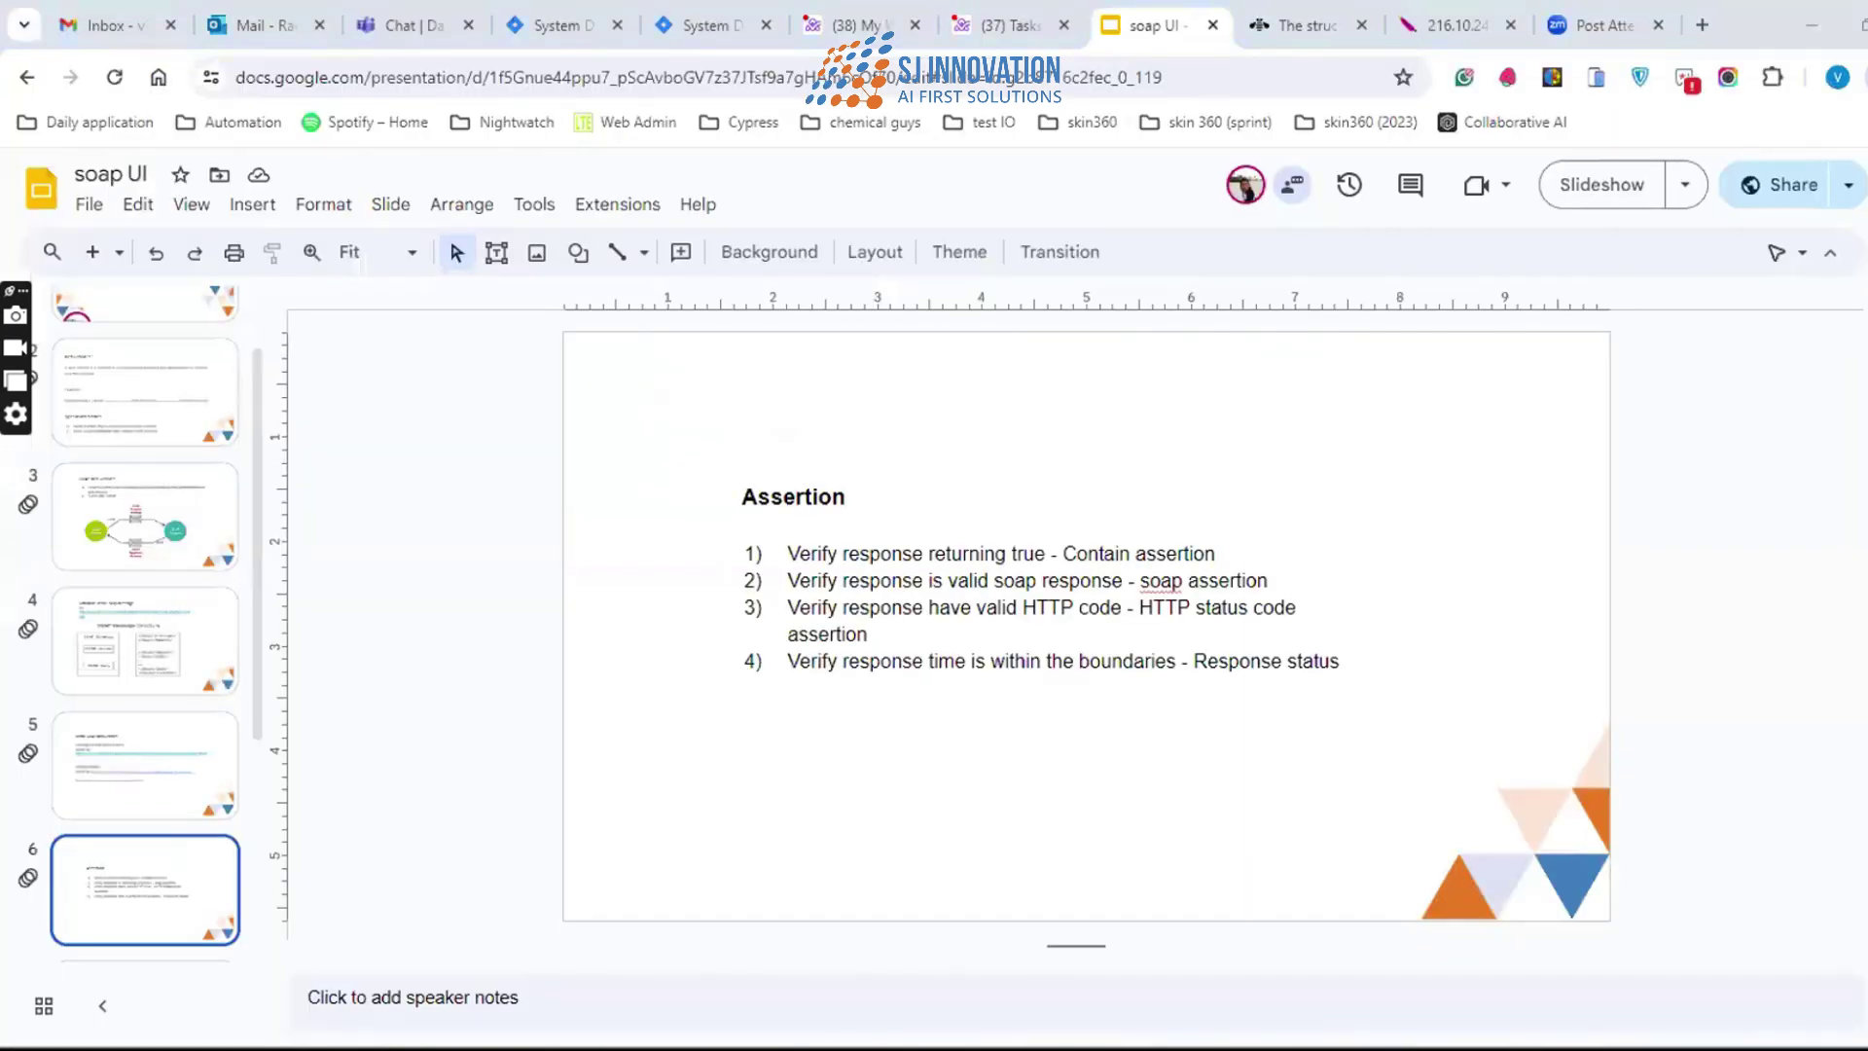
key("alt+Tab")
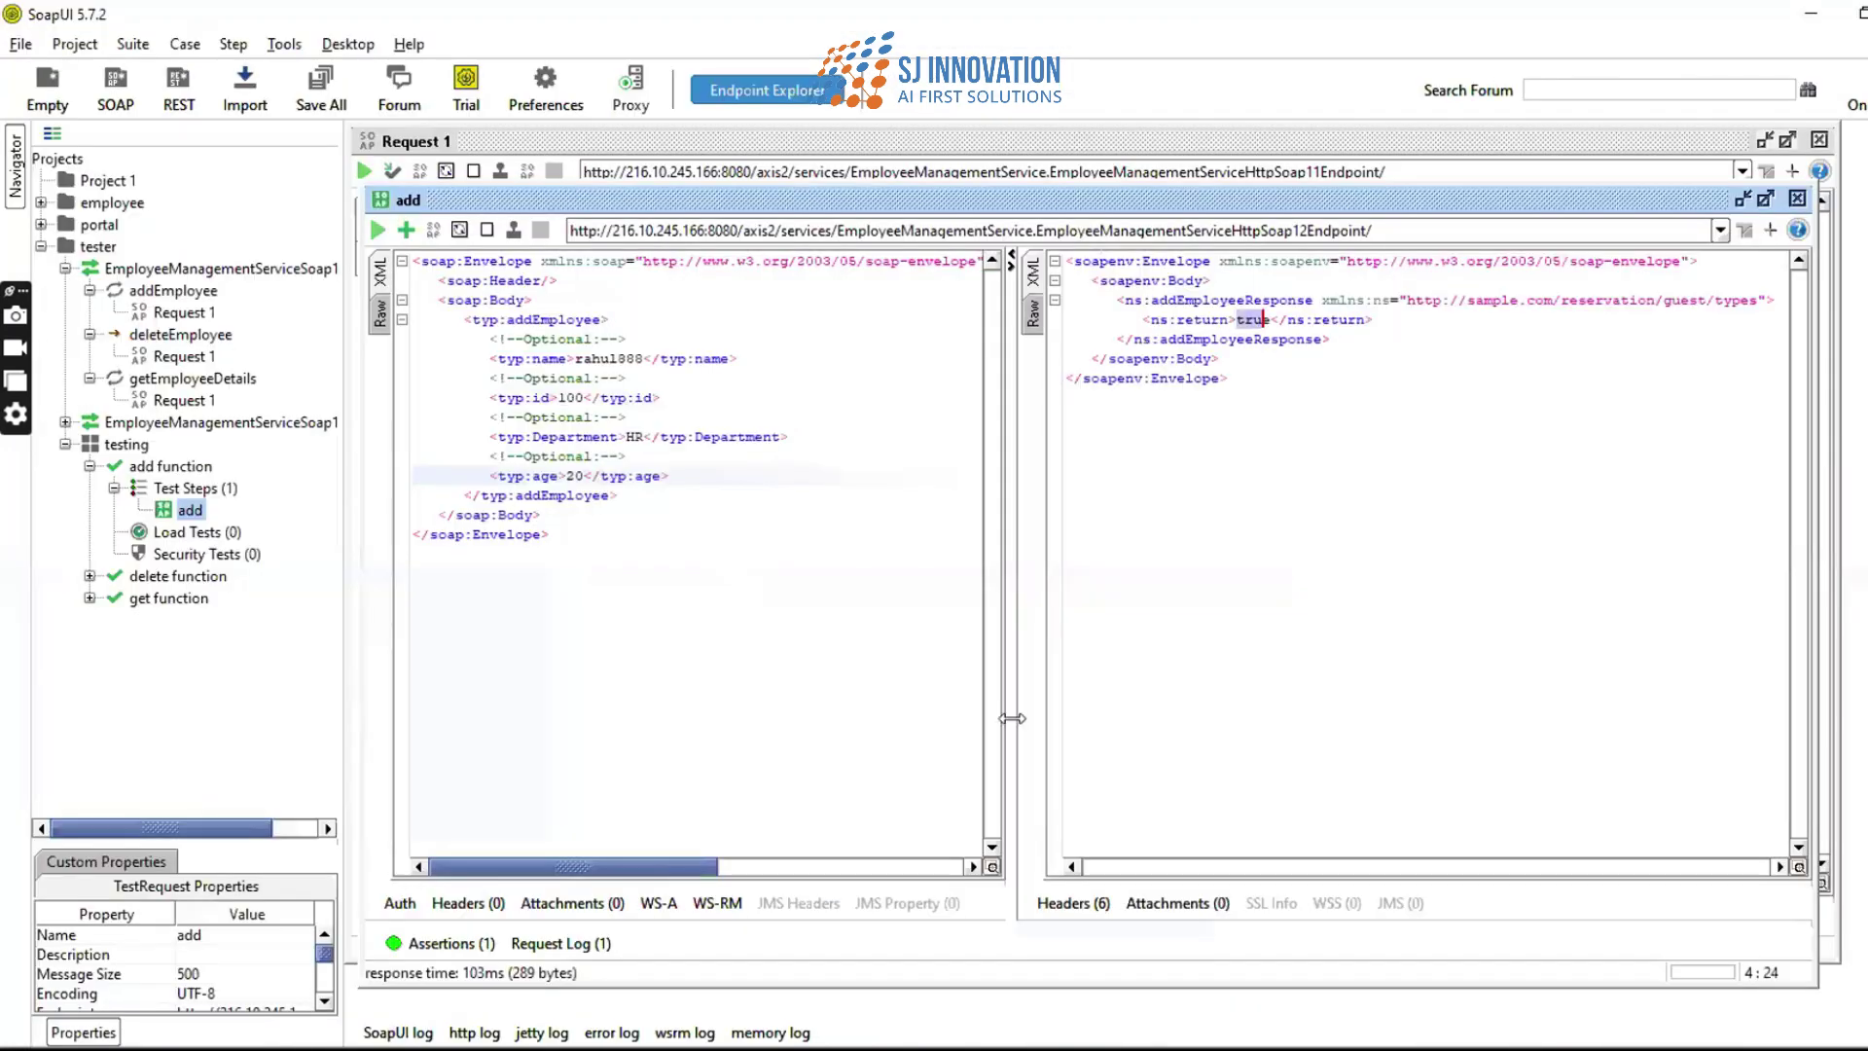
left_click(404, 229)
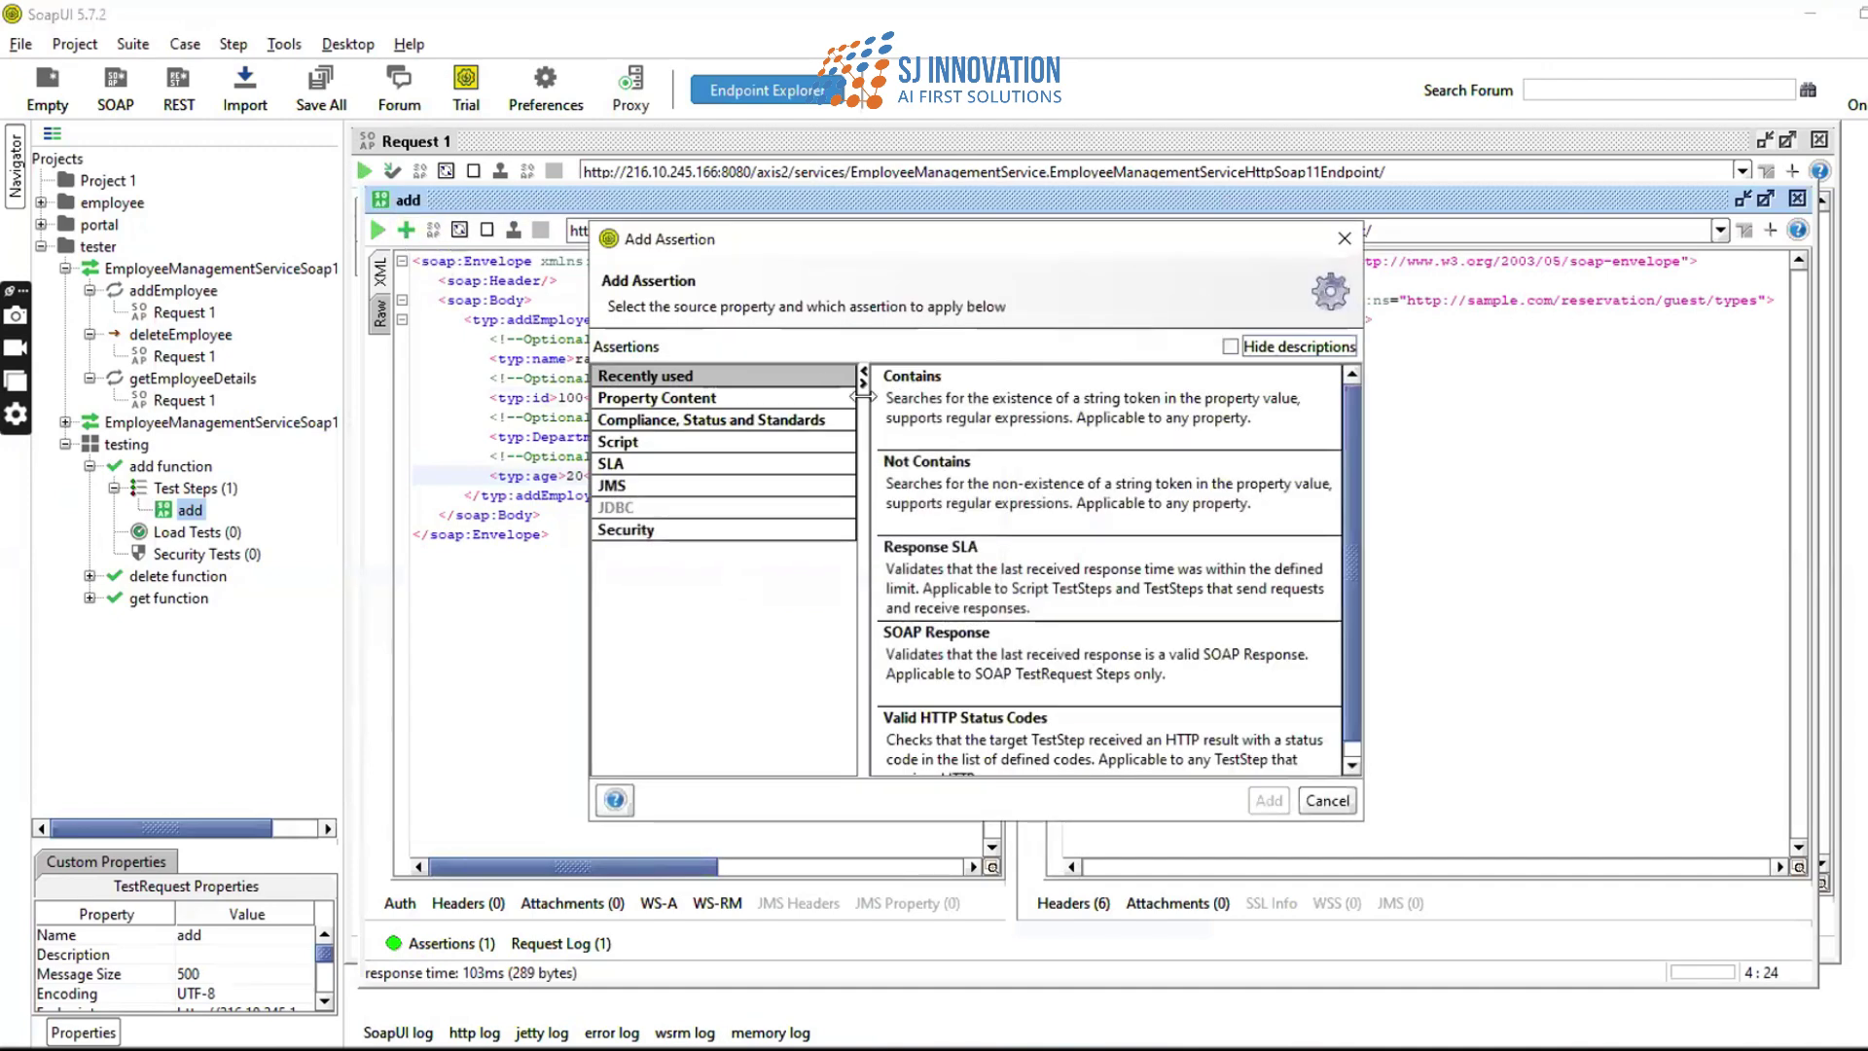
left_click(947, 398)
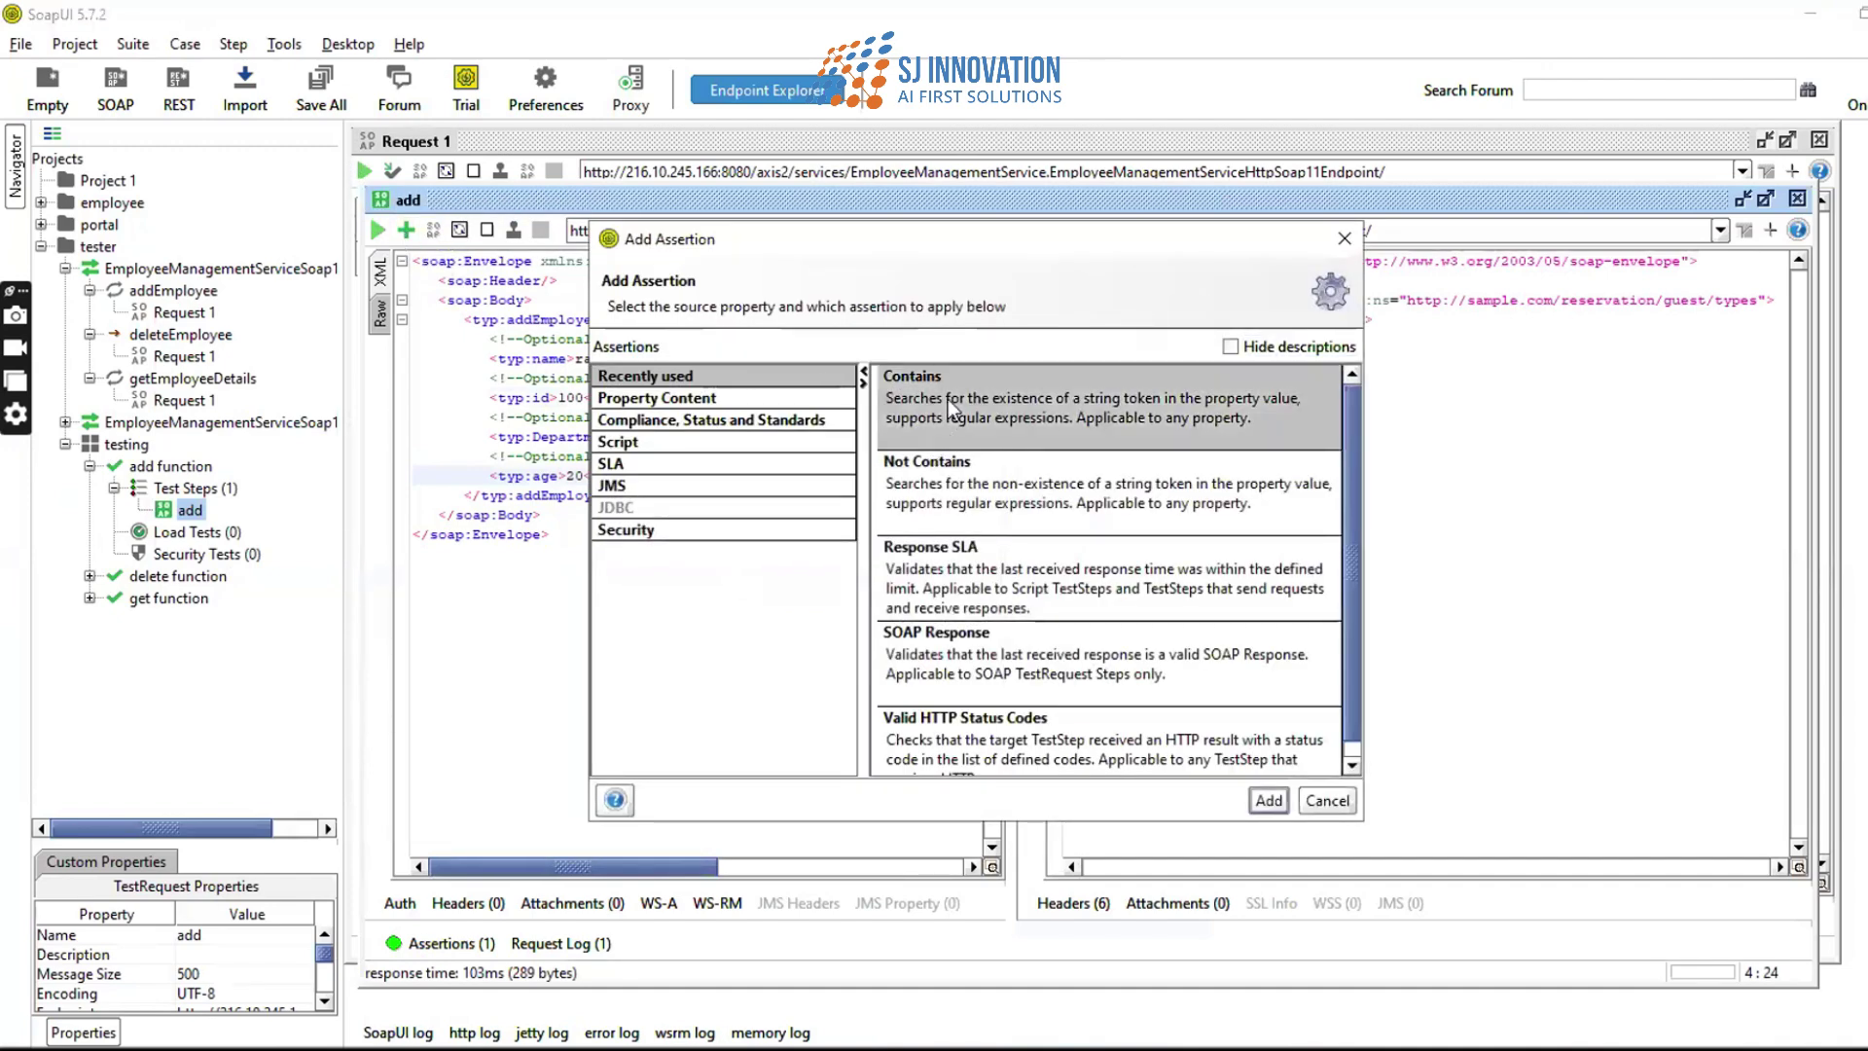
left_click(1269, 806)
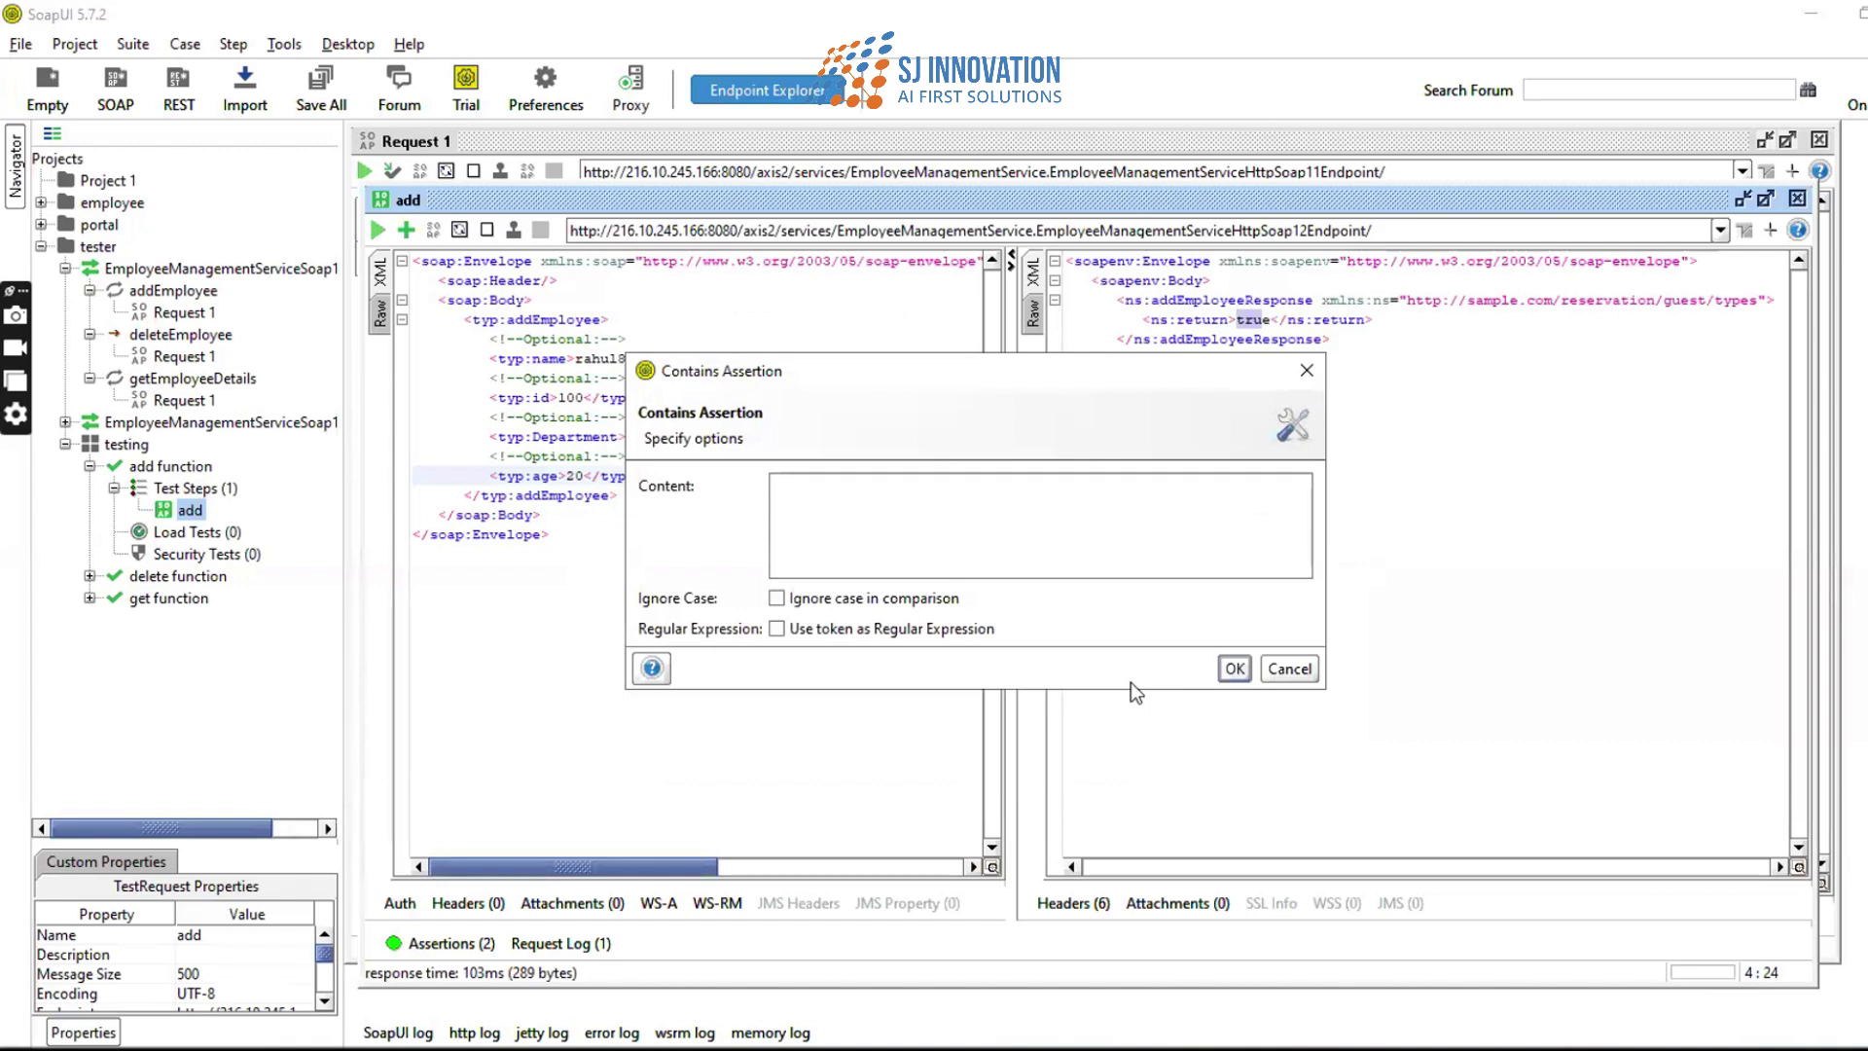
type("t")
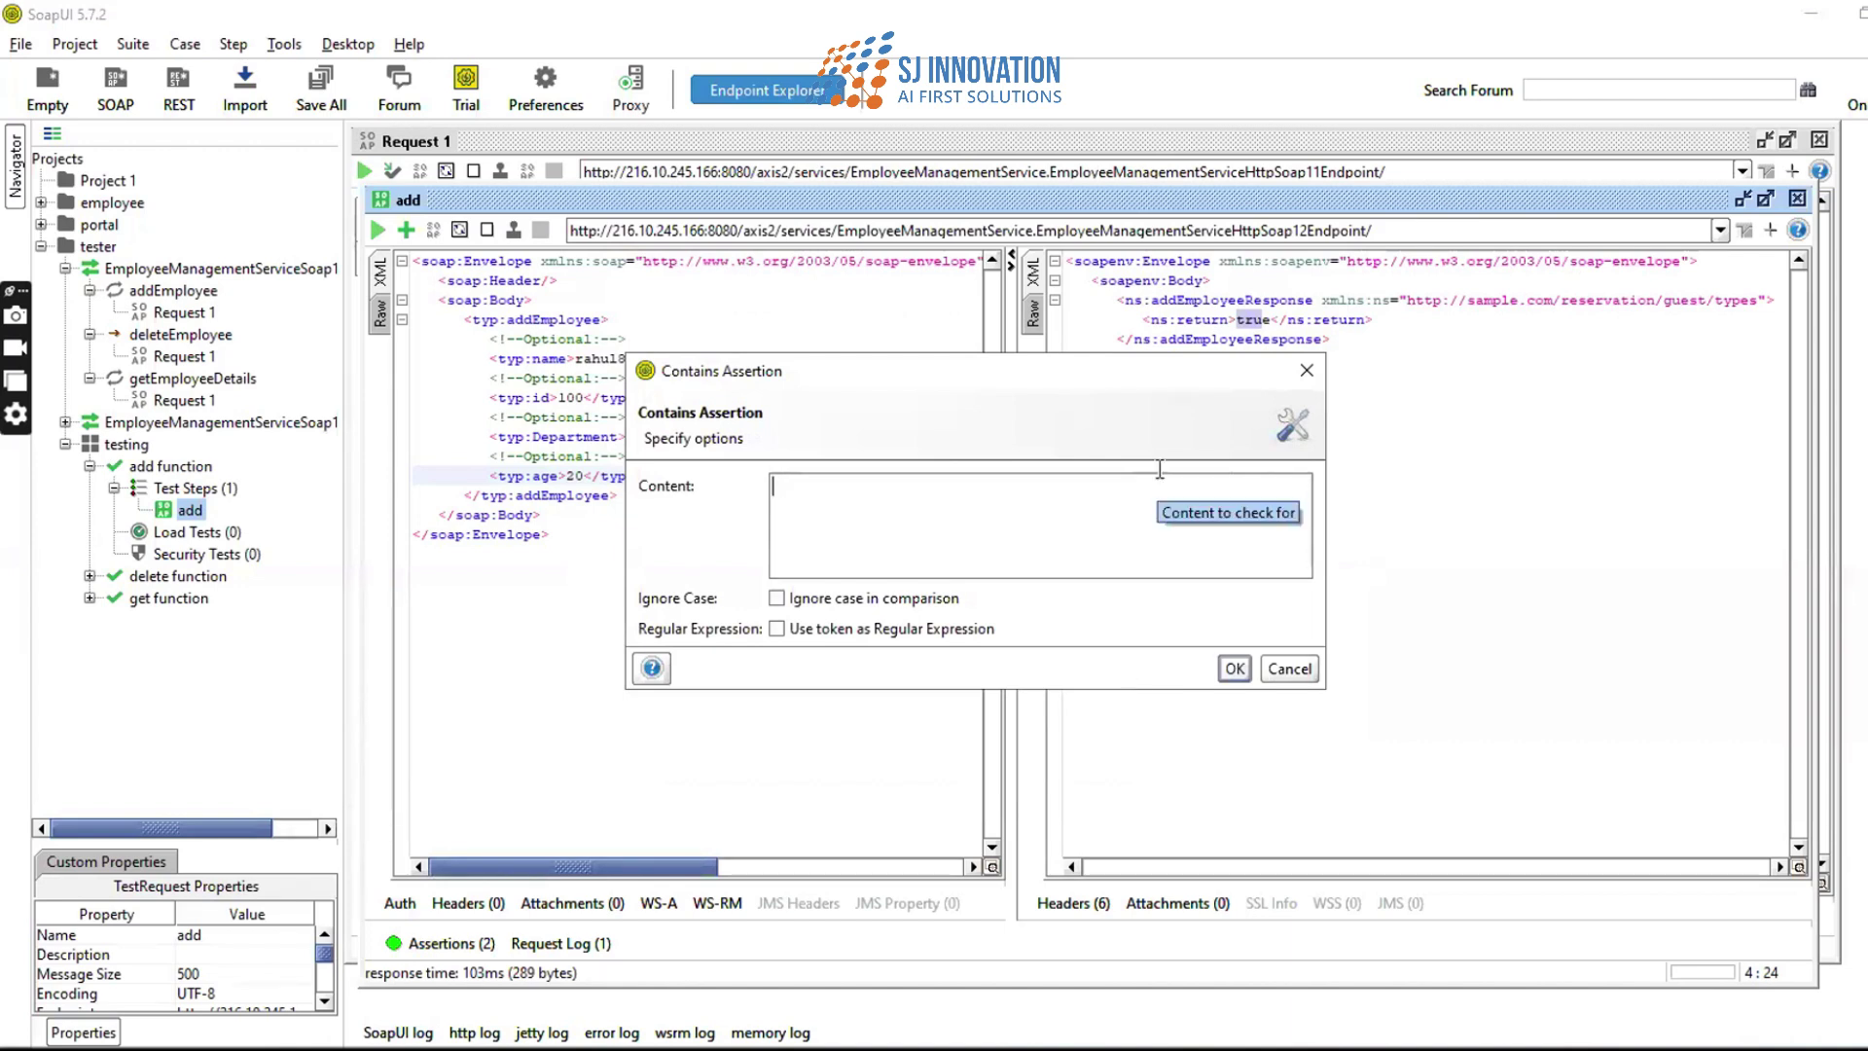
type("true")
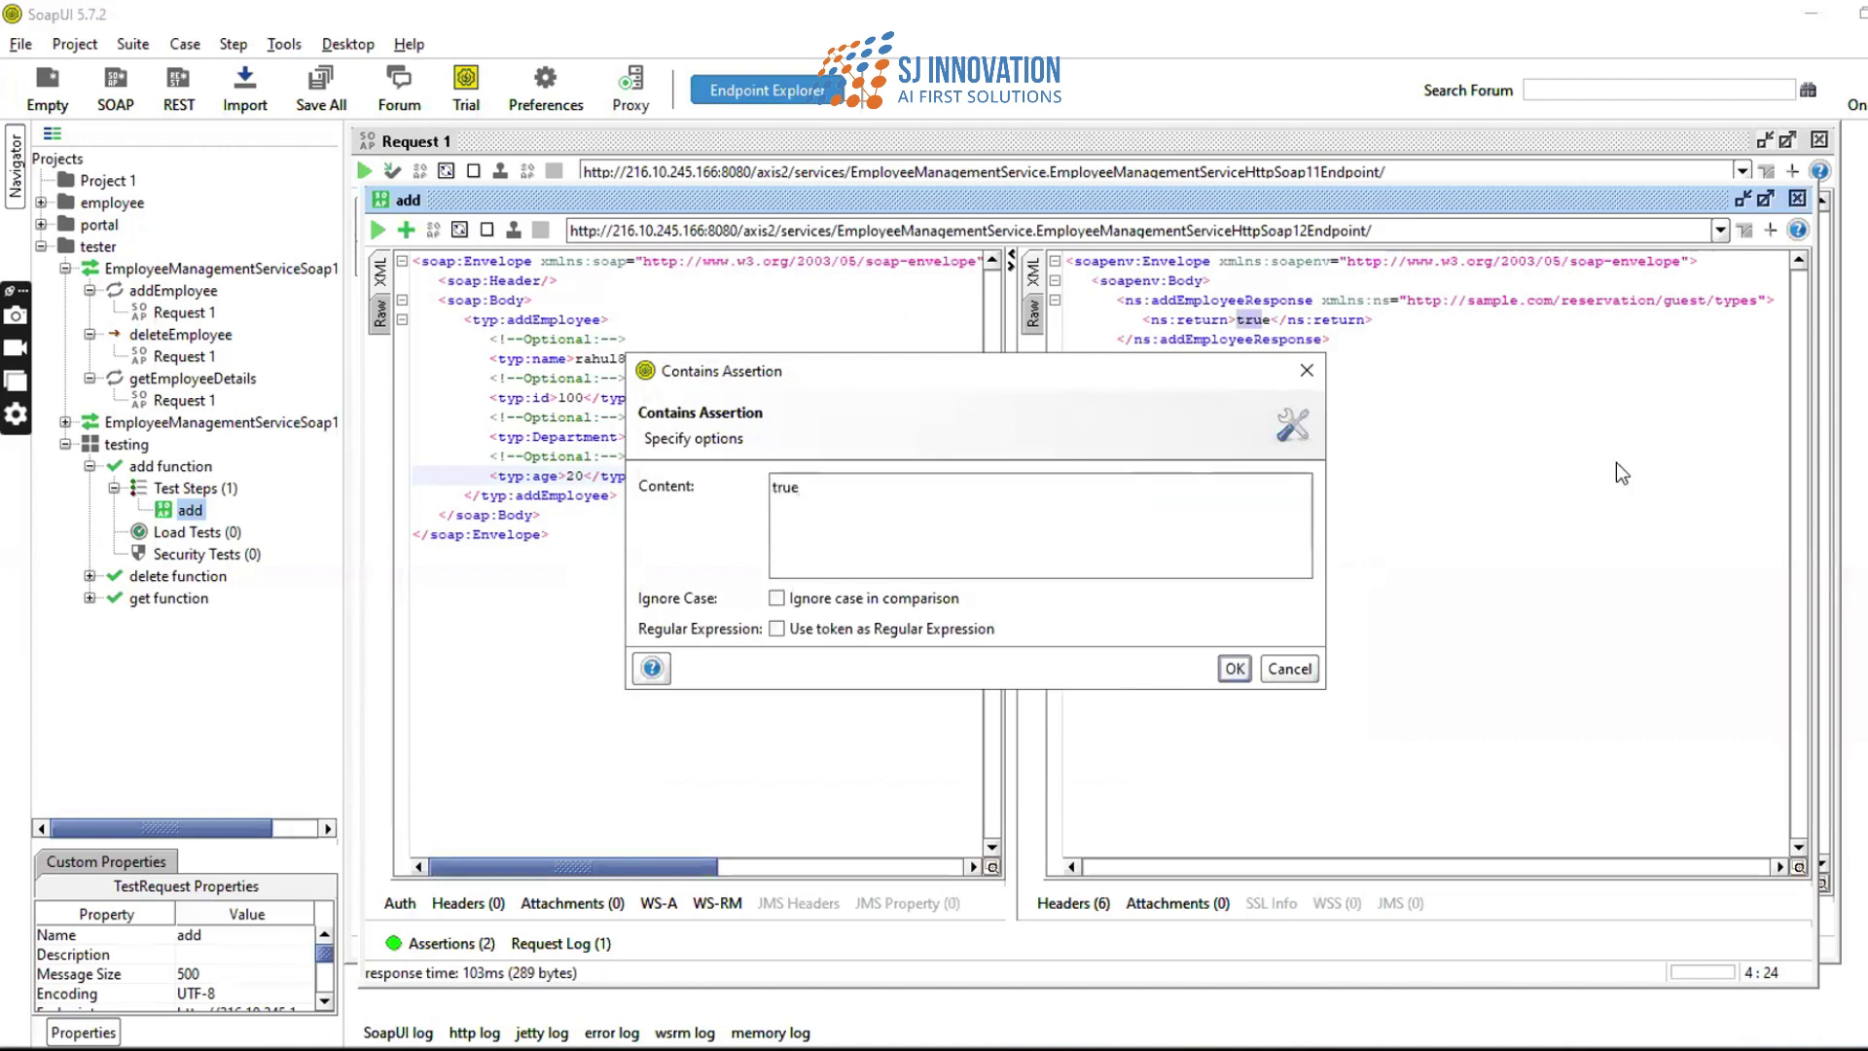
left_click(1234, 668)
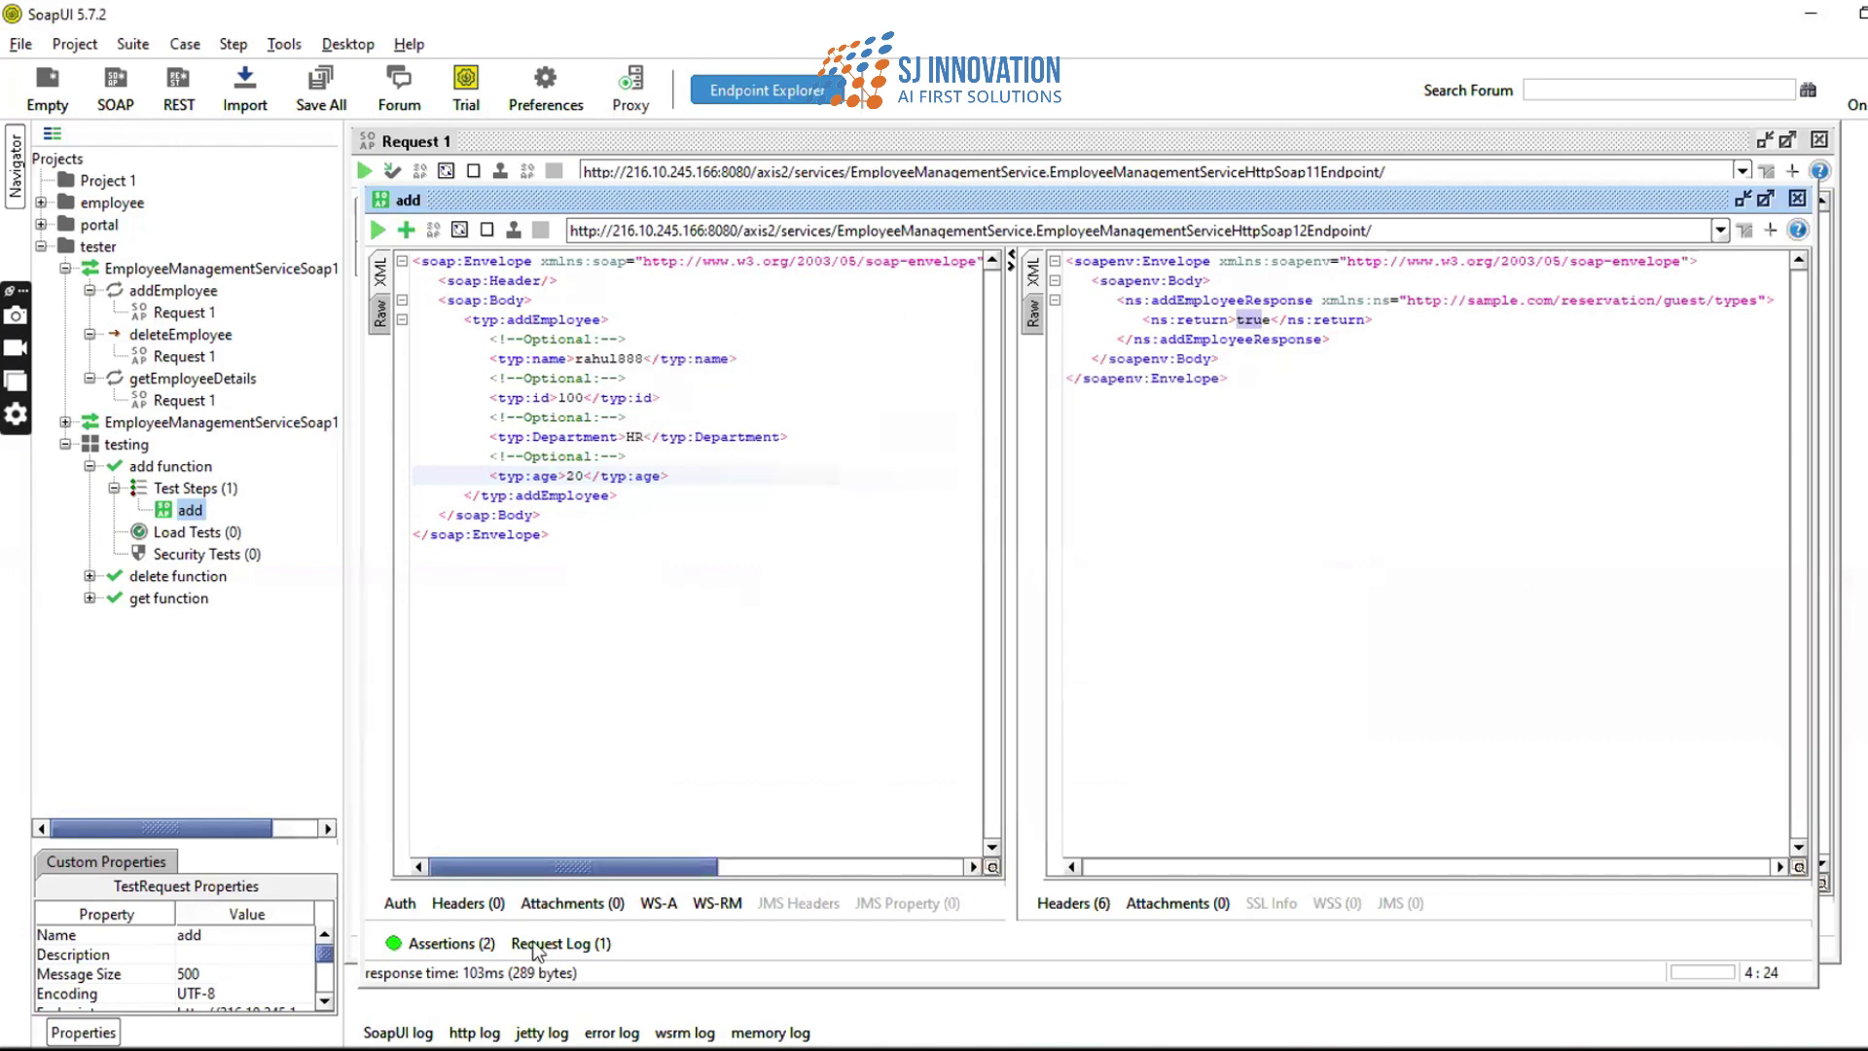
- Show the add step's assertion list and check the Contains assertion's settings without changing them
left_click(443, 943)
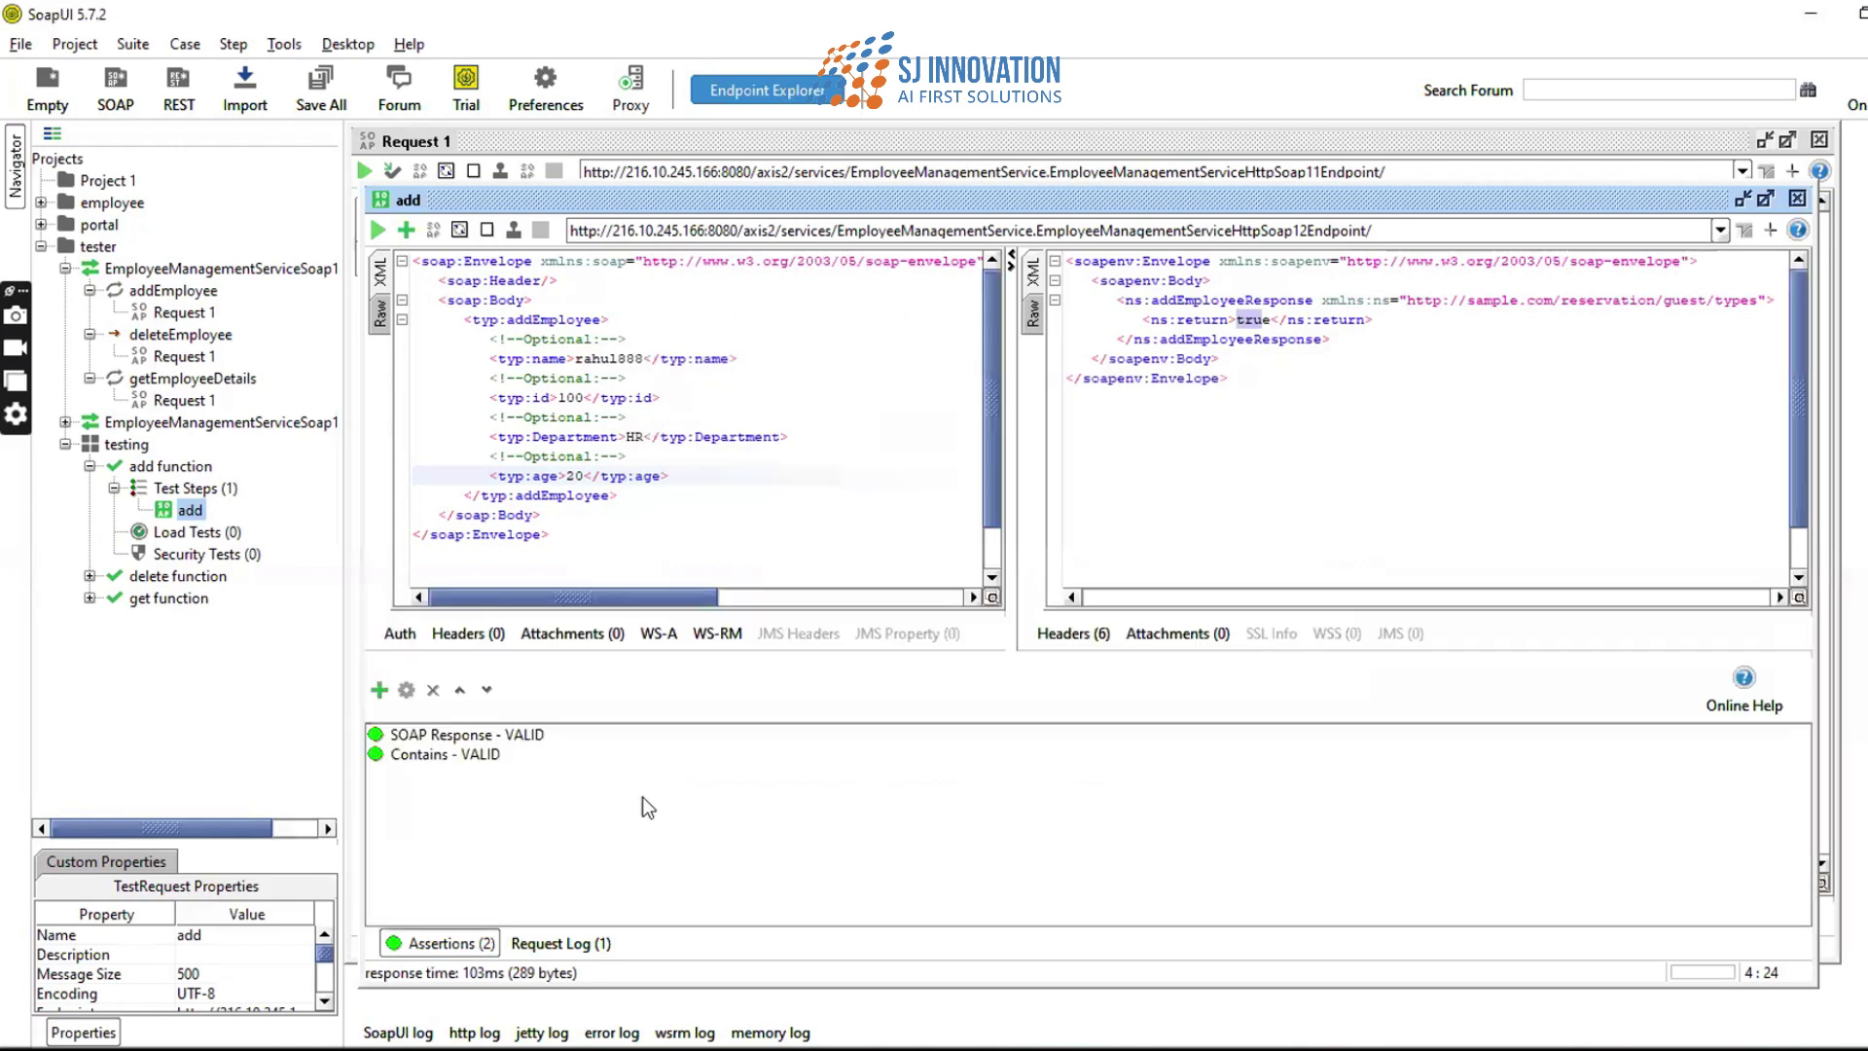
double_click(424, 758)
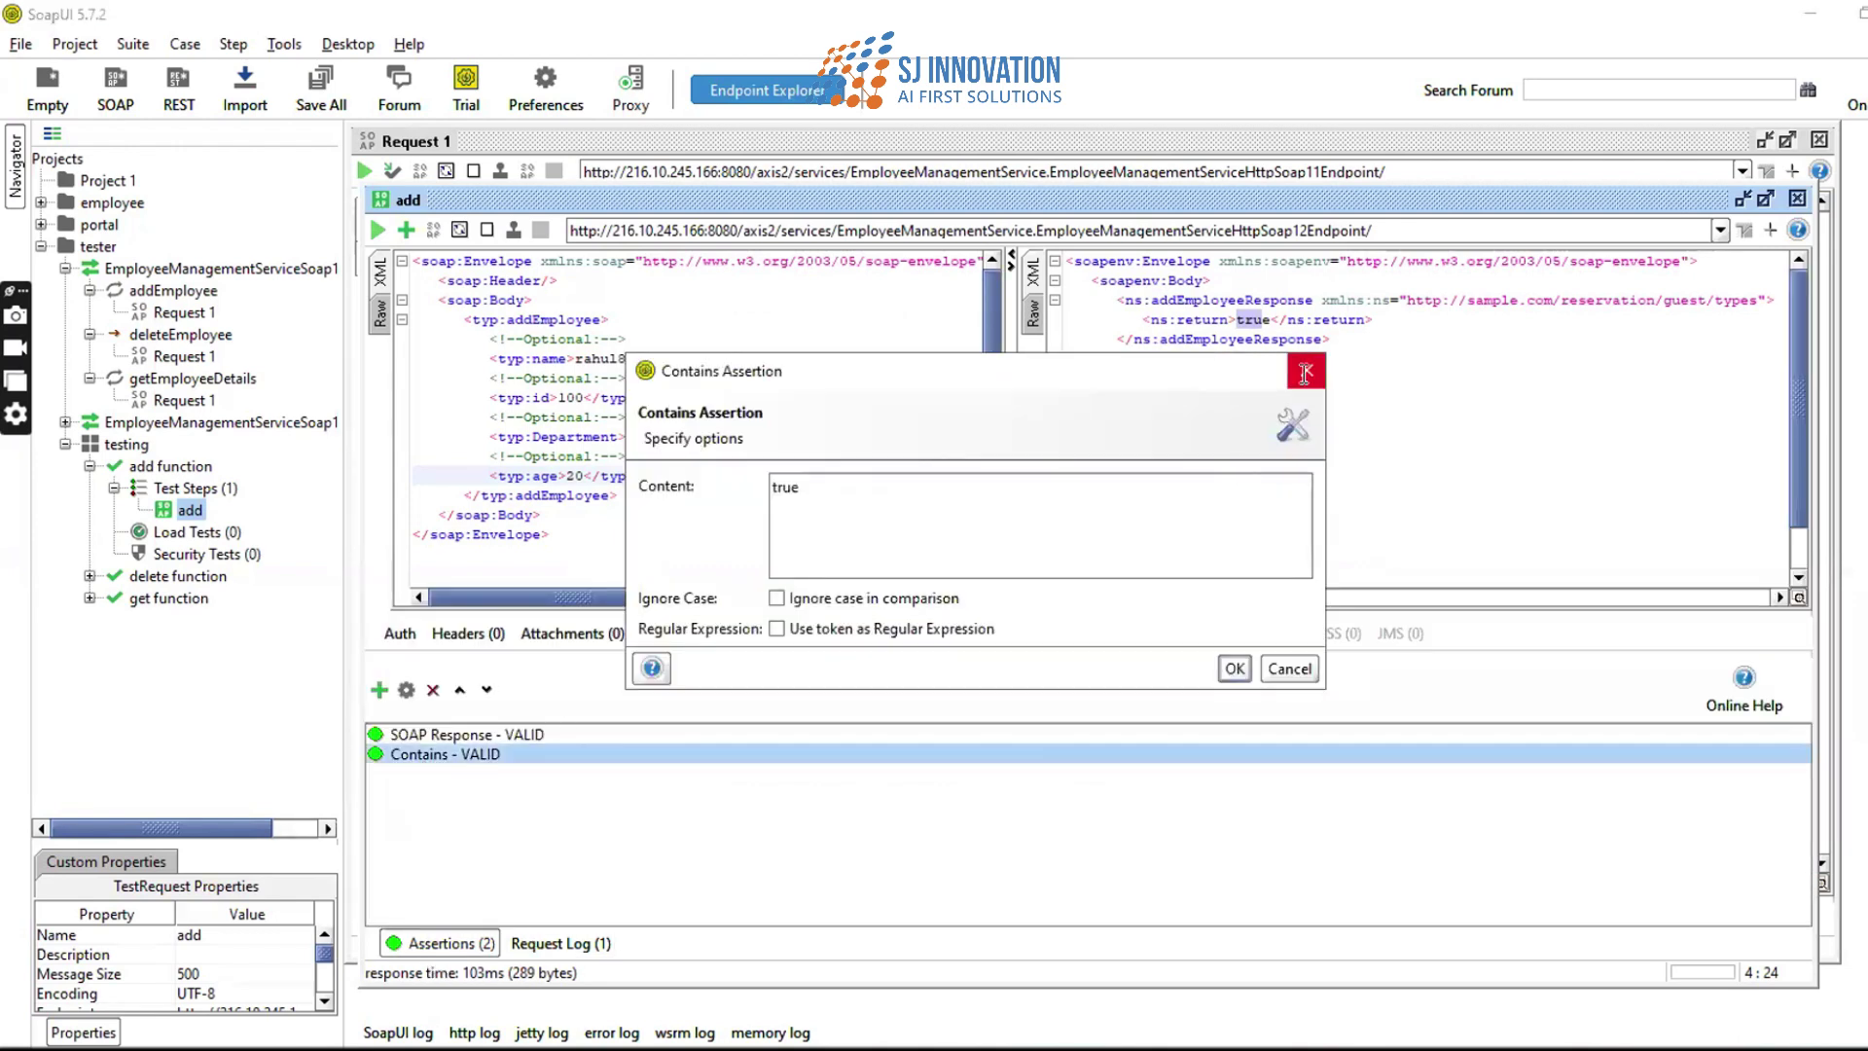
left_click(1304, 374)
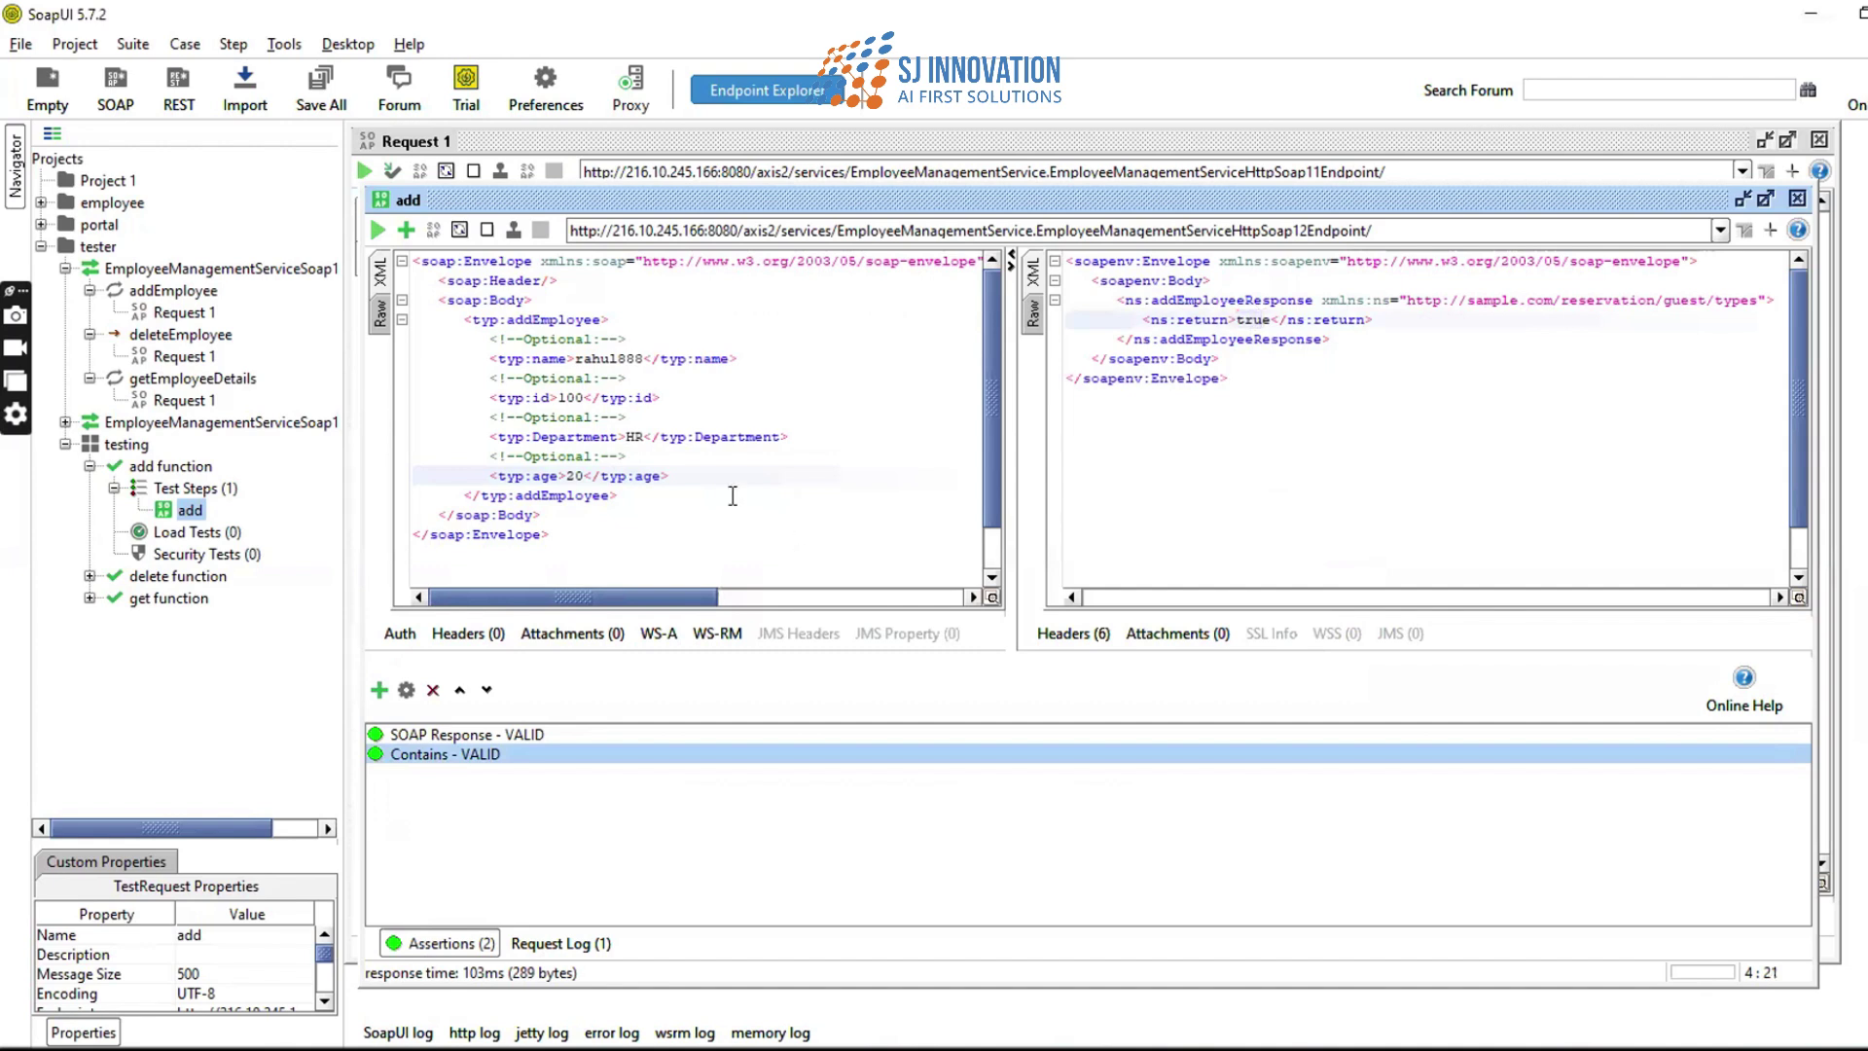
- Run the add request again with the same employee data and inspect its response in the XML and raw views
left_click_drag(574, 360, 642, 361)
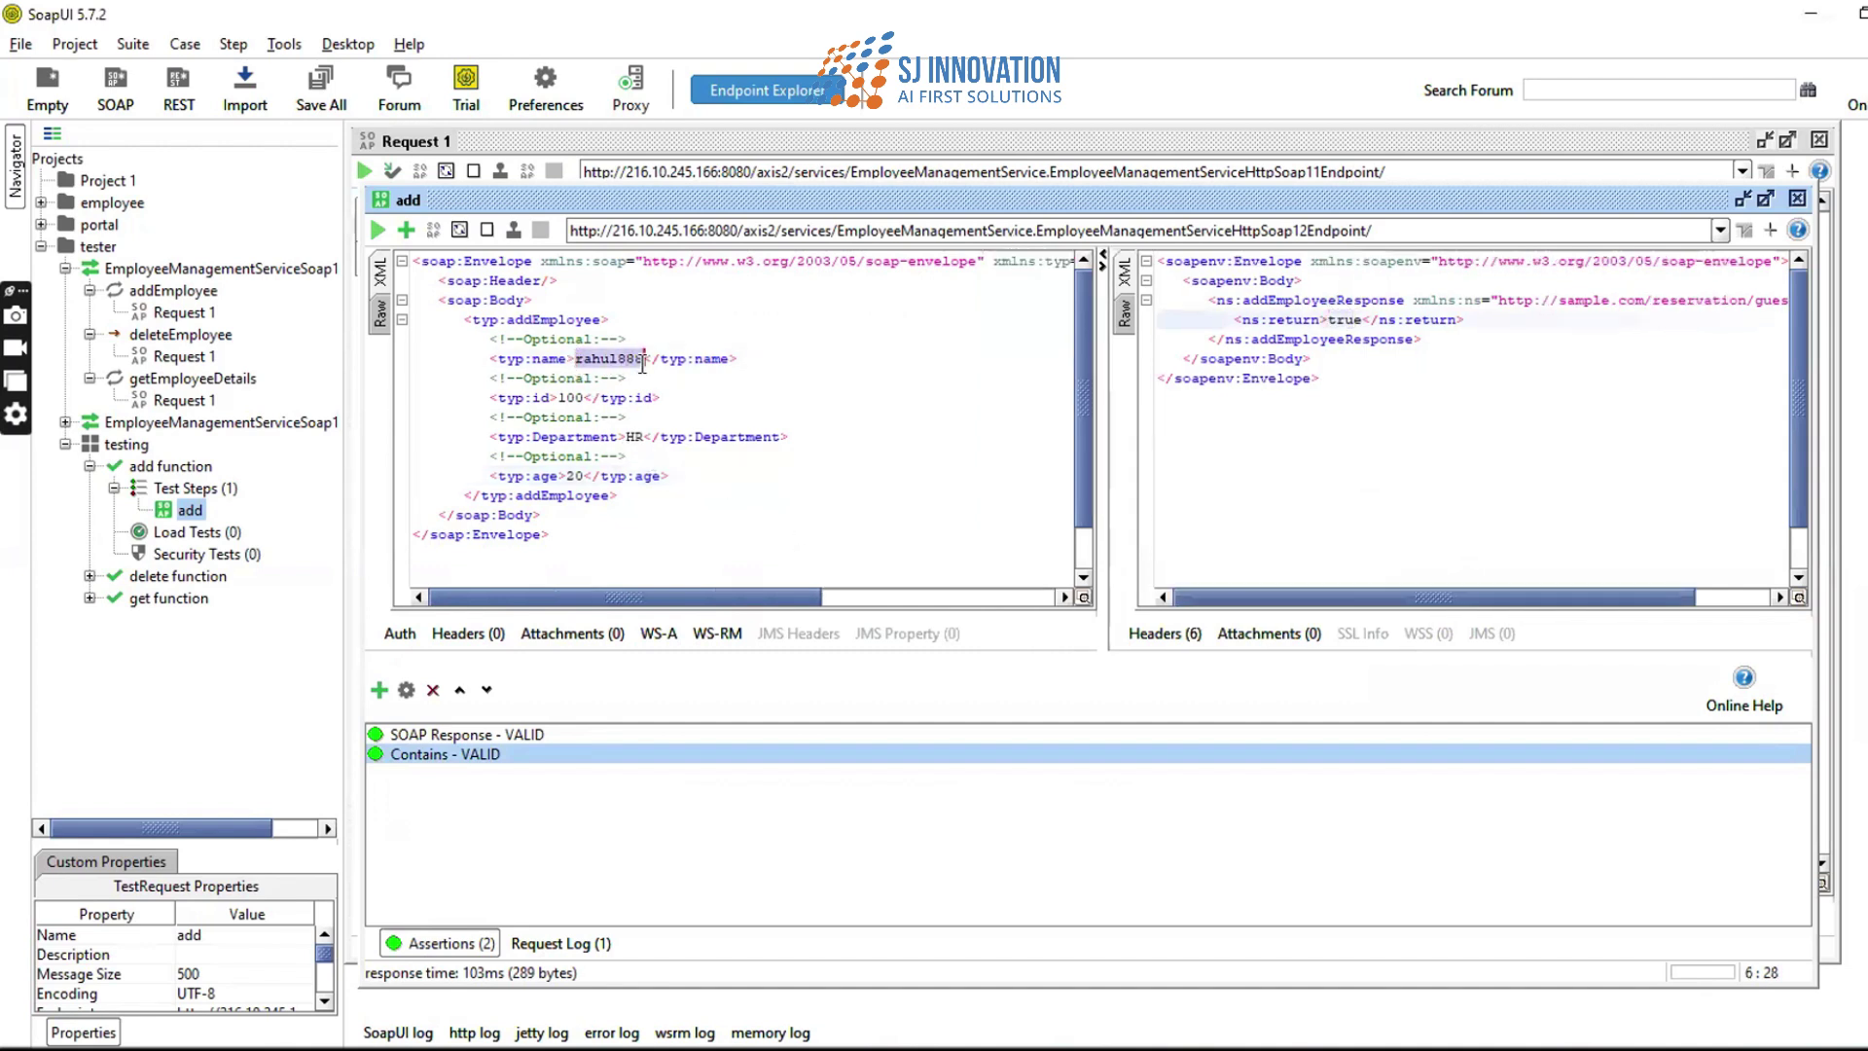
left_click(650, 377)
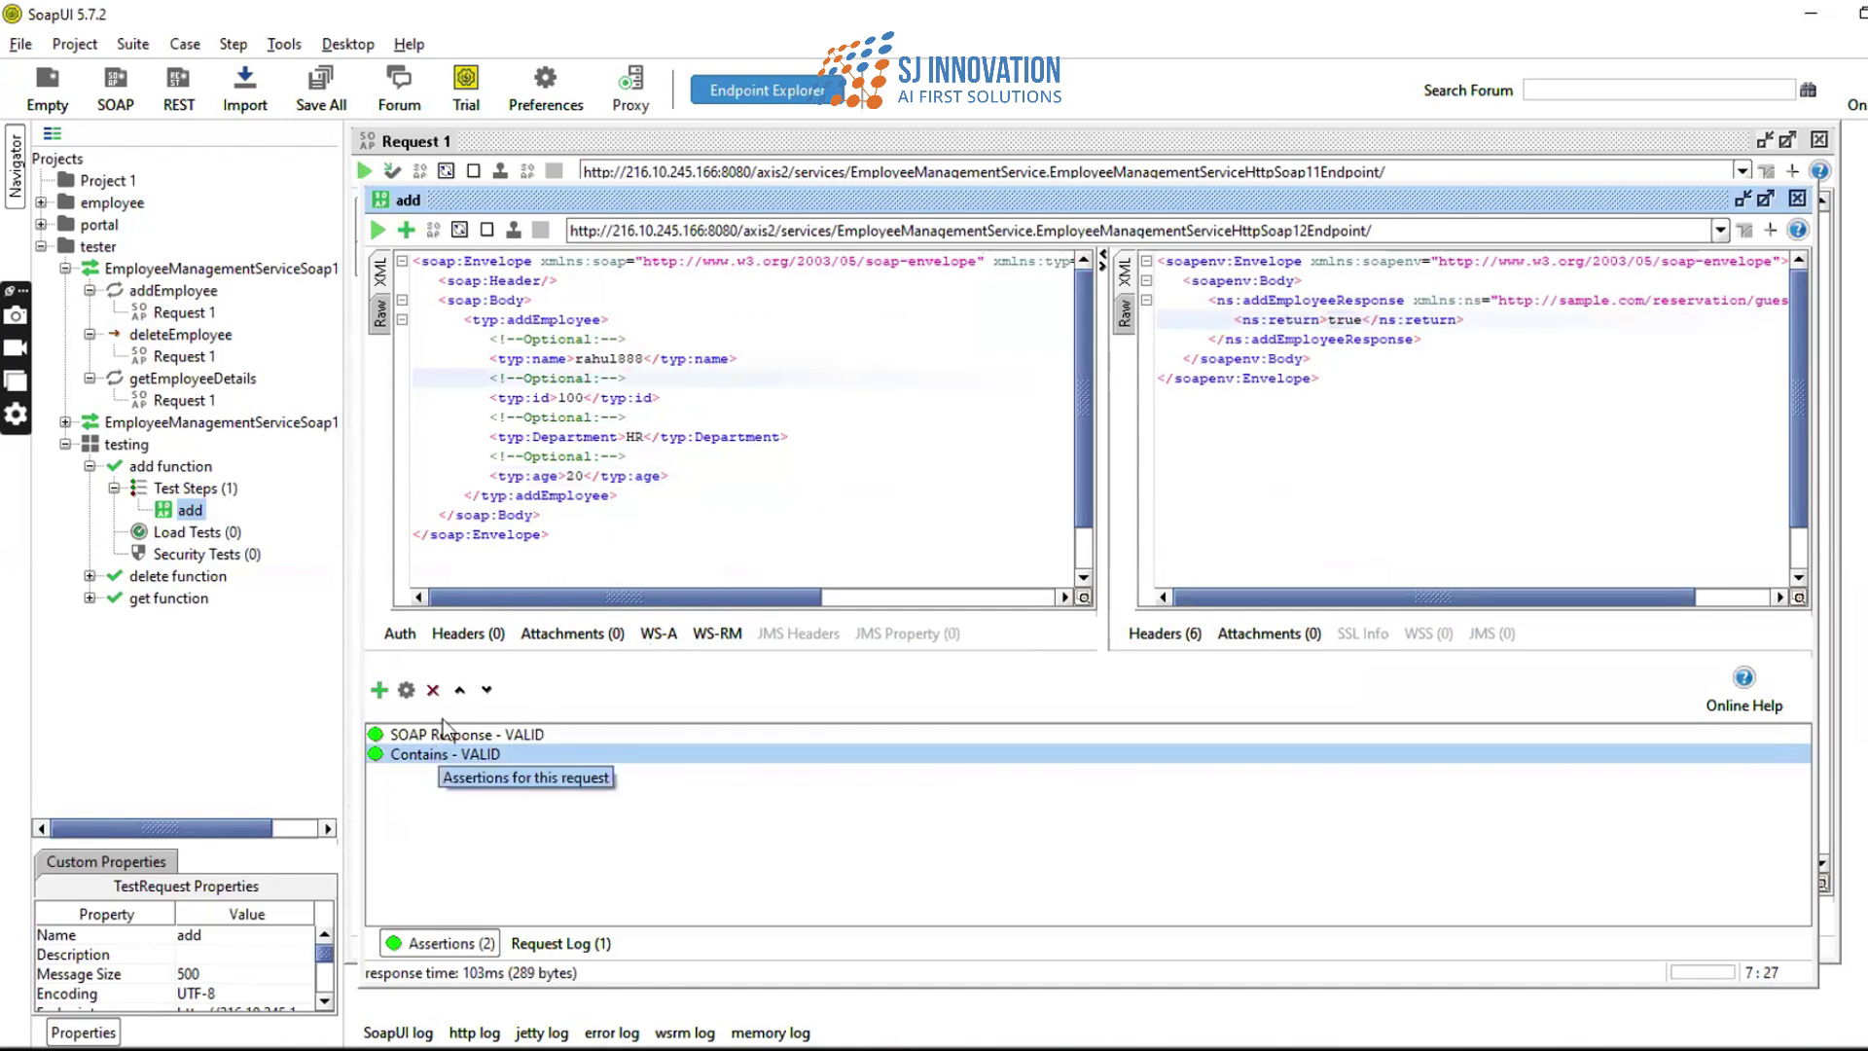
left_click(378, 230)
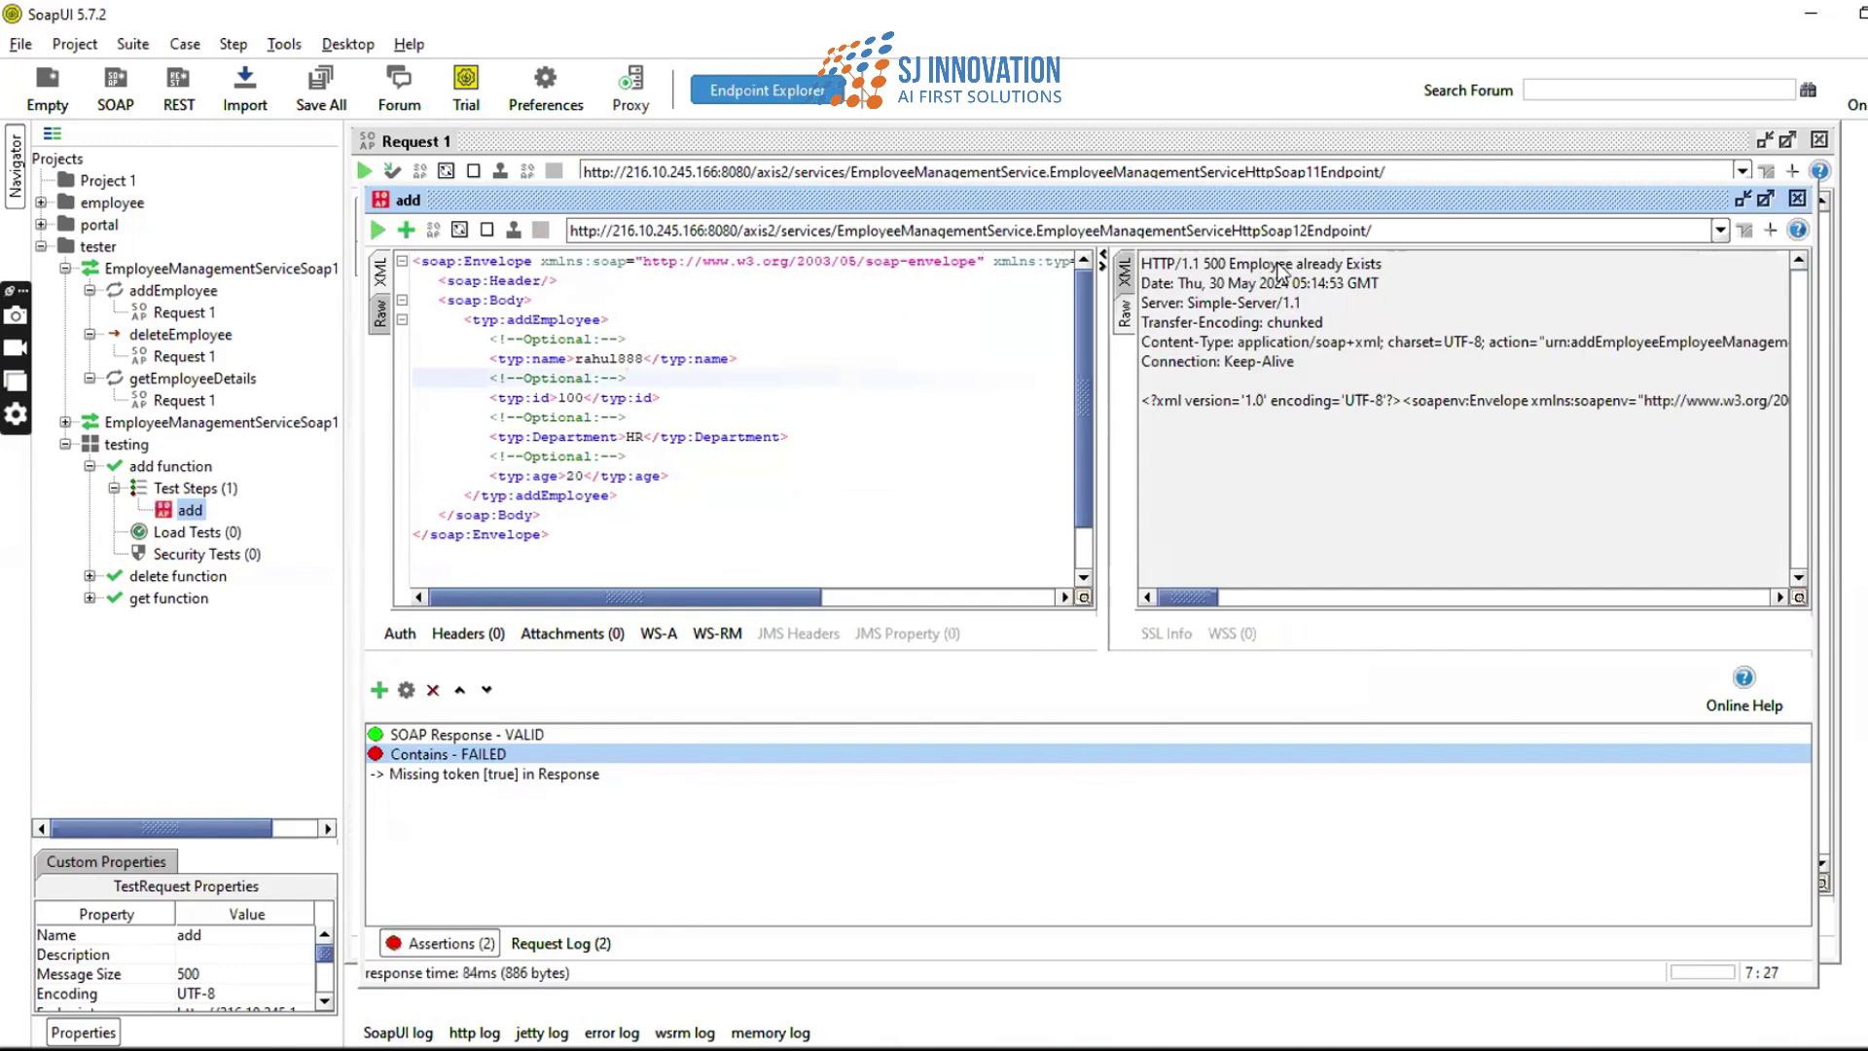
left_click(1124, 273)
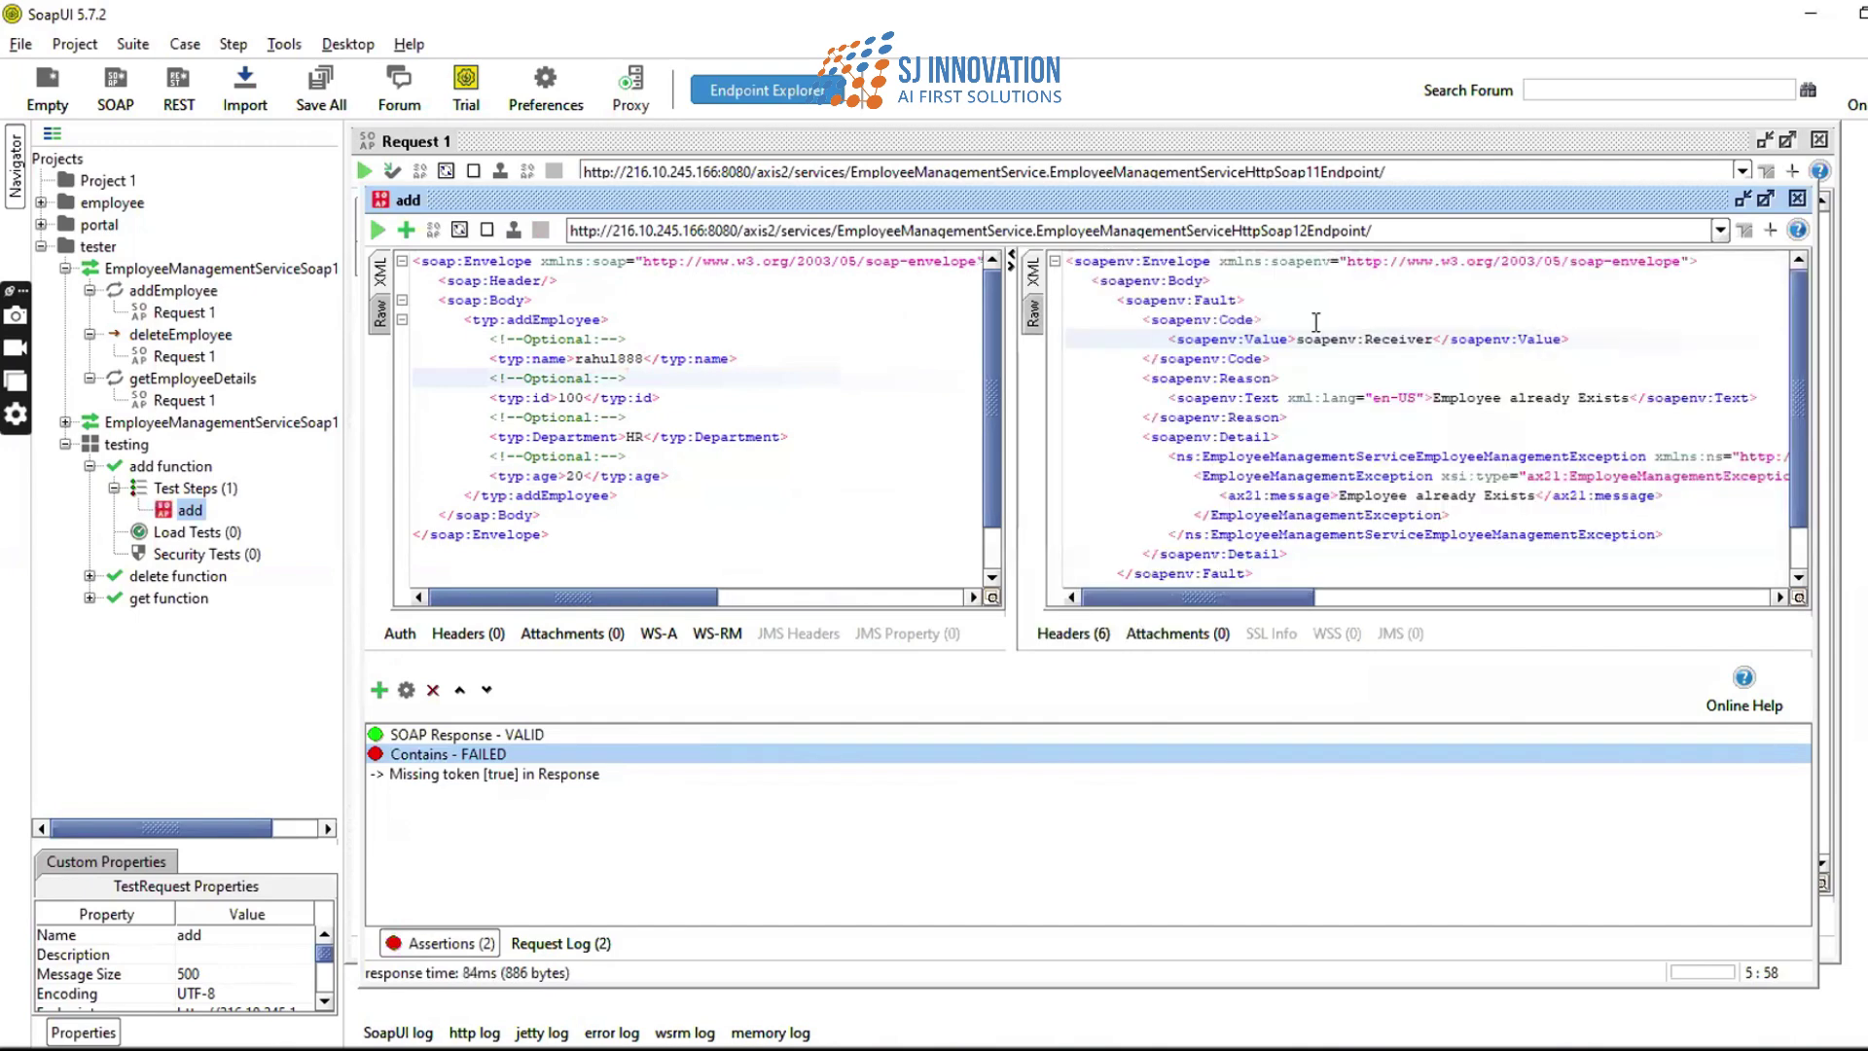
left_click(1033, 314)
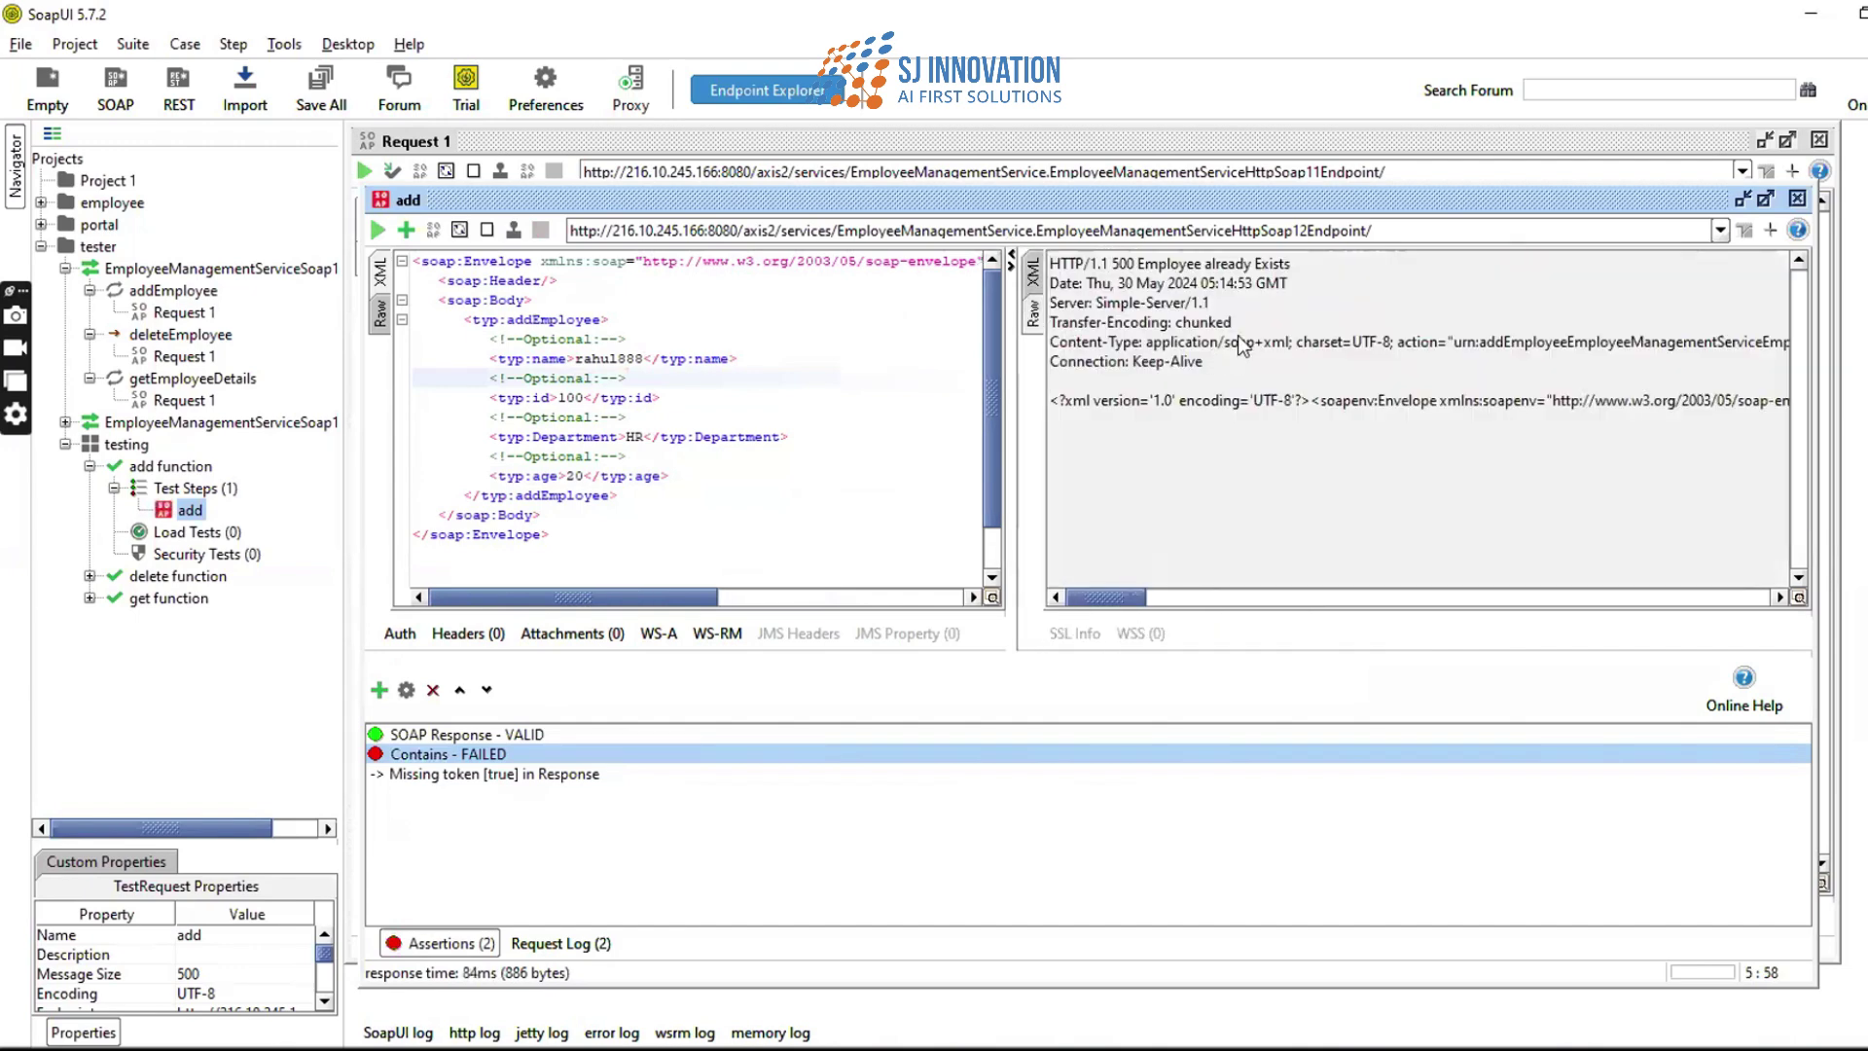
left_click(1034, 274)
scroll(924, 545, "down", 1)
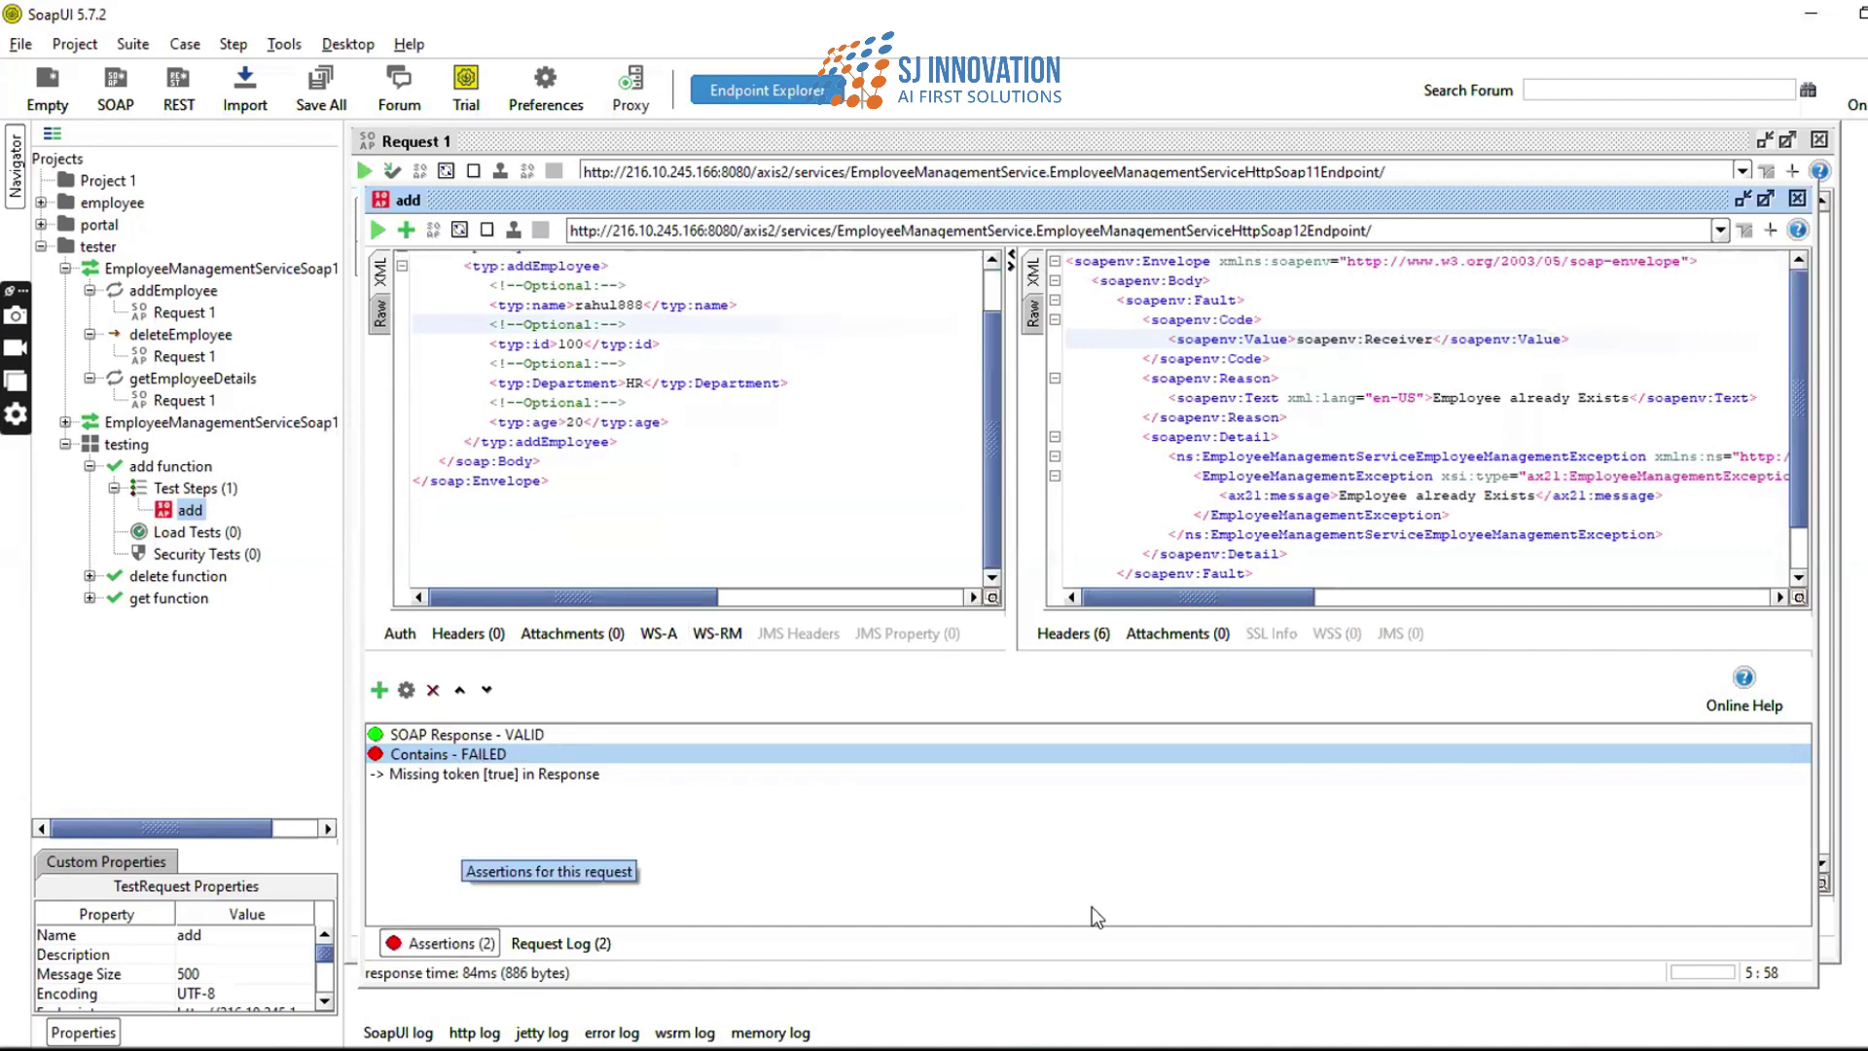
- Check the Assertion slide in Google Slides, return to SoapUI and remove the Contains assertion from the add step
key("alt+Tab")
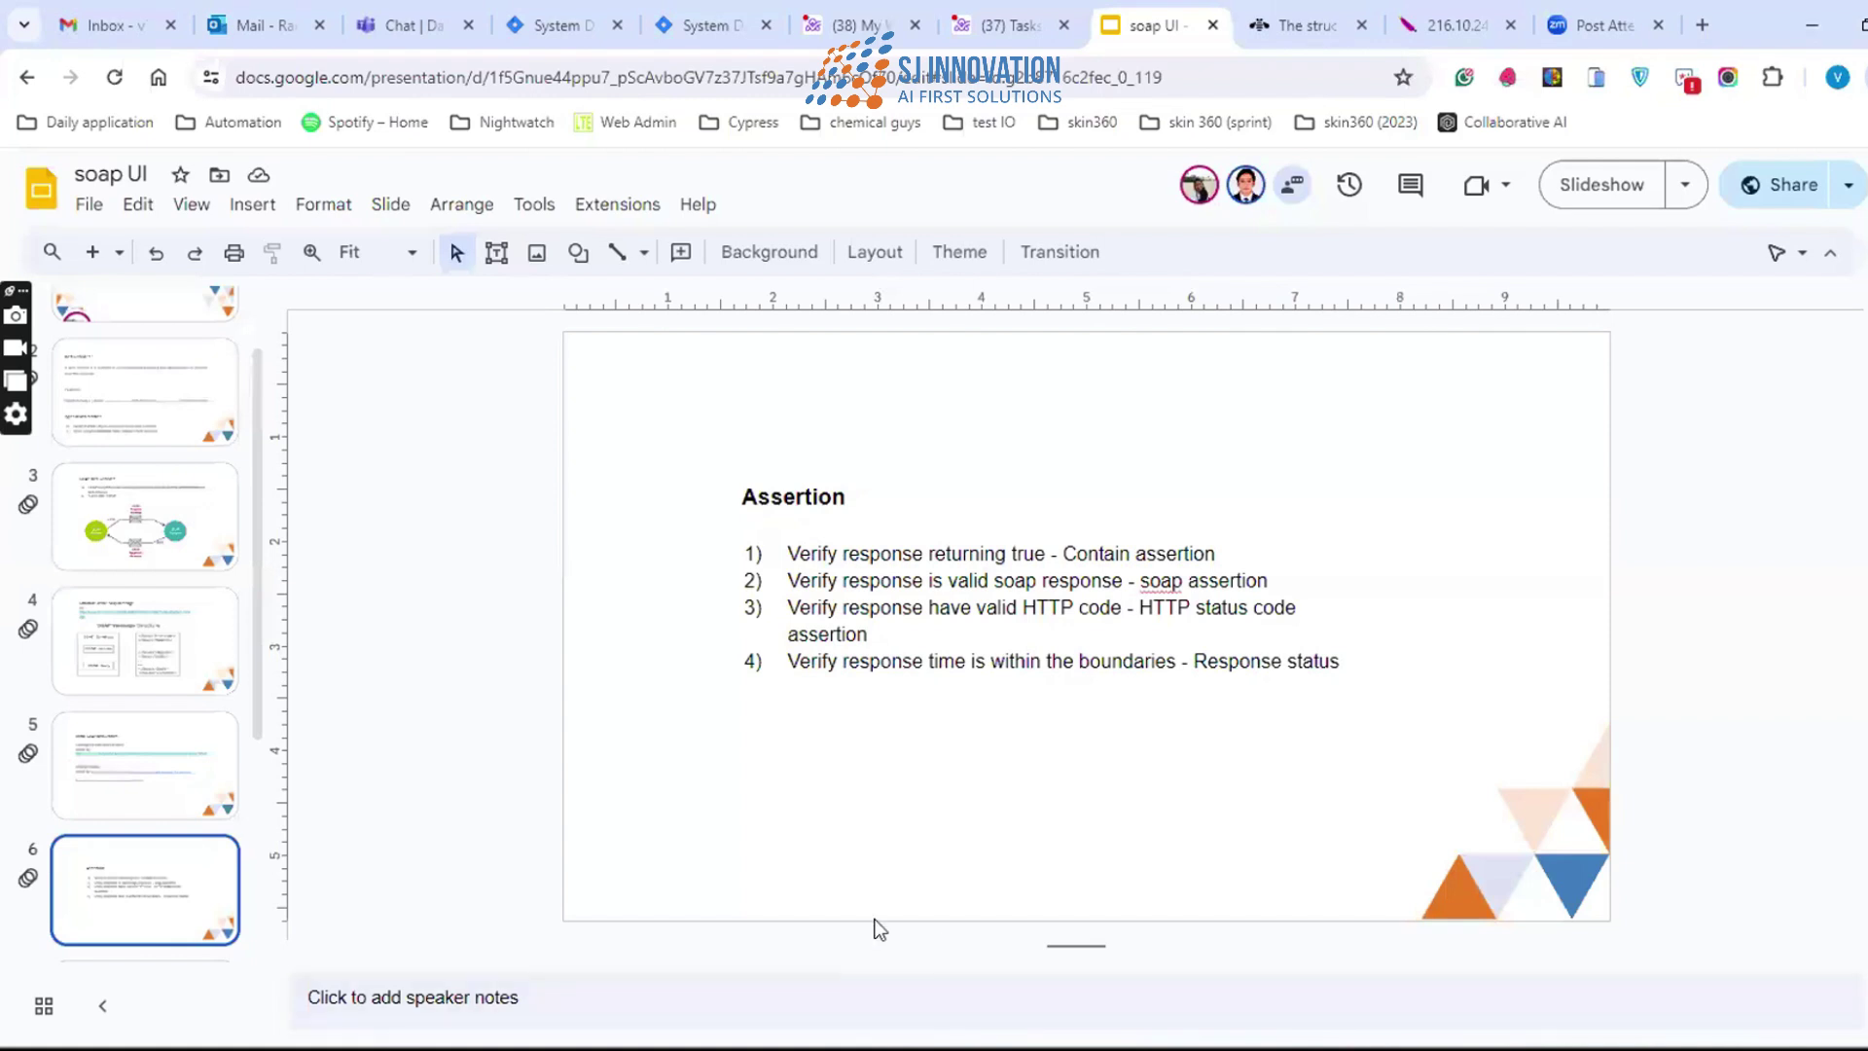
key("alt+Tab")
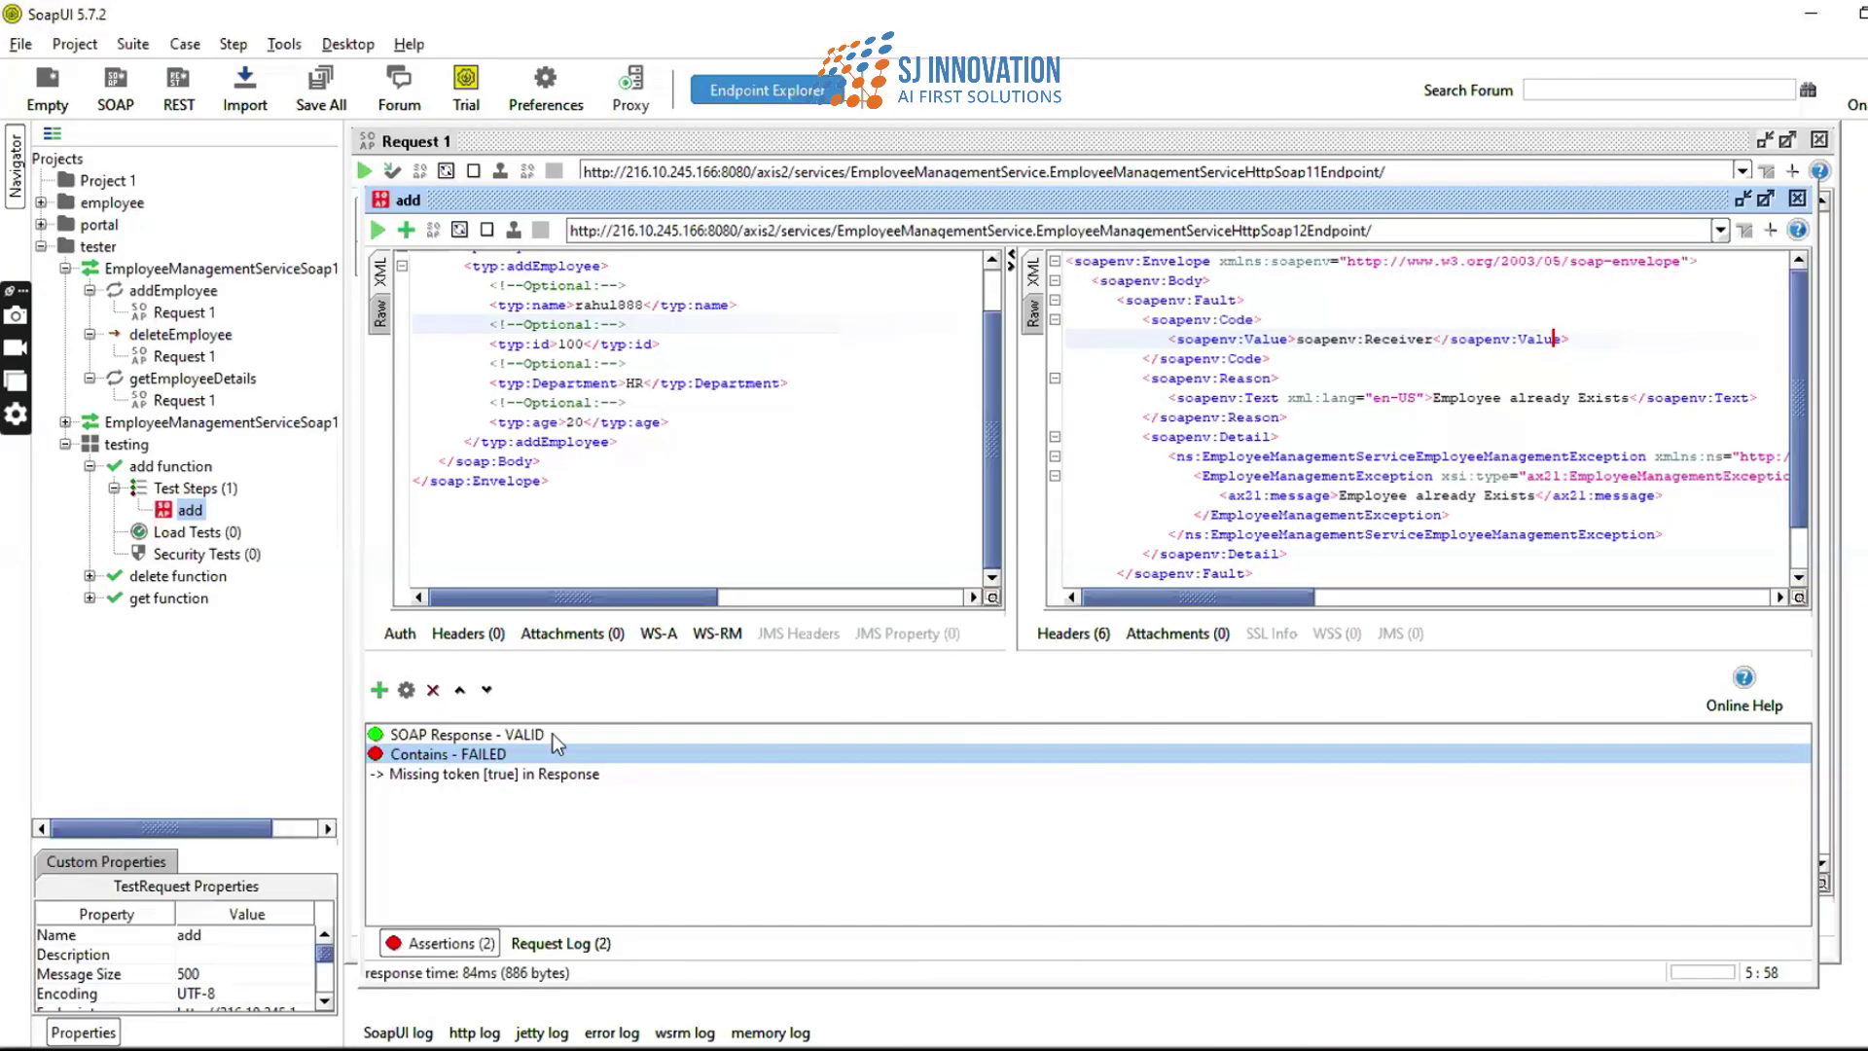
right_click(436, 743)
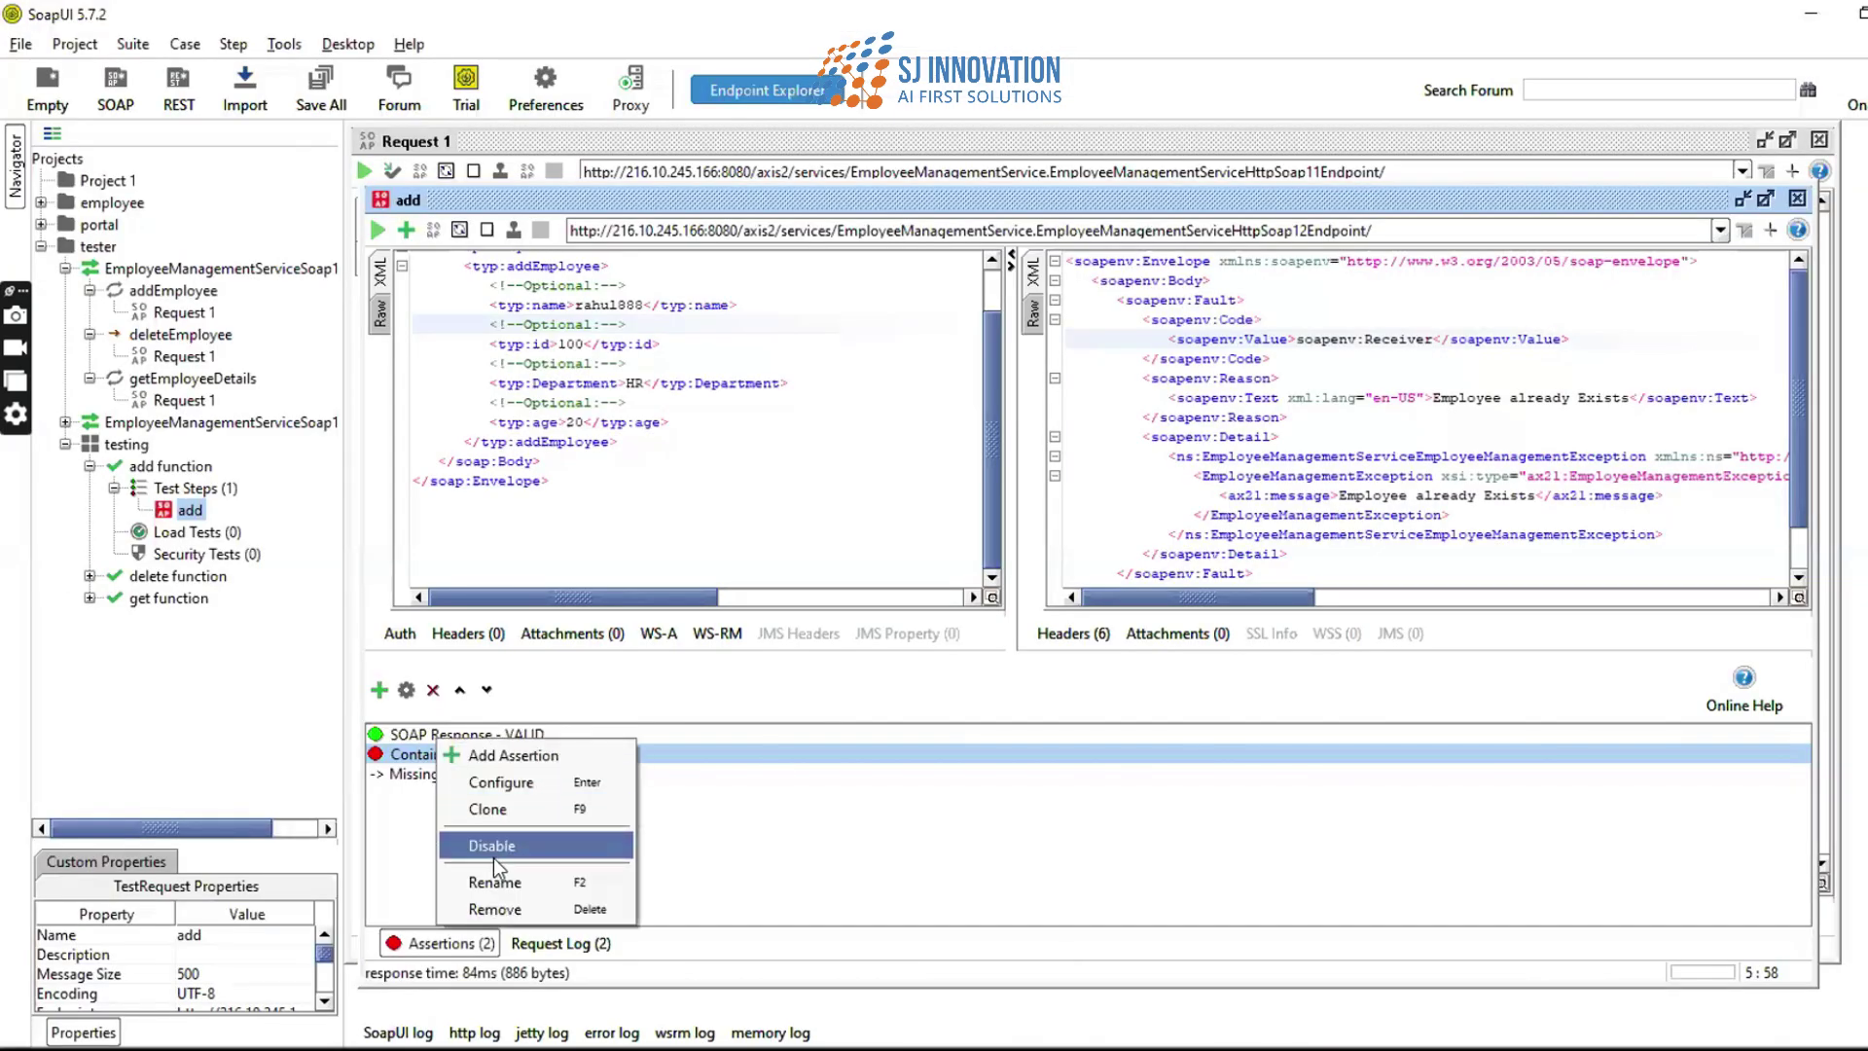
left_click(486, 821)
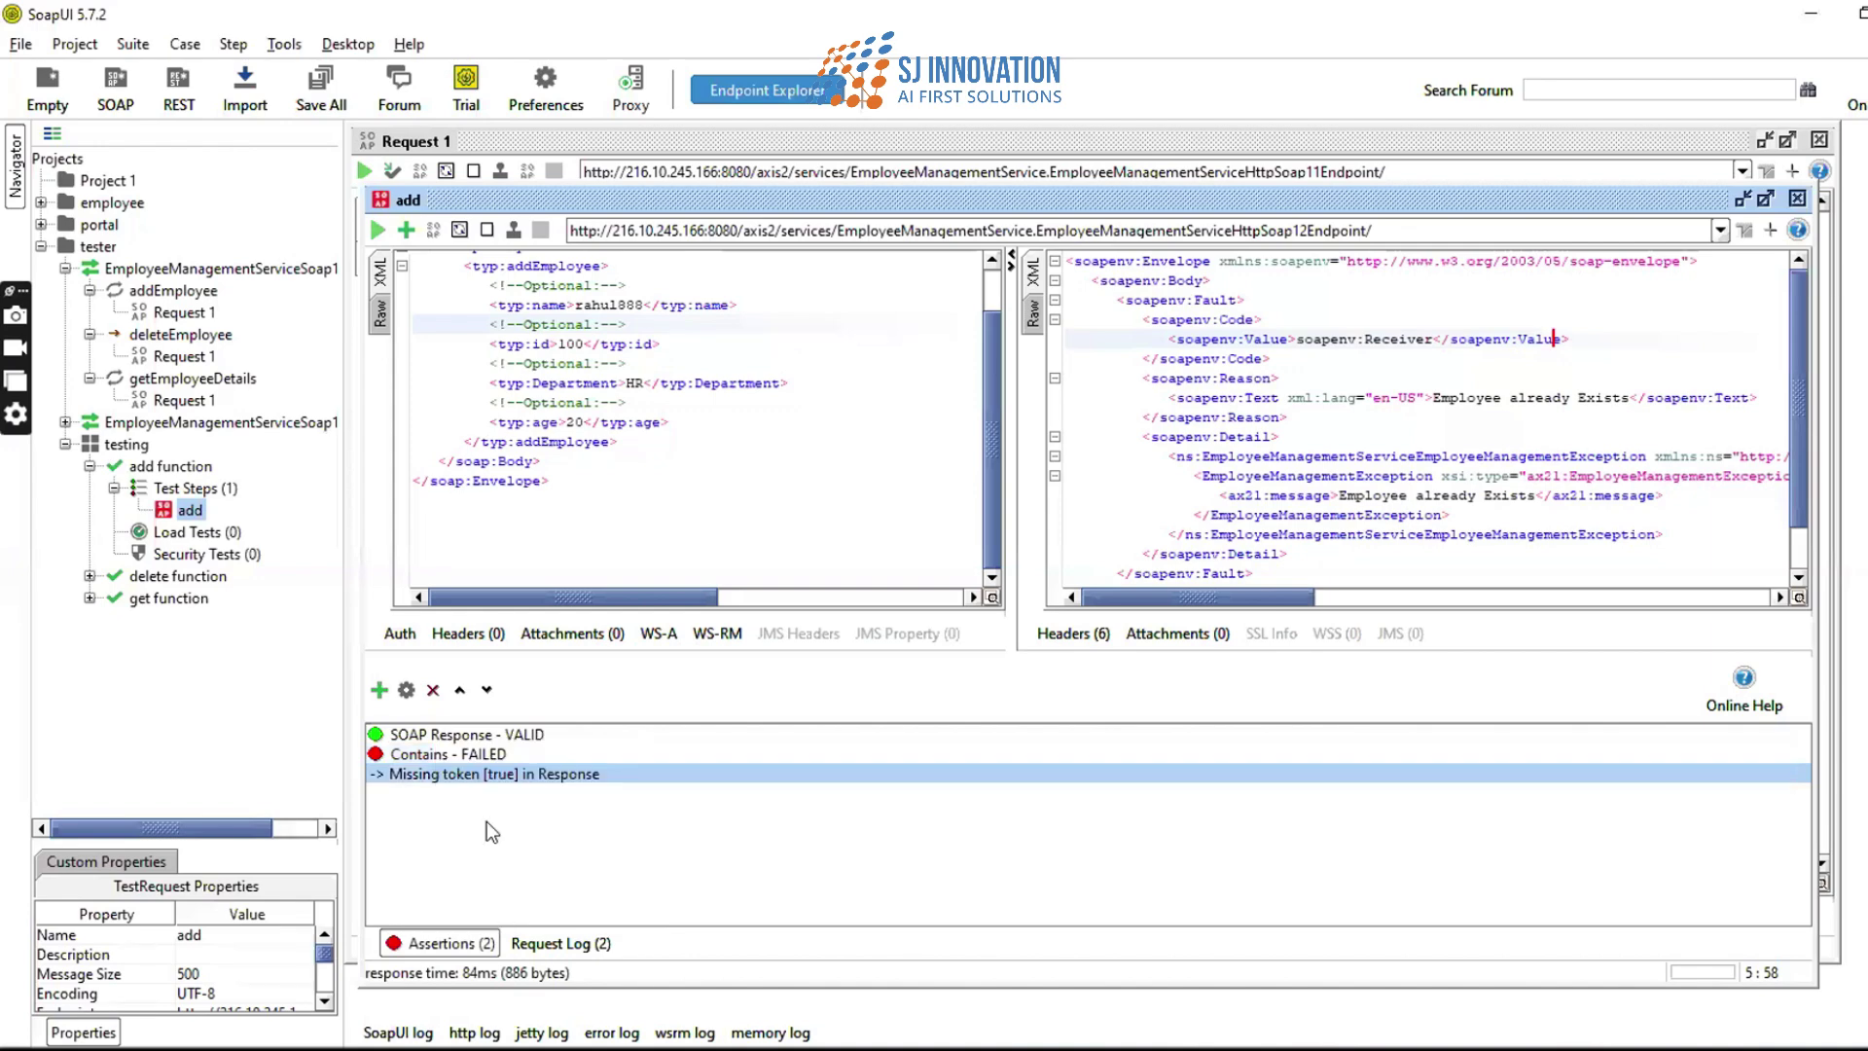
right_click(446, 736)
left_click(504, 904)
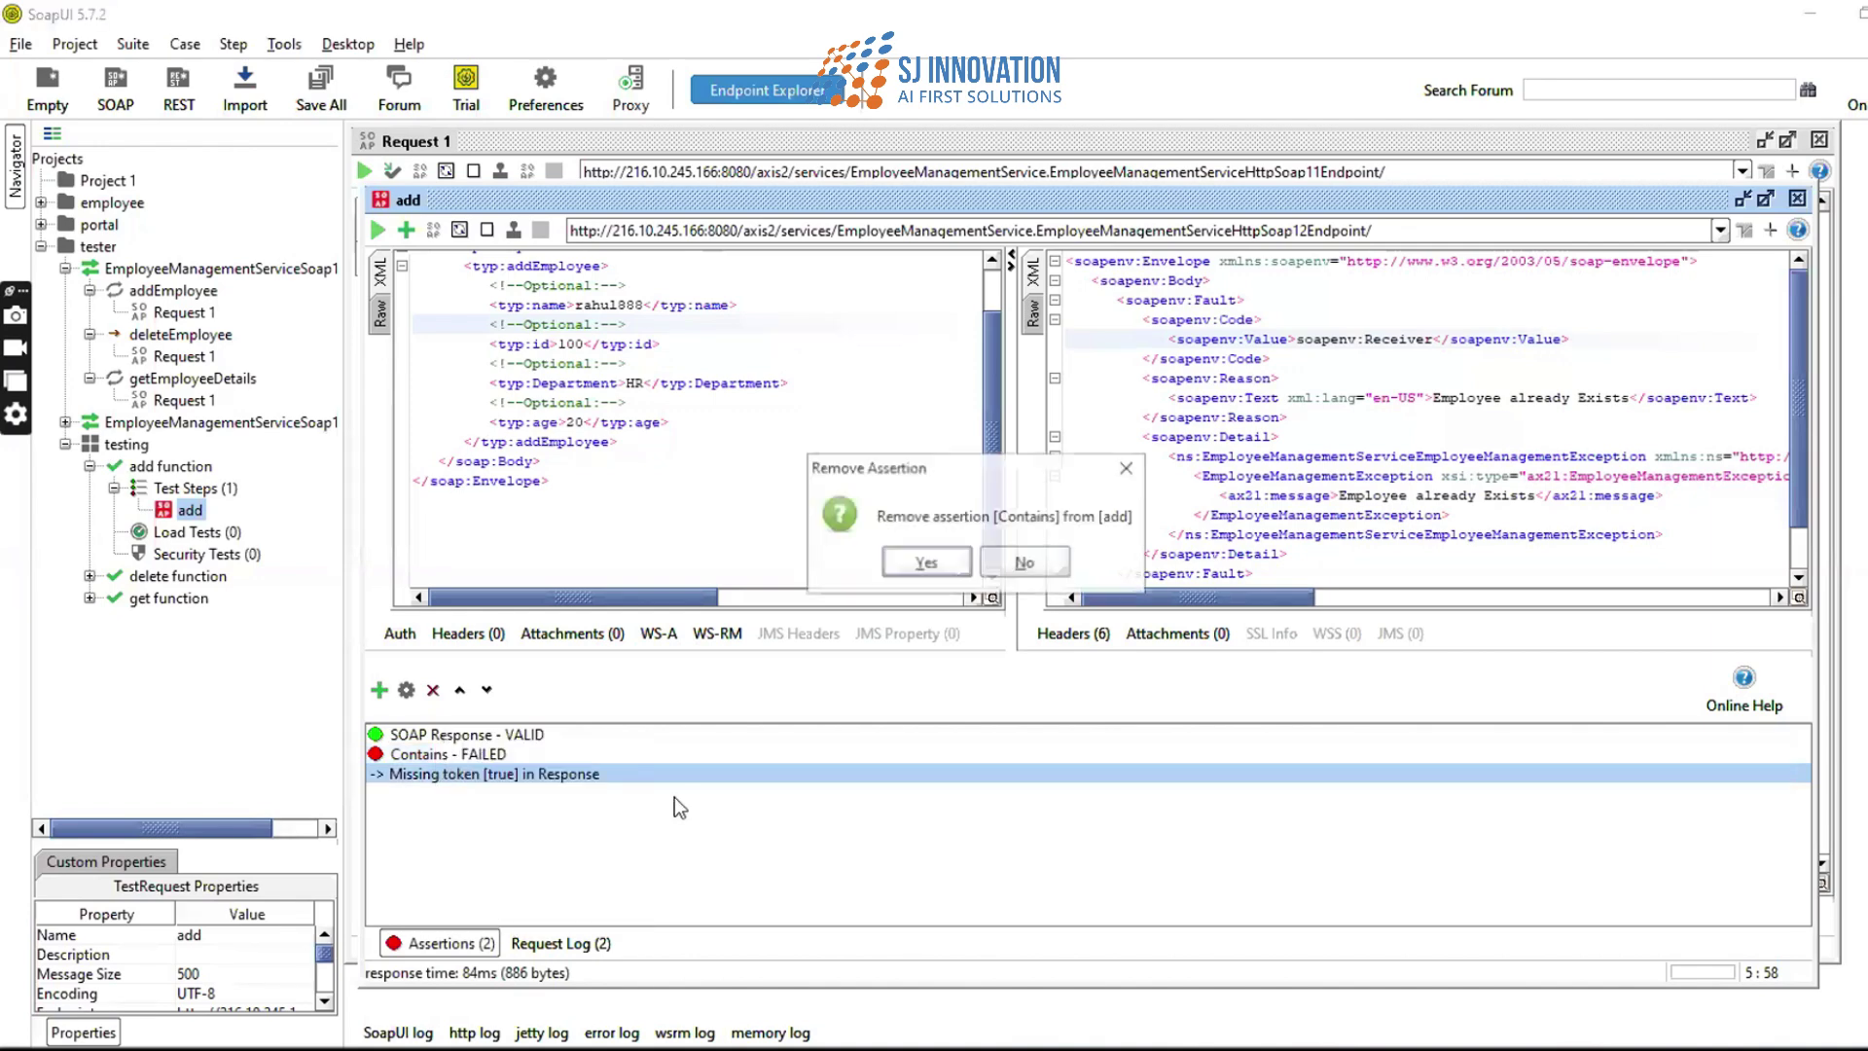
left_click(928, 560)
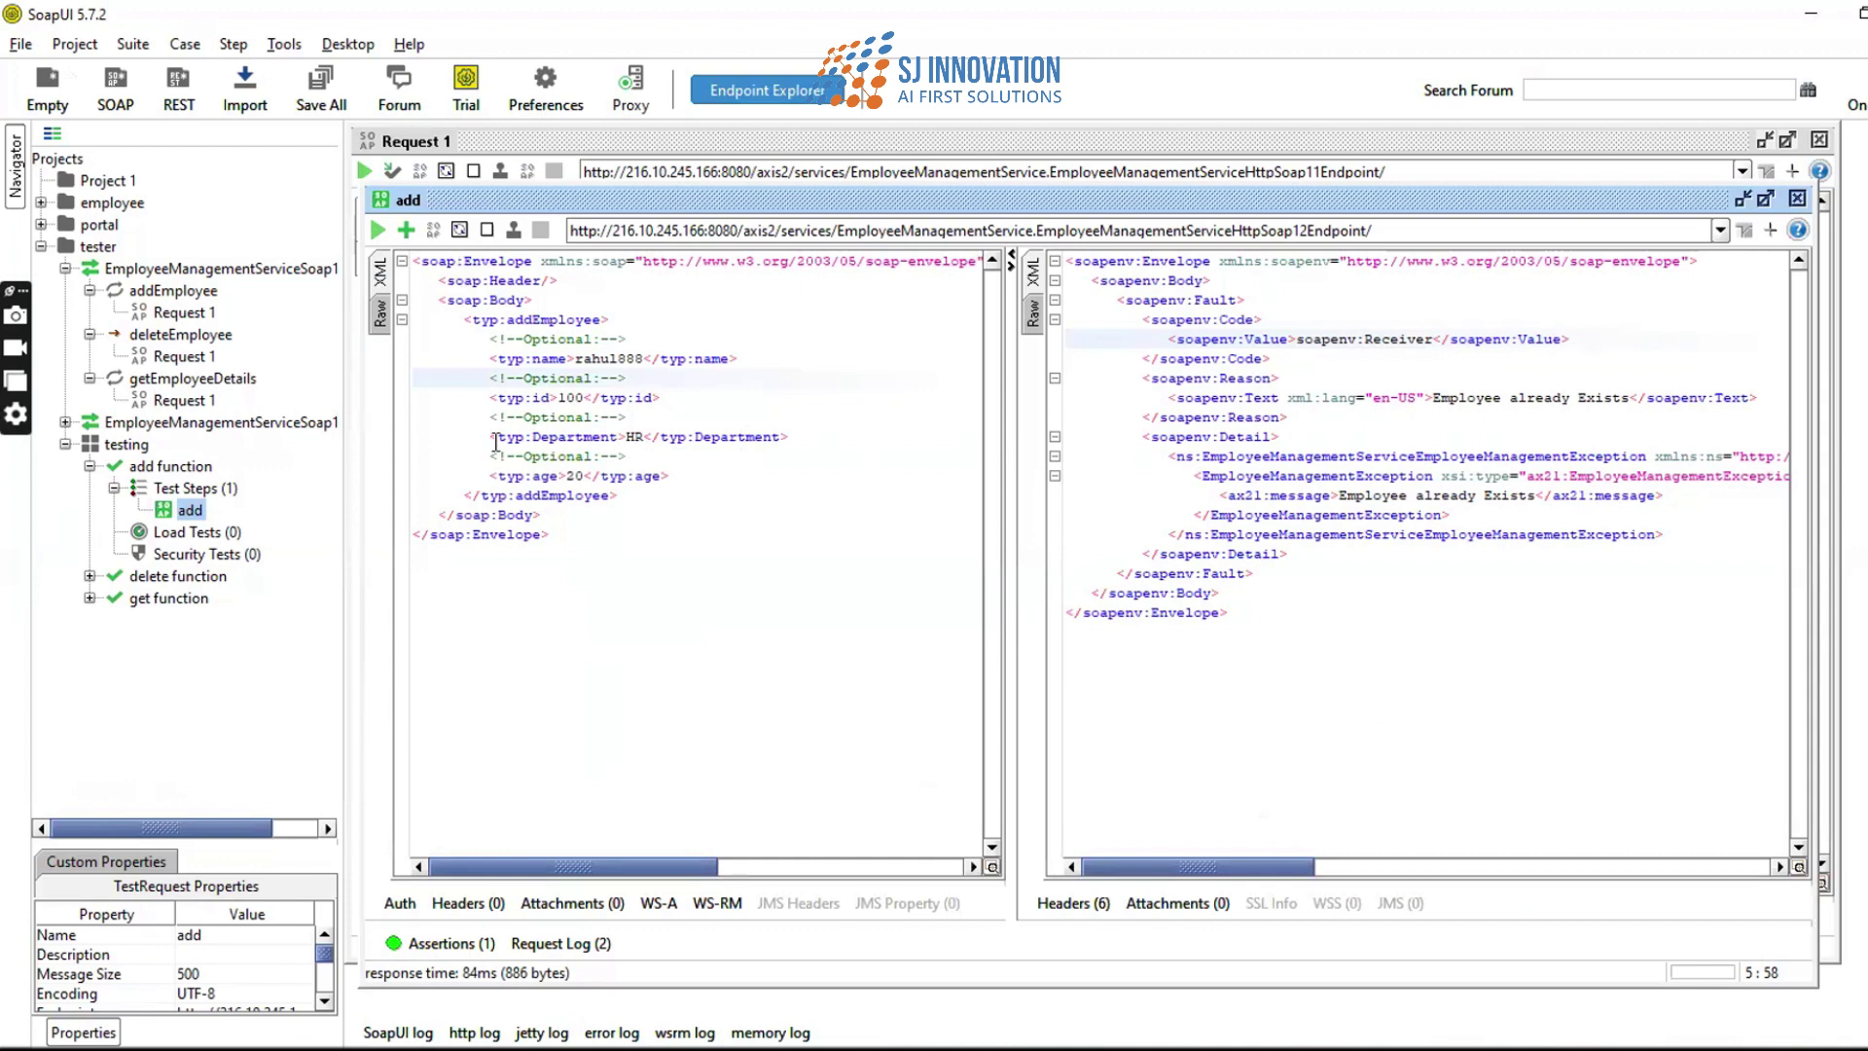
left_click(535, 534)
left_click_drag(535, 533, 424, 254)
left_click(473, 263)
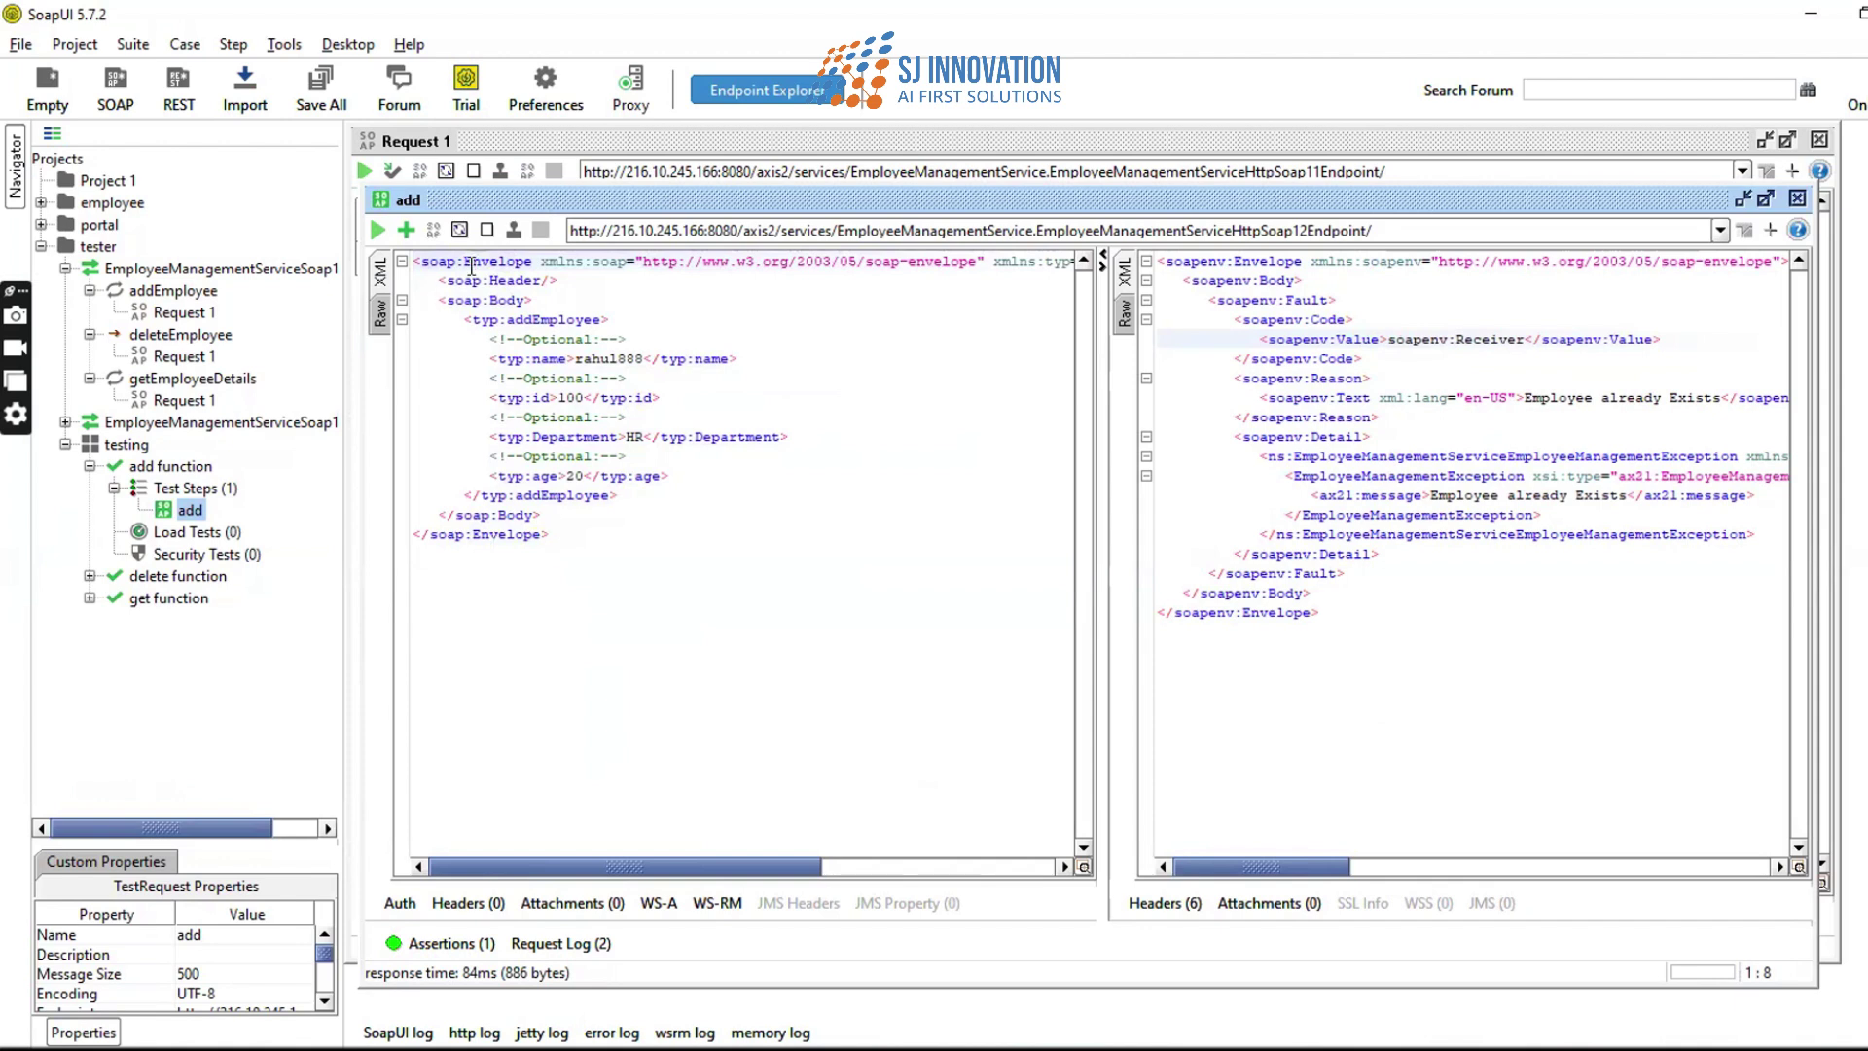
- Try to add a SOAP Response assertion from the Compliance, Status and Standards category to the add step and check its assertion list
left_click(404, 230)
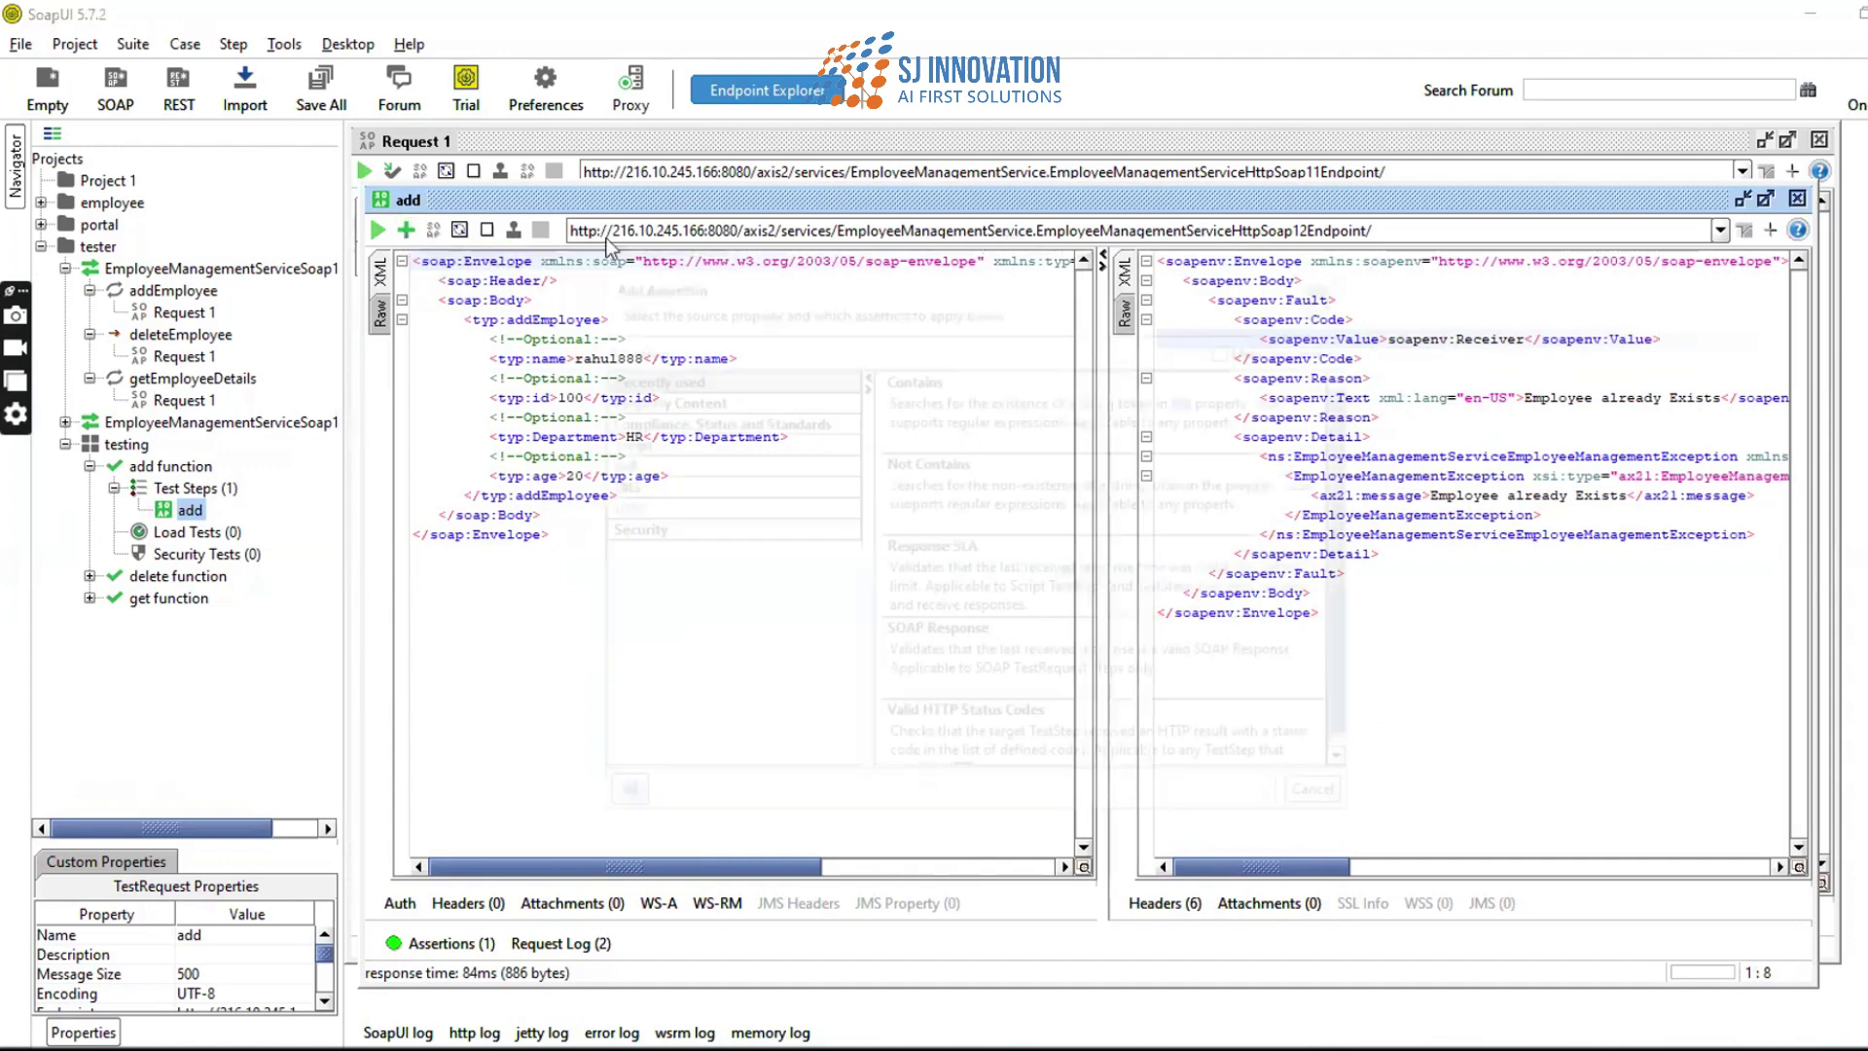
left_click(644, 418)
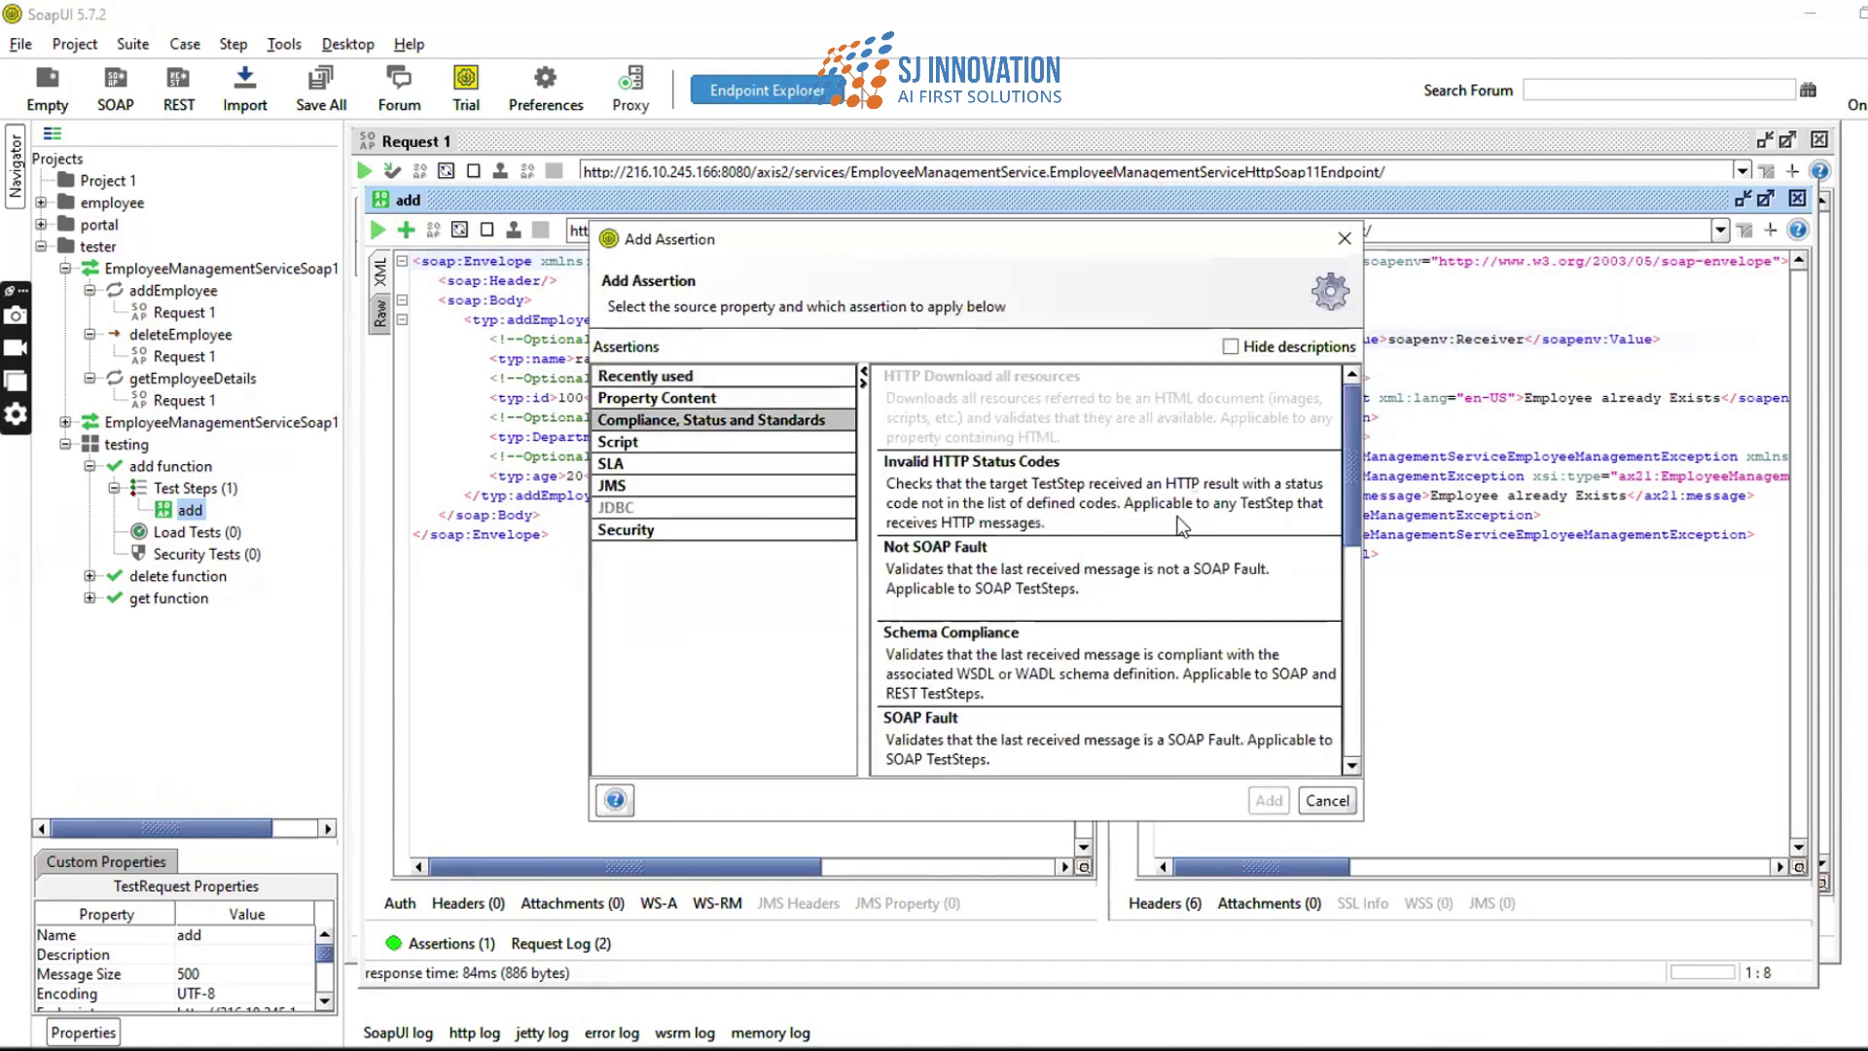
scroll(1356, 568, "down", 5)
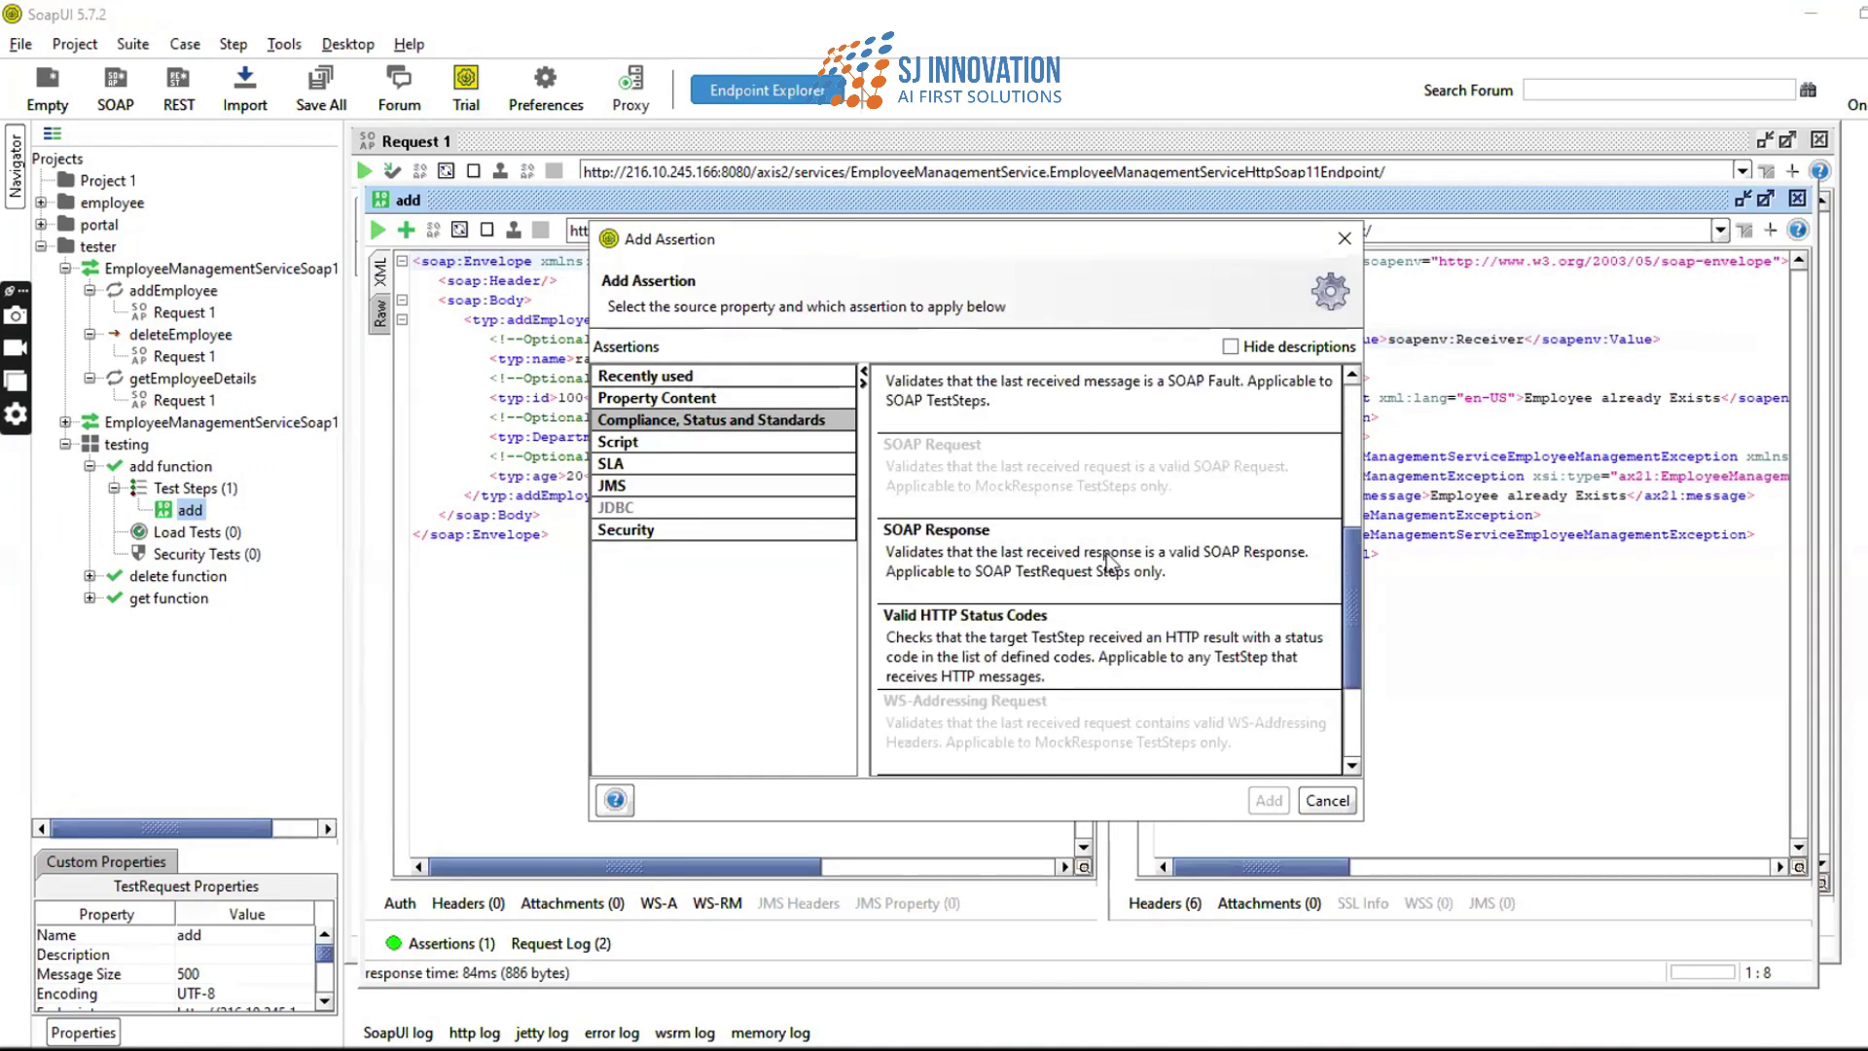
left_click(1109, 560)
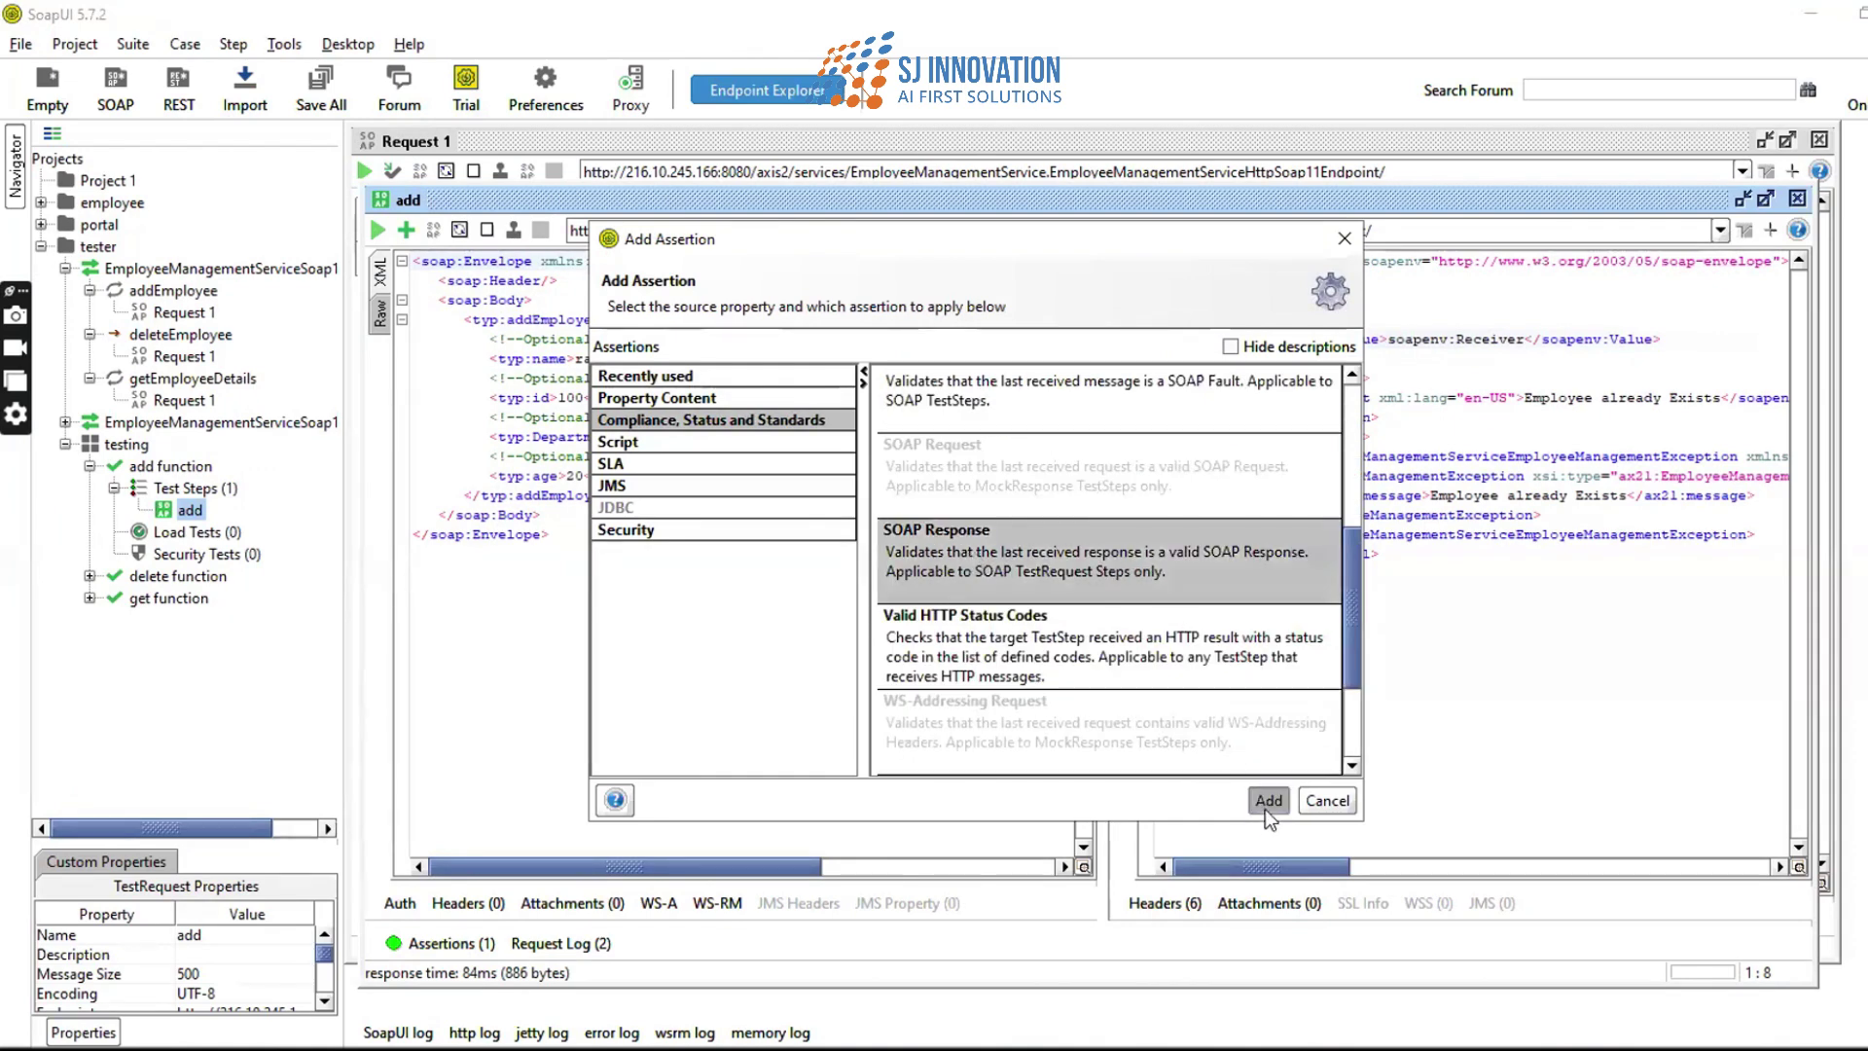
left_click(1266, 801)
left_click(979, 570)
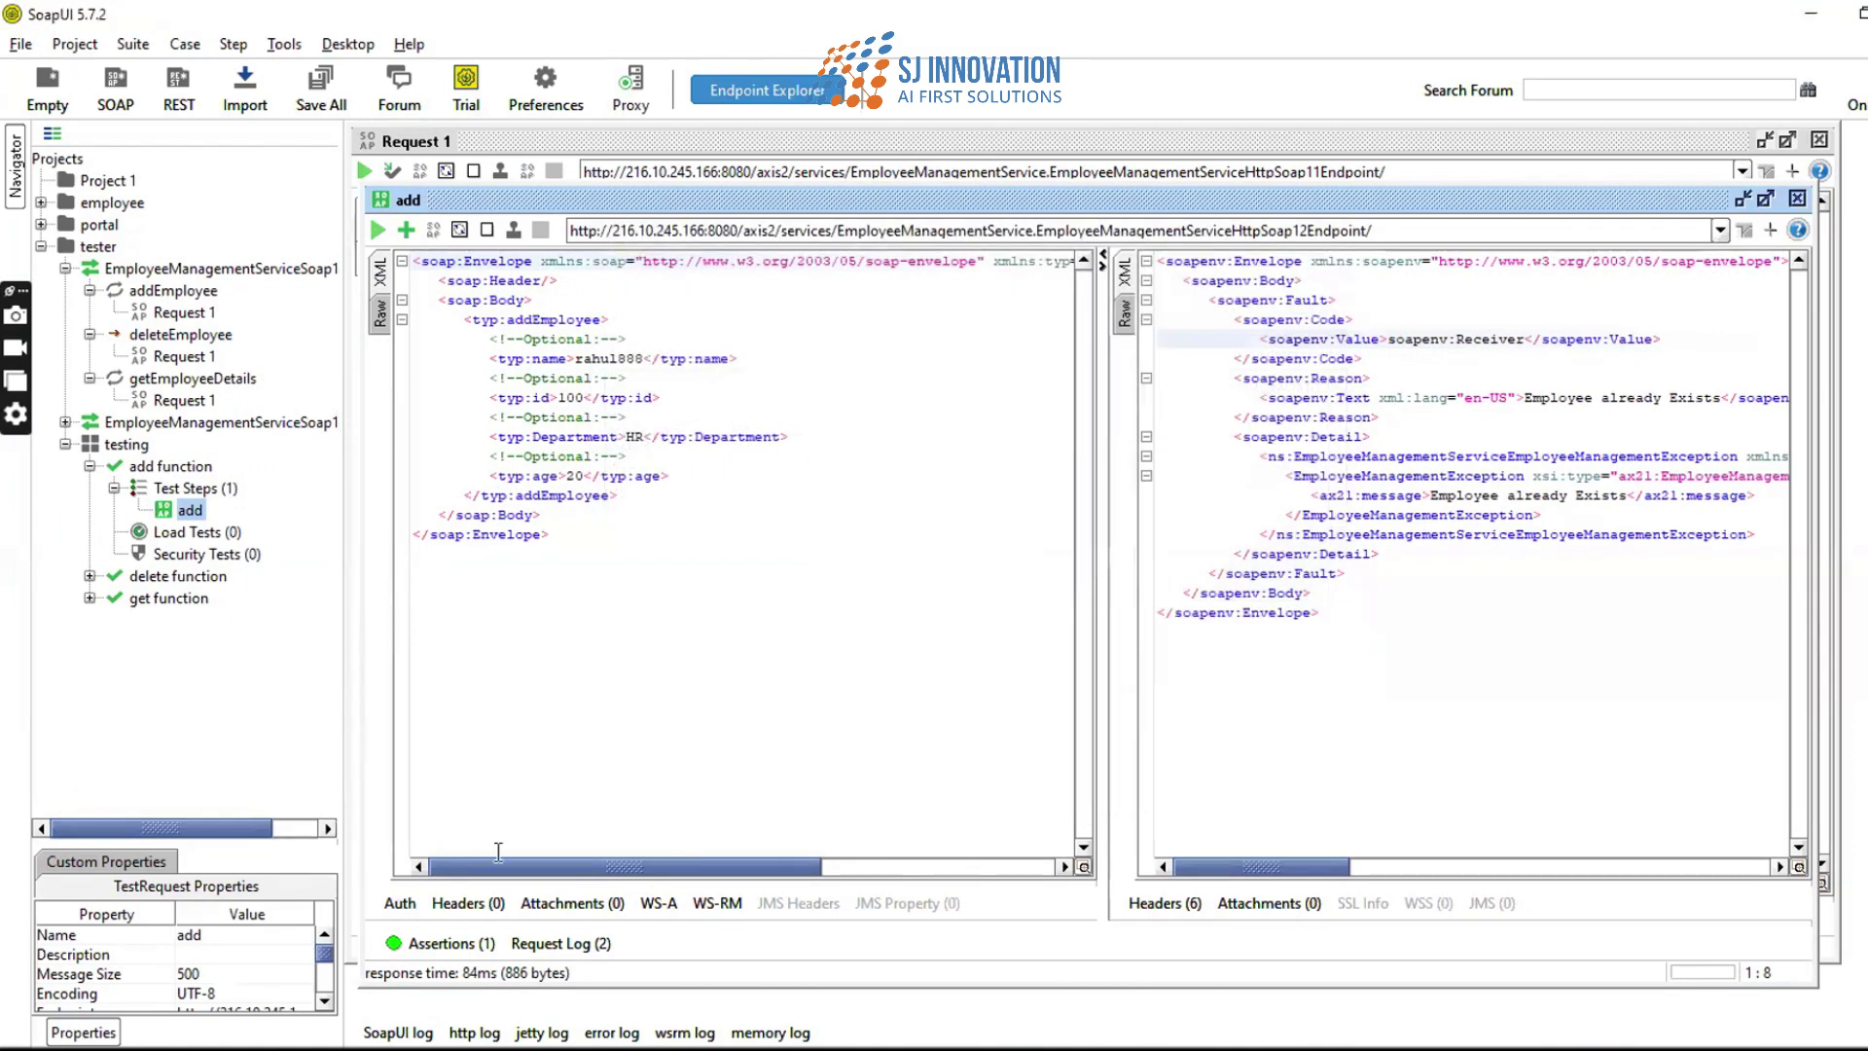
left_click(416, 946)
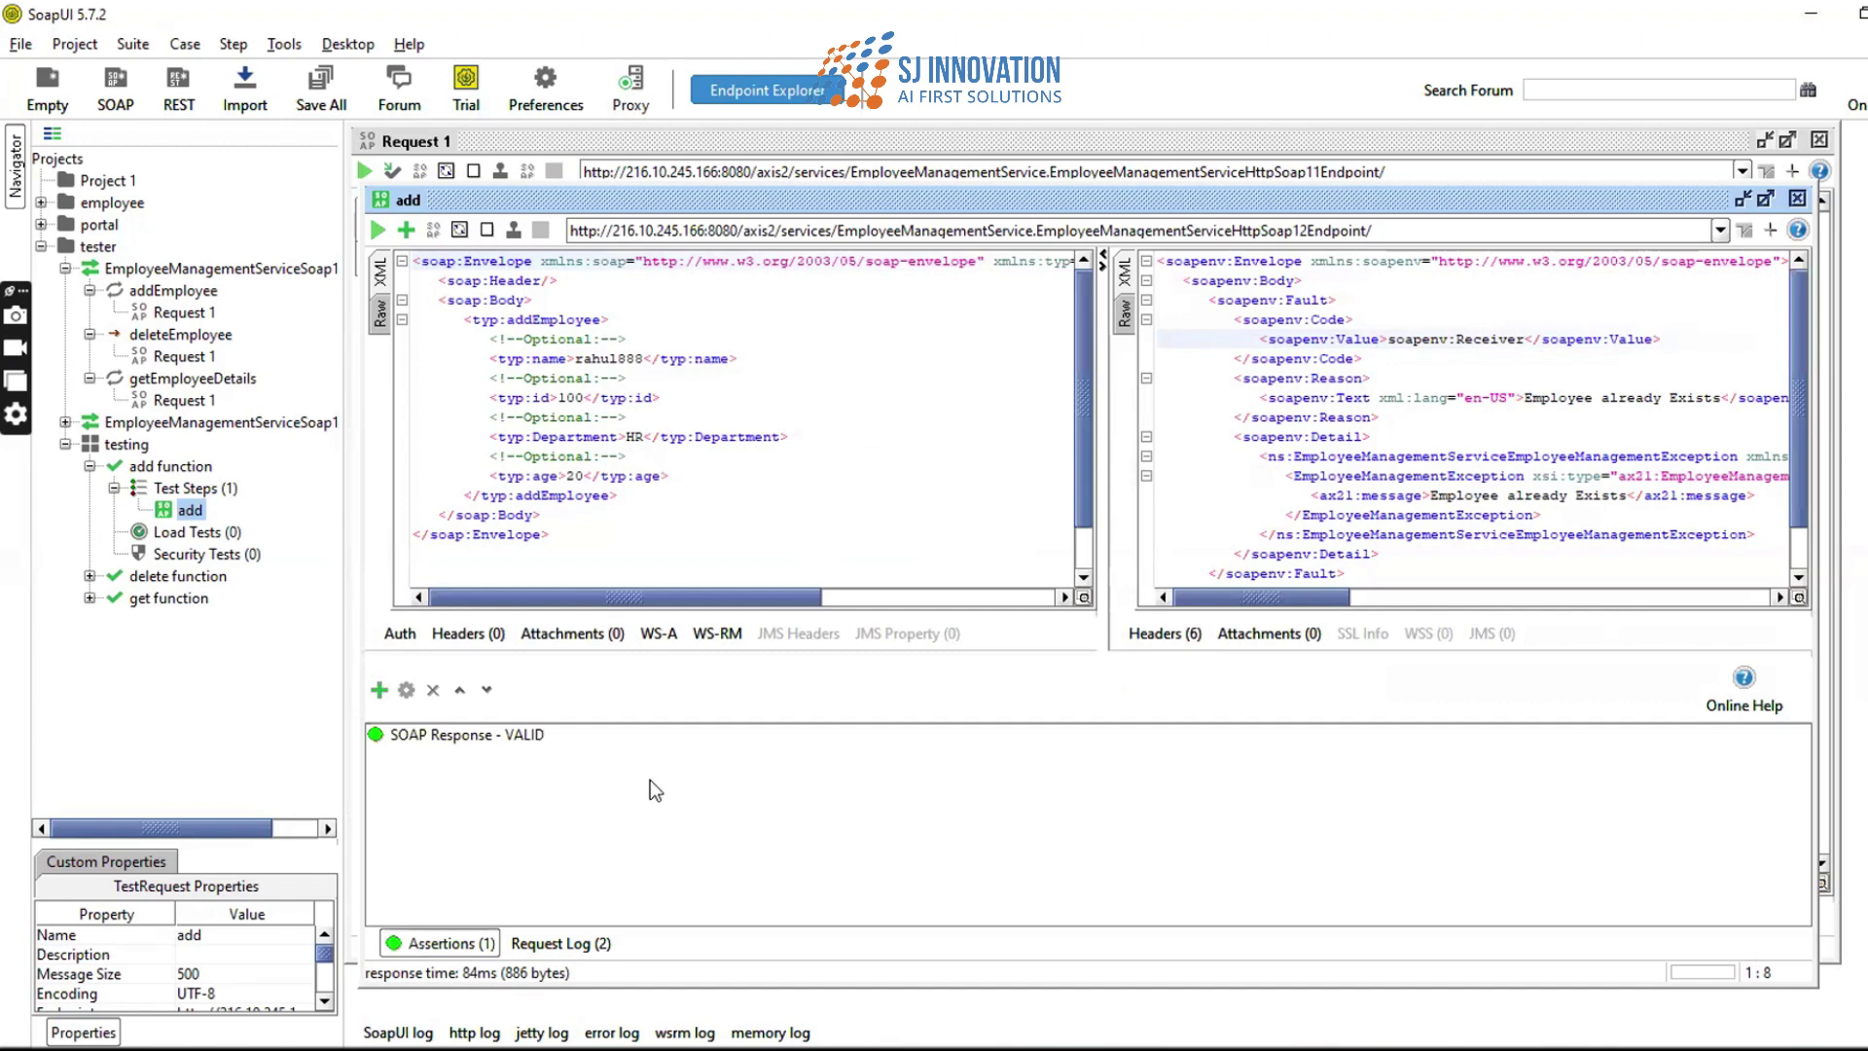
left_click(632, 734)
- Try to add the SOAP Response assertion to the add step once more, from the recently used assertions
left_click(405, 229)
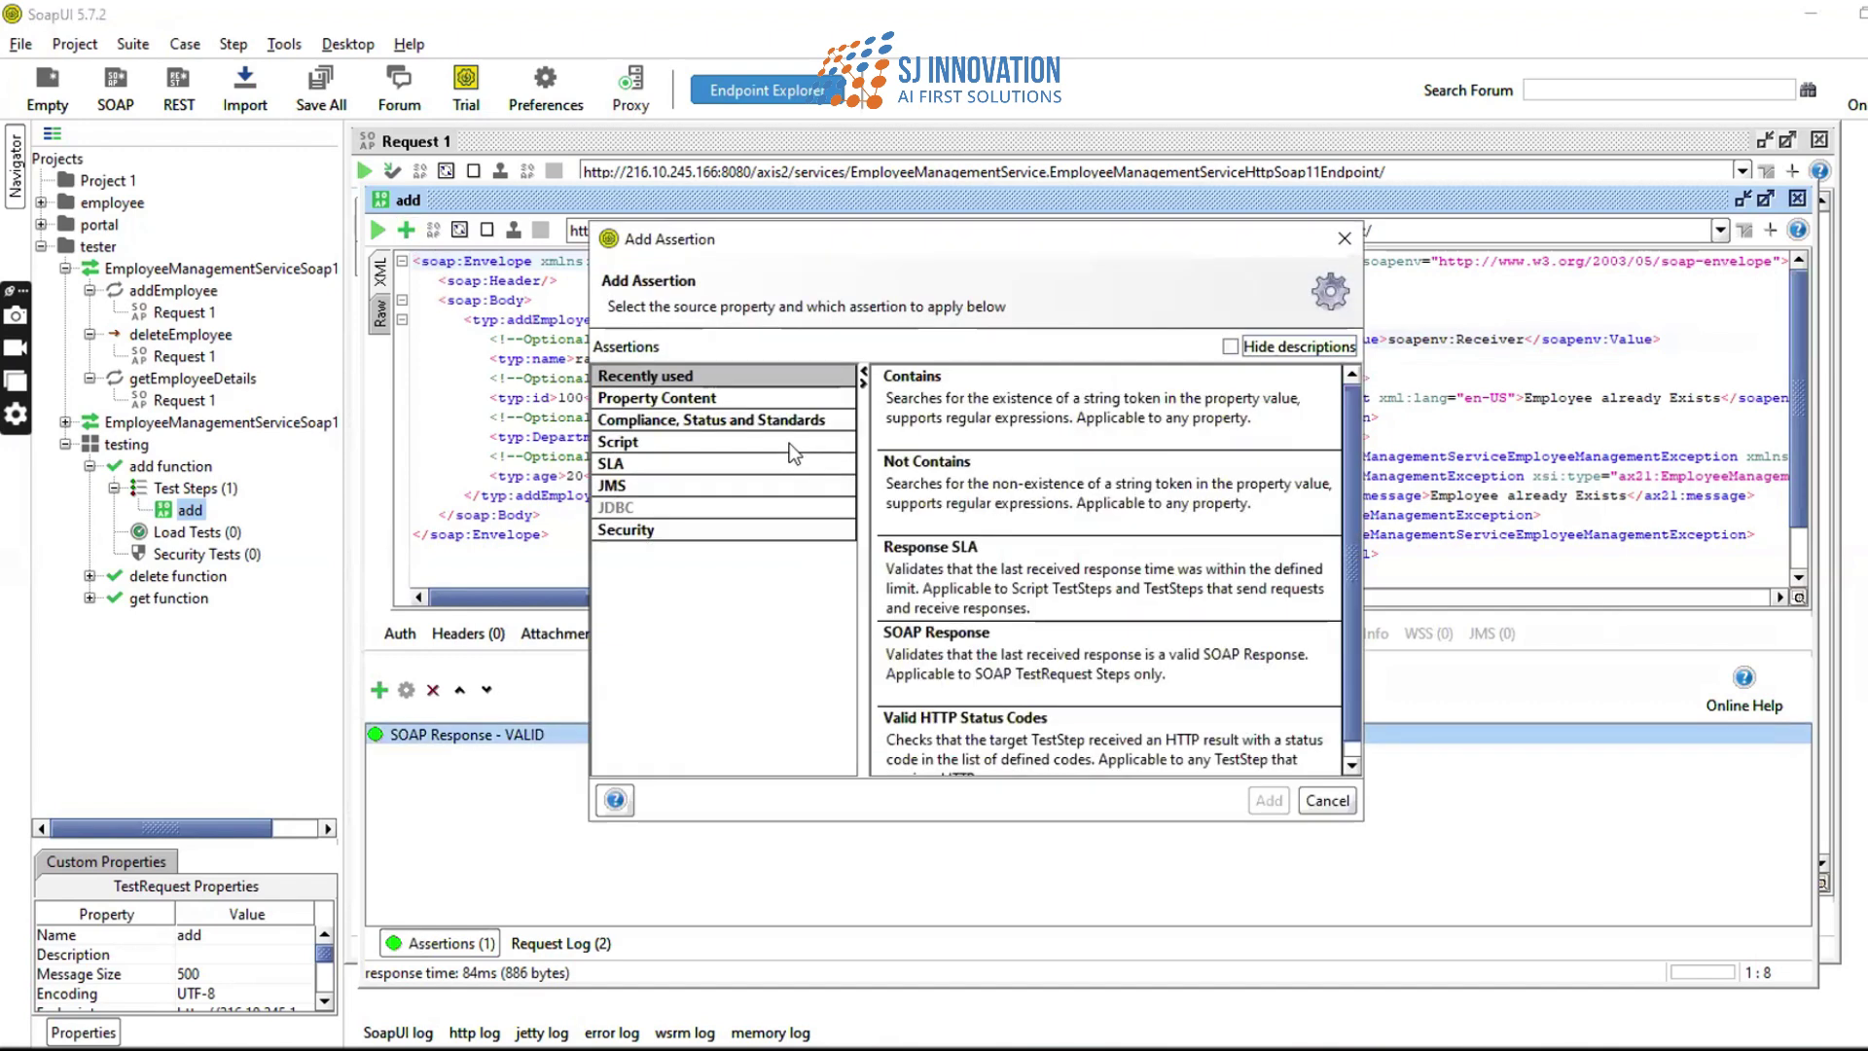
scroll(982, 632, "down", 1)
left_click(979, 638)
double_click(978, 638)
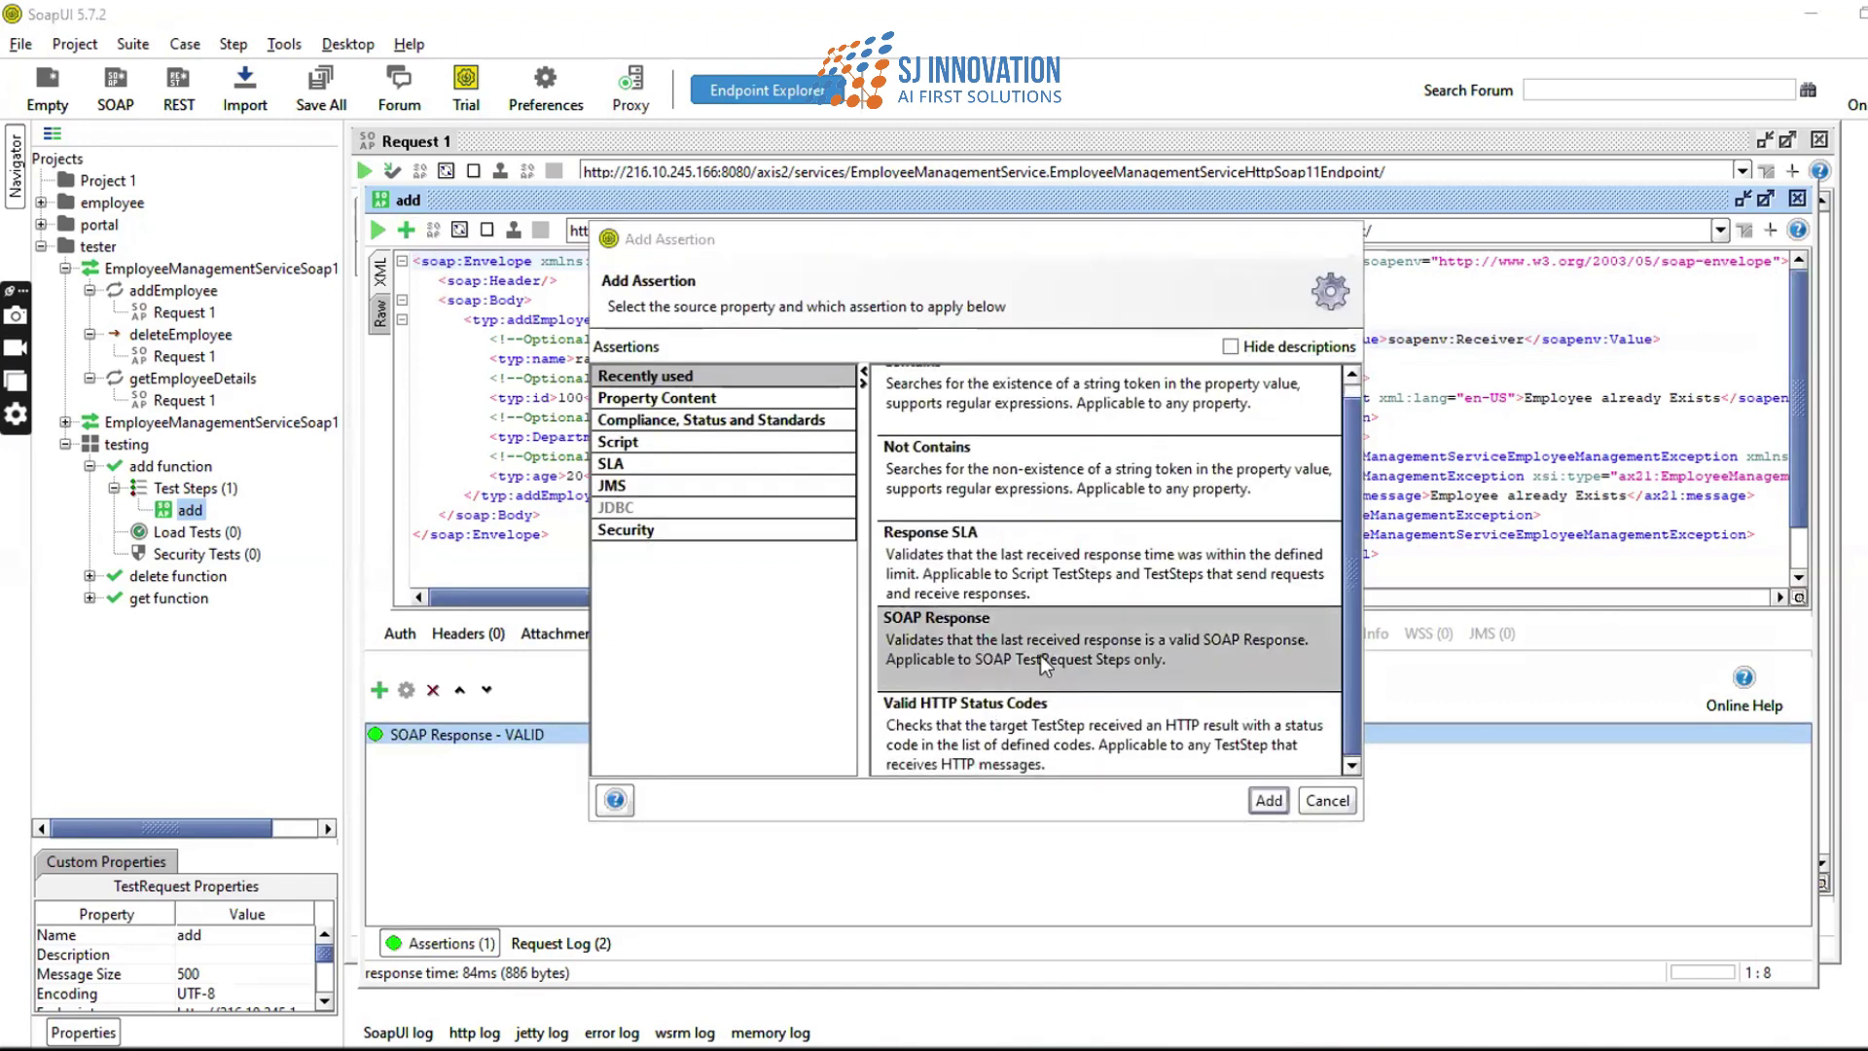
left_click(982, 556)
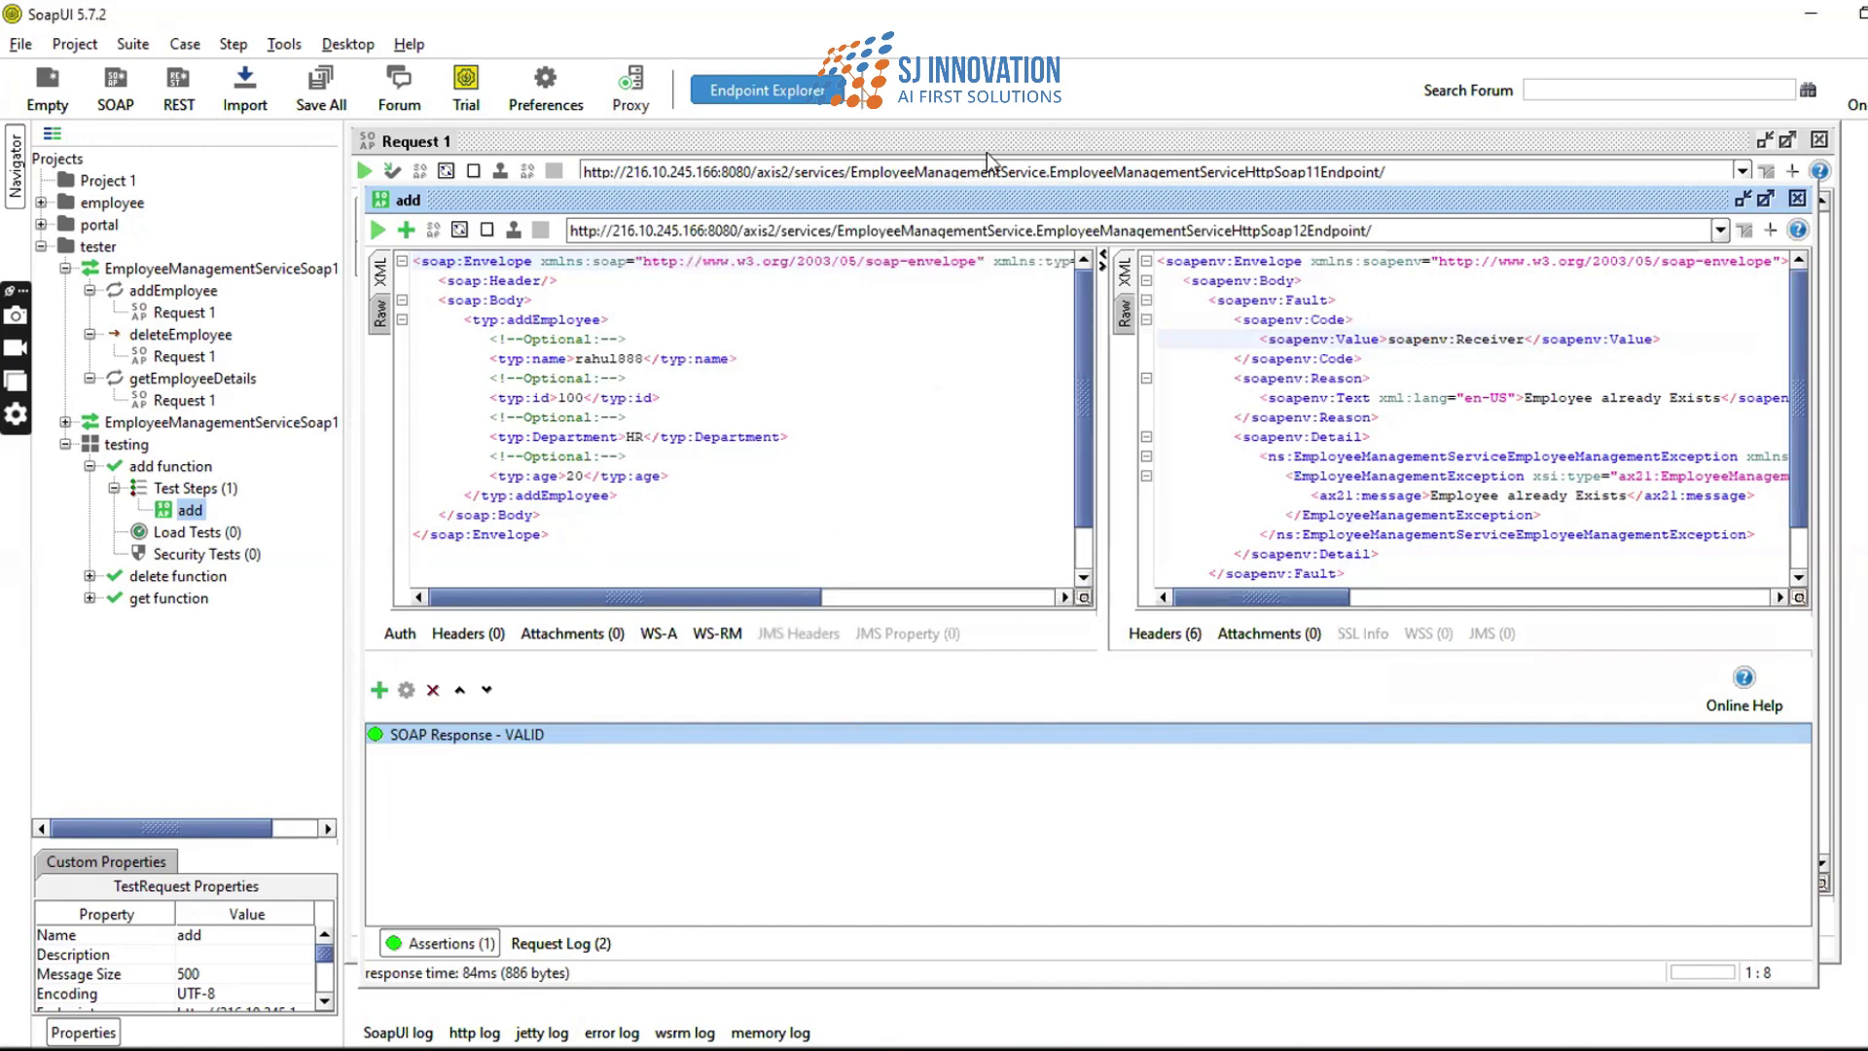
- Move the add editor up over the Request 1 window and collapse its assertion list
left_click_drag(988, 198, 974, 134)
left_click(424, 887)
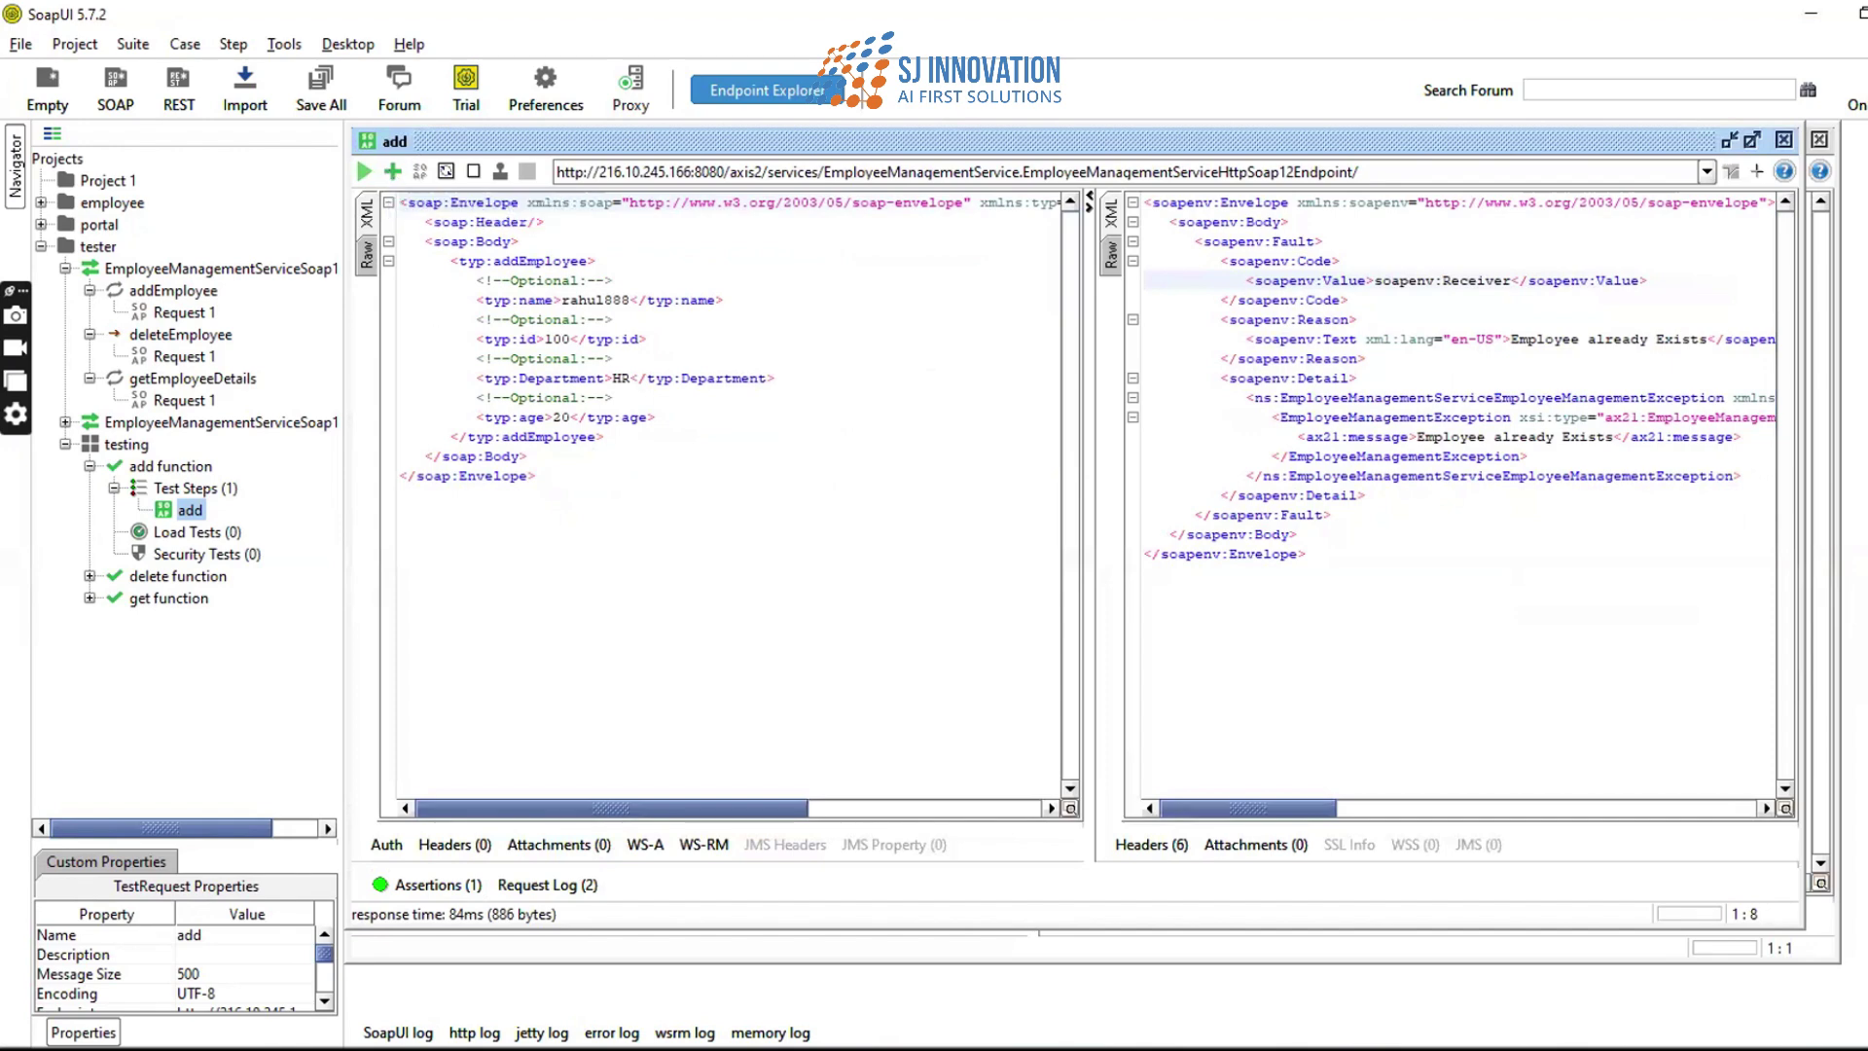
left_click(871, 721)
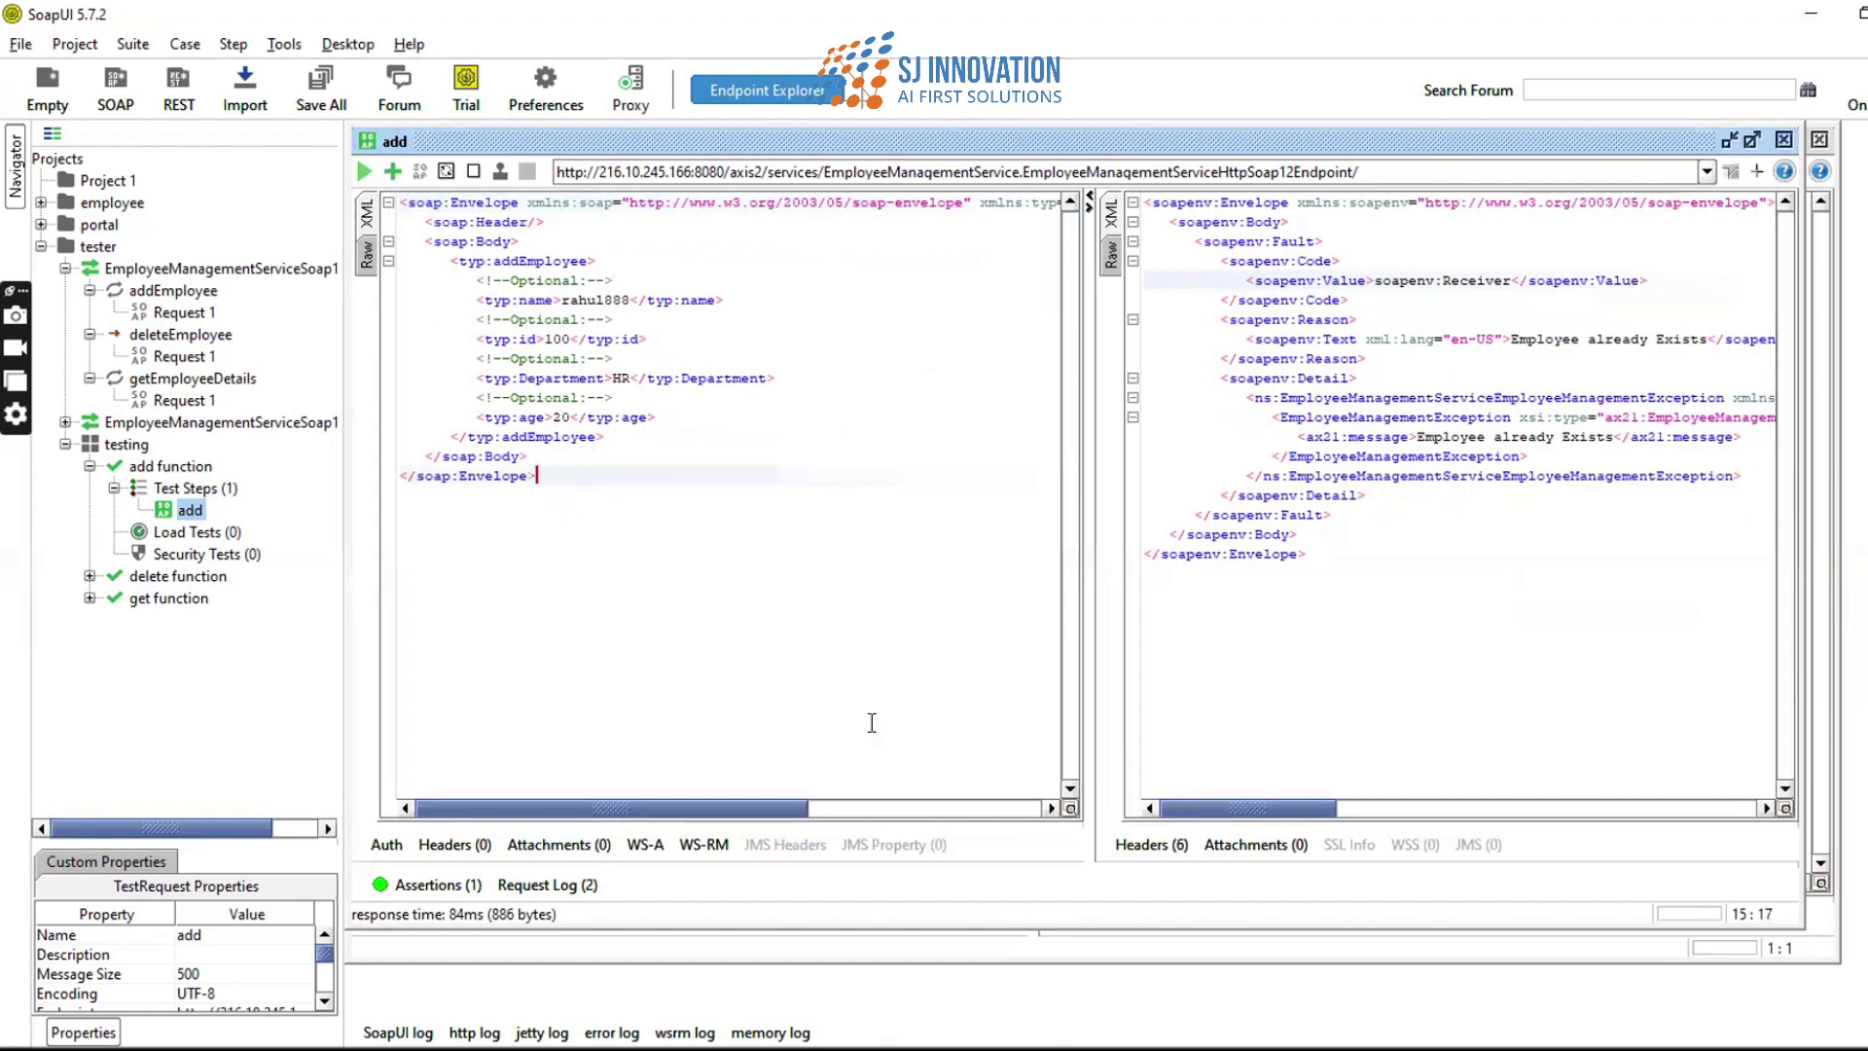
- Run the add request and try again to add a SOAP Response assertion from the Compliance, Status and Standards category
left_click(367, 172)
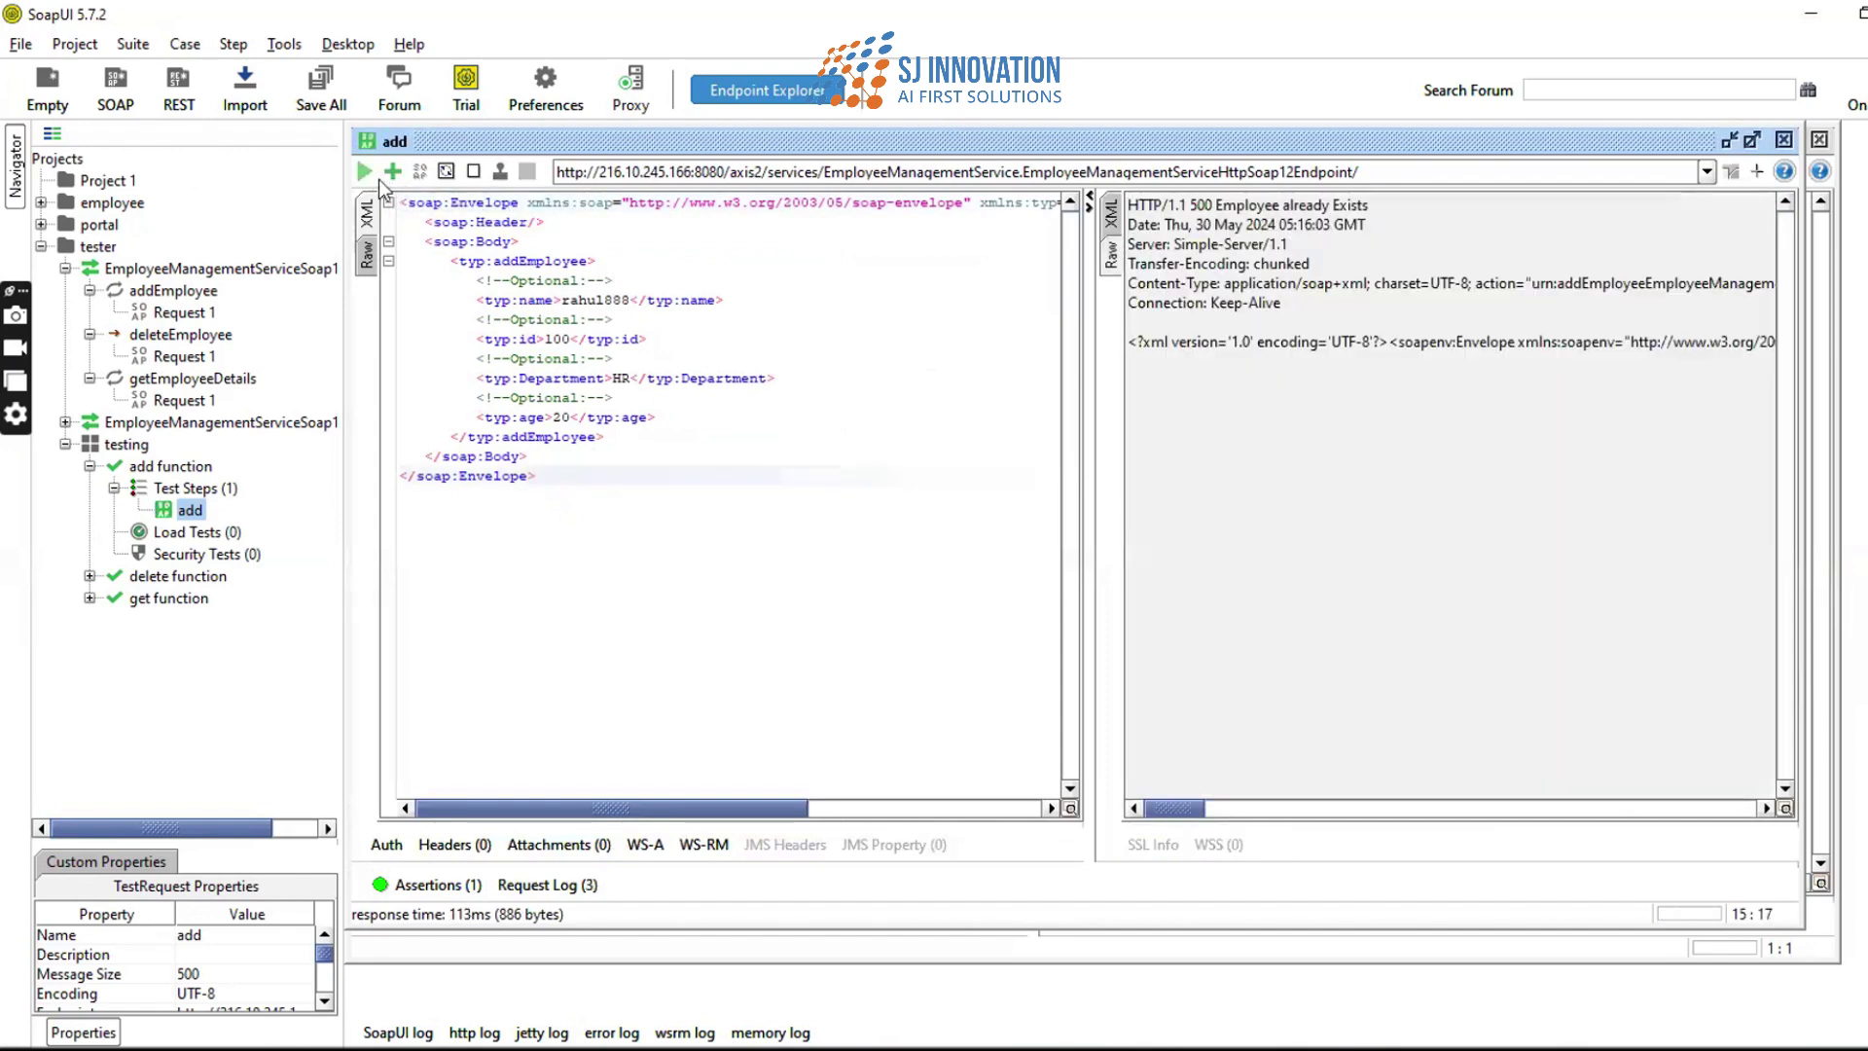
left_click(392, 172)
left_click(744, 420)
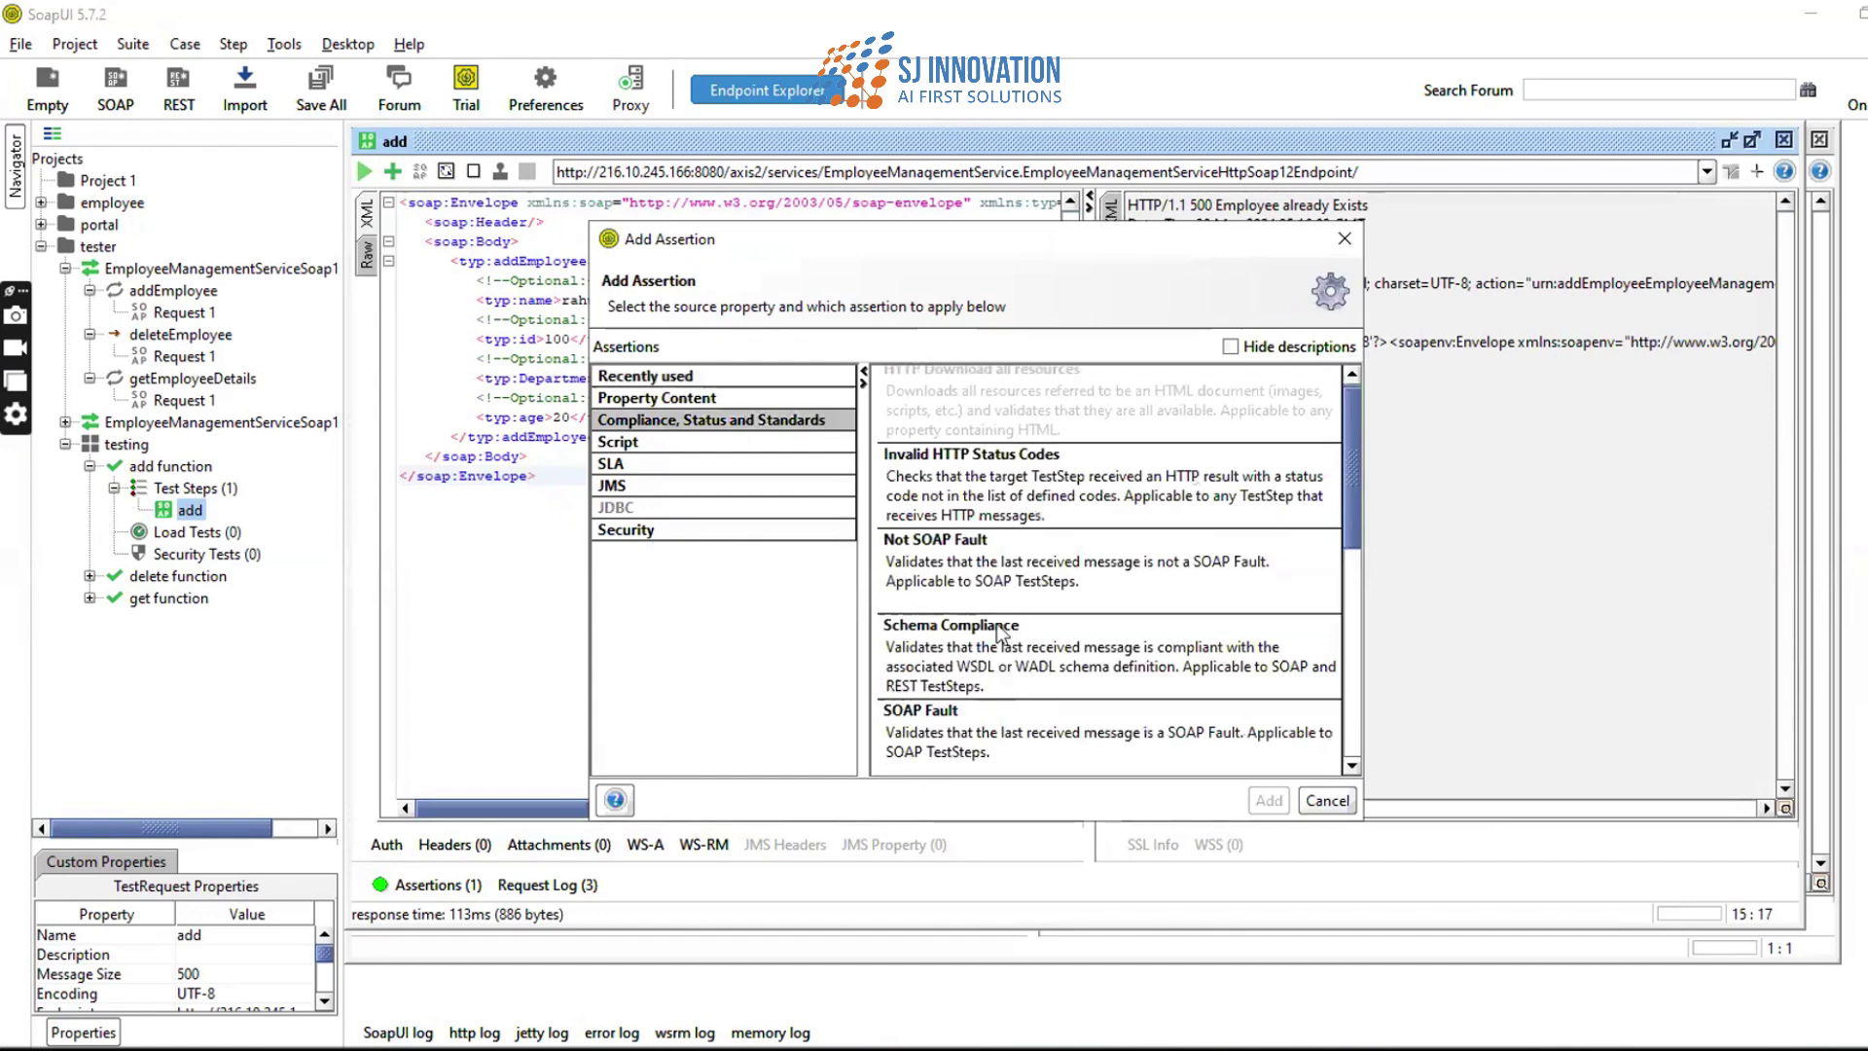
scroll(1071, 632, "down", 3)
left_click(1087, 633)
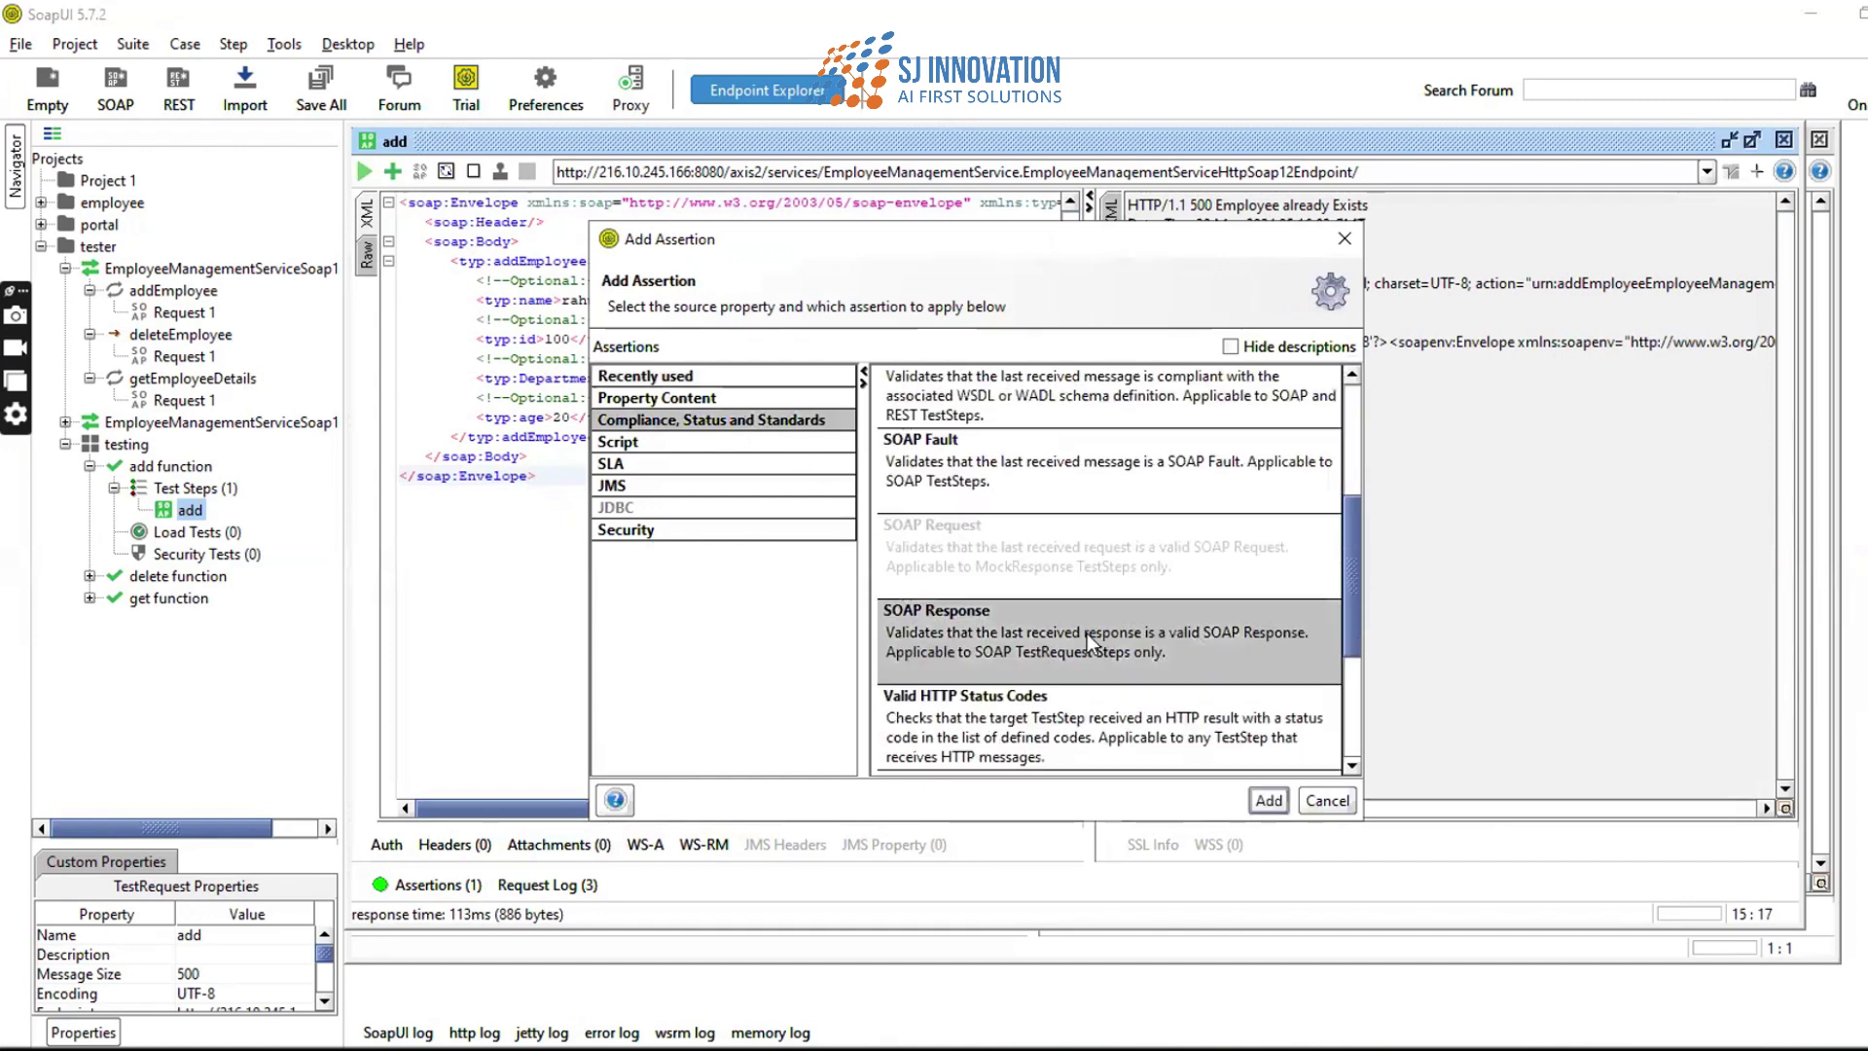
double_click(1088, 633)
left_click(960, 559)
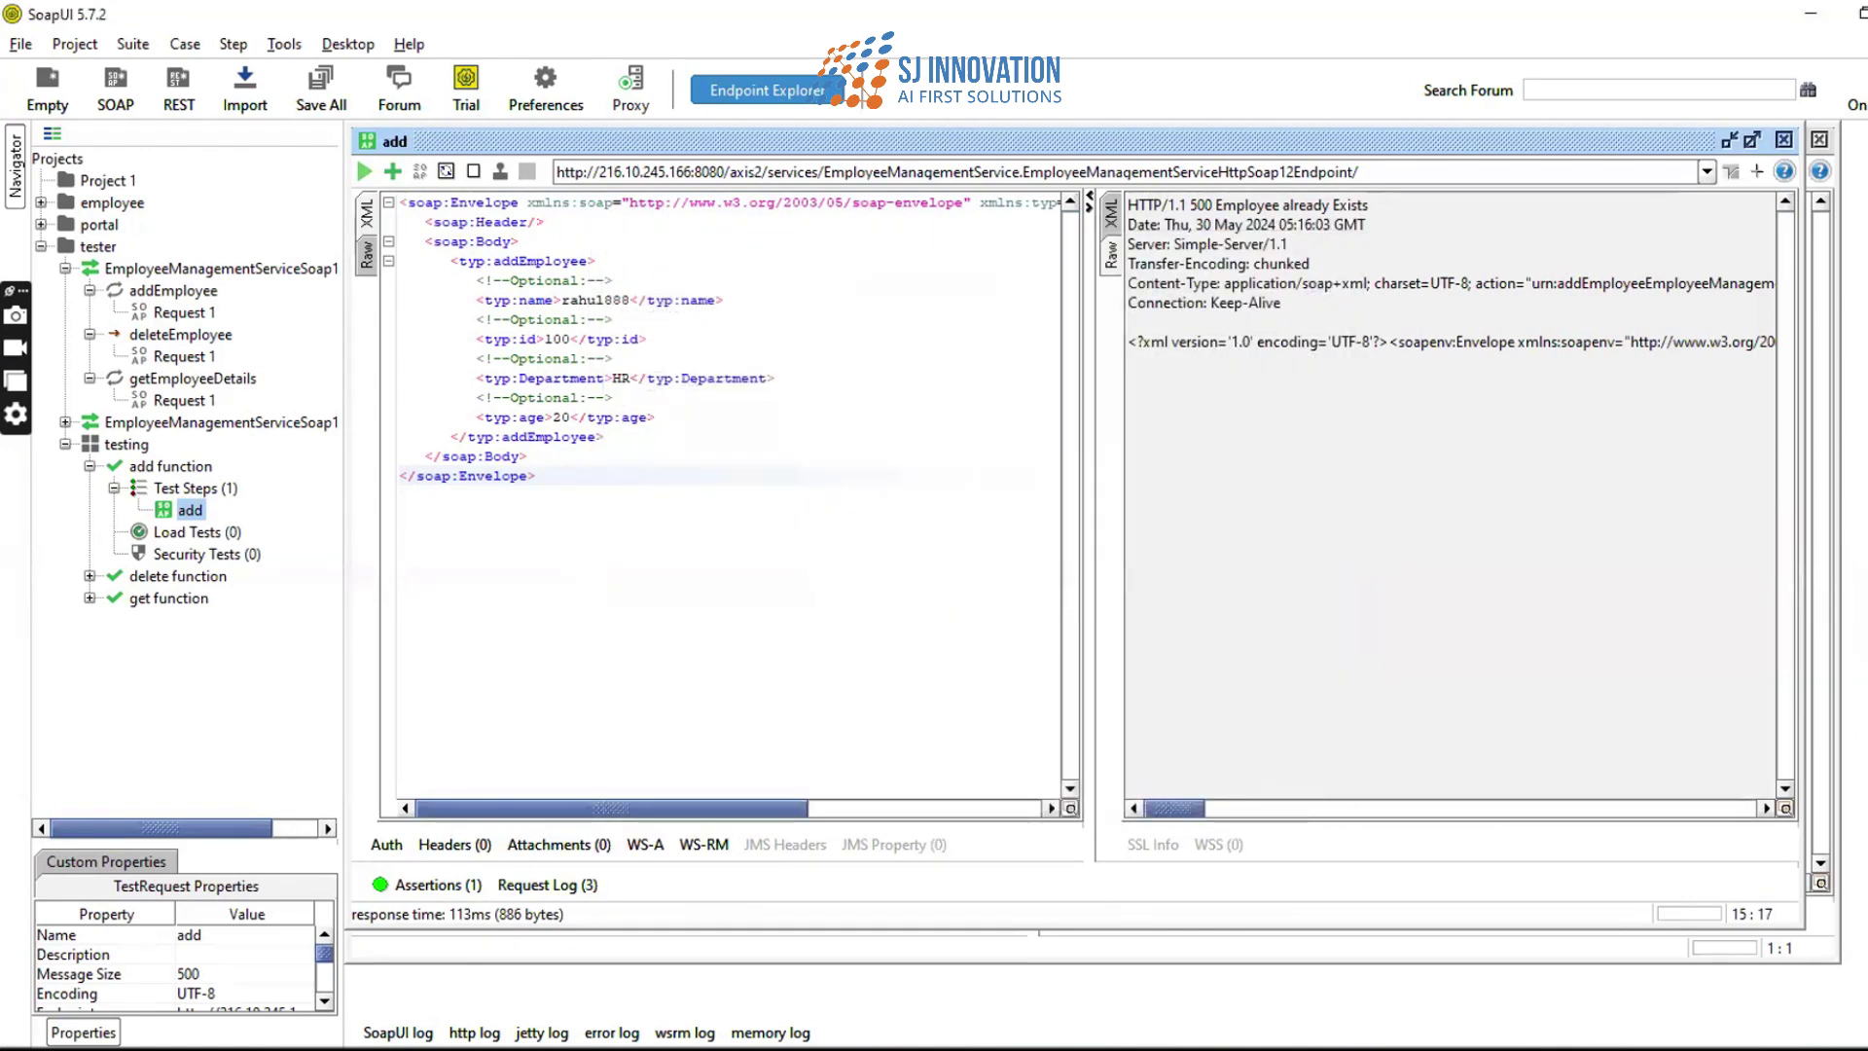
- Switch to Google Slides to read the HTTP status code item on the Assertion slide, and return to SoapUI
key("alt+Tab")
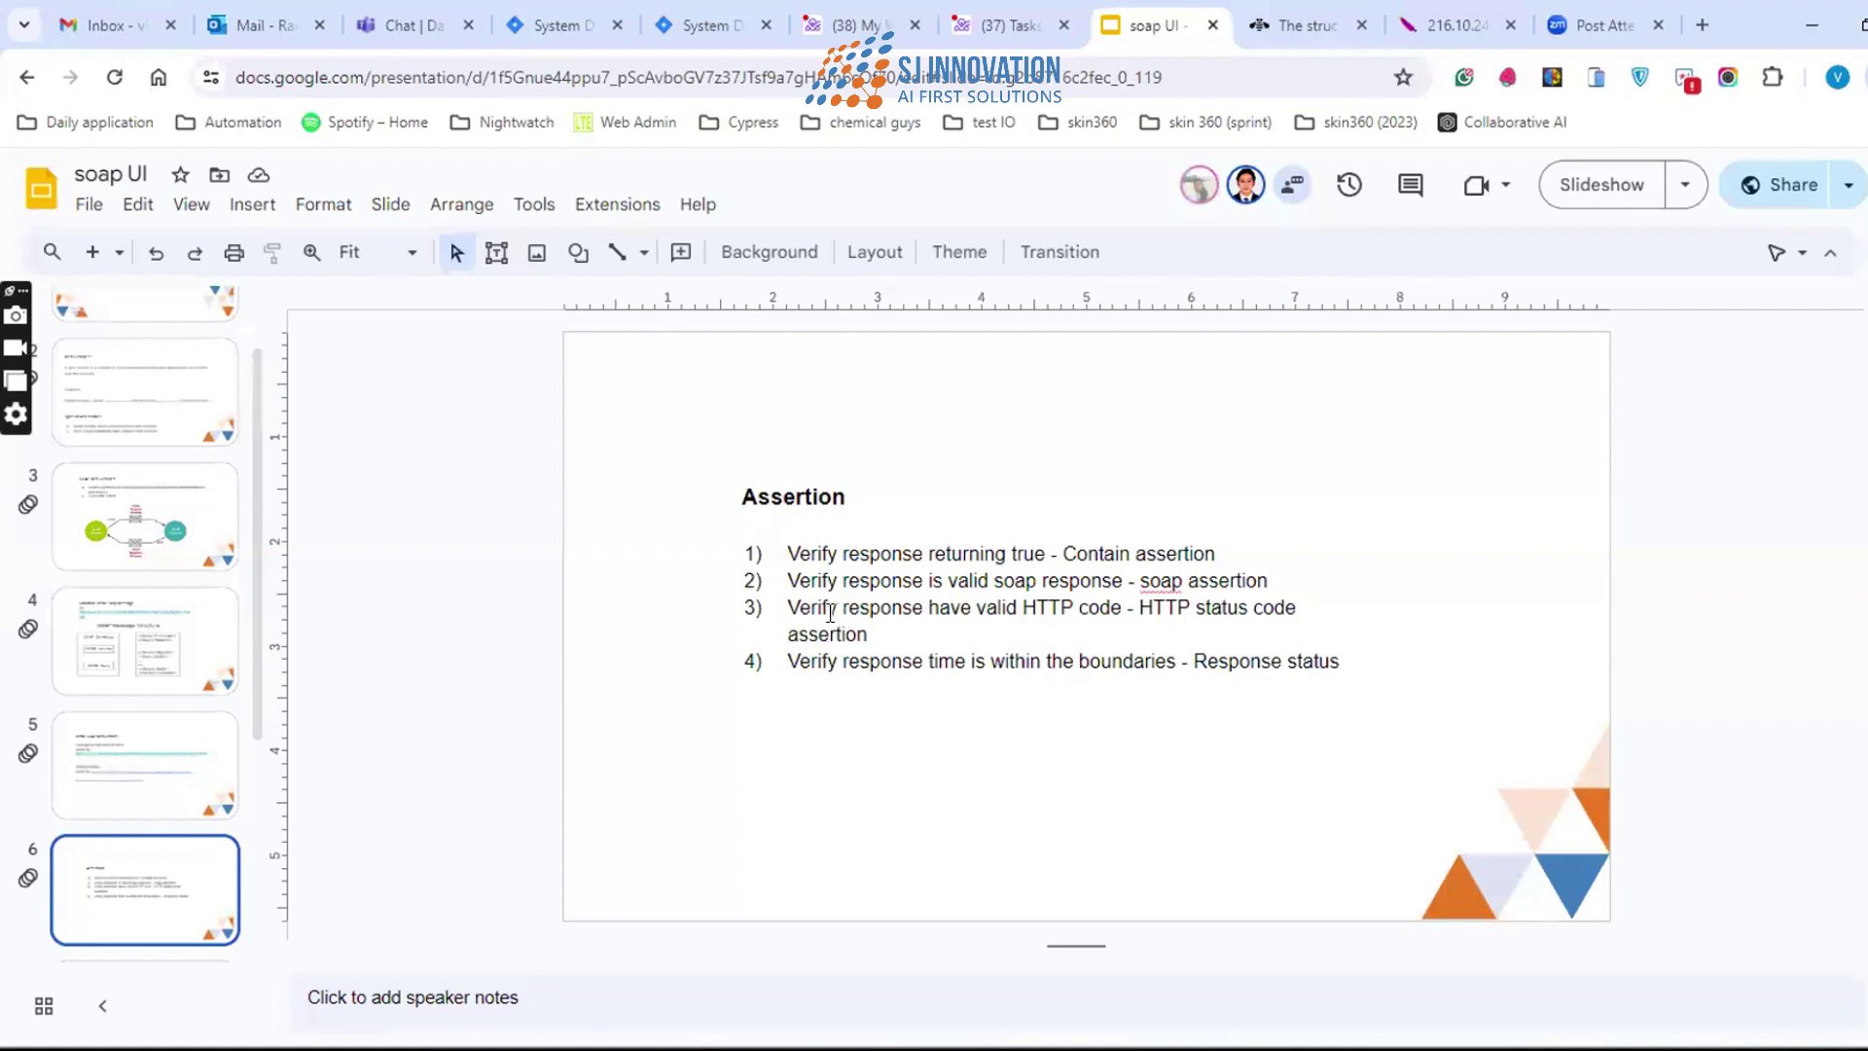
left_click(875, 633)
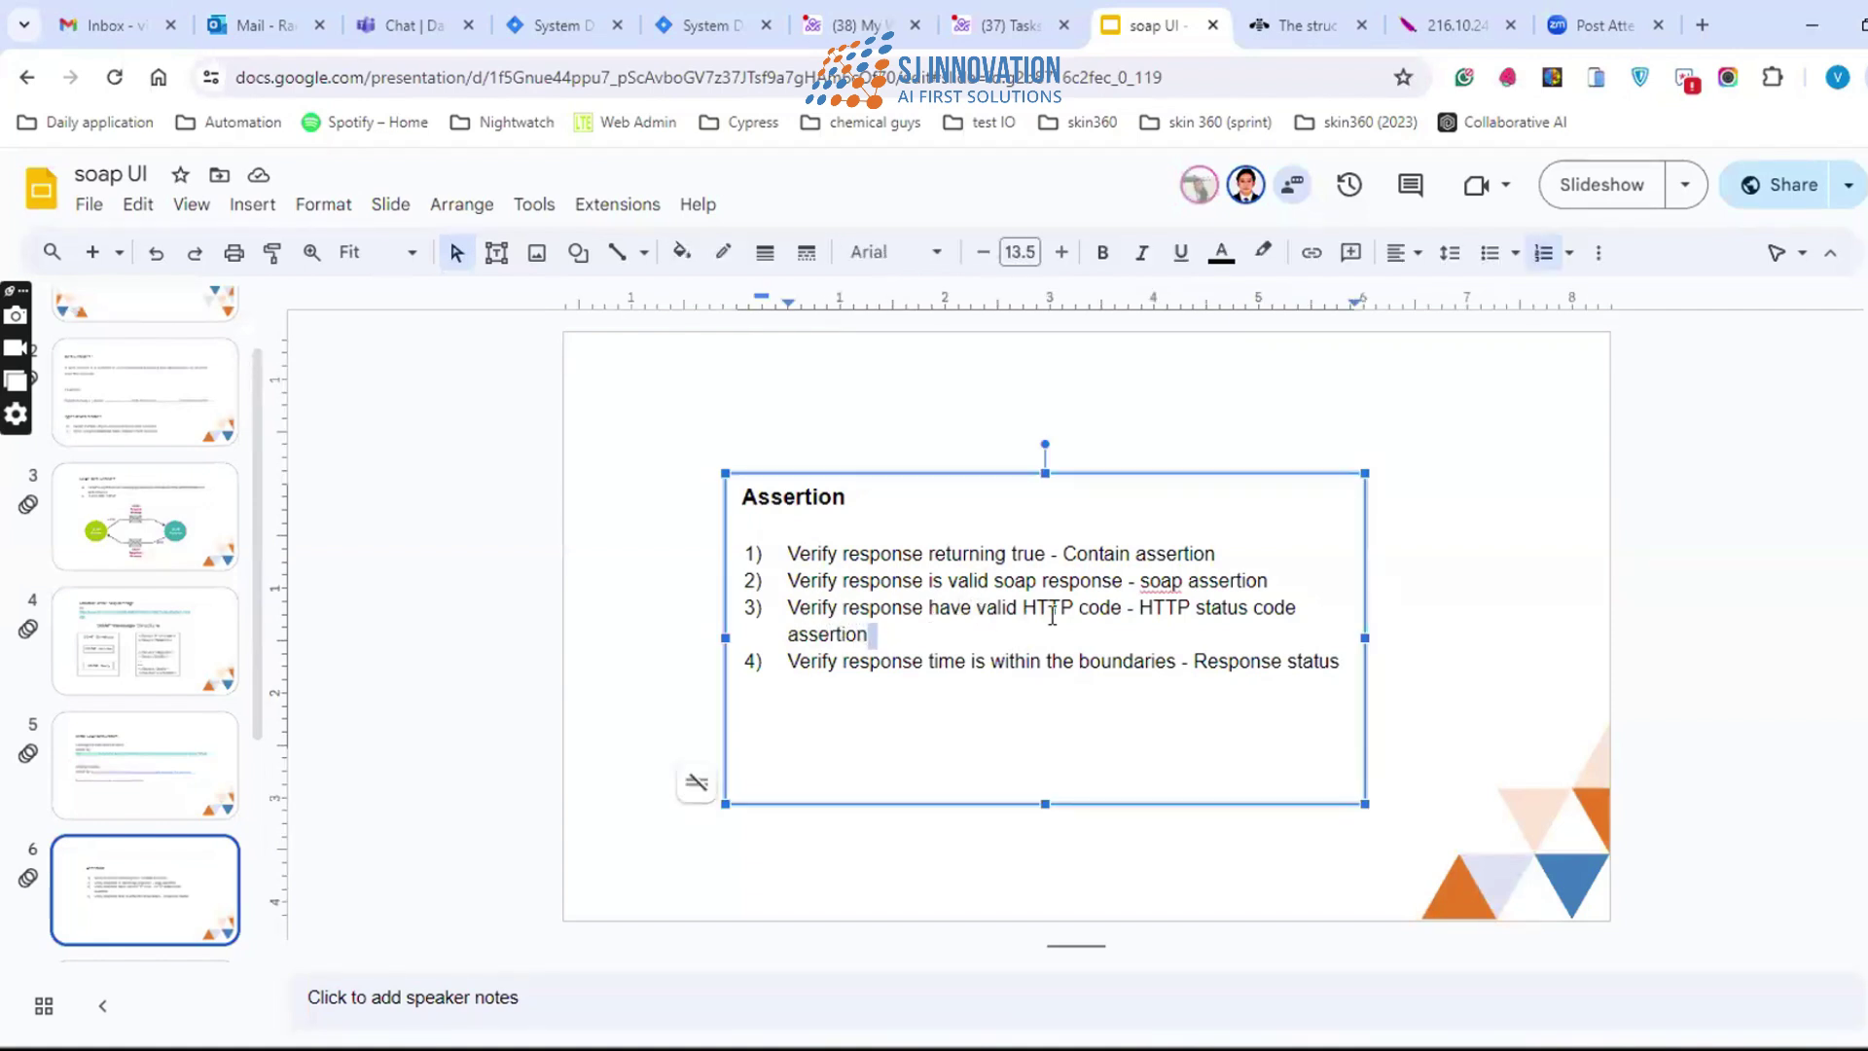
key("alt+Tab")
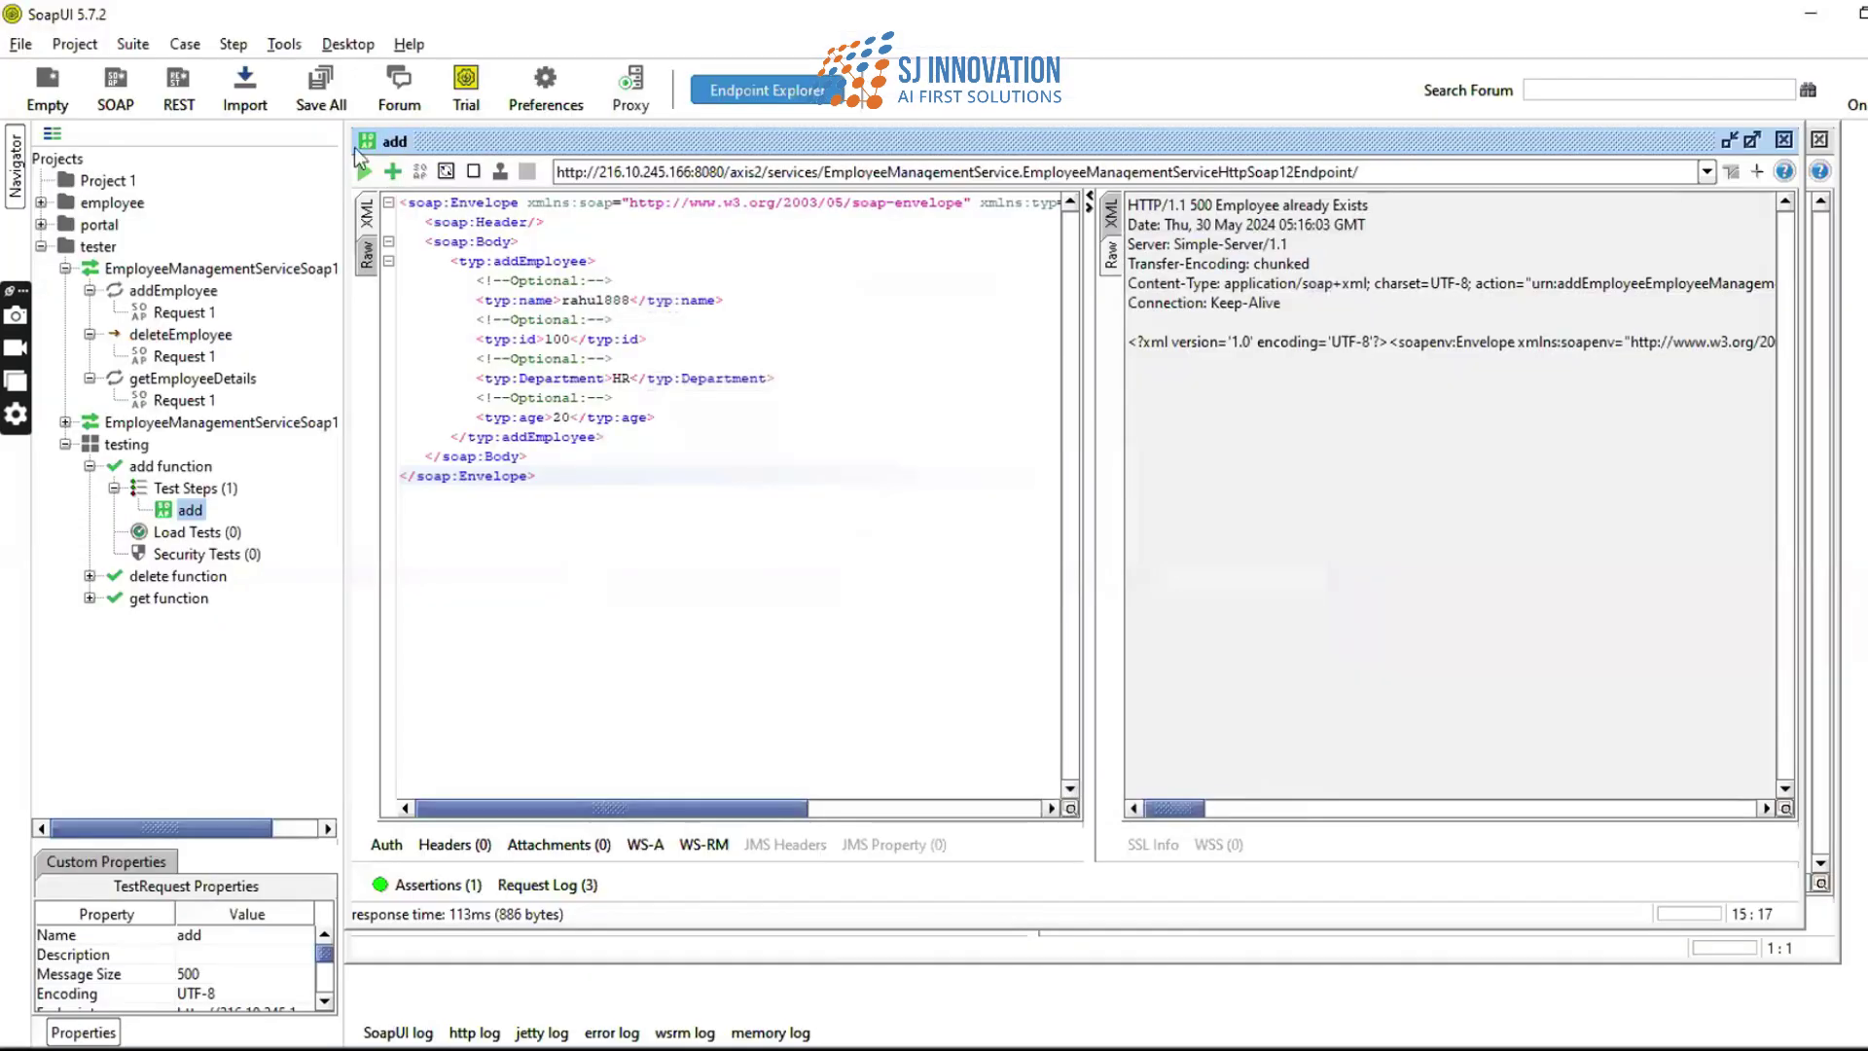
- Add a Valid HTTP Status Codes assertion with code 200 to the add step and check the status code in its raw response
left_click(393, 176)
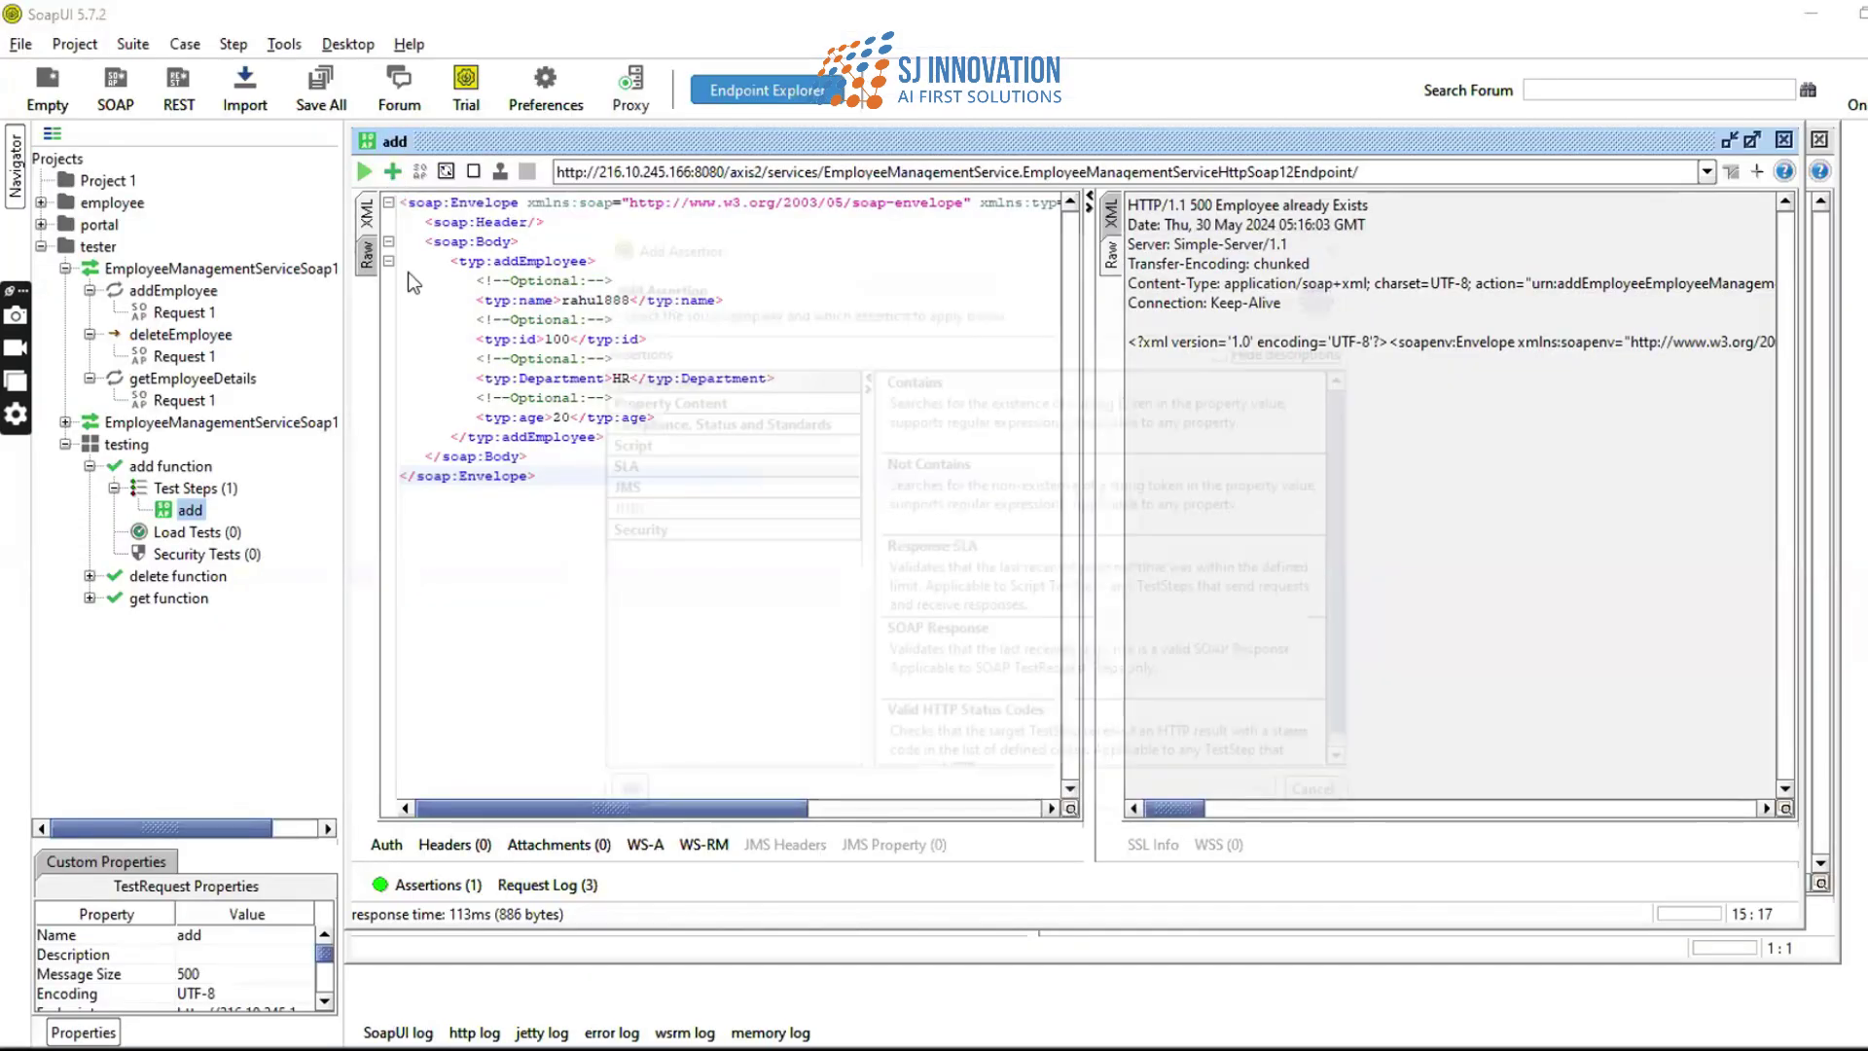
left_click(719, 426)
scroll(1049, 559, "down", 2)
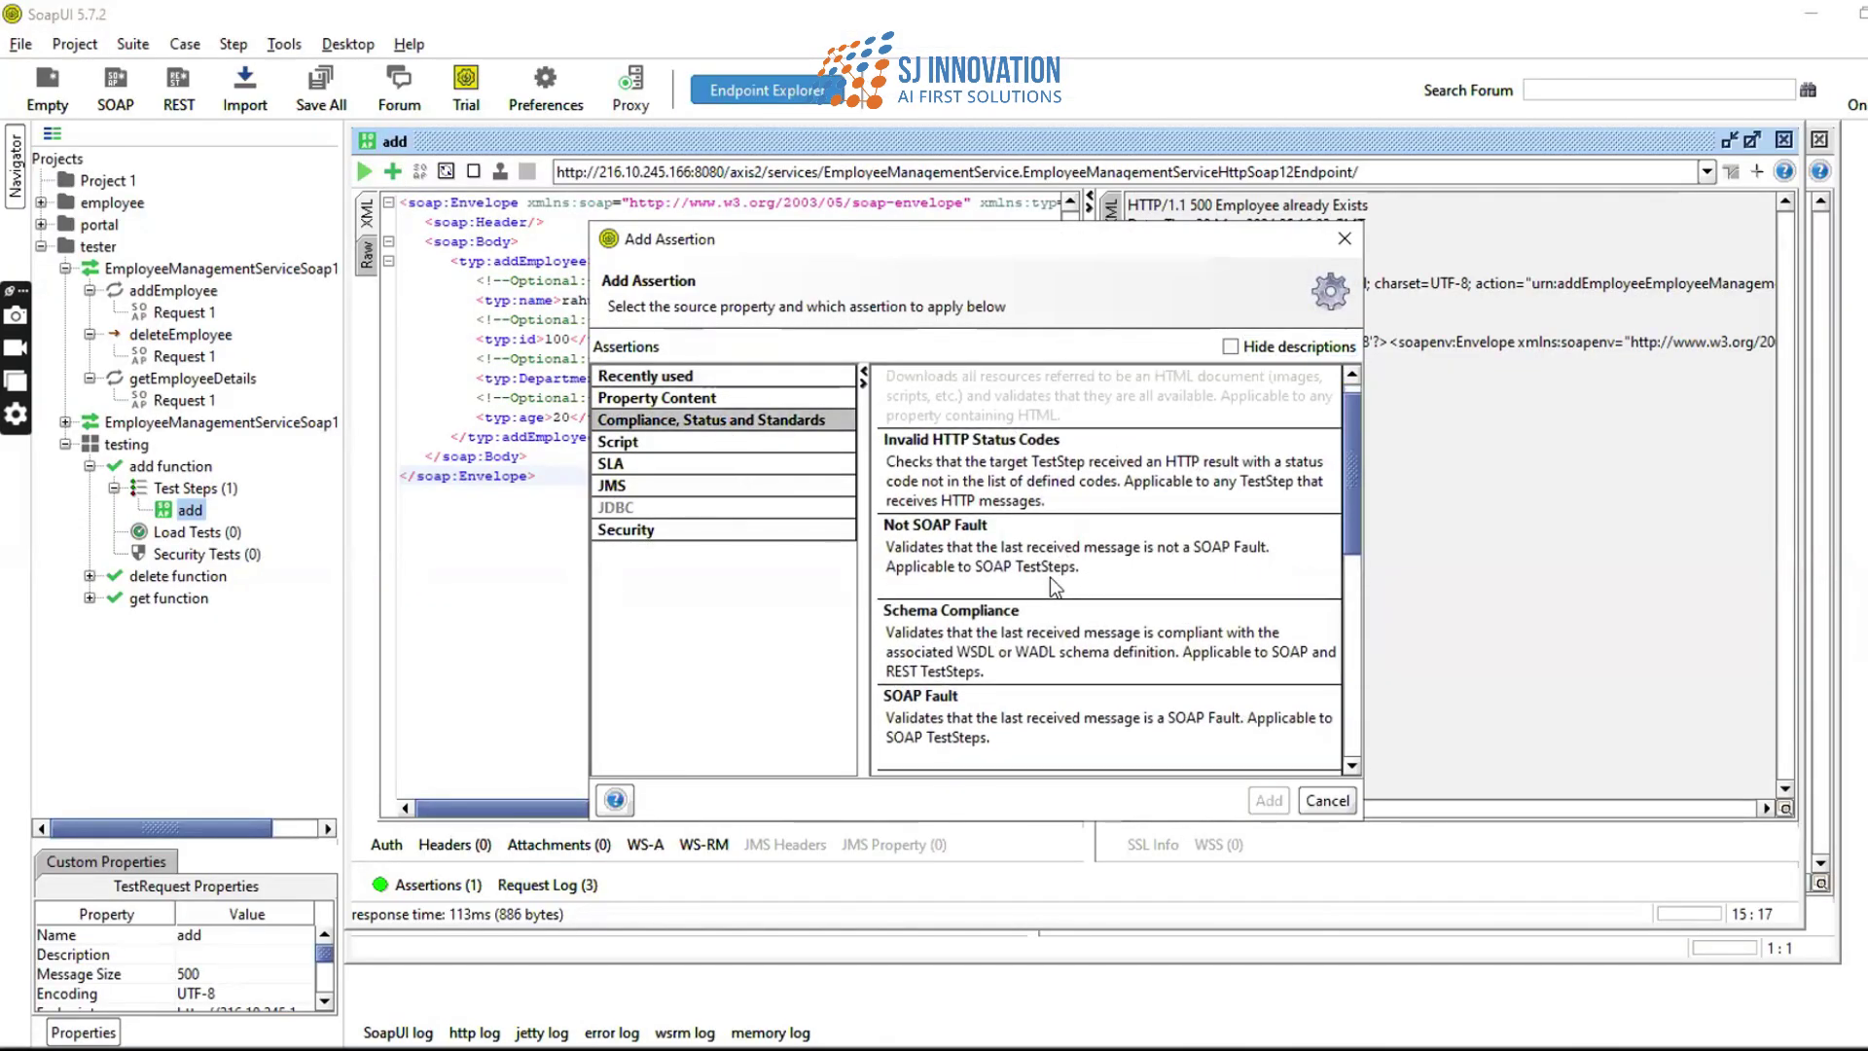
scroll(1339, 464, "down", 3)
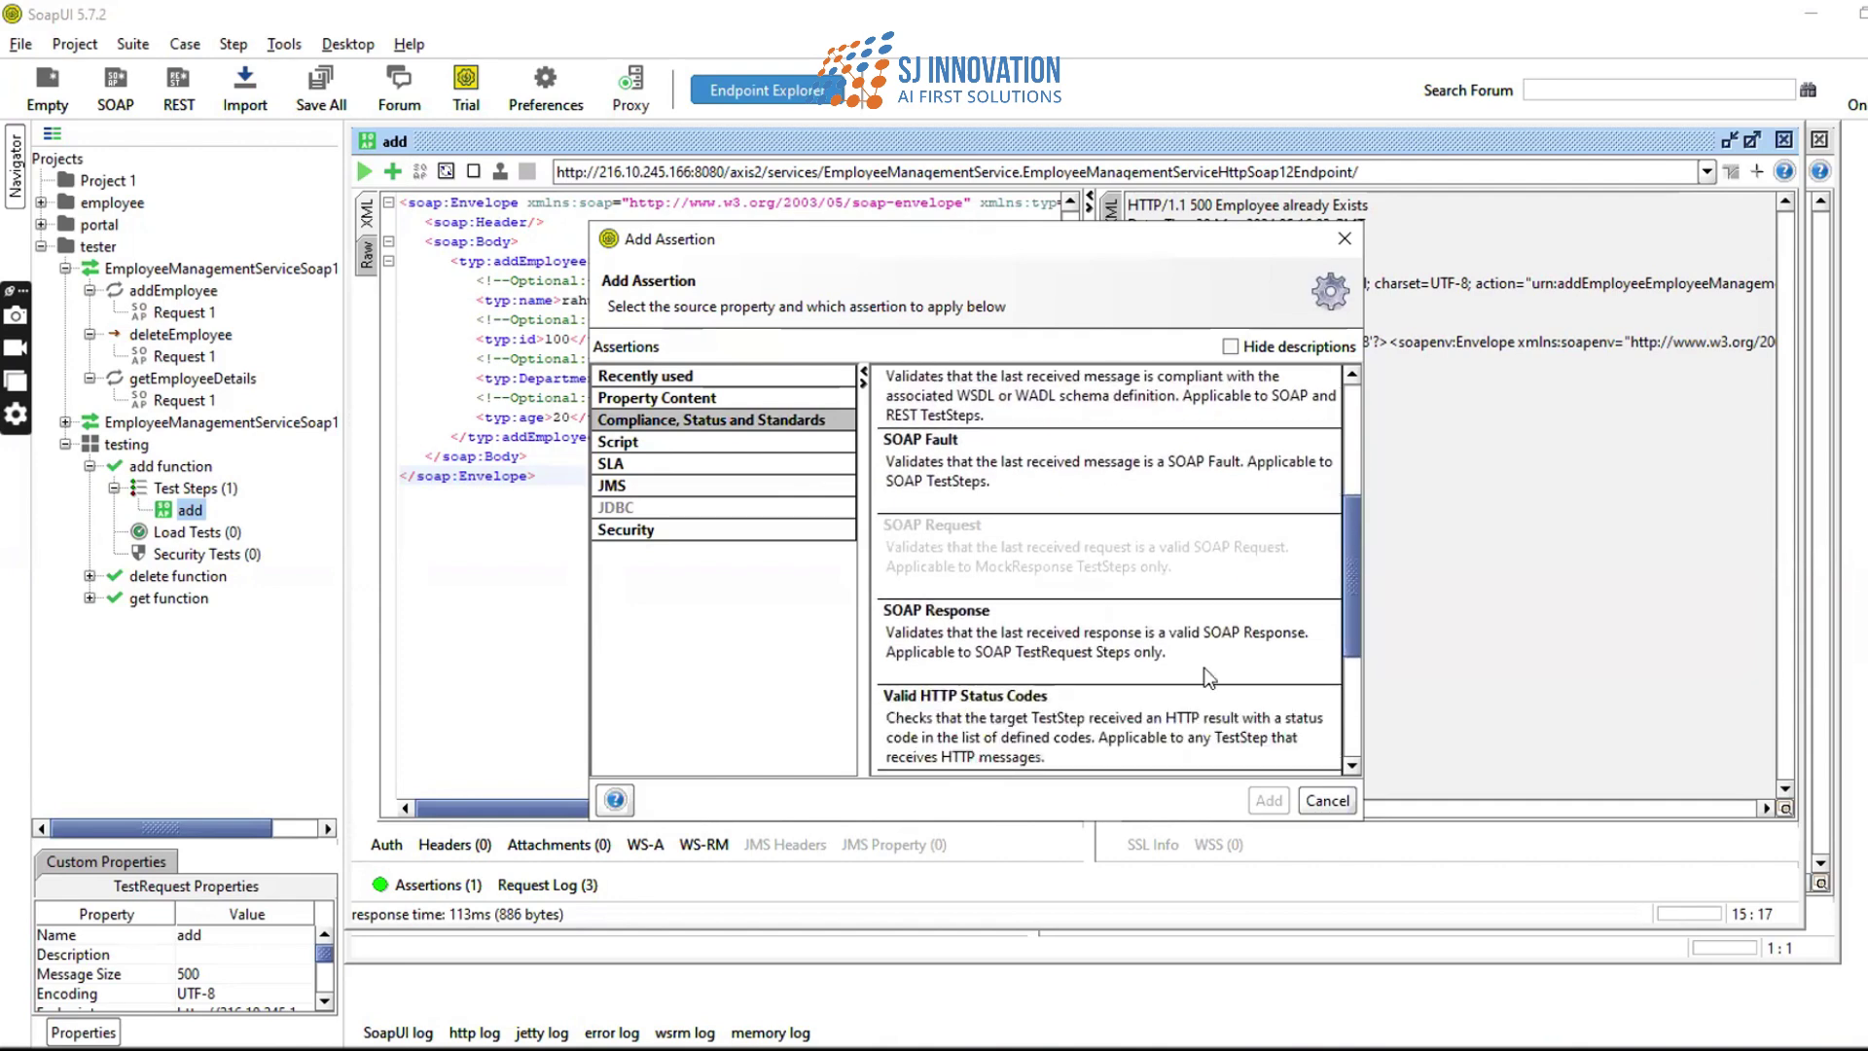
left_click(1077, 723)
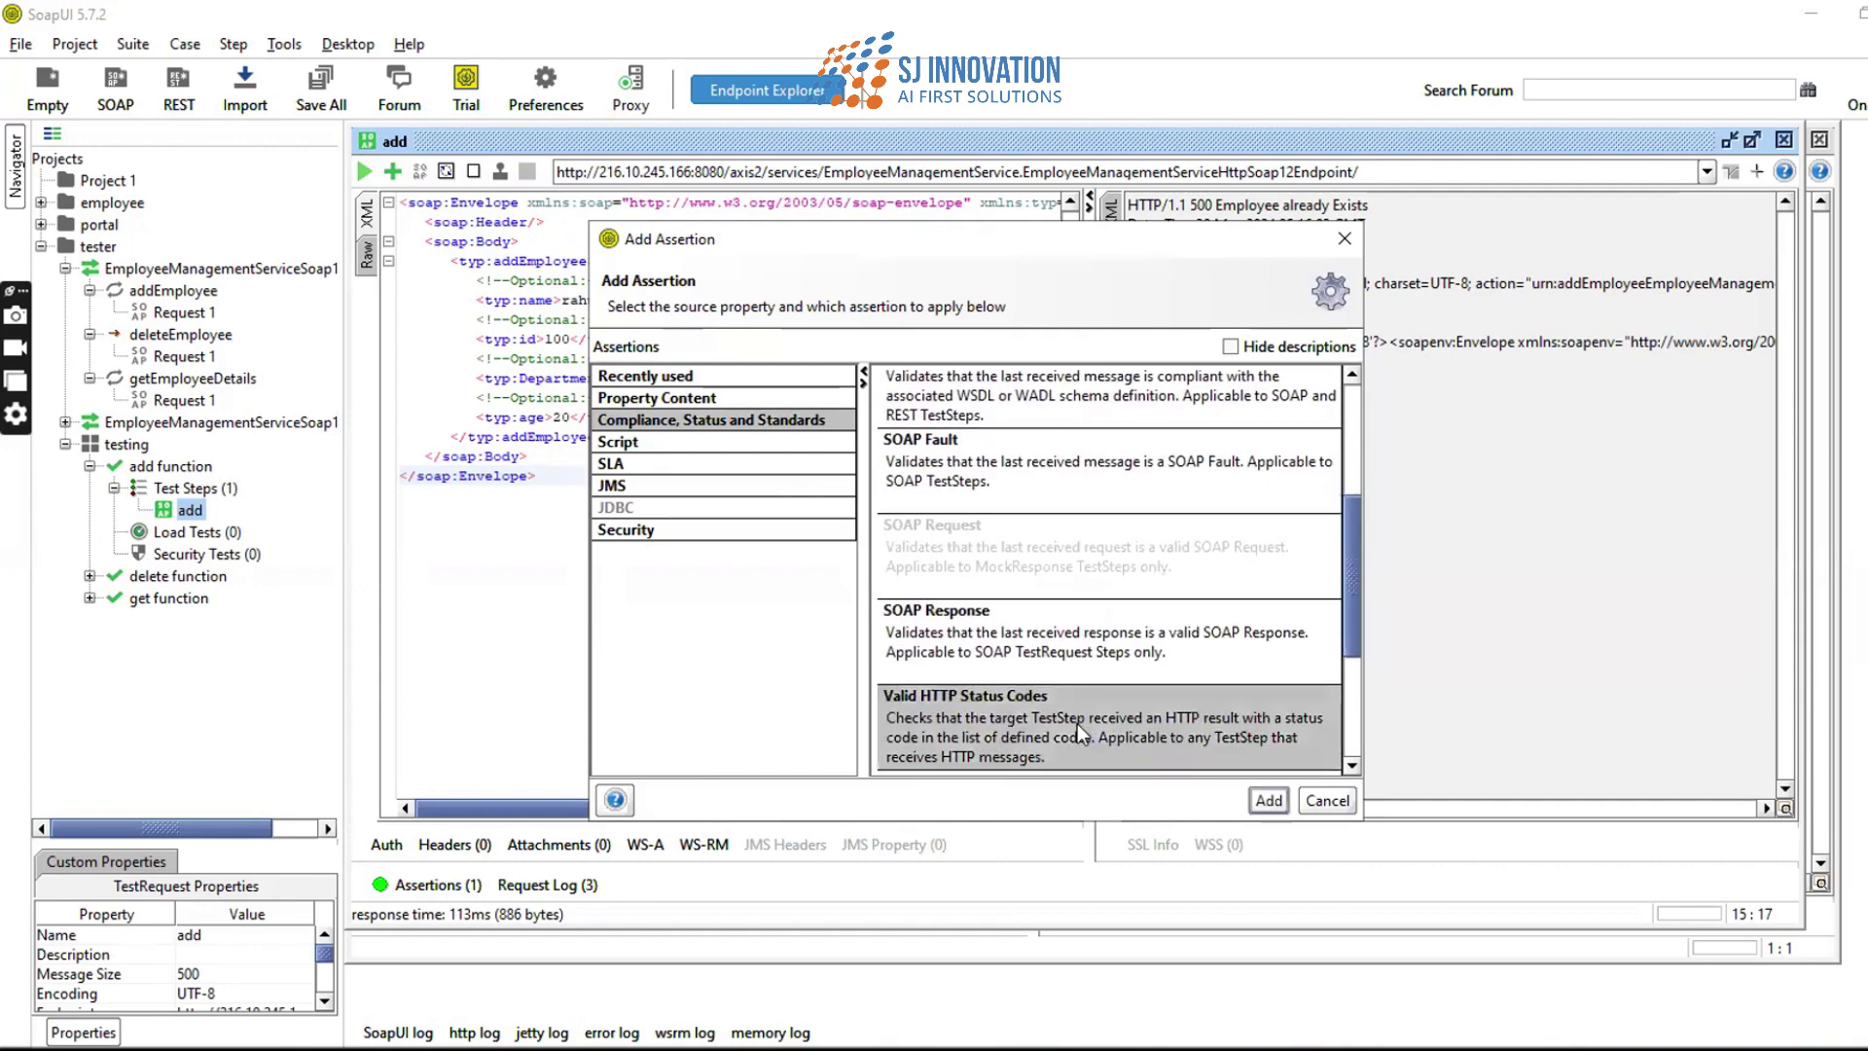
left_click(1268, 800)
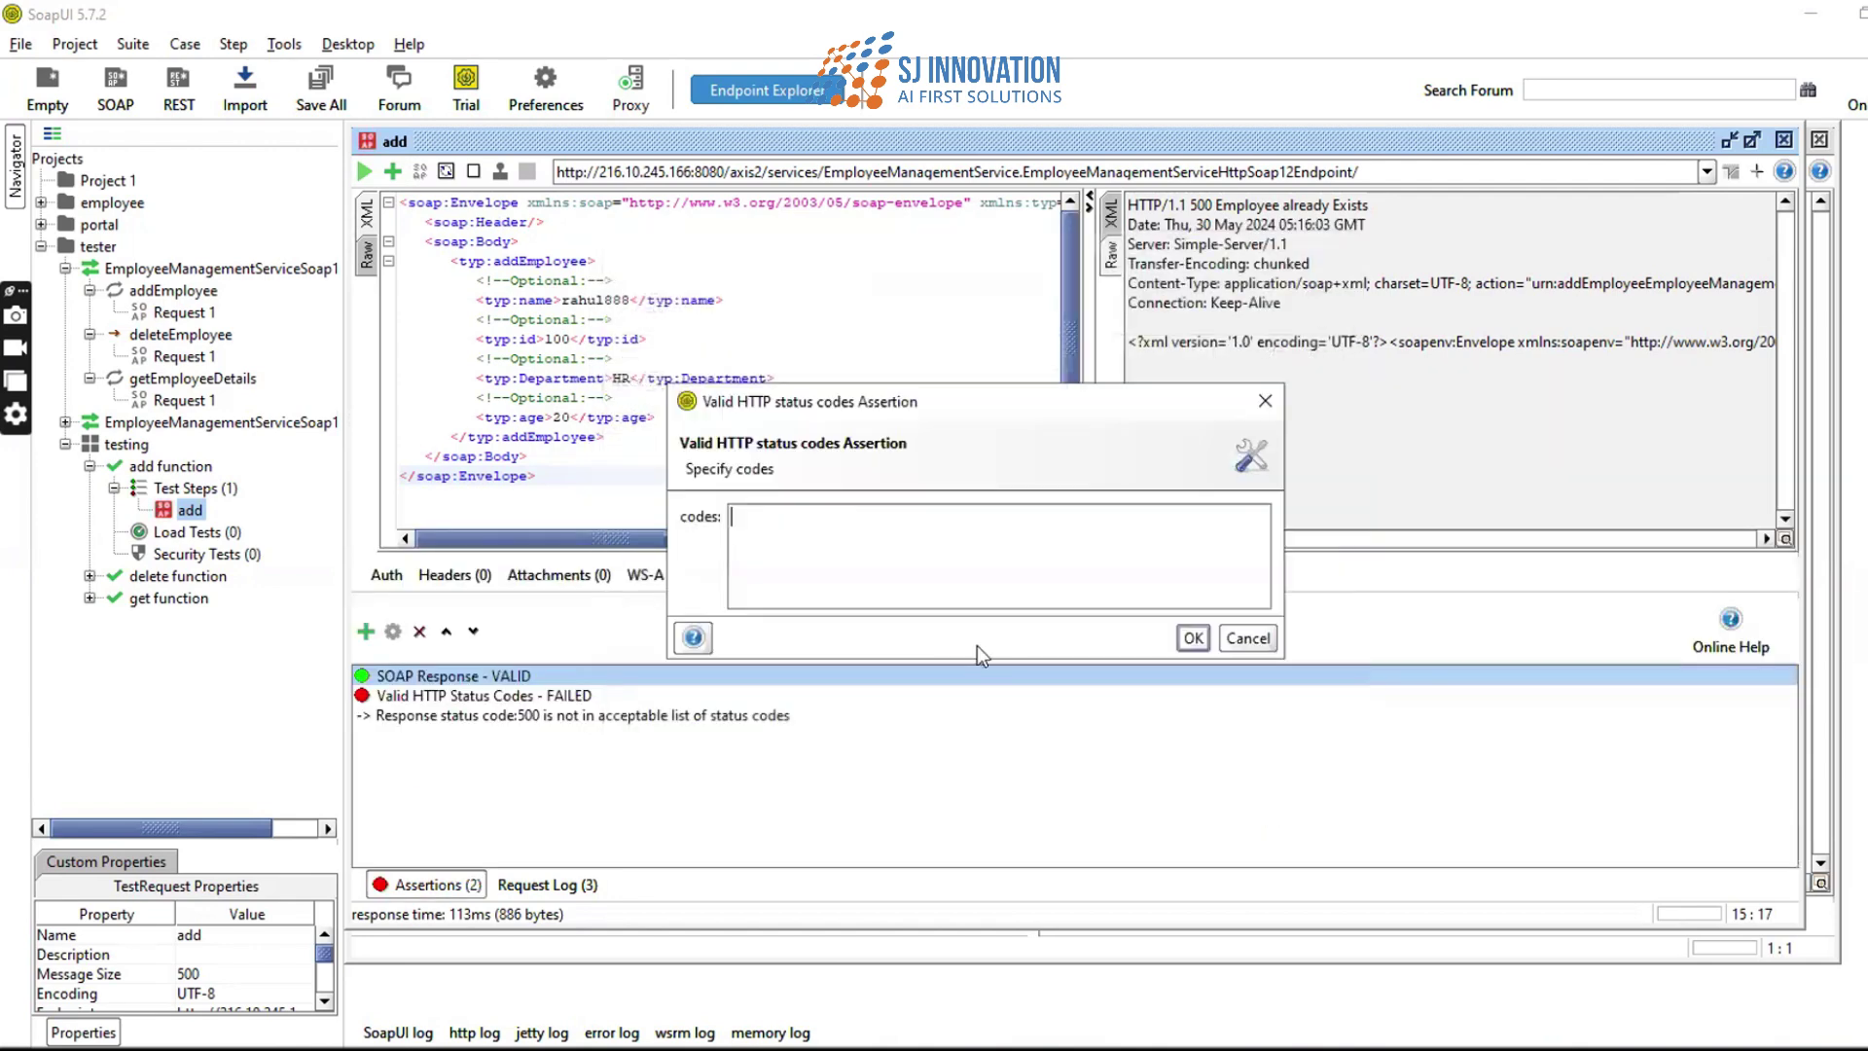
type("200")
left_click(1194, 645)
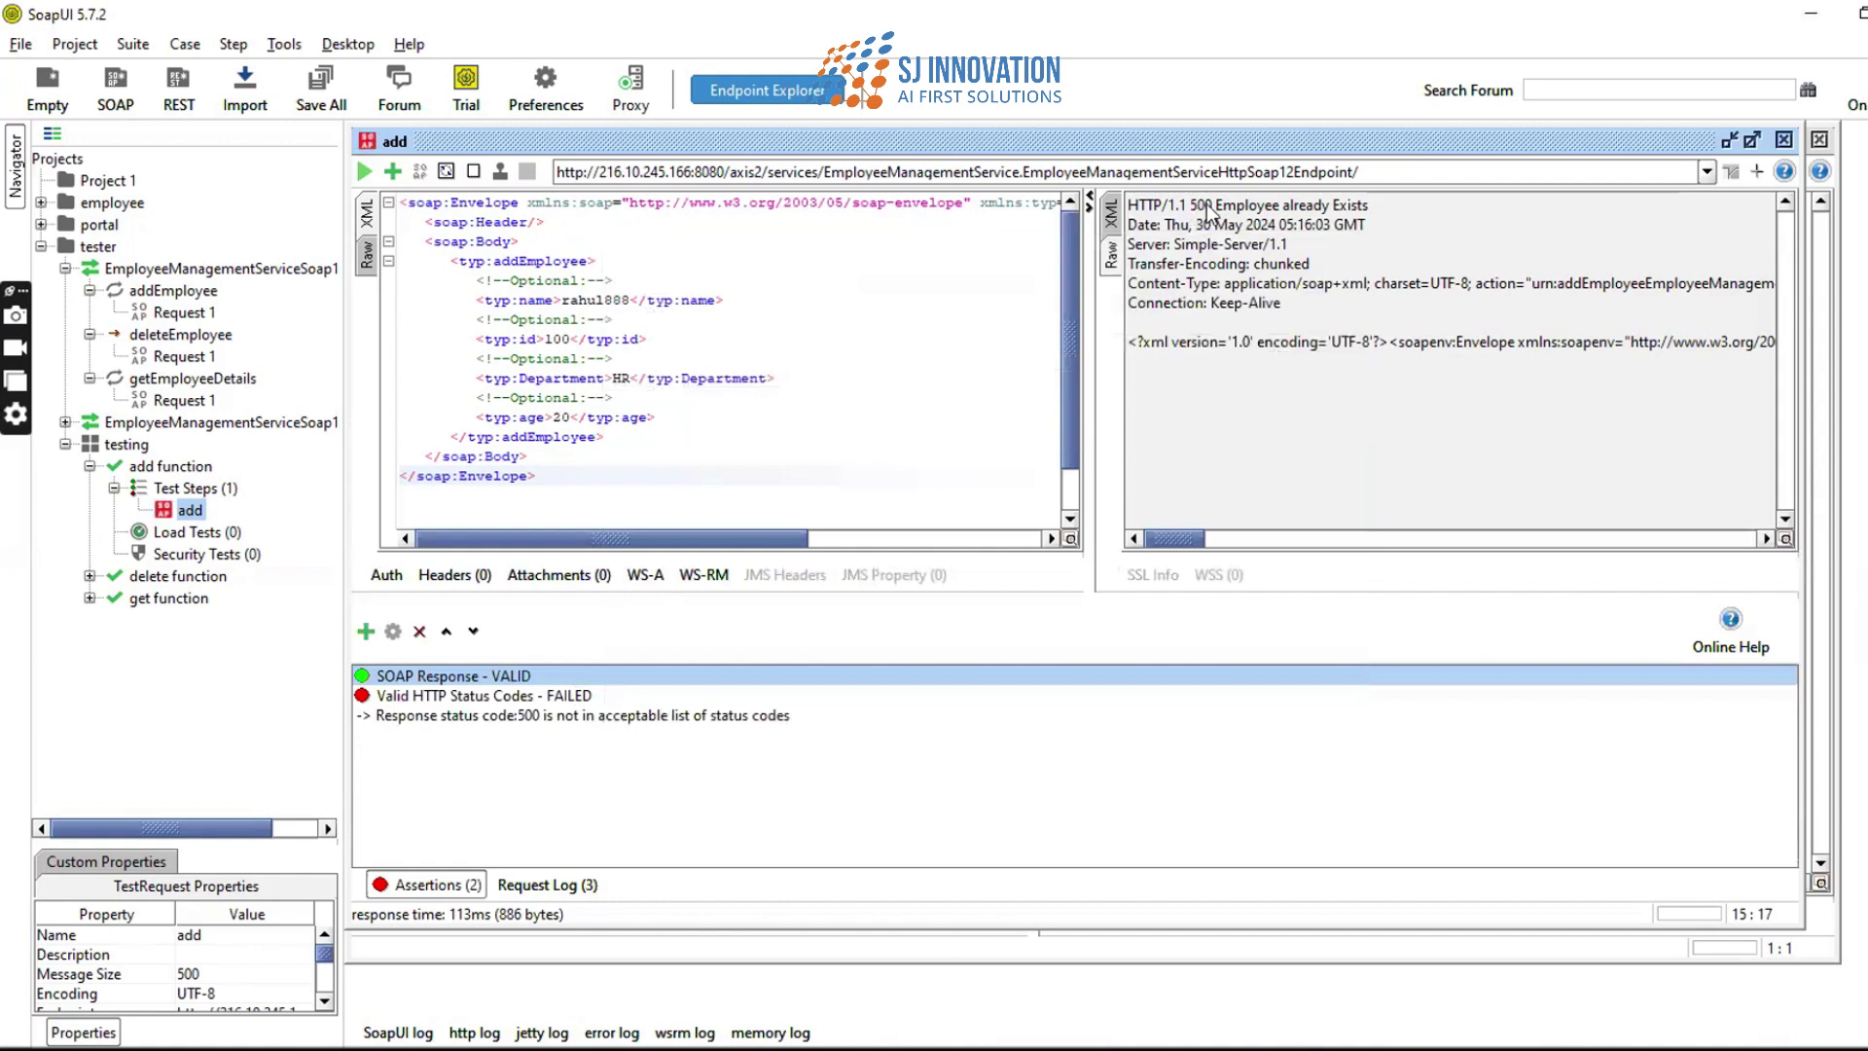
left_click_drag(1188, 206, 1212, 207)
- Open the delete step of the delete function and replace the employeeName placeholder with an employee name
left_click(89, 576)
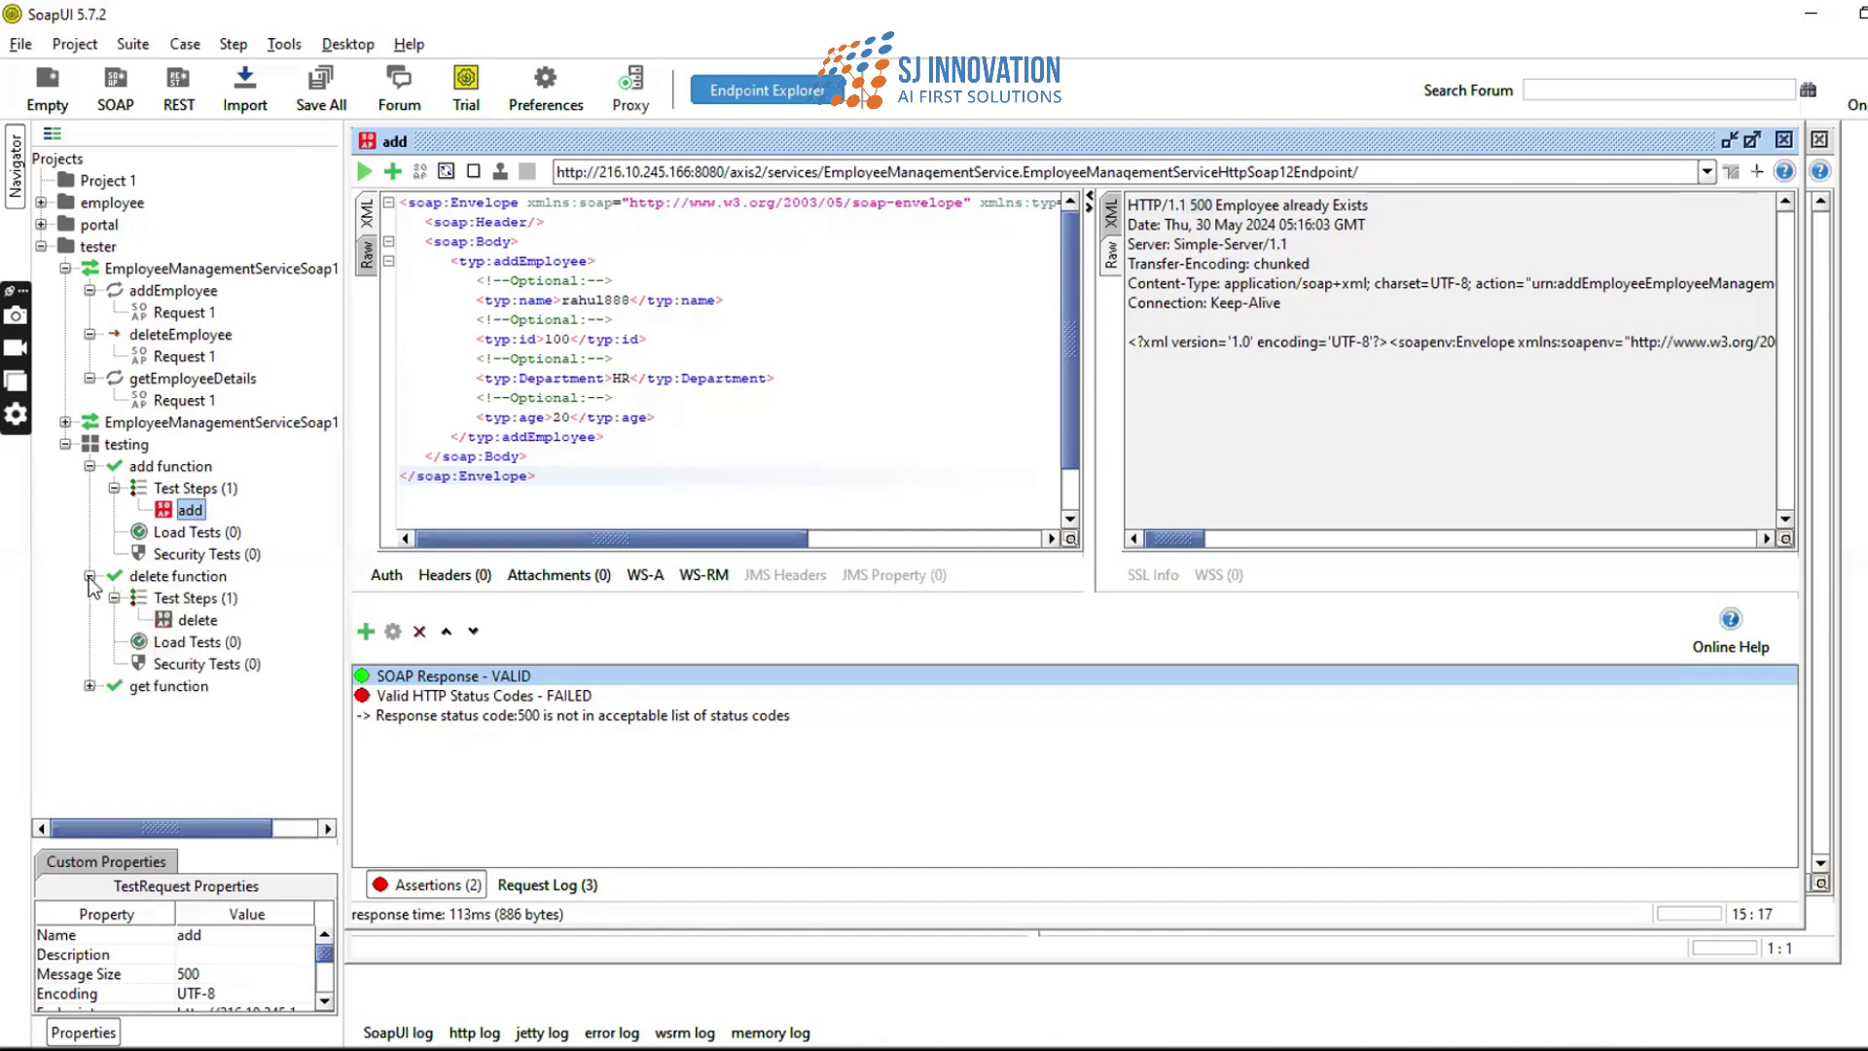
double_click(190, 620)
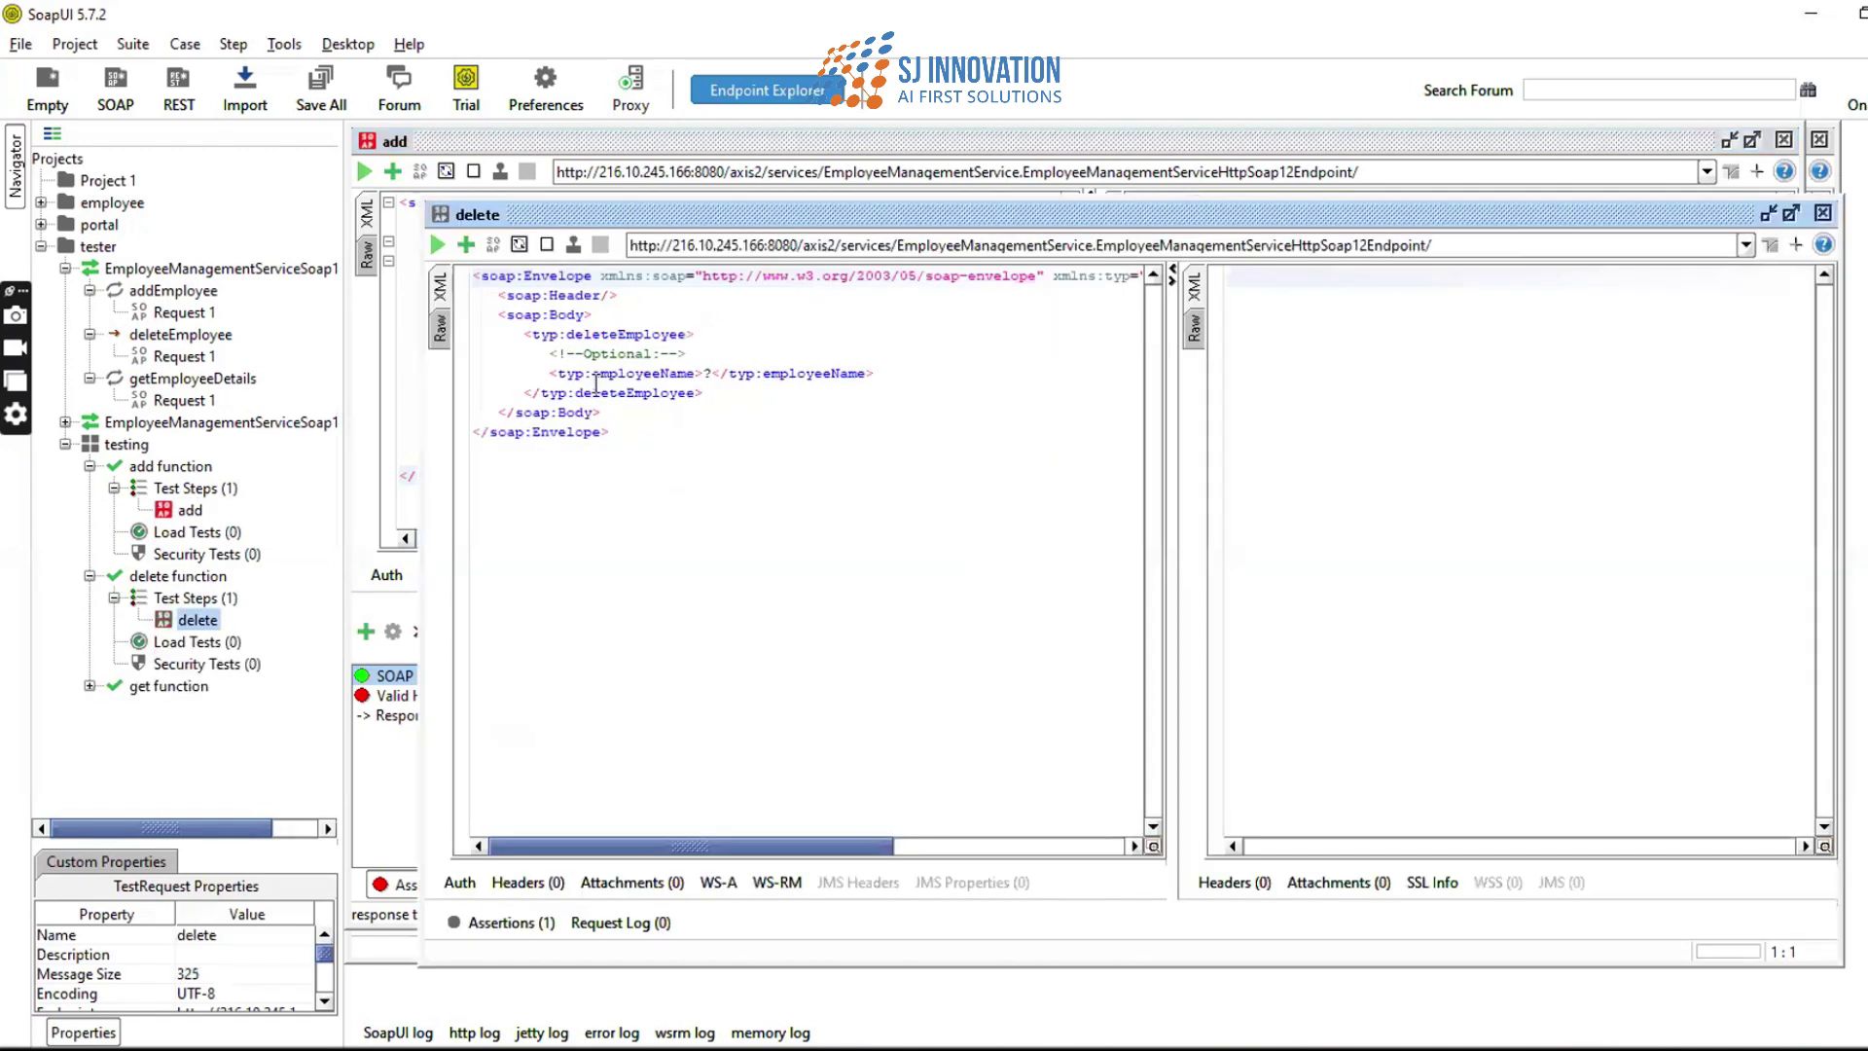
left_click(707, 373)
left_click(716, 376)
key("BackSpace")
type("rahul889")
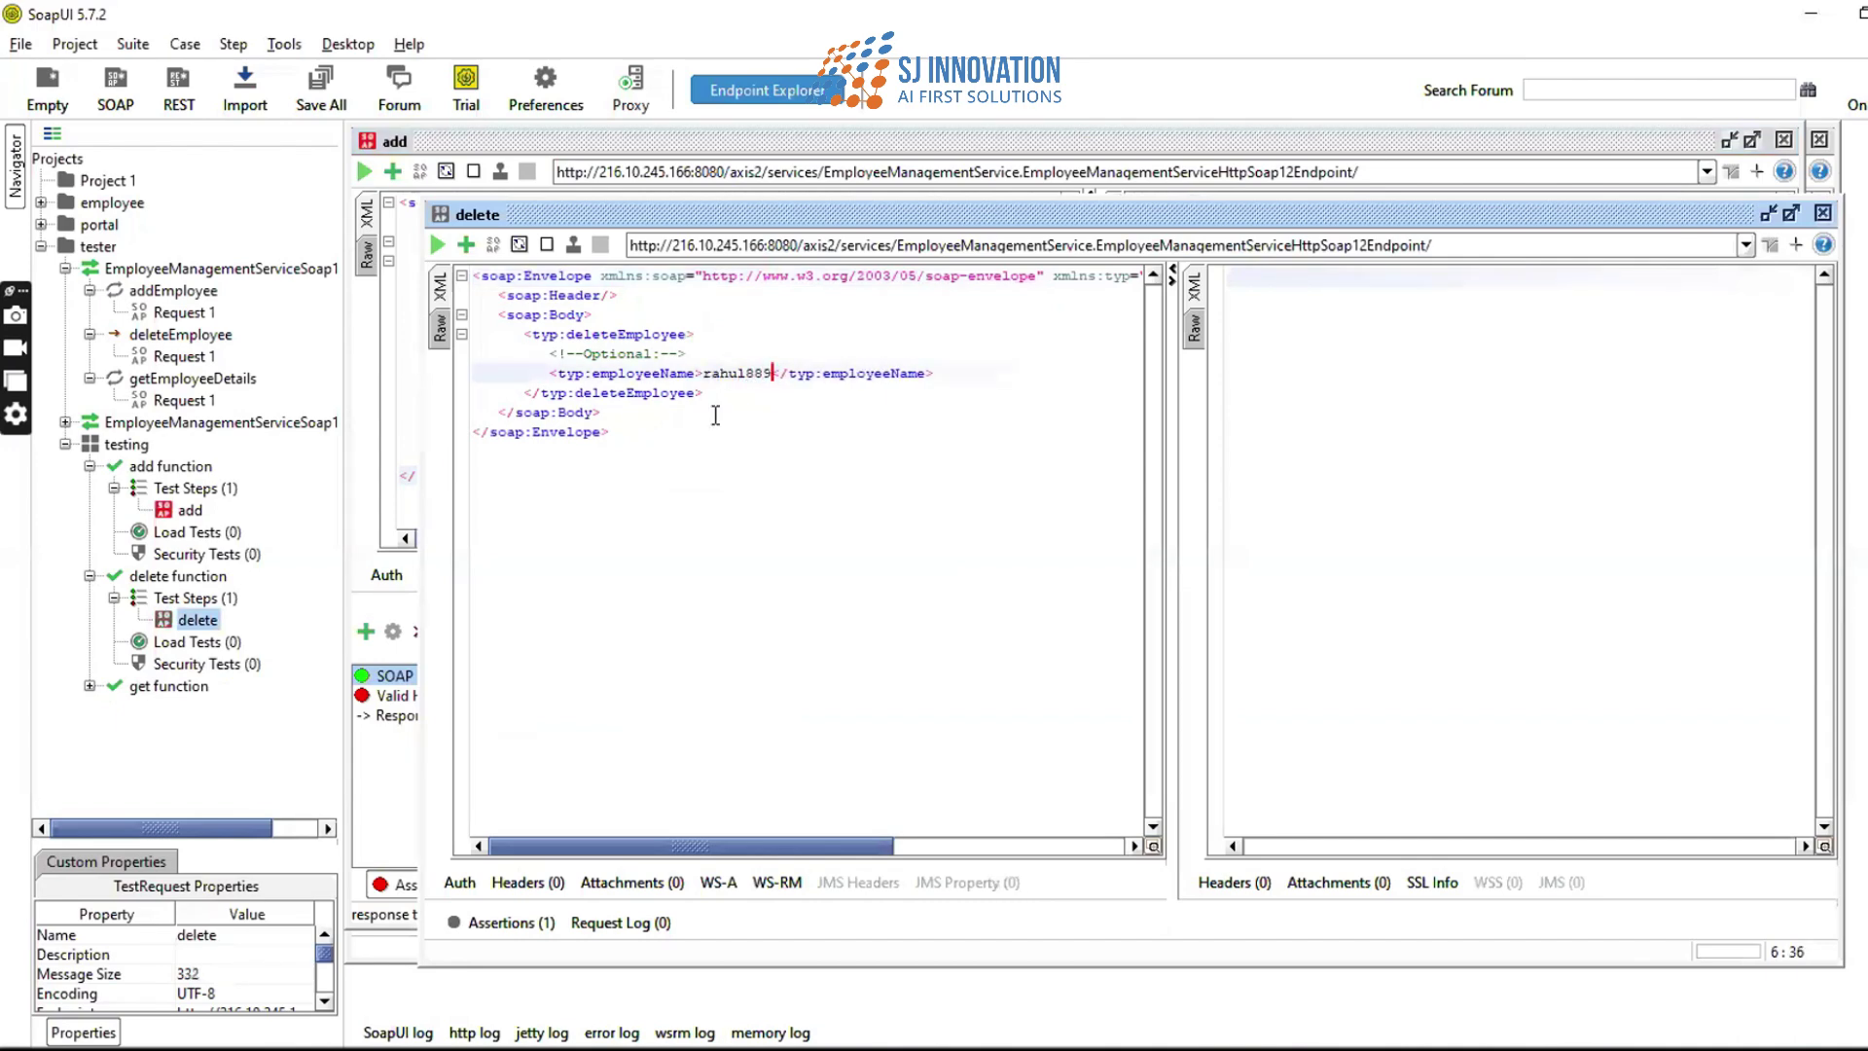
- Correct the employee name to match the add request, run the delete request and close its editor
left_click_drag(722, 216, 749, 369)
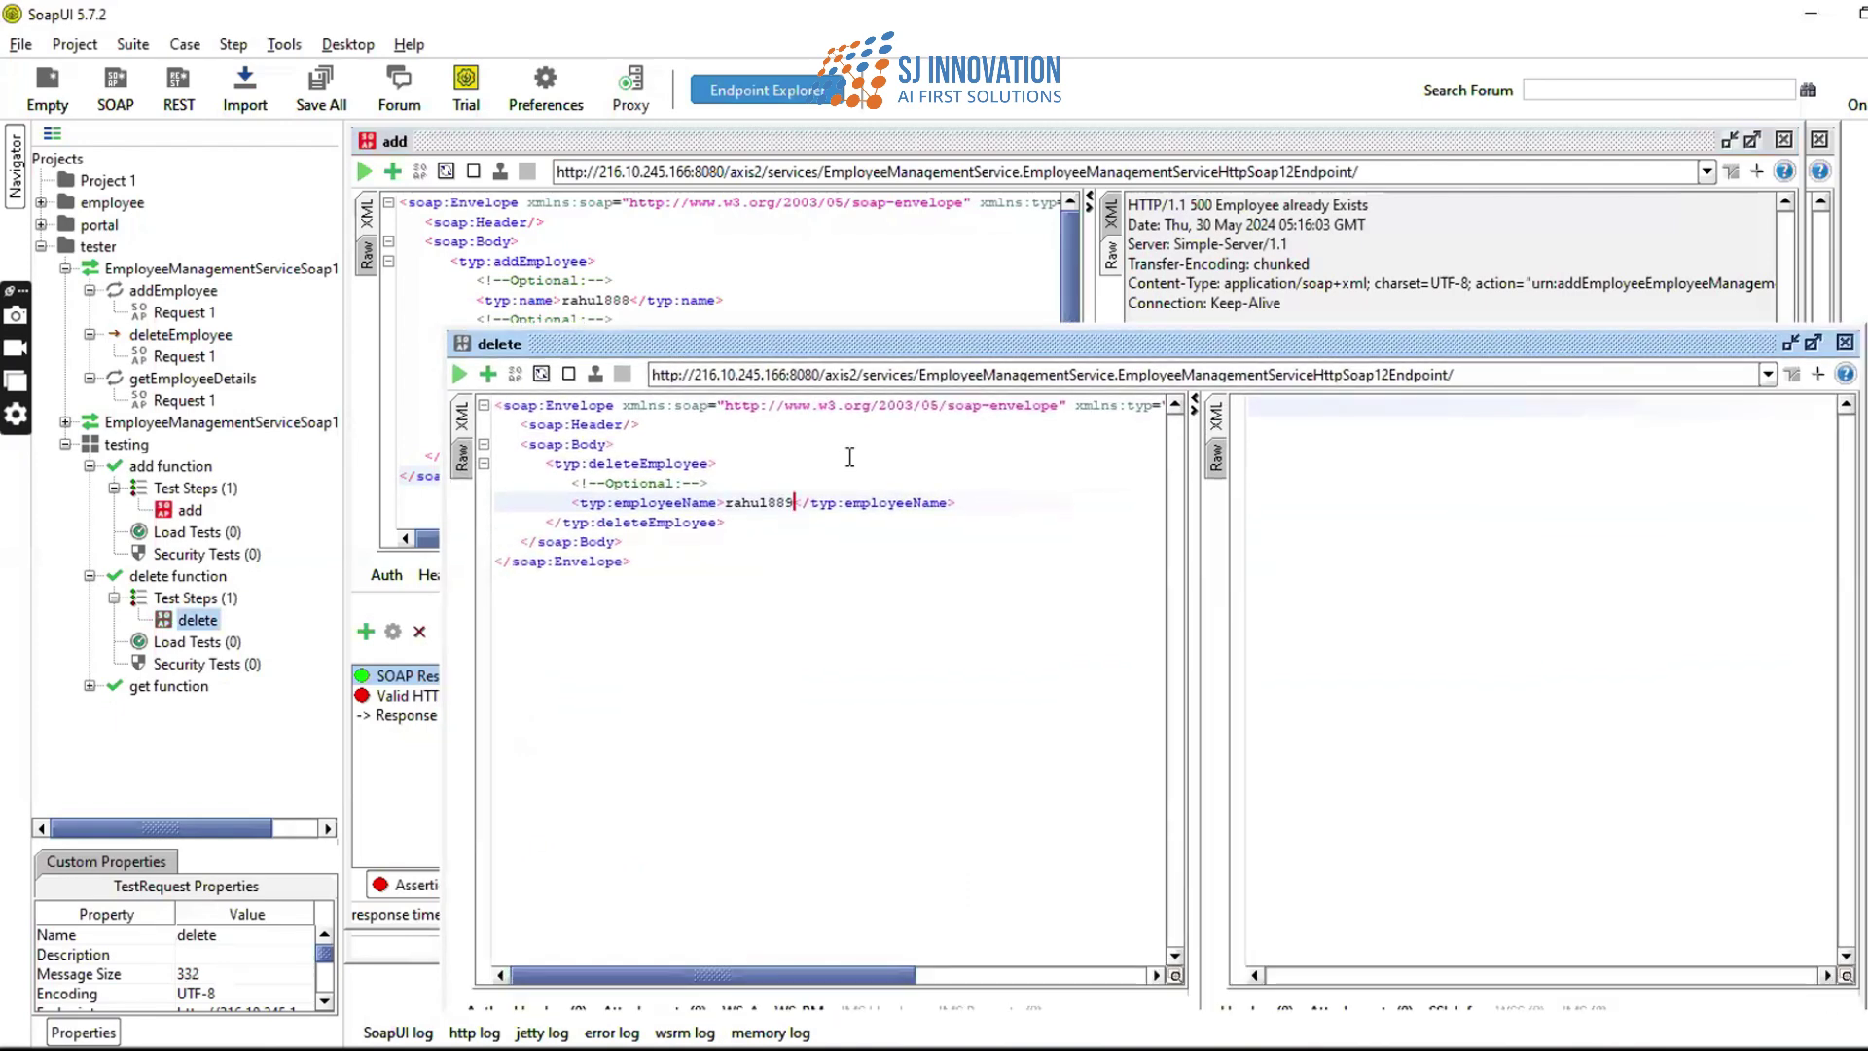
key("BackSpace")
type("8")
left_click(457, 375)
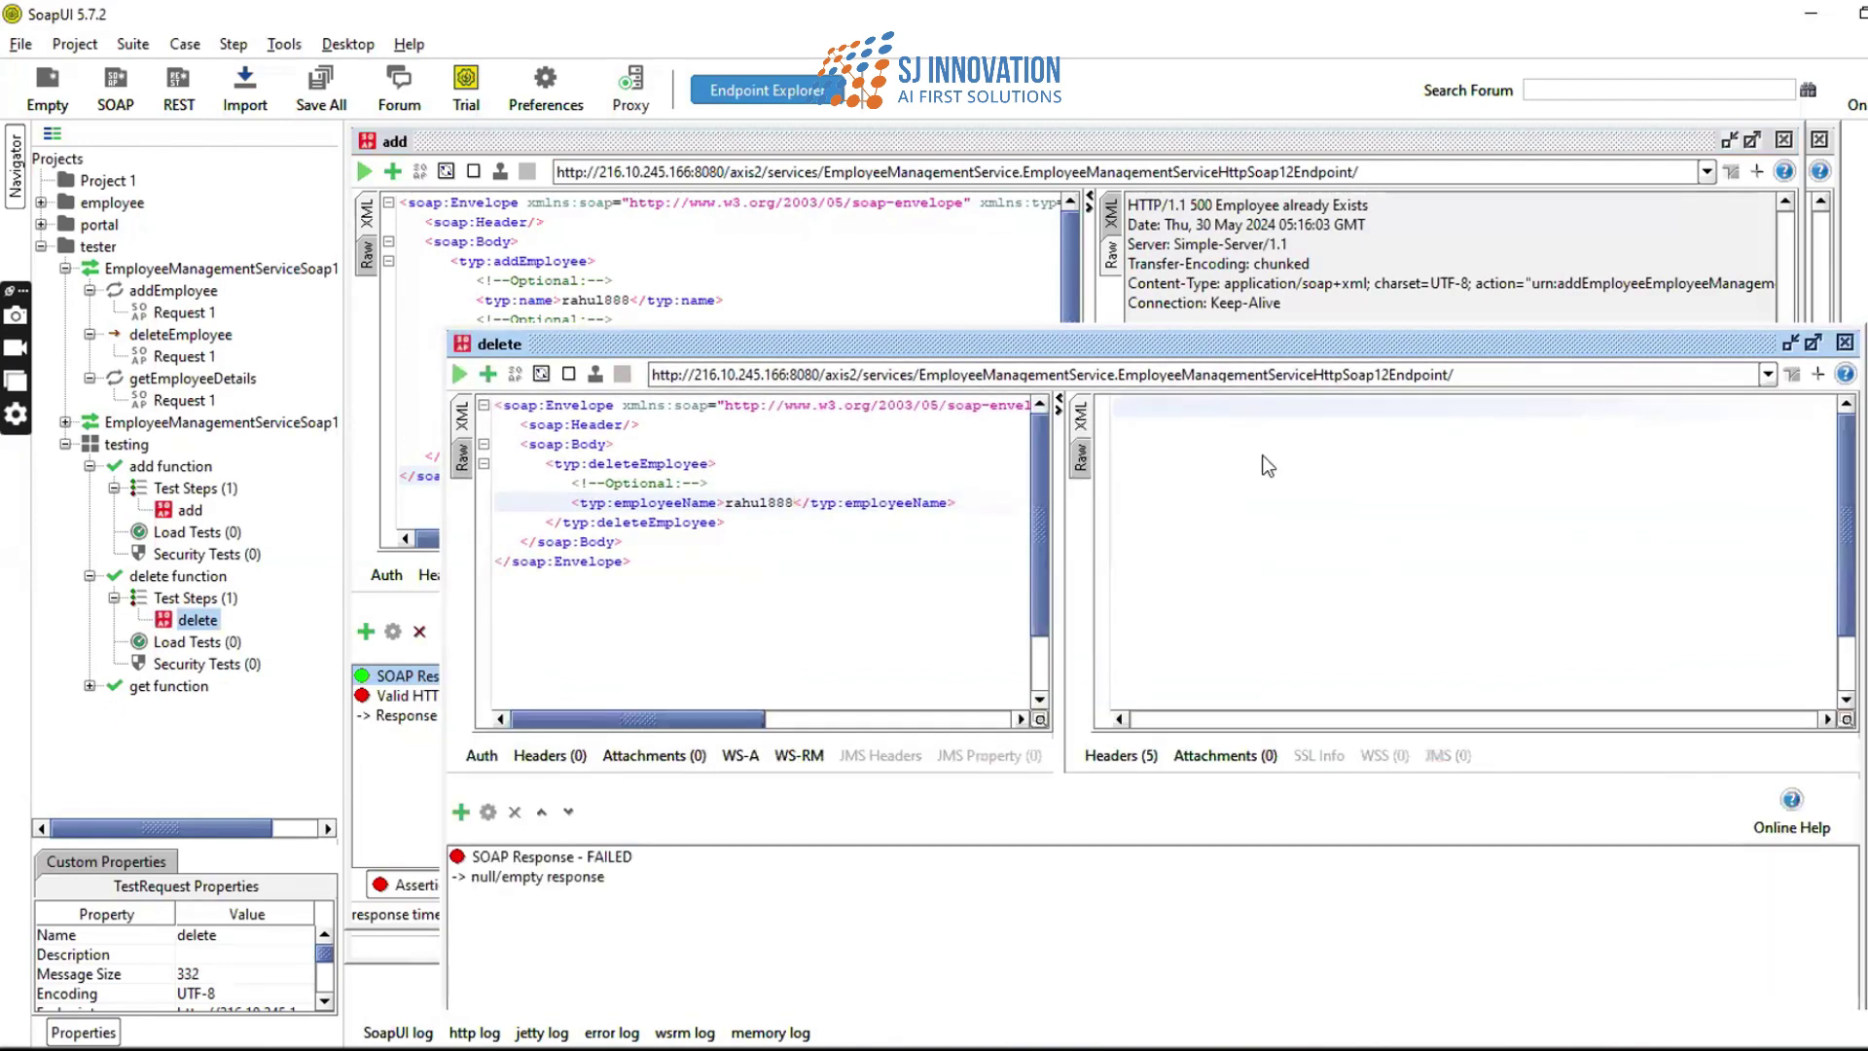
left_click_drag(1324, 349, 1222, 232)
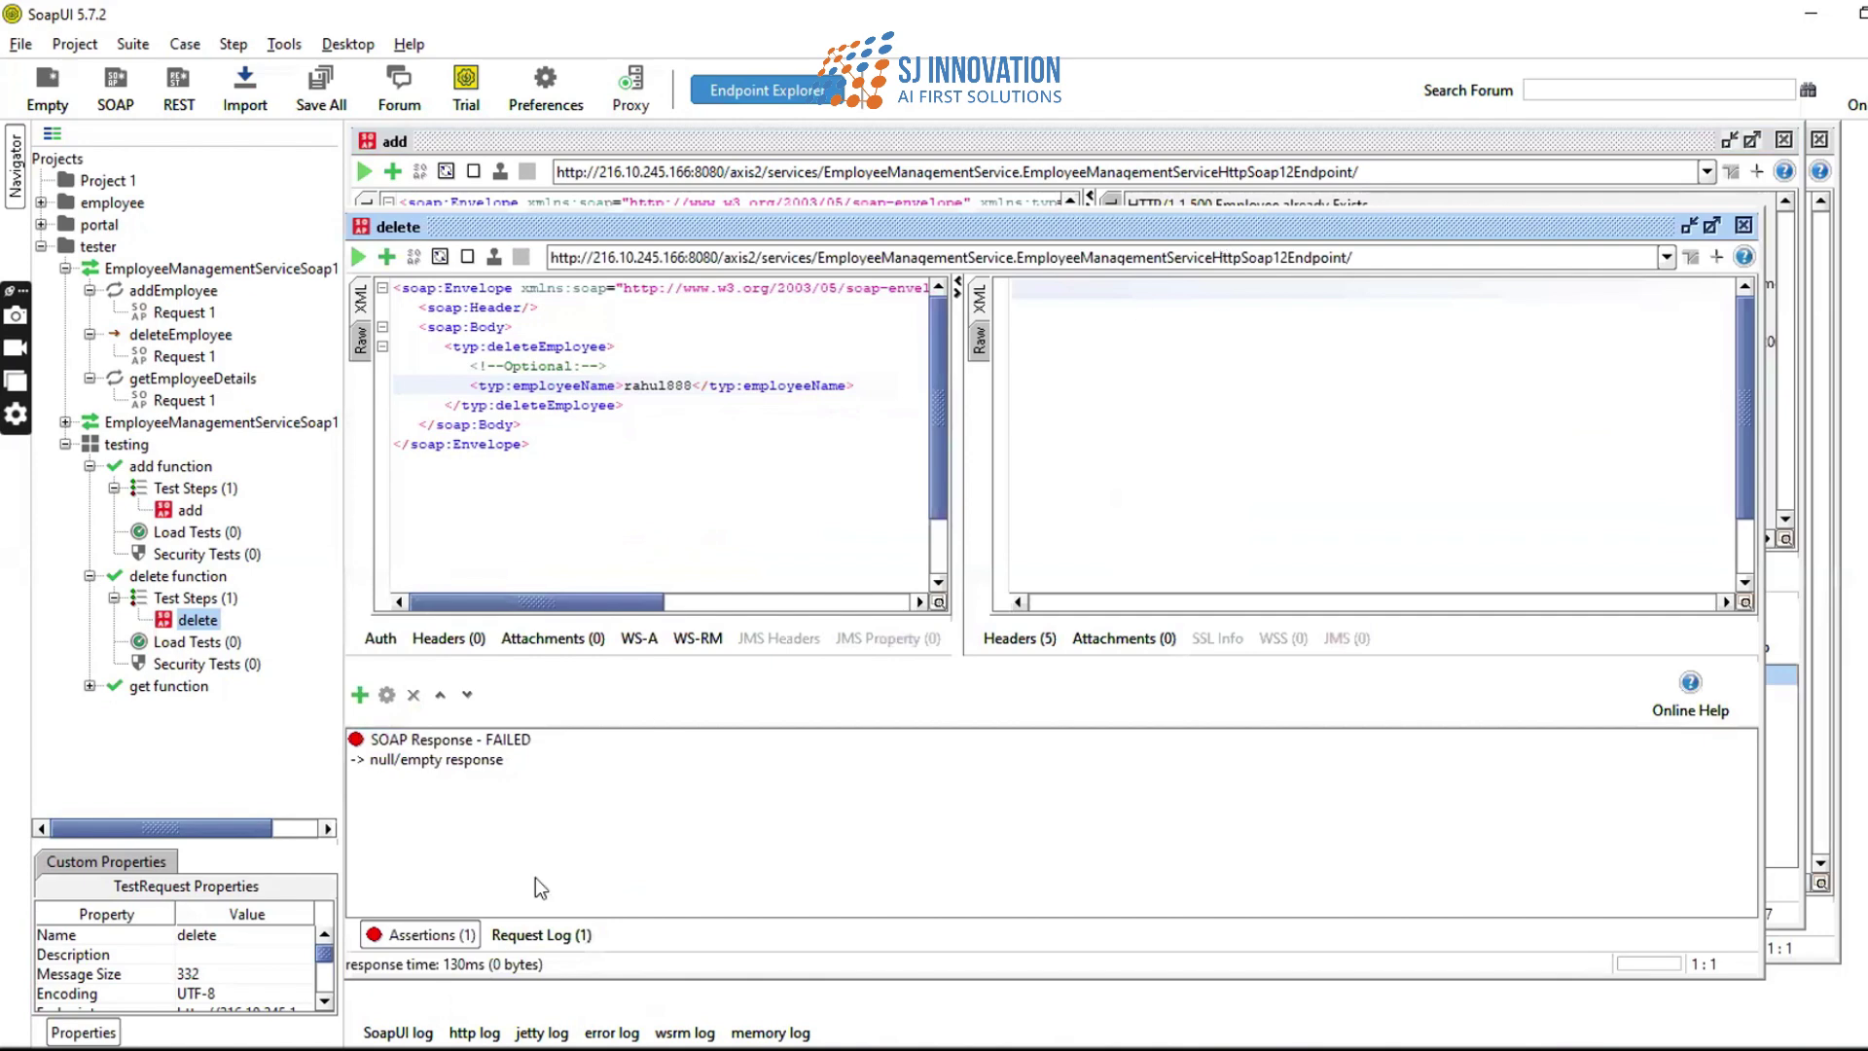
left_click(1743, 225)
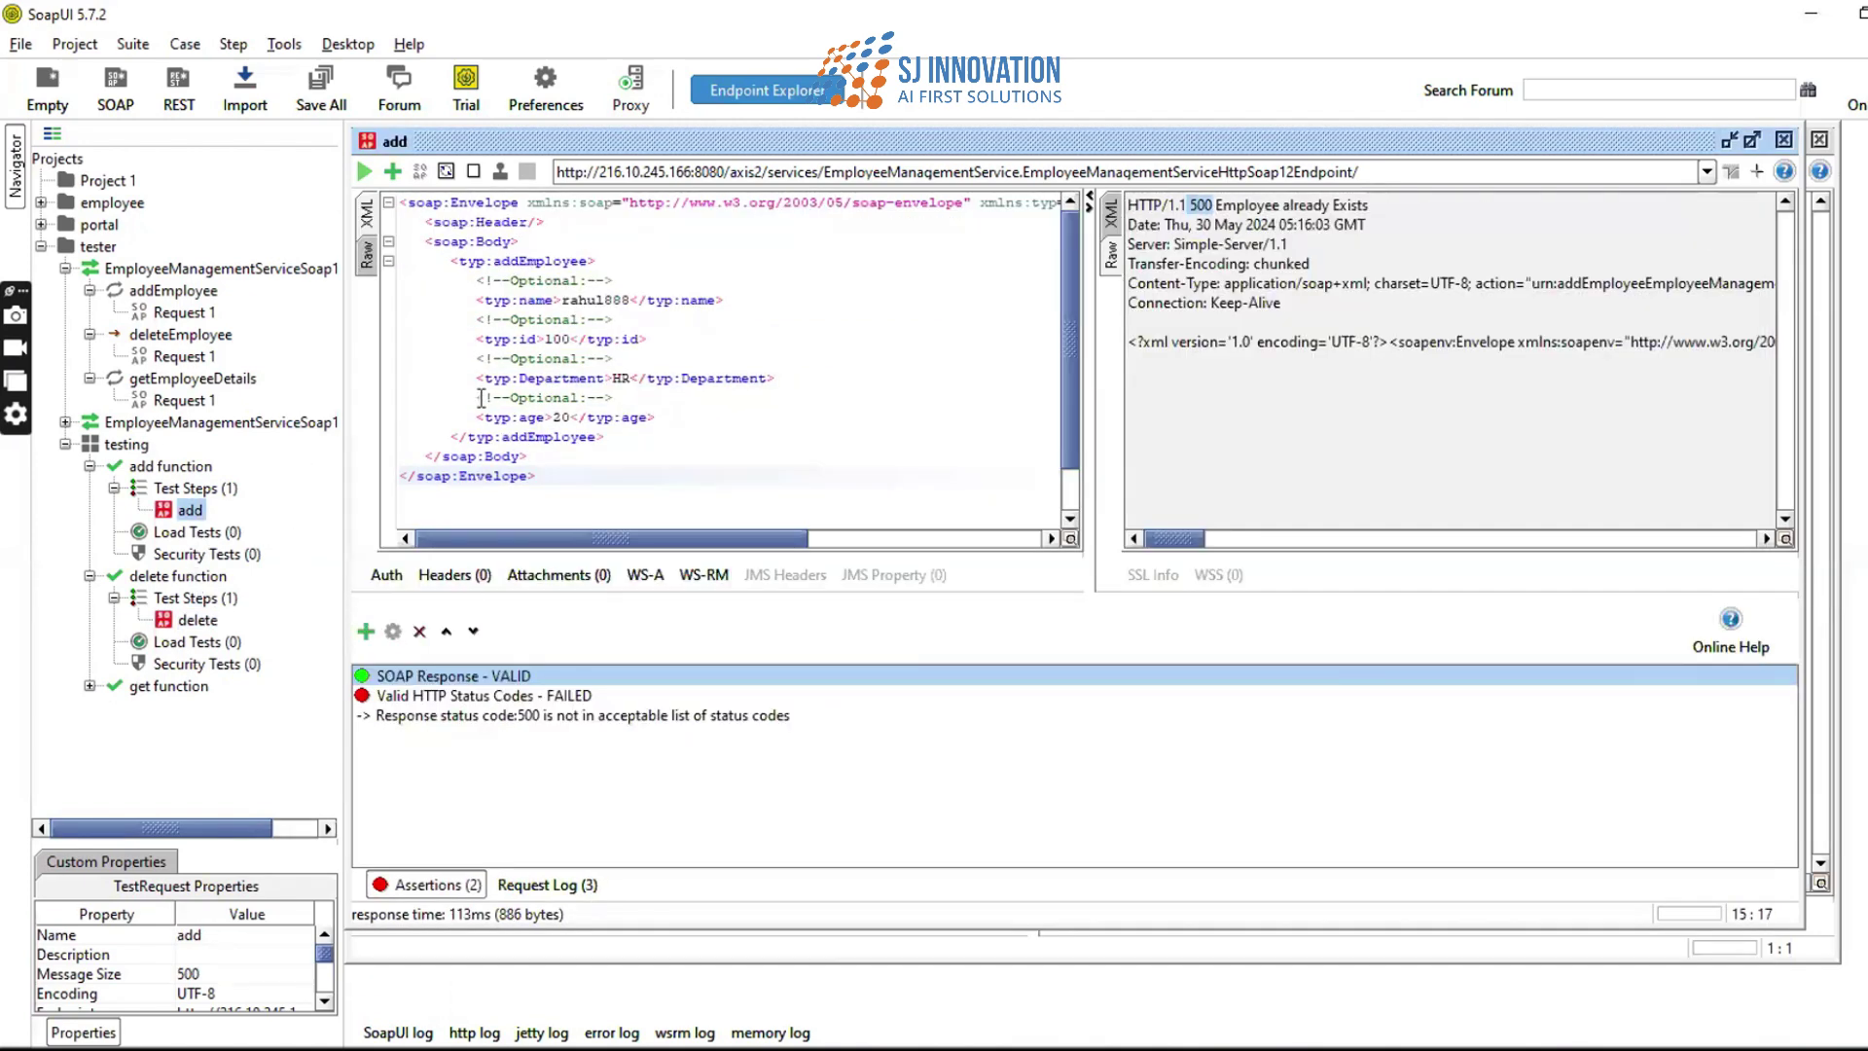
- Run the add request again and check its assertion results
left_click(364, 169)
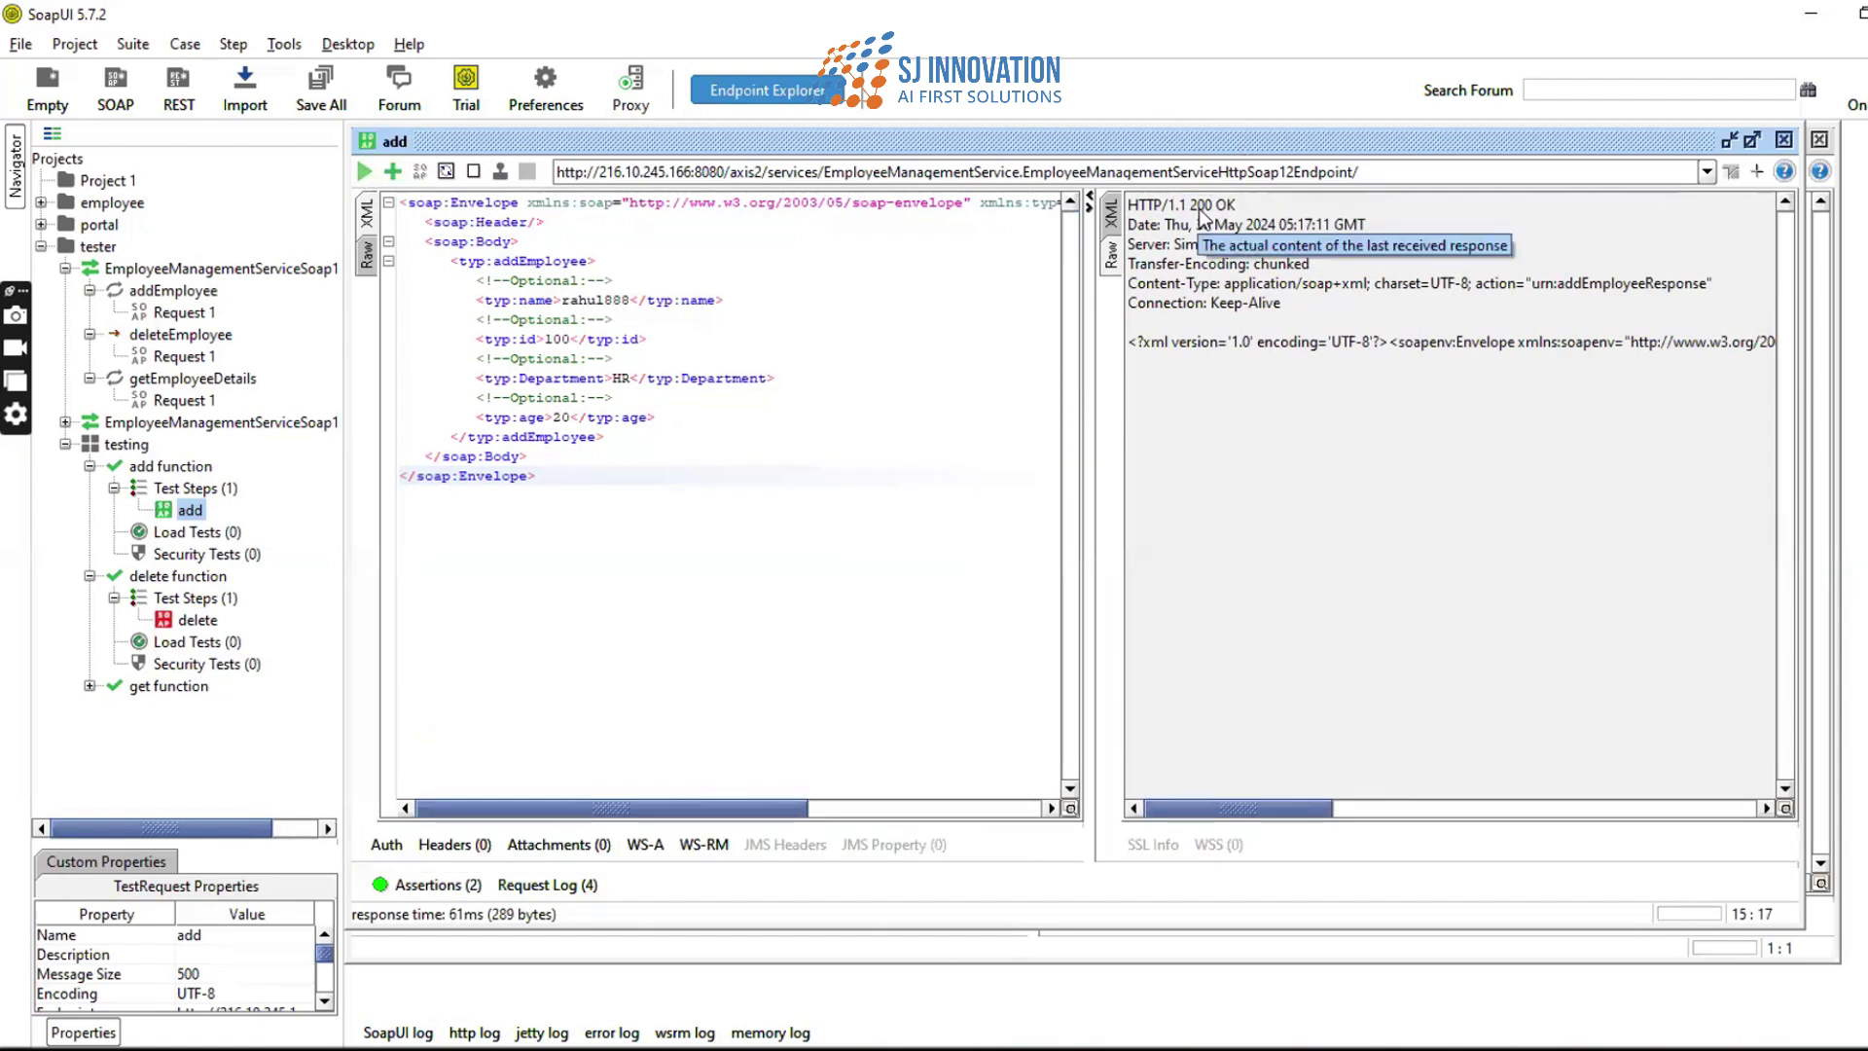
left_click(452, 887)
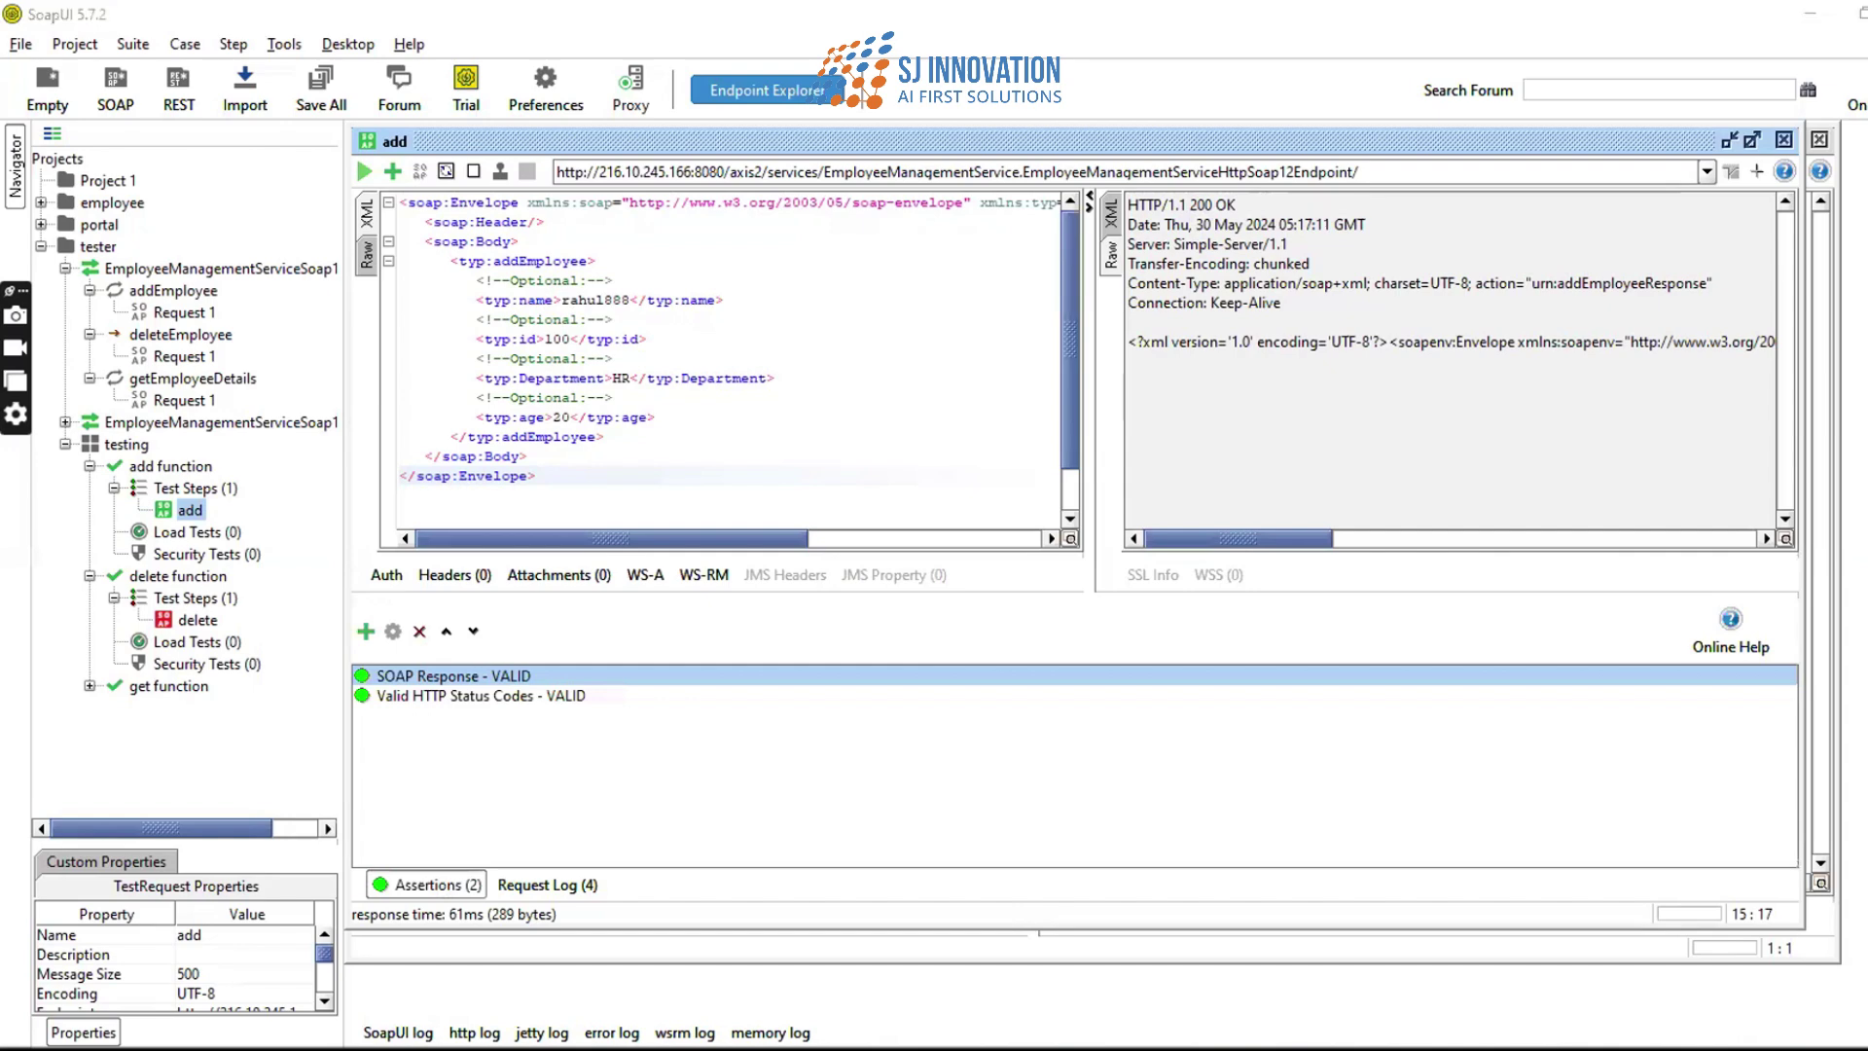
key("alt+Tab")
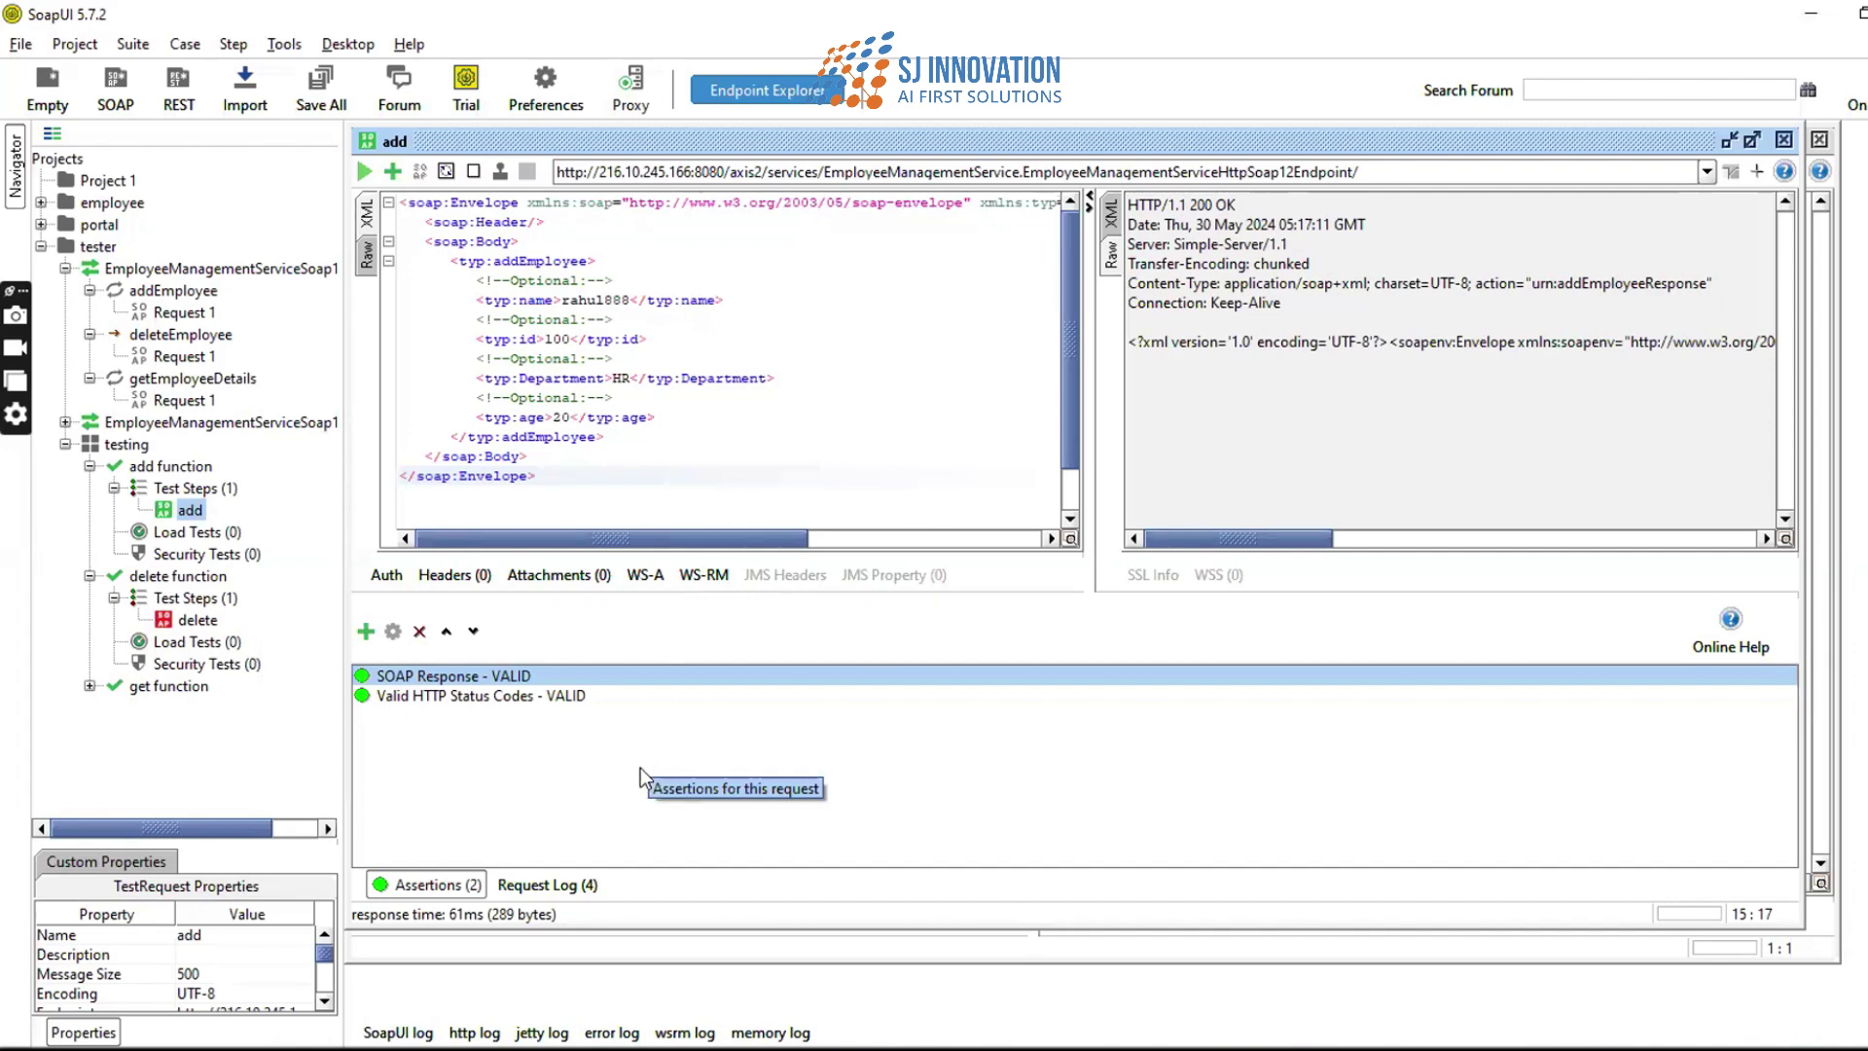
- Add a Response SLA assertion with a maximum response time of 200 ms to the add step
left_click(391, 173)
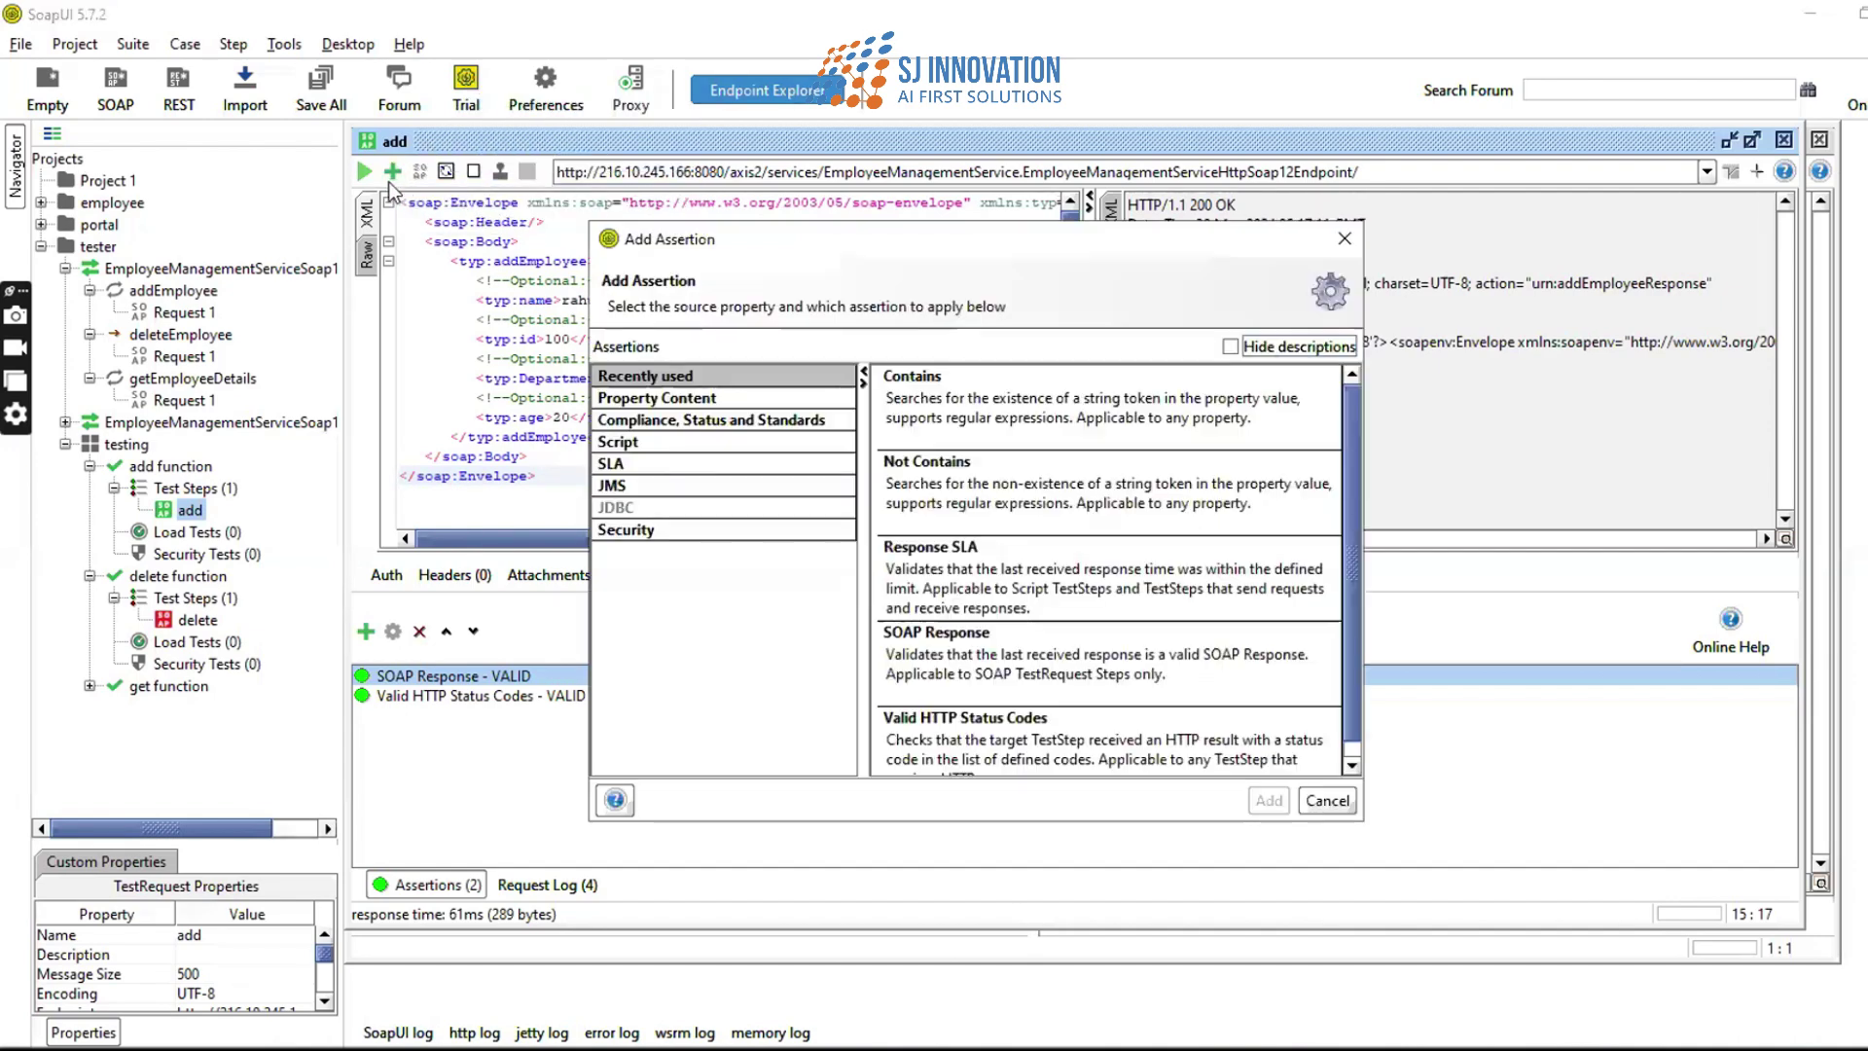
left_click(621, 463)
double_click(957, 418)
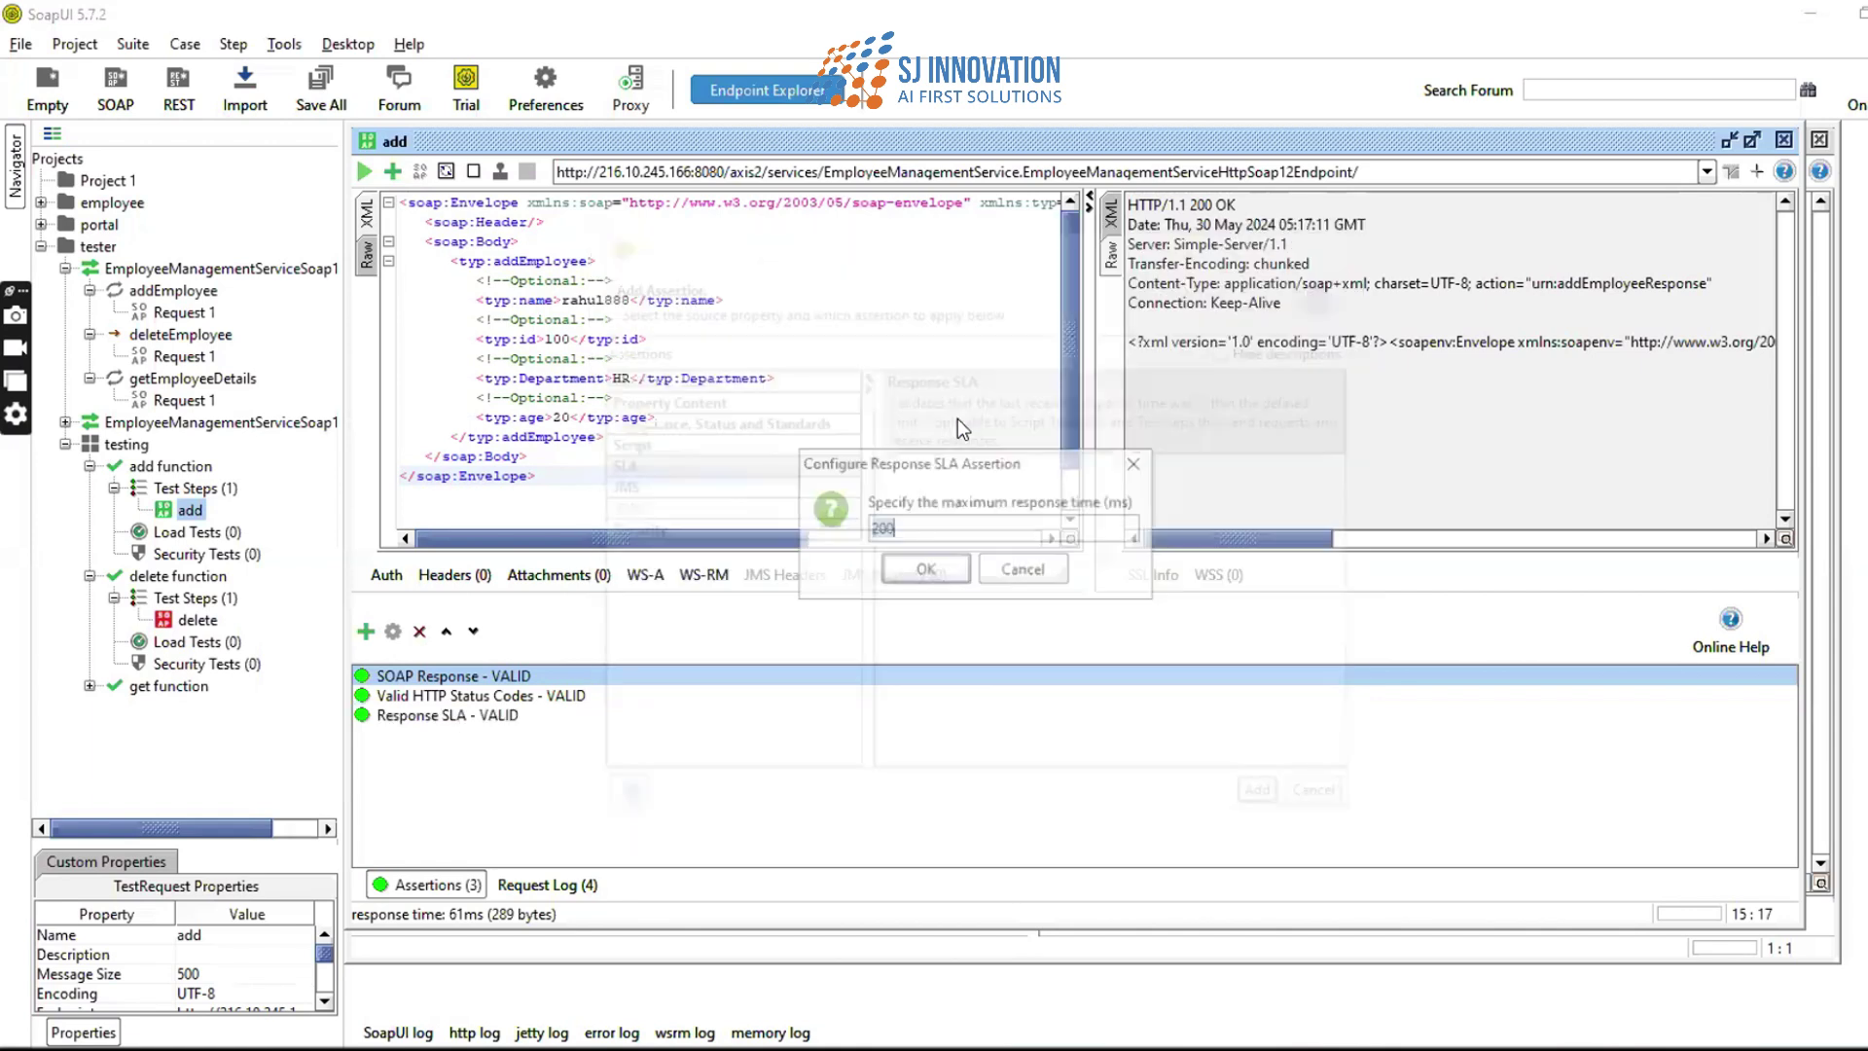
left_click(918, 532)
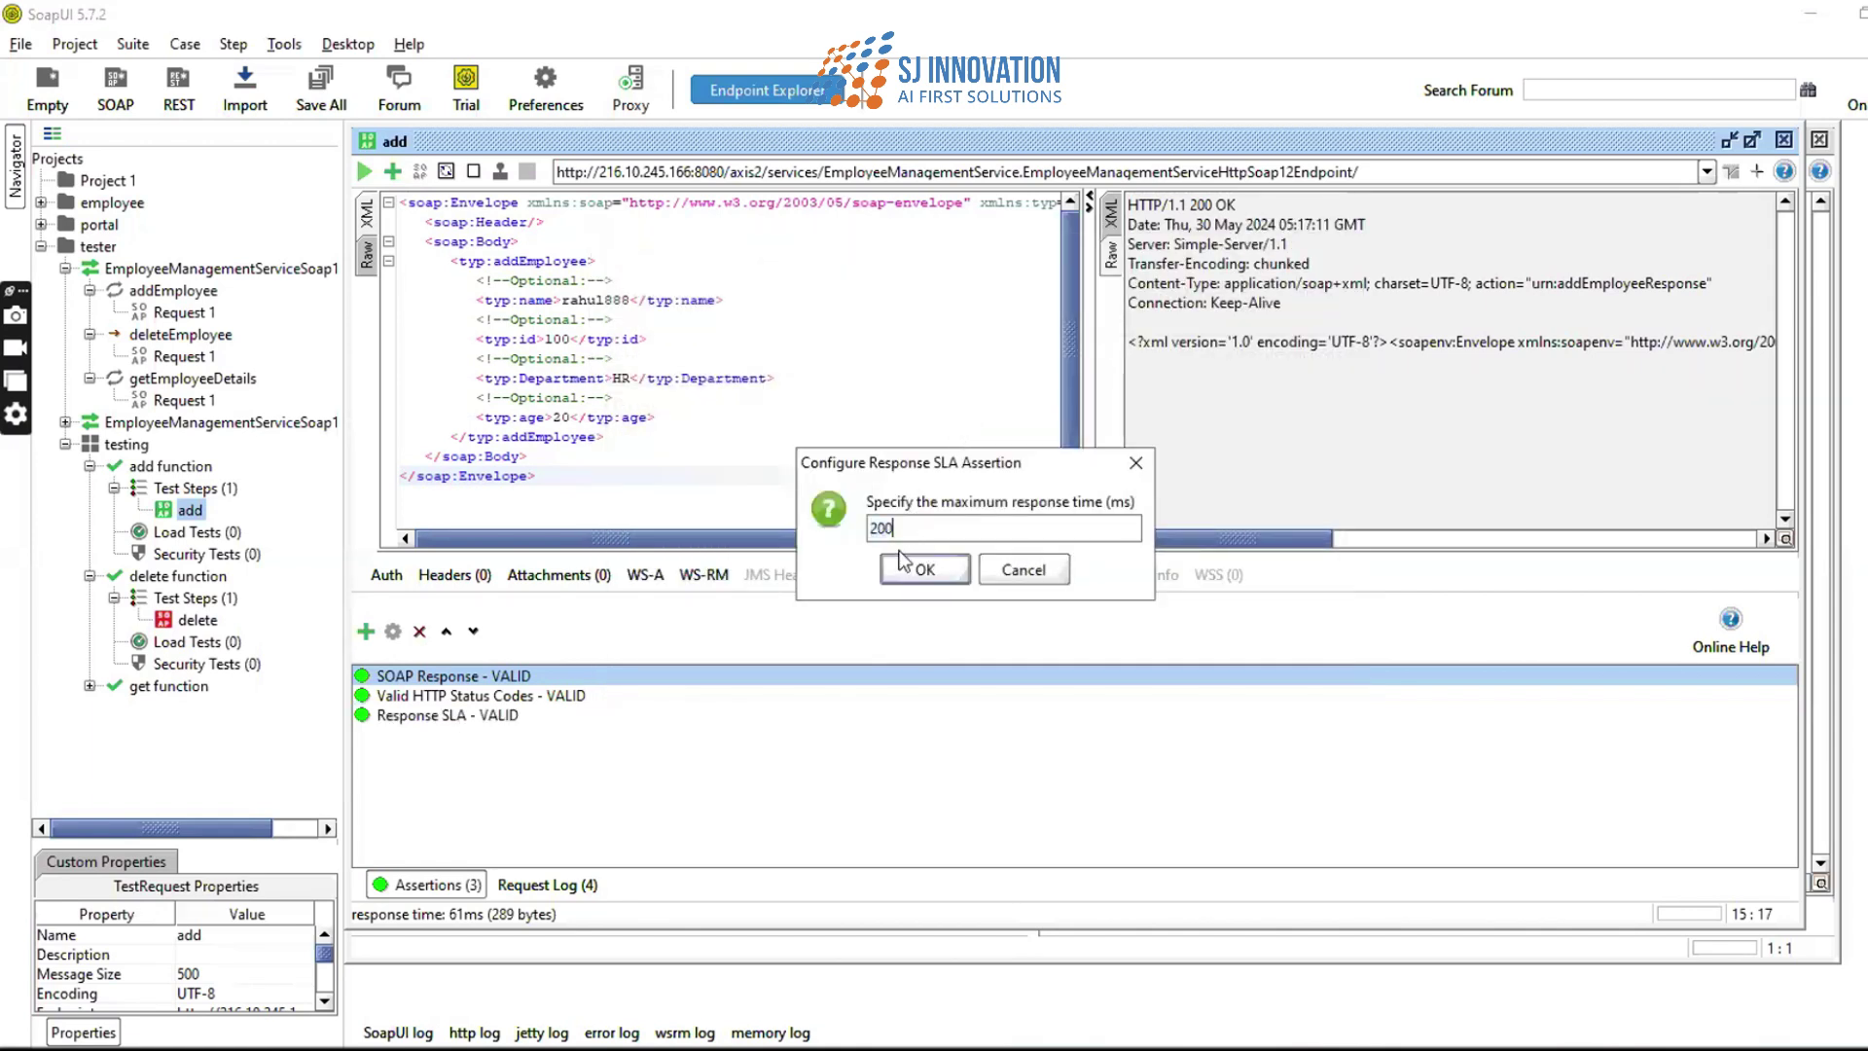
left_click(915, 572)
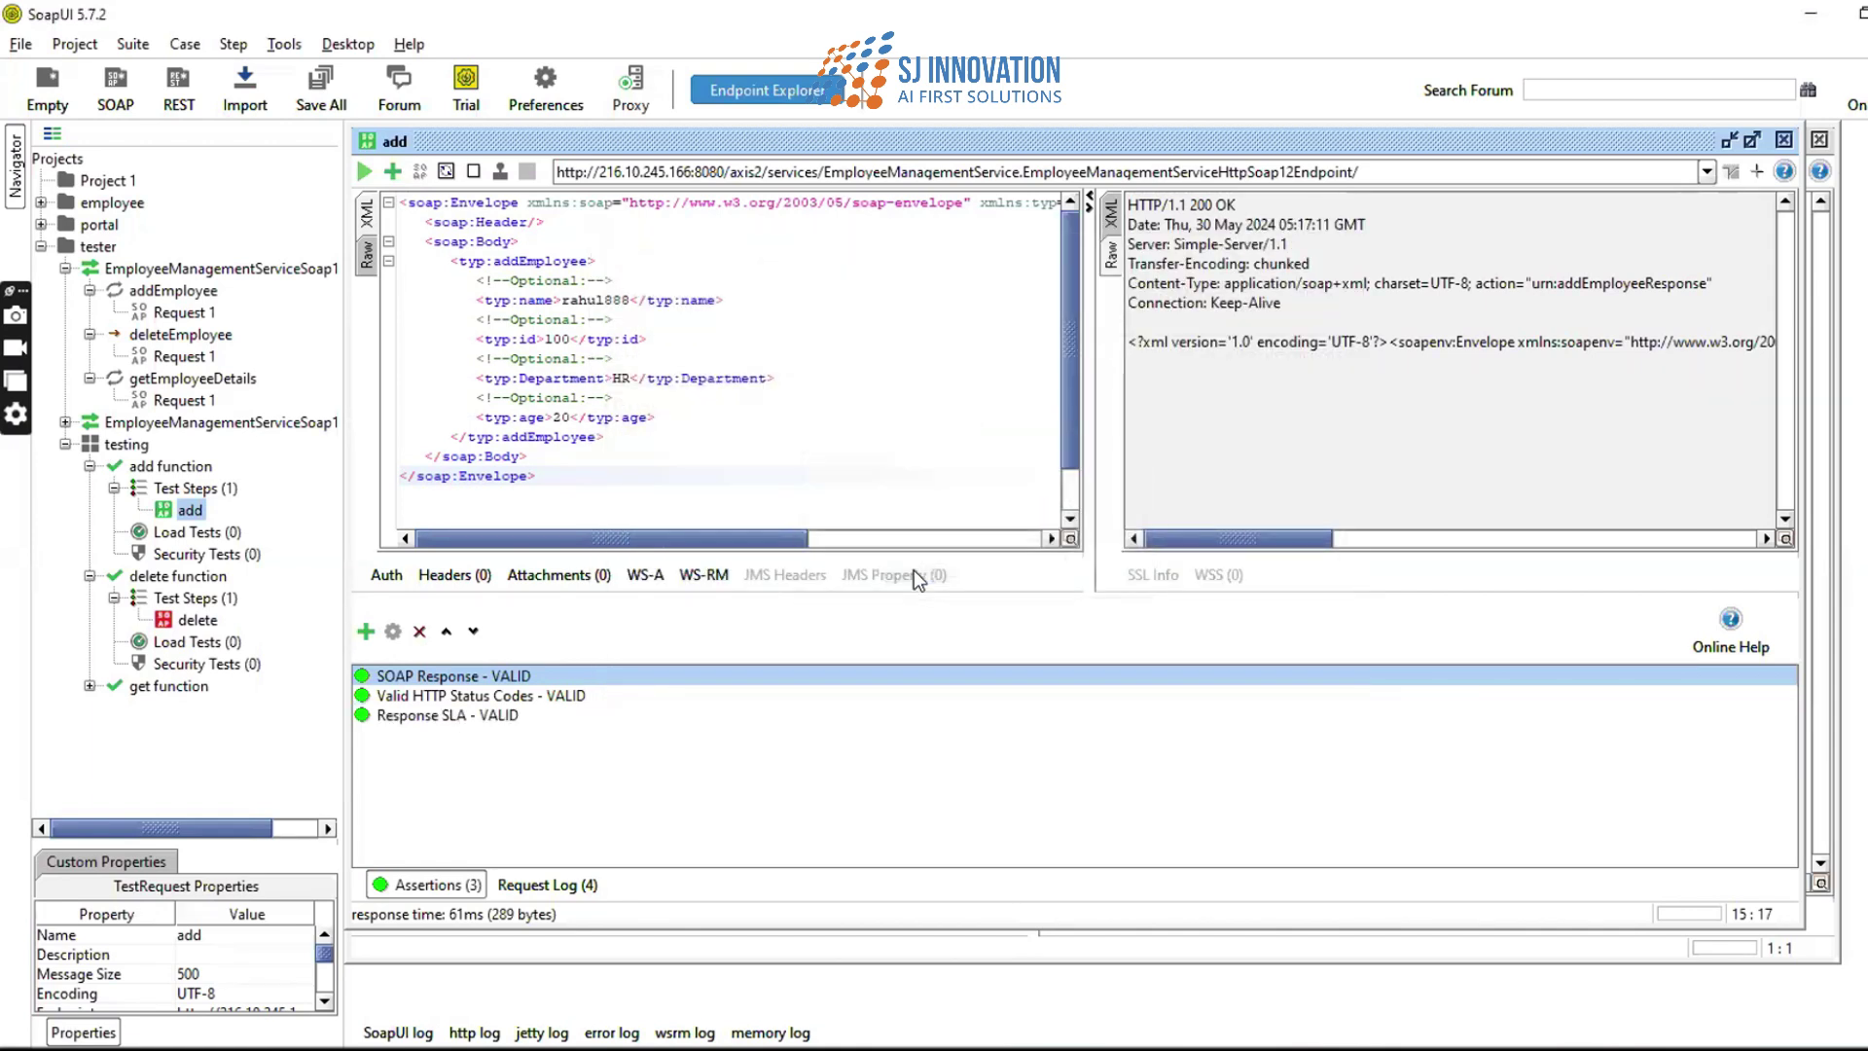
- Set the Response SLA assertion's maximum response time to 50 ms
double_click(440, 711)
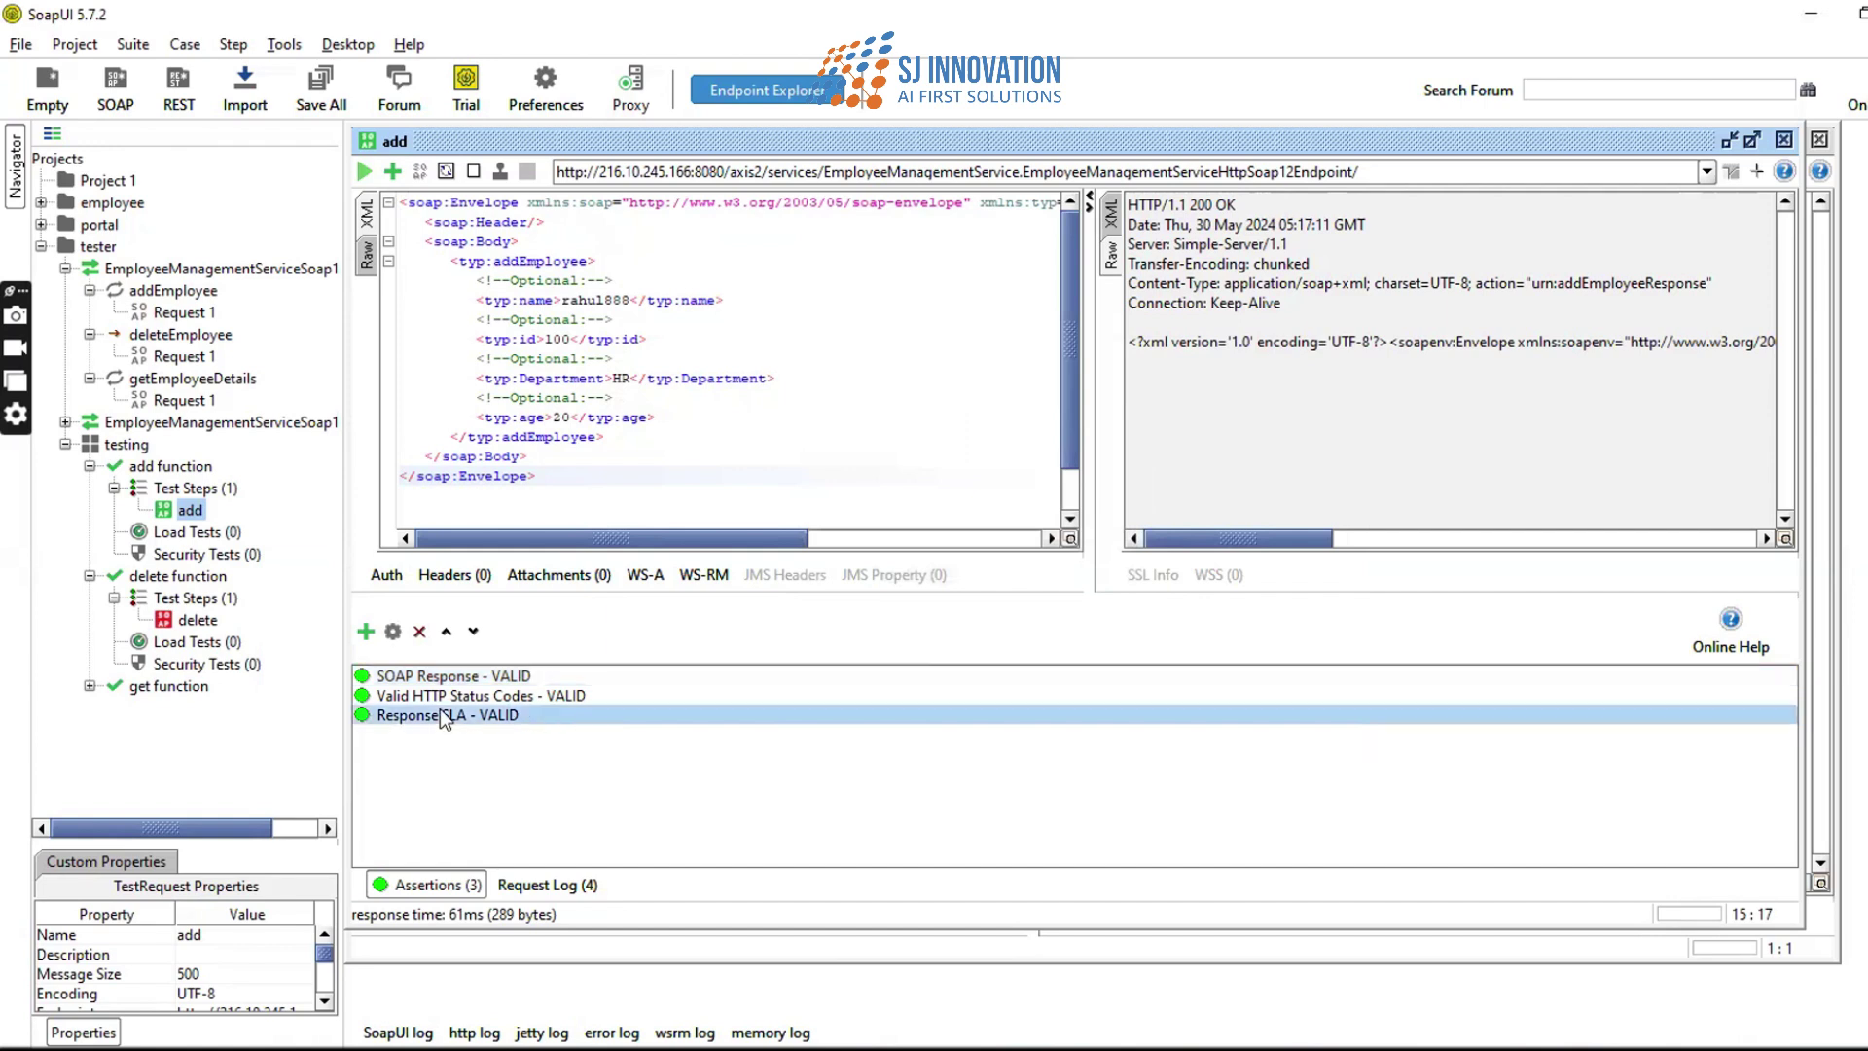
left_click(1045, 582)
double_click(430, 718)
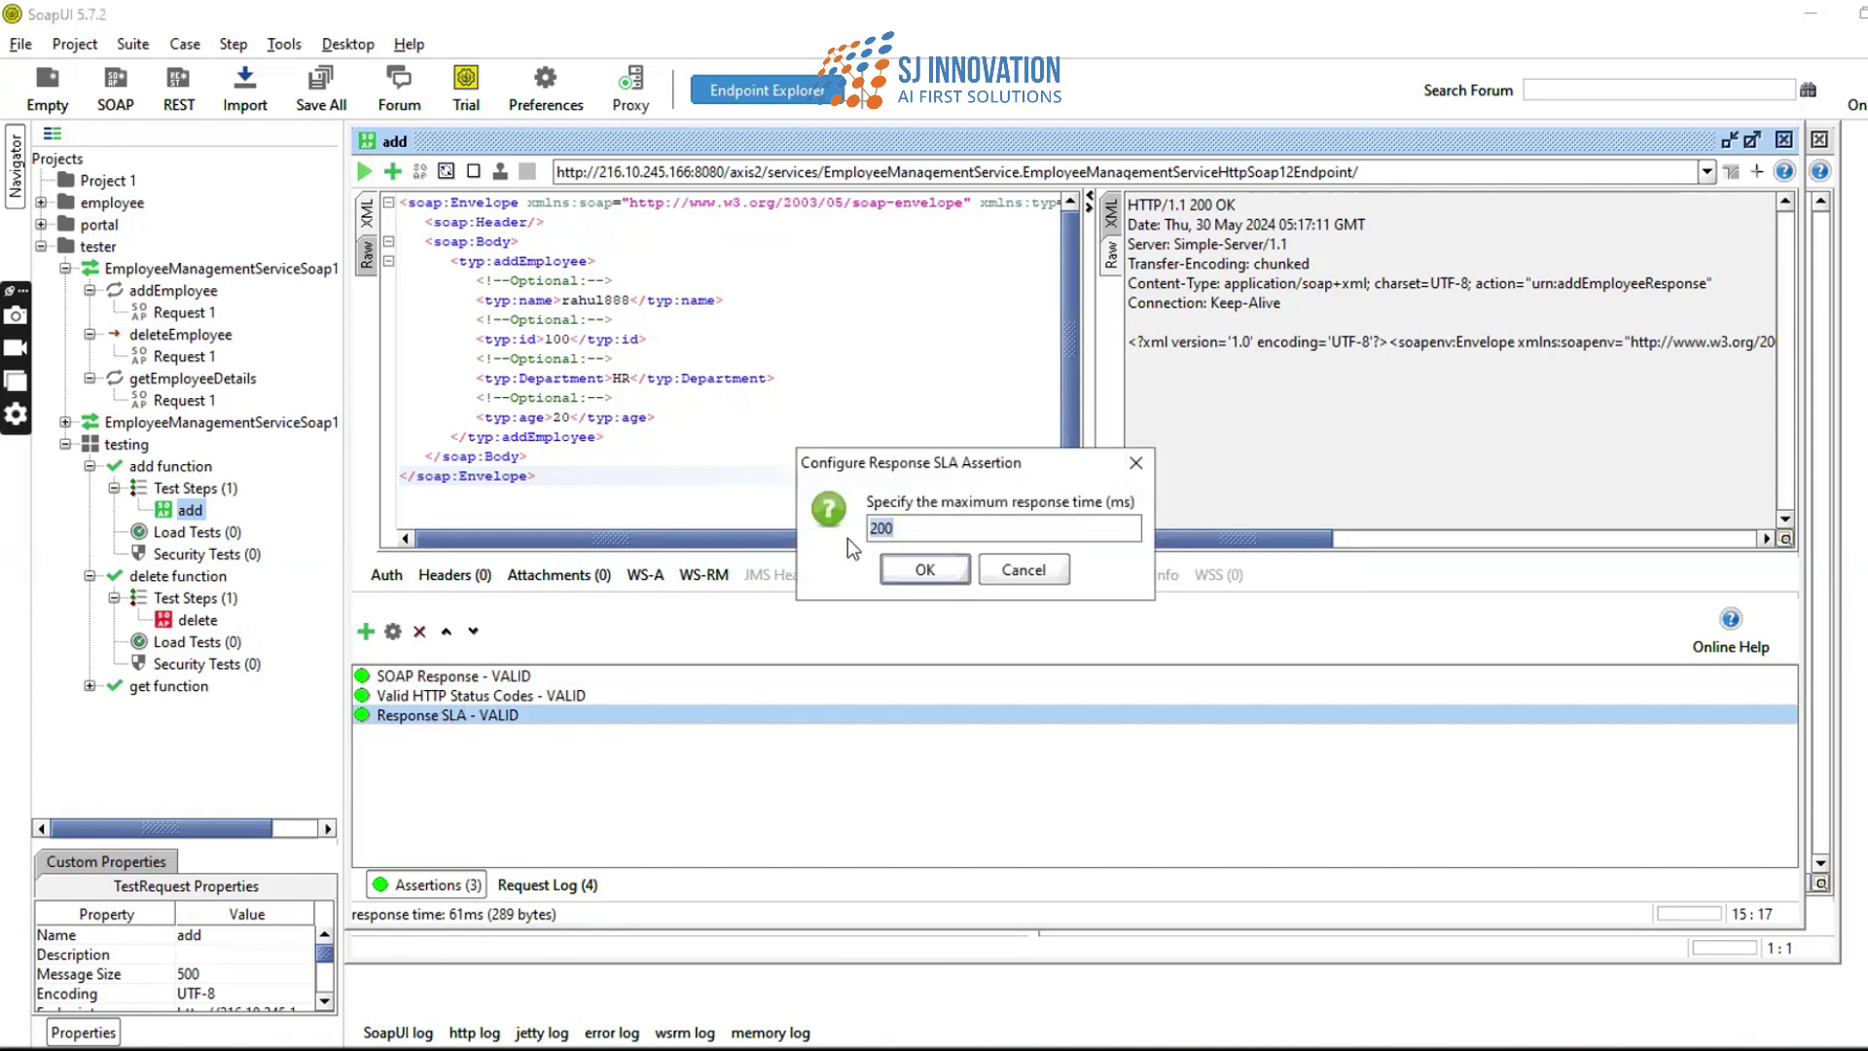
left_click(936, 569)
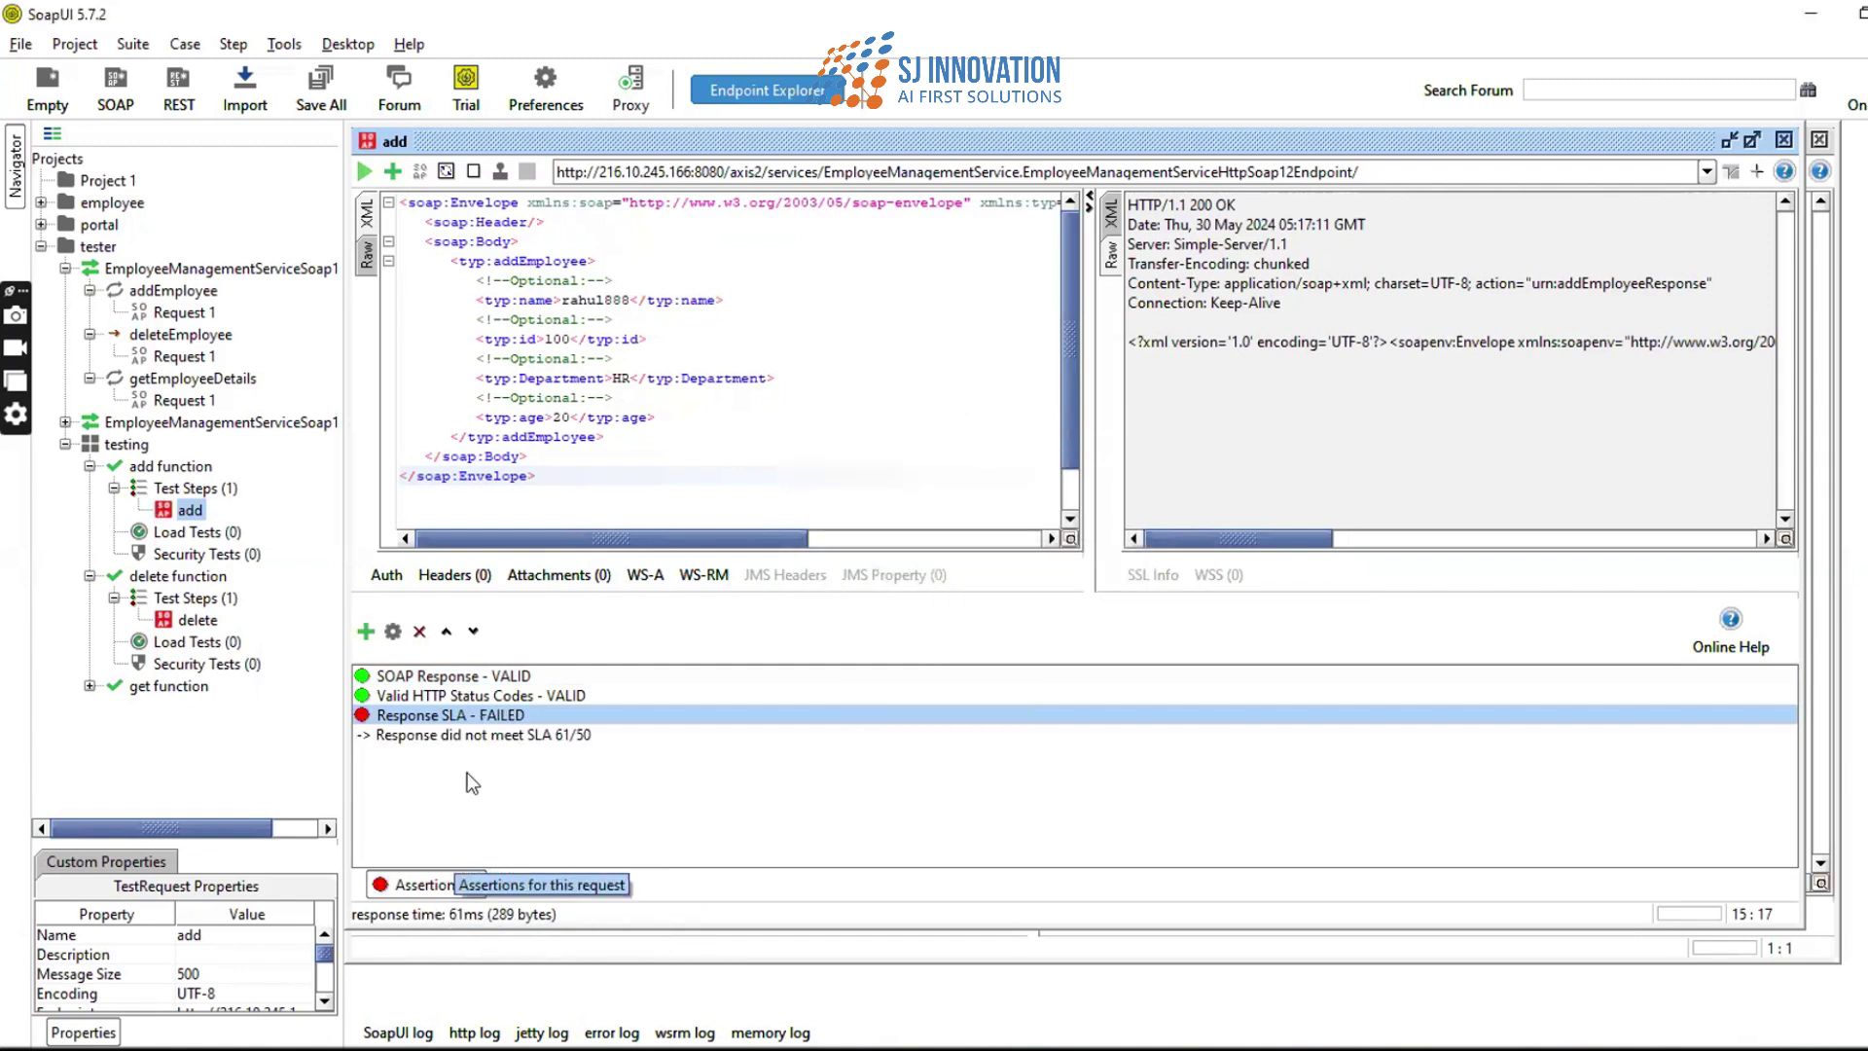
- Set the Response SLA assertion's maximum response time to 200 ms, check the Assertion slide in Google Slides and return to SoapUI
double_click(445, 714)
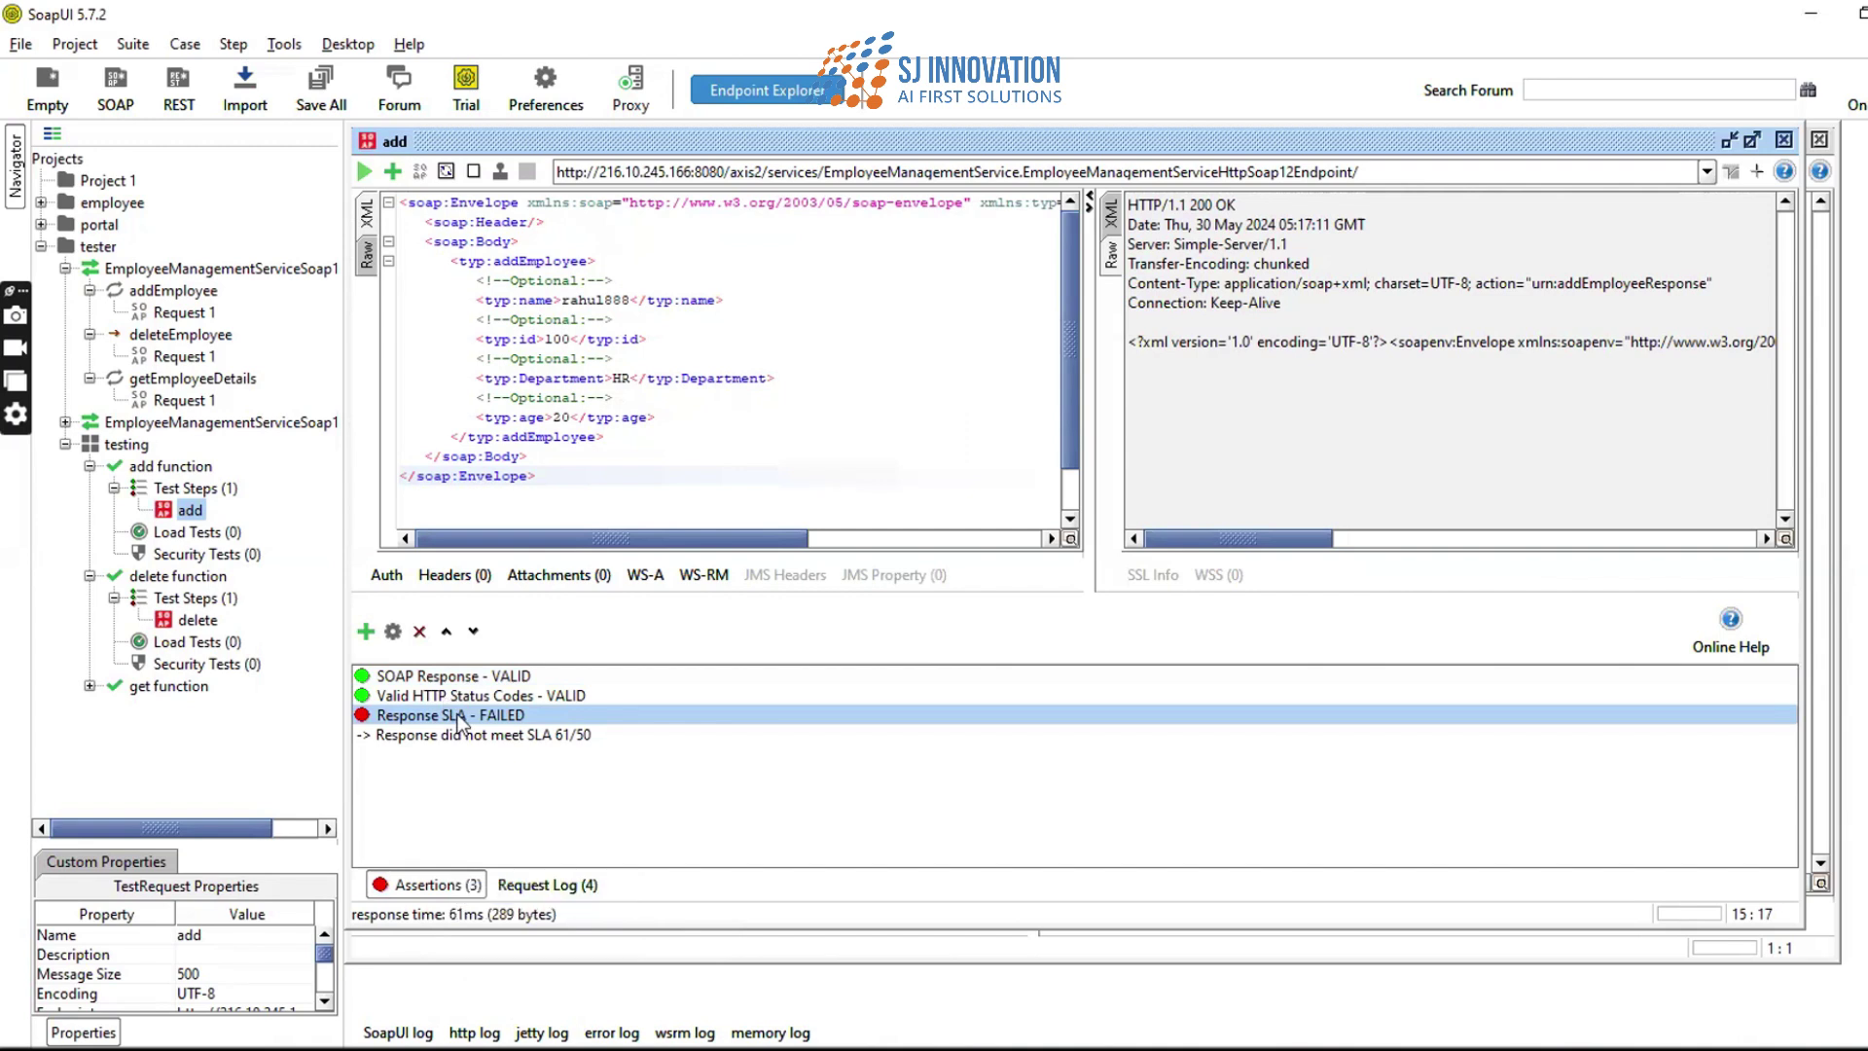
type("200")
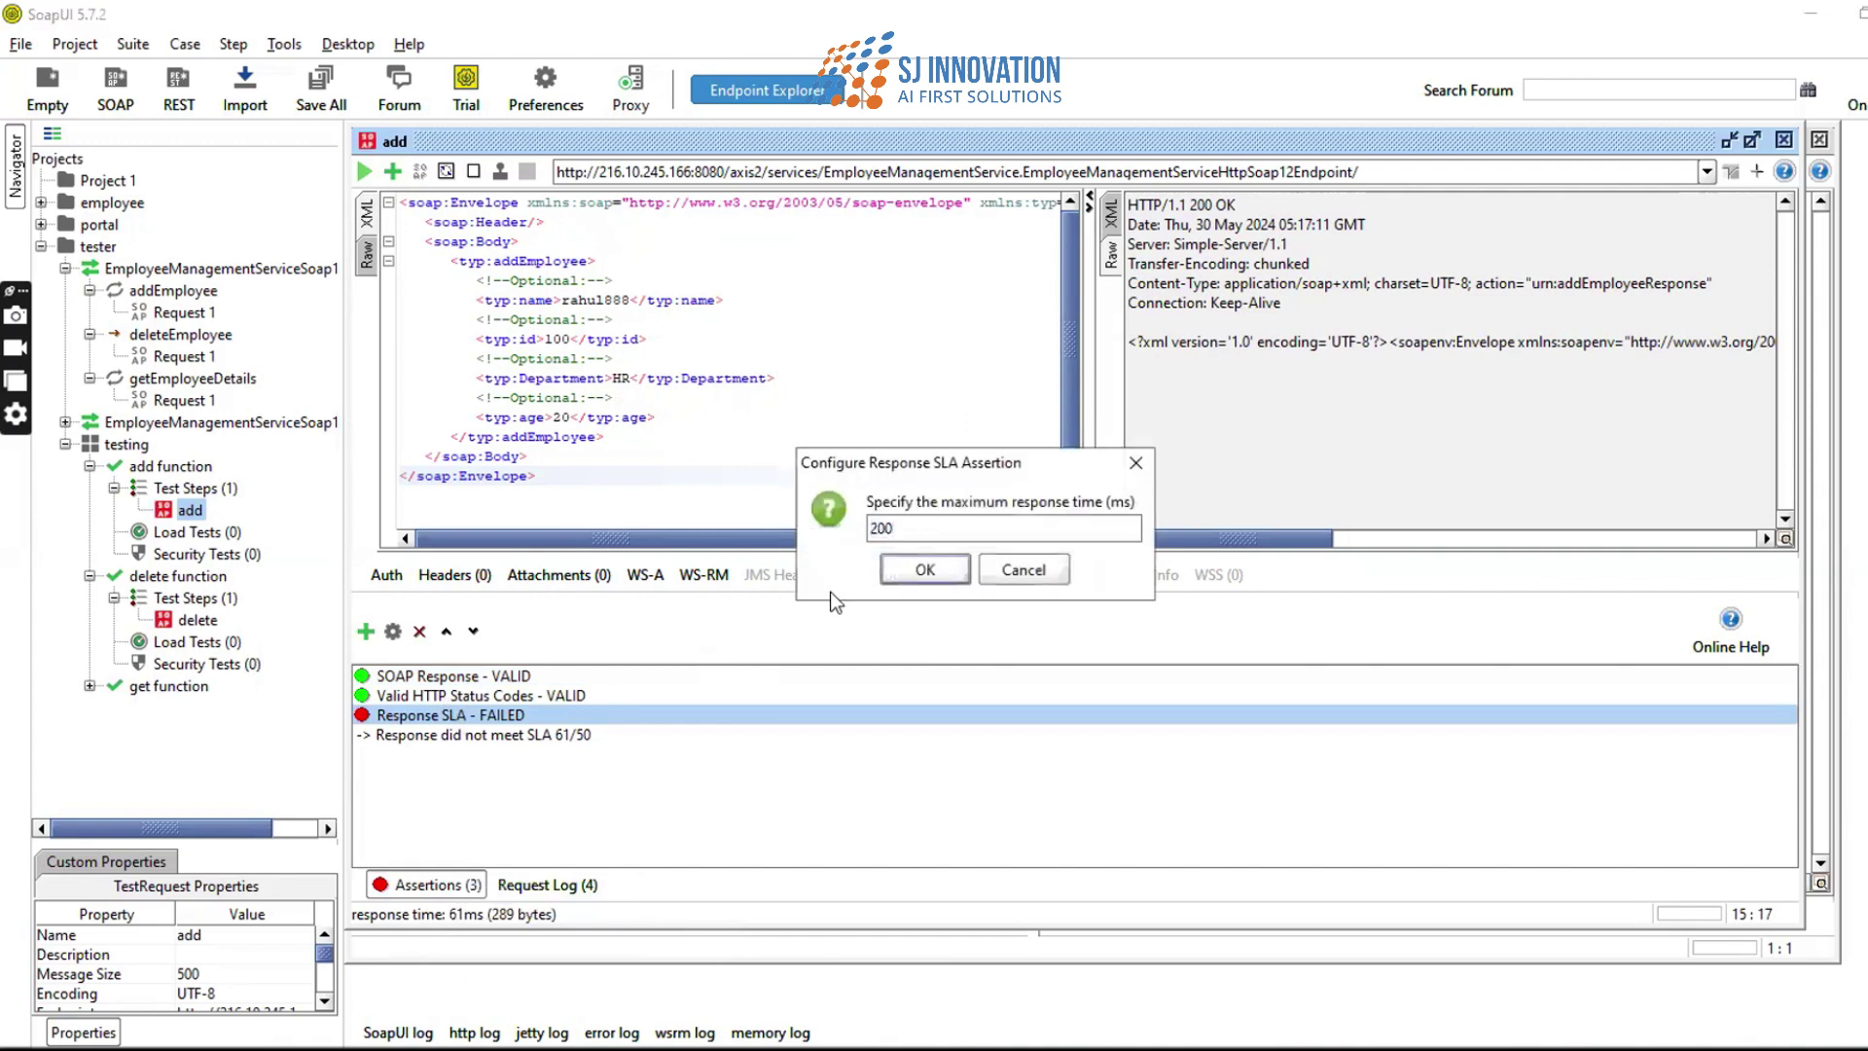
left_click(933, 569)
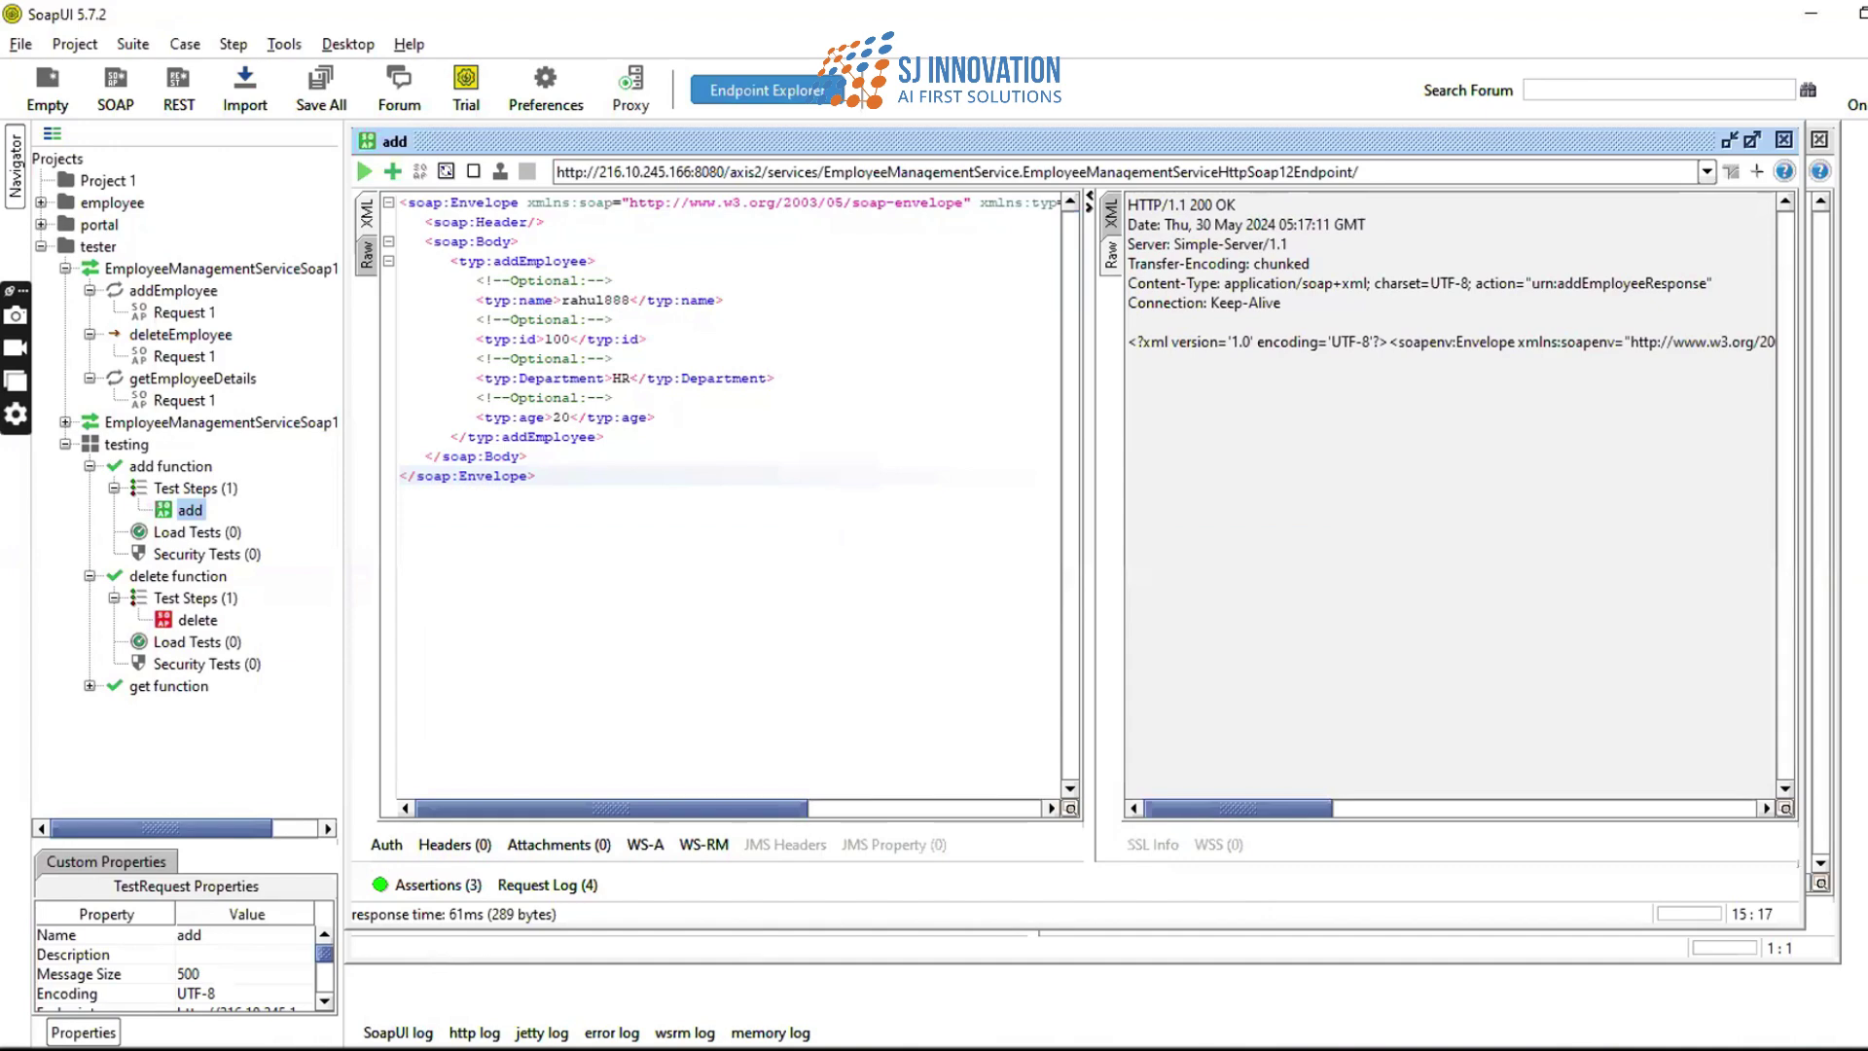
key("alt+Tab")
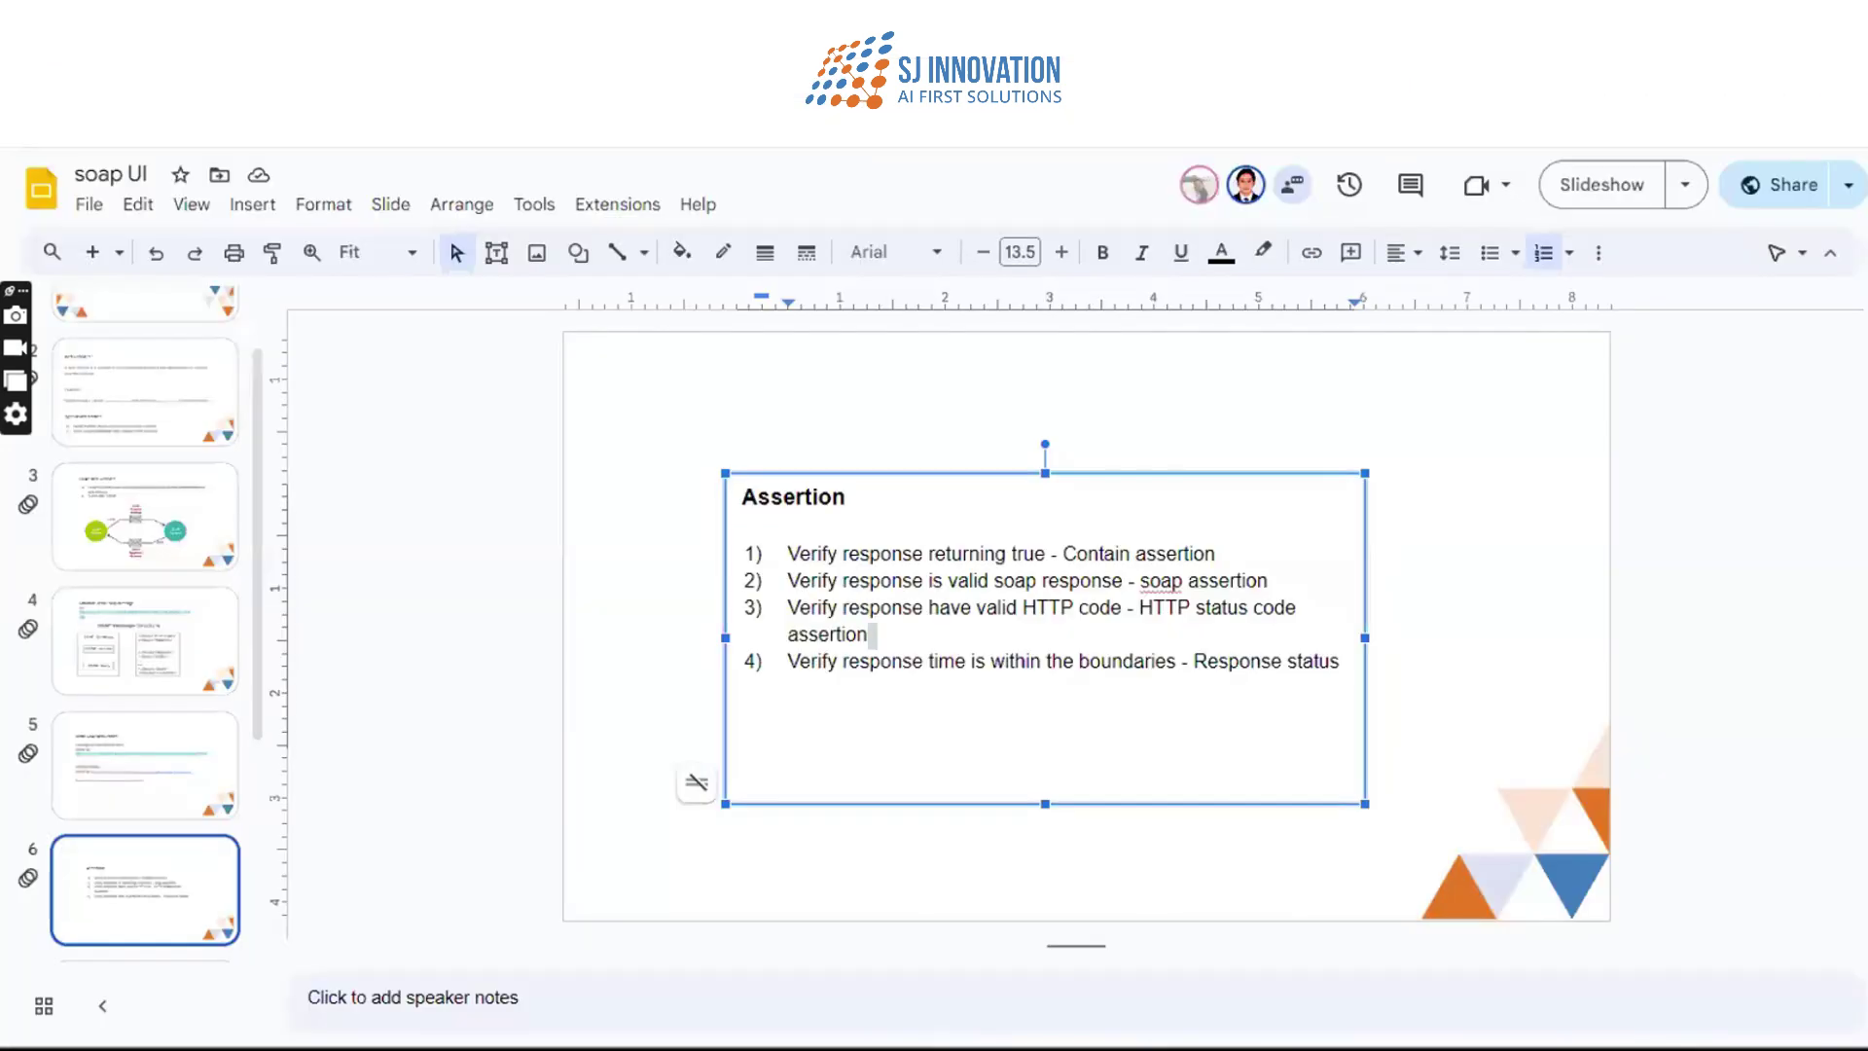
key("alt+Tab")
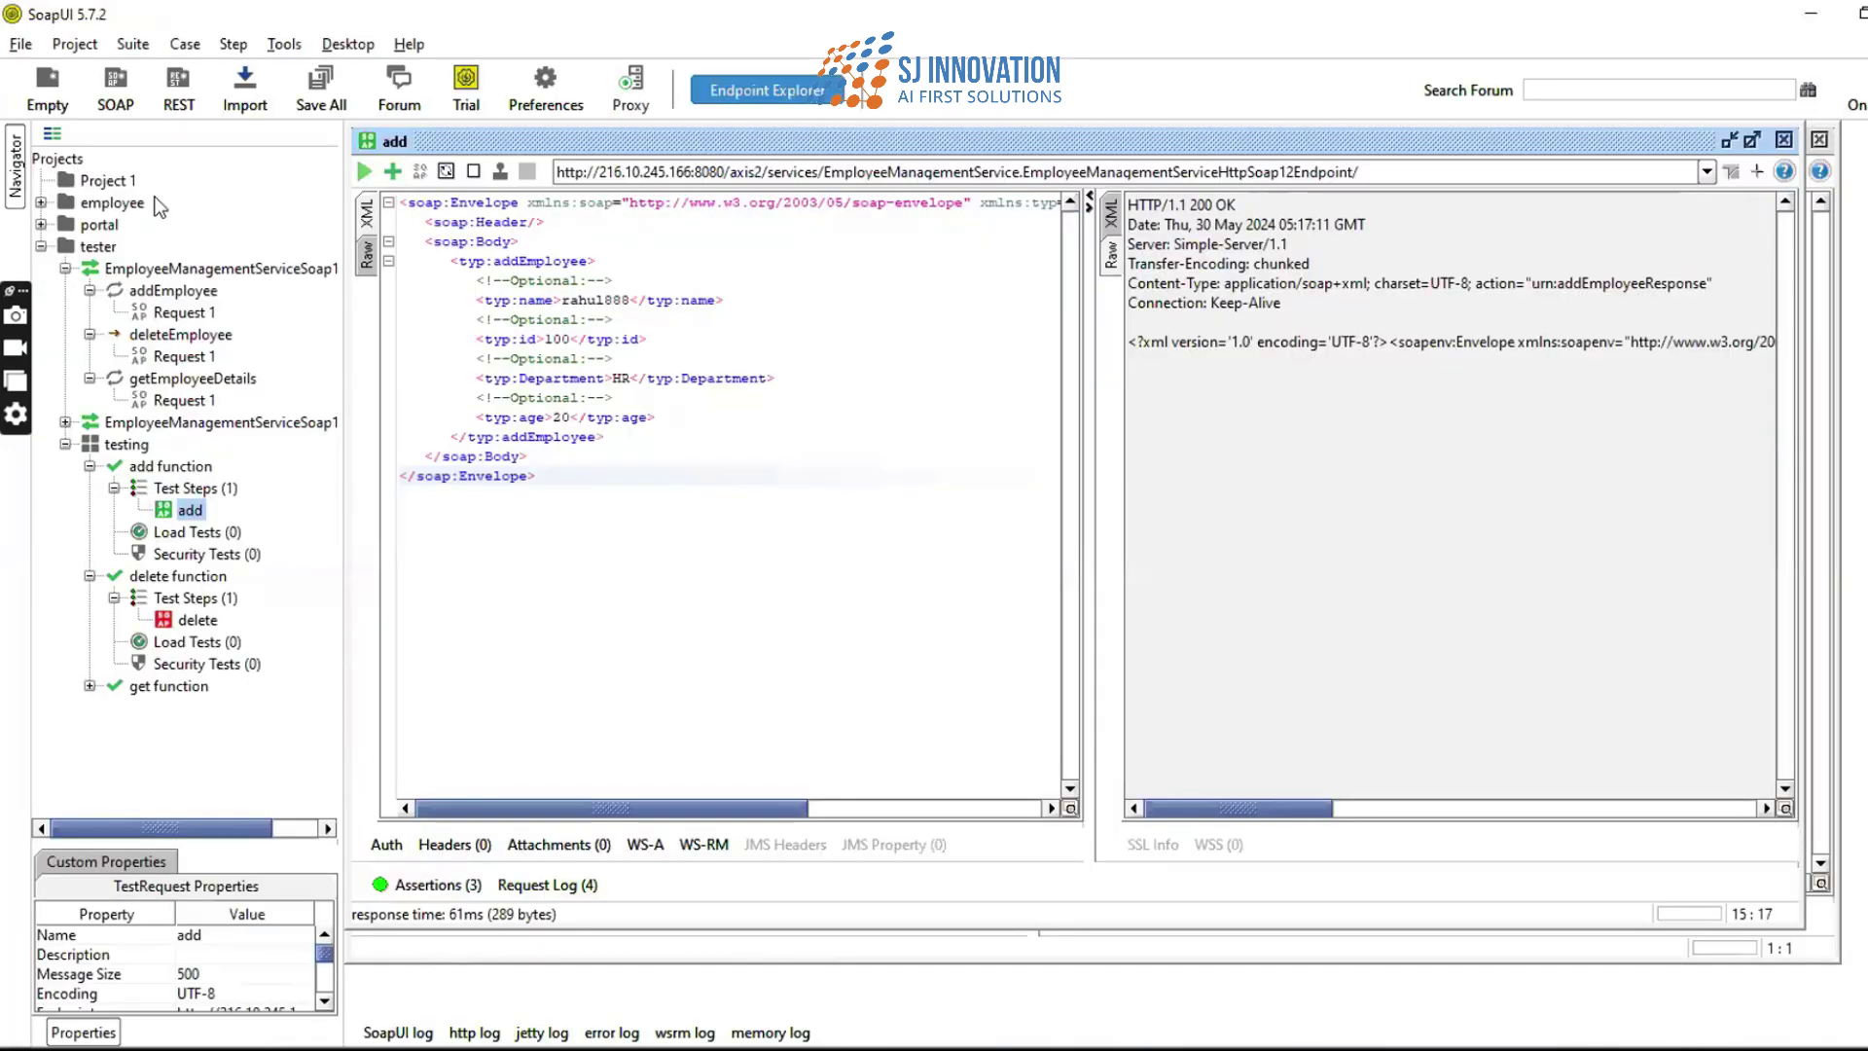
- Switch to Google Slides, view the Properties In soapUI slide and return to SoapUI
mouse_move(1218, 1049)
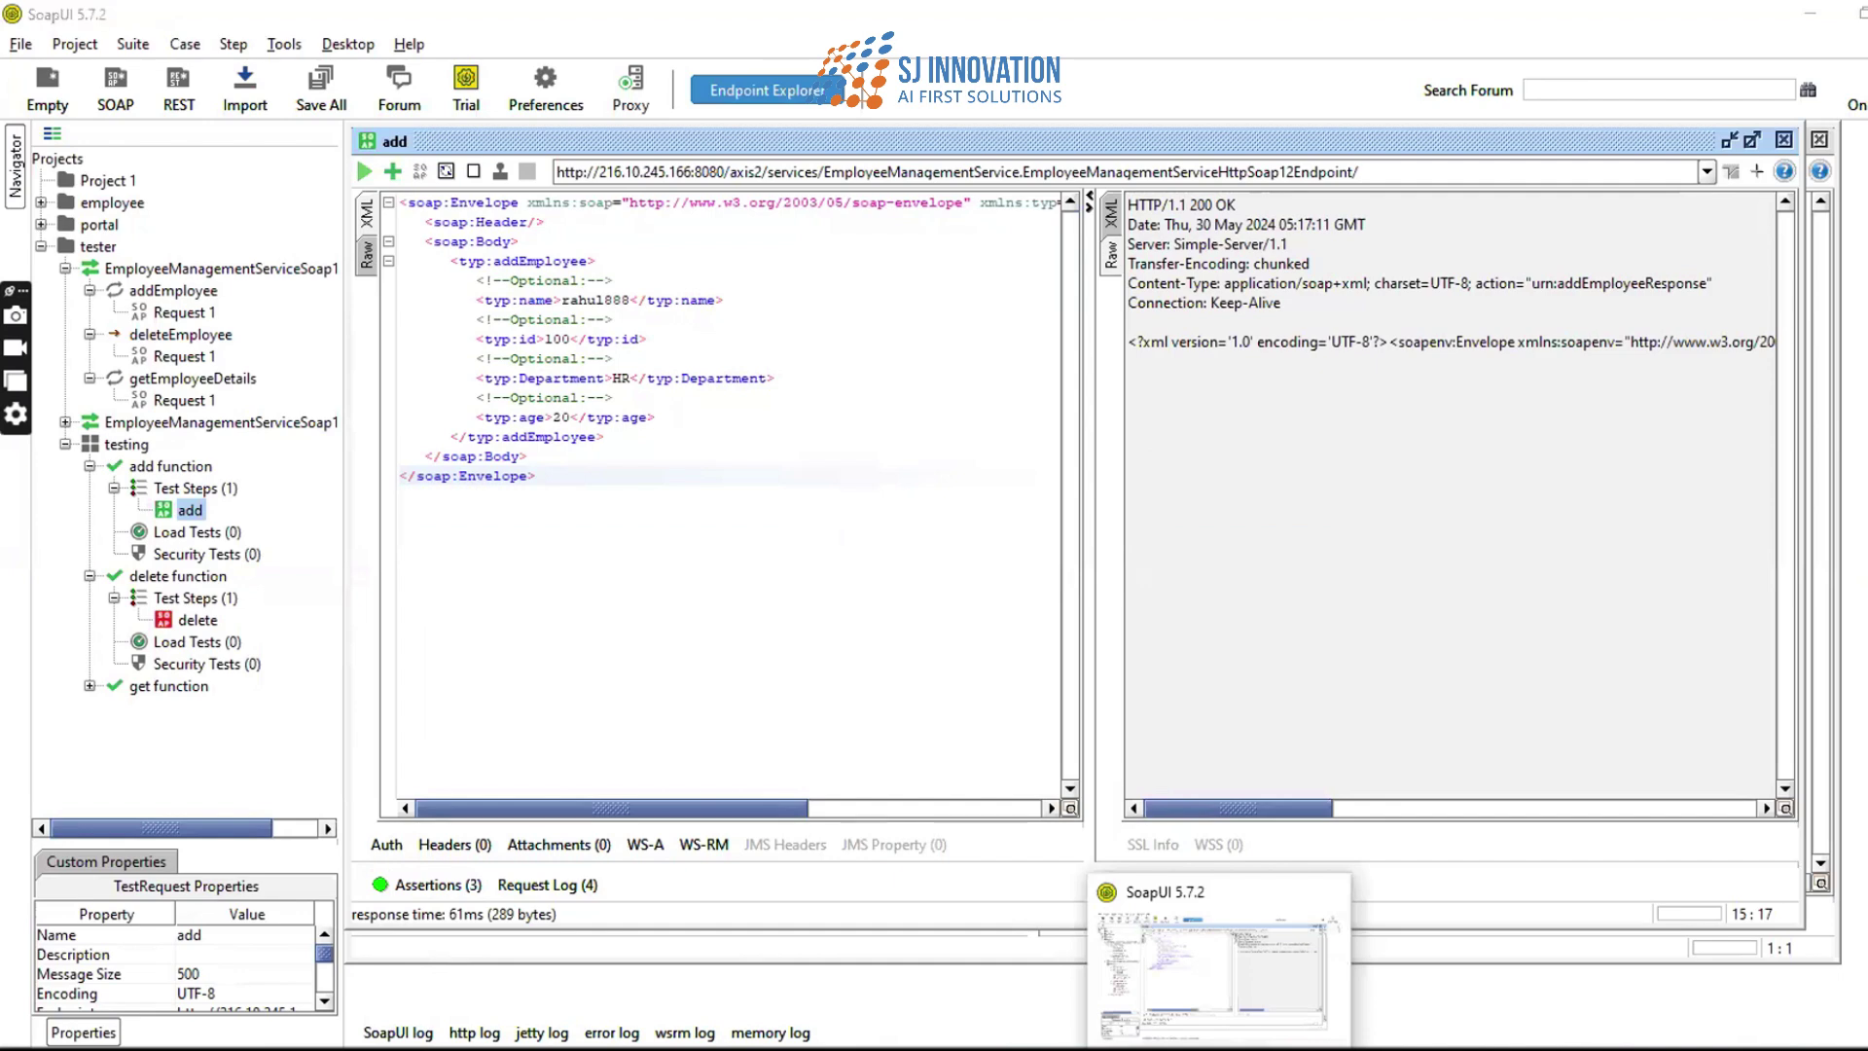
key("alt+Tab")
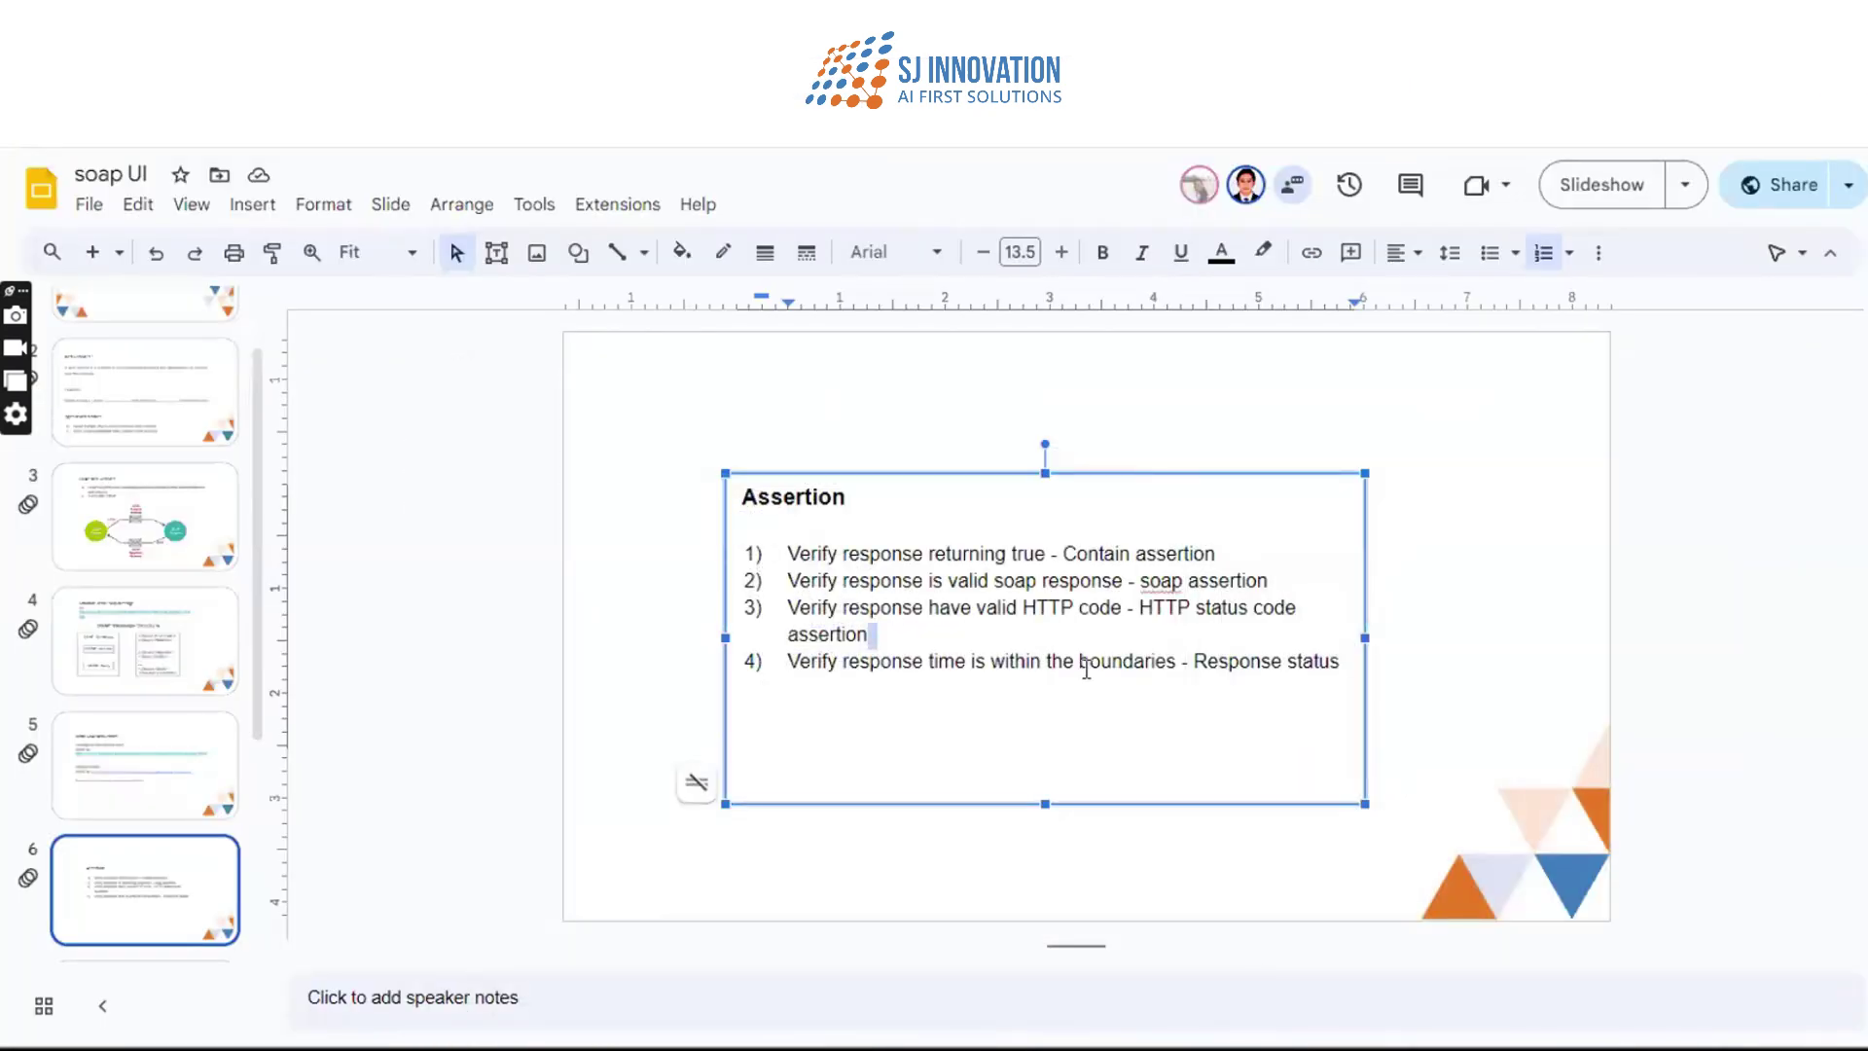
left_click(103, 959)
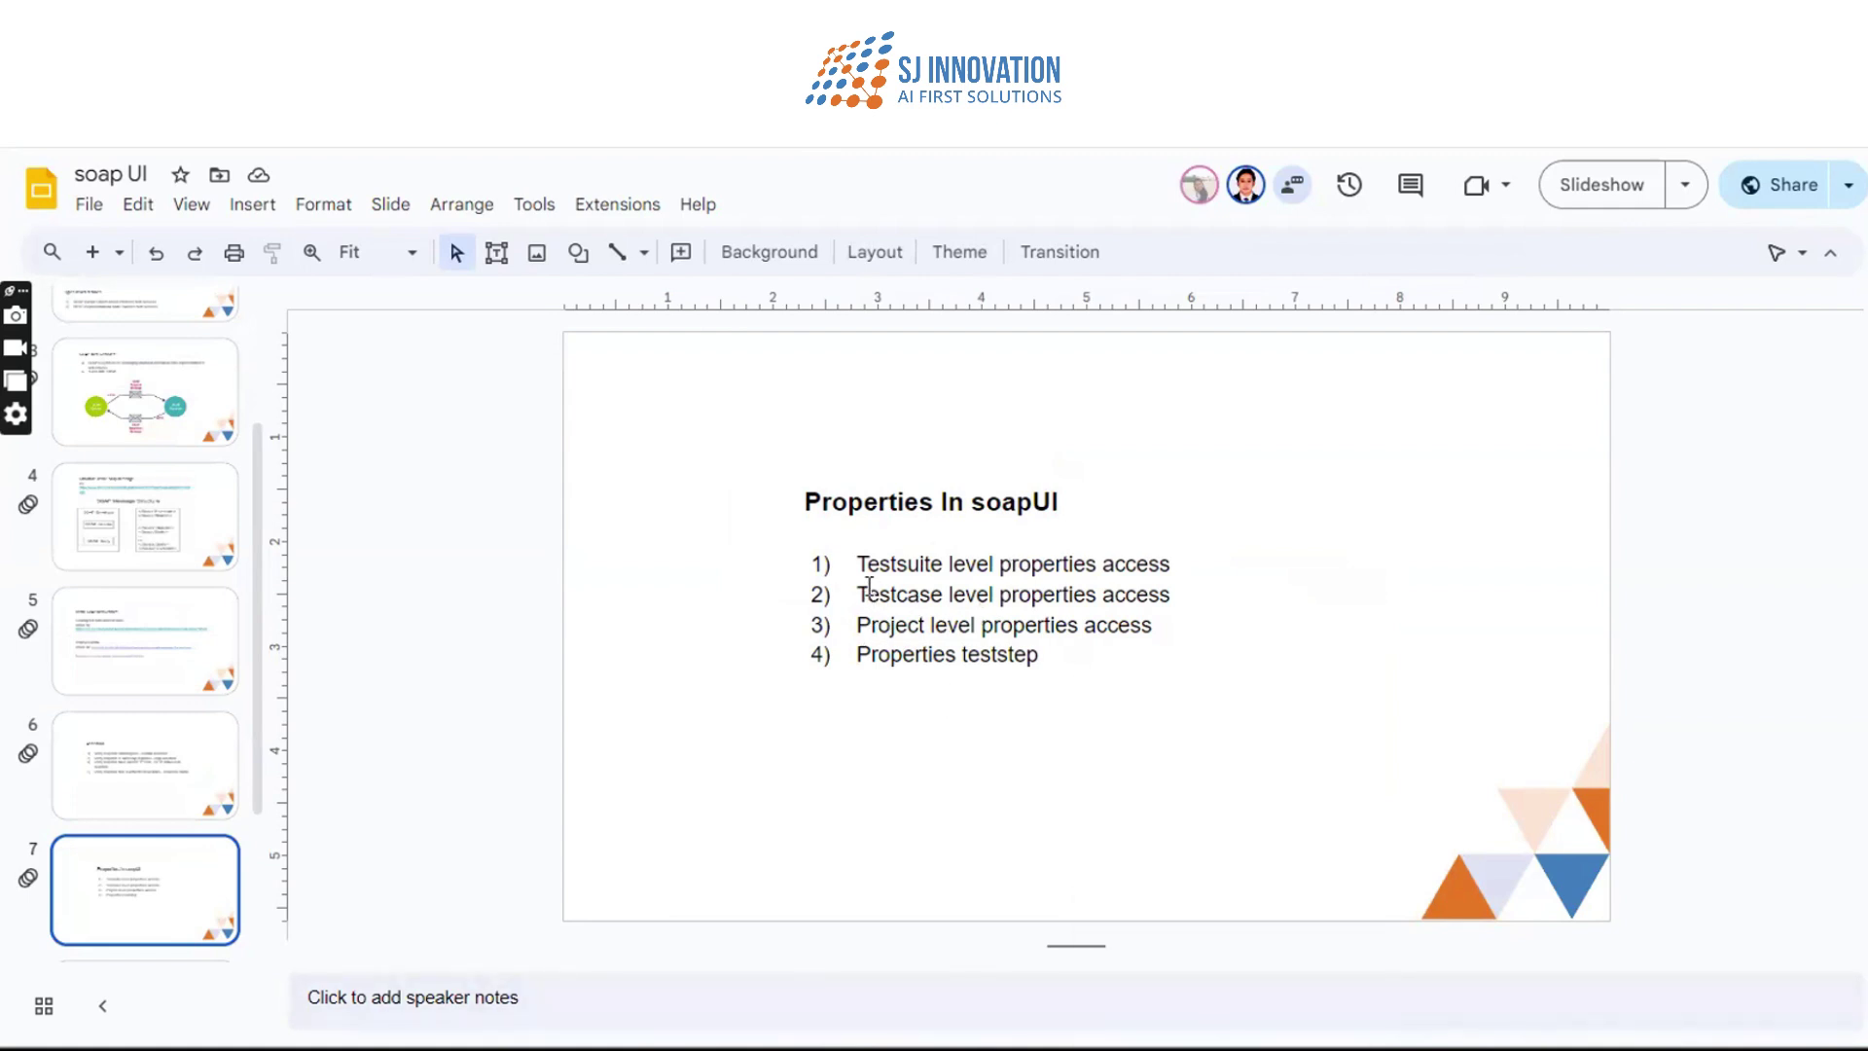
key("alt+Tab")
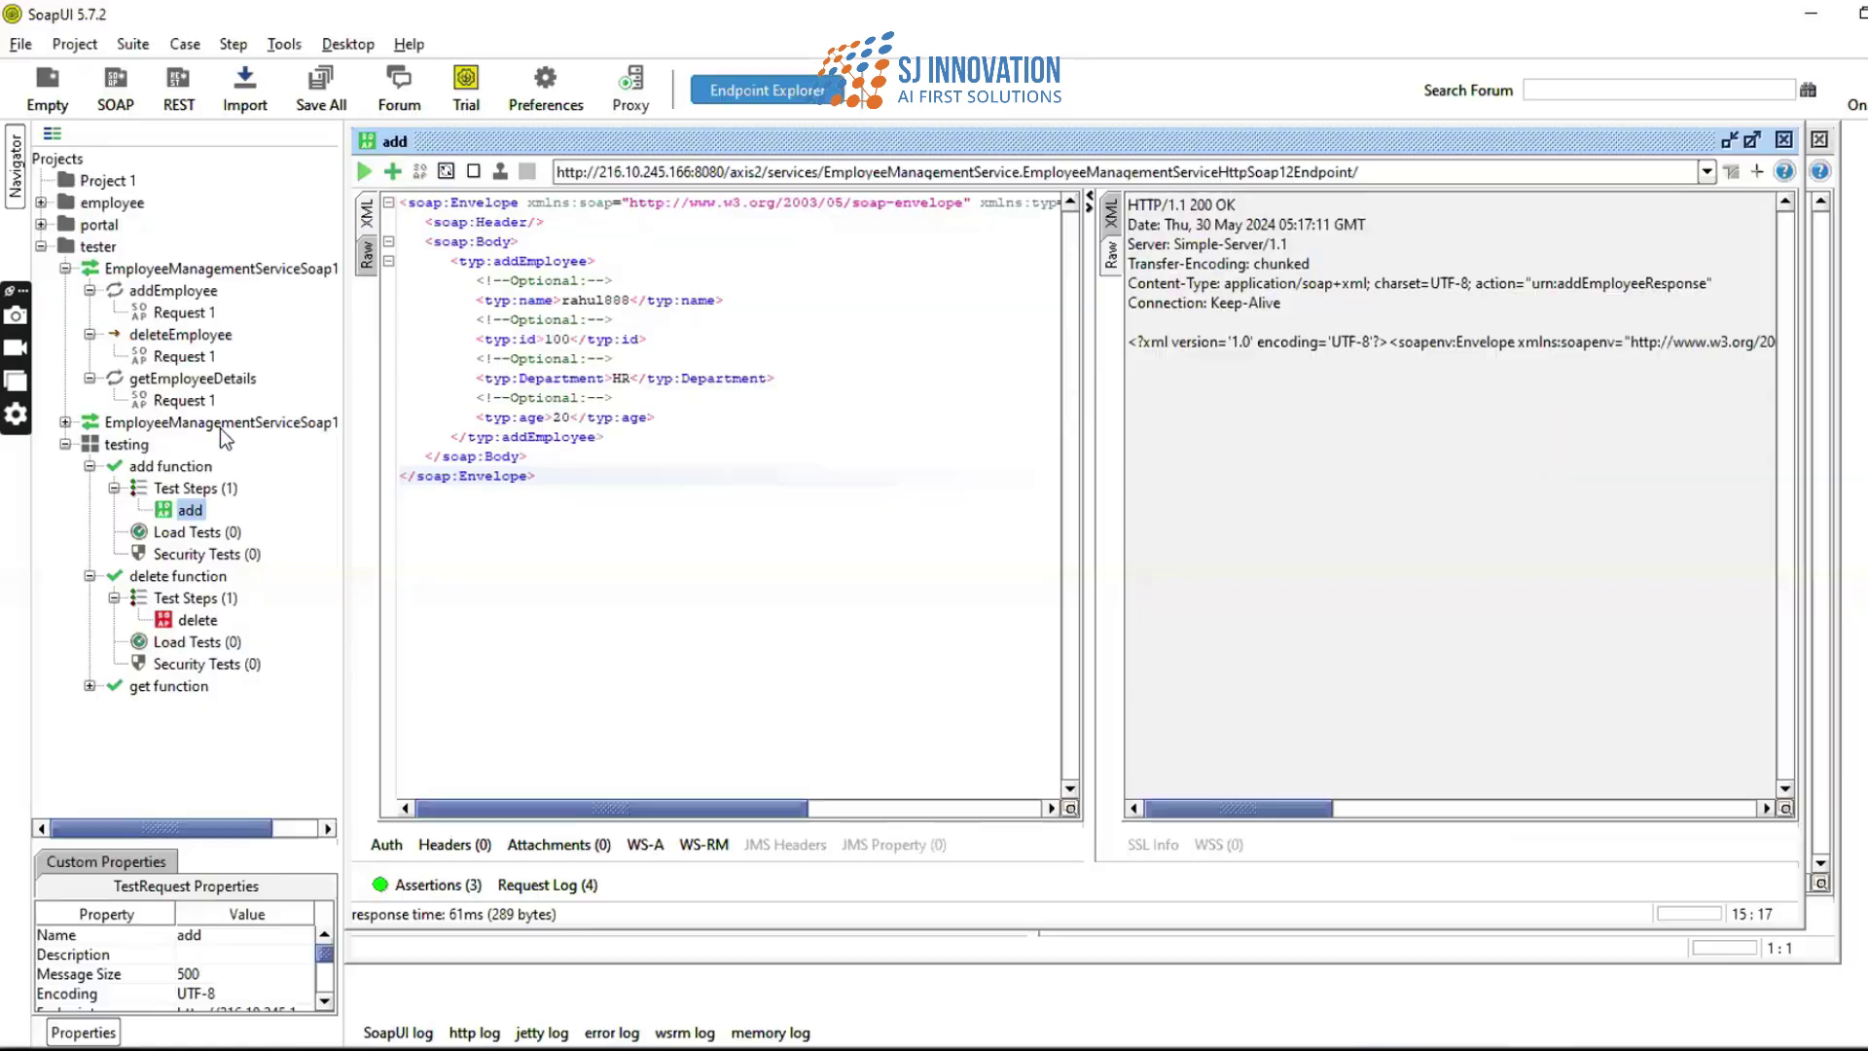
- Close the open request editors and reopen the add step from the testing suite's add function test case
left_click(66, 445)
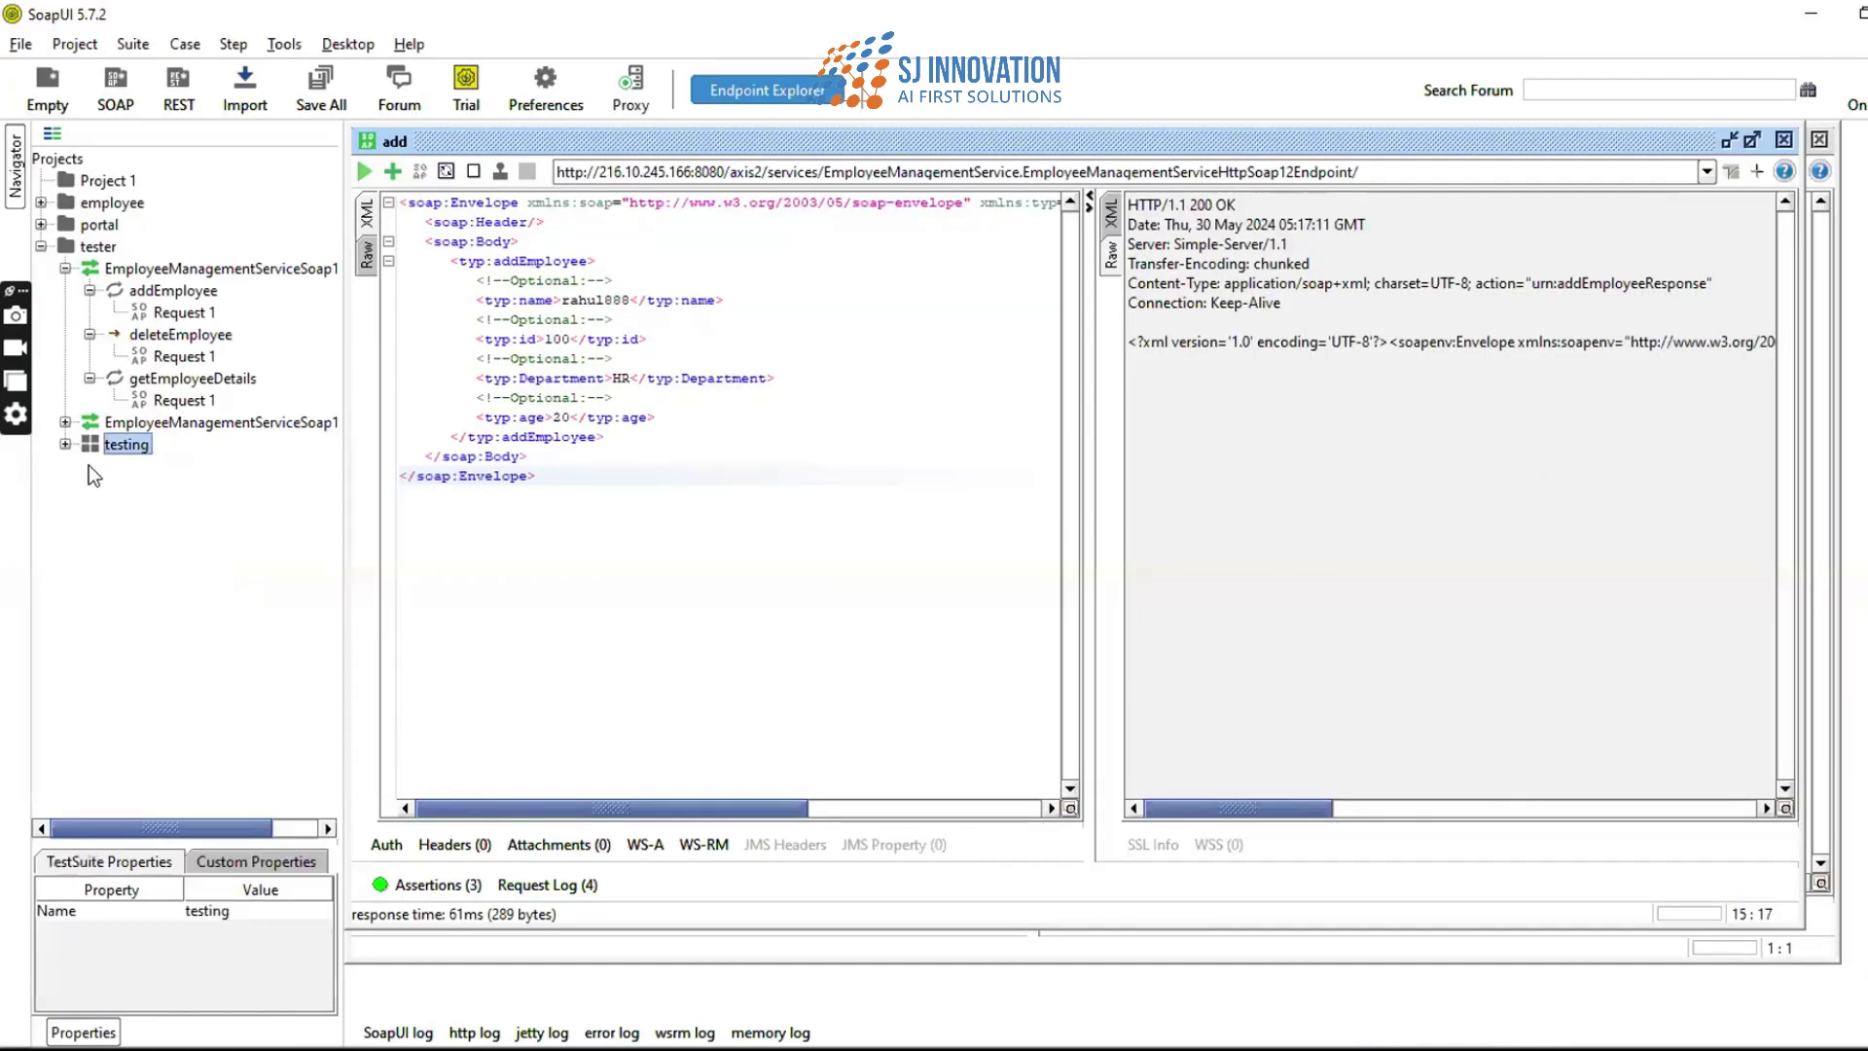
left_click(1785, 141)
left_click(1819, 140)
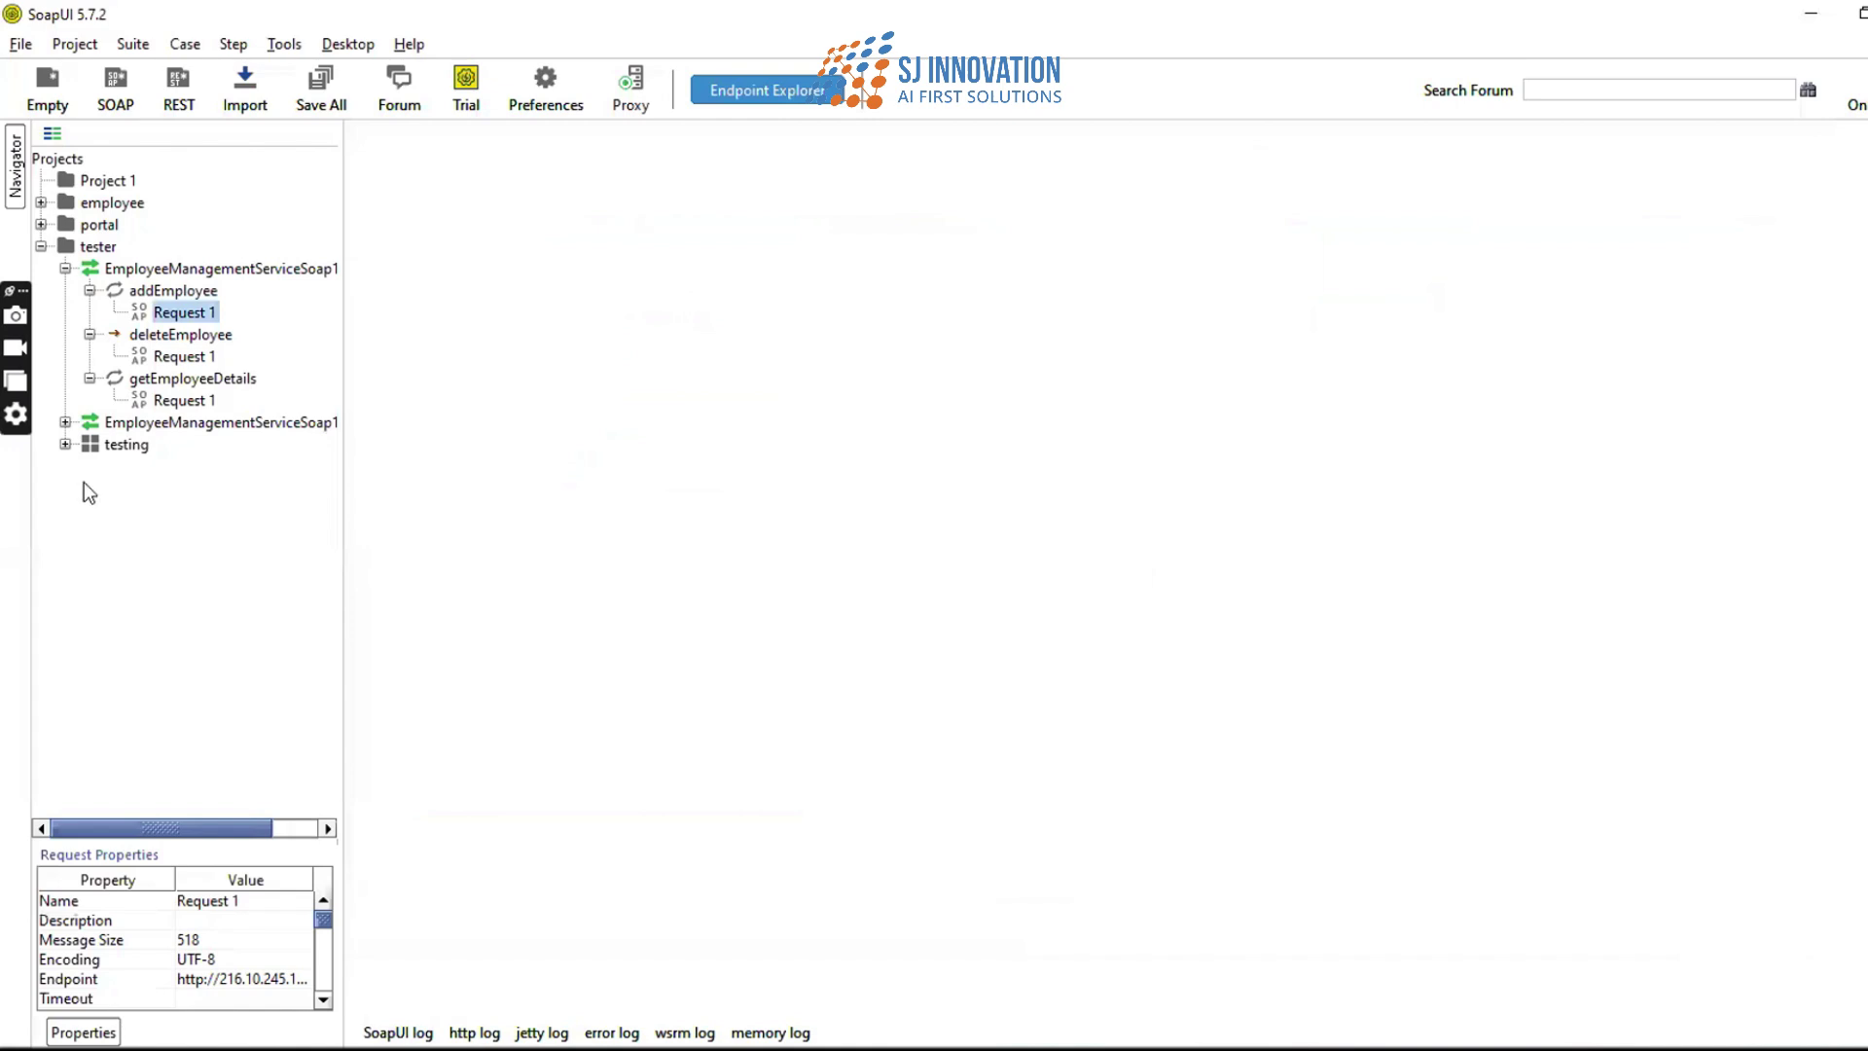
left_click(97, 446)
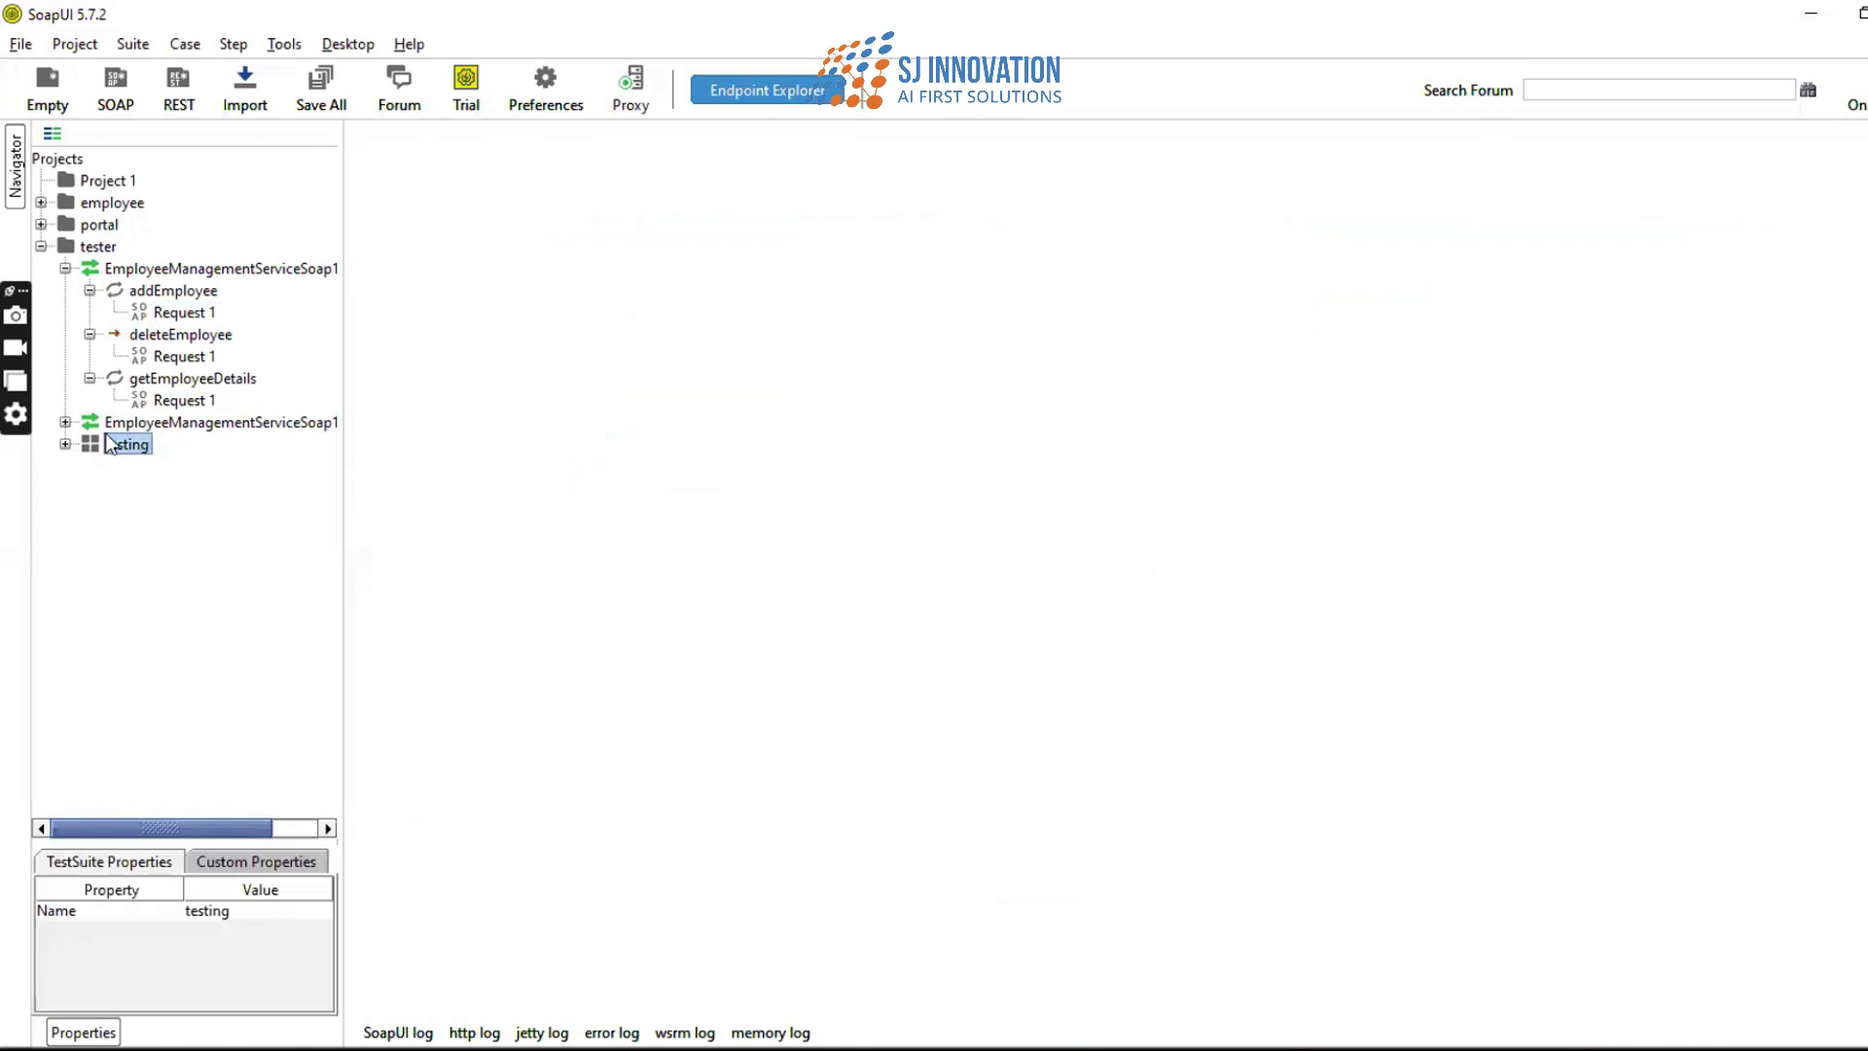
left_click(64, 444)
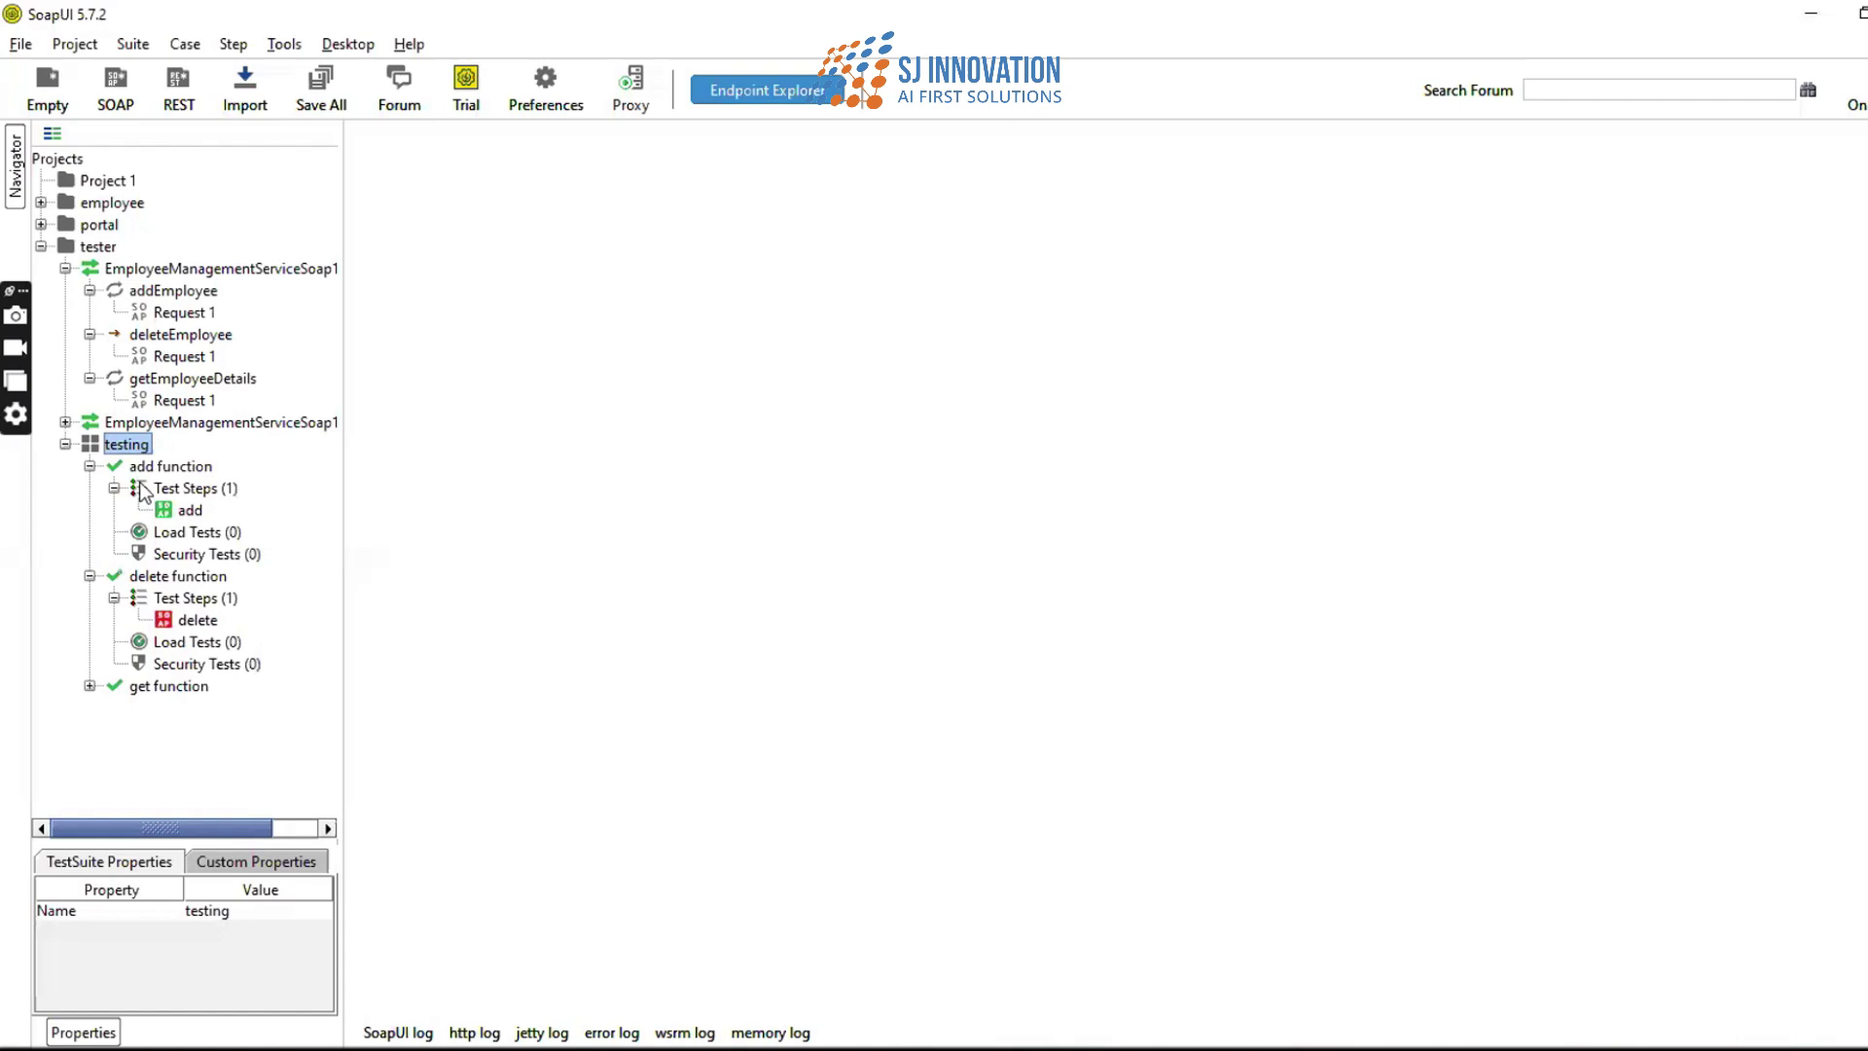
double_click(185, 511)
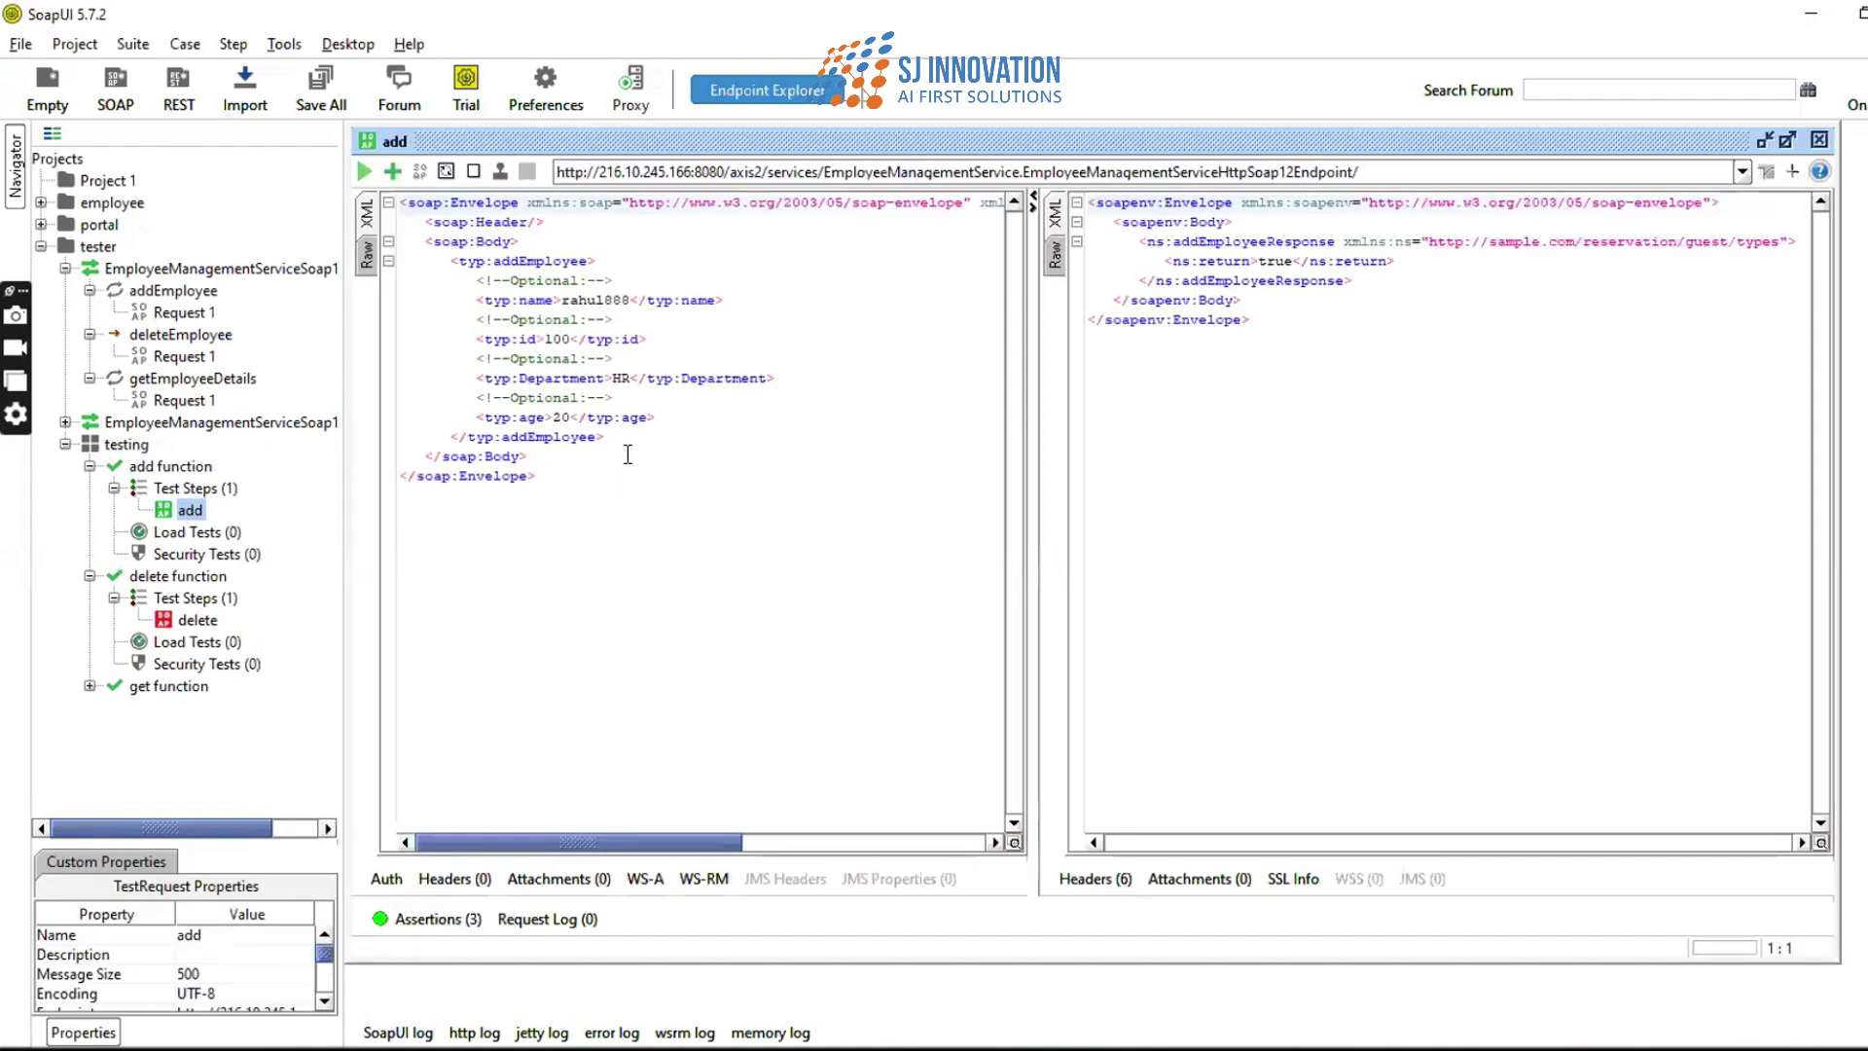
- Add a custom property called name to the testing suite, with a sample employee name as its value
left_click(65, 444)
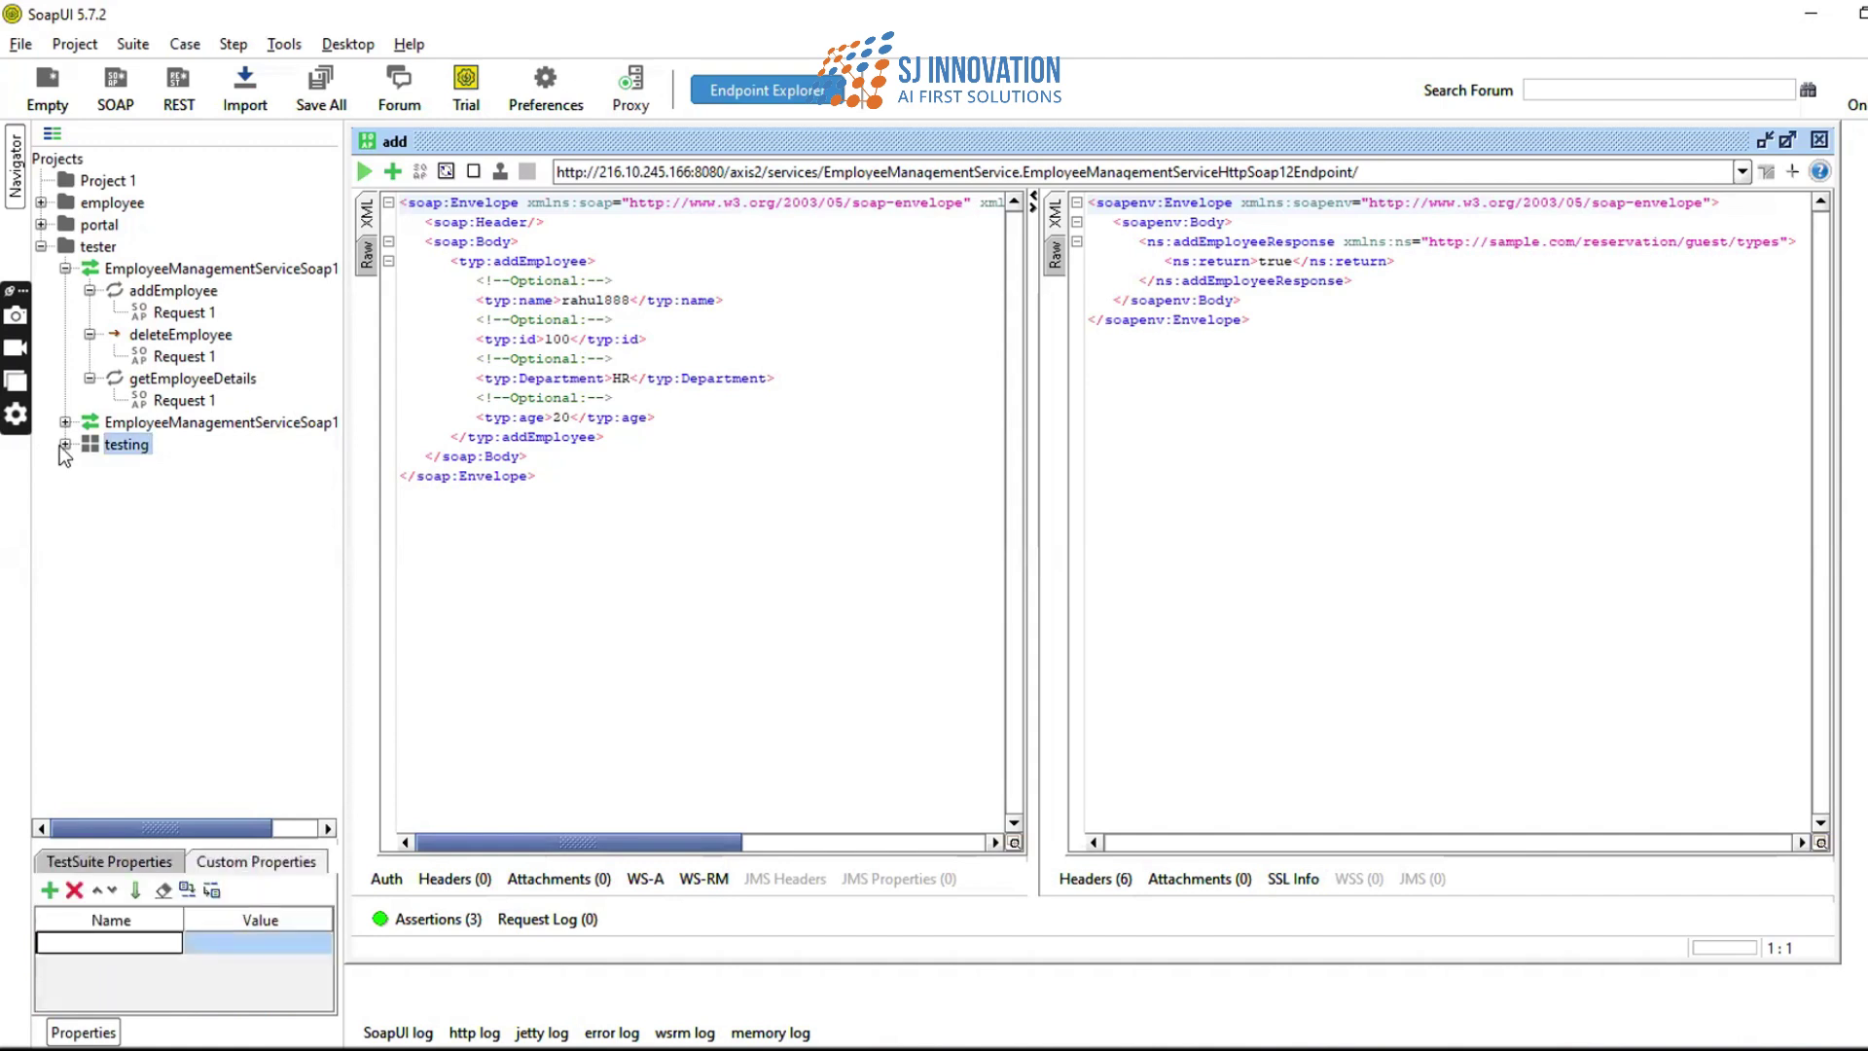
left_click(250, 943)
type("a")
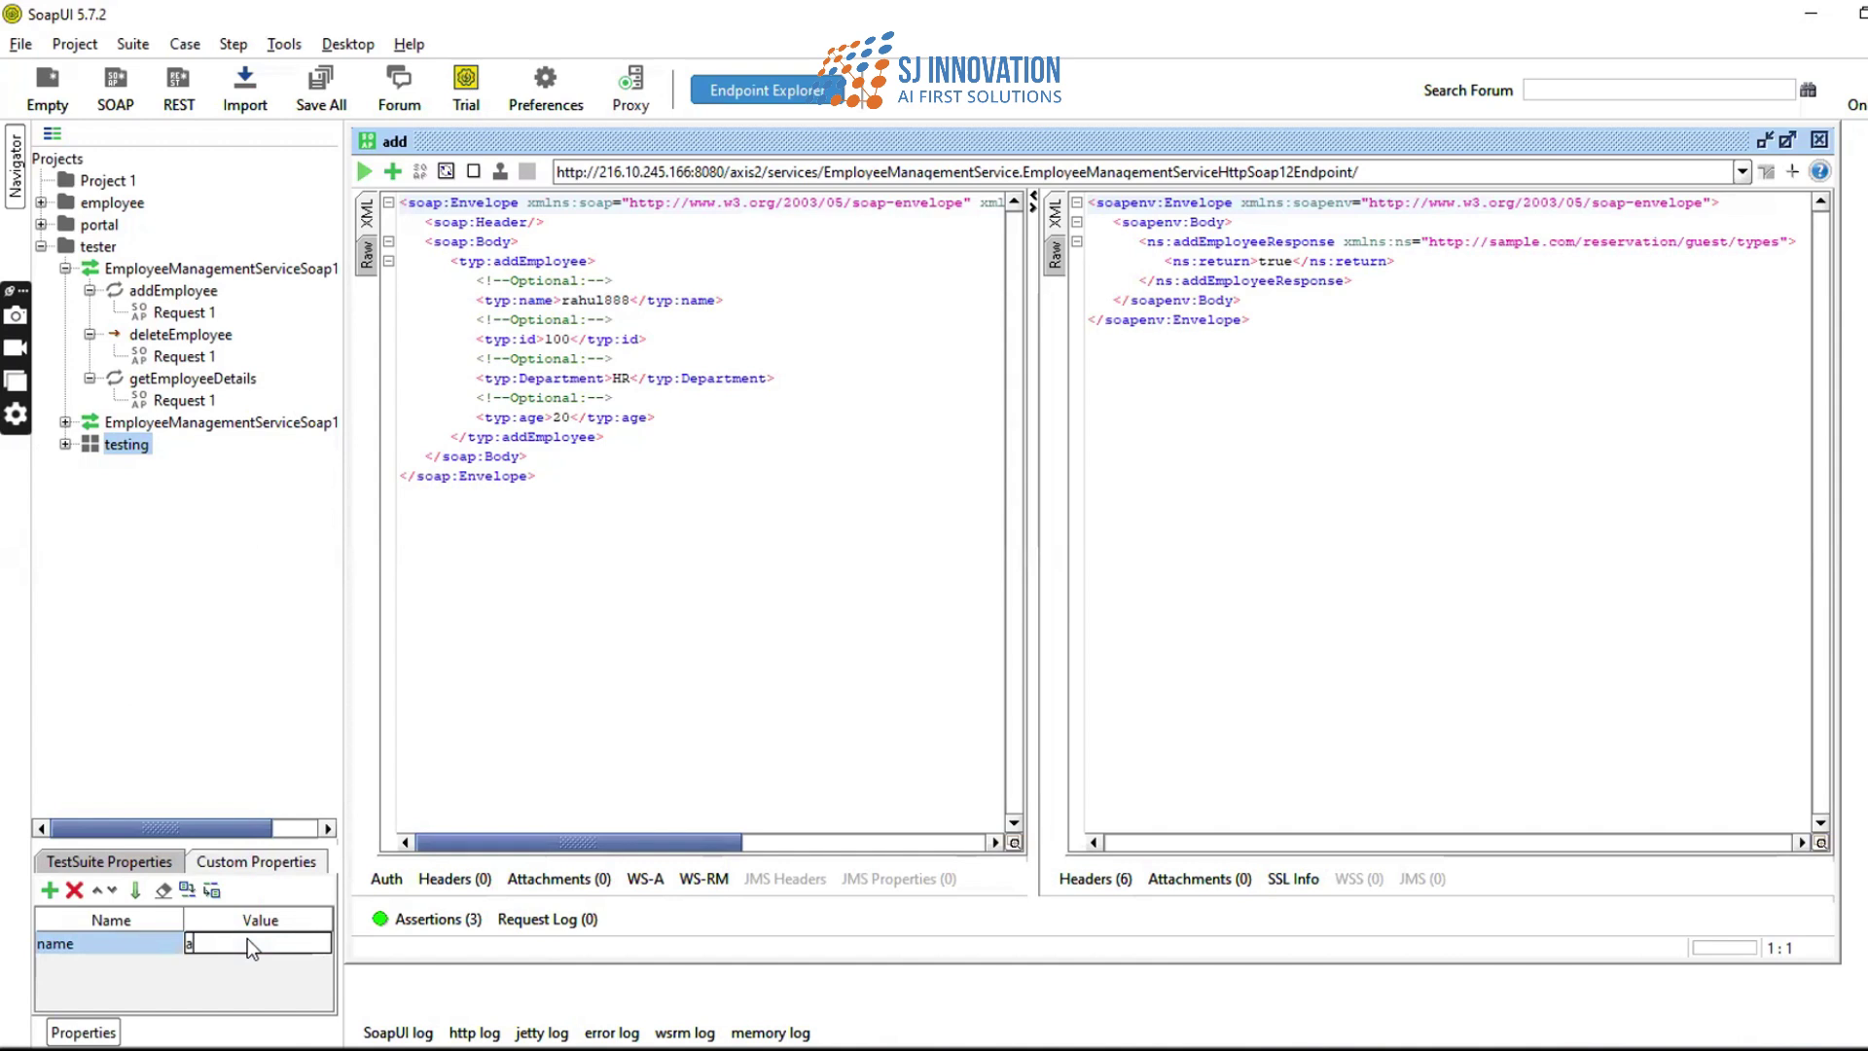
type("j789")
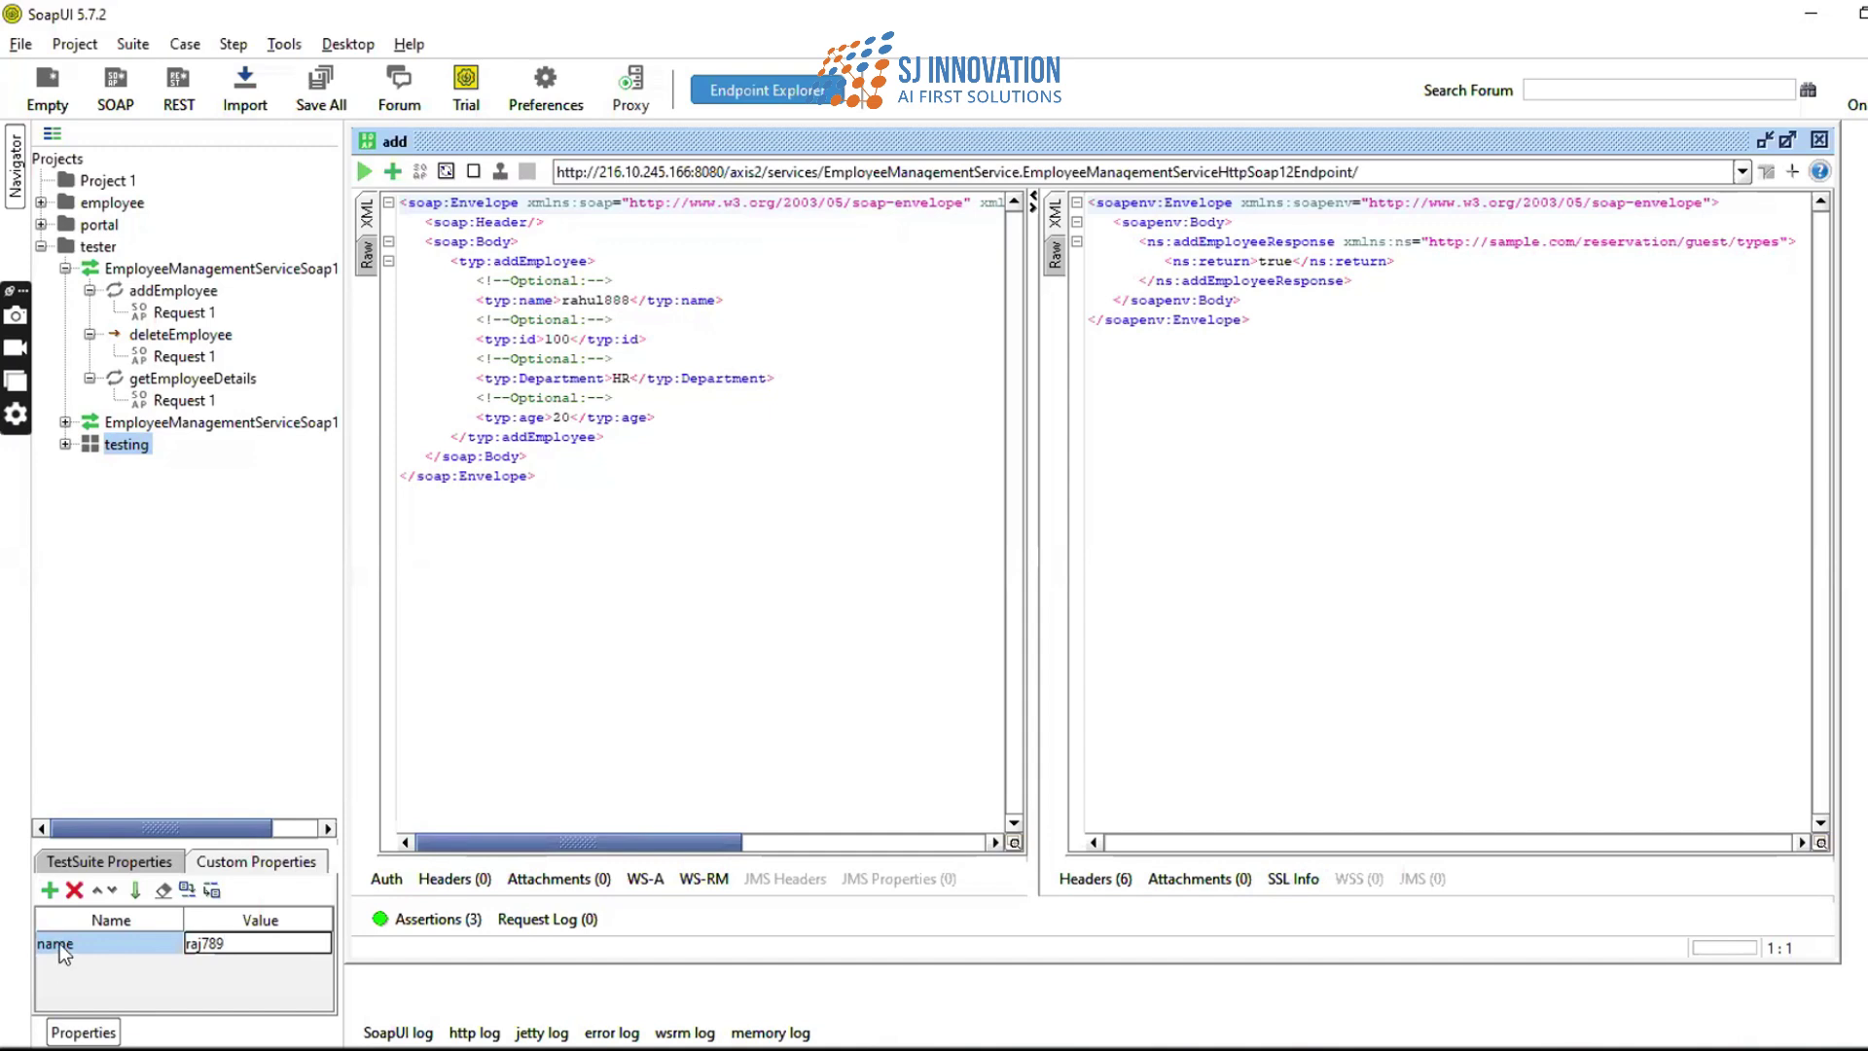
left_click(158, 949)
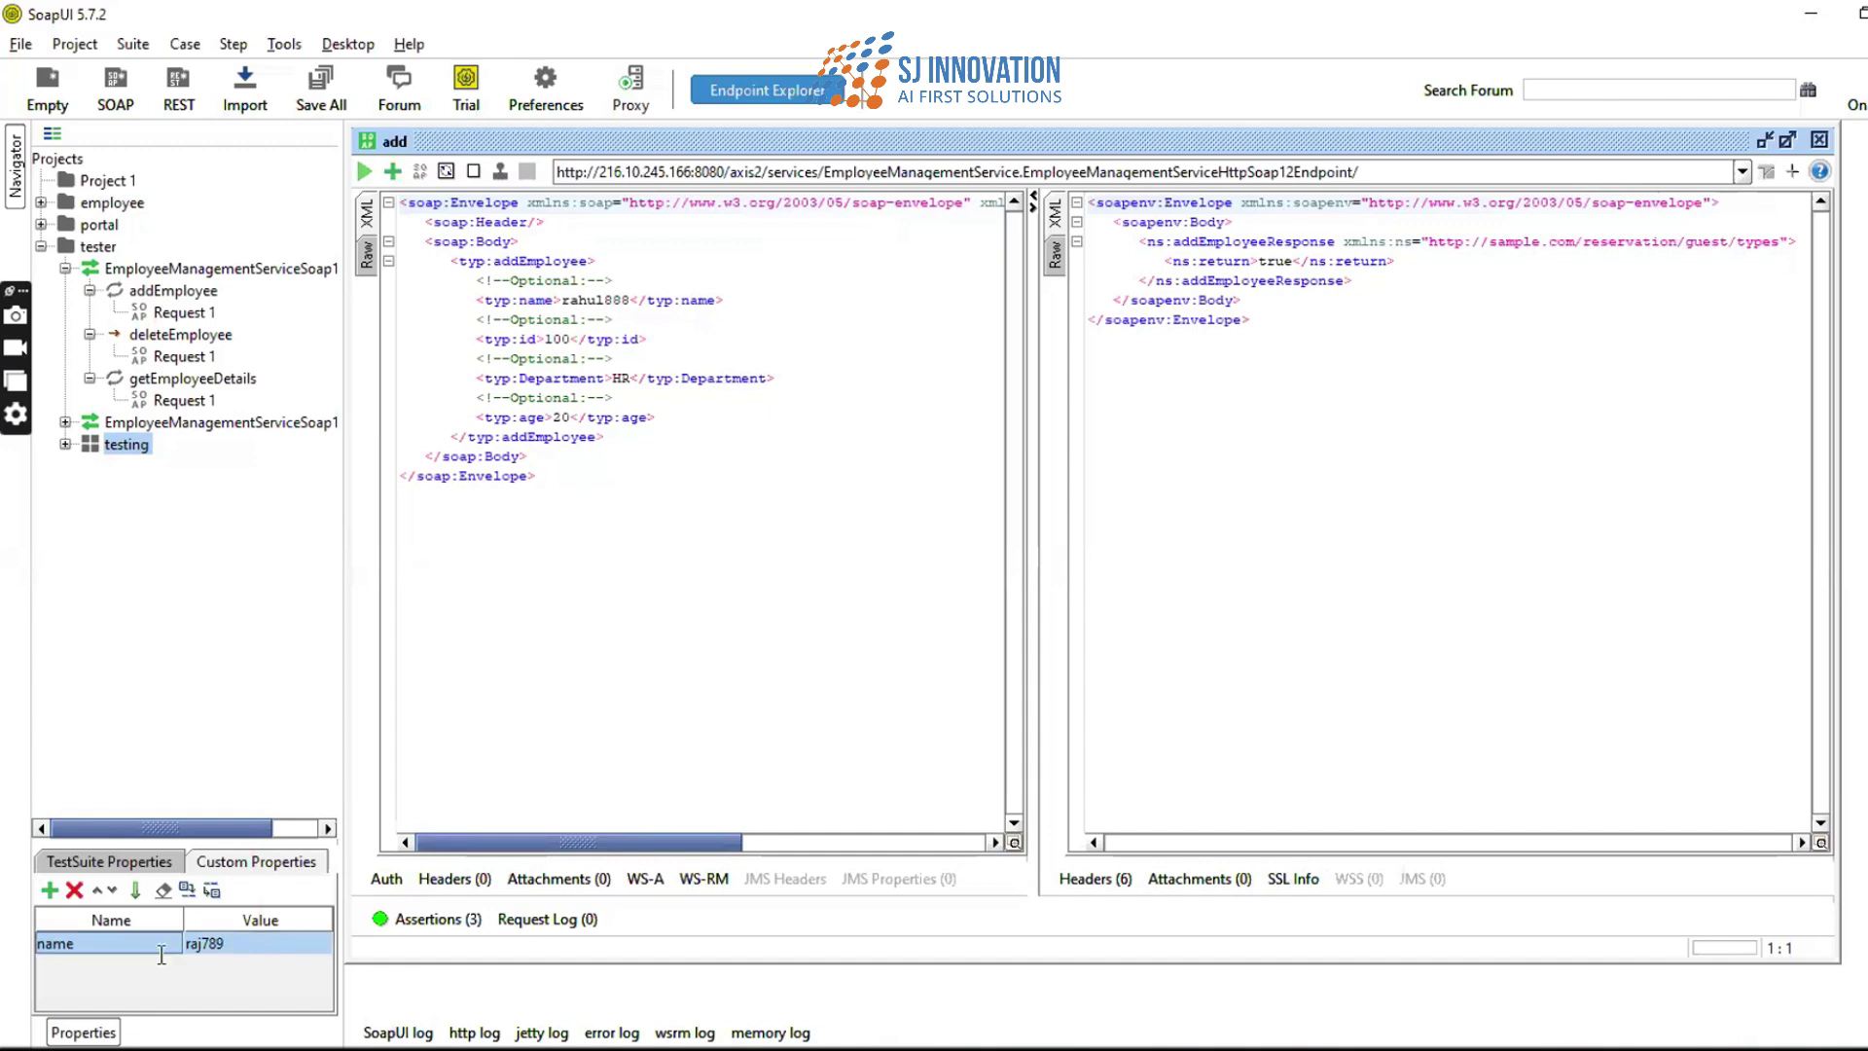
double_click(192, 948)
key("End")
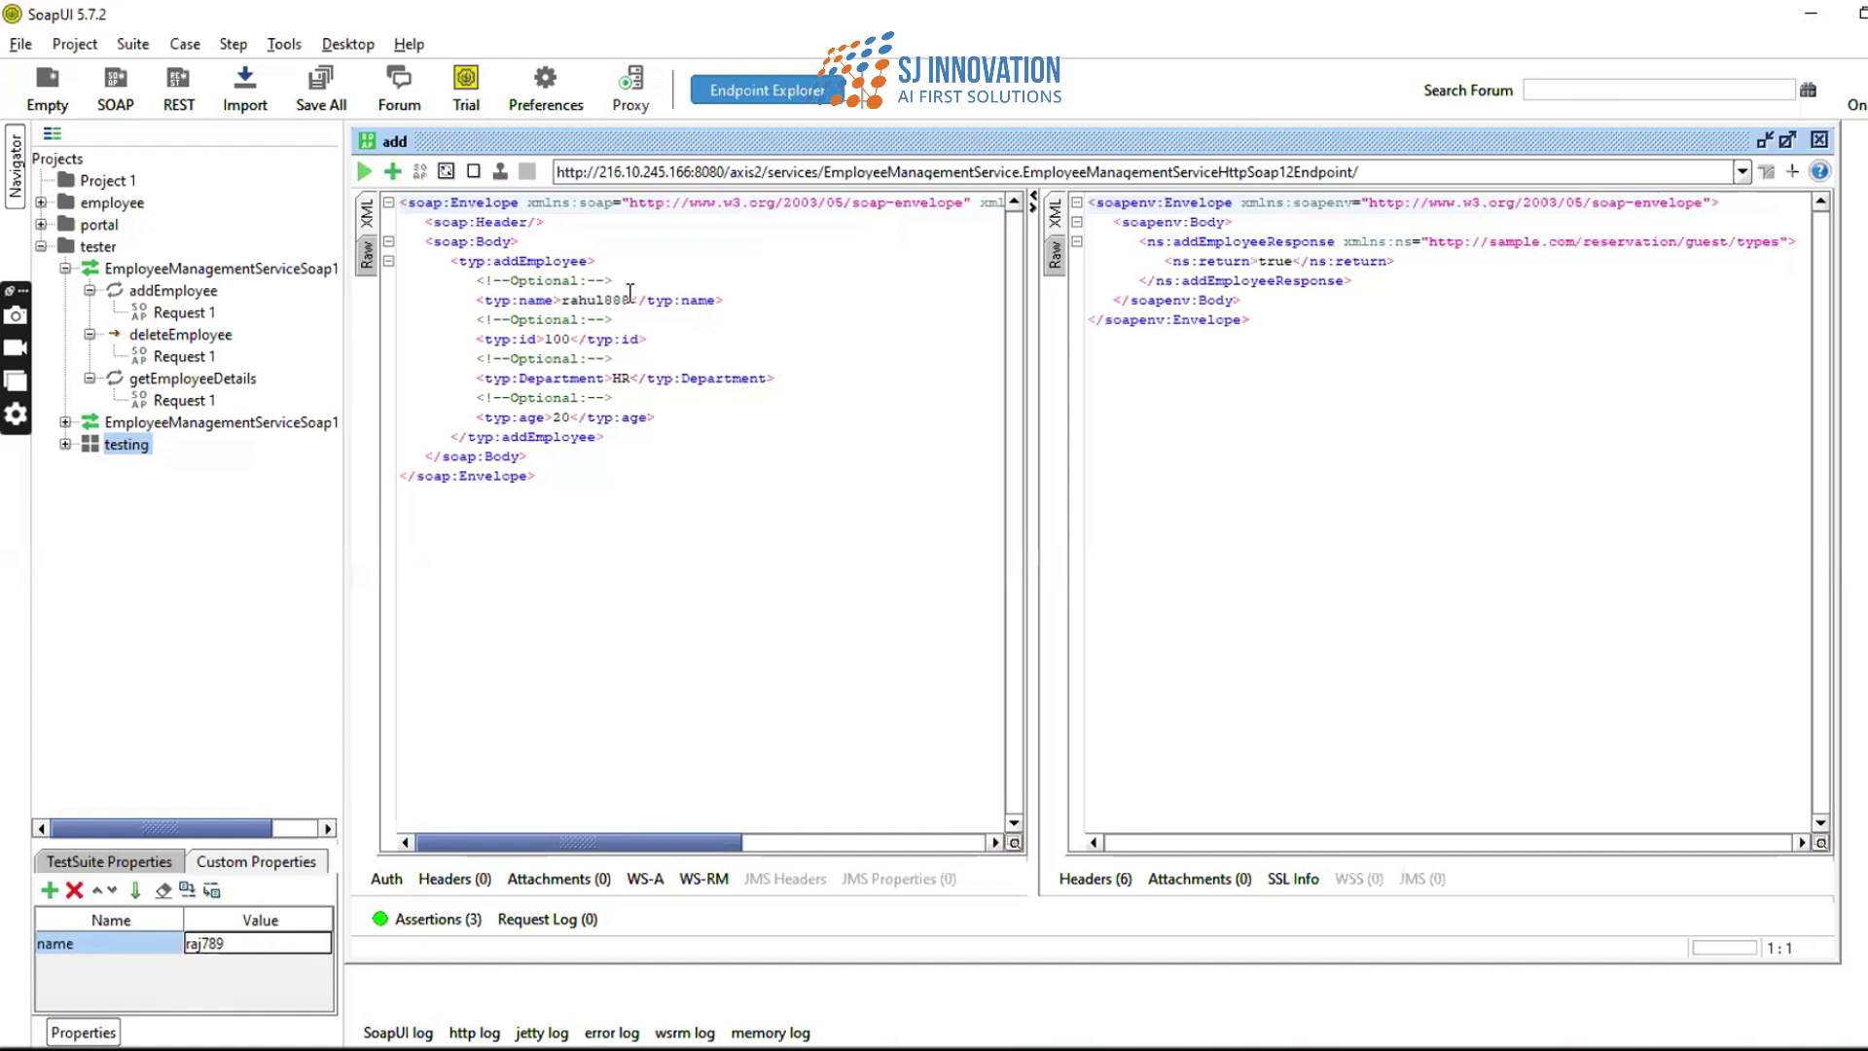
- Replace the employee name in the add request with the testing suite's name property, ${#TestSuite#name}
double_click(595, 299)
key("BackSpace")
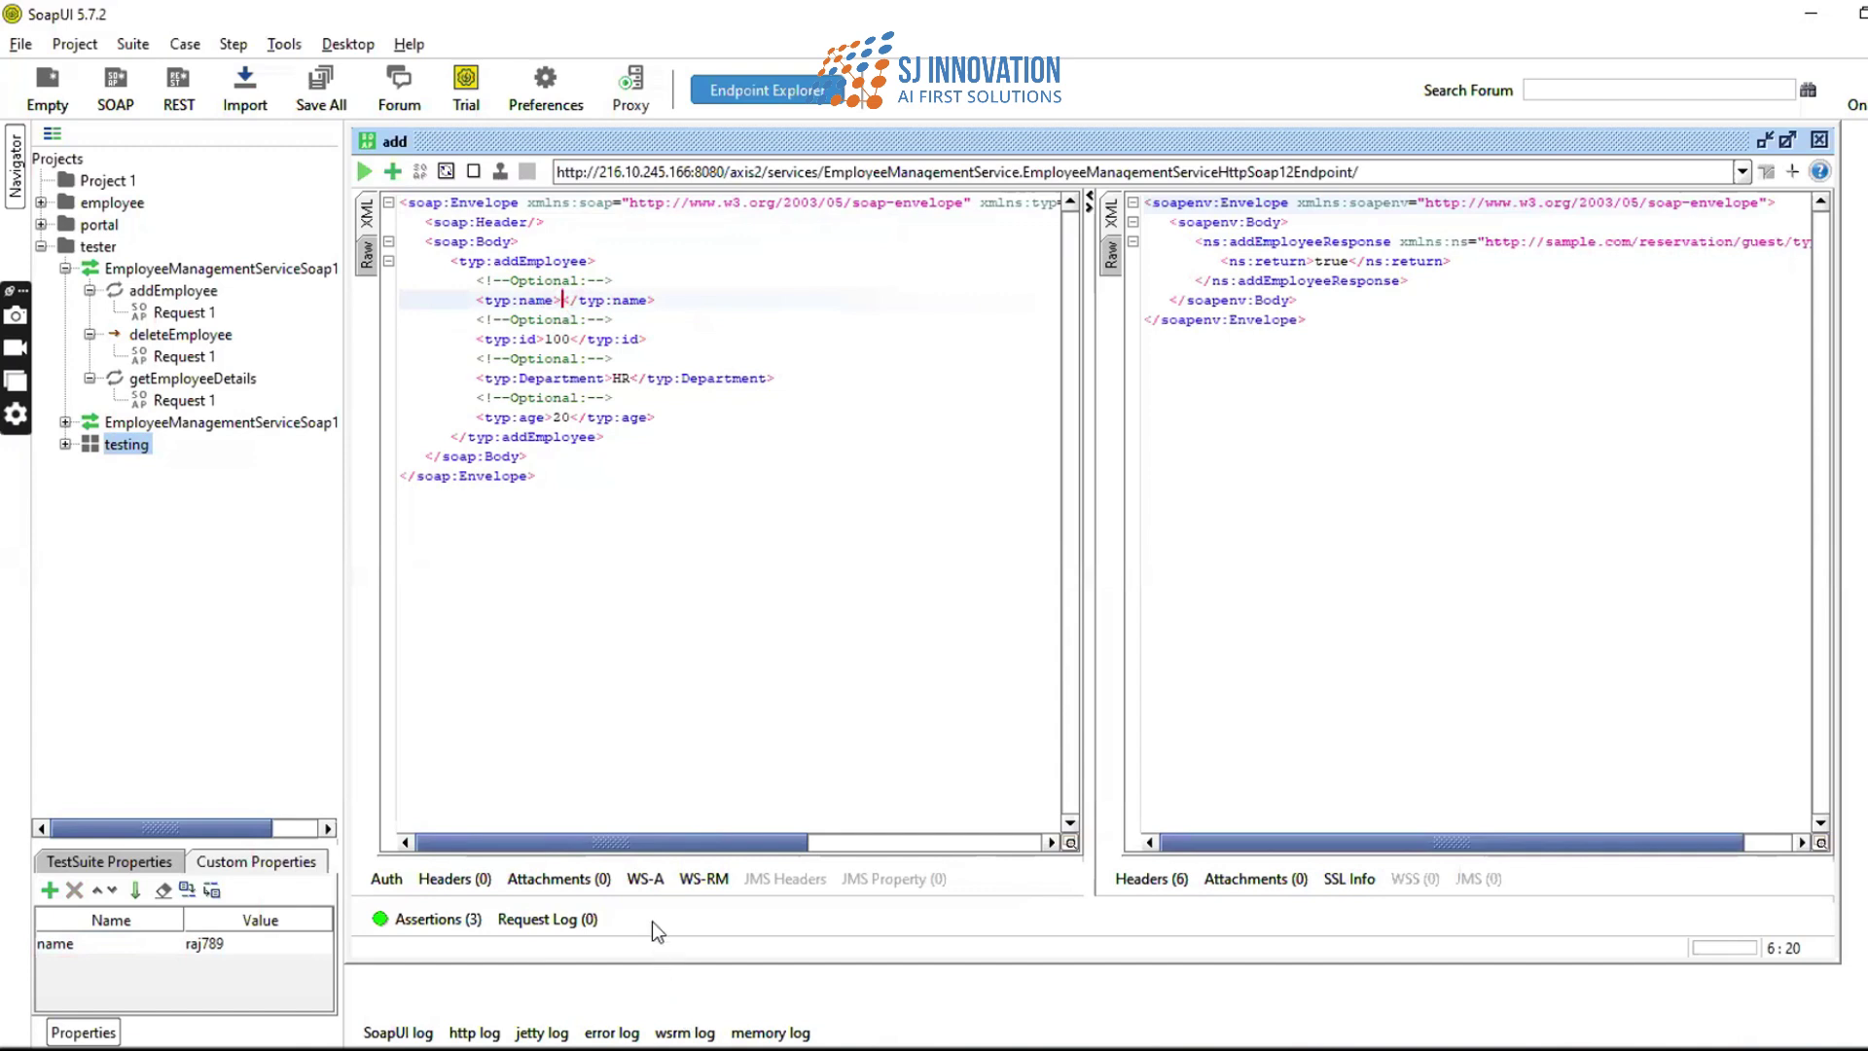
key("shift+F10")
mouse_move(747, 915)
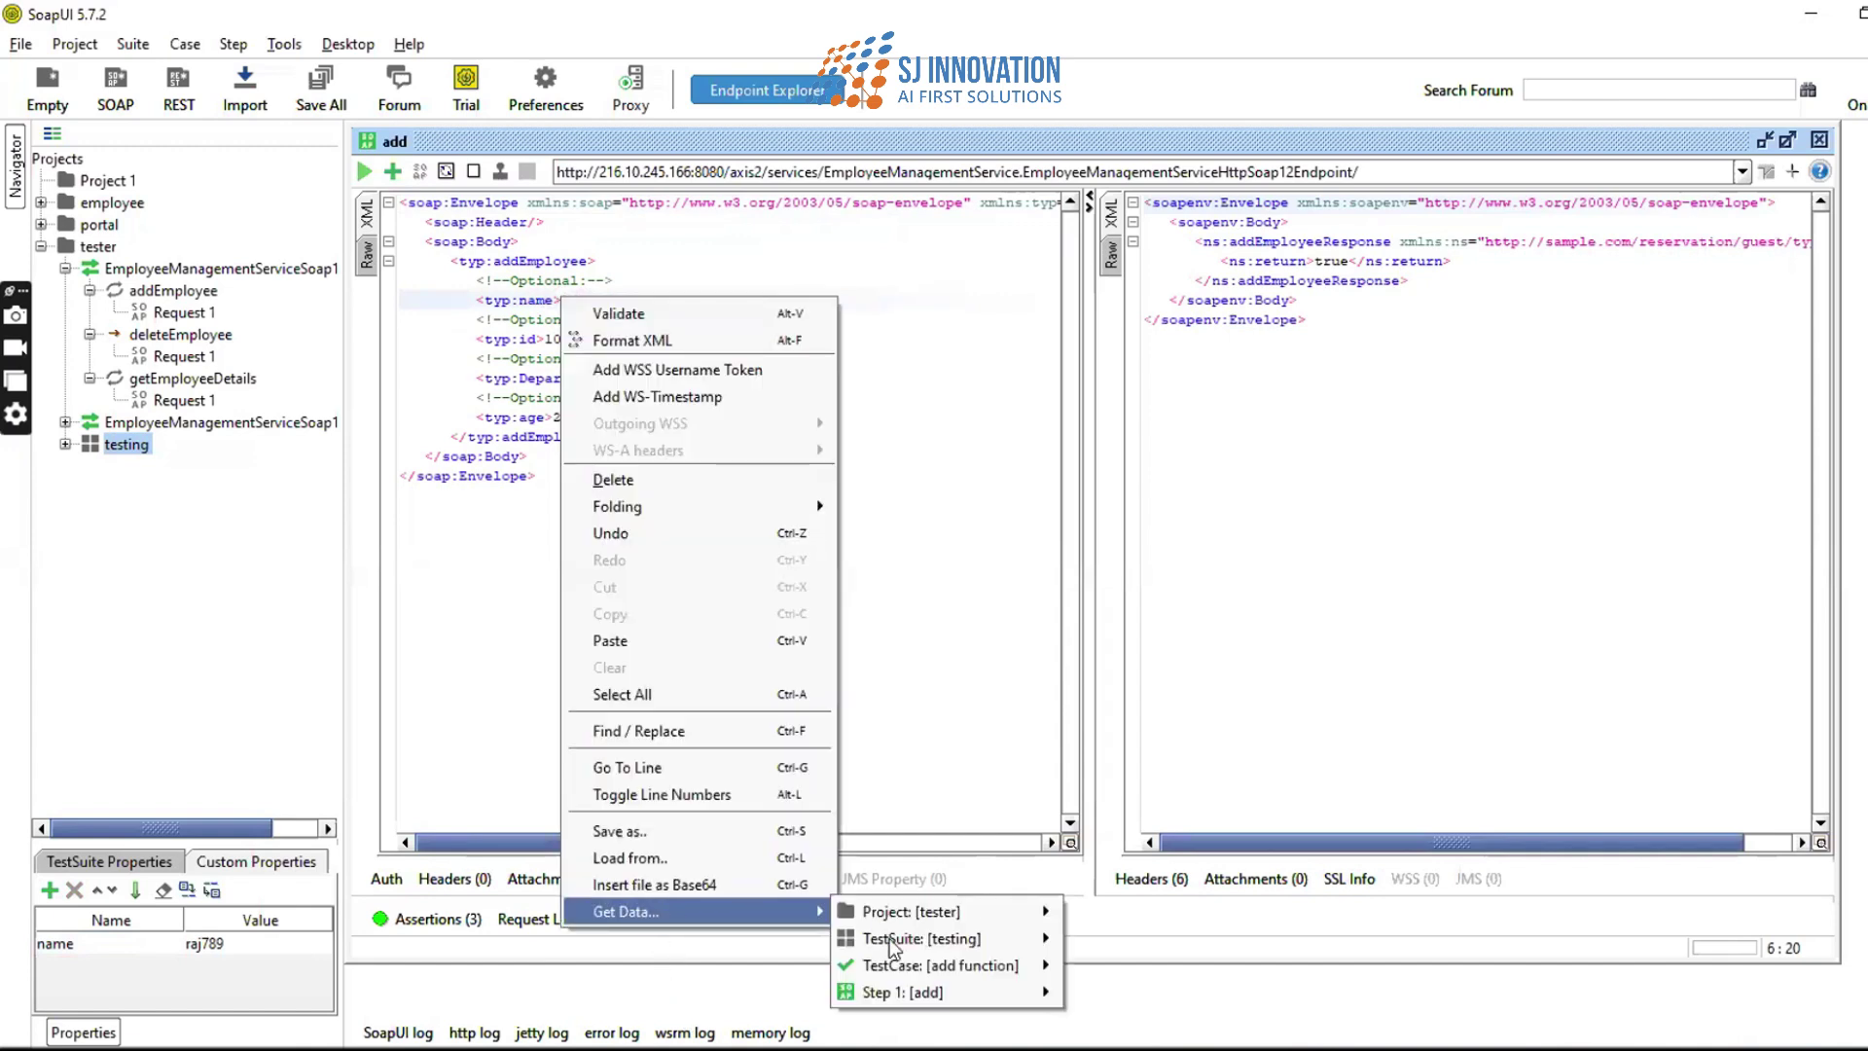
mouse_move(895, 937)
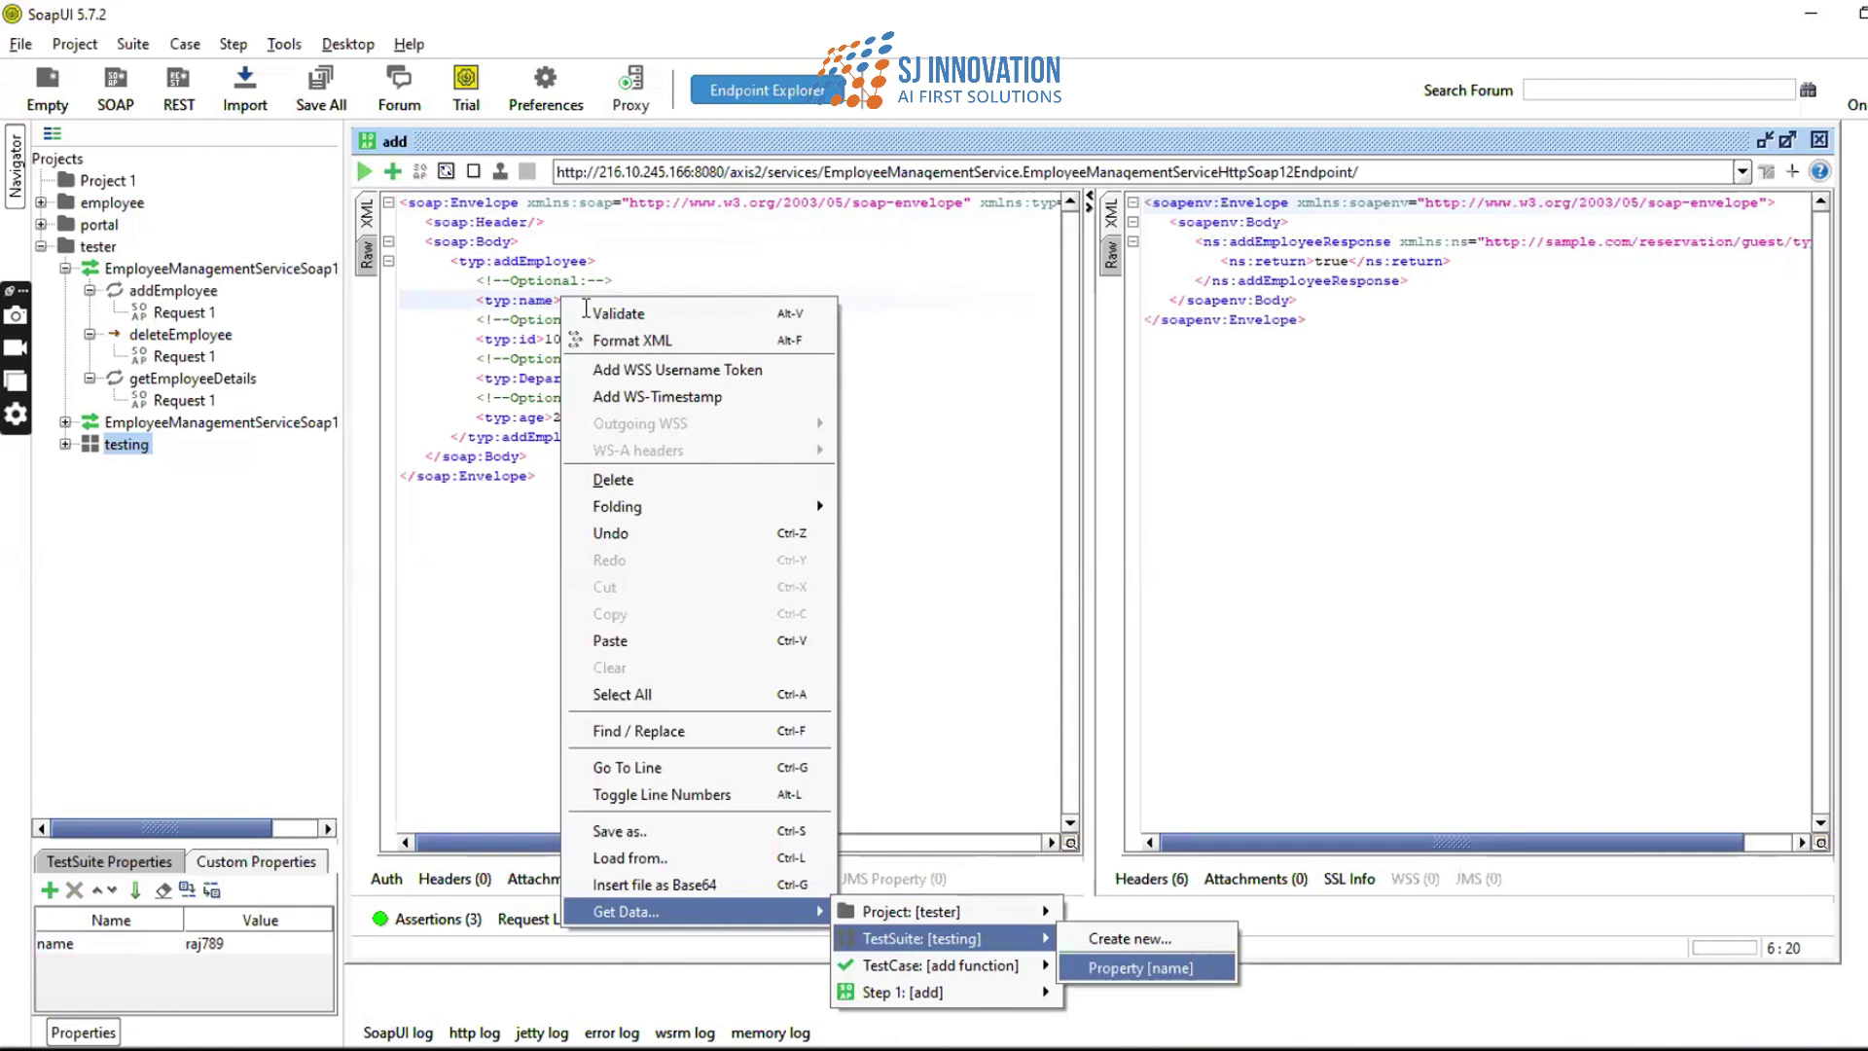
left_click(1125, 967)
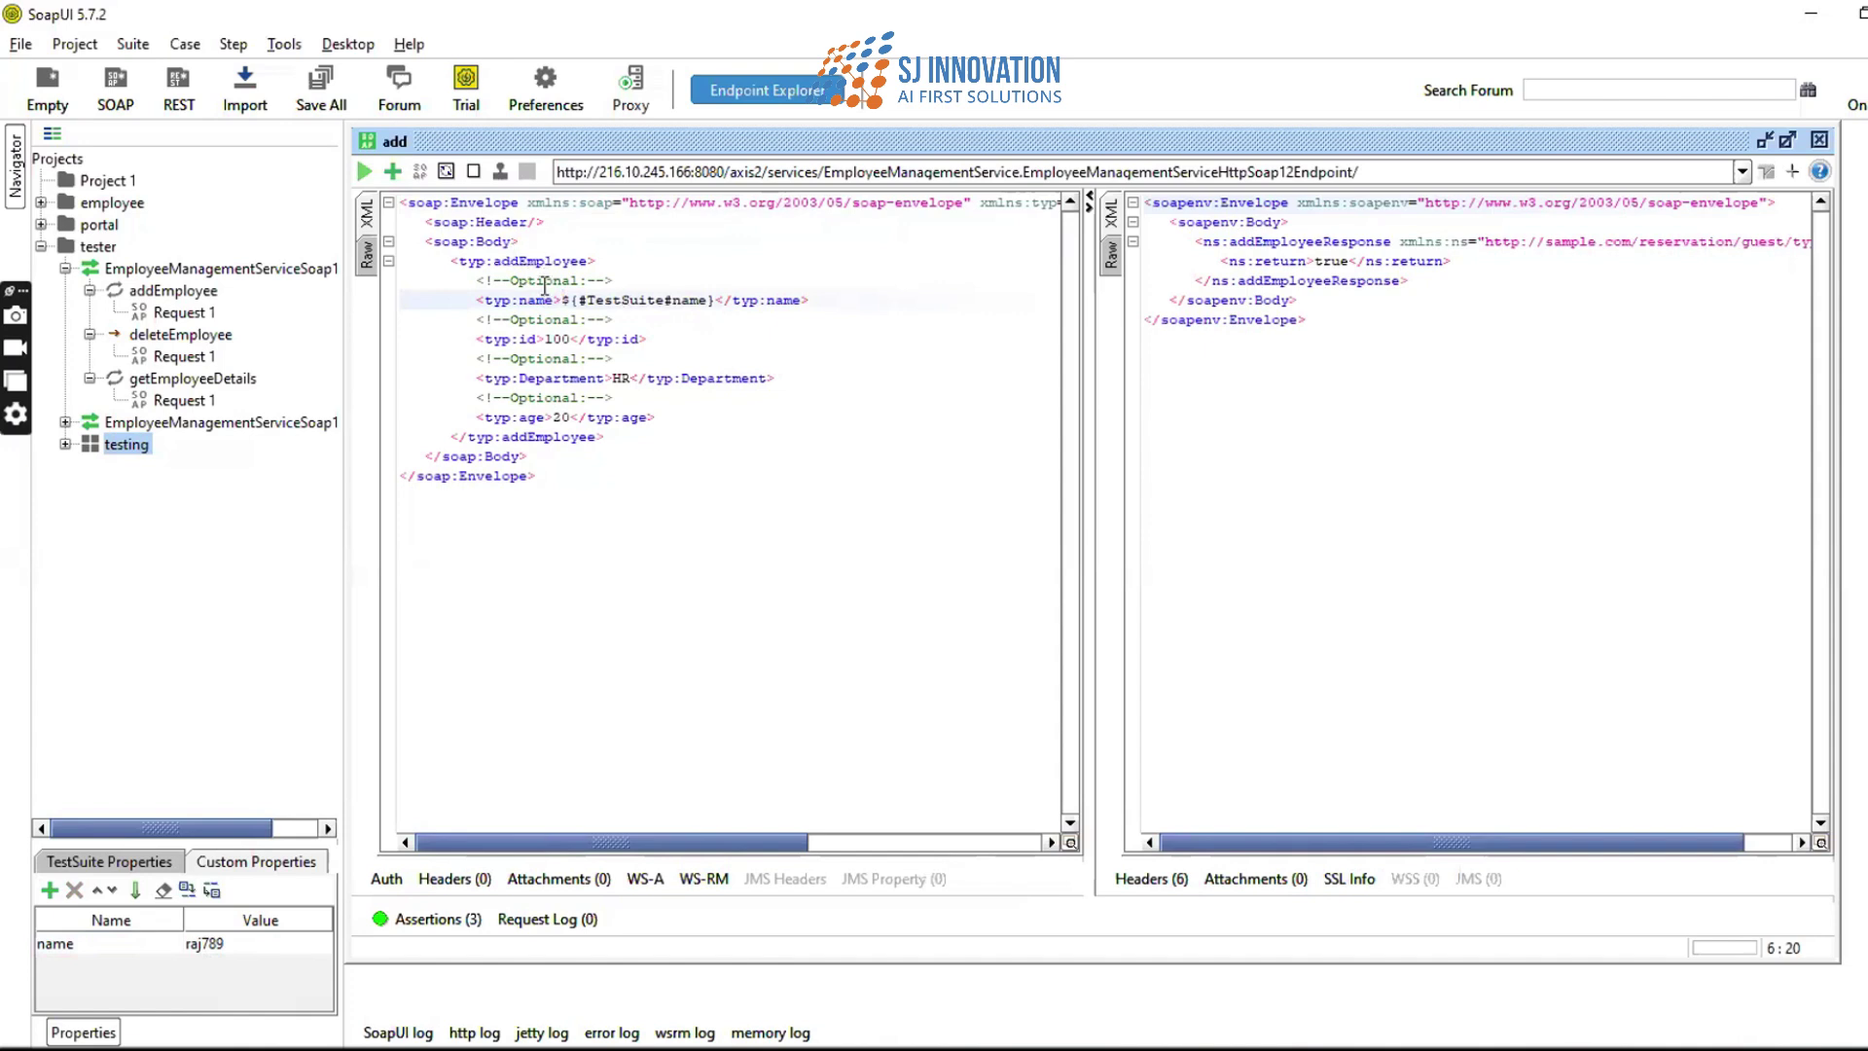
- Run the add request and check the return value in its raw and XML responses
left_click(364, 171)
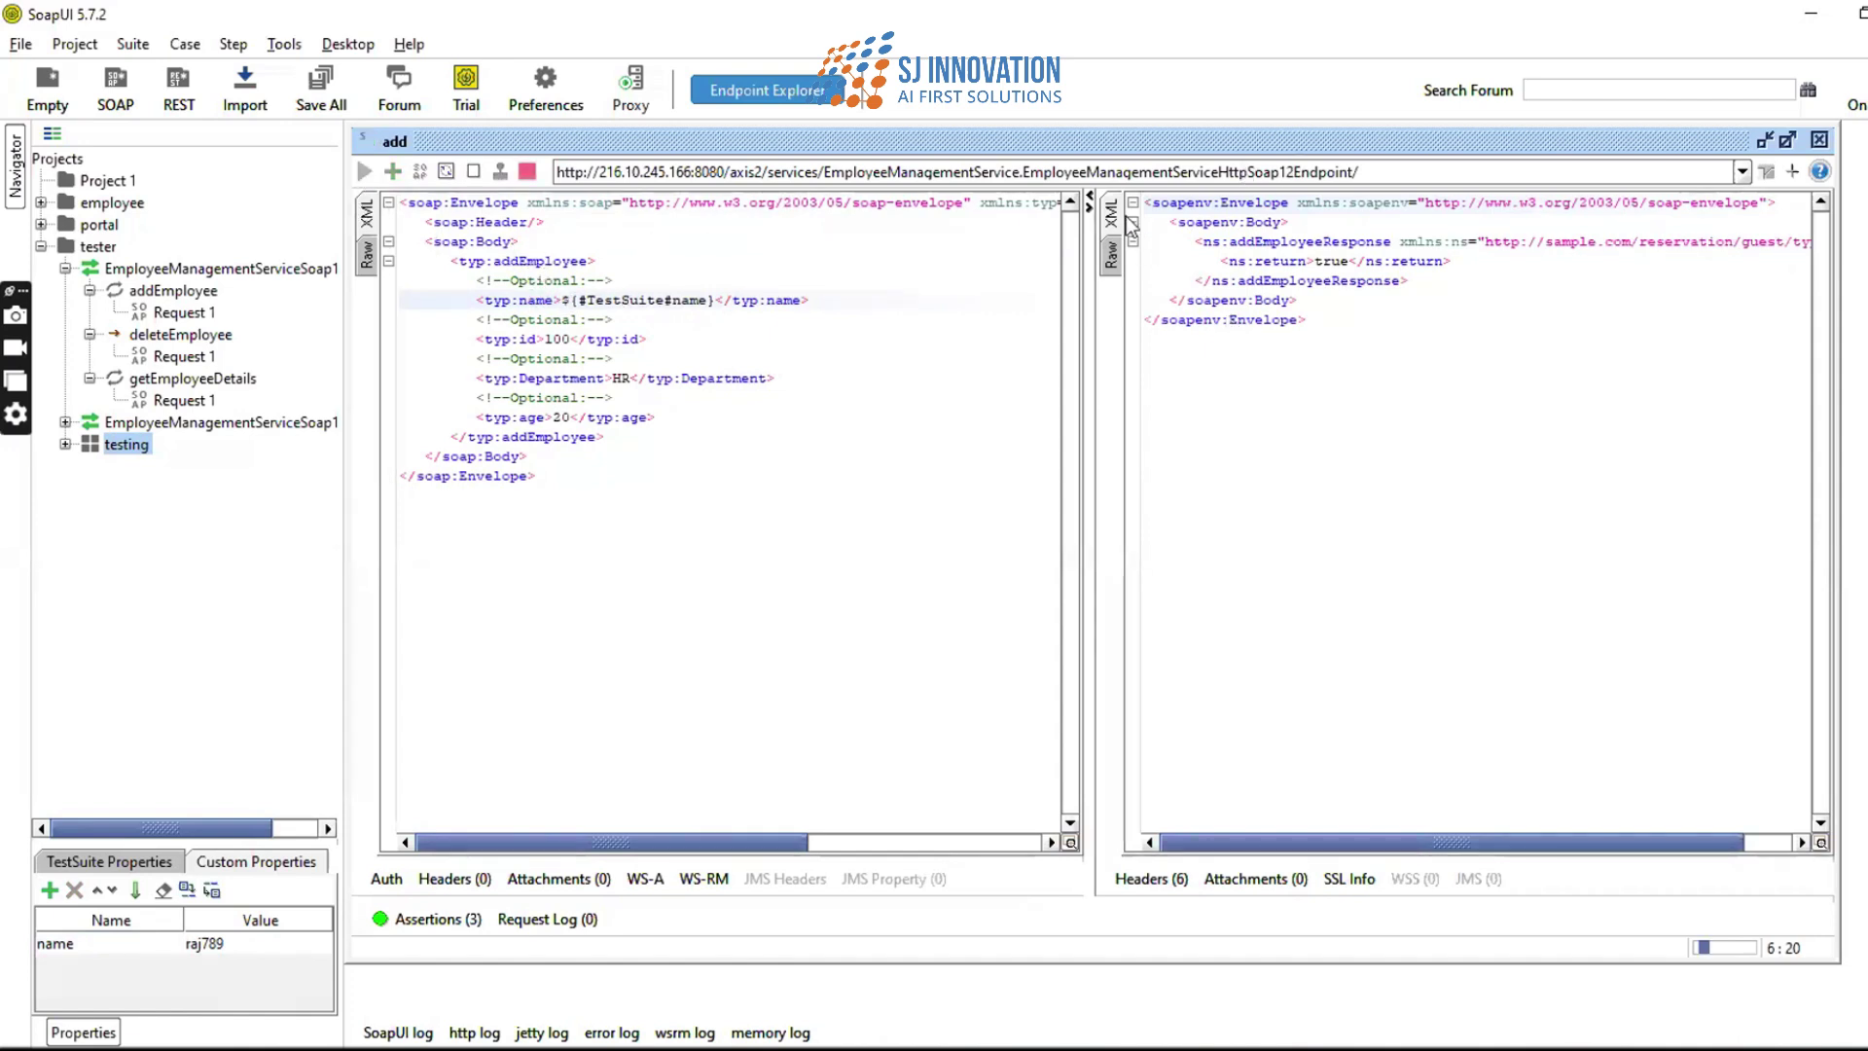
left_click(1111, 251)
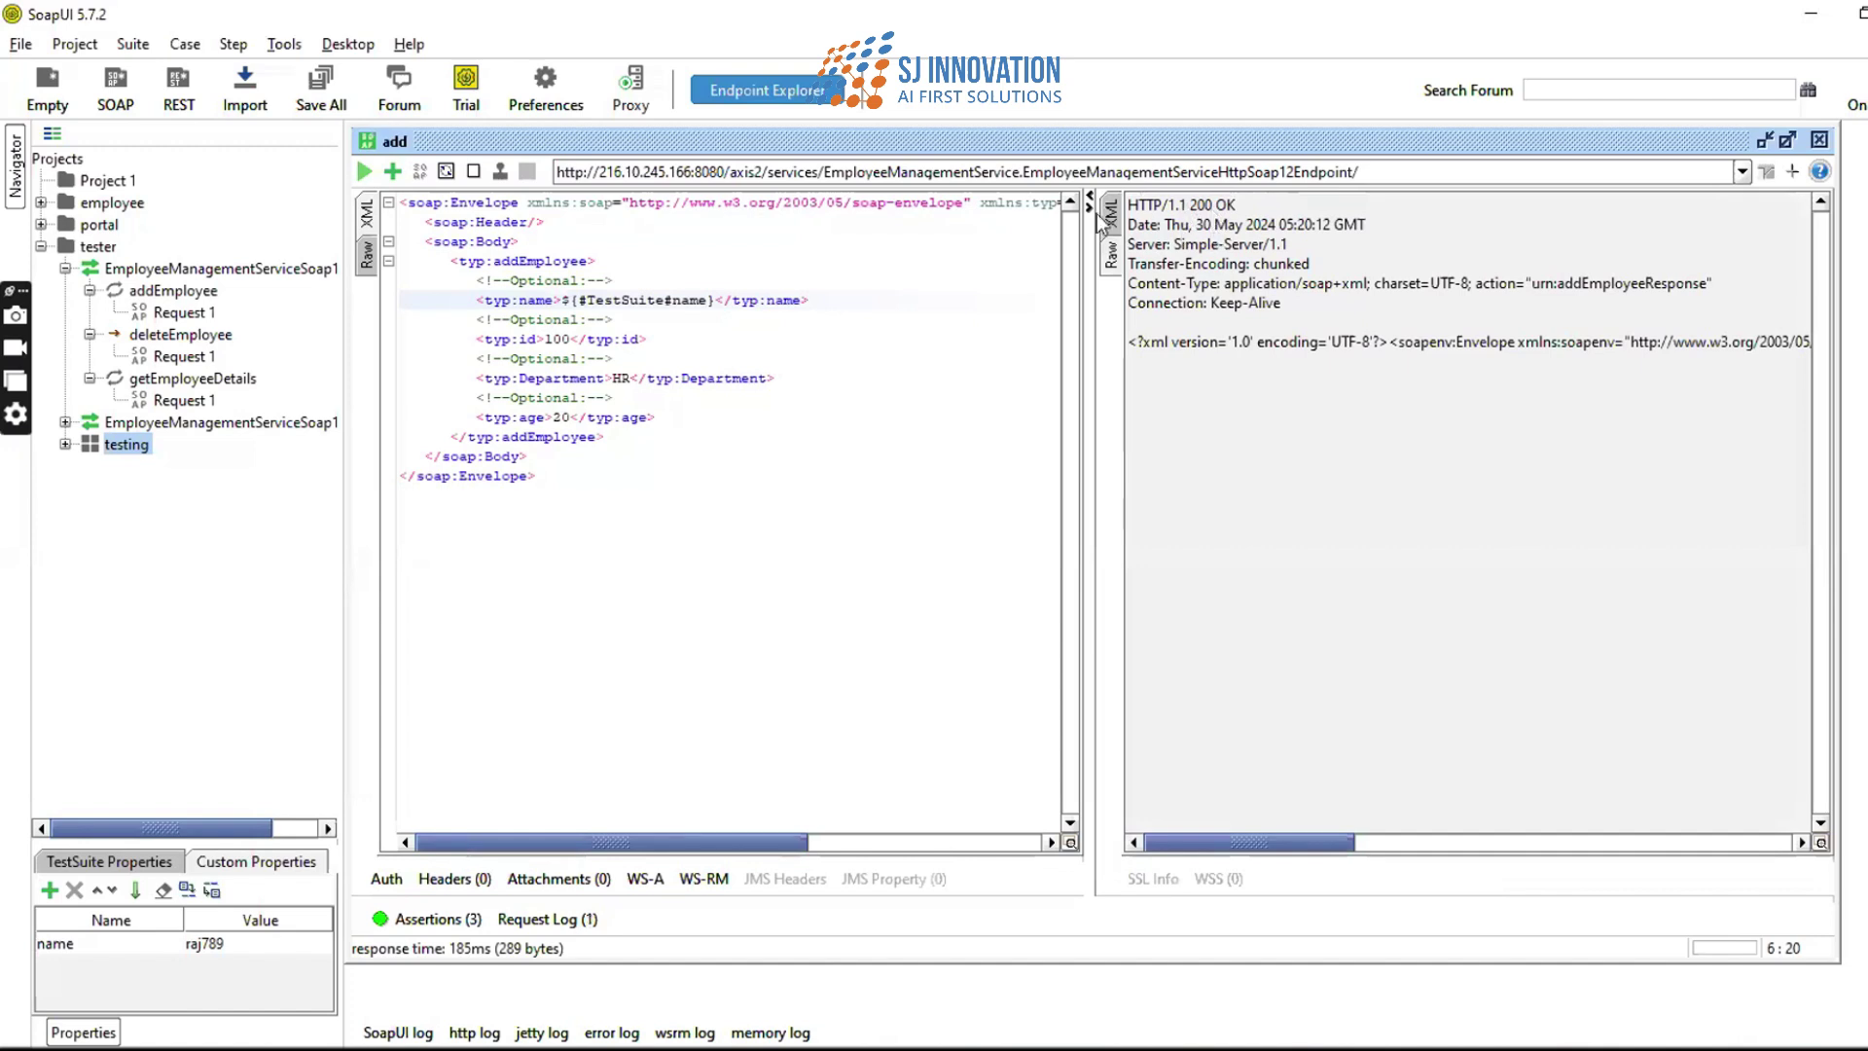
left_click(1112, 216)
left_click(1289, 261)
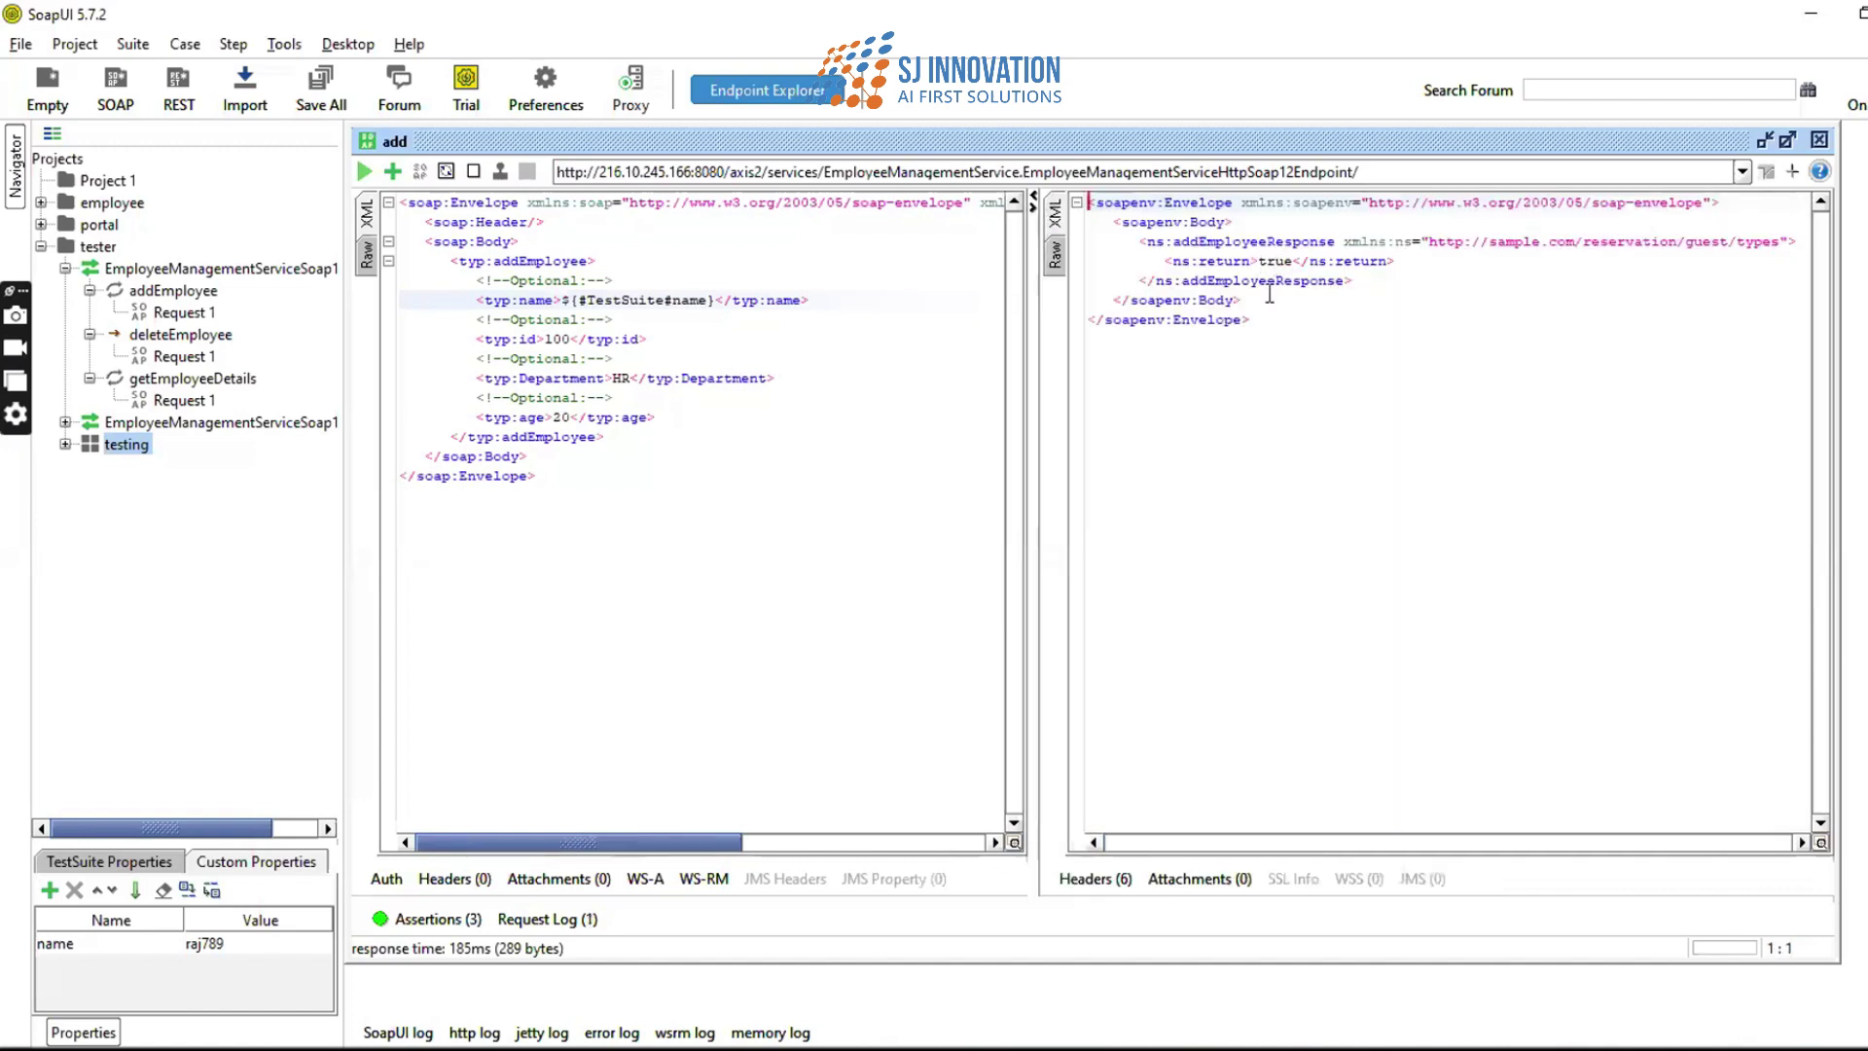
- Open the get step of the get function test case and set employeeName to the suite property ${#TestSuite#name}
left_click(65, 445)
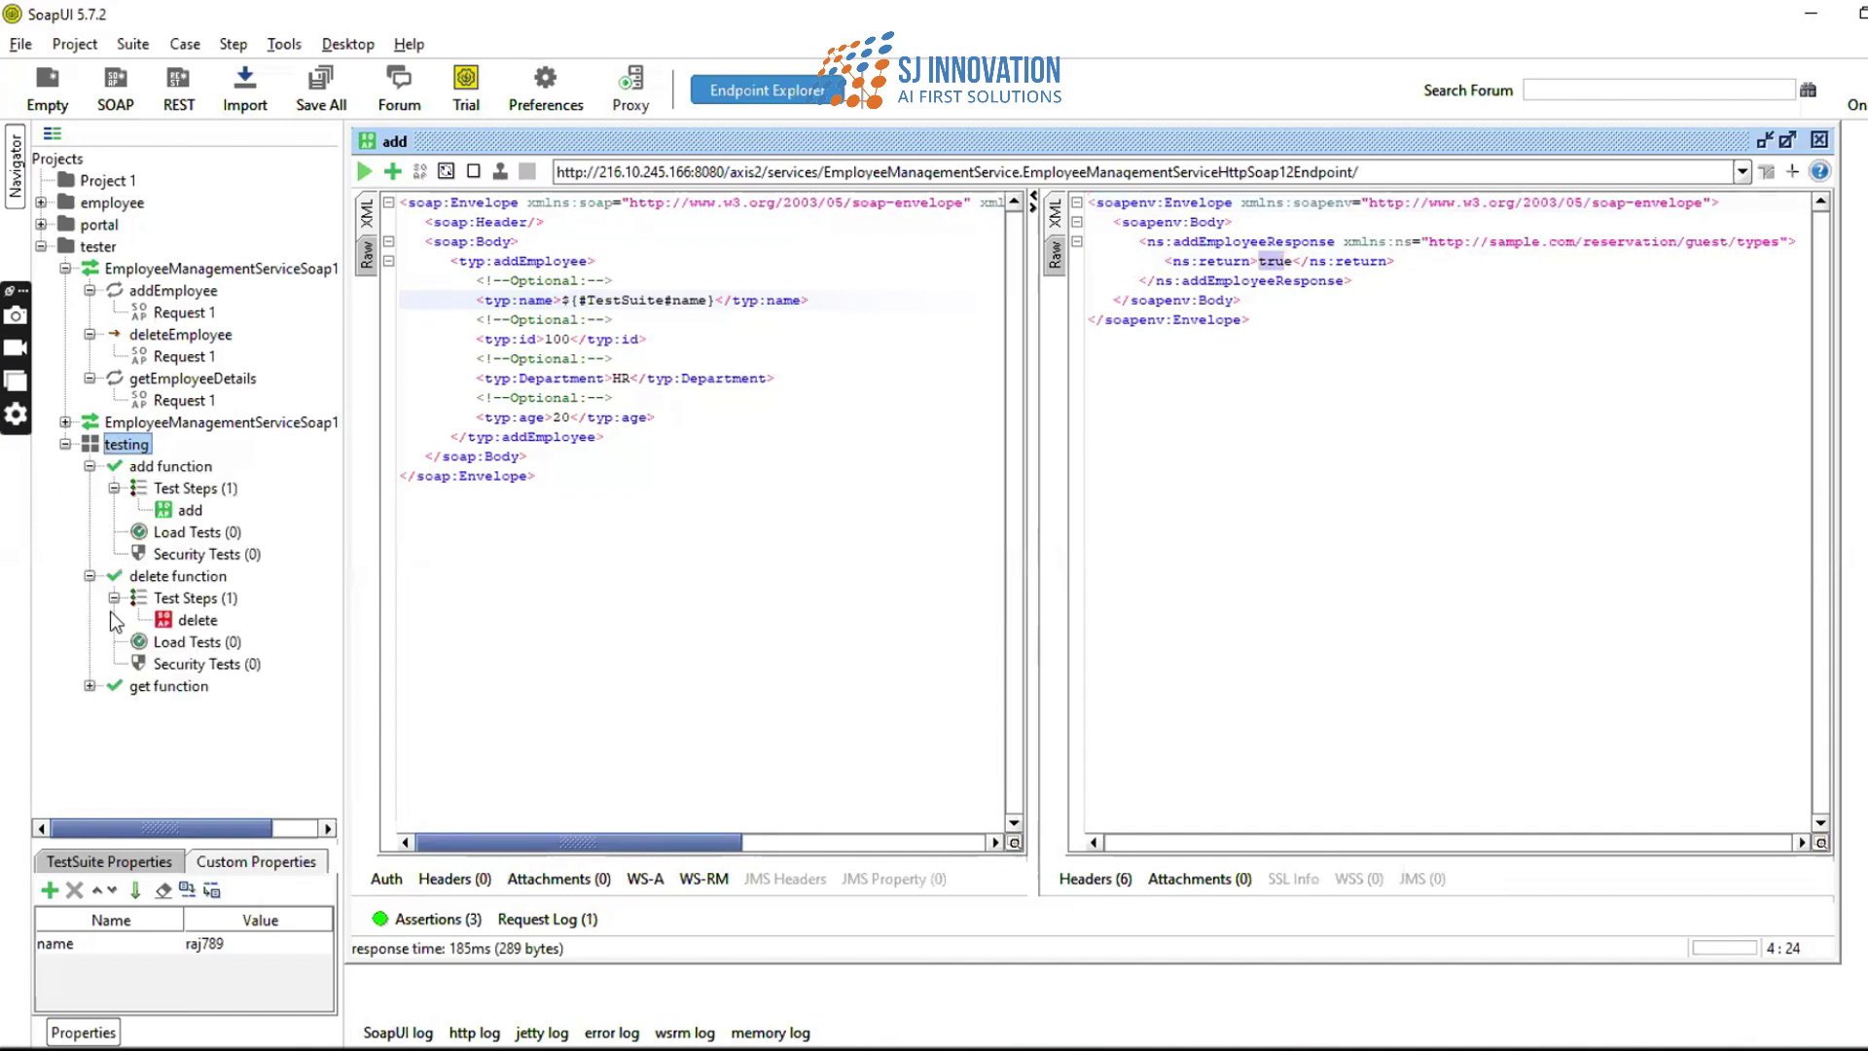
left_click(90, 686)
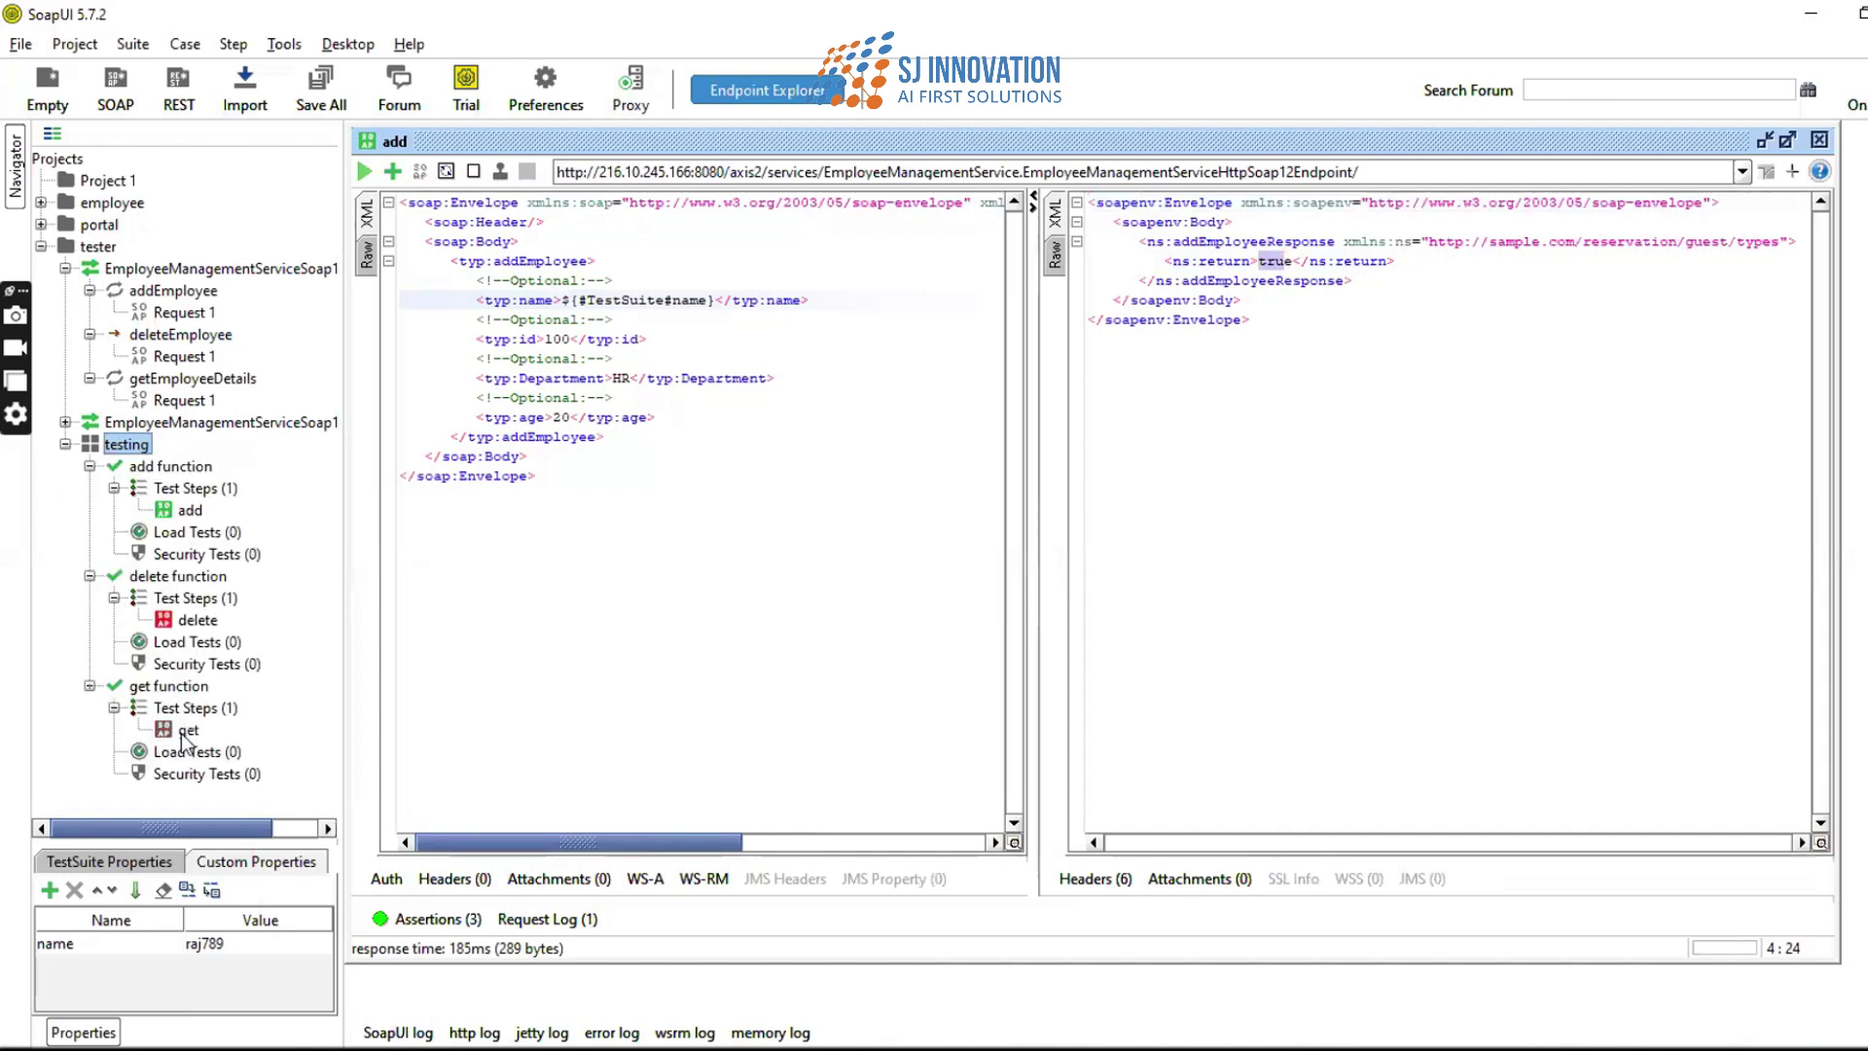
double_click(187, 731)
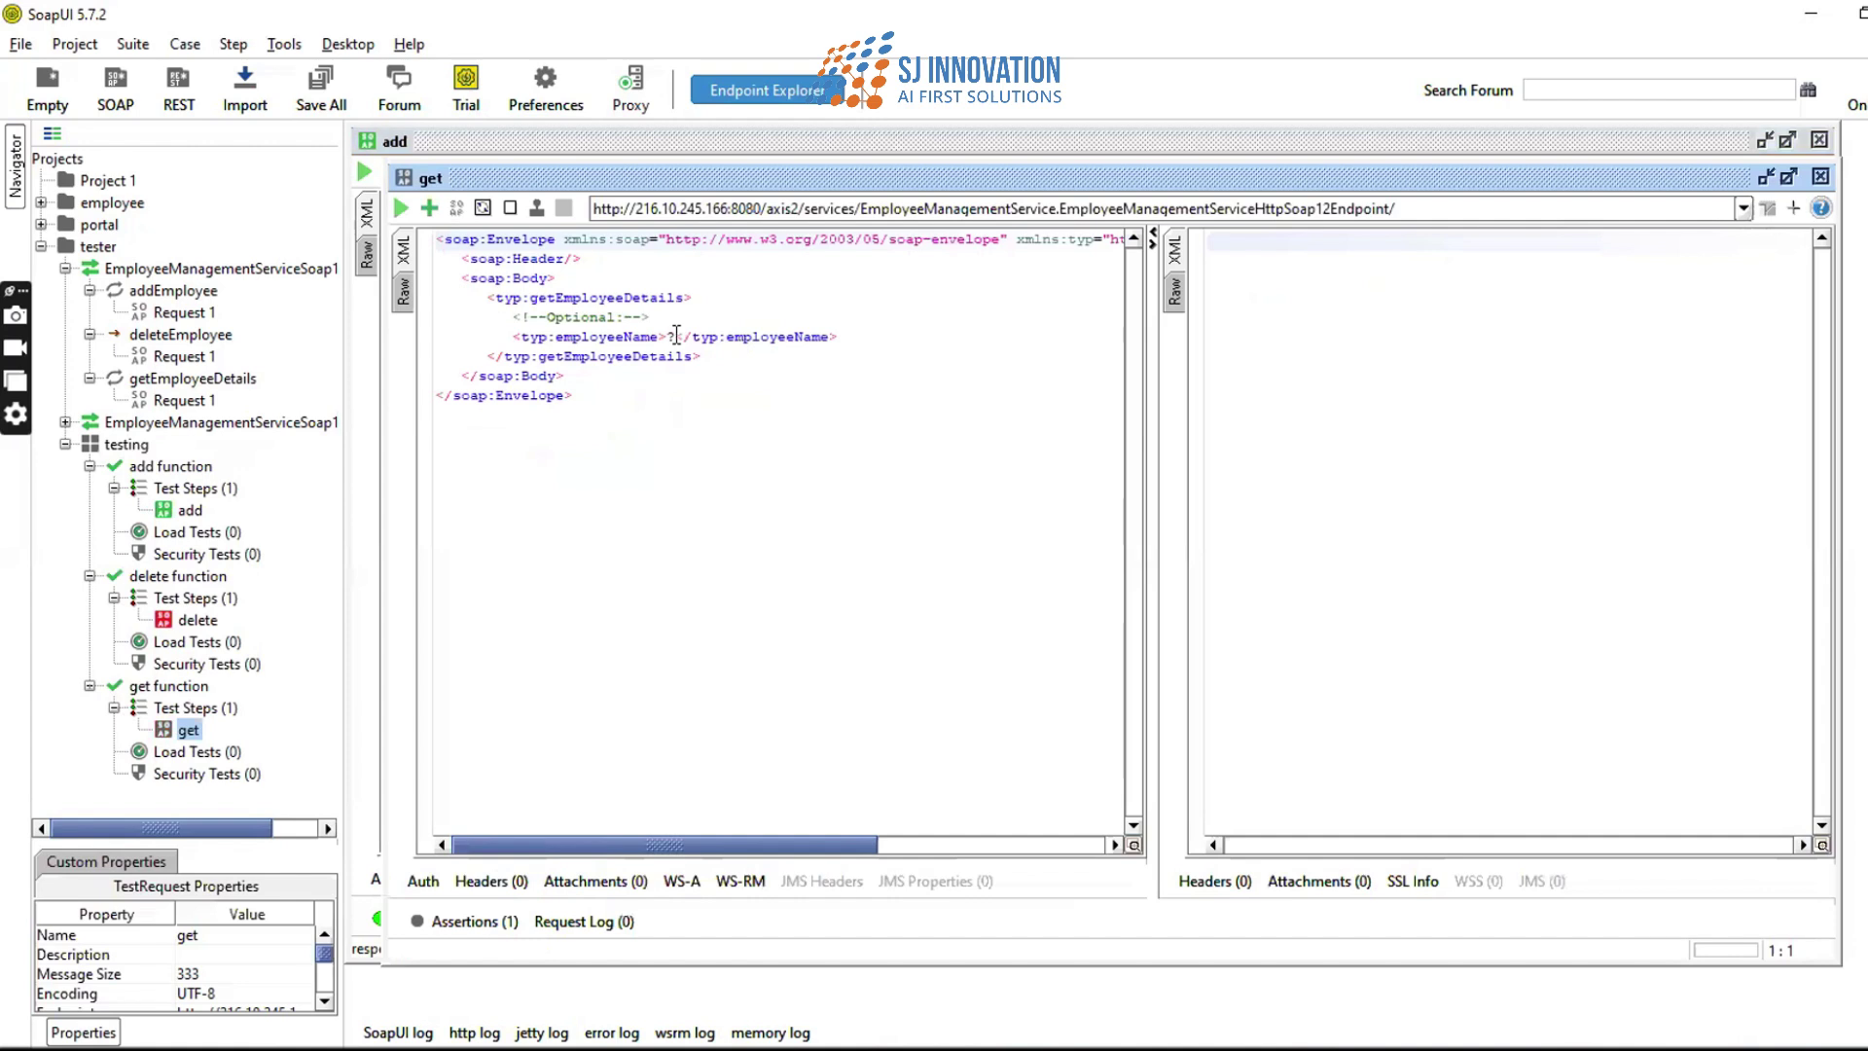
left_click(679, 335)
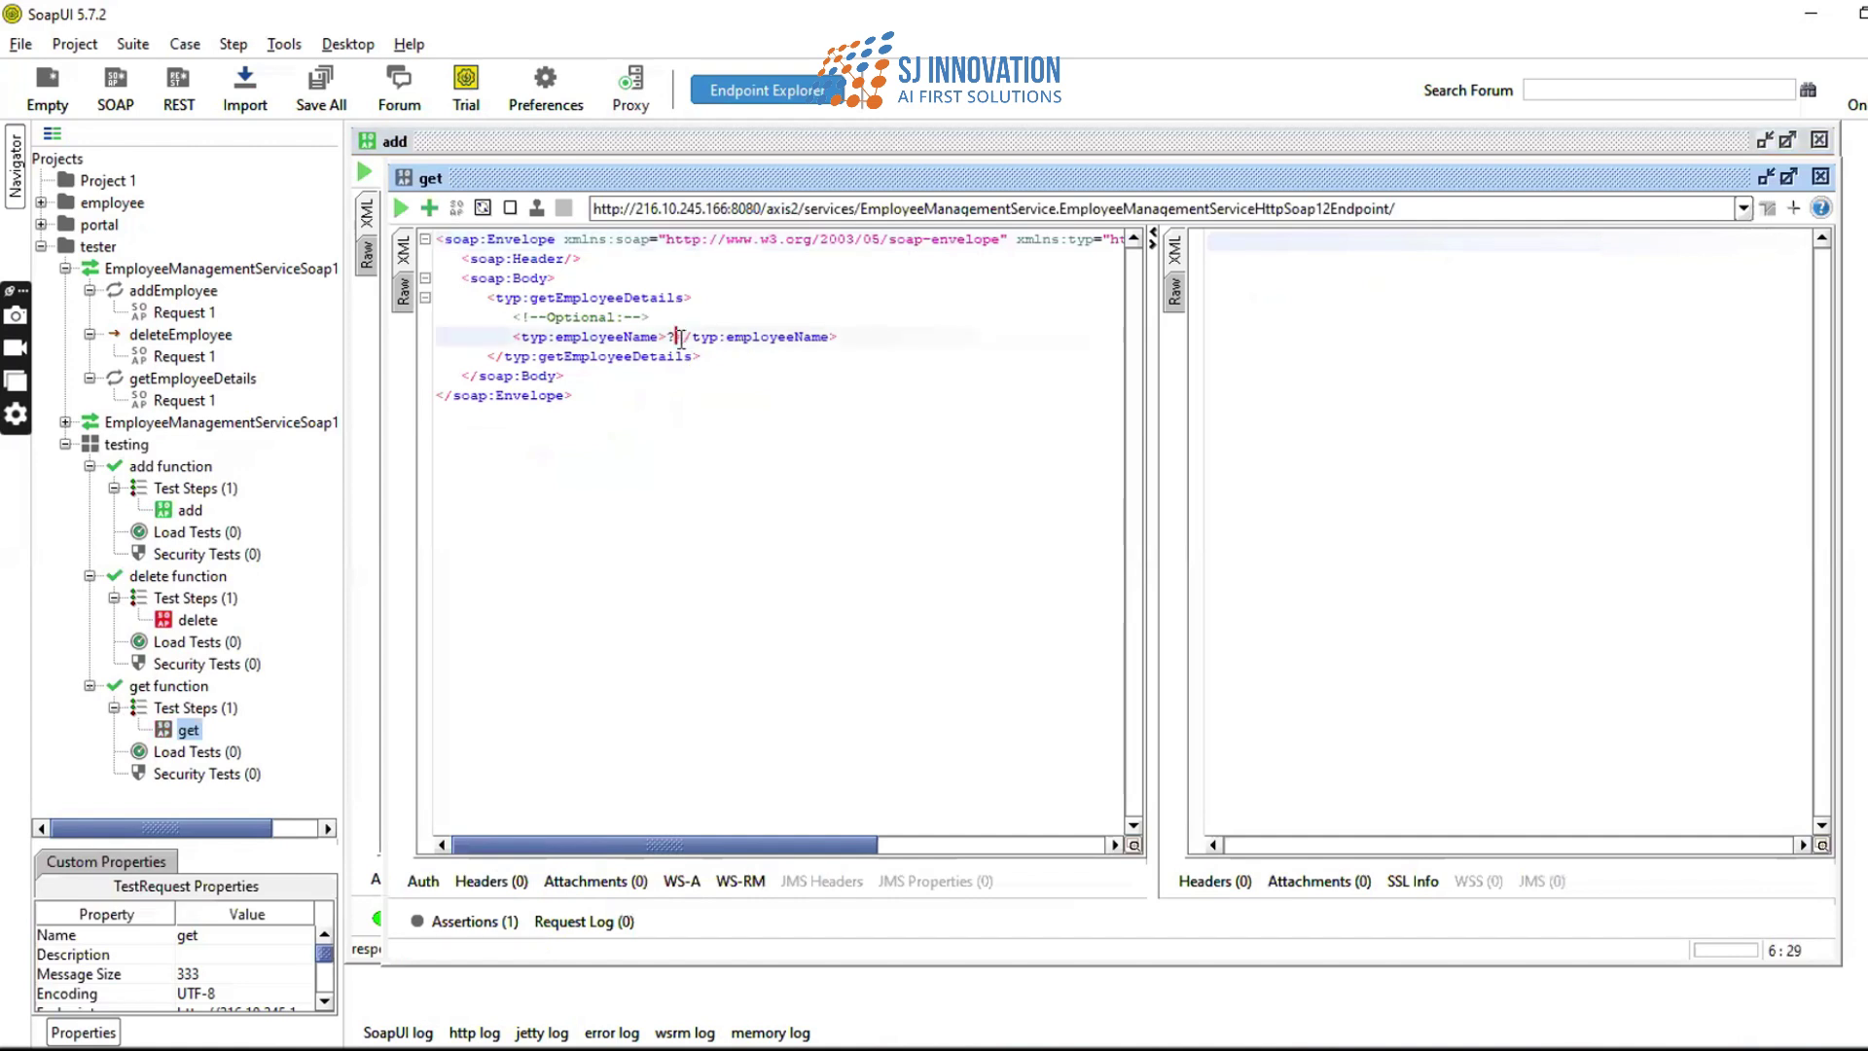
key("BackSpace")
right_click(671, 671)
mouse_move(764, 954)
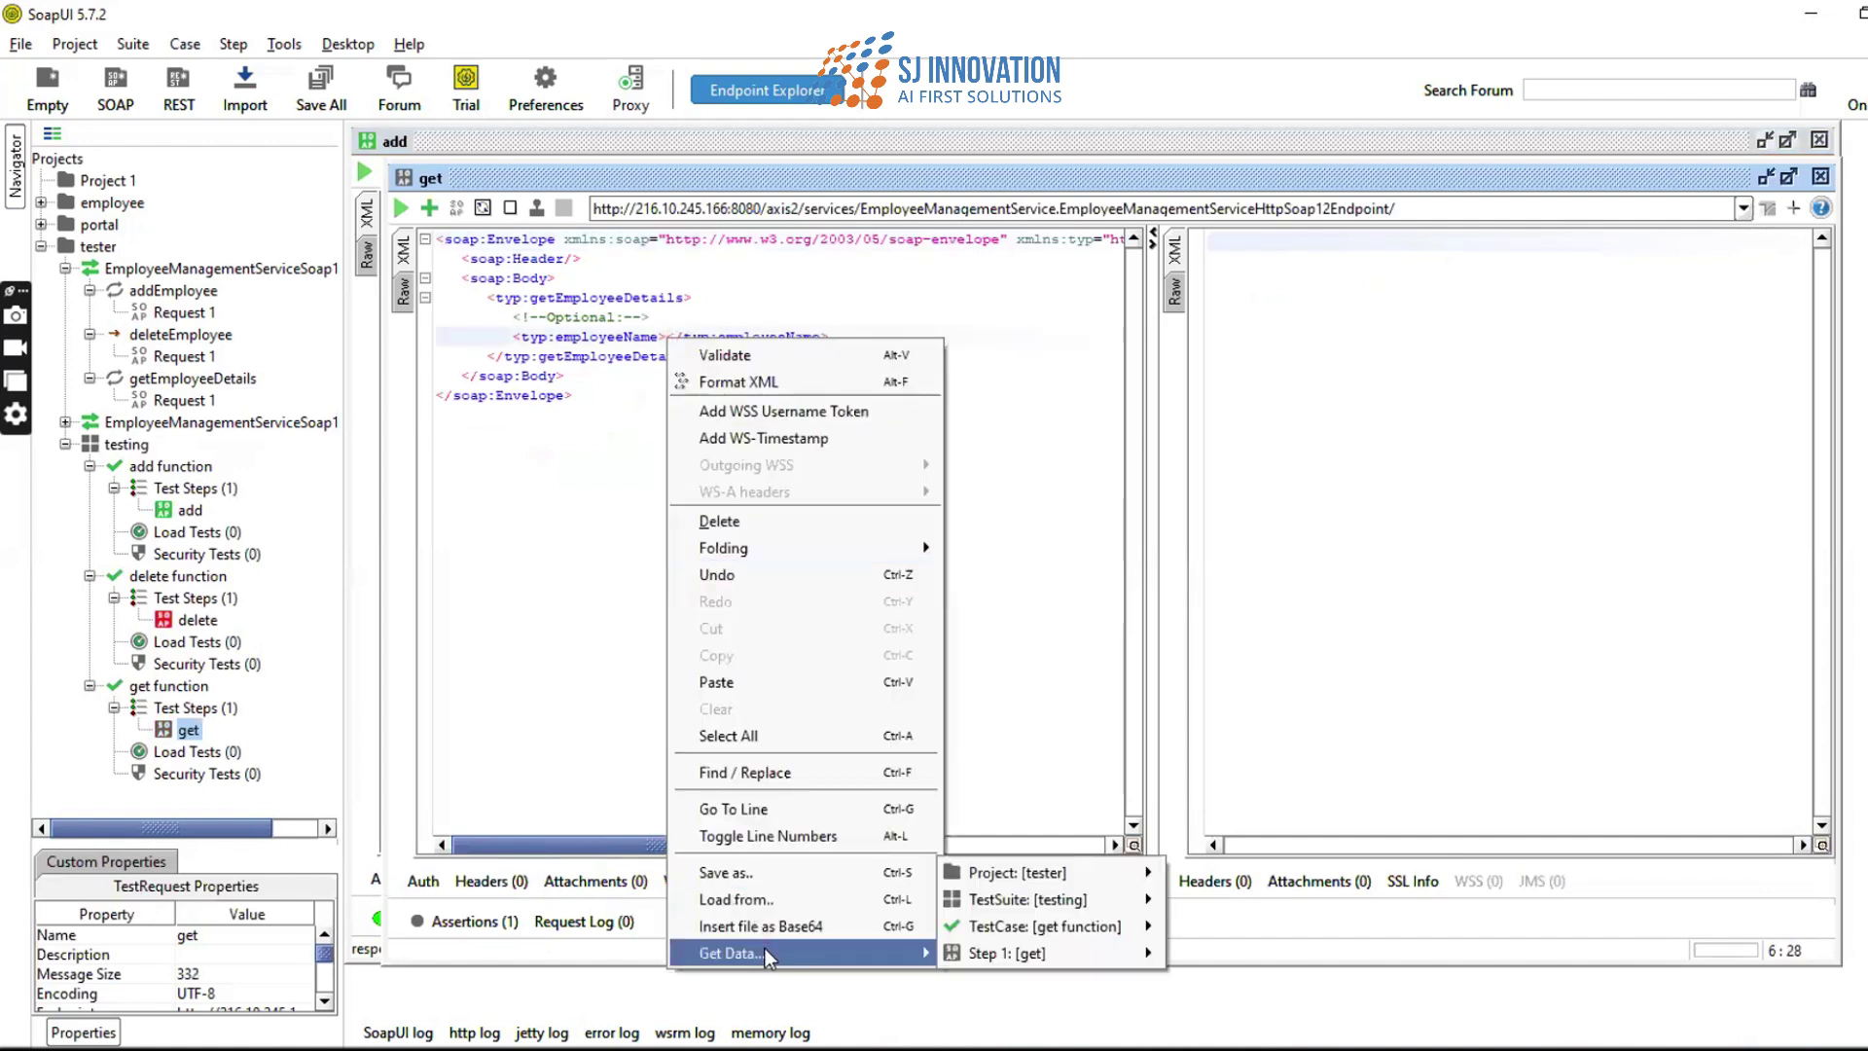
mouse_move(1037, 911)
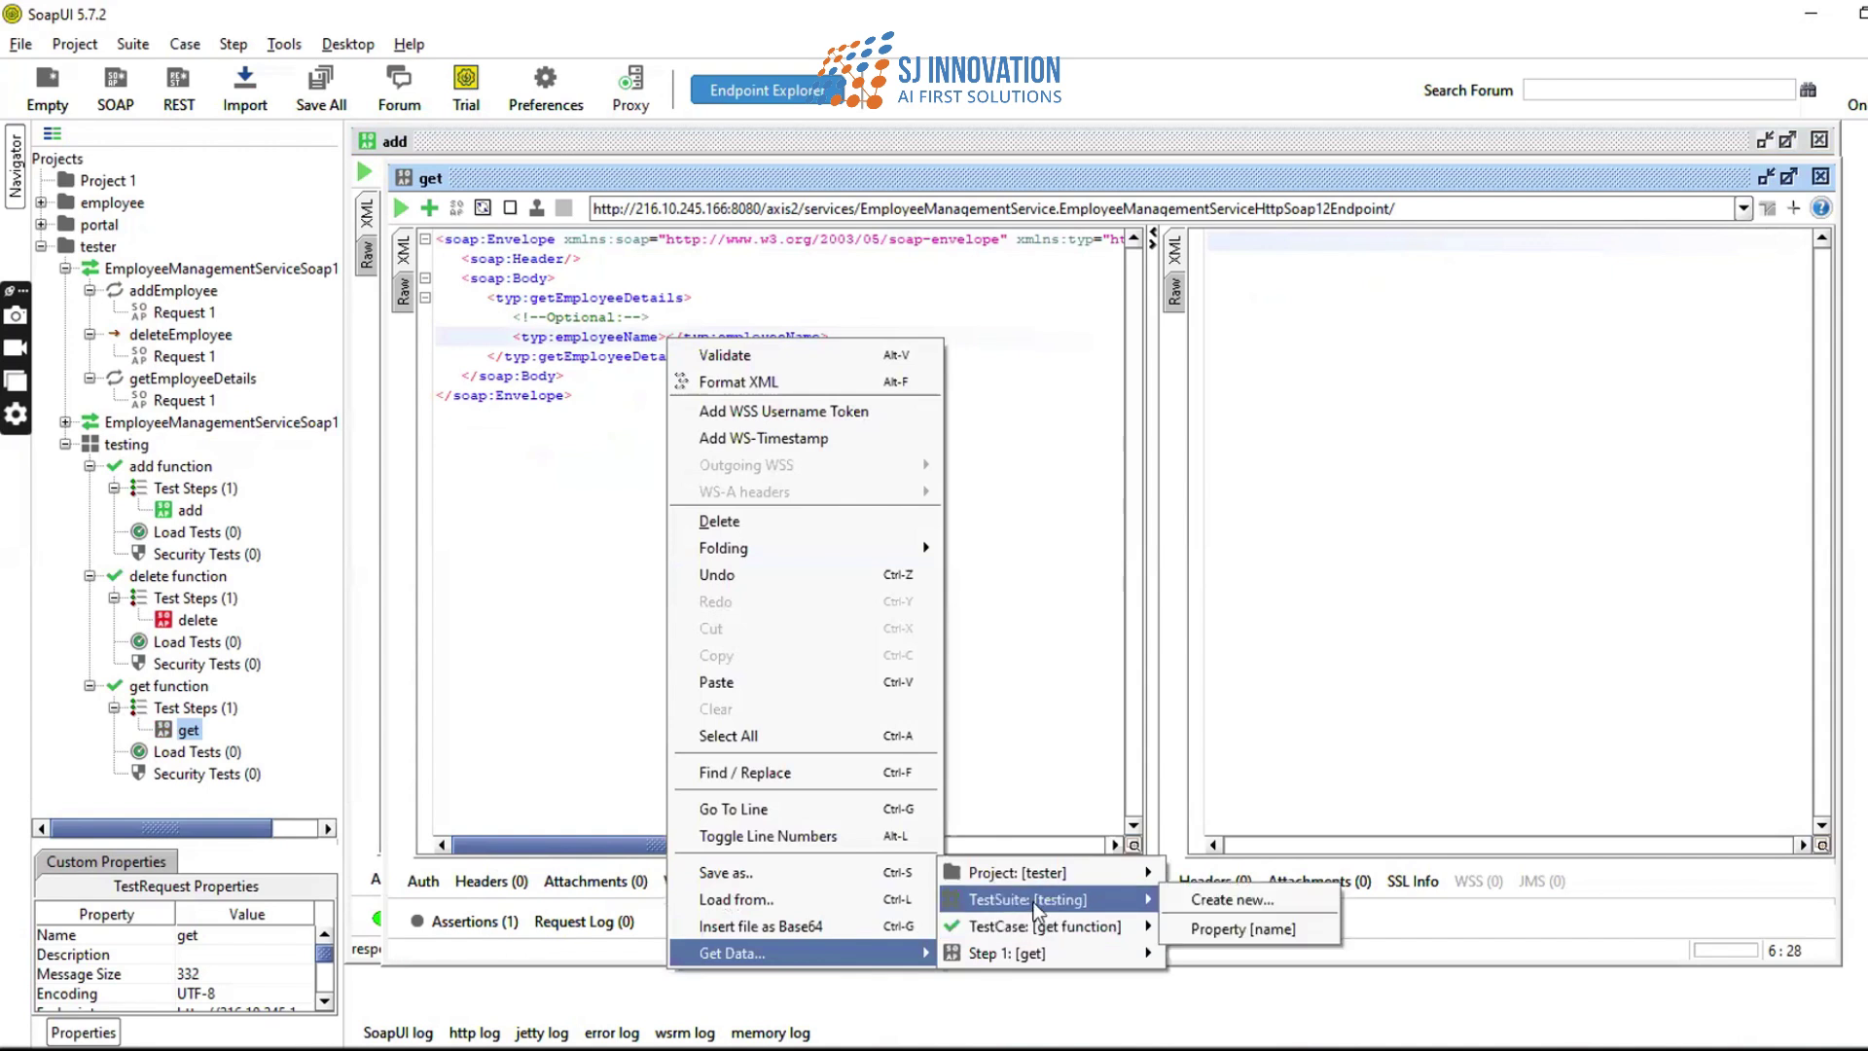
left_click(1243, 928)
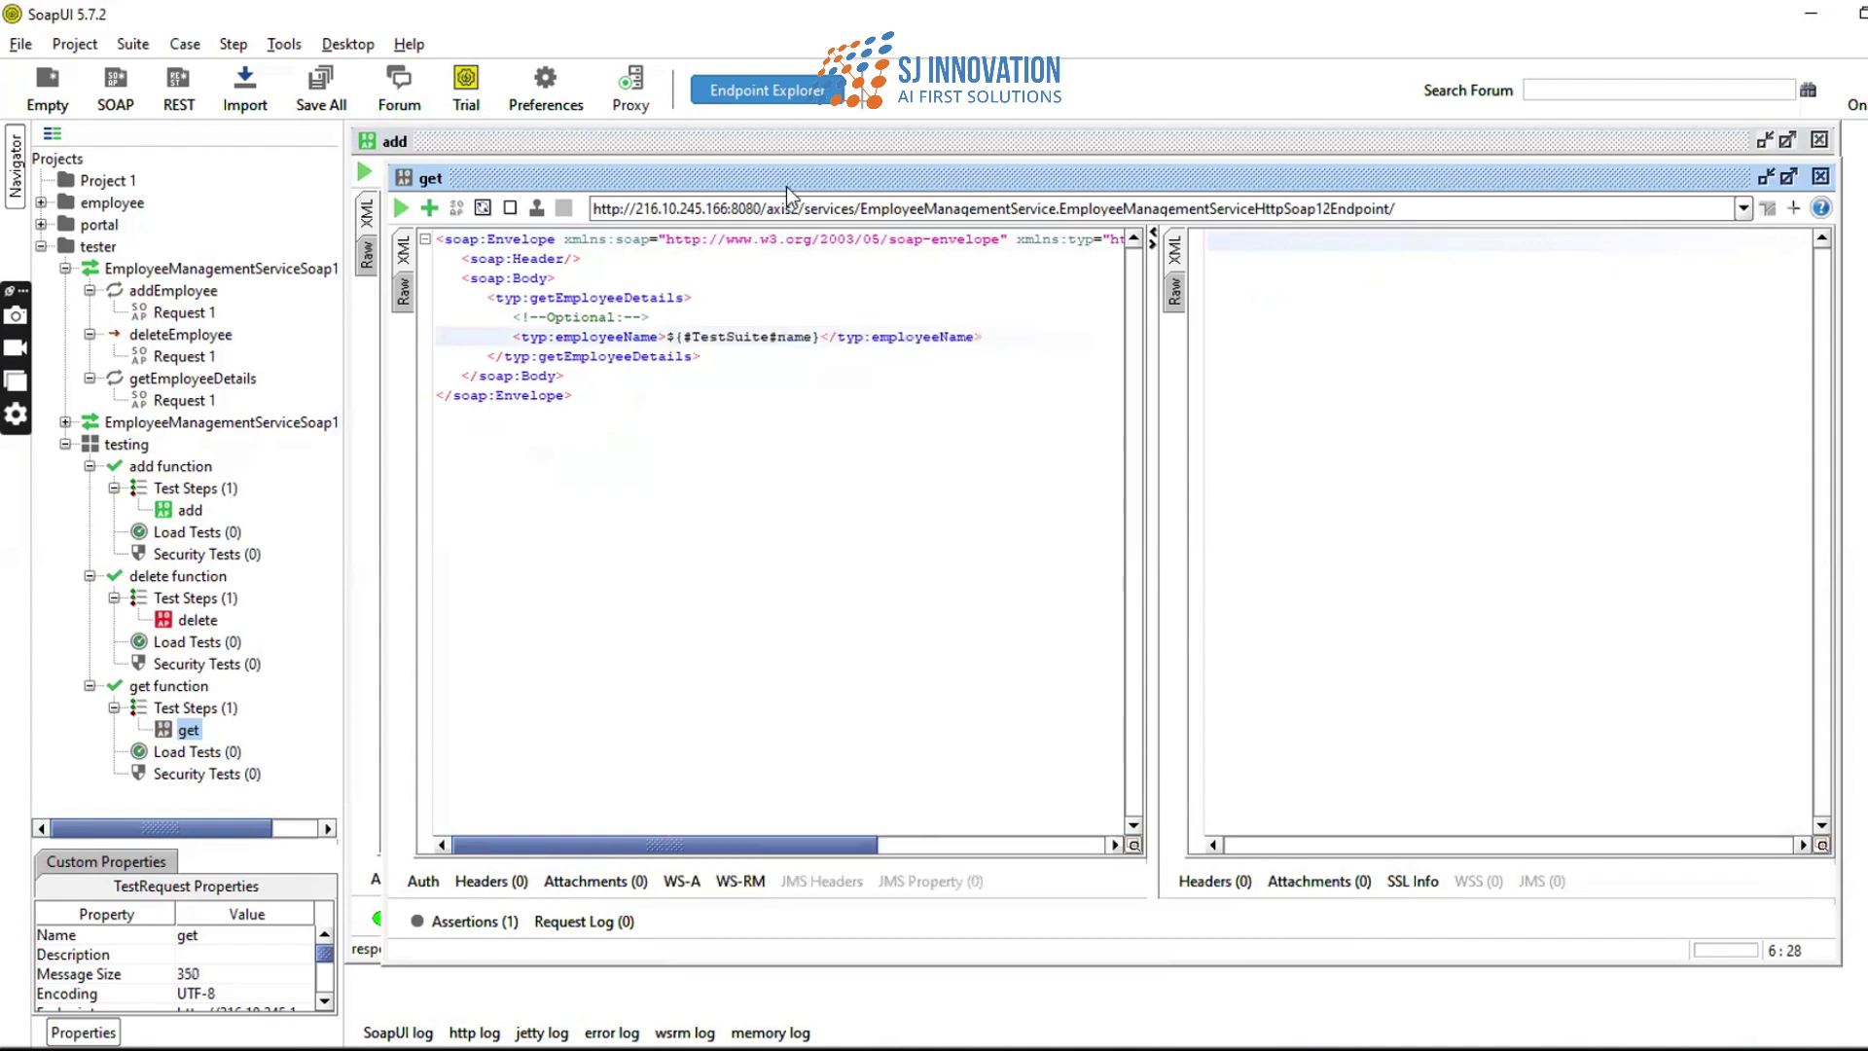
- Run the get request and check the employee name returned in the response
left_click(400, 209)
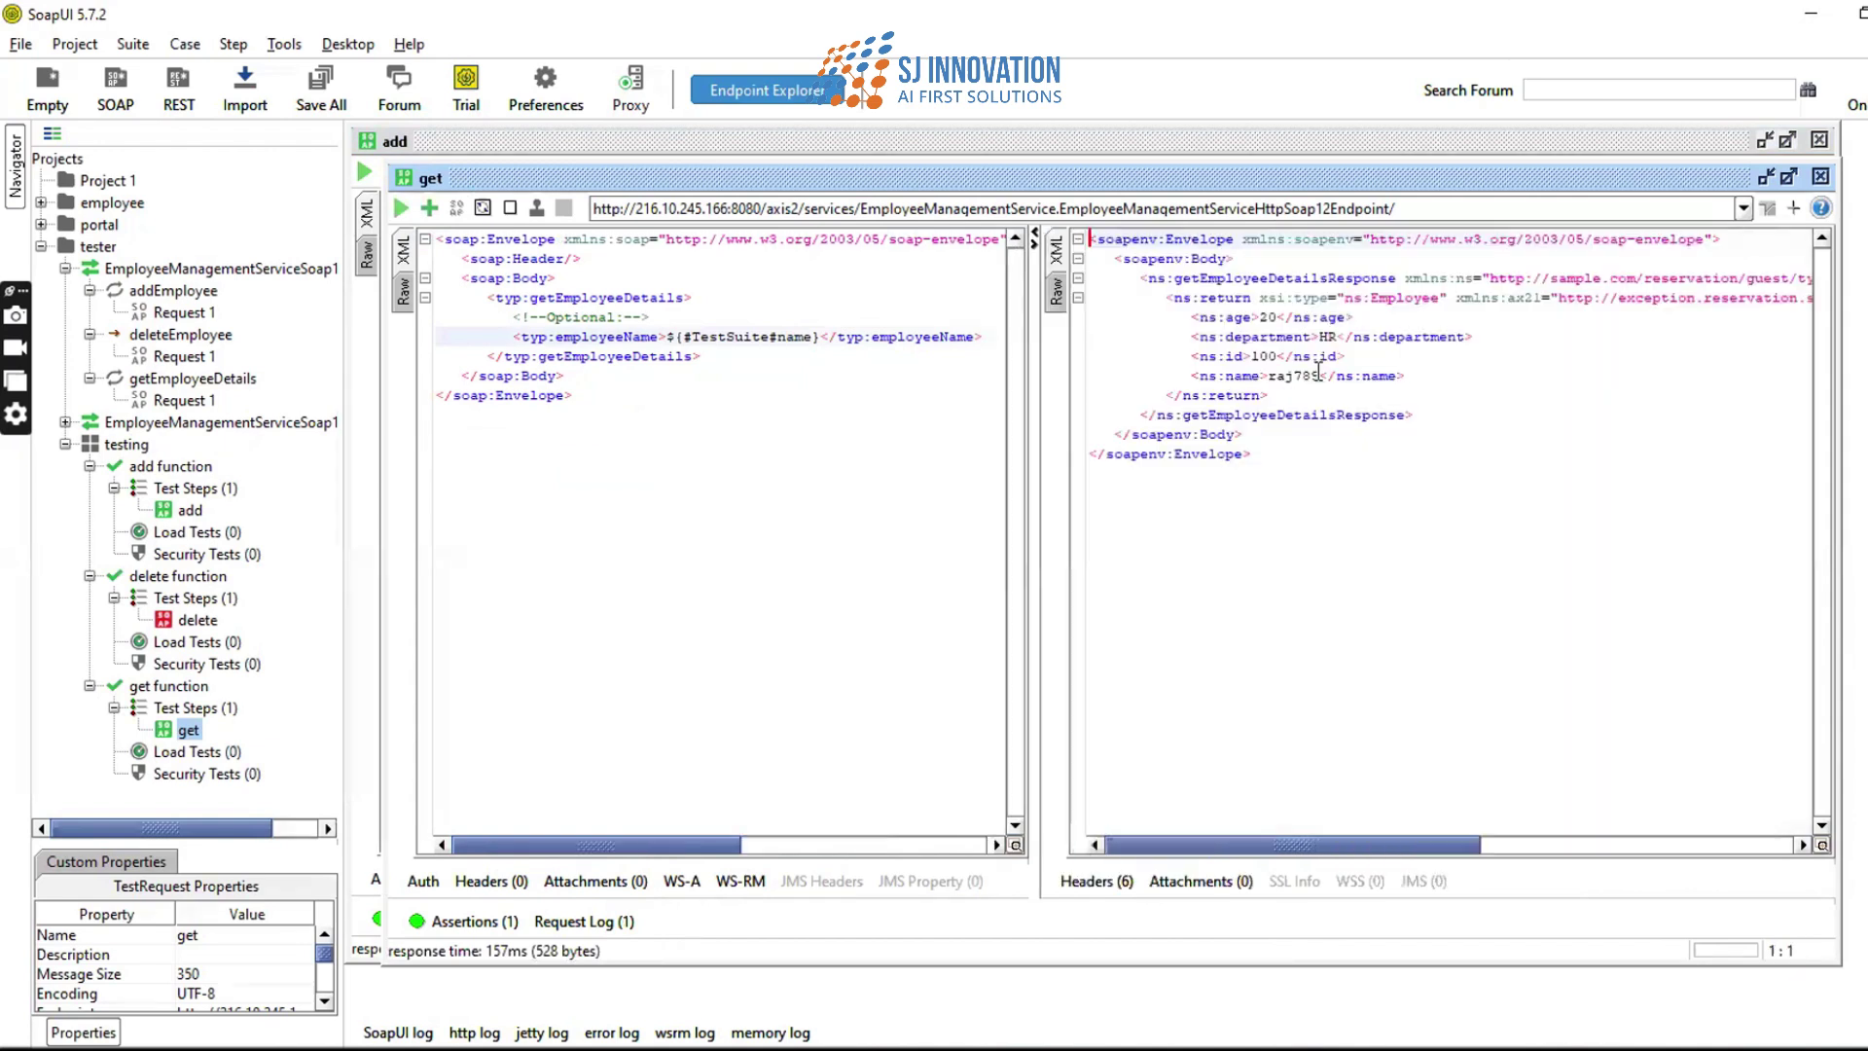
mouse_move(1269, 376)
left_mouse_down()
mouse_move(1320, 375)
mouse_move(1274, 377)
left_mouse_up()
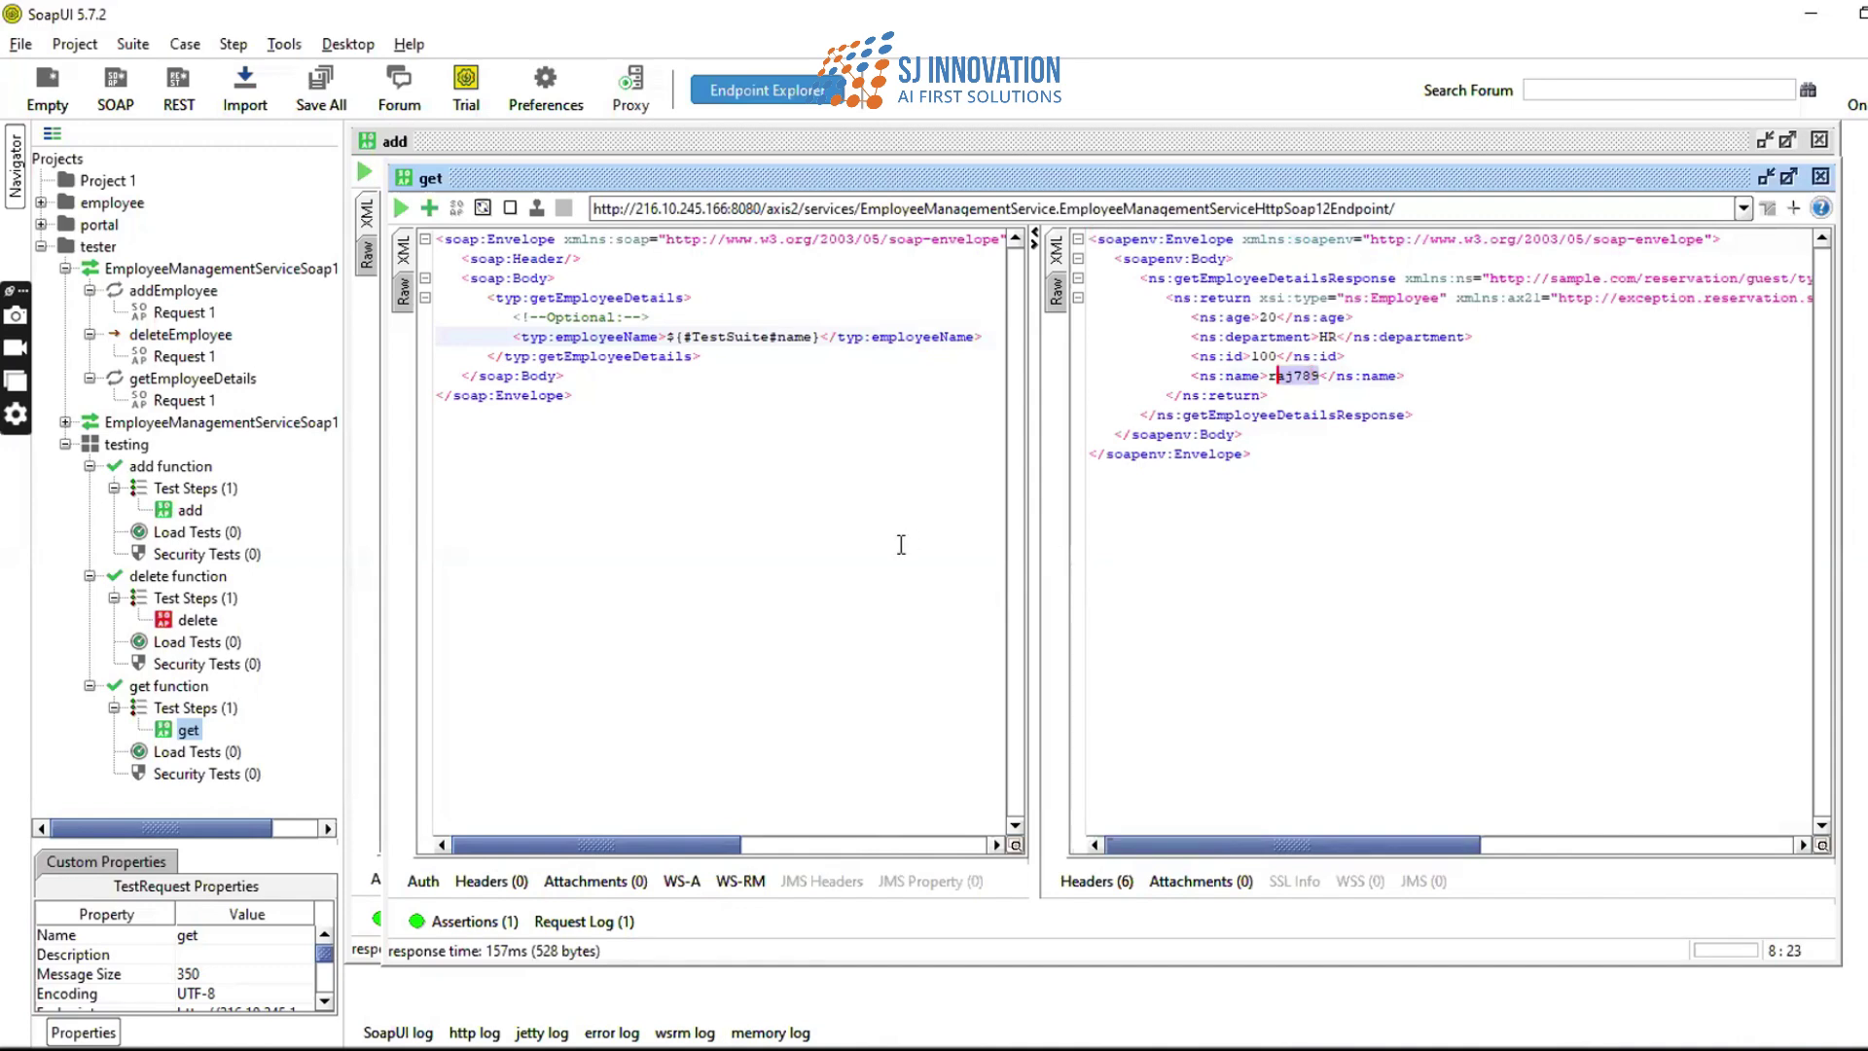
key("shift+Left")
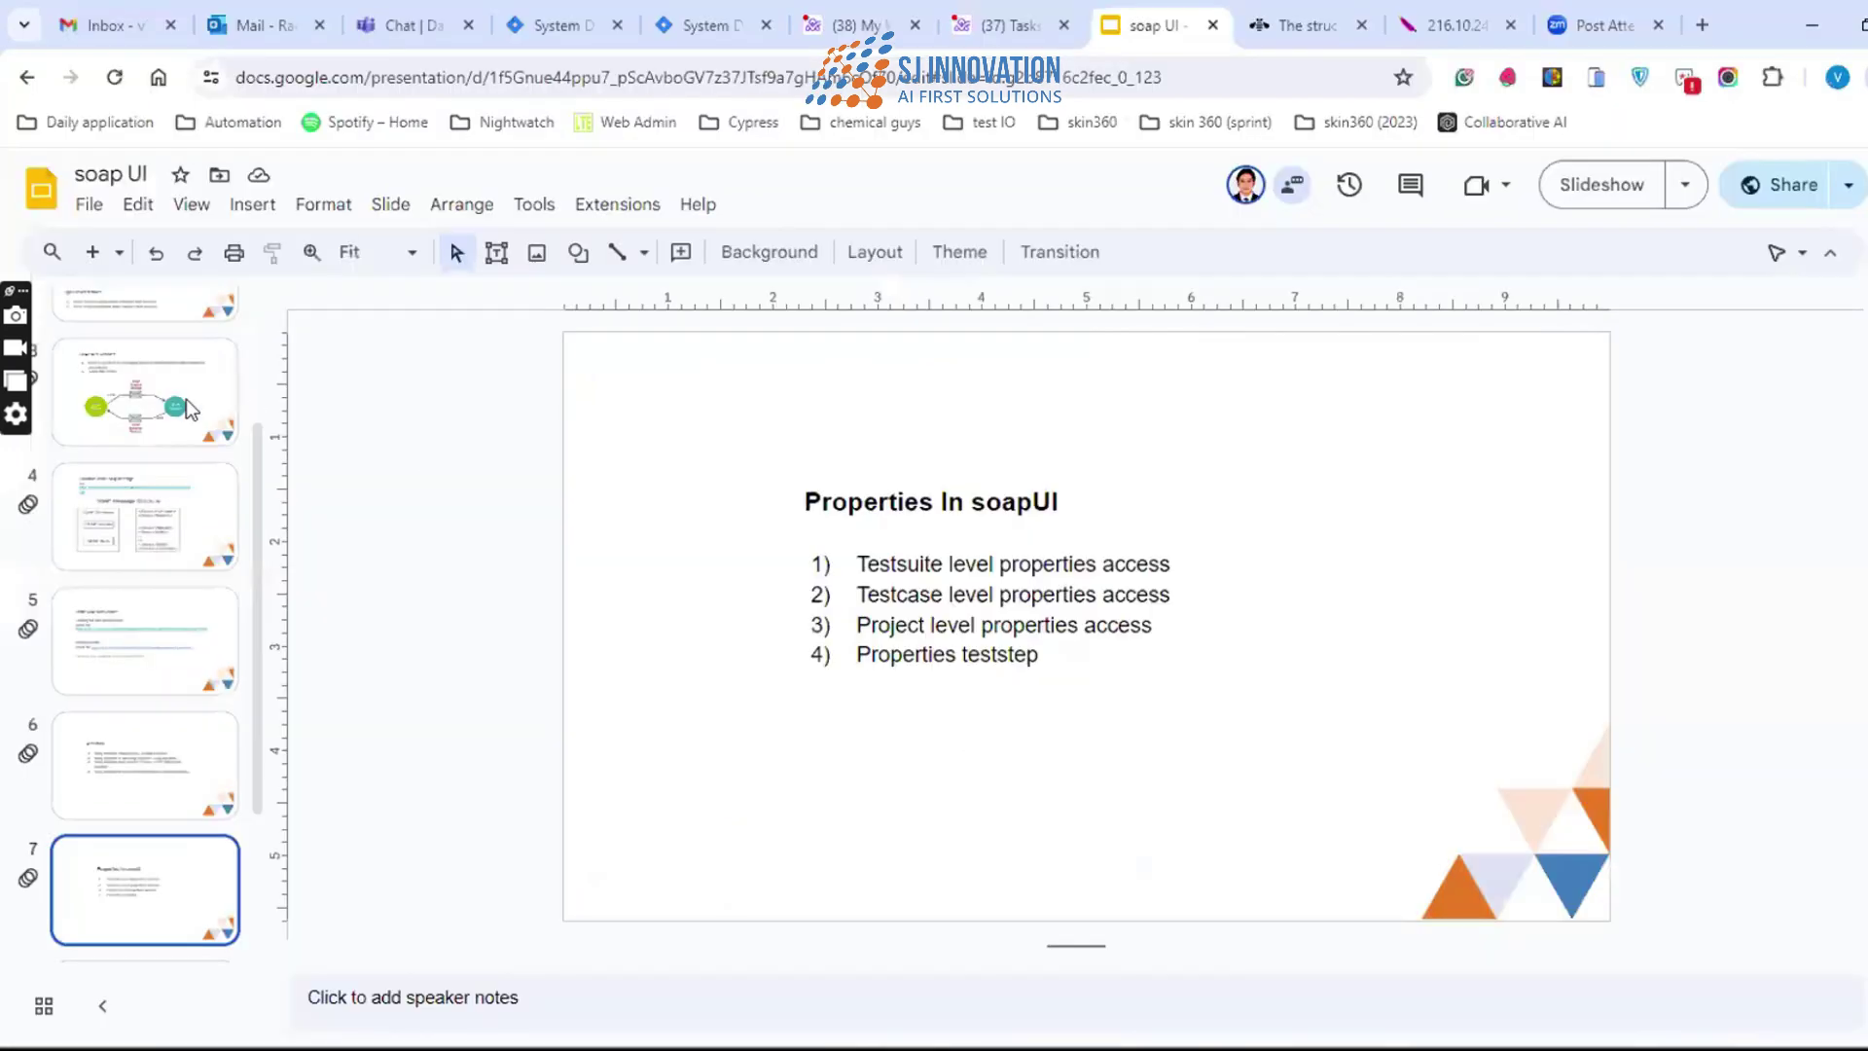
- Switch to SoapUI, expand the add function test case and open its add step
key("alt+Tab")
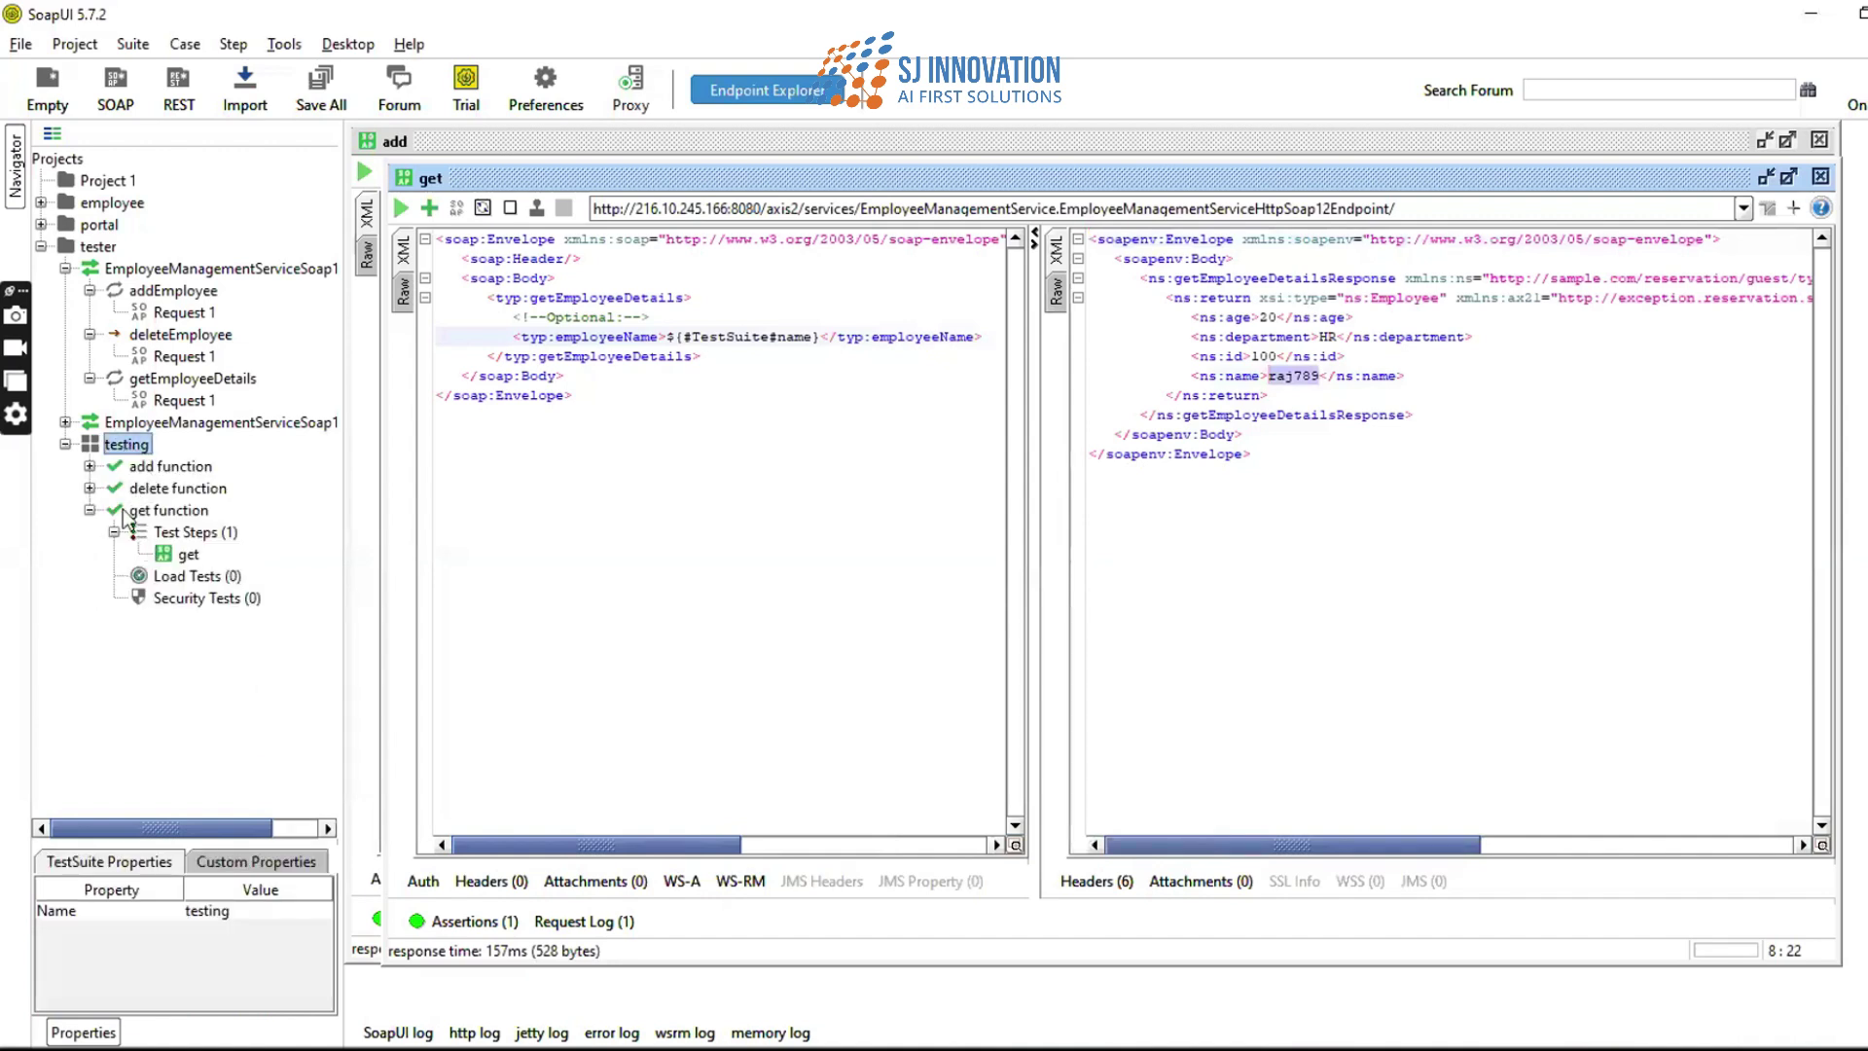
left_click(90, 466)
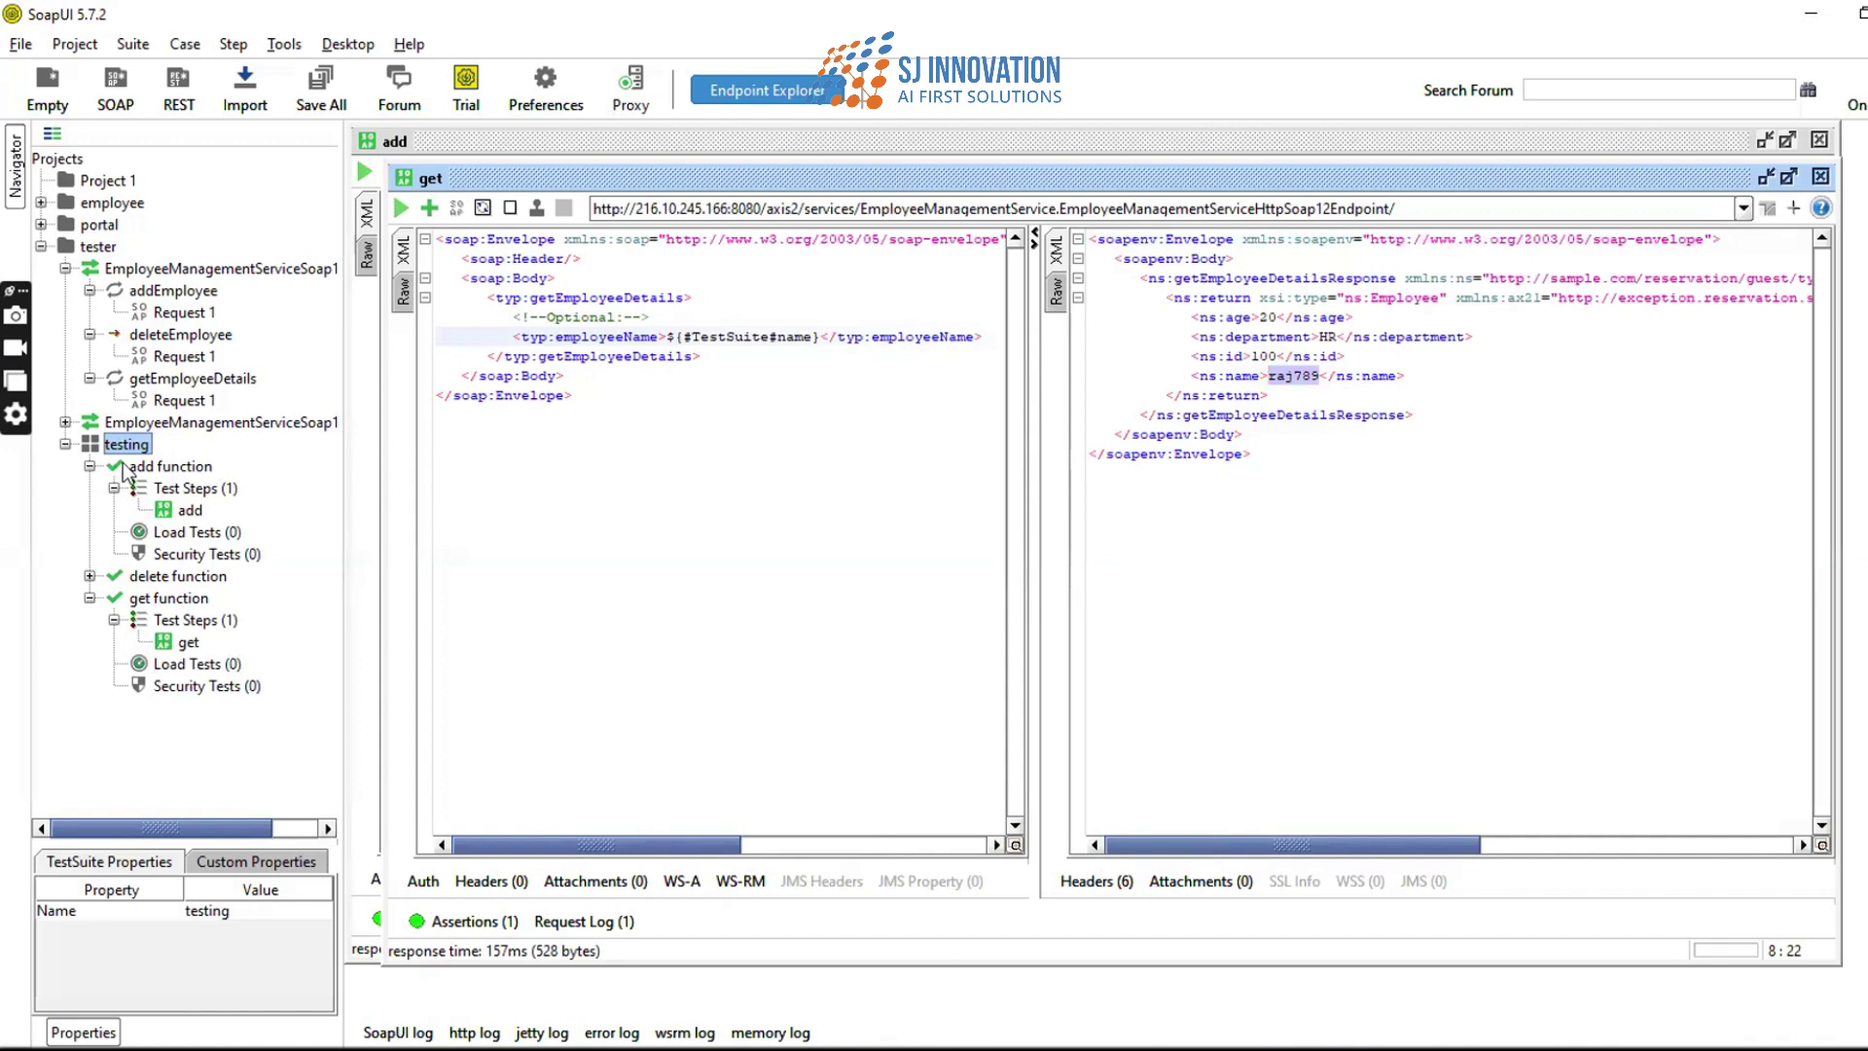
left_click(162, 468)
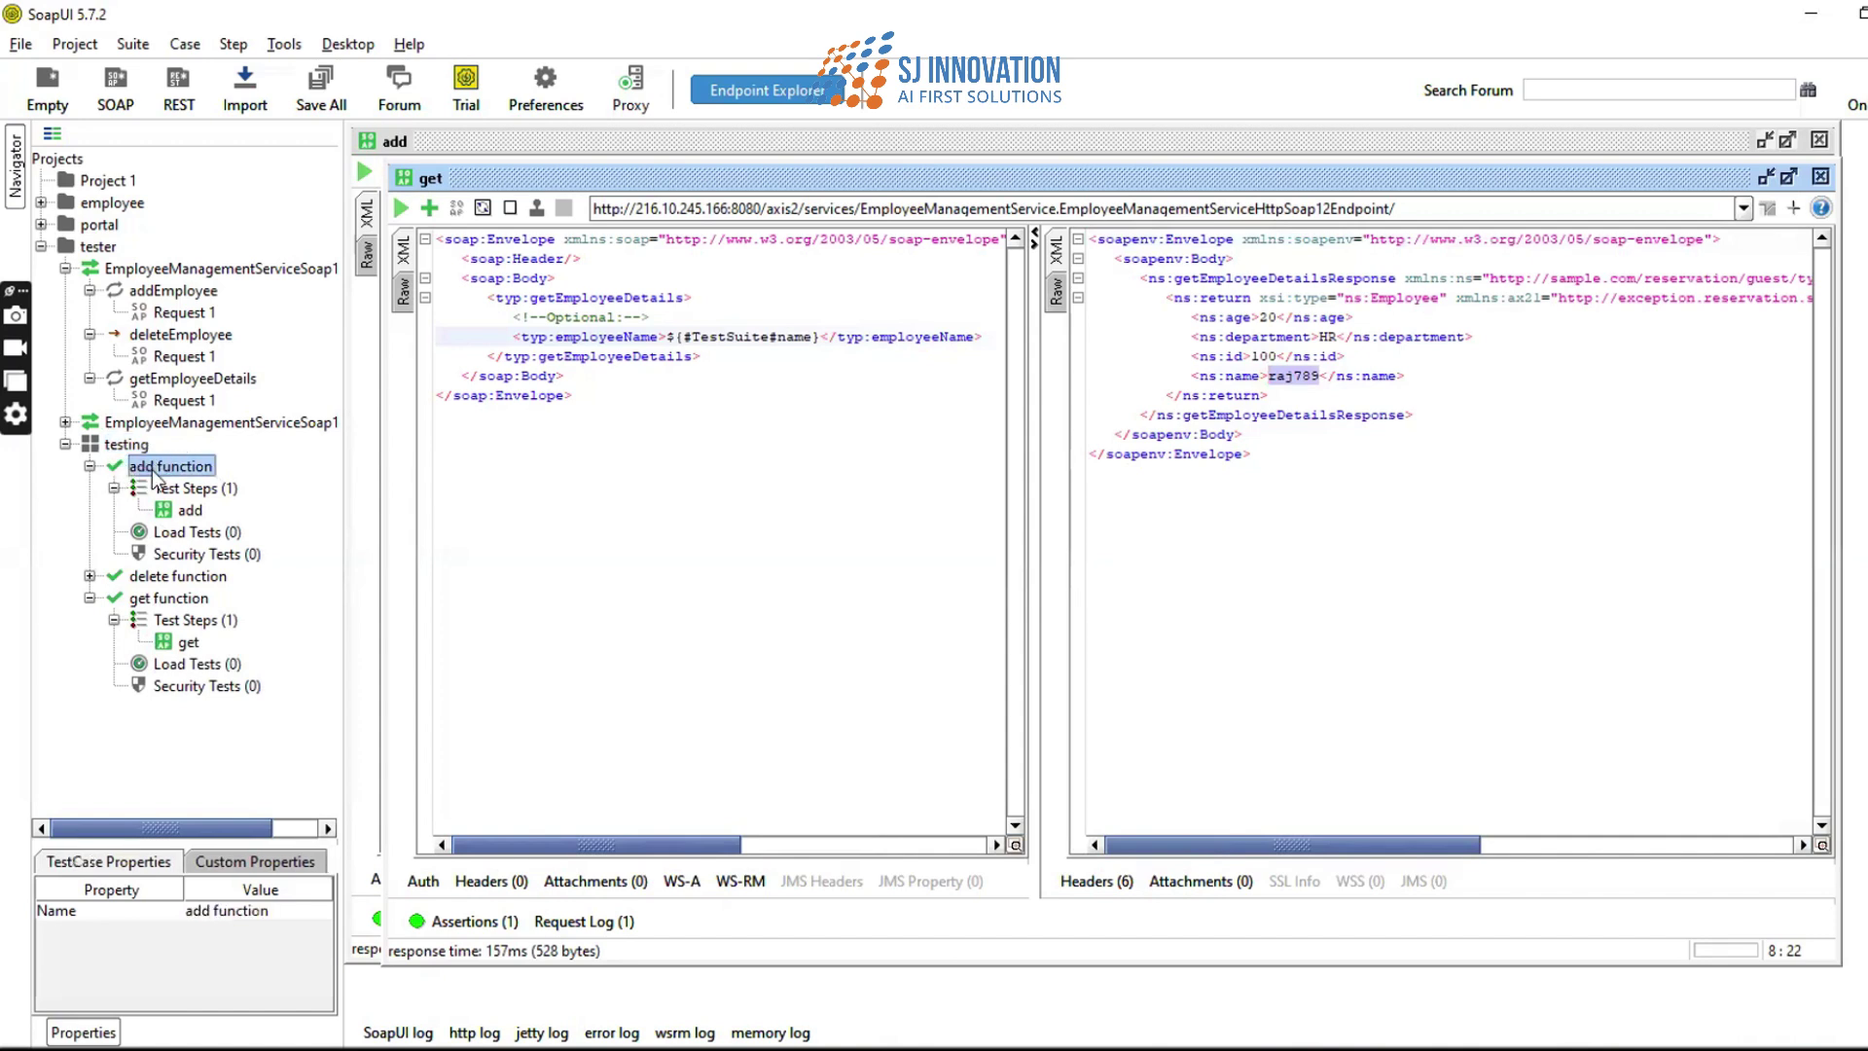
right_click(148, 471)
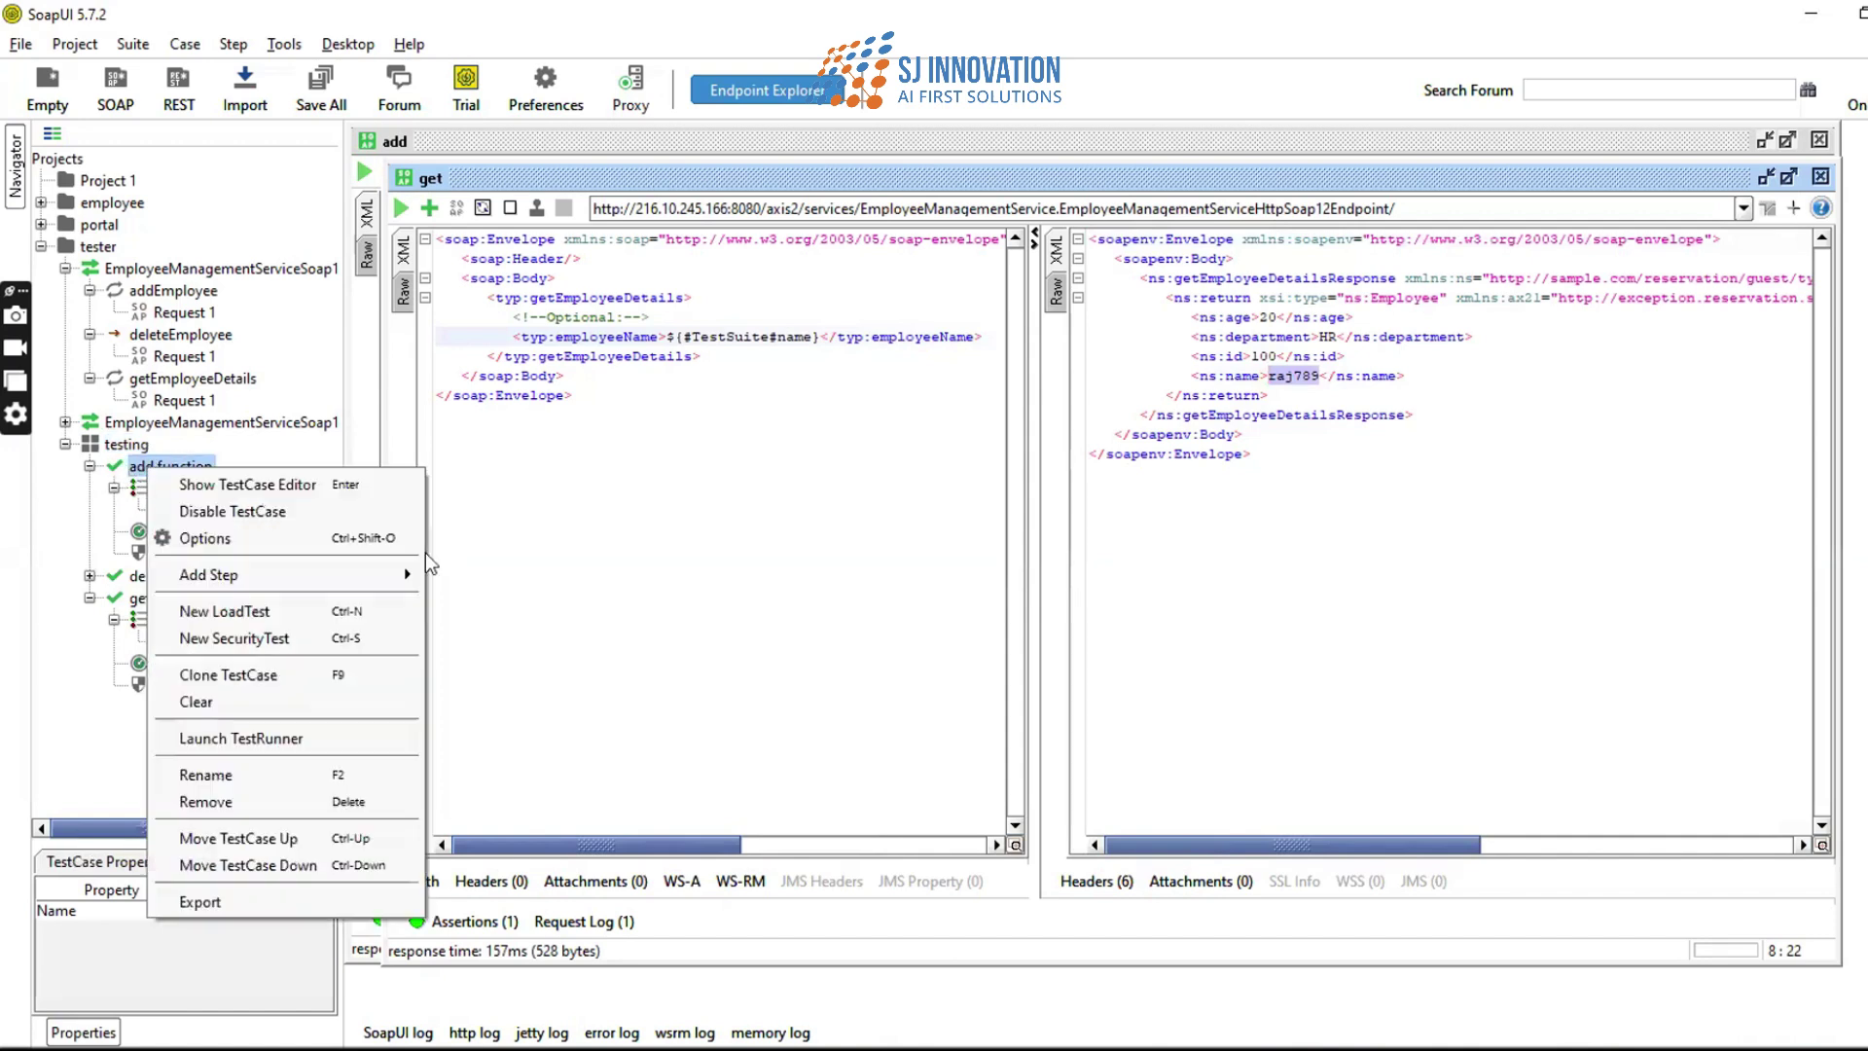
left_click(578, 557)
left_click(144, 469)
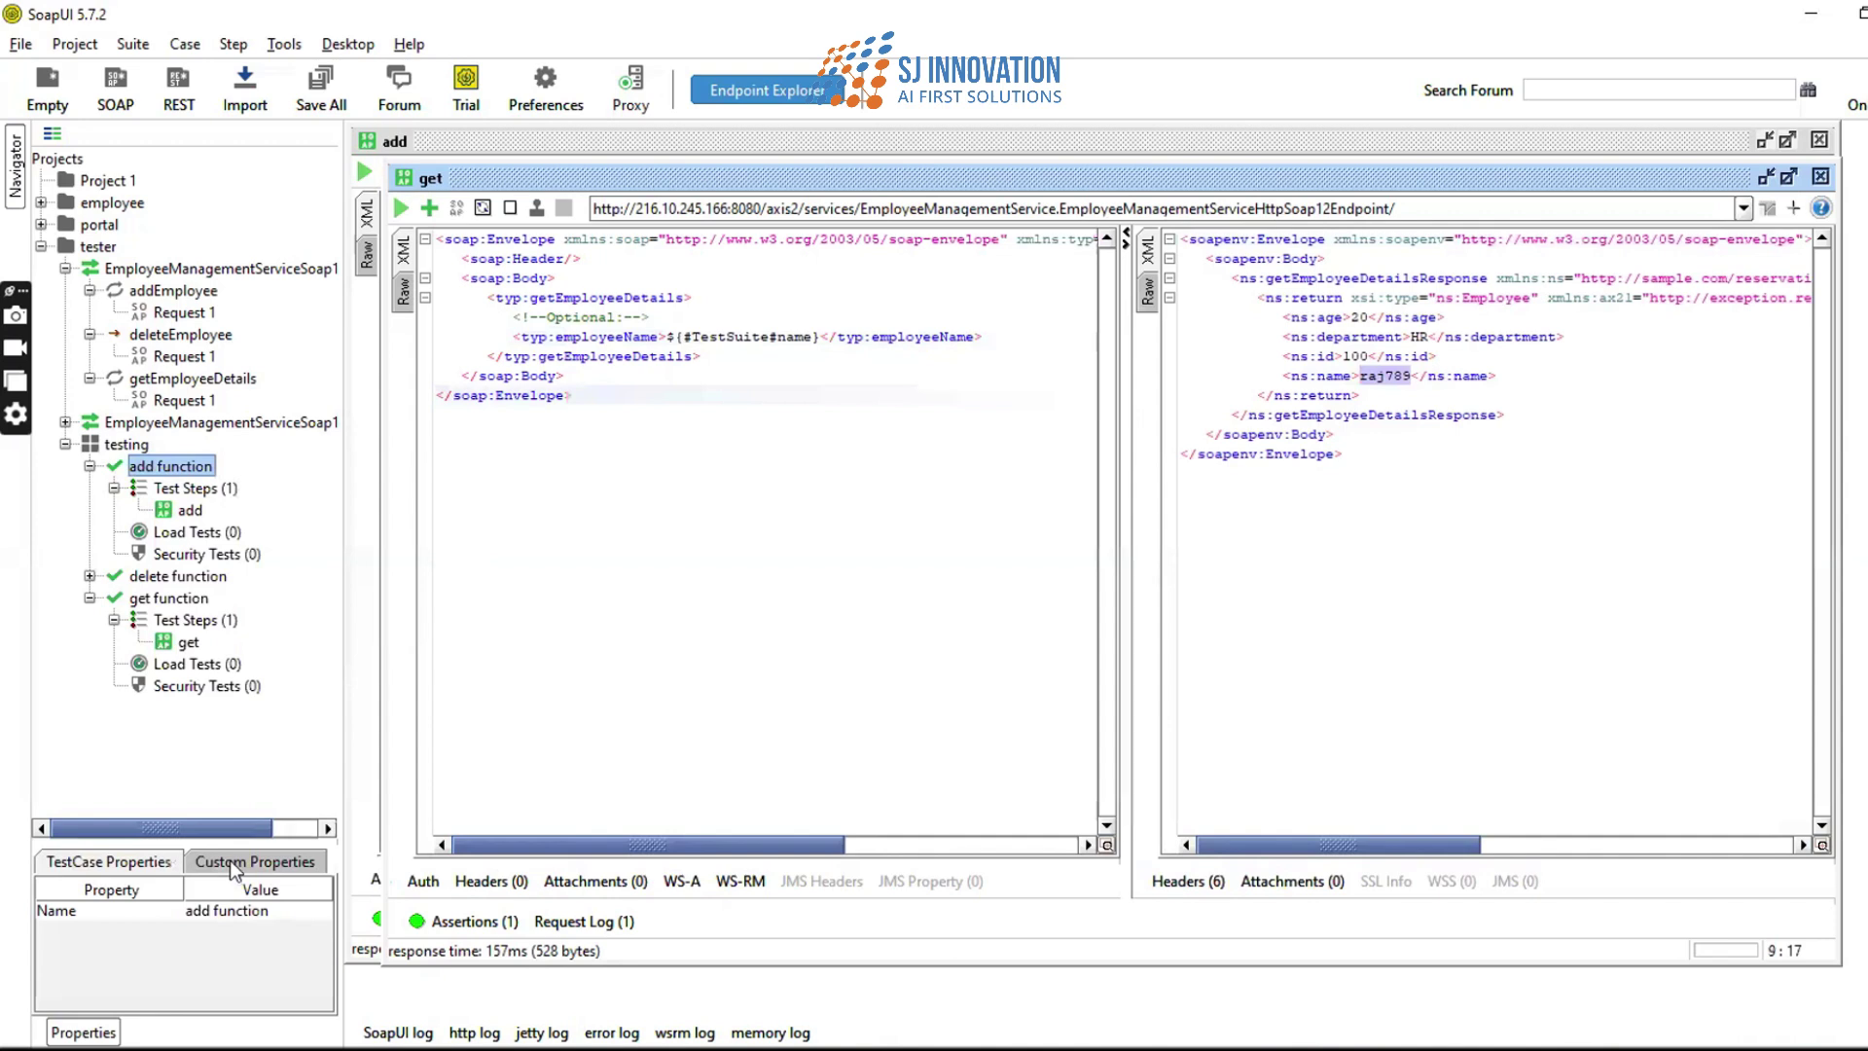
left_click(232, 860)
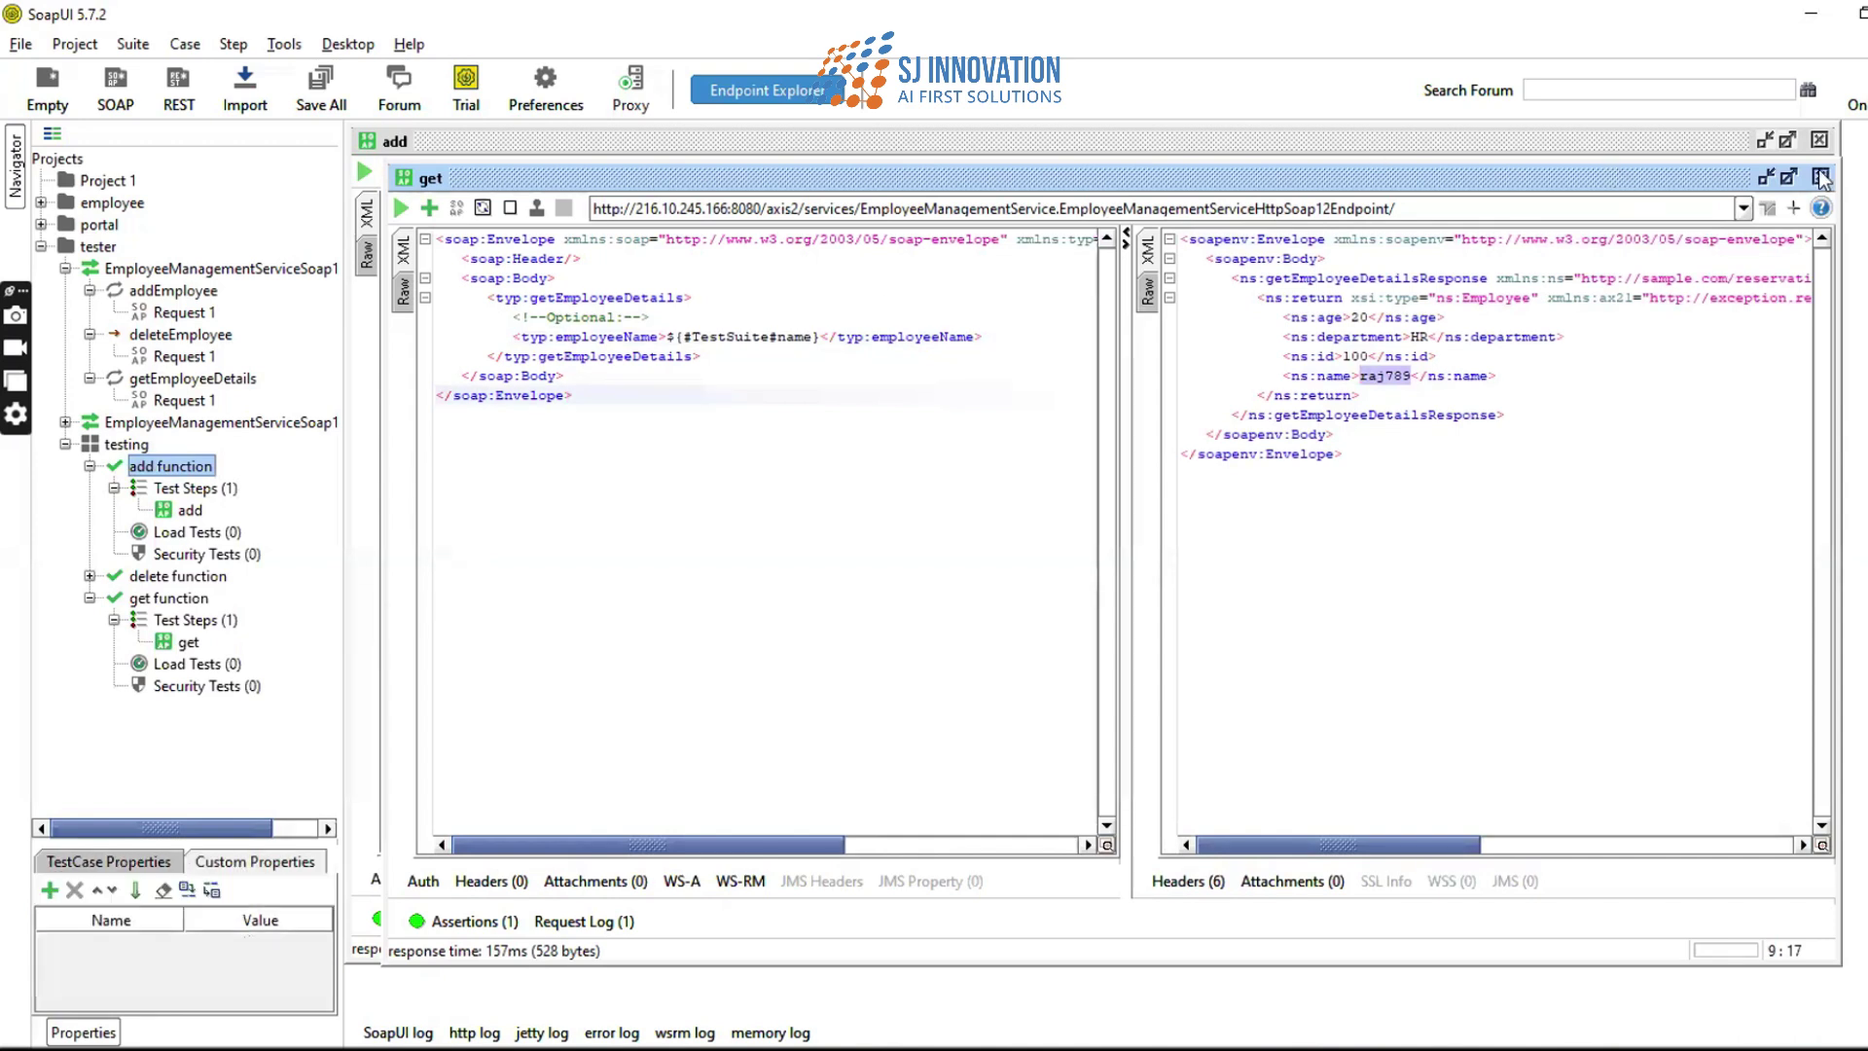
double_click(189, 510)
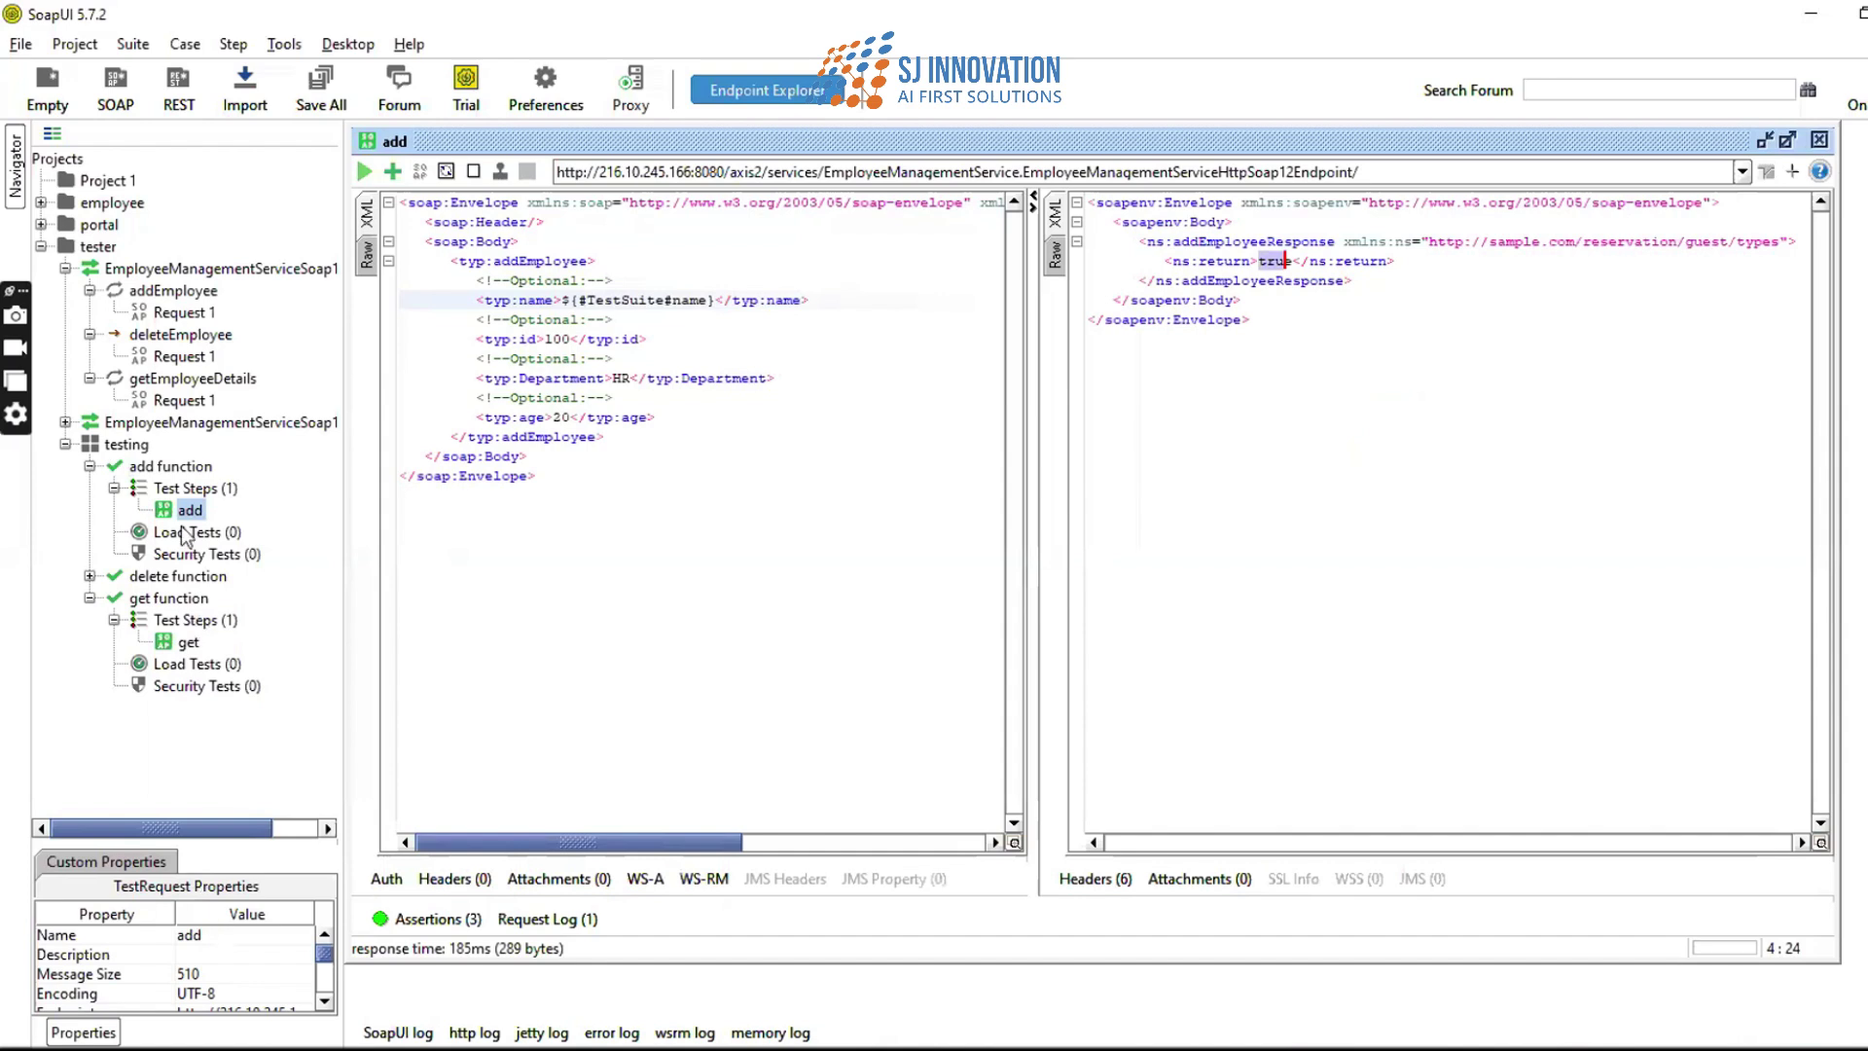
- Add a custom property named id with the value 800 to the add function test case
left_click(143, 467)
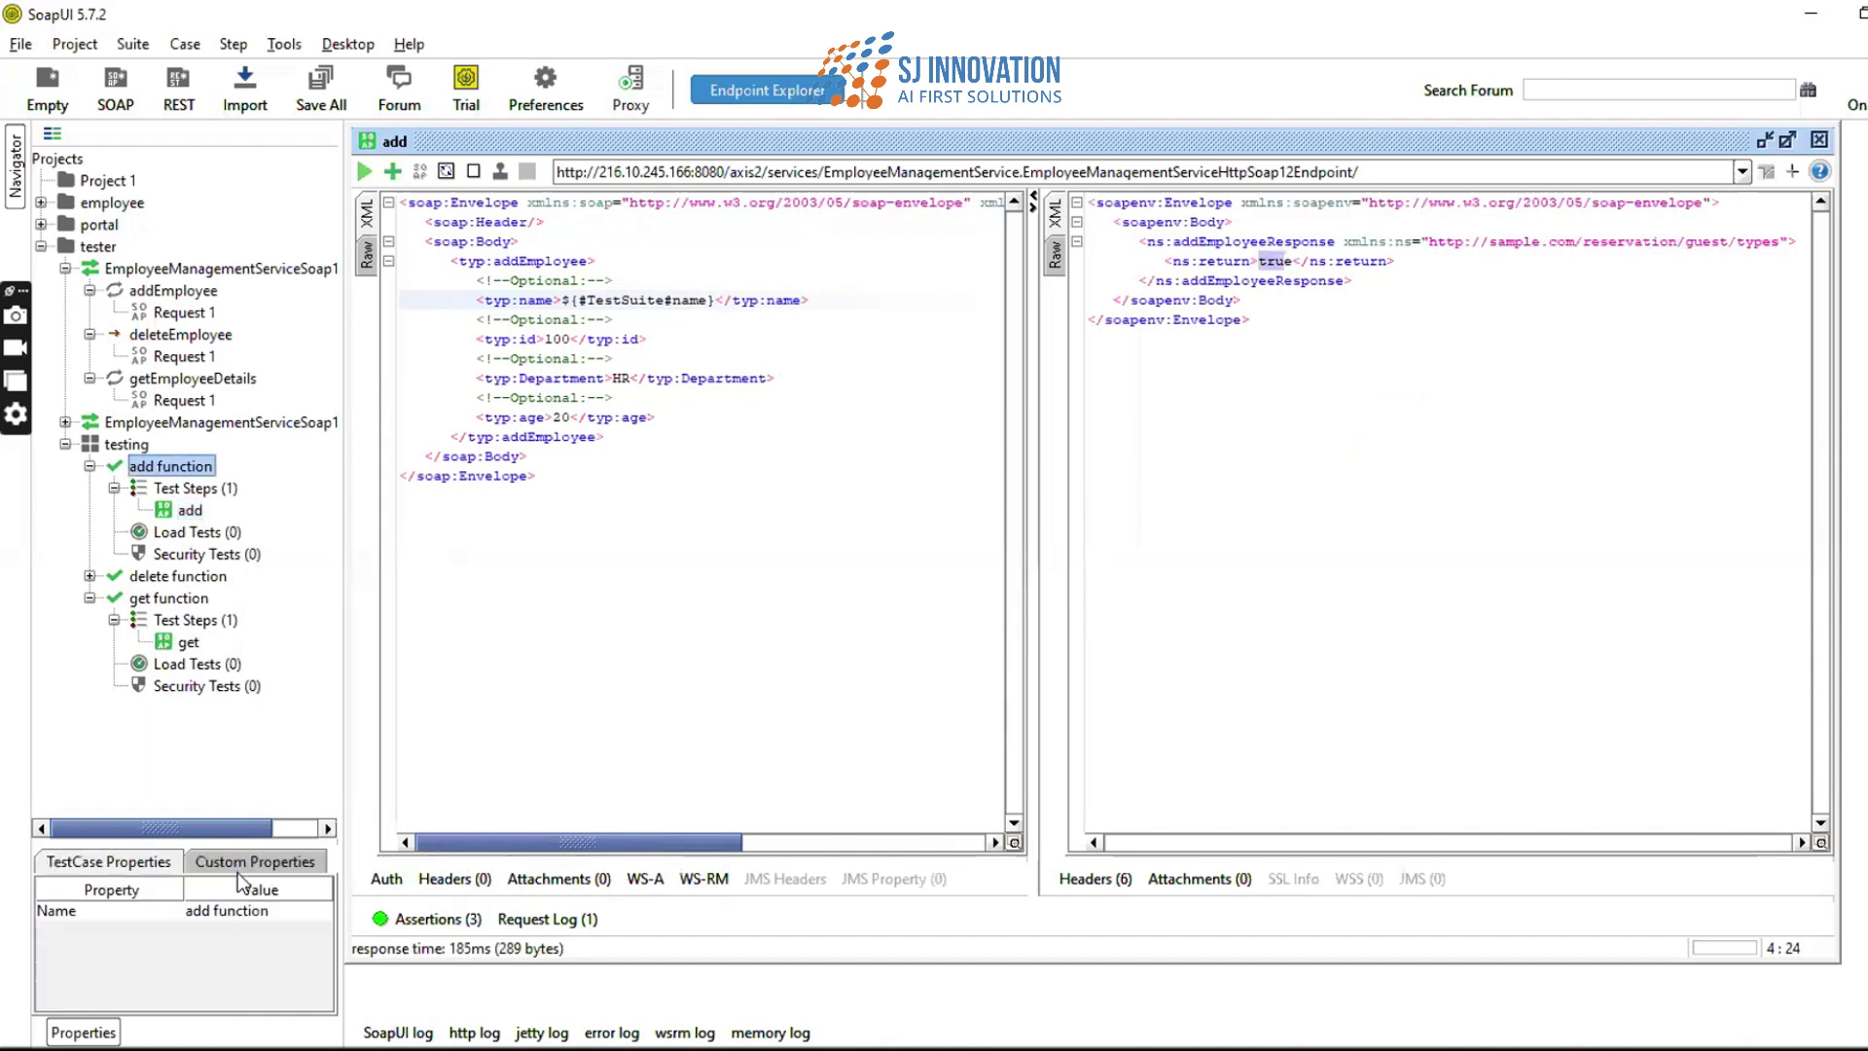
left_click(243, 863)
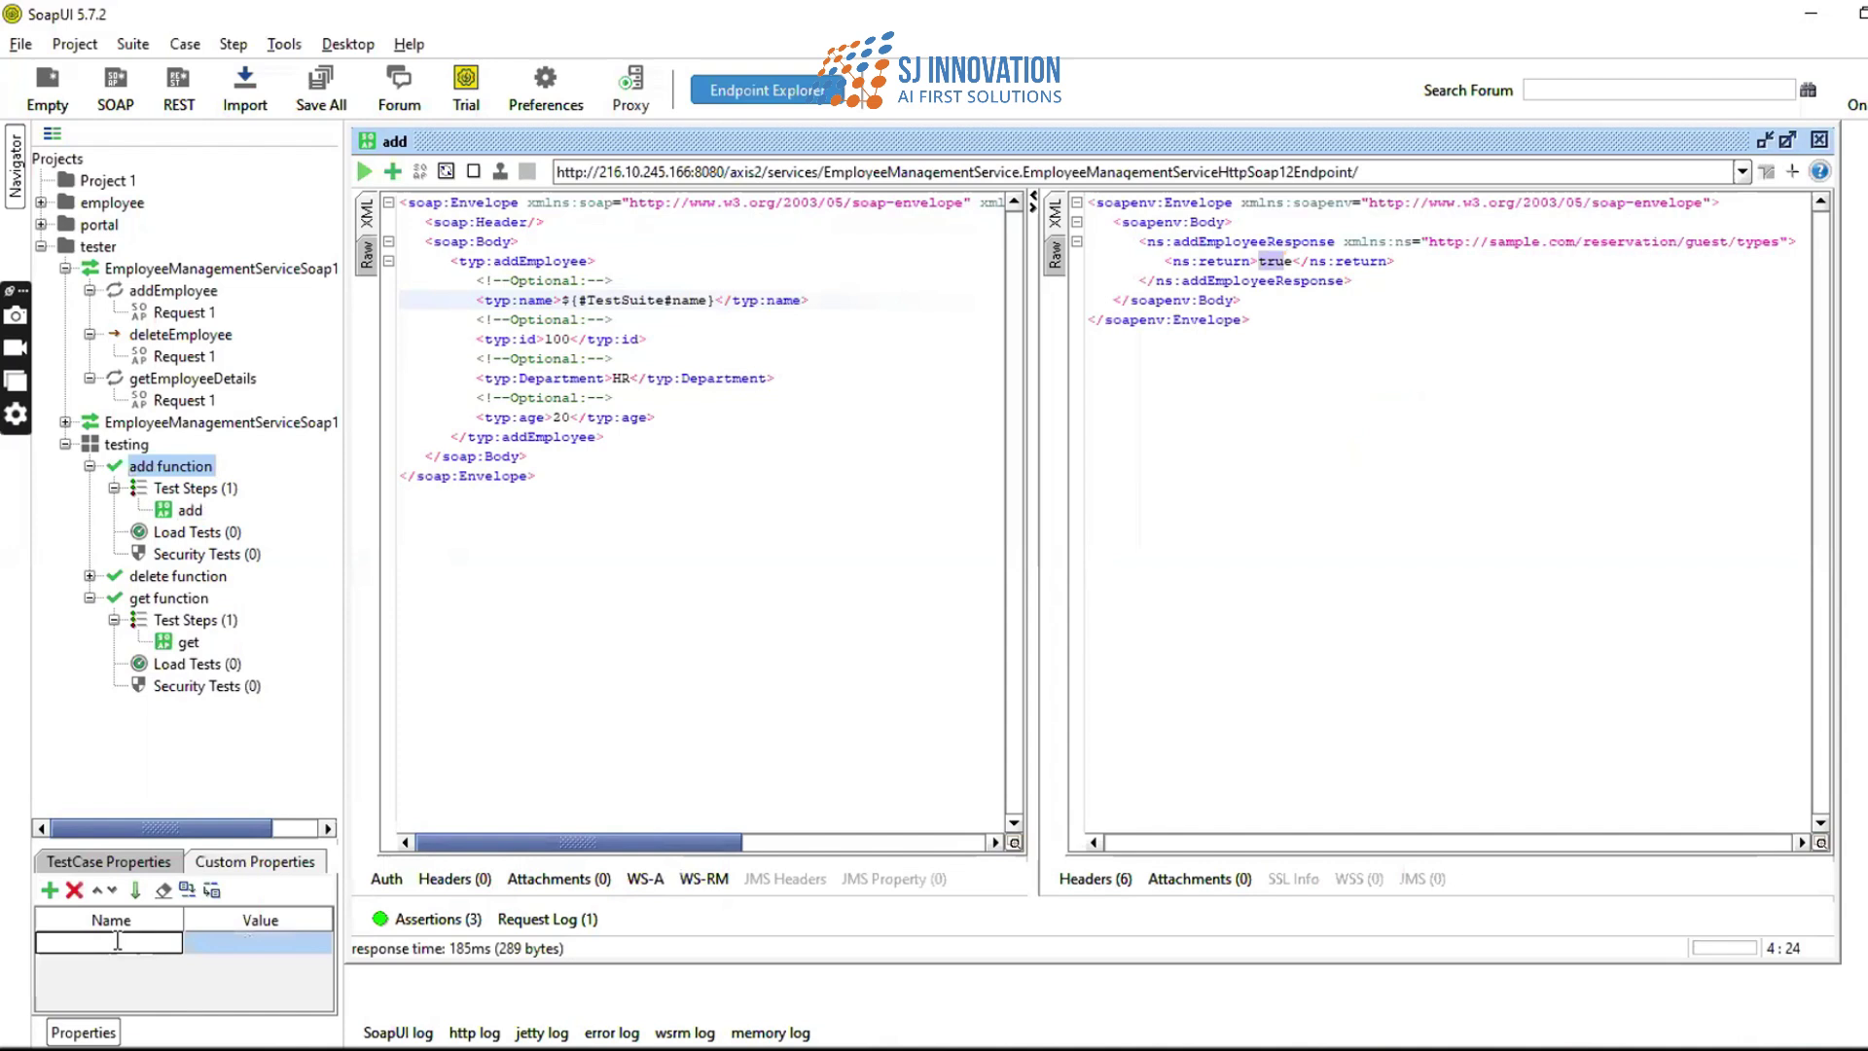
type("id")
left_click(261, 944)
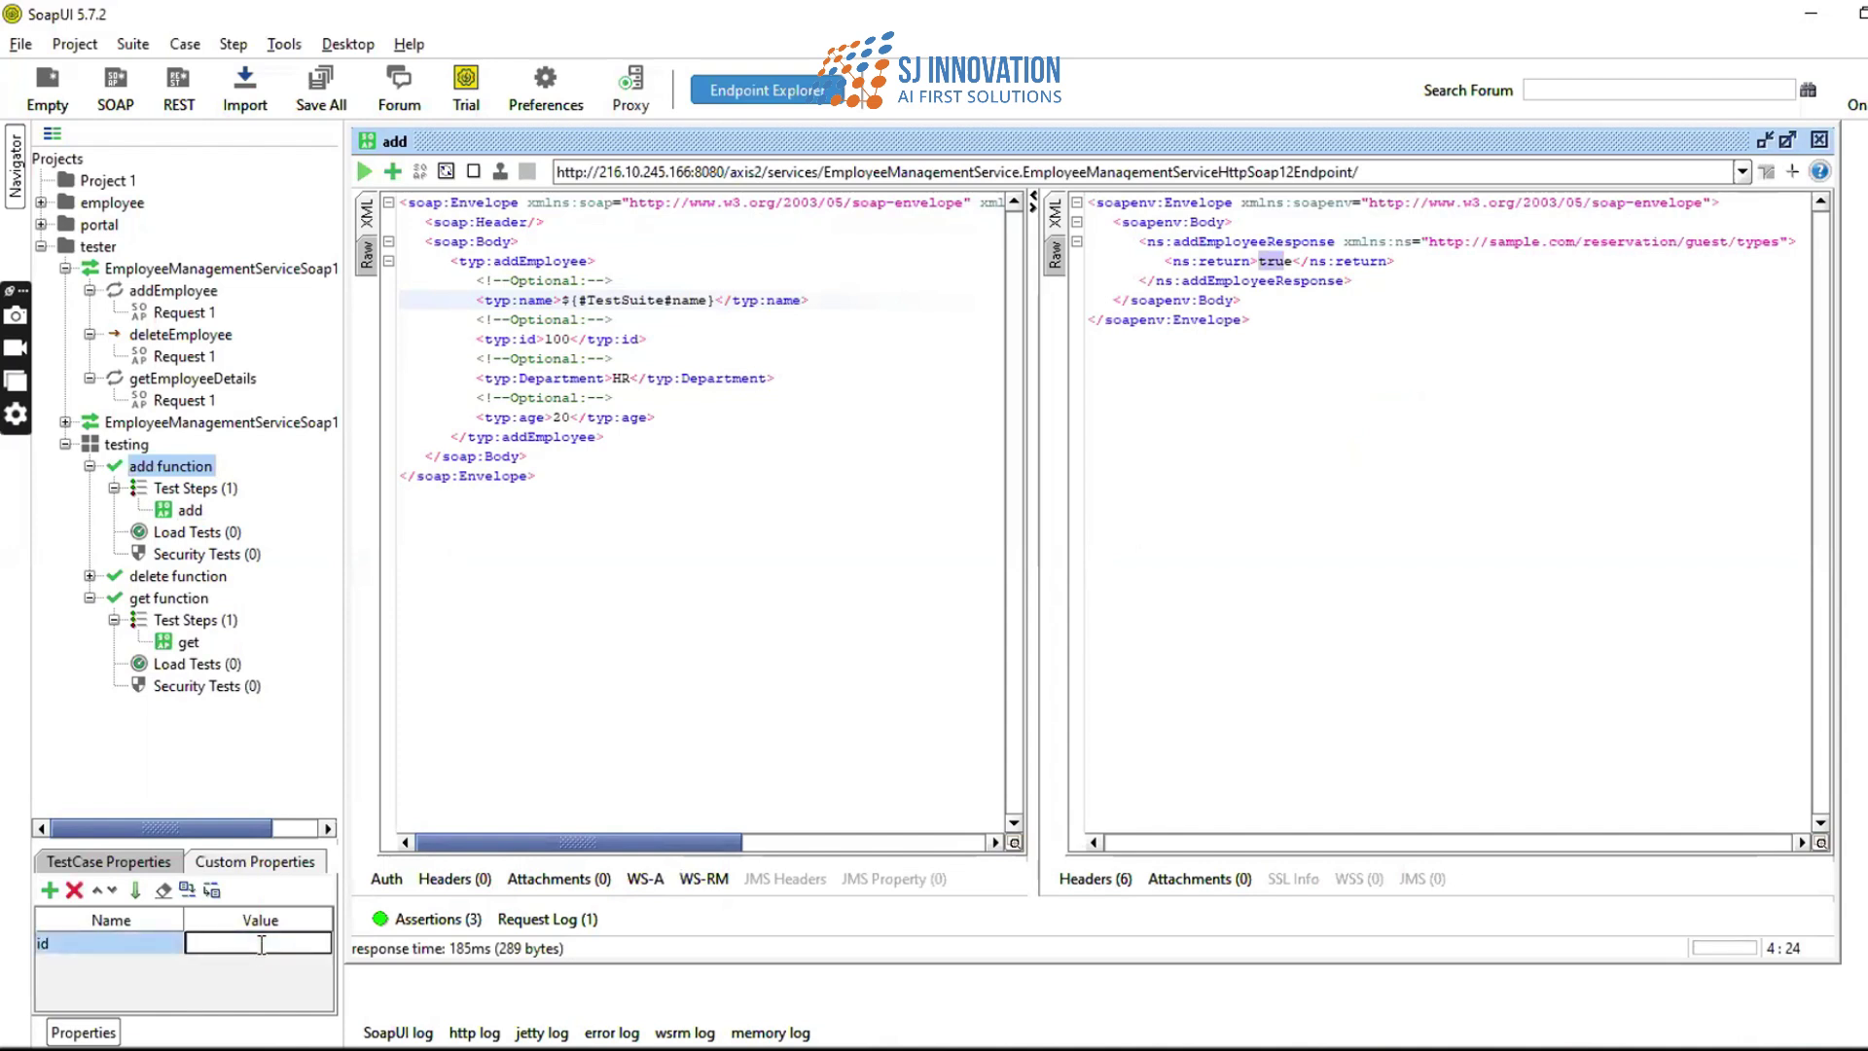
type("8000")
key("BackSpace")
left_click(657, 547)
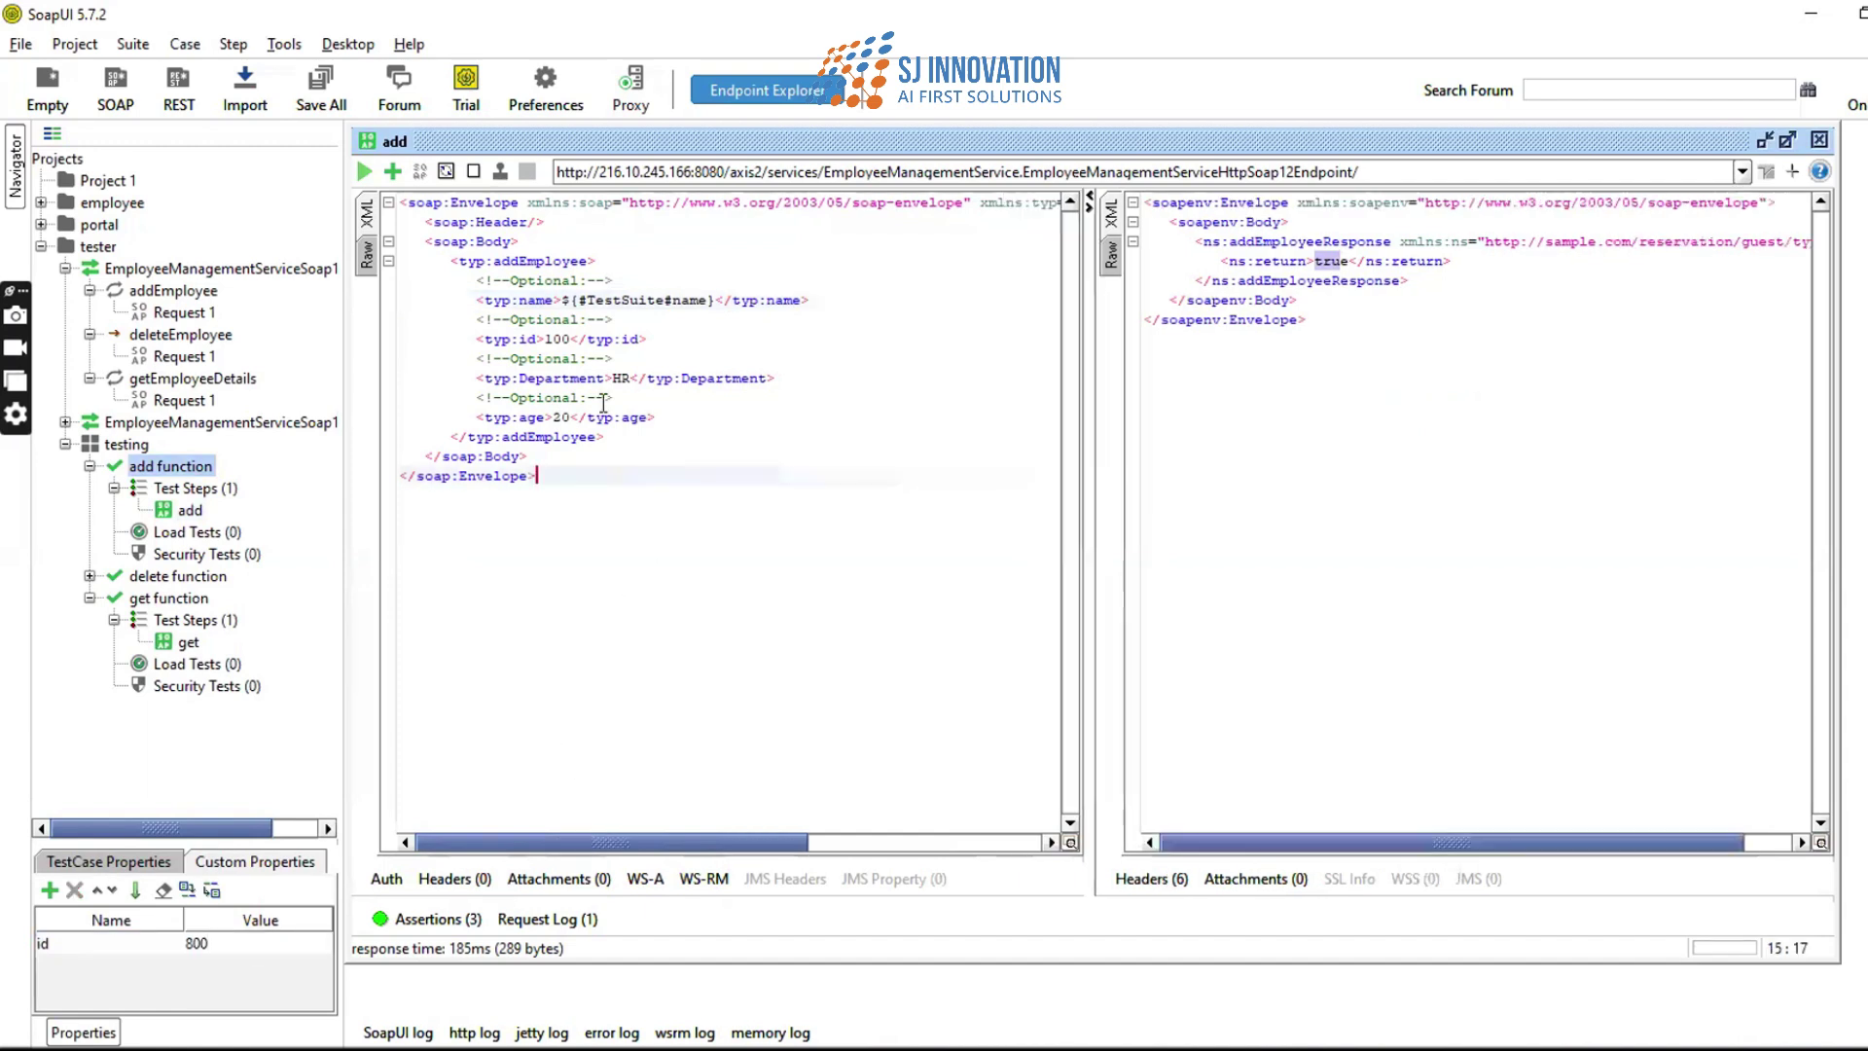
- Replace the employee id in the add request with the test case property ${#TestCase#id} and save
double_click(549, 340)
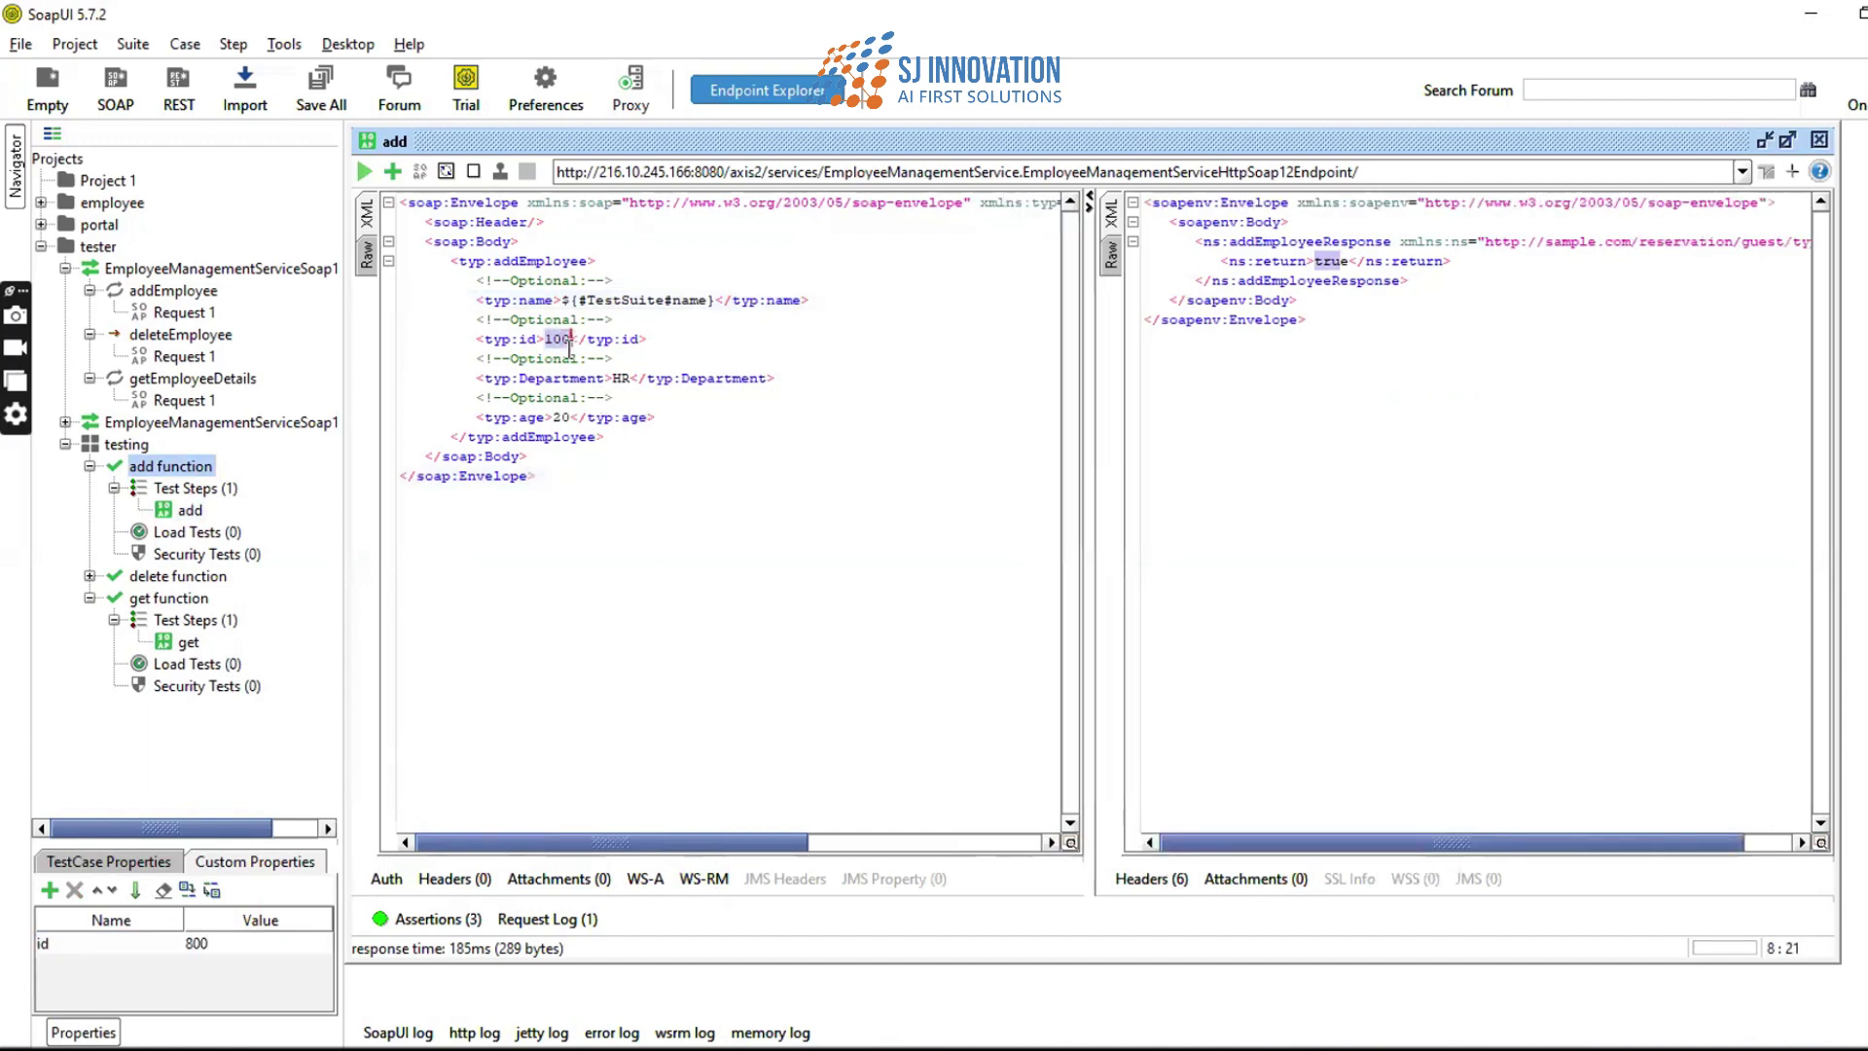
key("BackSpace")
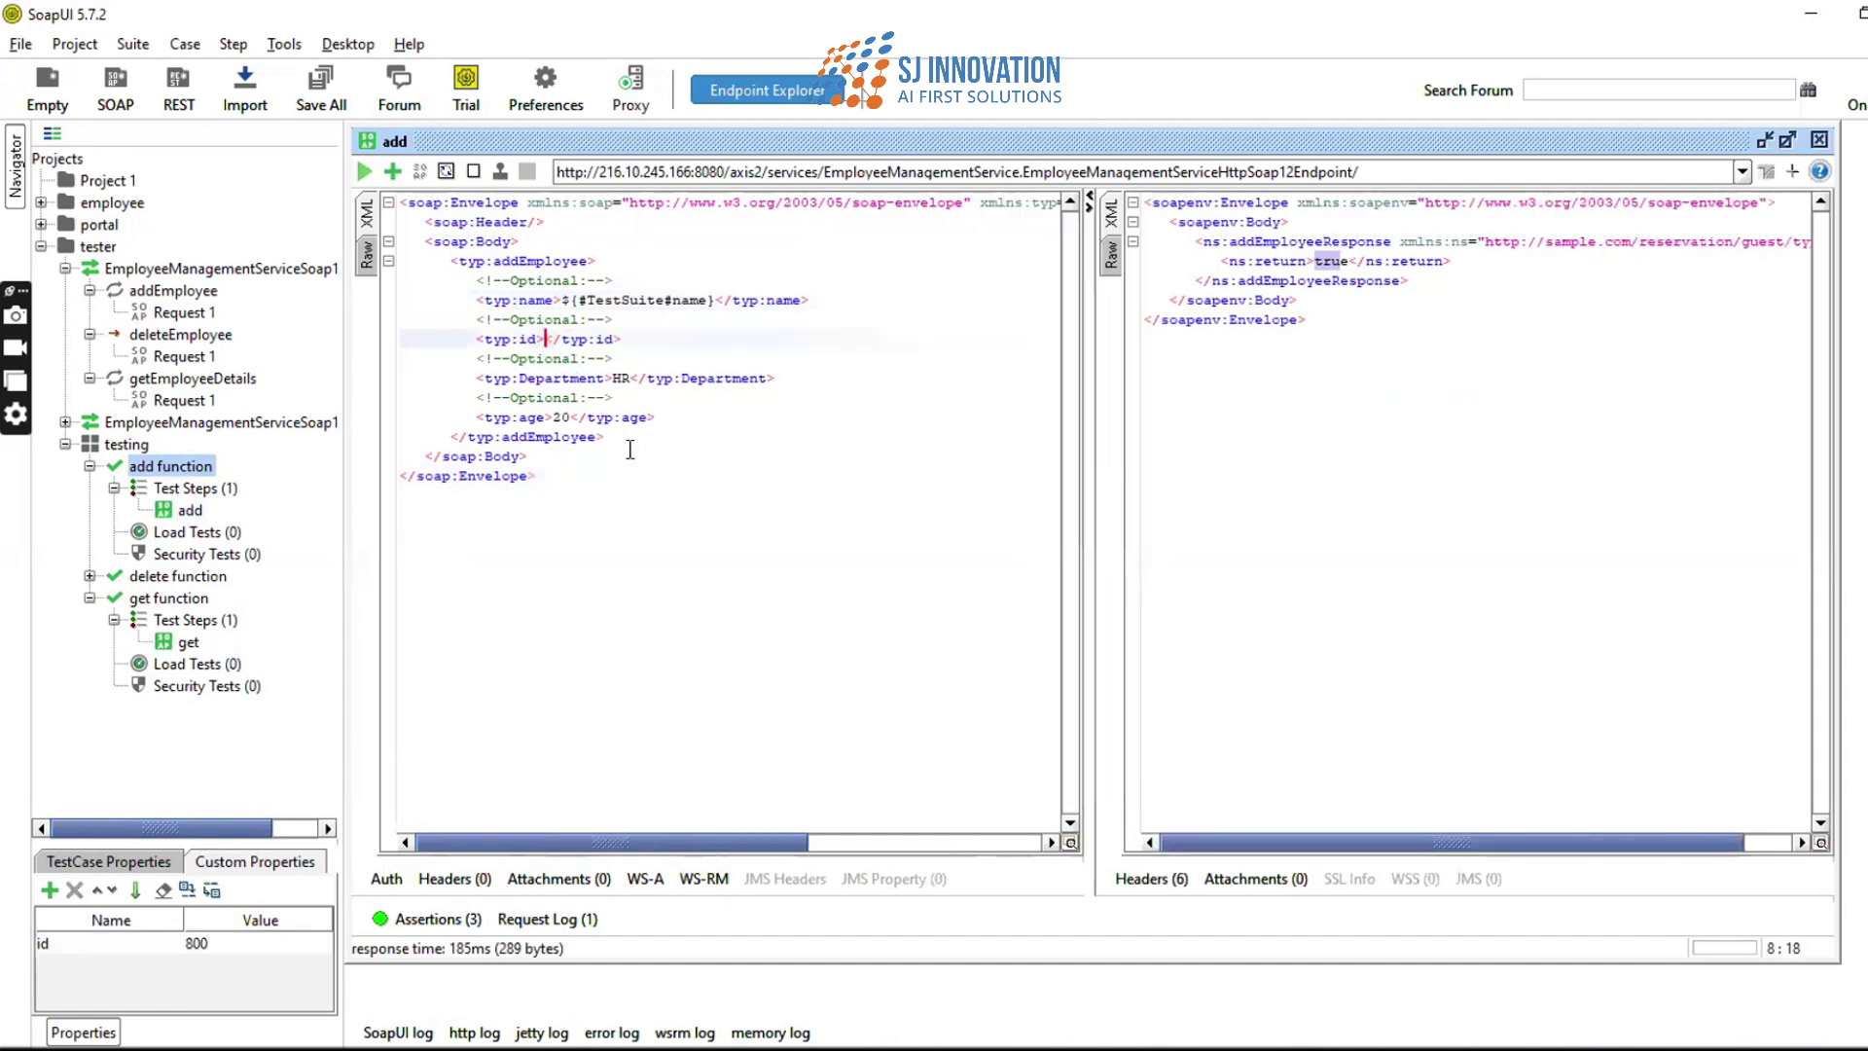
right_click(545, 342)
mouse_move(642, 958)
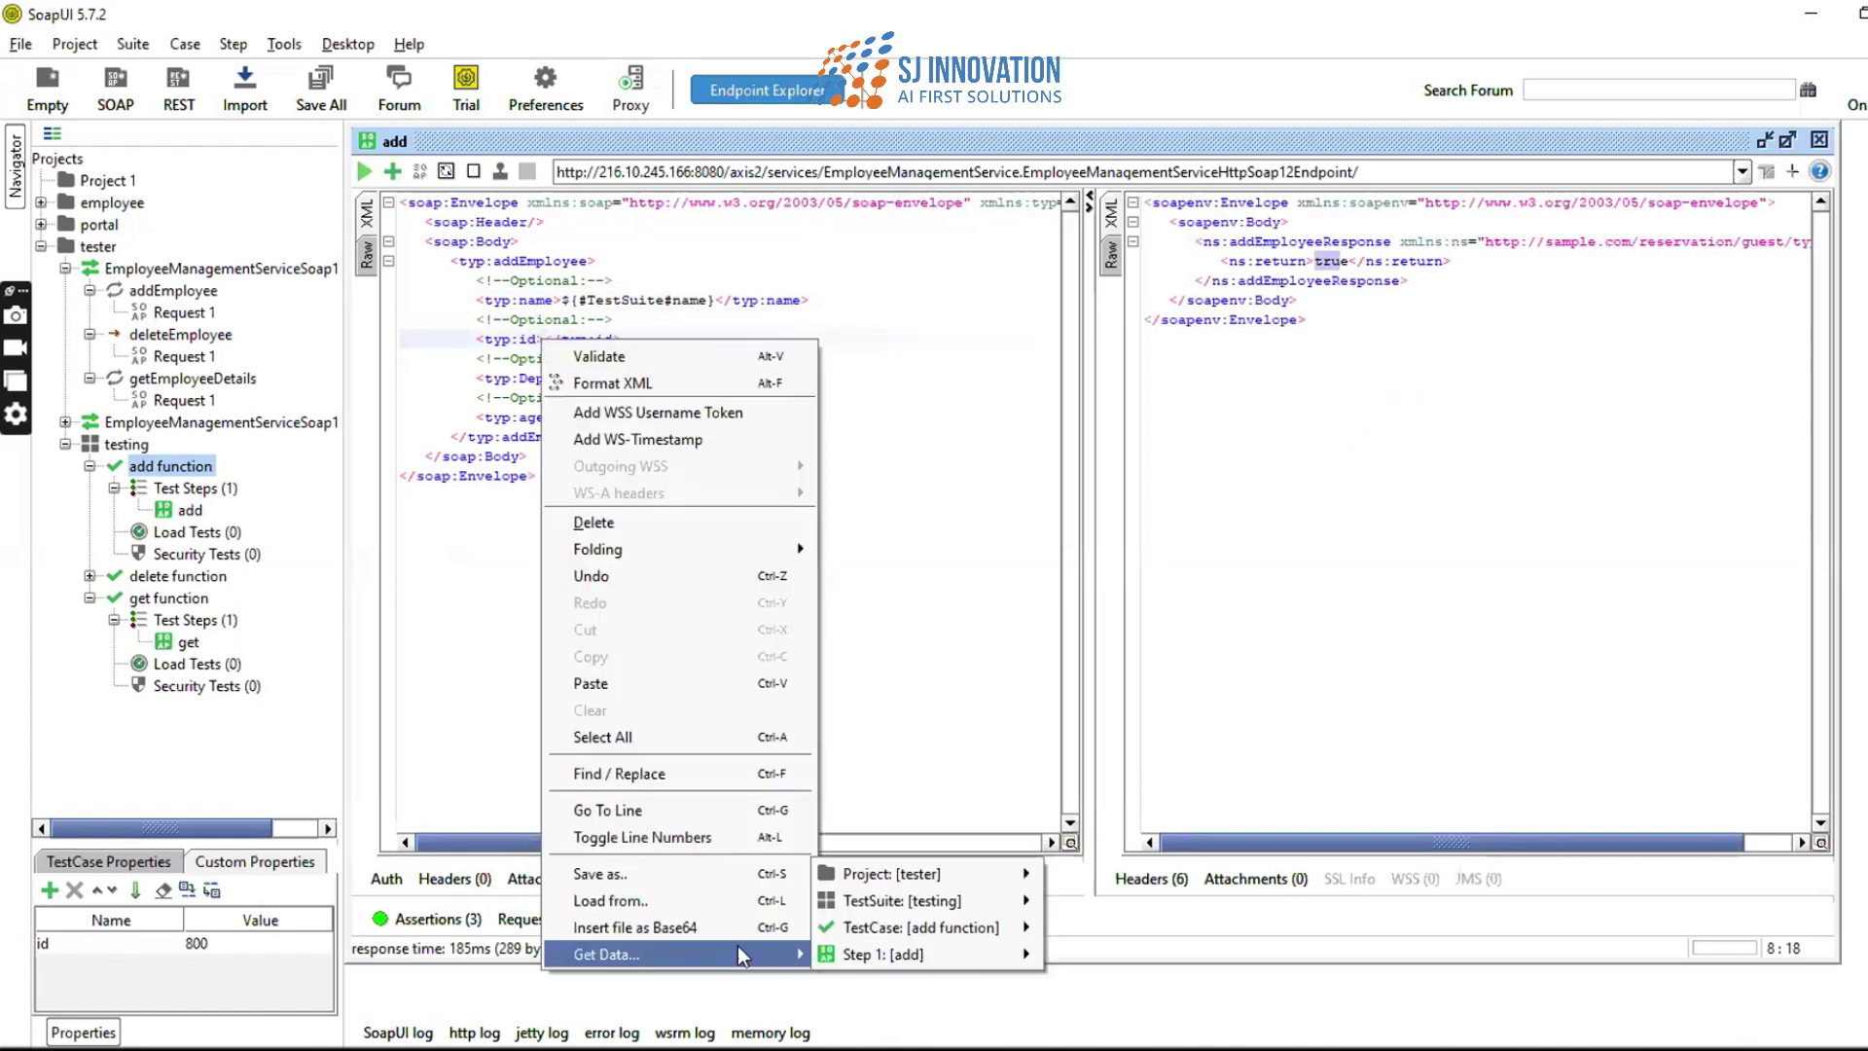
mouse_move(841, 937)
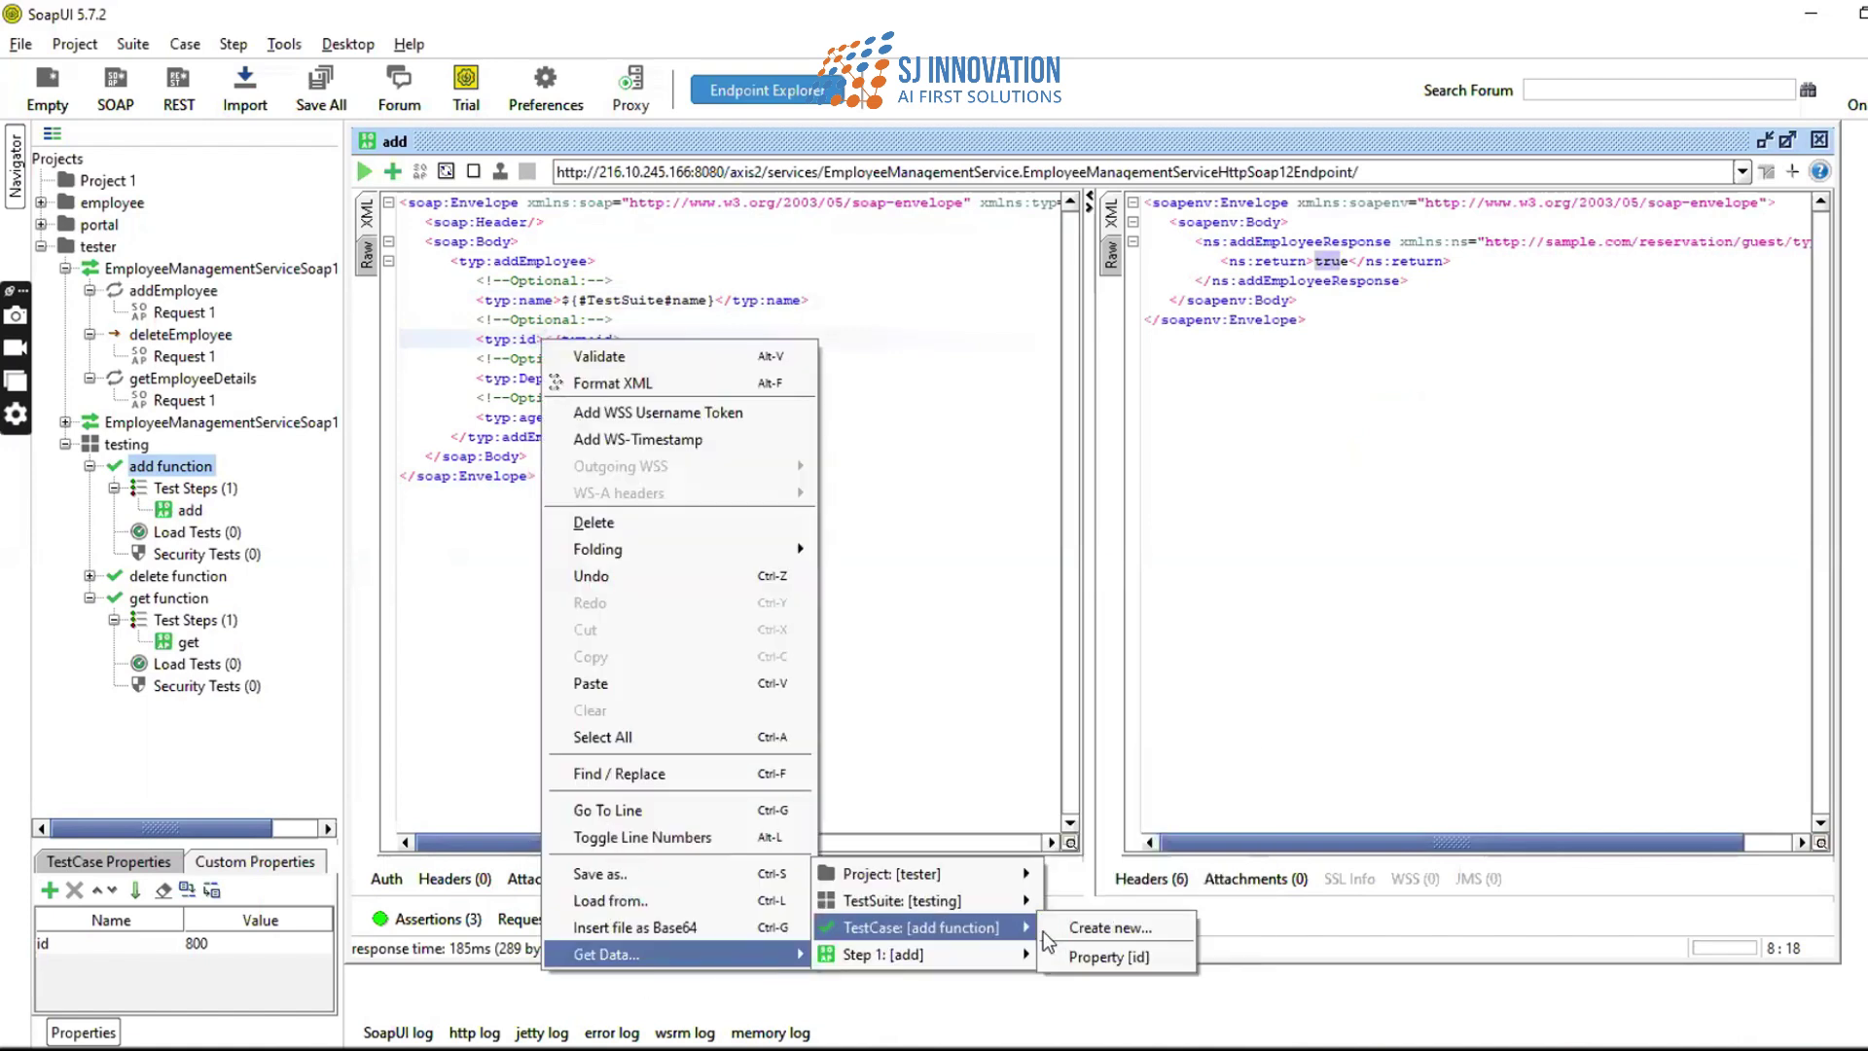
left_click(1094, 956)
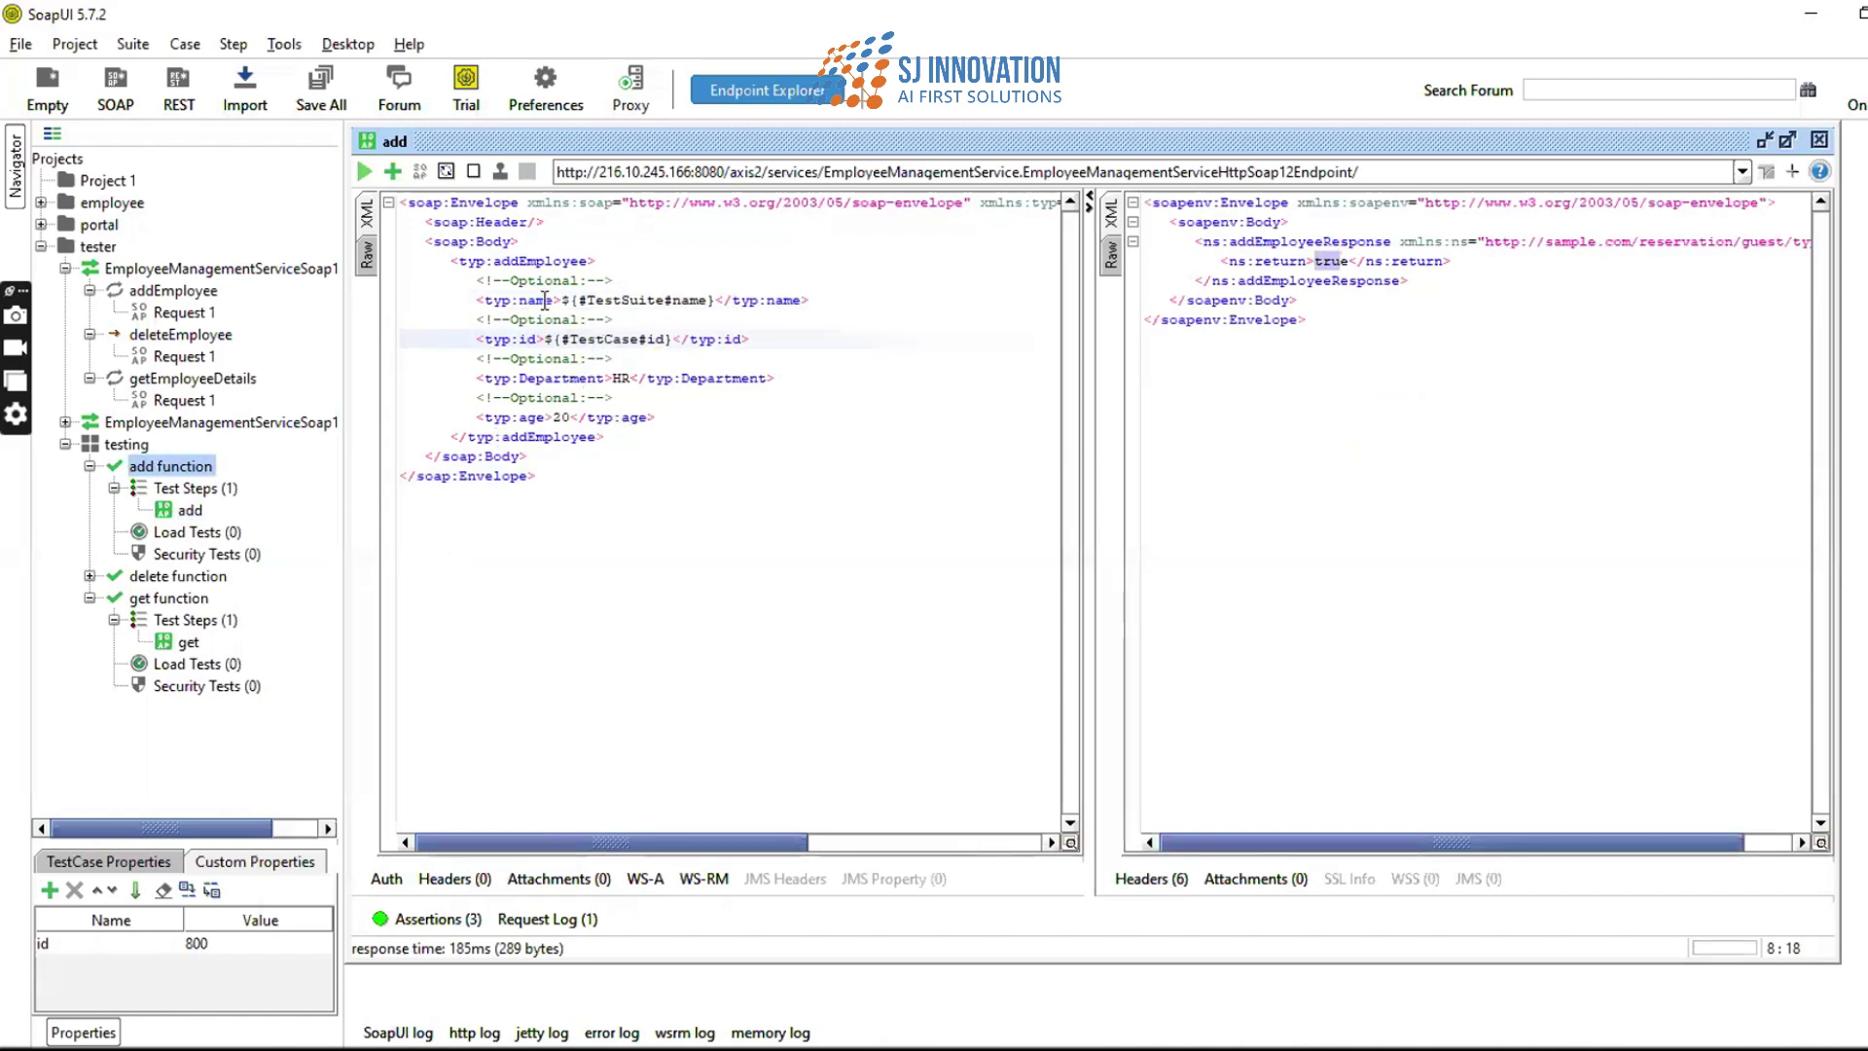
key("ctrl+s")
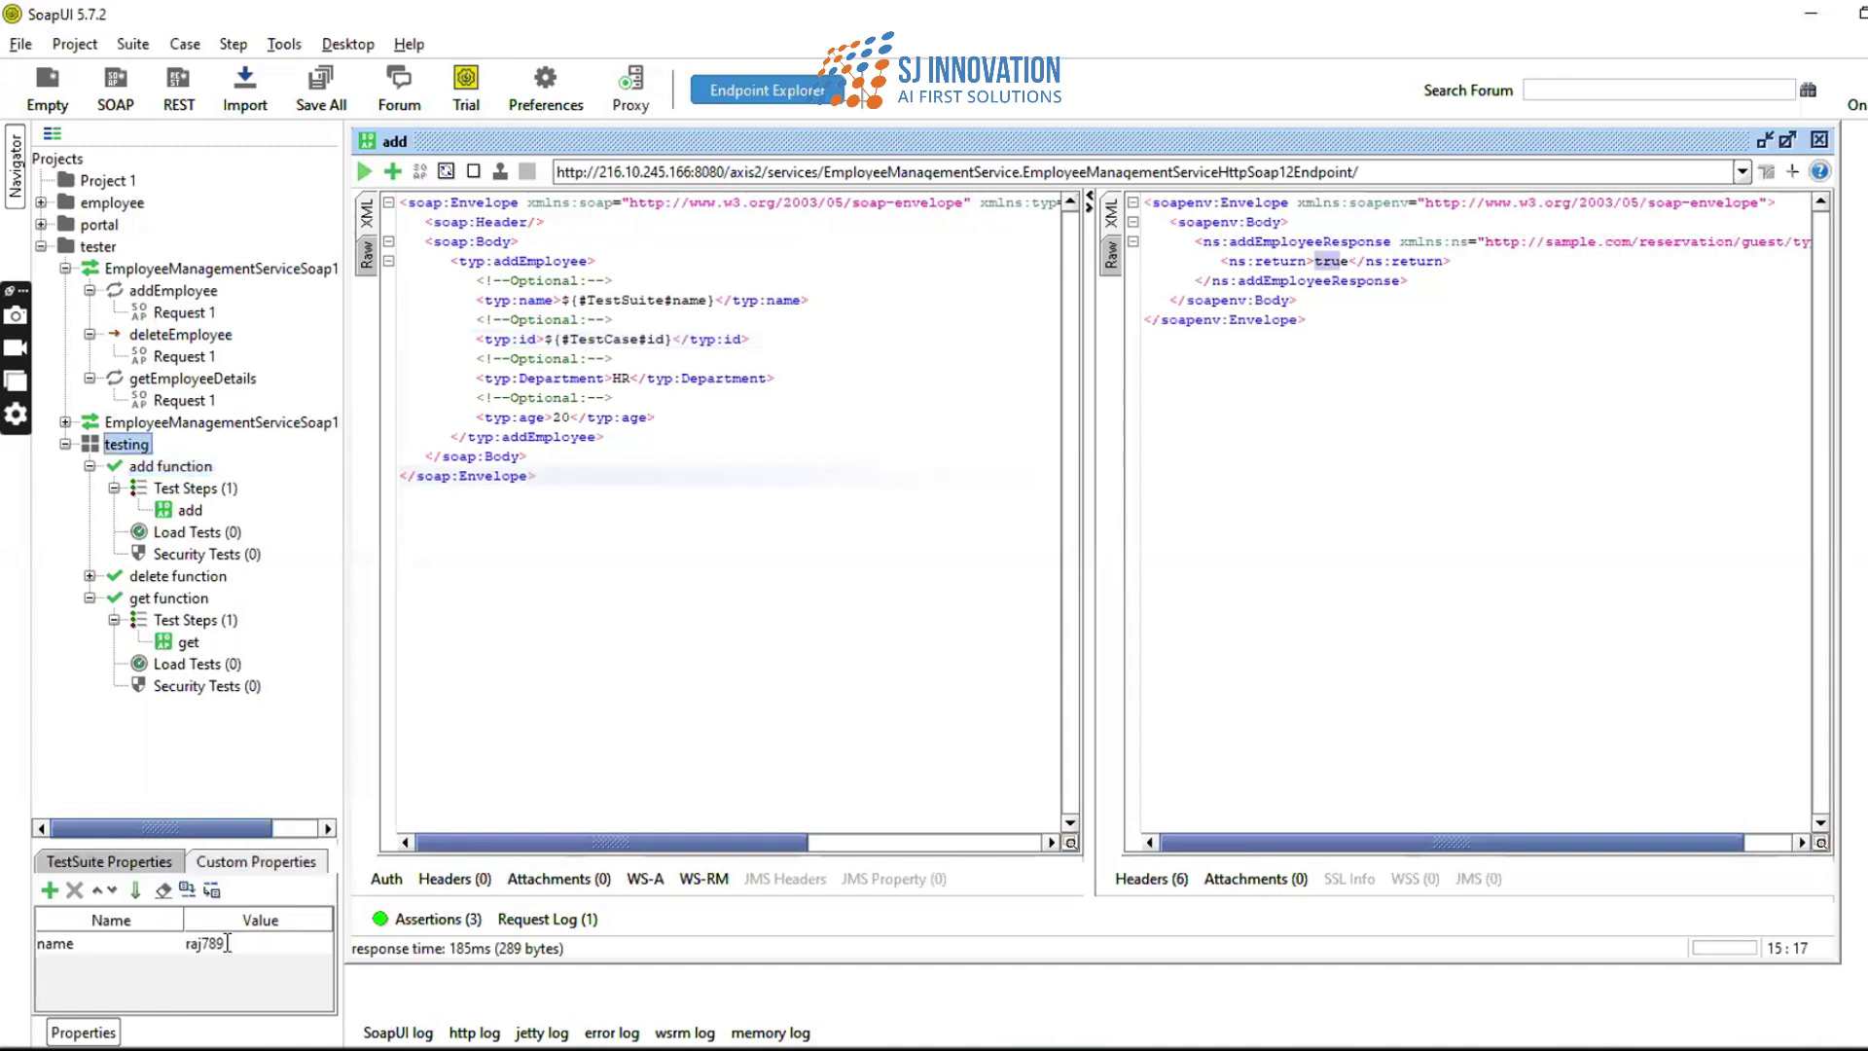
- Change the number at the end of the testing suite's name property to 900 and run the add request
double_click(226, 942)
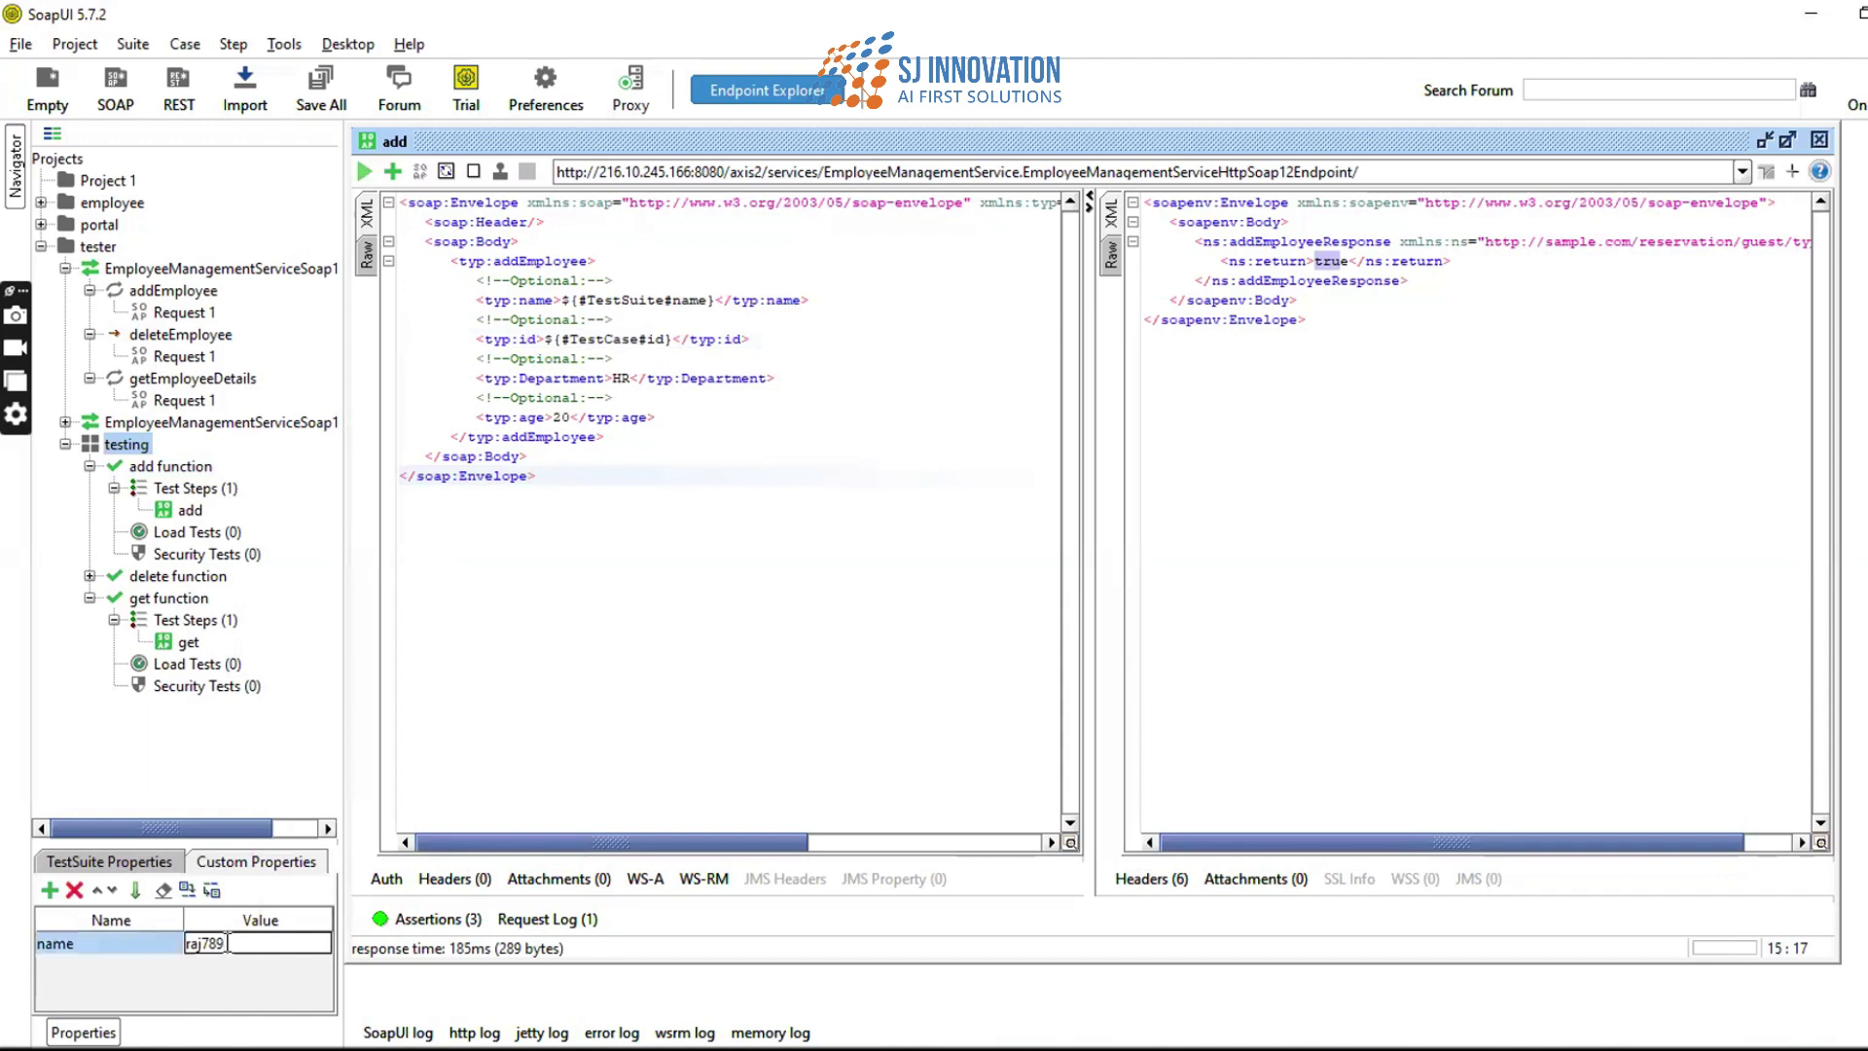
key("BackSpace")
key("BackSpace")
type("900")
left_click(624, 623)
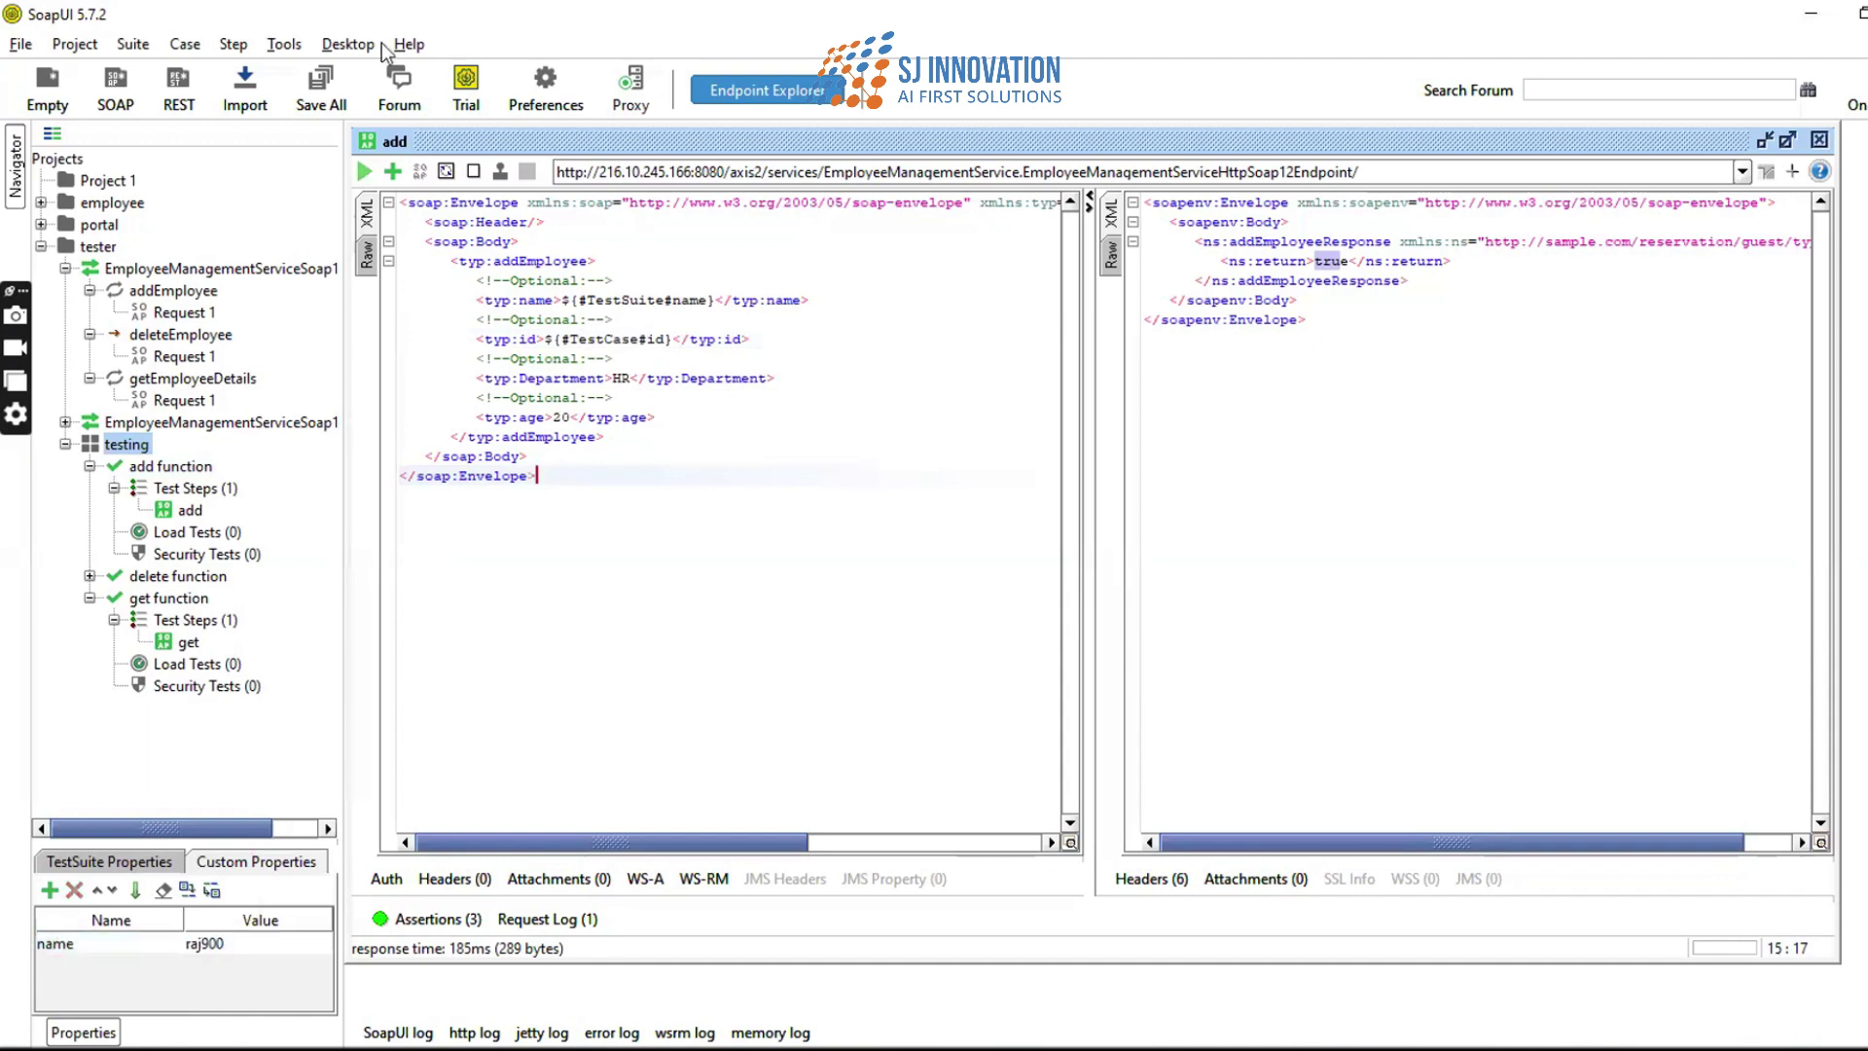
left_click(365, 171)
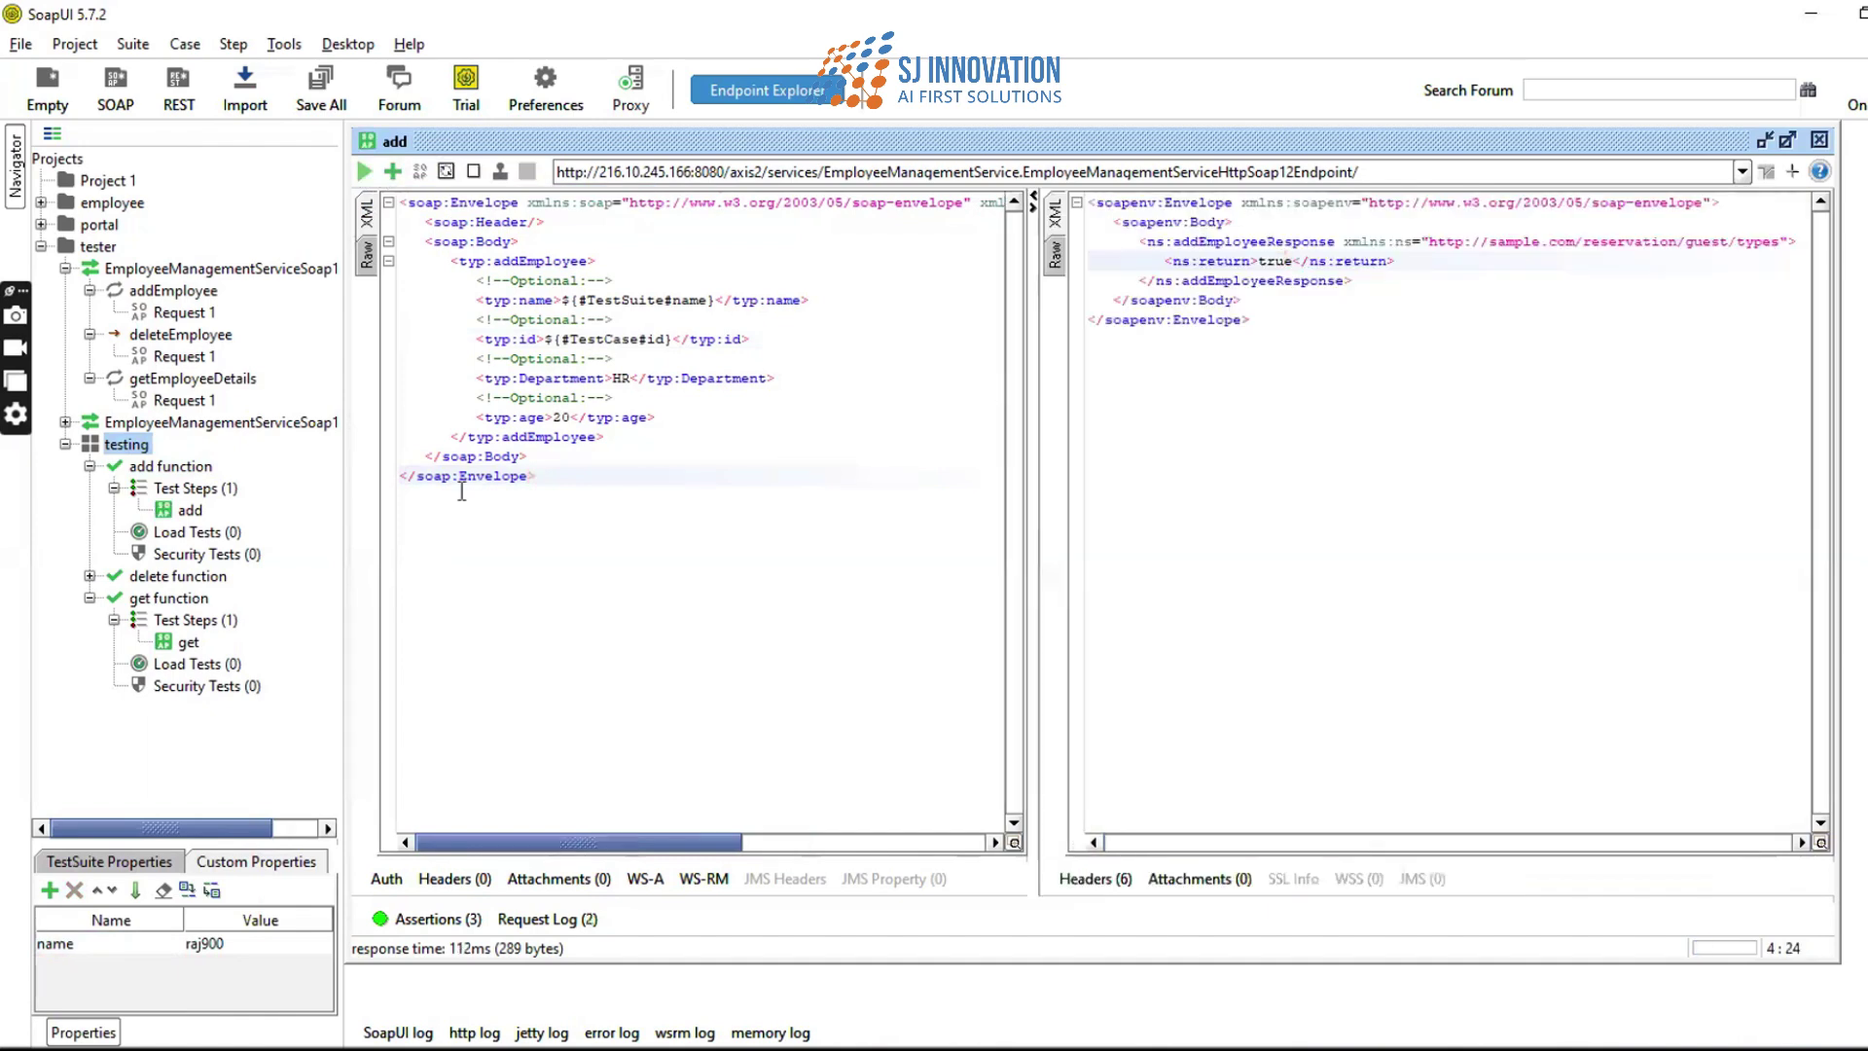
- Open the get step and run its request to check the returned employee id and name
left_click(175, 645)
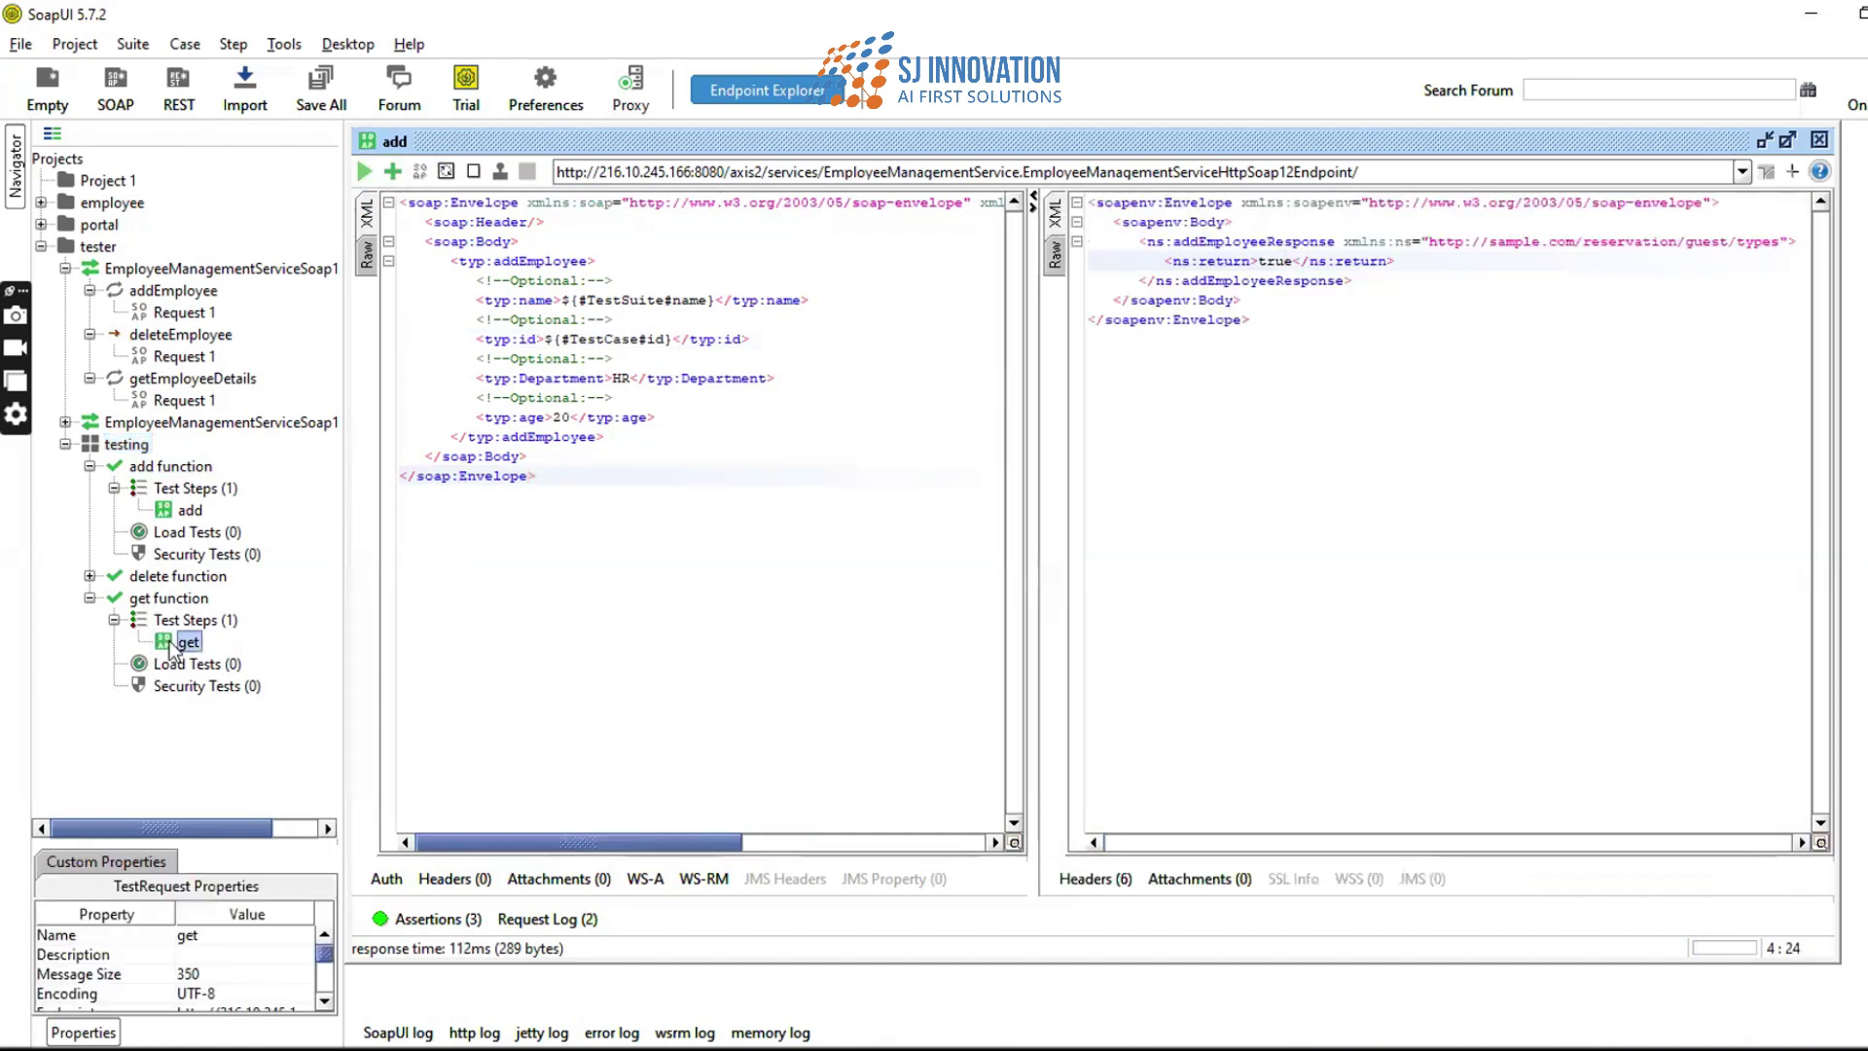
double_click(175, 645)
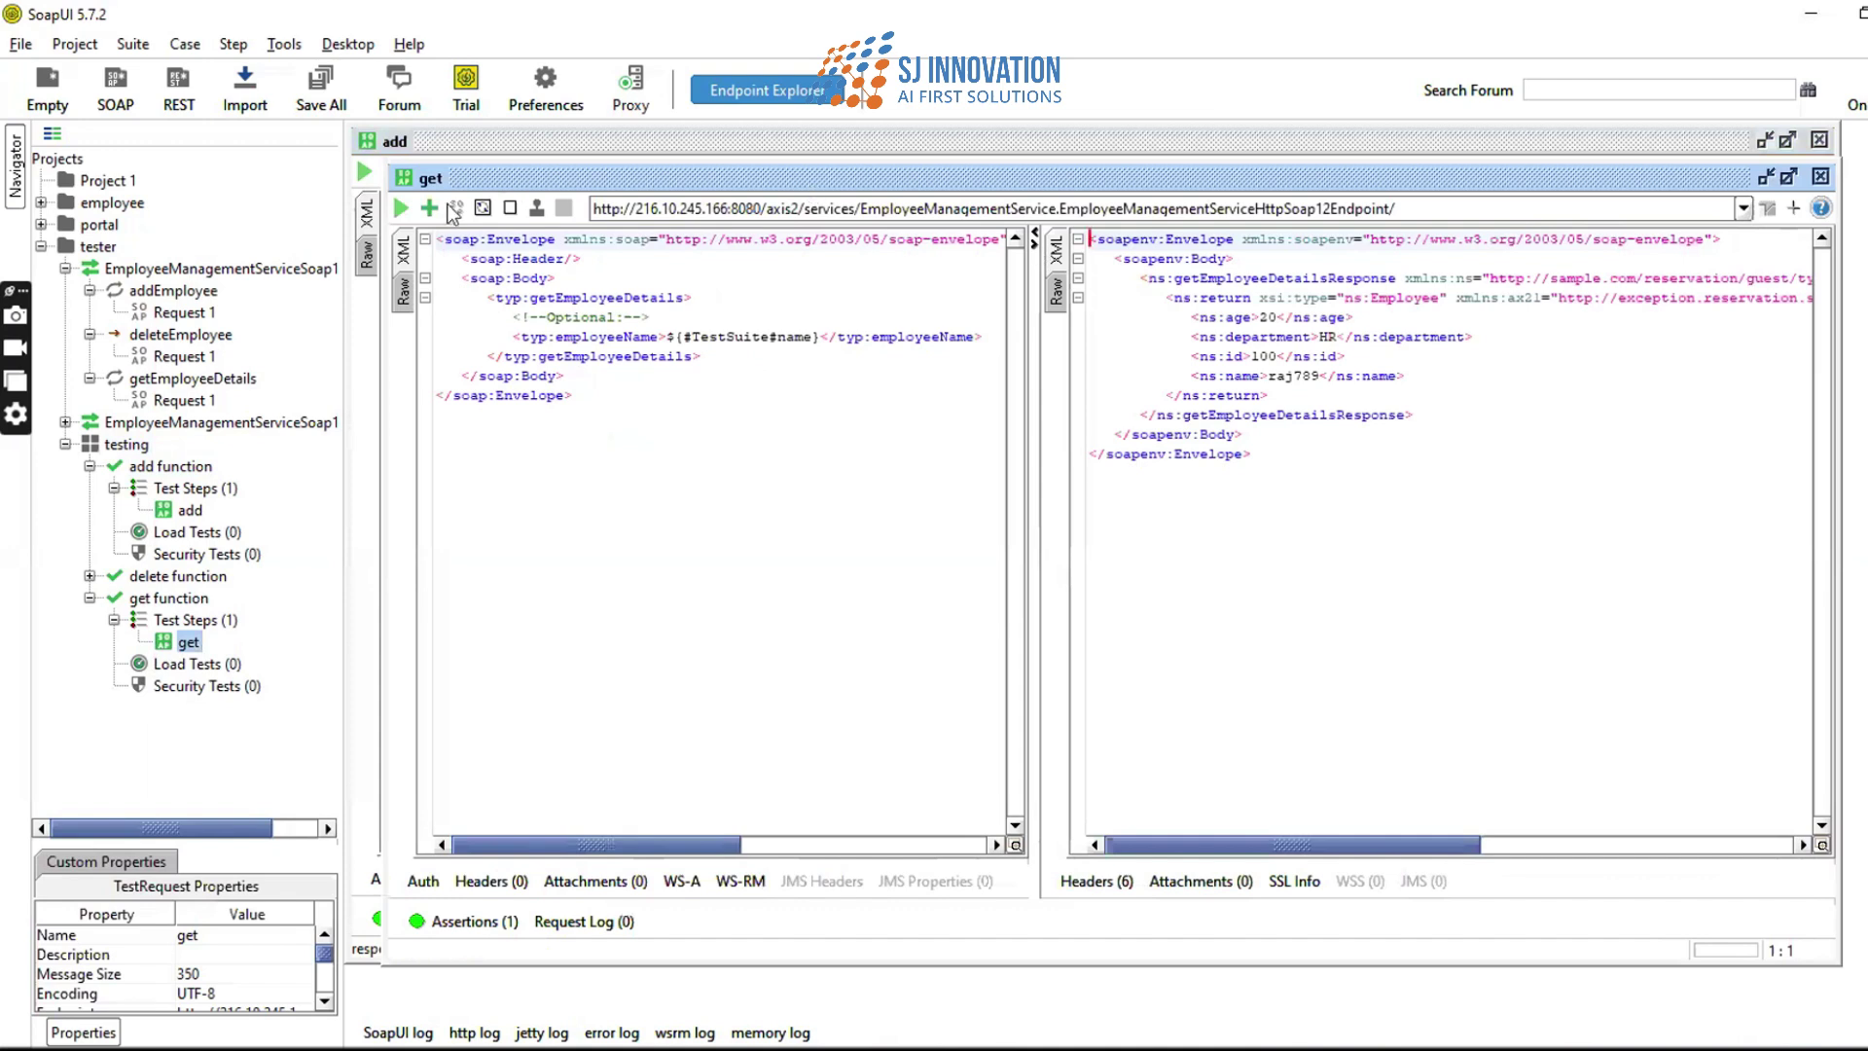
left_click(400, 207)
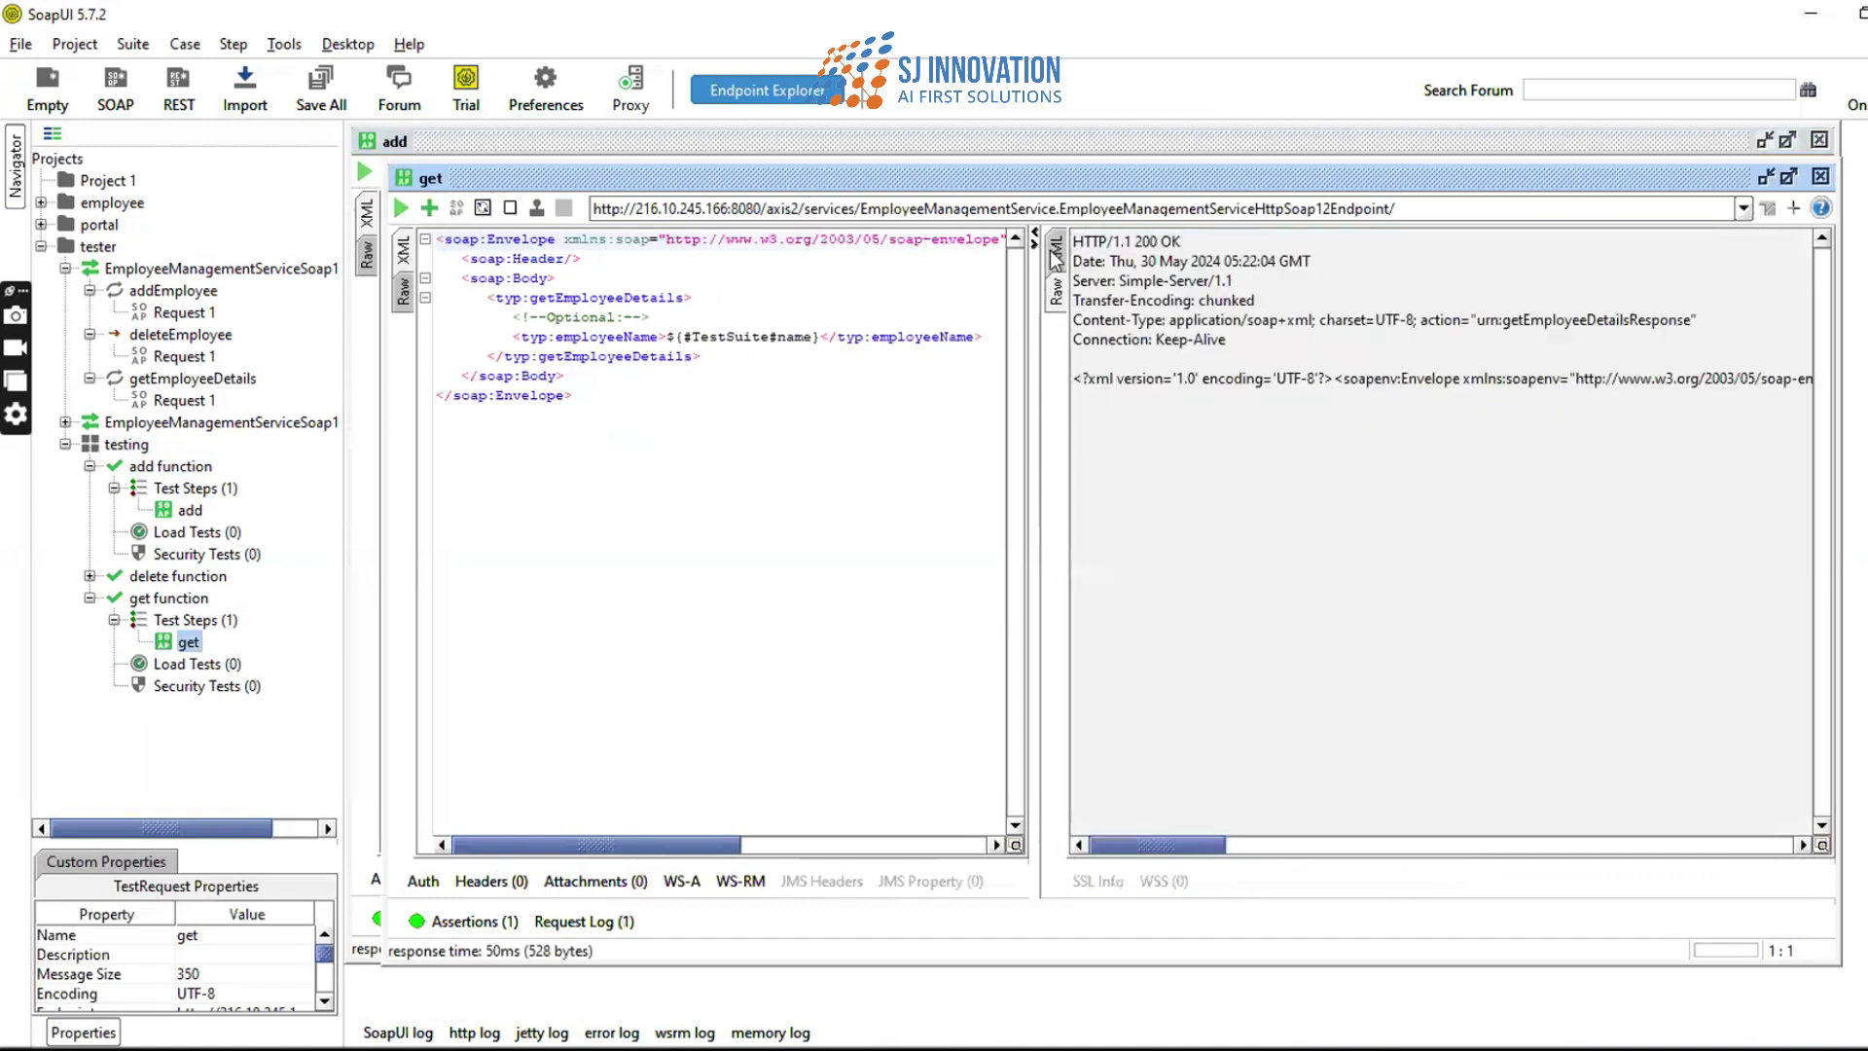
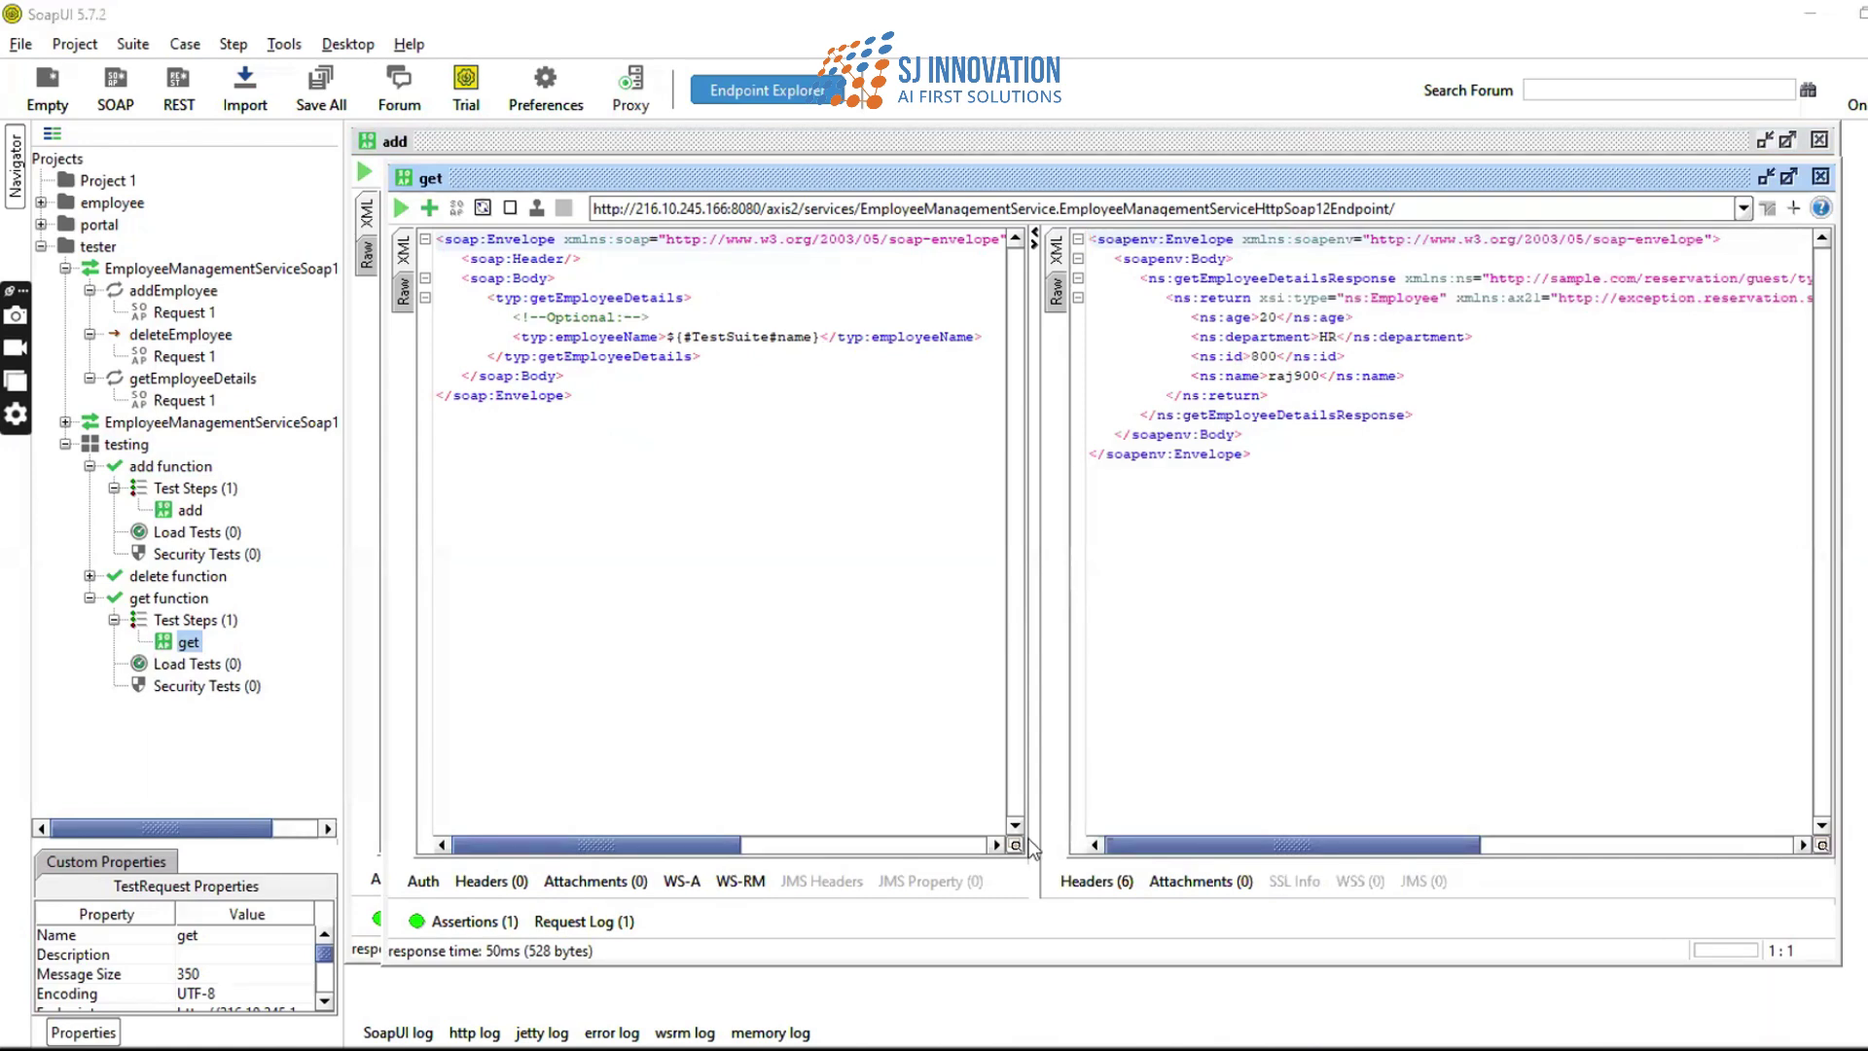
key("alt+Tab")
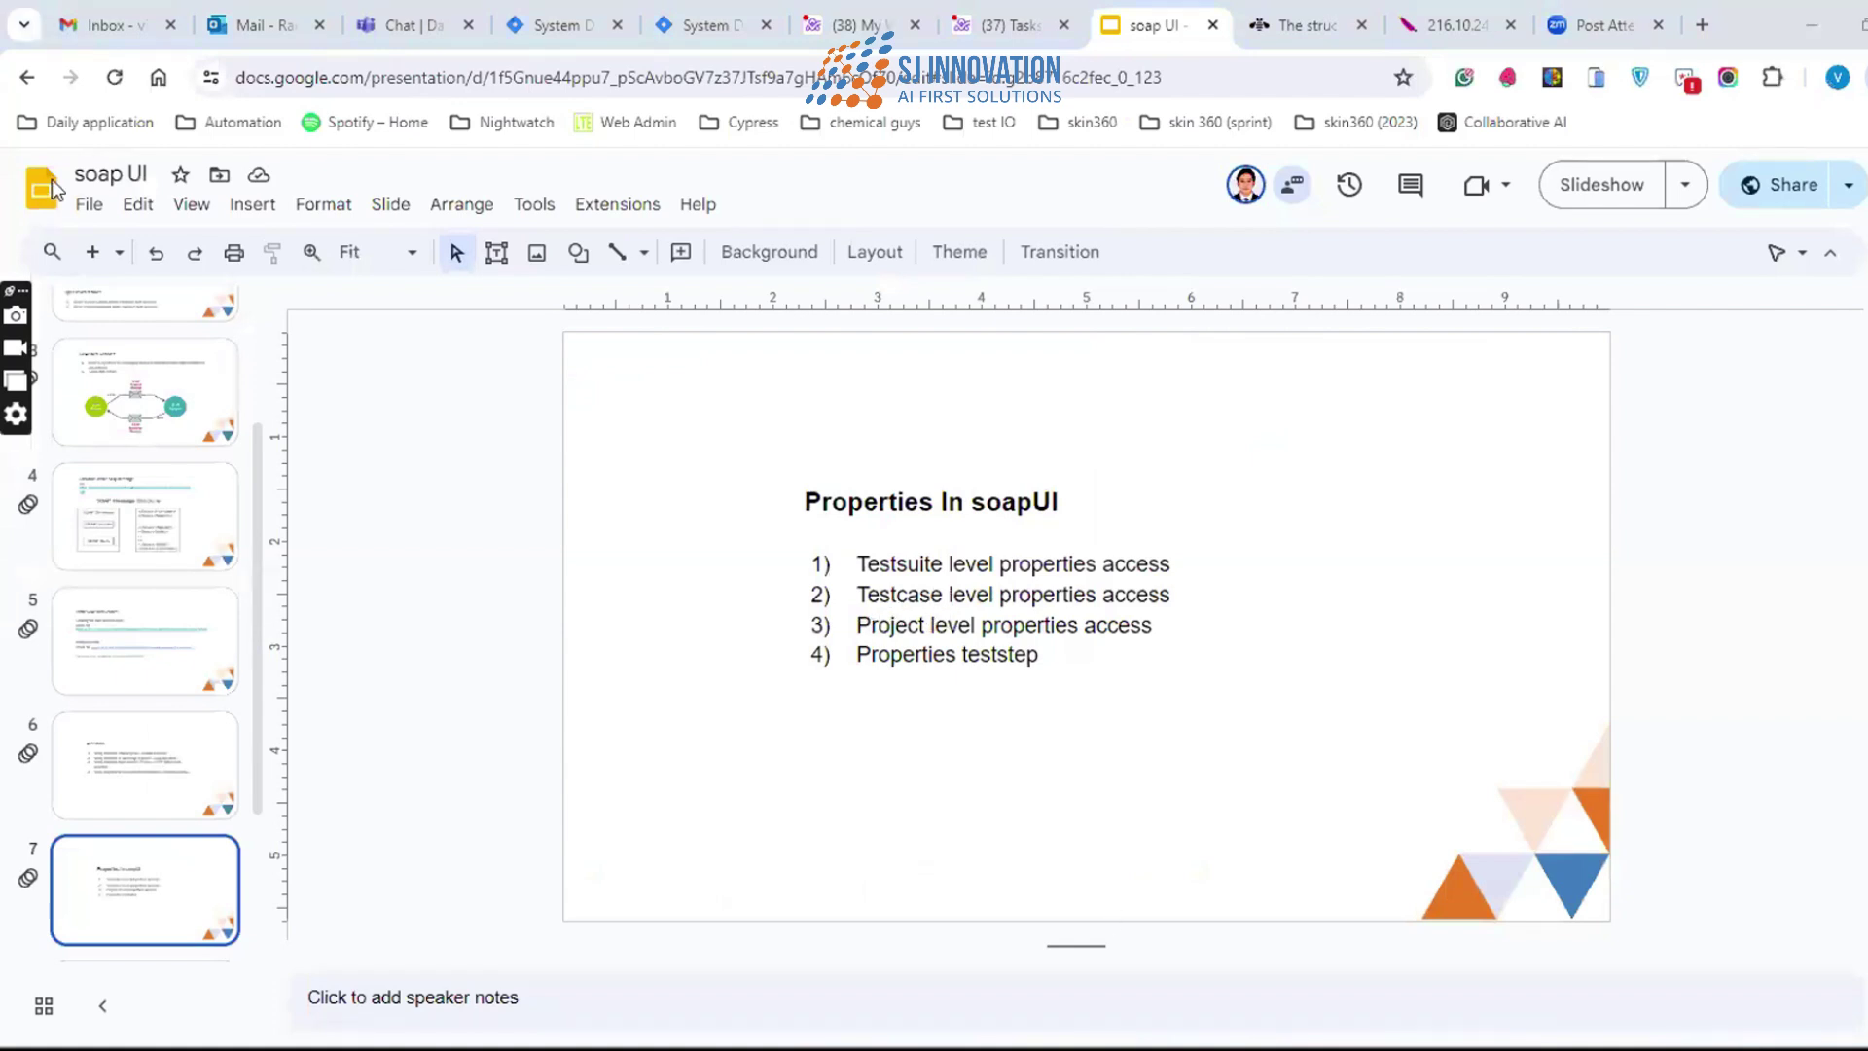
key("alt+Tab")
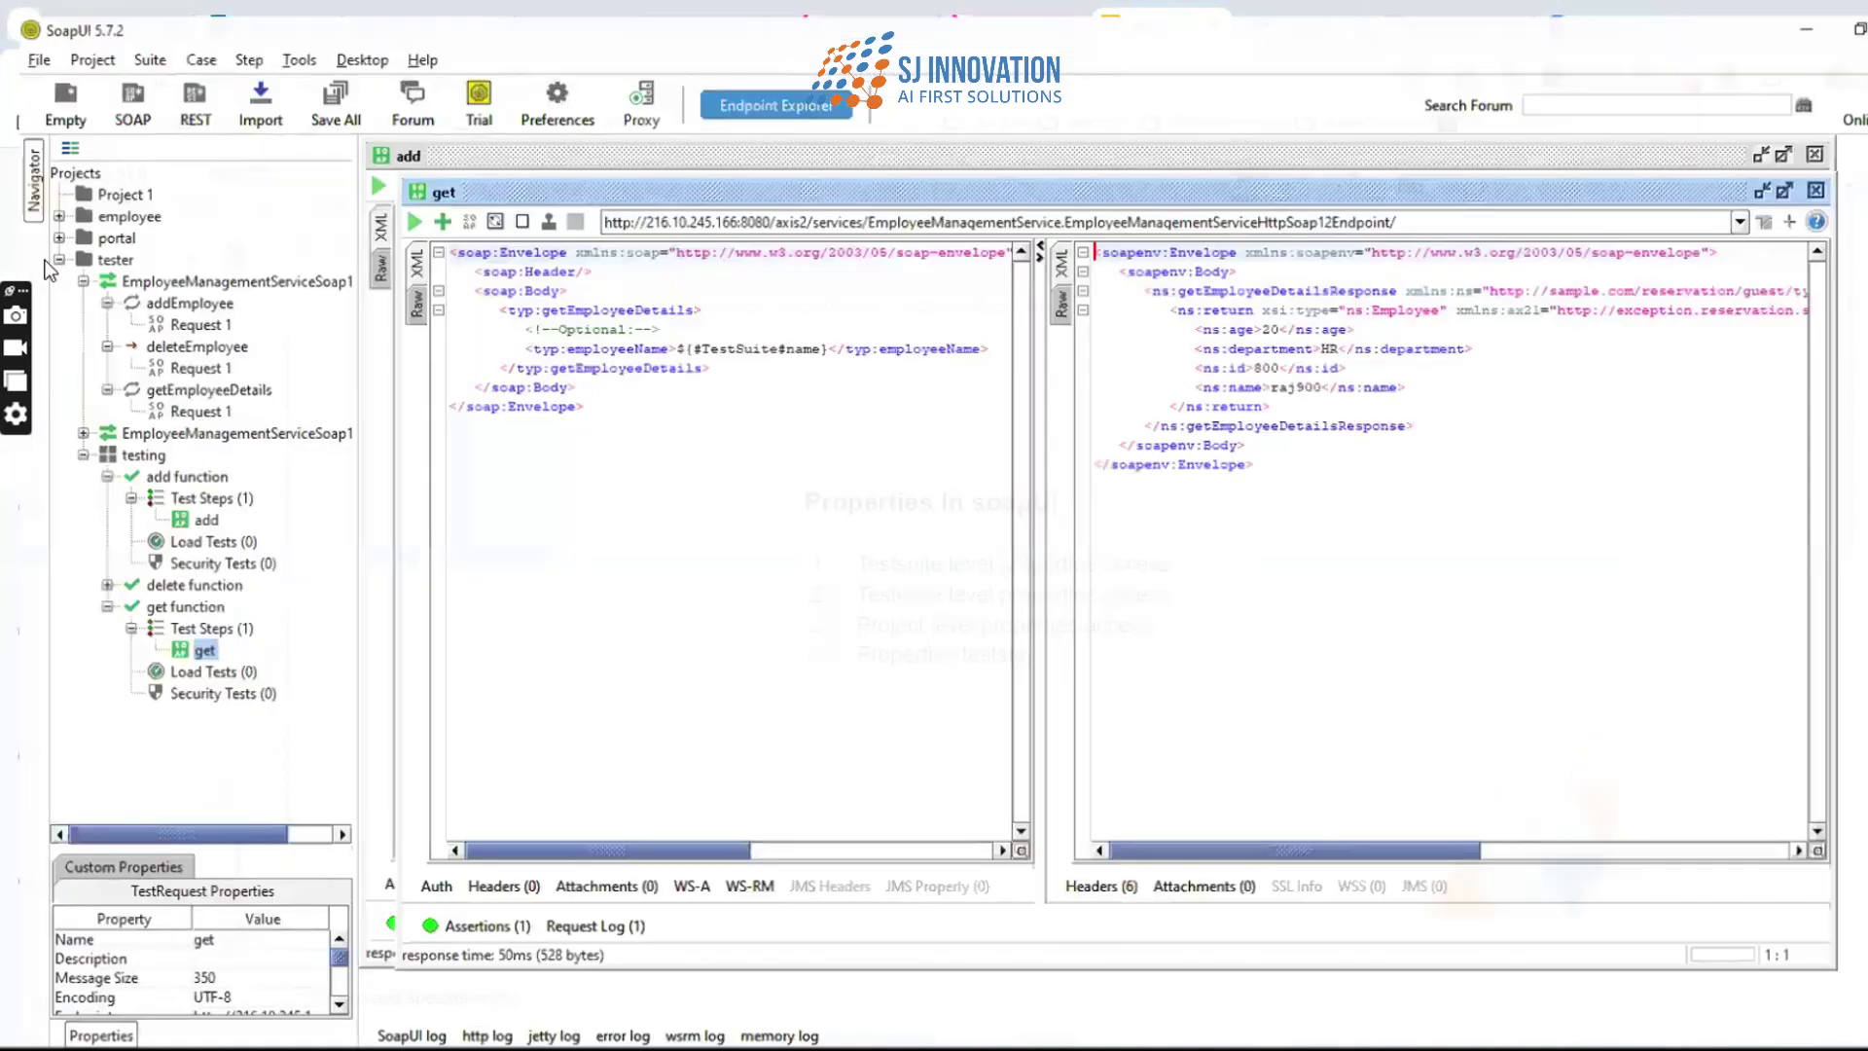
double_click(97, 246)
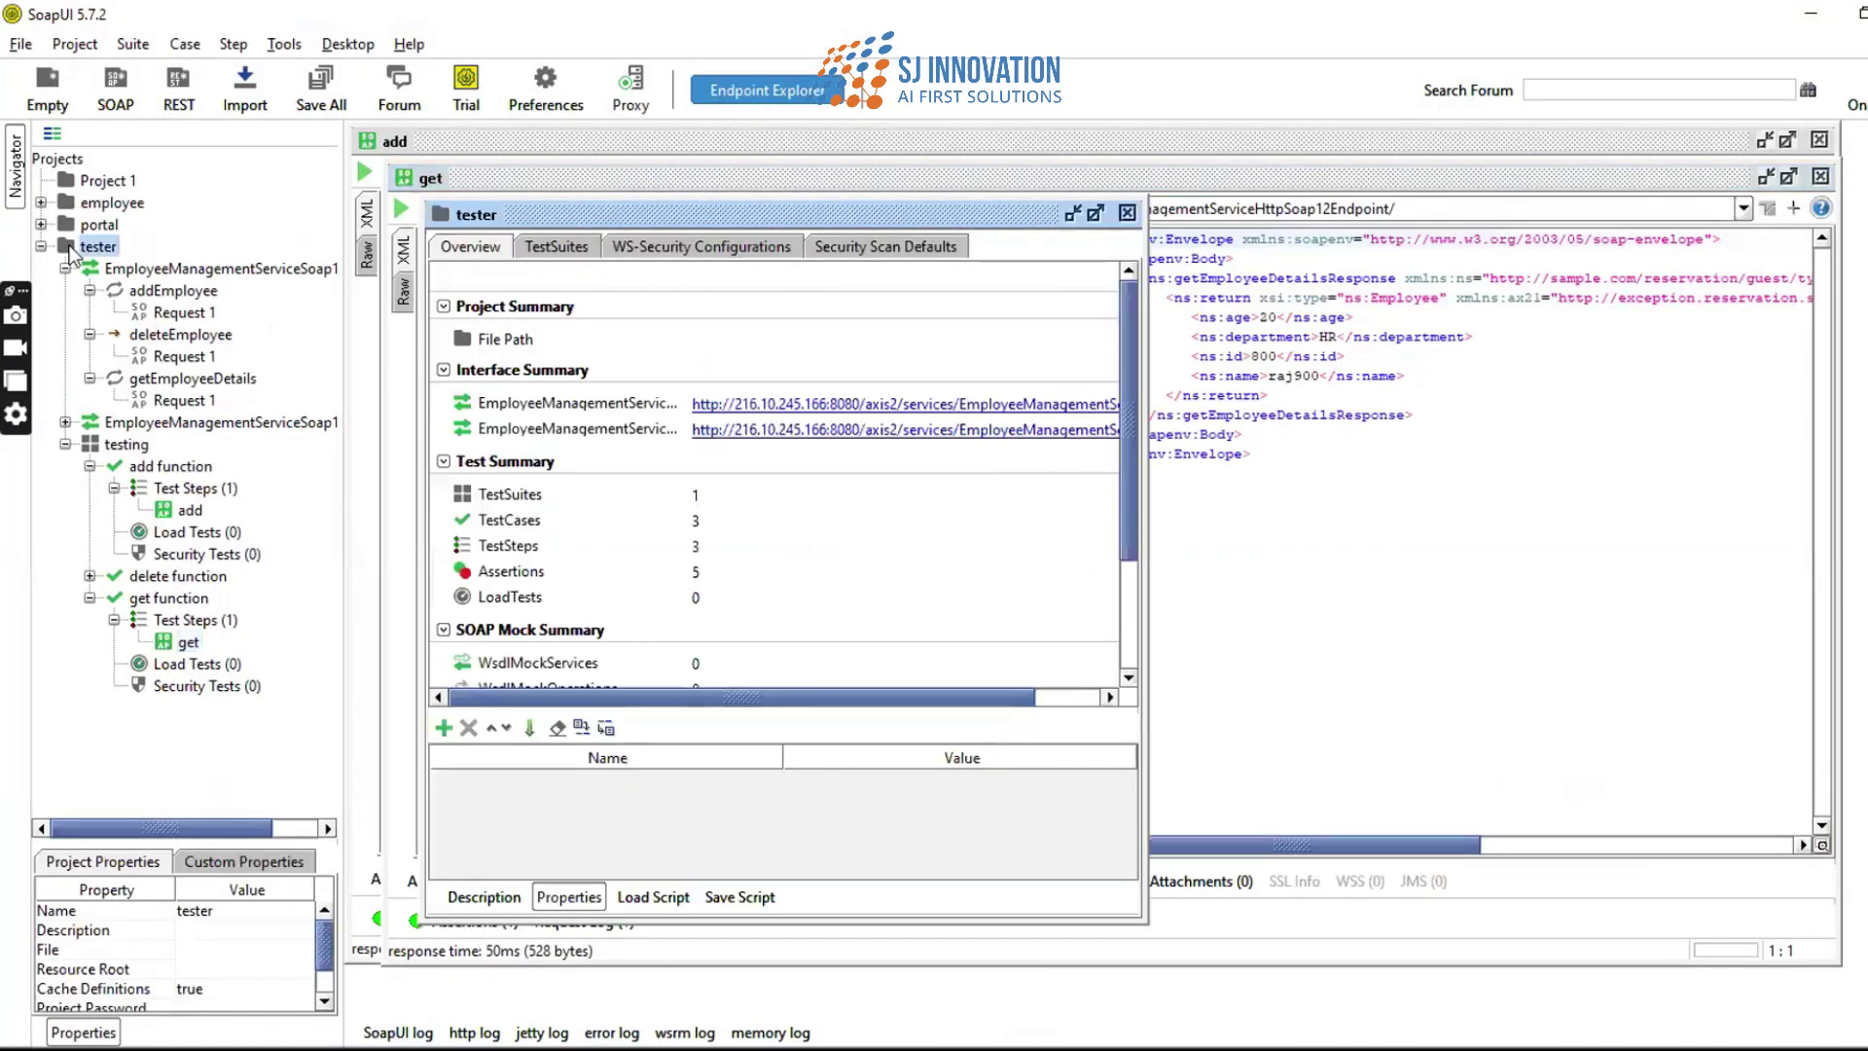
key("Left")
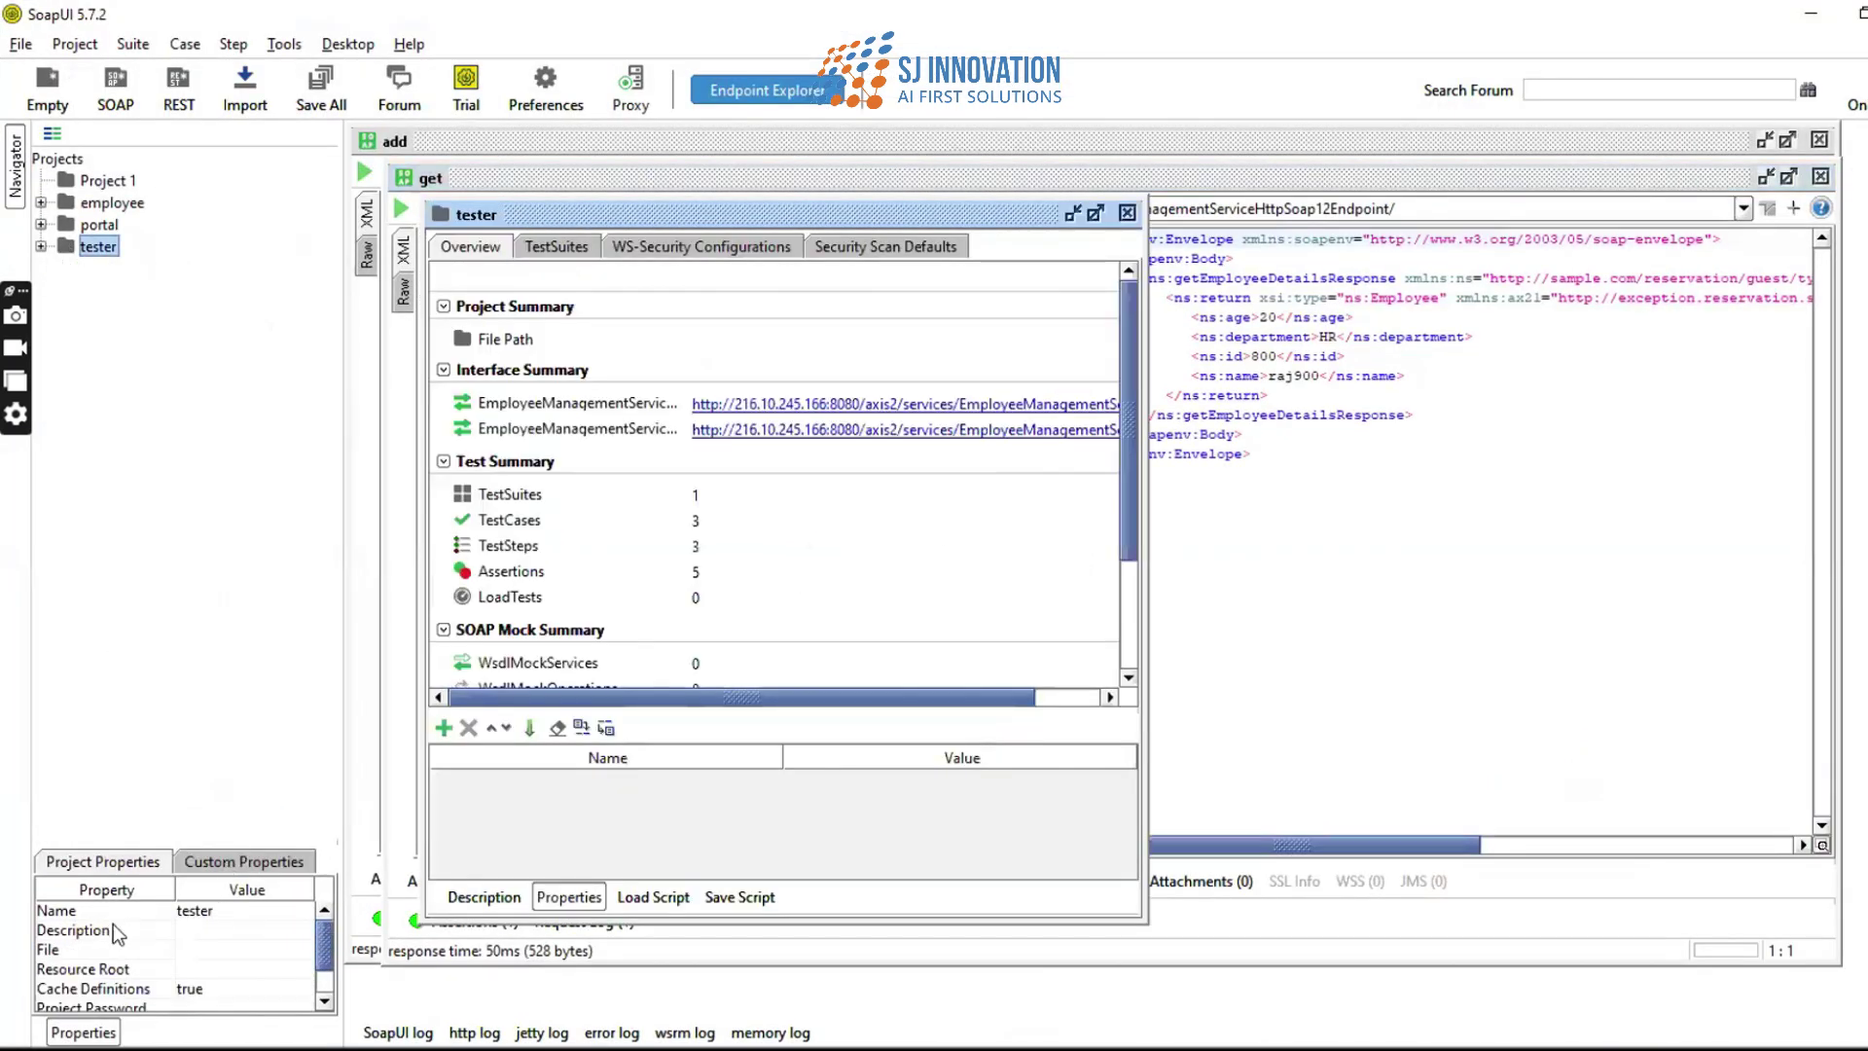
left_click(243, 861)
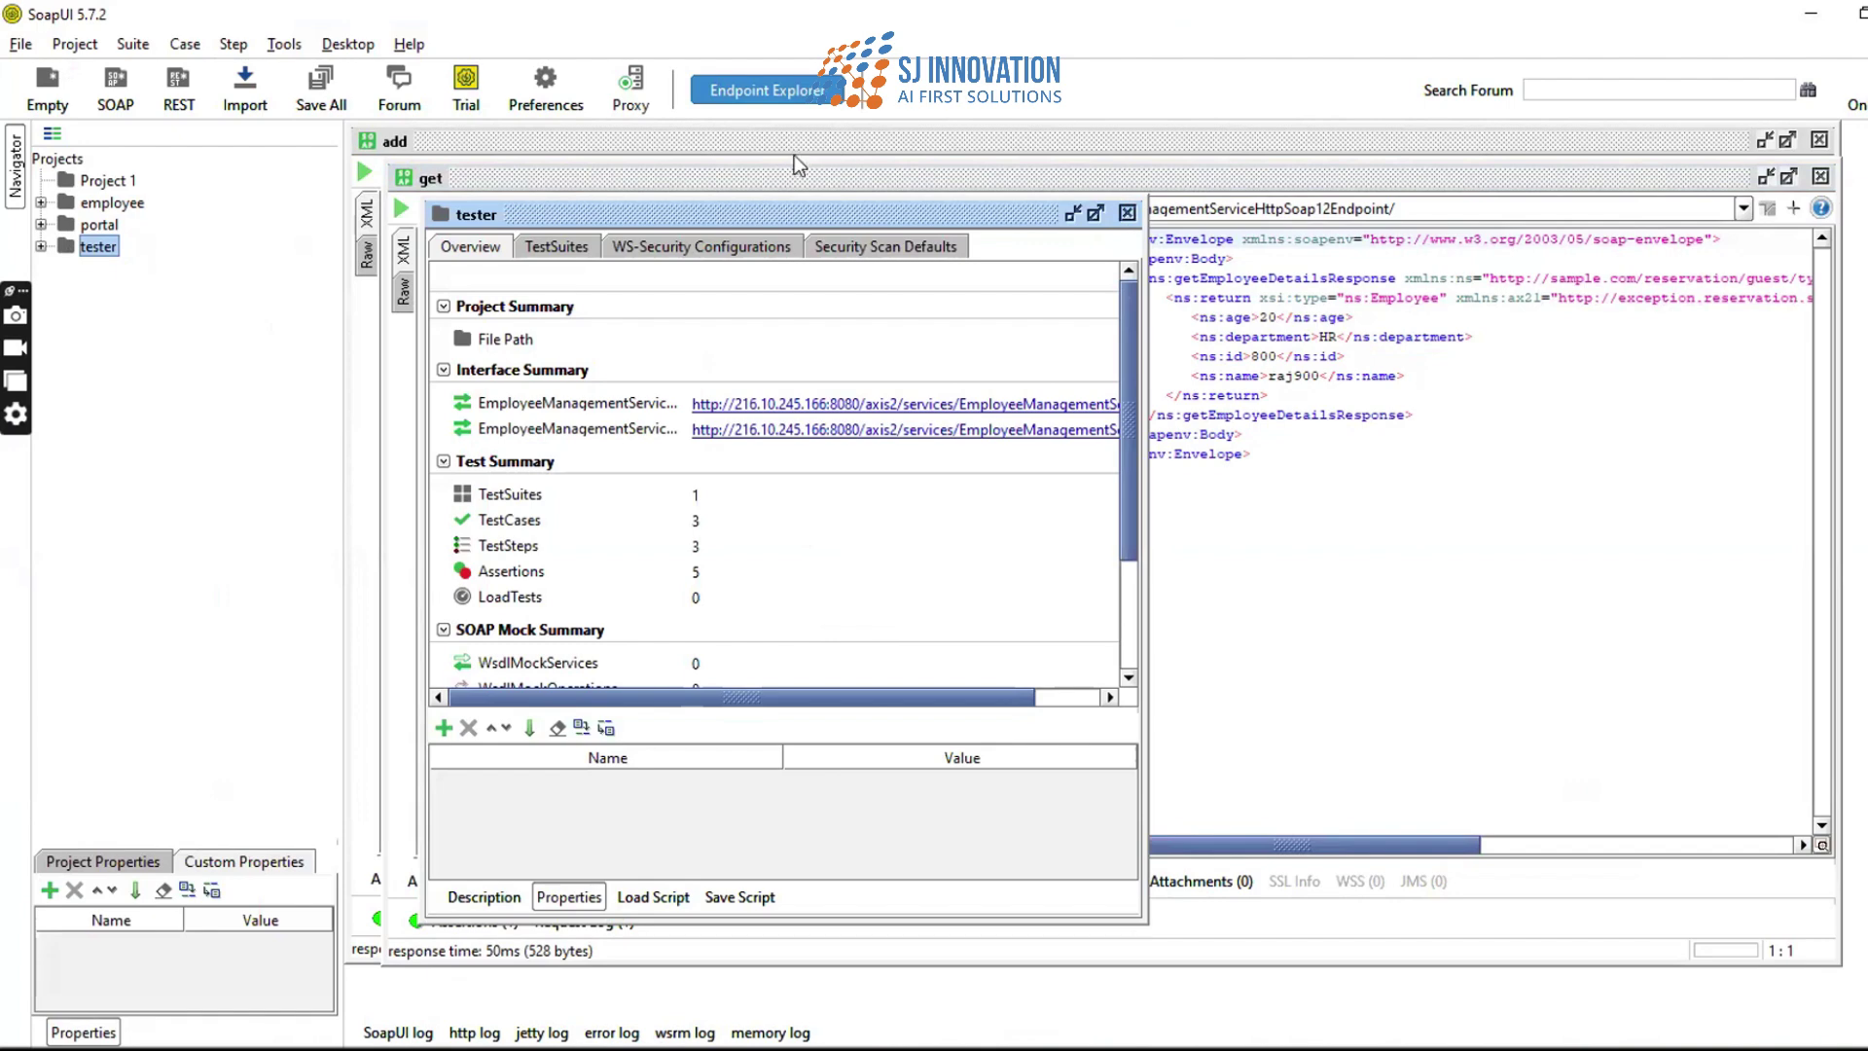
left_click(1127, 213)
- Bring the add request to the front and add a custom property age with the value 30 to the tester project
left_click(681, 142)
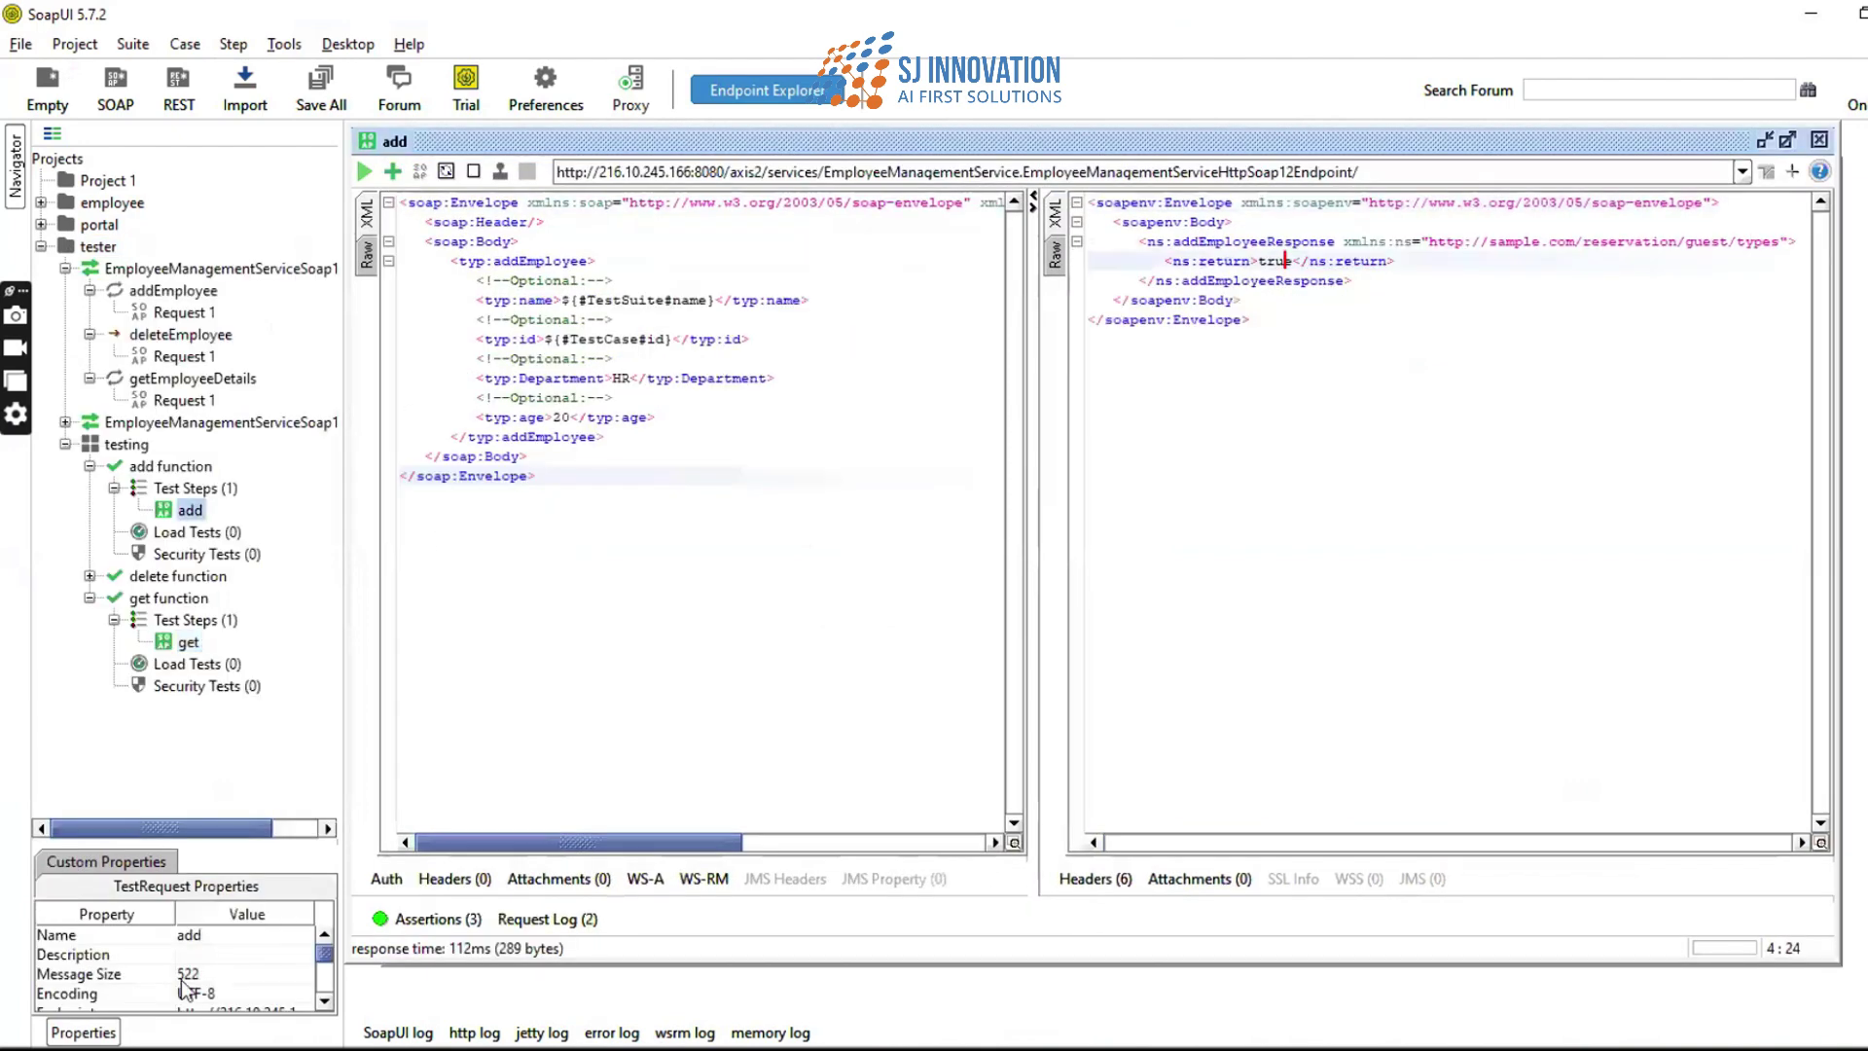
left_click(81, 249)
left_click(243, 861)
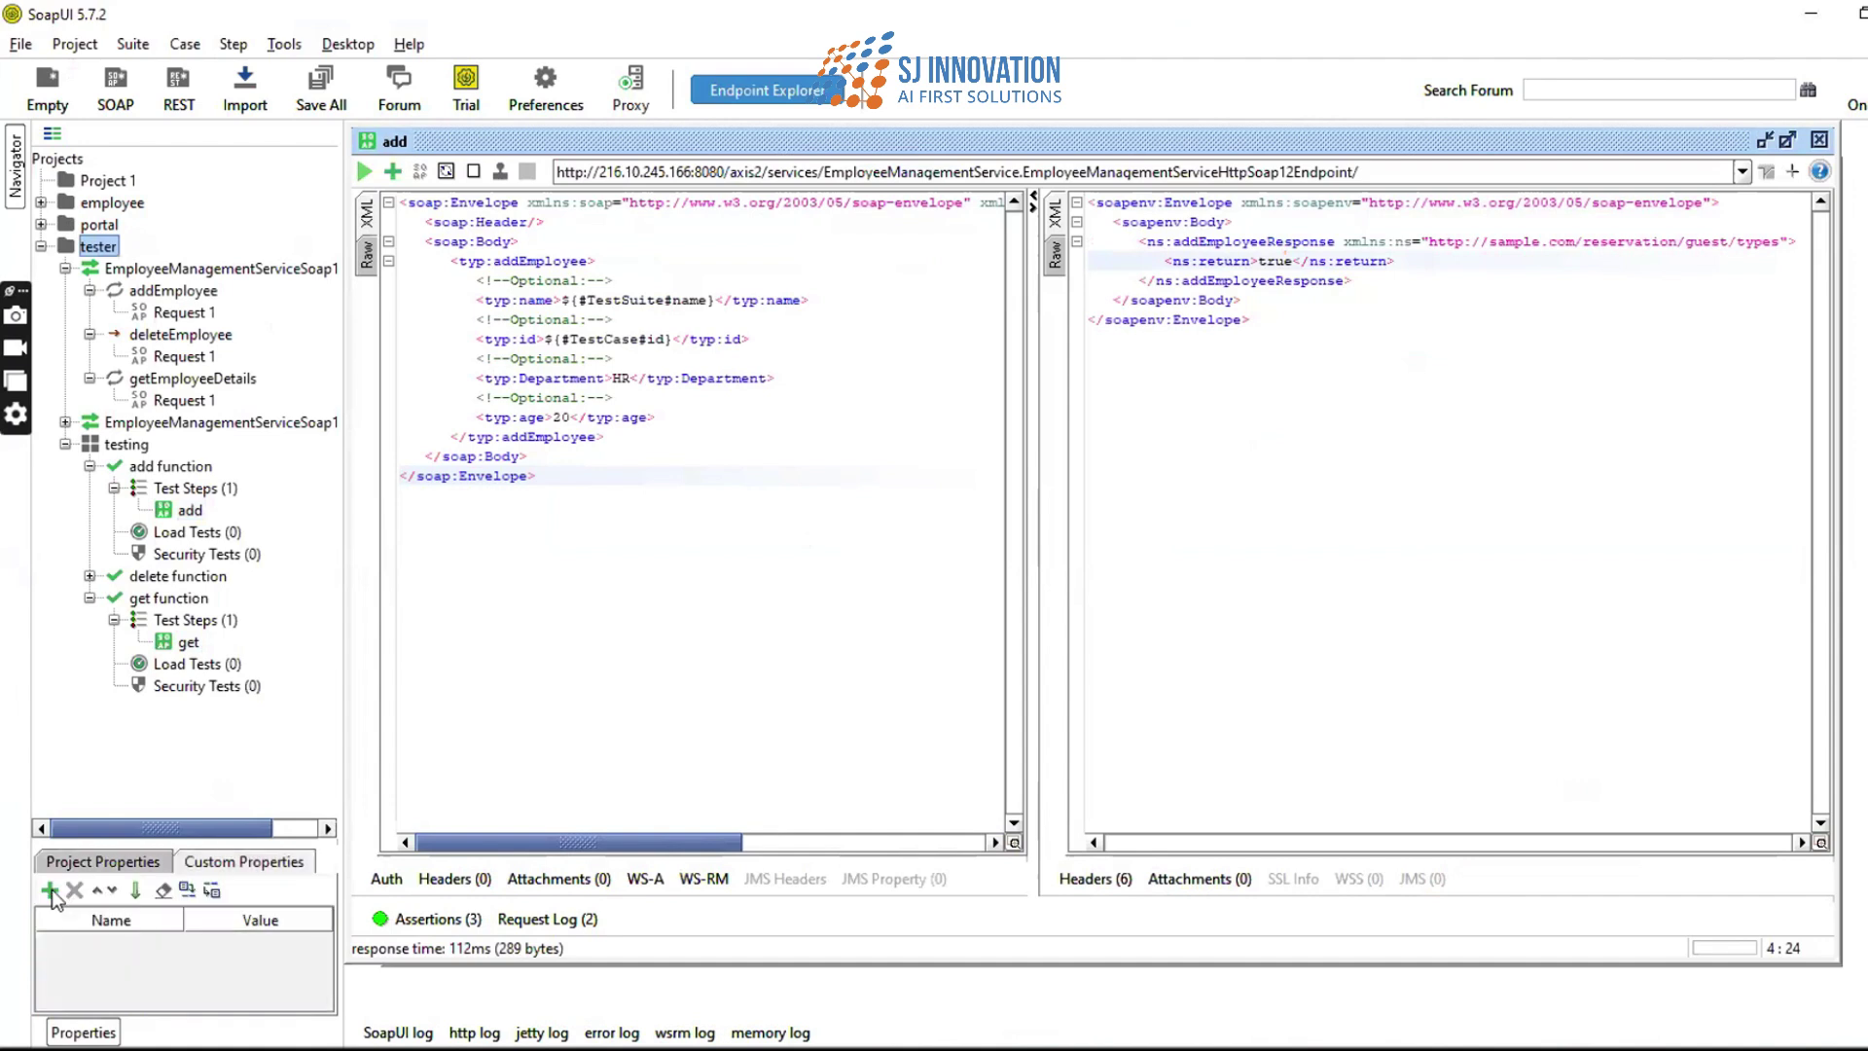
left_click(48, 889)
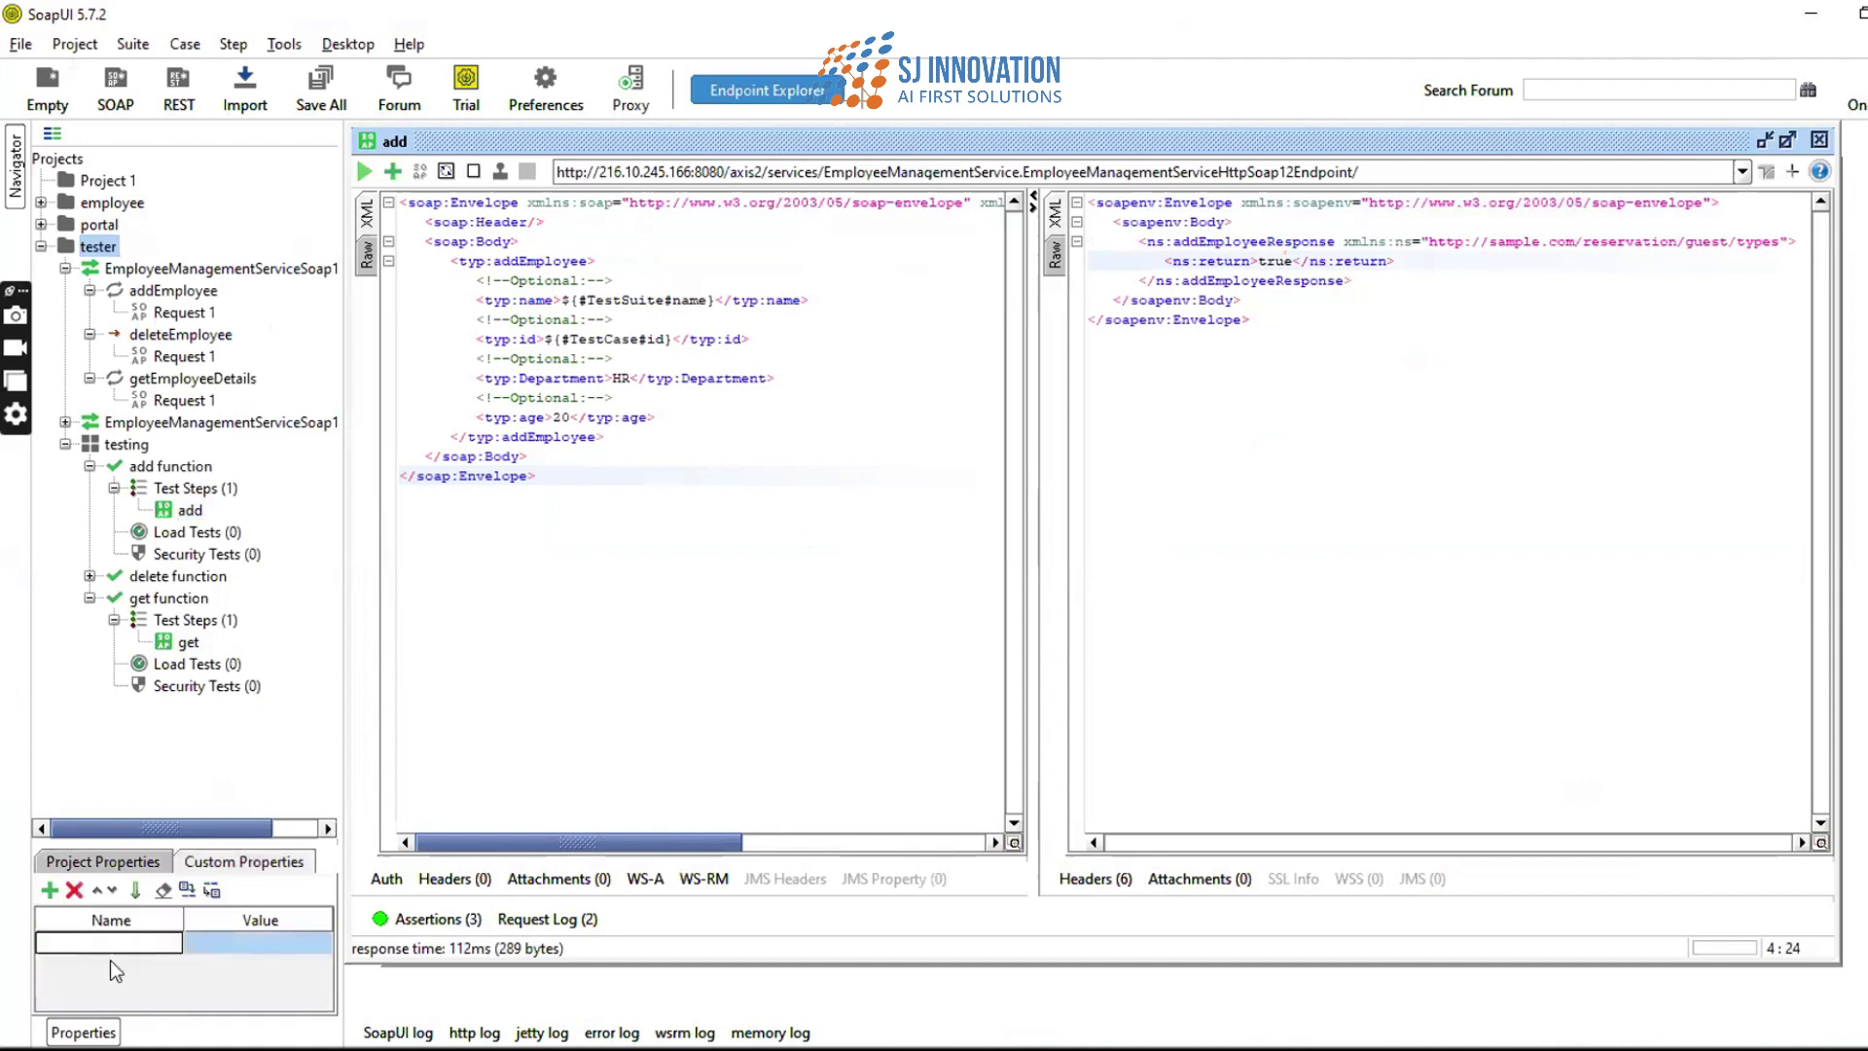
type("age")
left_click(308, 948)
type("2")
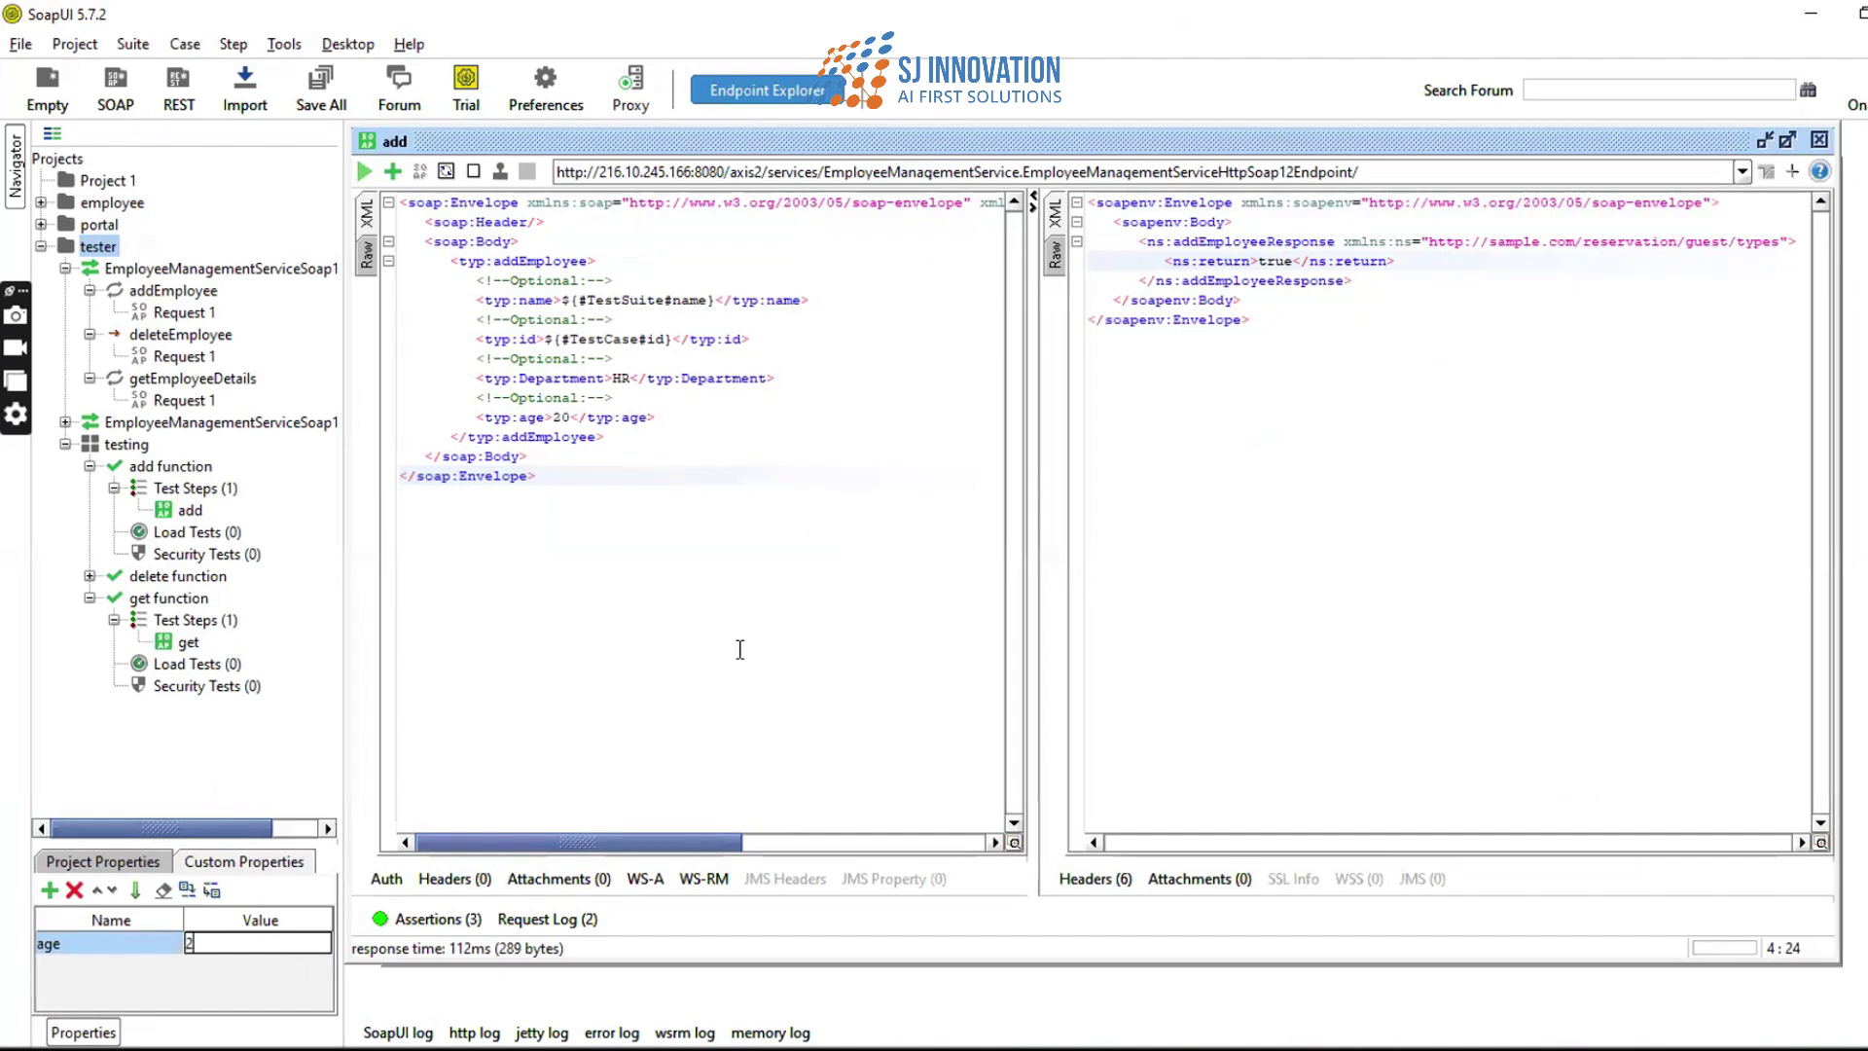
key("BackSpace")
type("30")
left_click(759, 517)
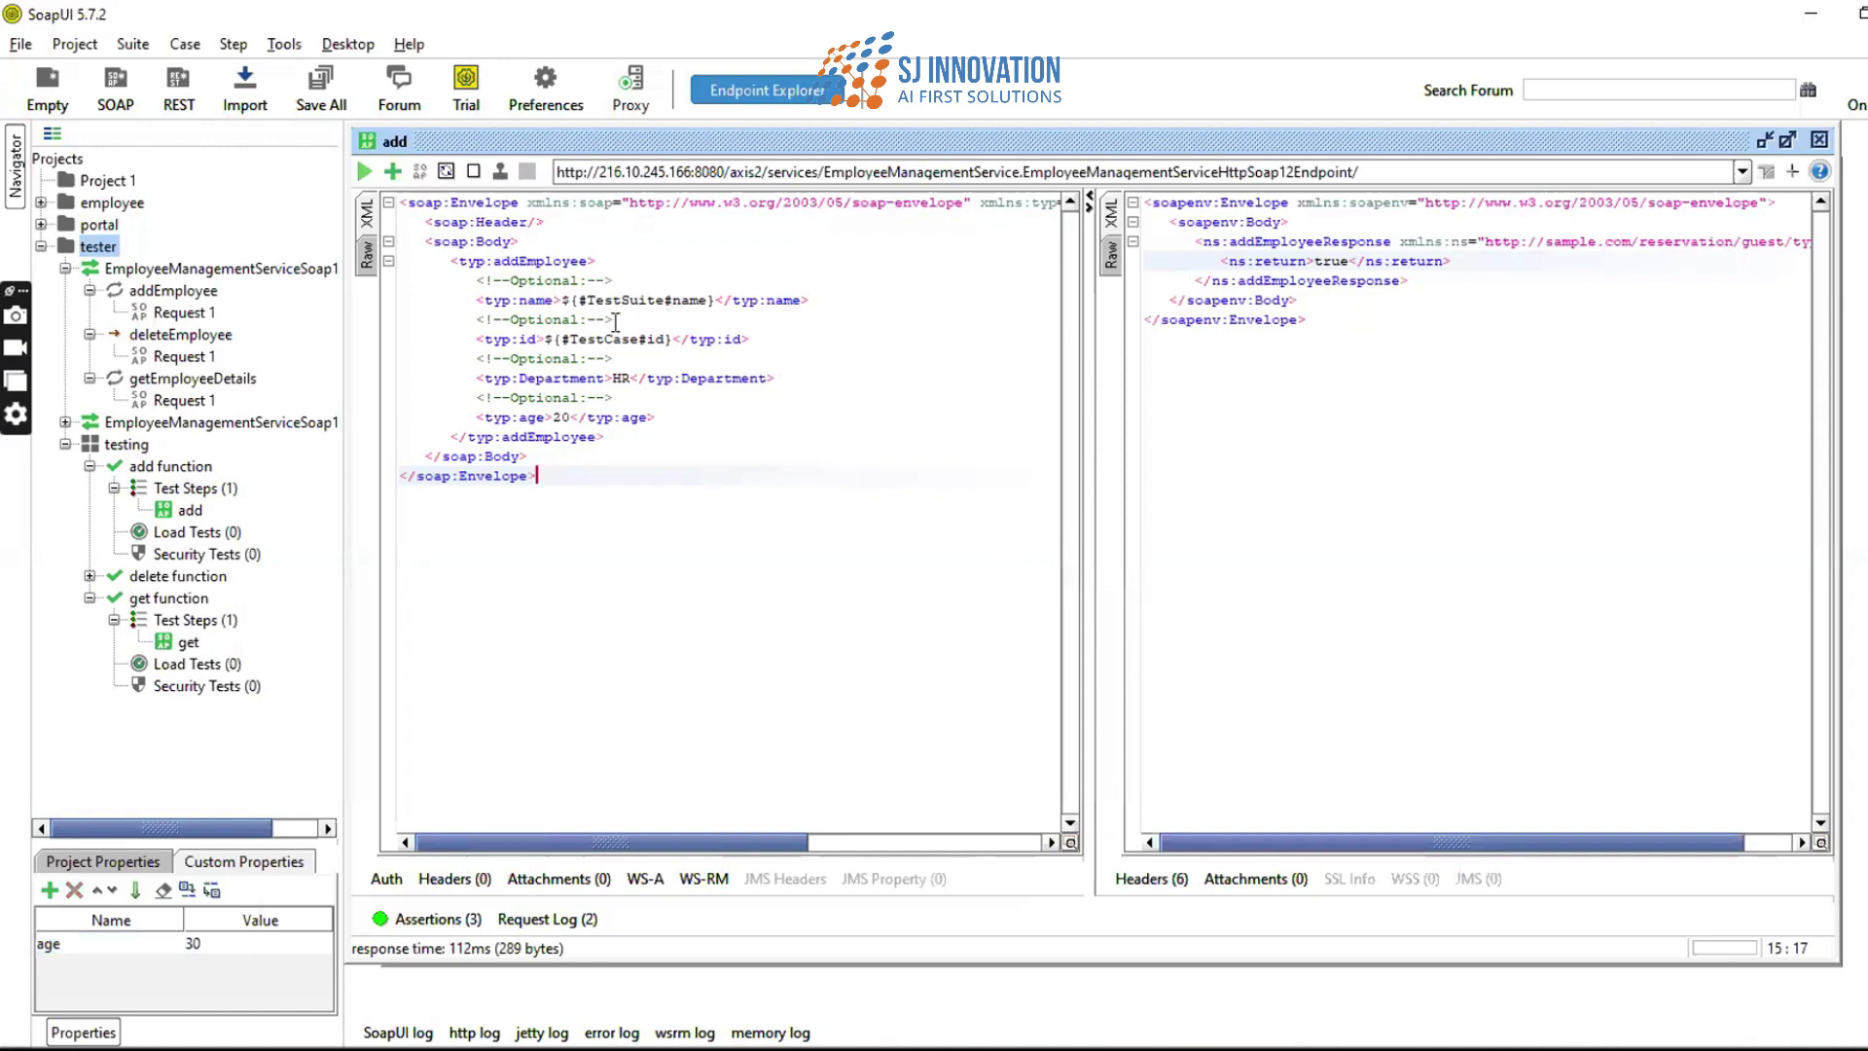
- Change the number at the end of the testing suite's name property to 950 and run the add request
left_click(121, 445)
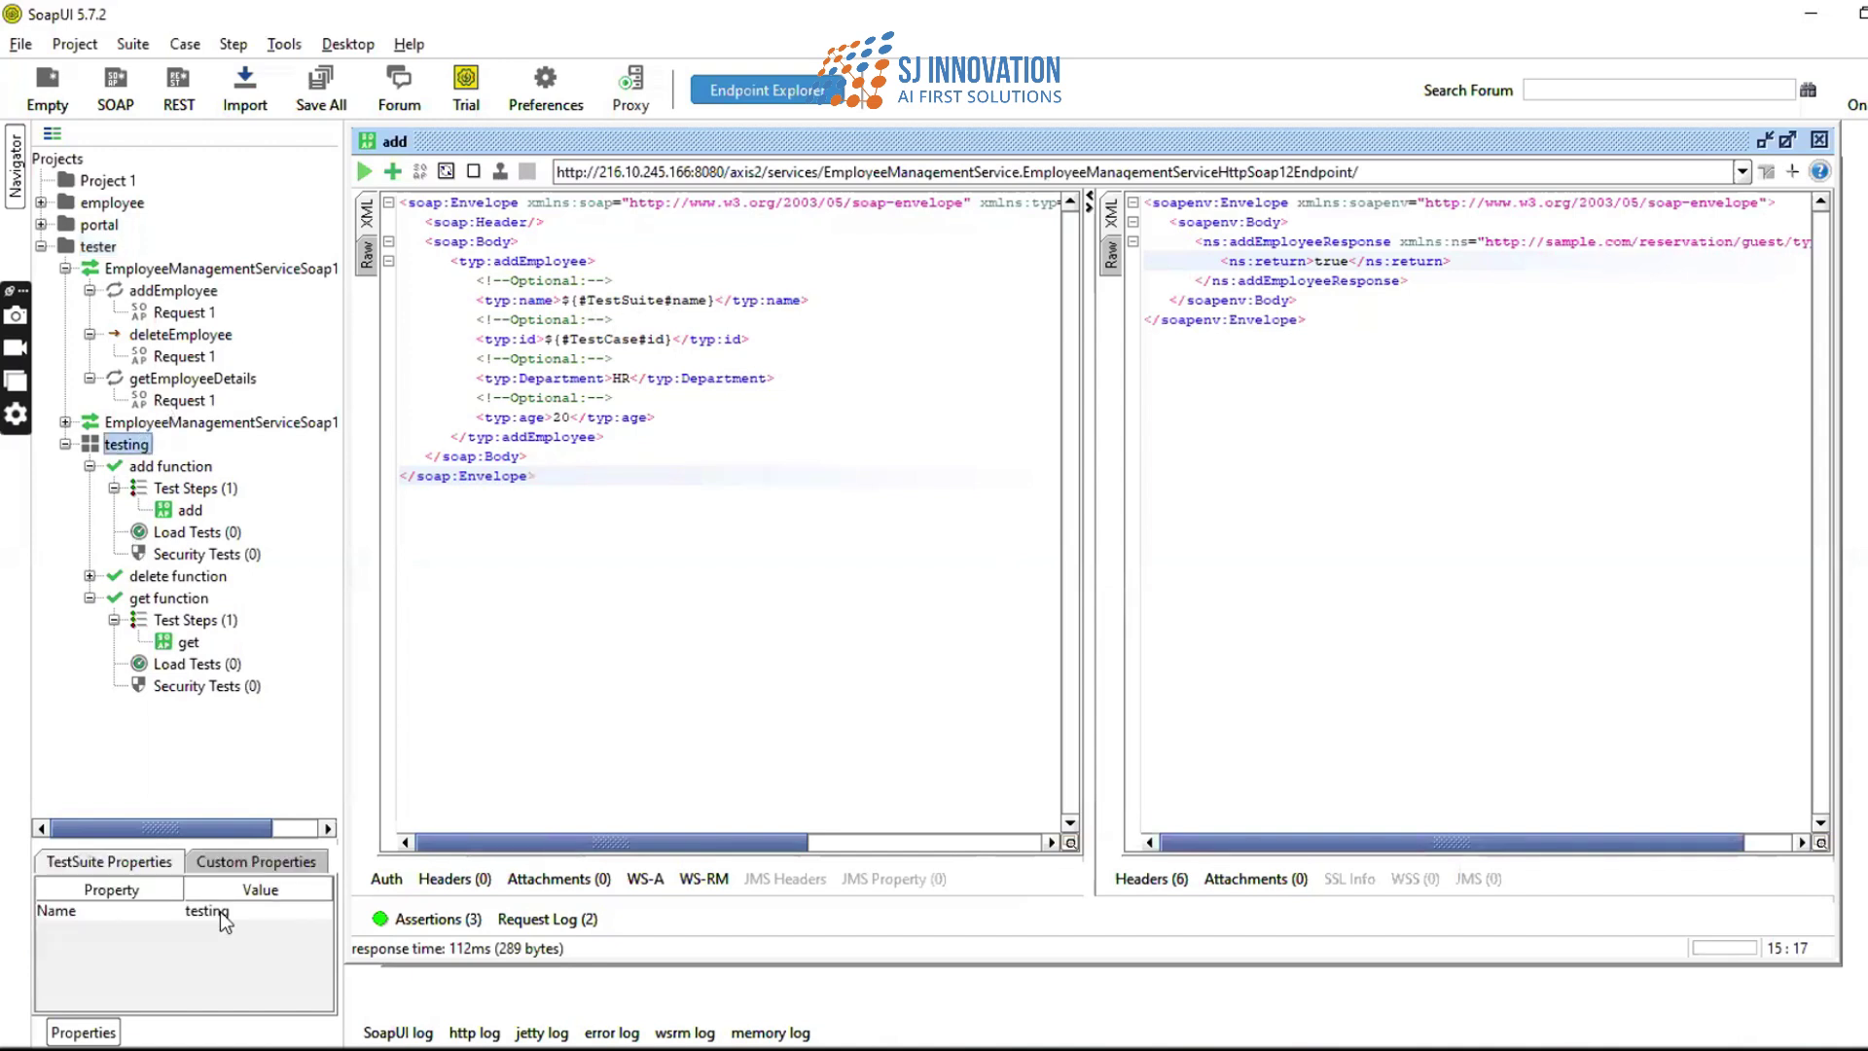
left_click(233, 862)
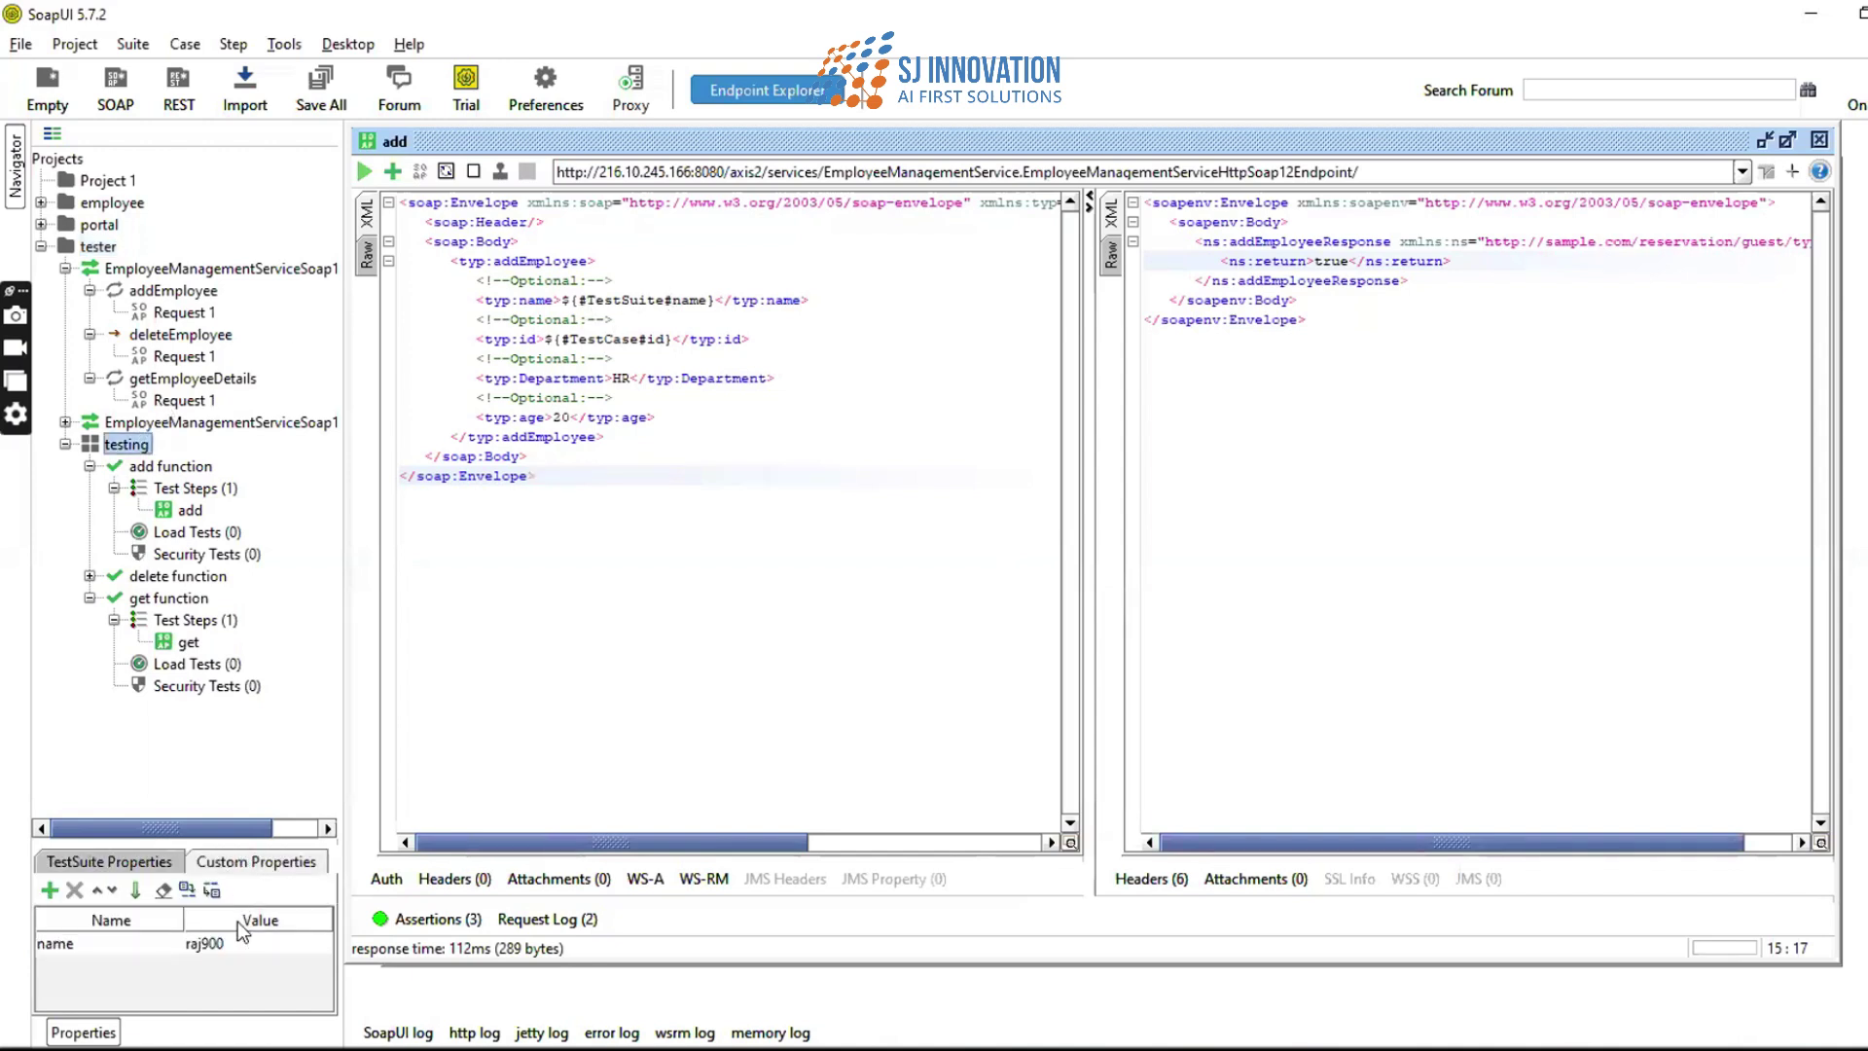
double_click(242, 948)
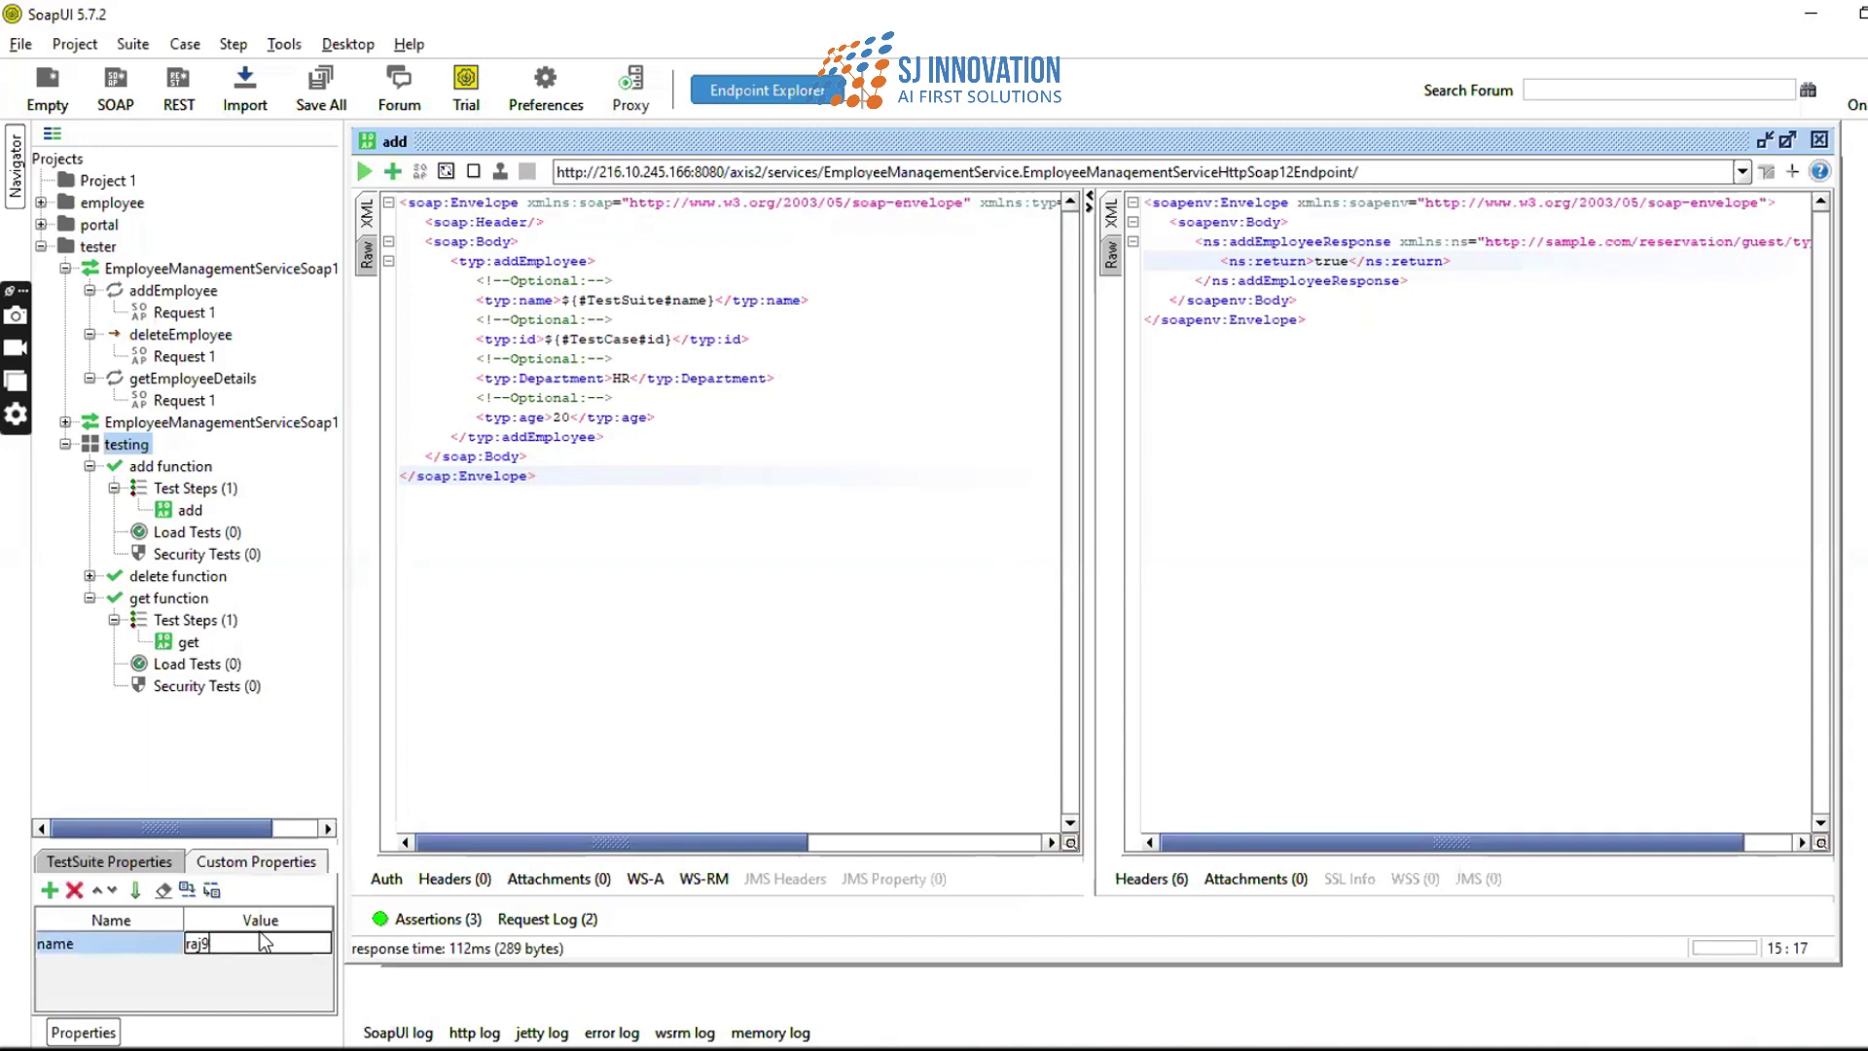
type("50")
left_click(366, 172)
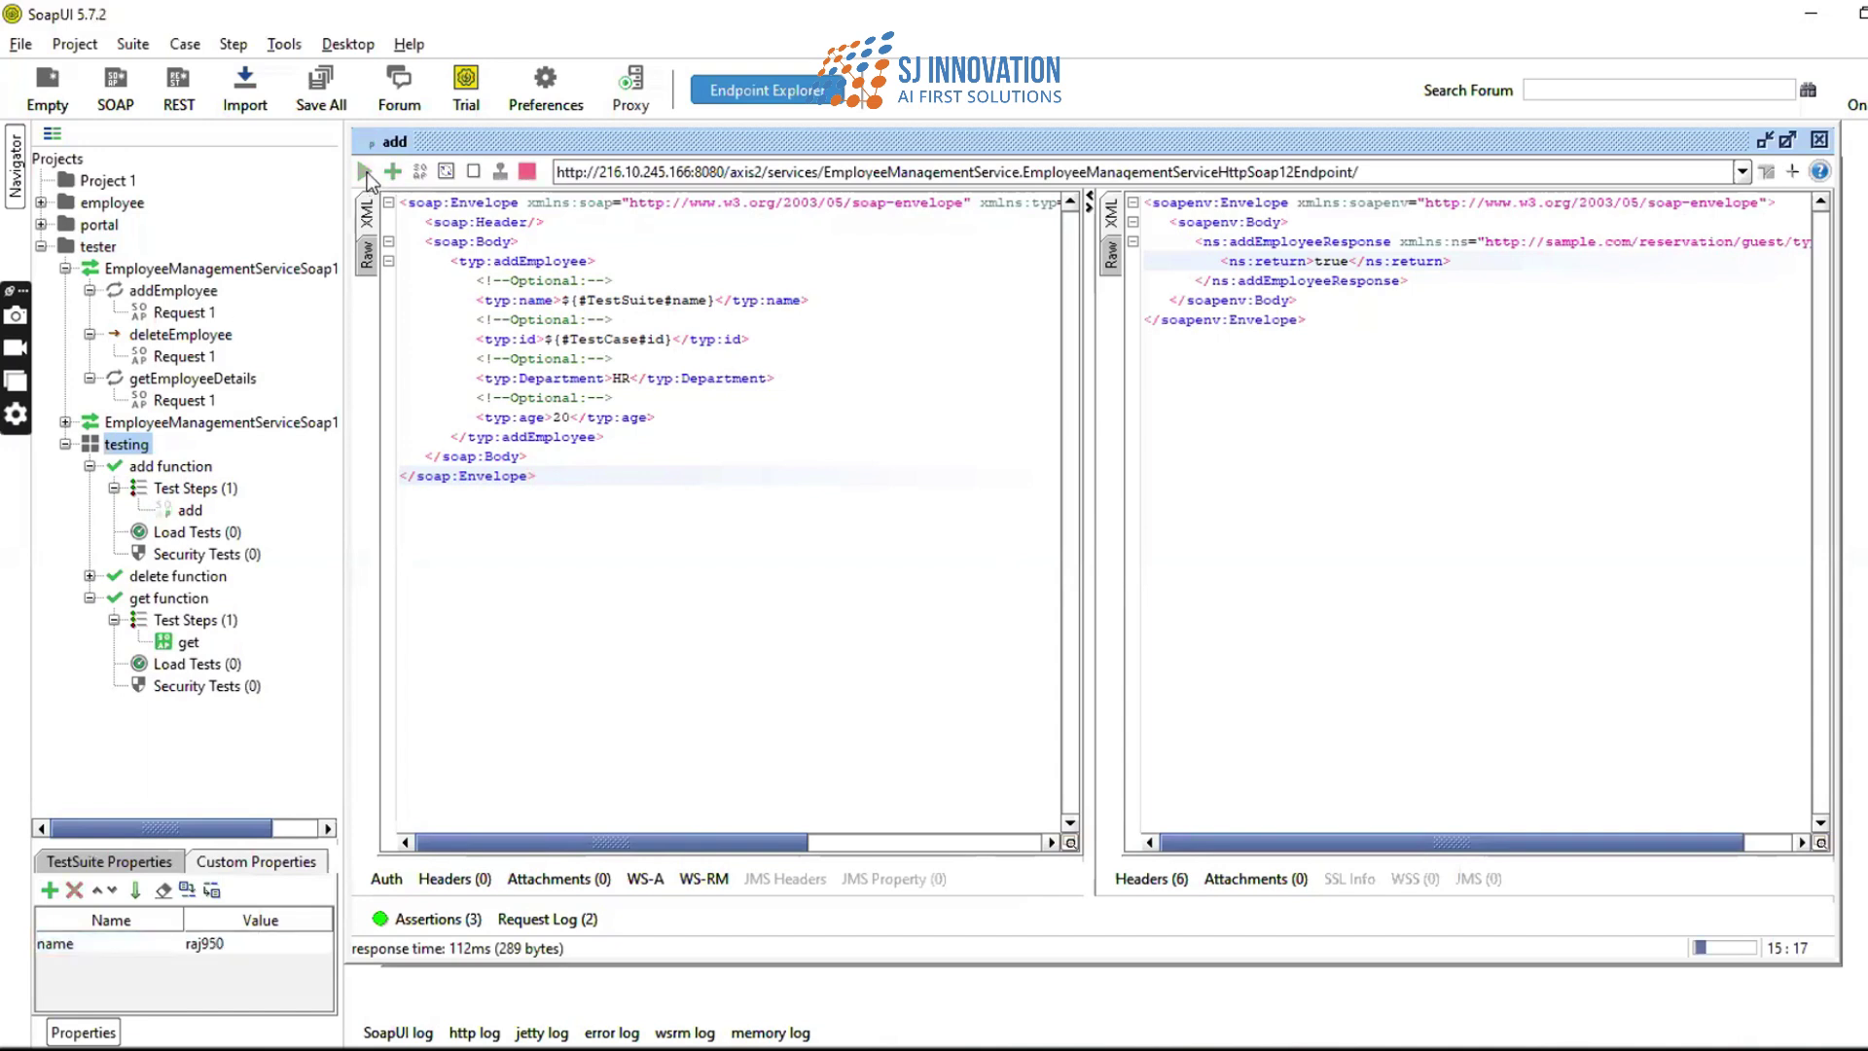
- Run the get request and view its response as XML
left_click(188, 642)
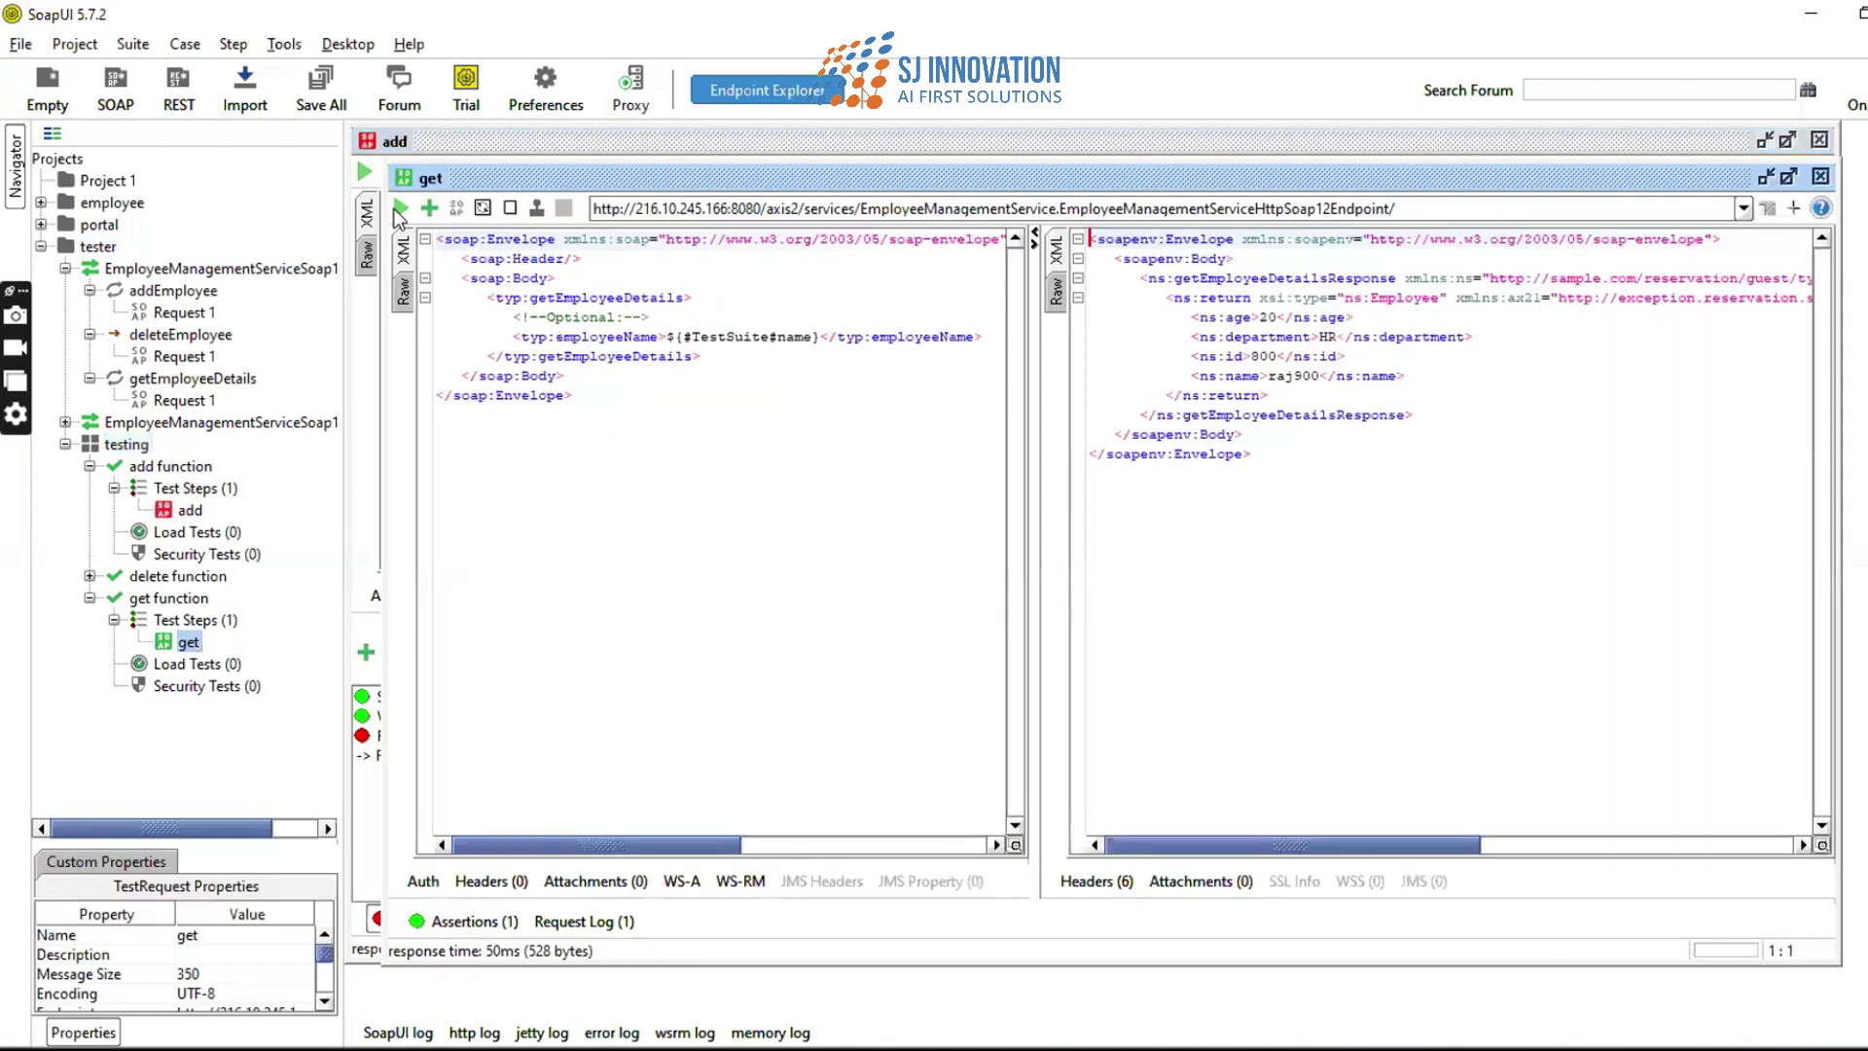
left_click(394, 208)
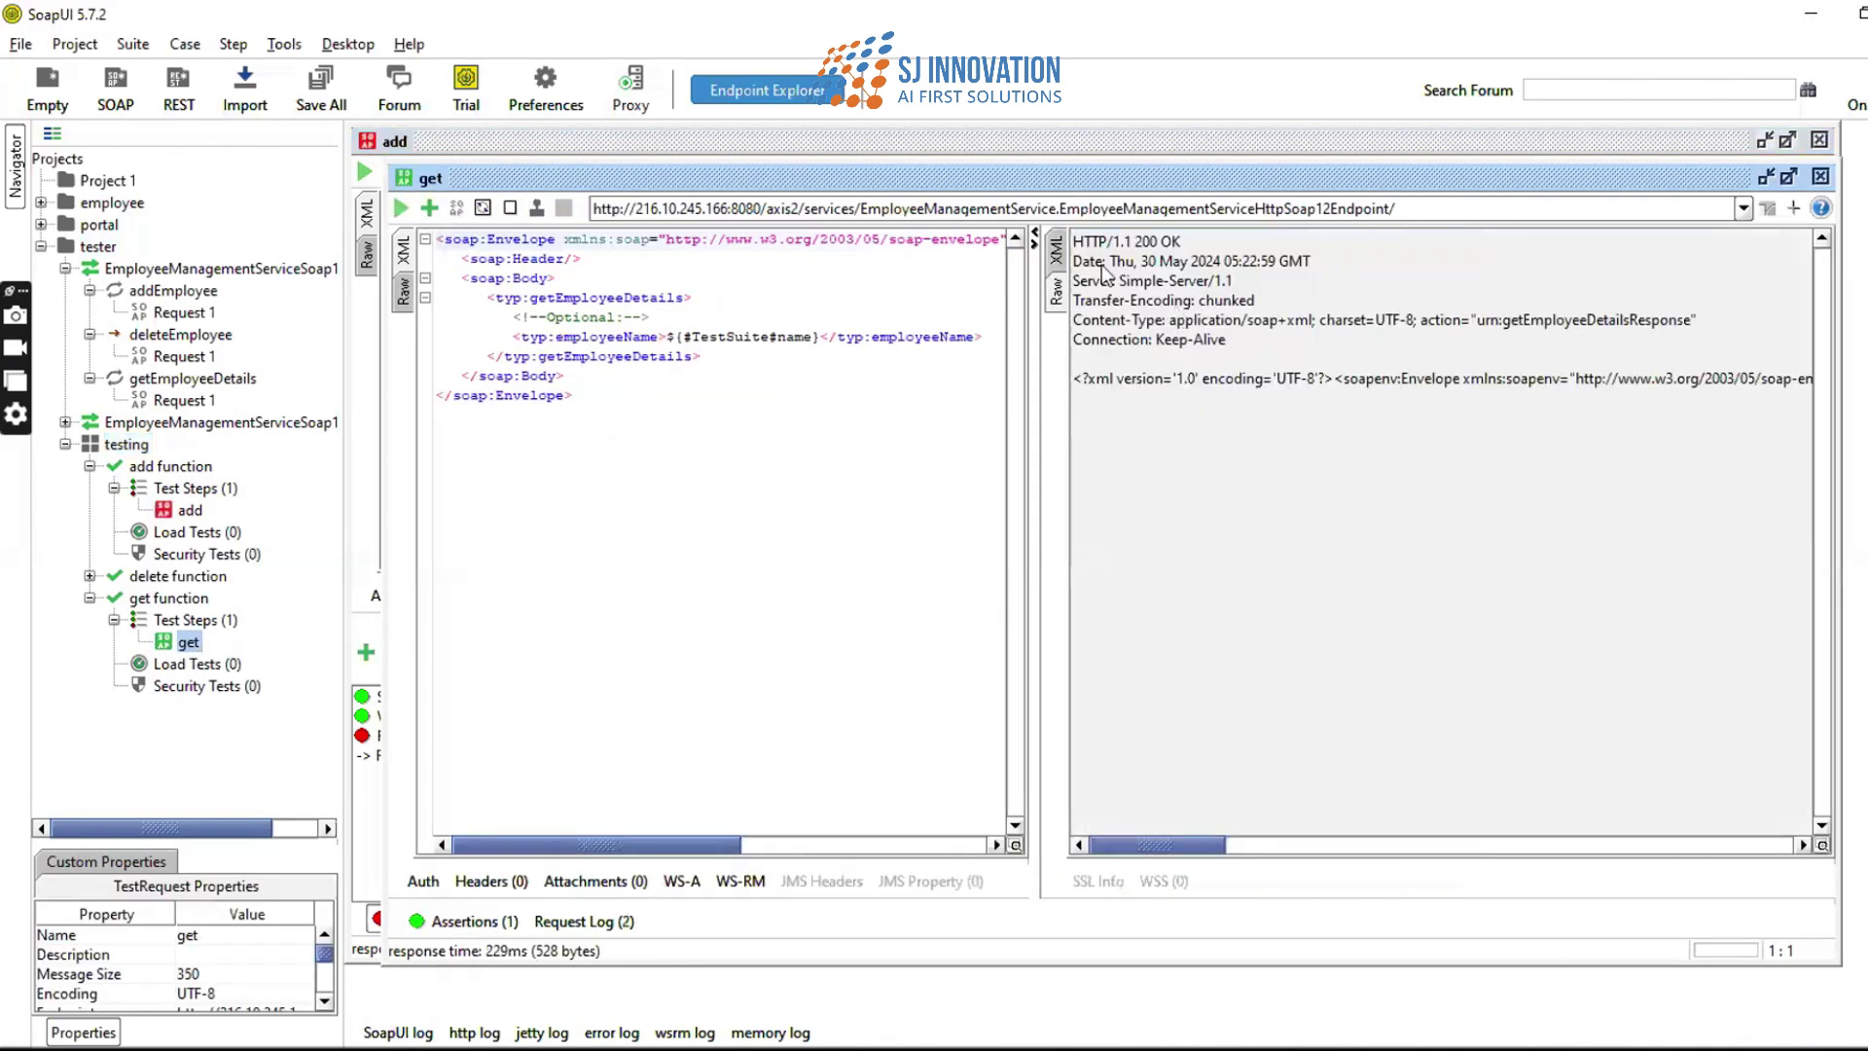
left_click(1058, 251)
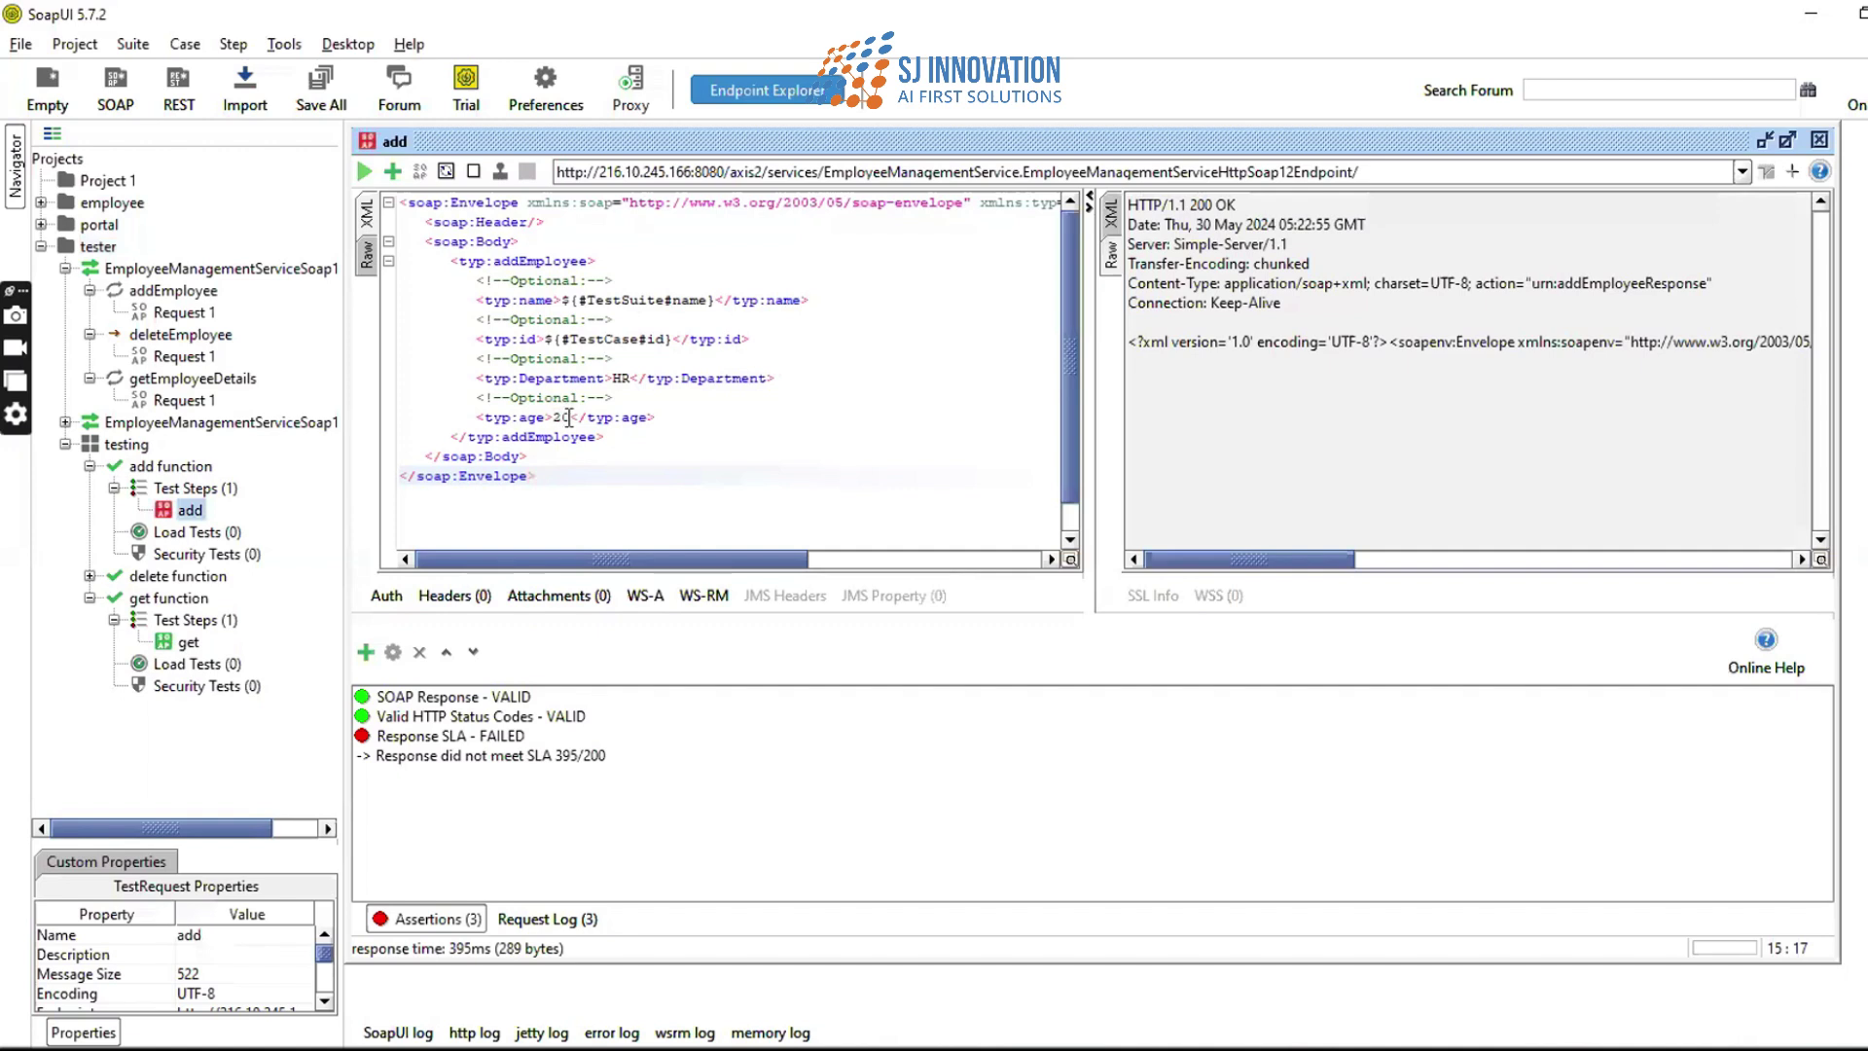
- Replace the employee age in the add request with the tester project's age property, ${#Project#age}
double_click(562, 416)
key("BackSpace")
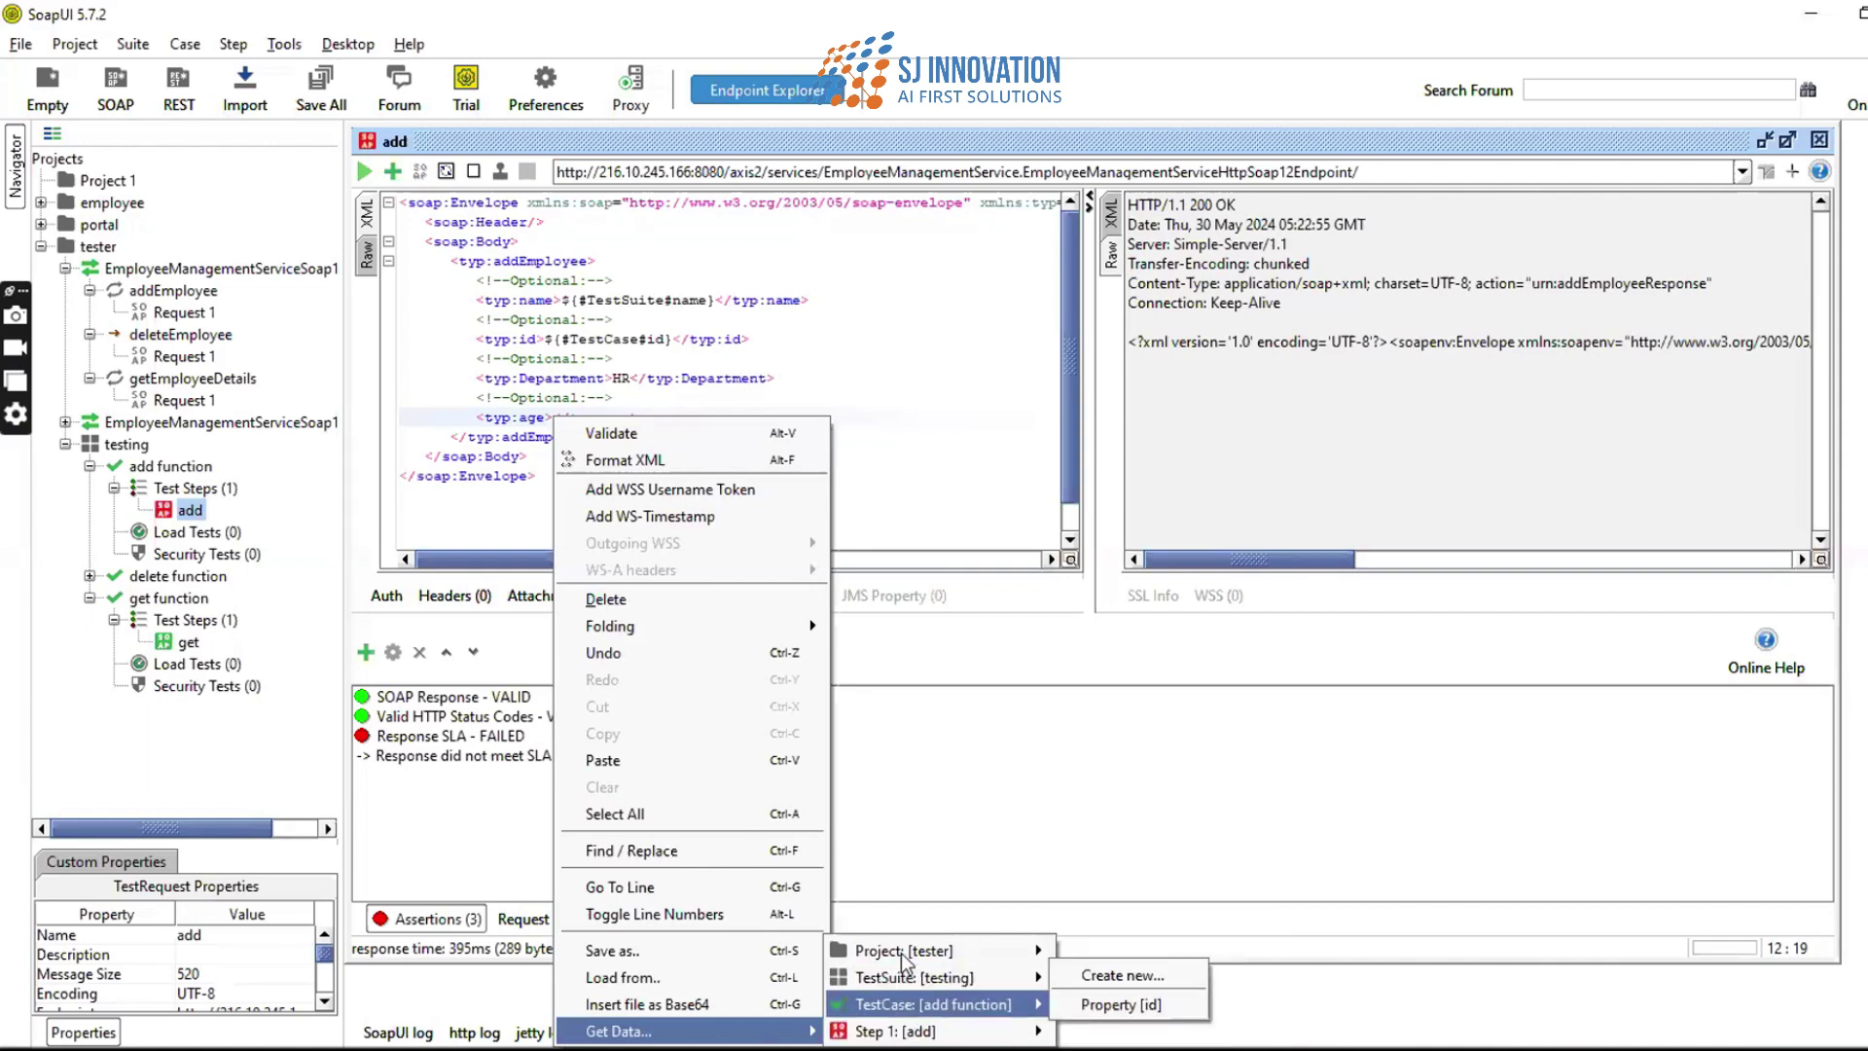
mouse_move(942, 958)
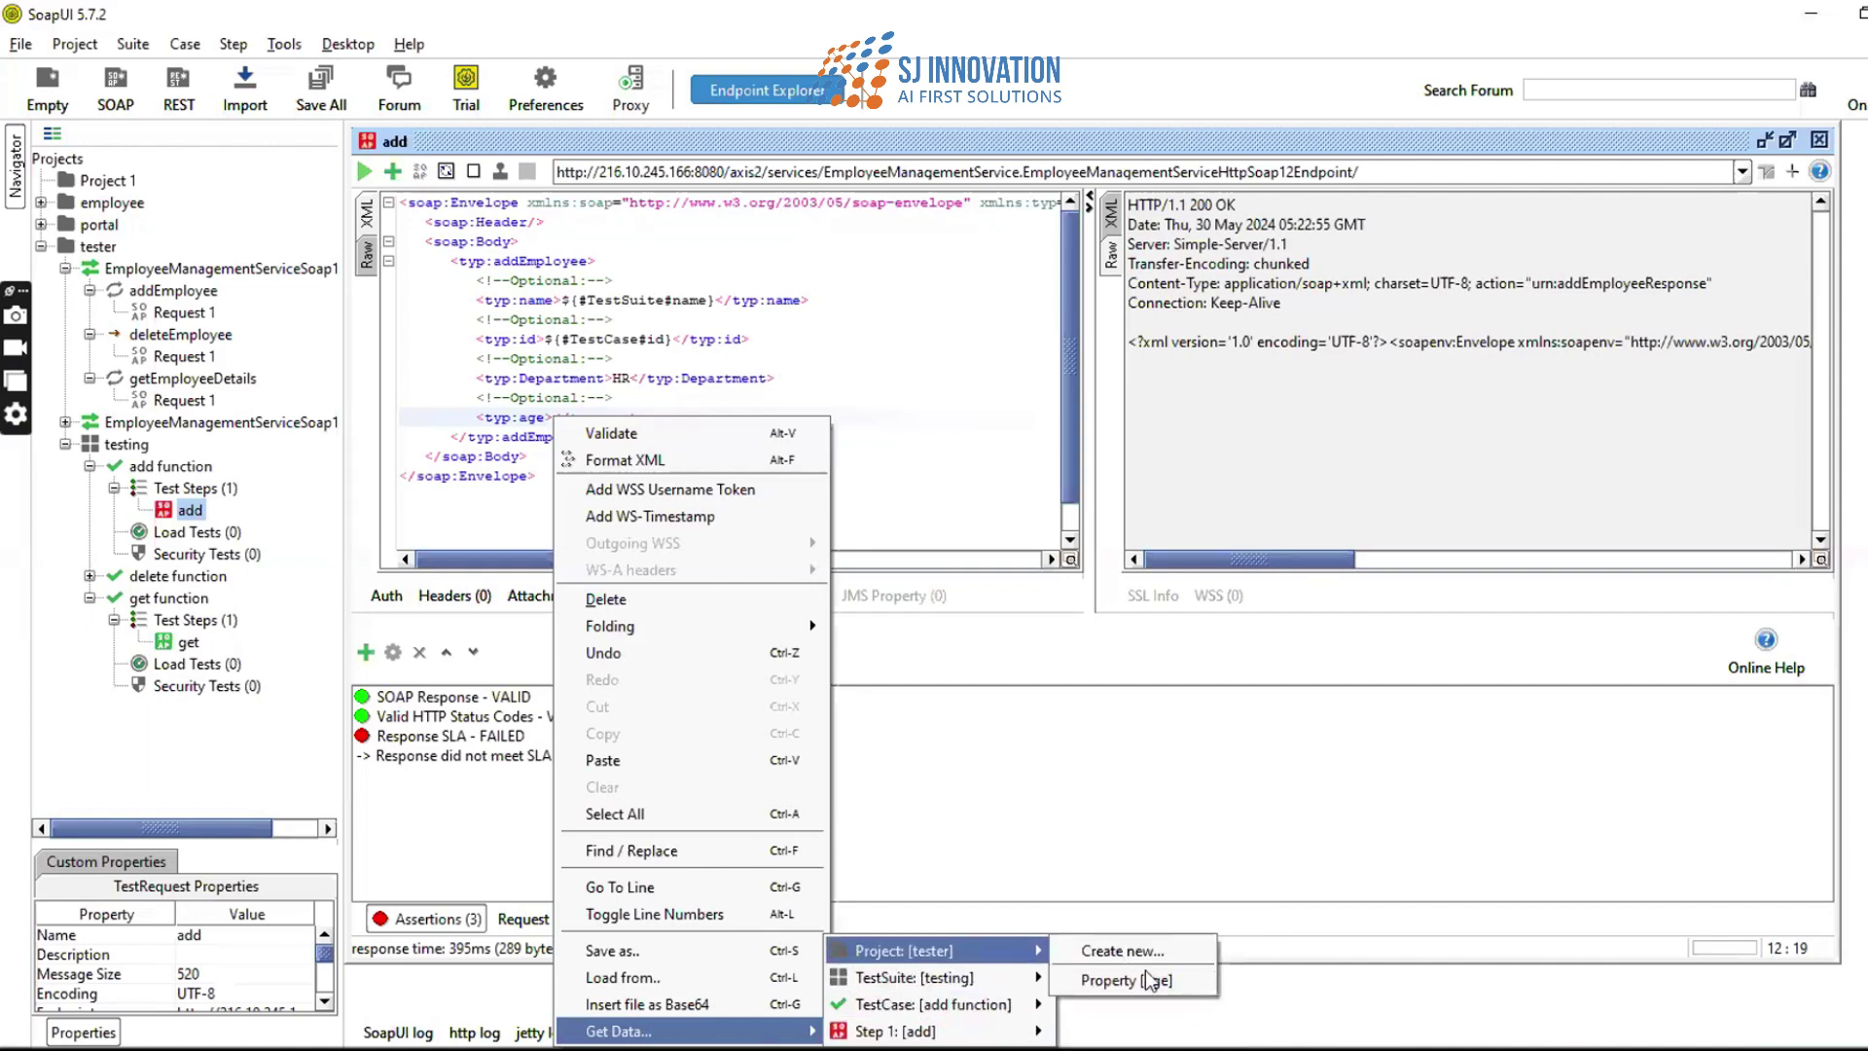
left_click(1143, 982)
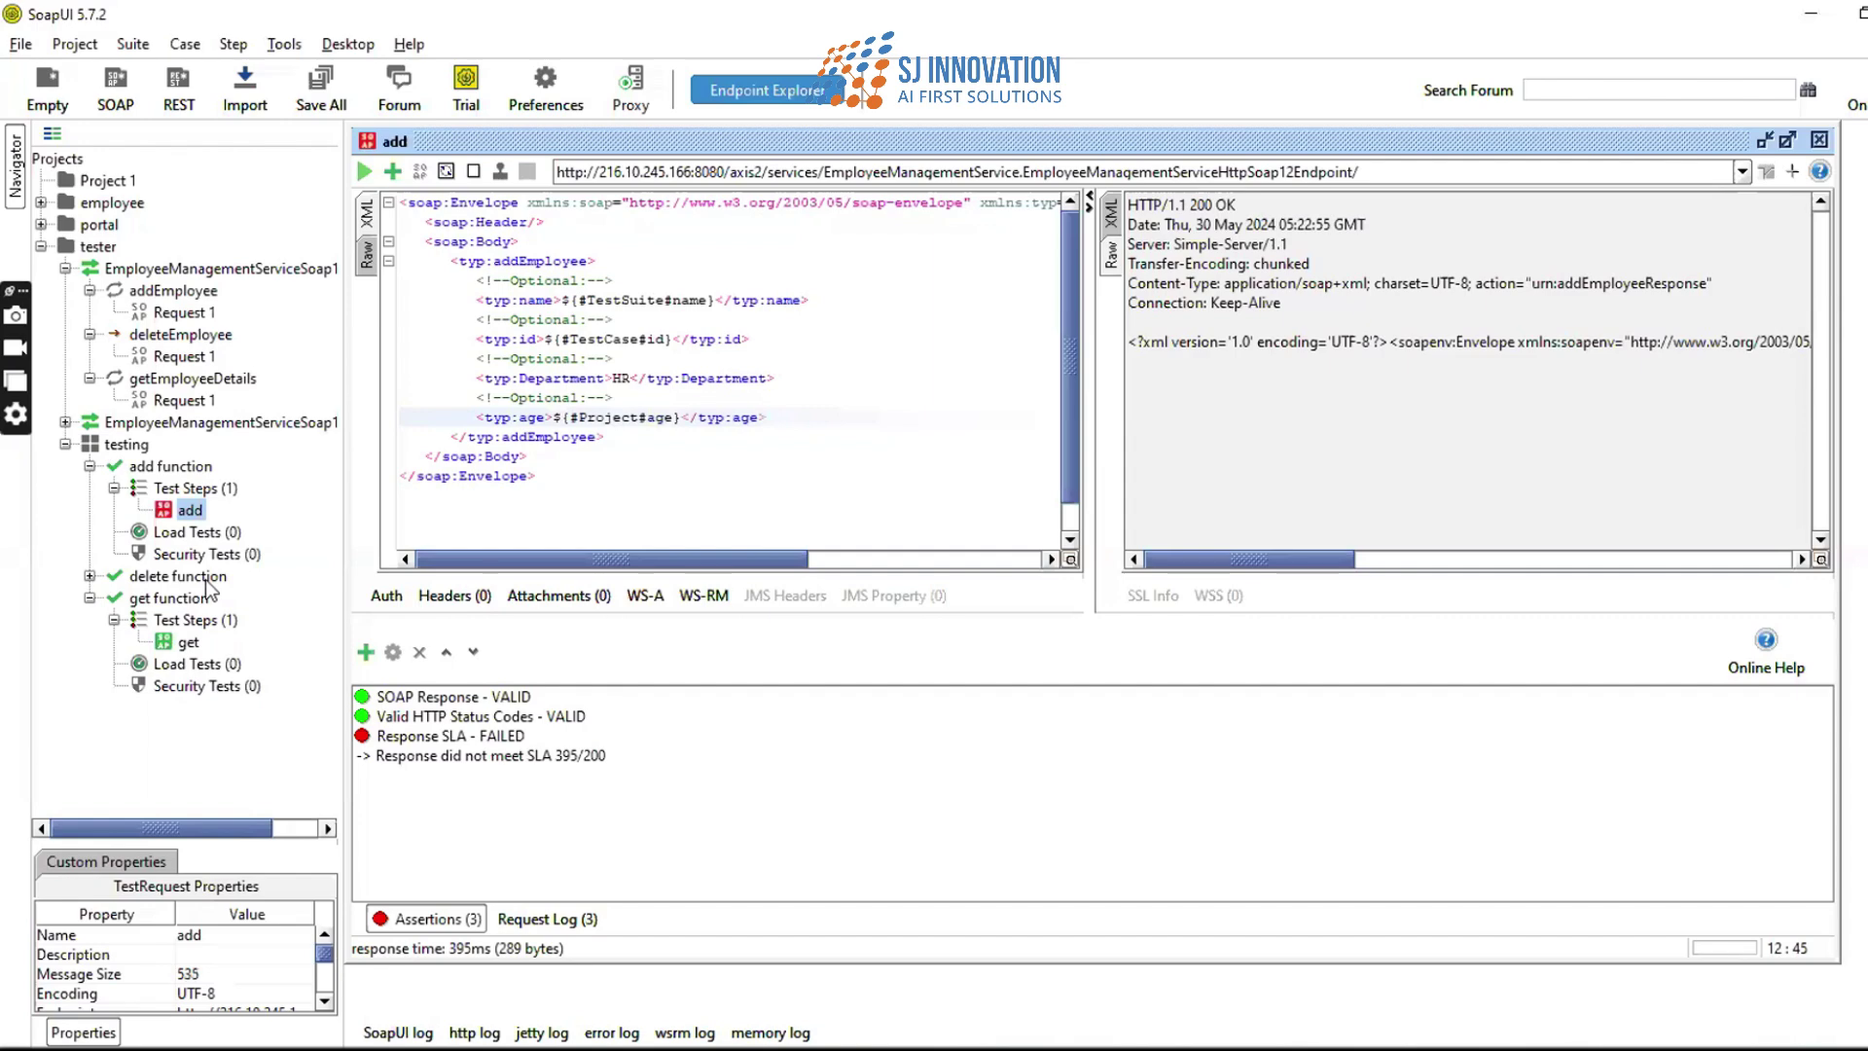
- Run the add request with the project-level age and examine the get step's response as XML
left_click(365, 172)
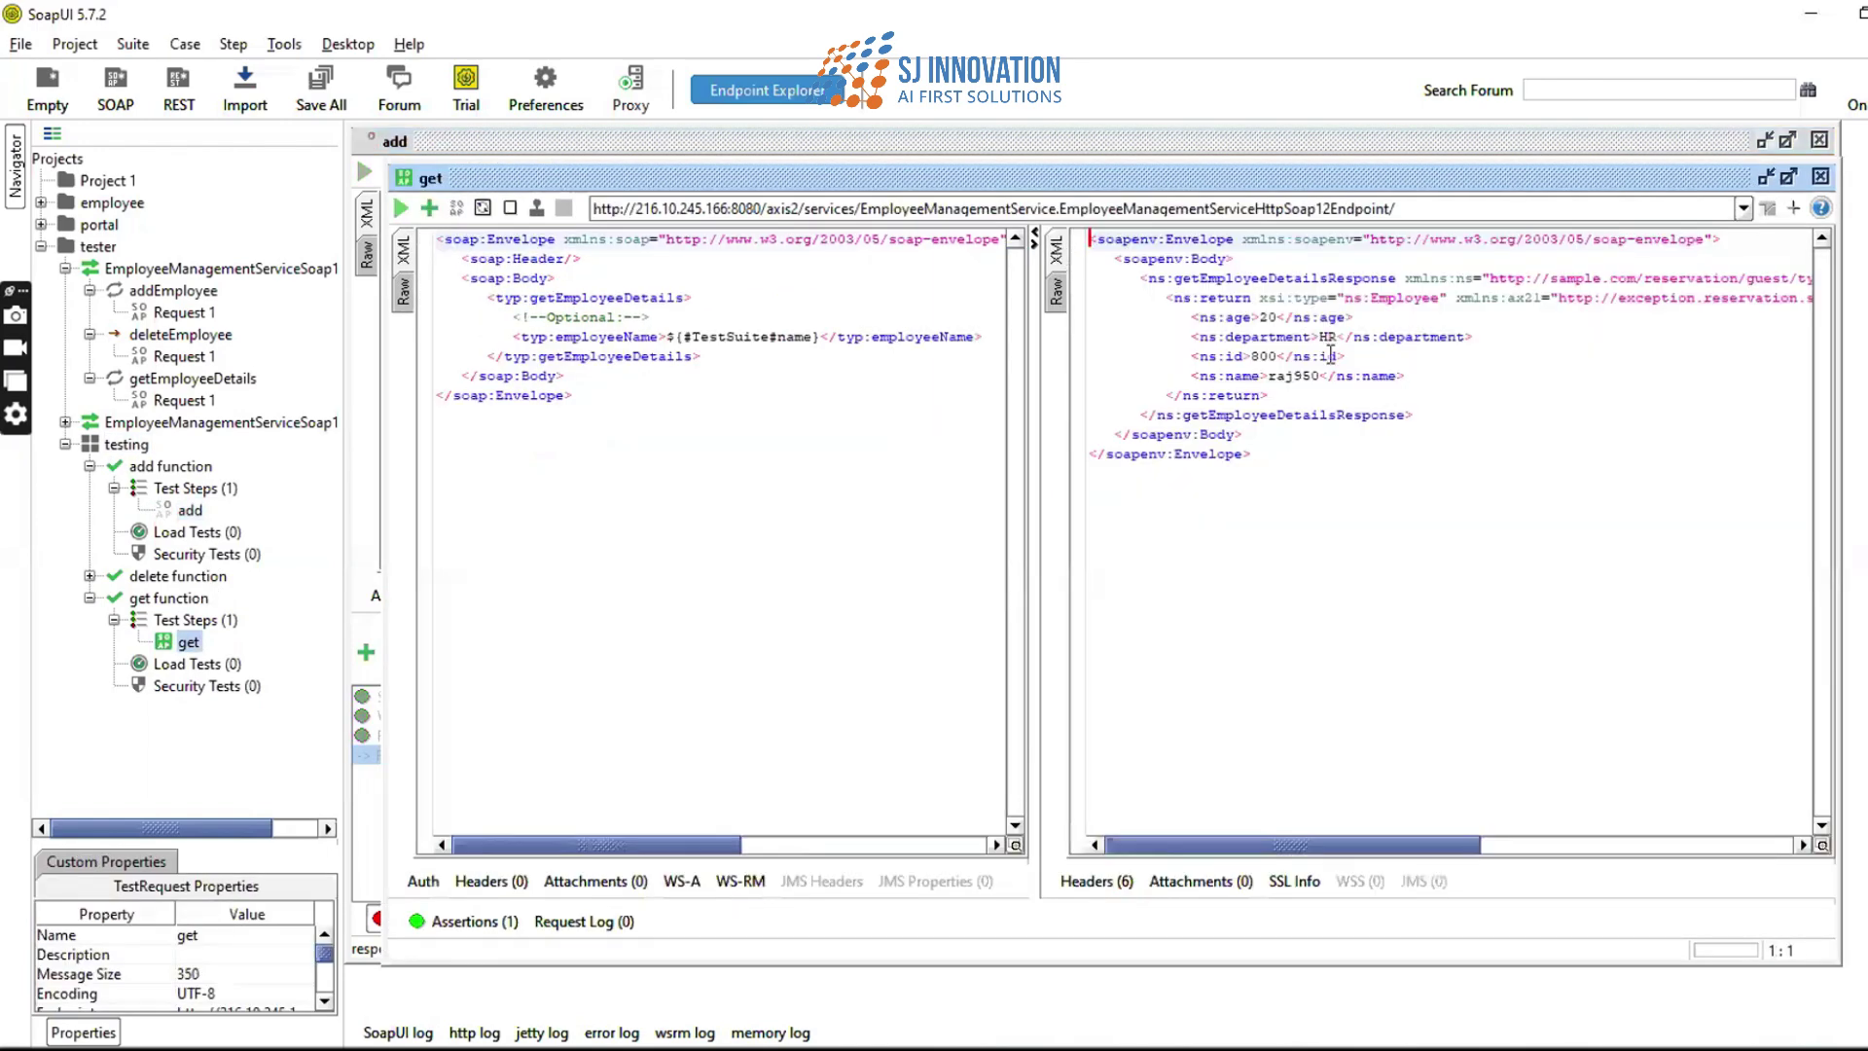
left_click(1055, 289)
left_click(1055, 251)
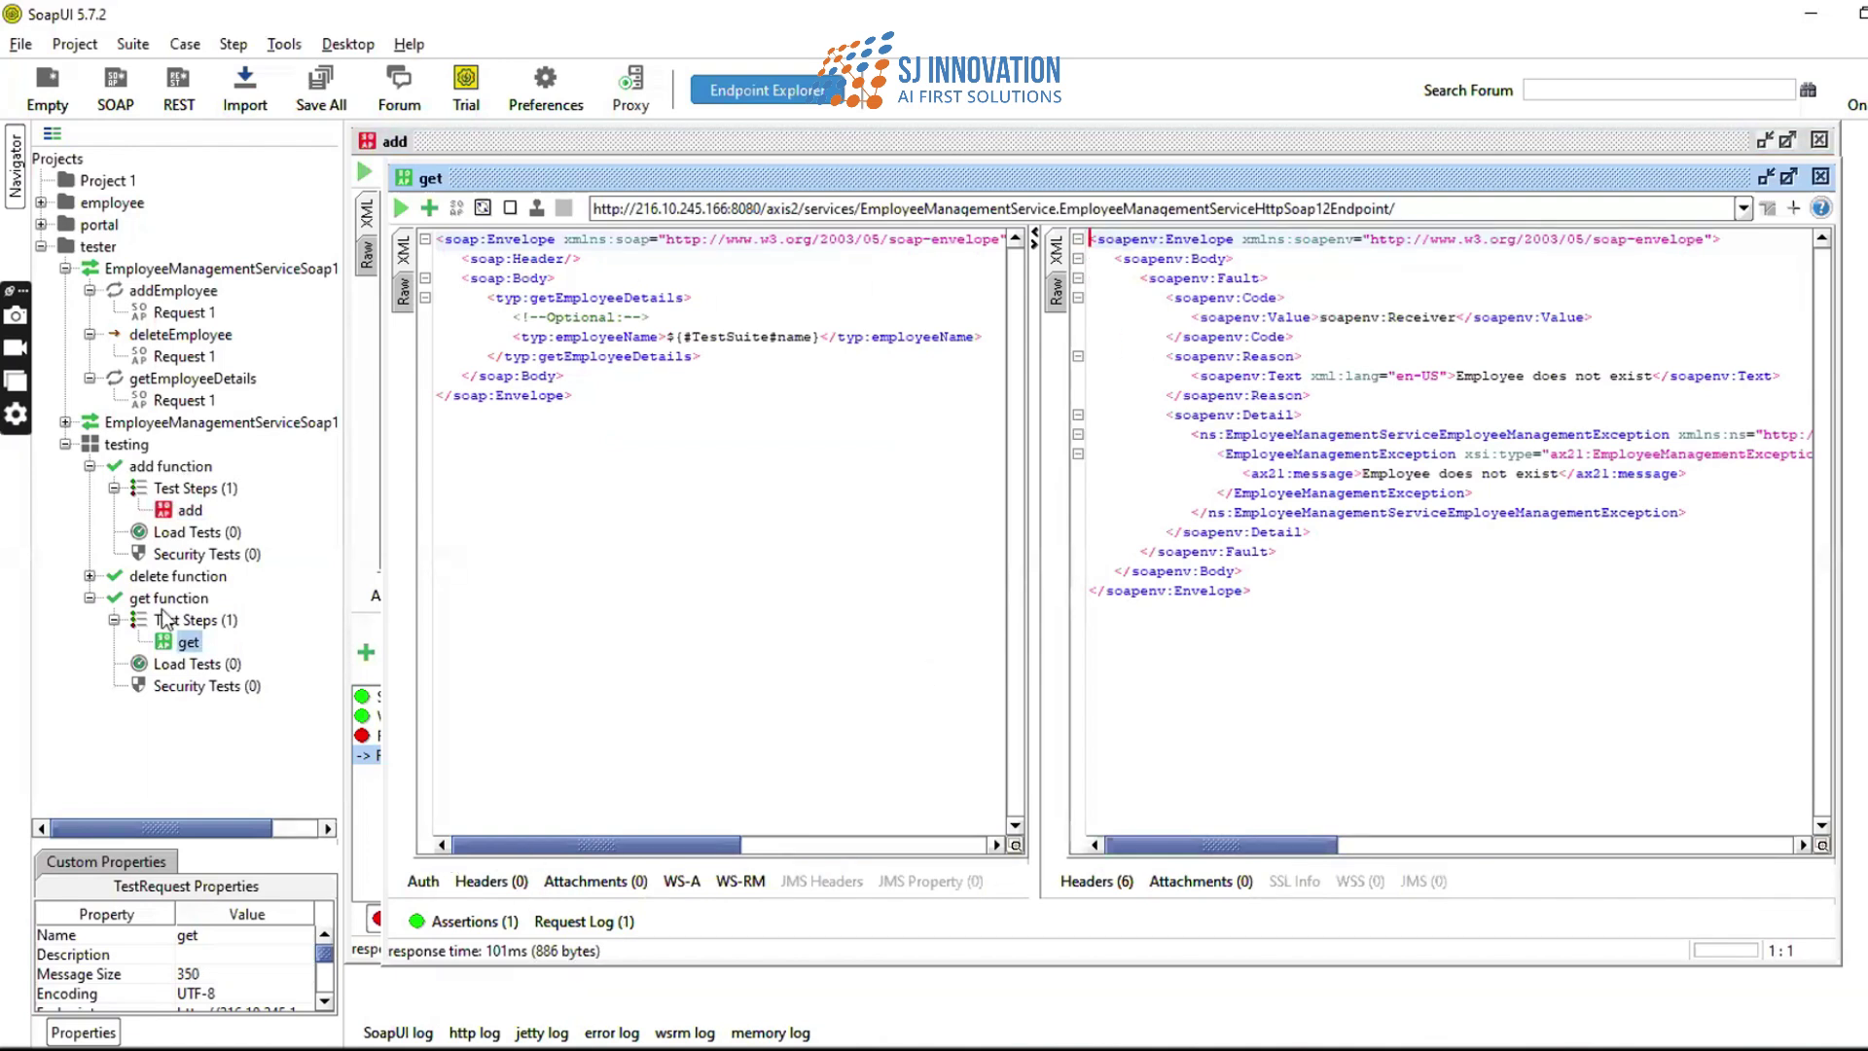
- Change the number at the end of the testing suite's name custom property to 111
double_click(125, 445)
left_click(248, 861)
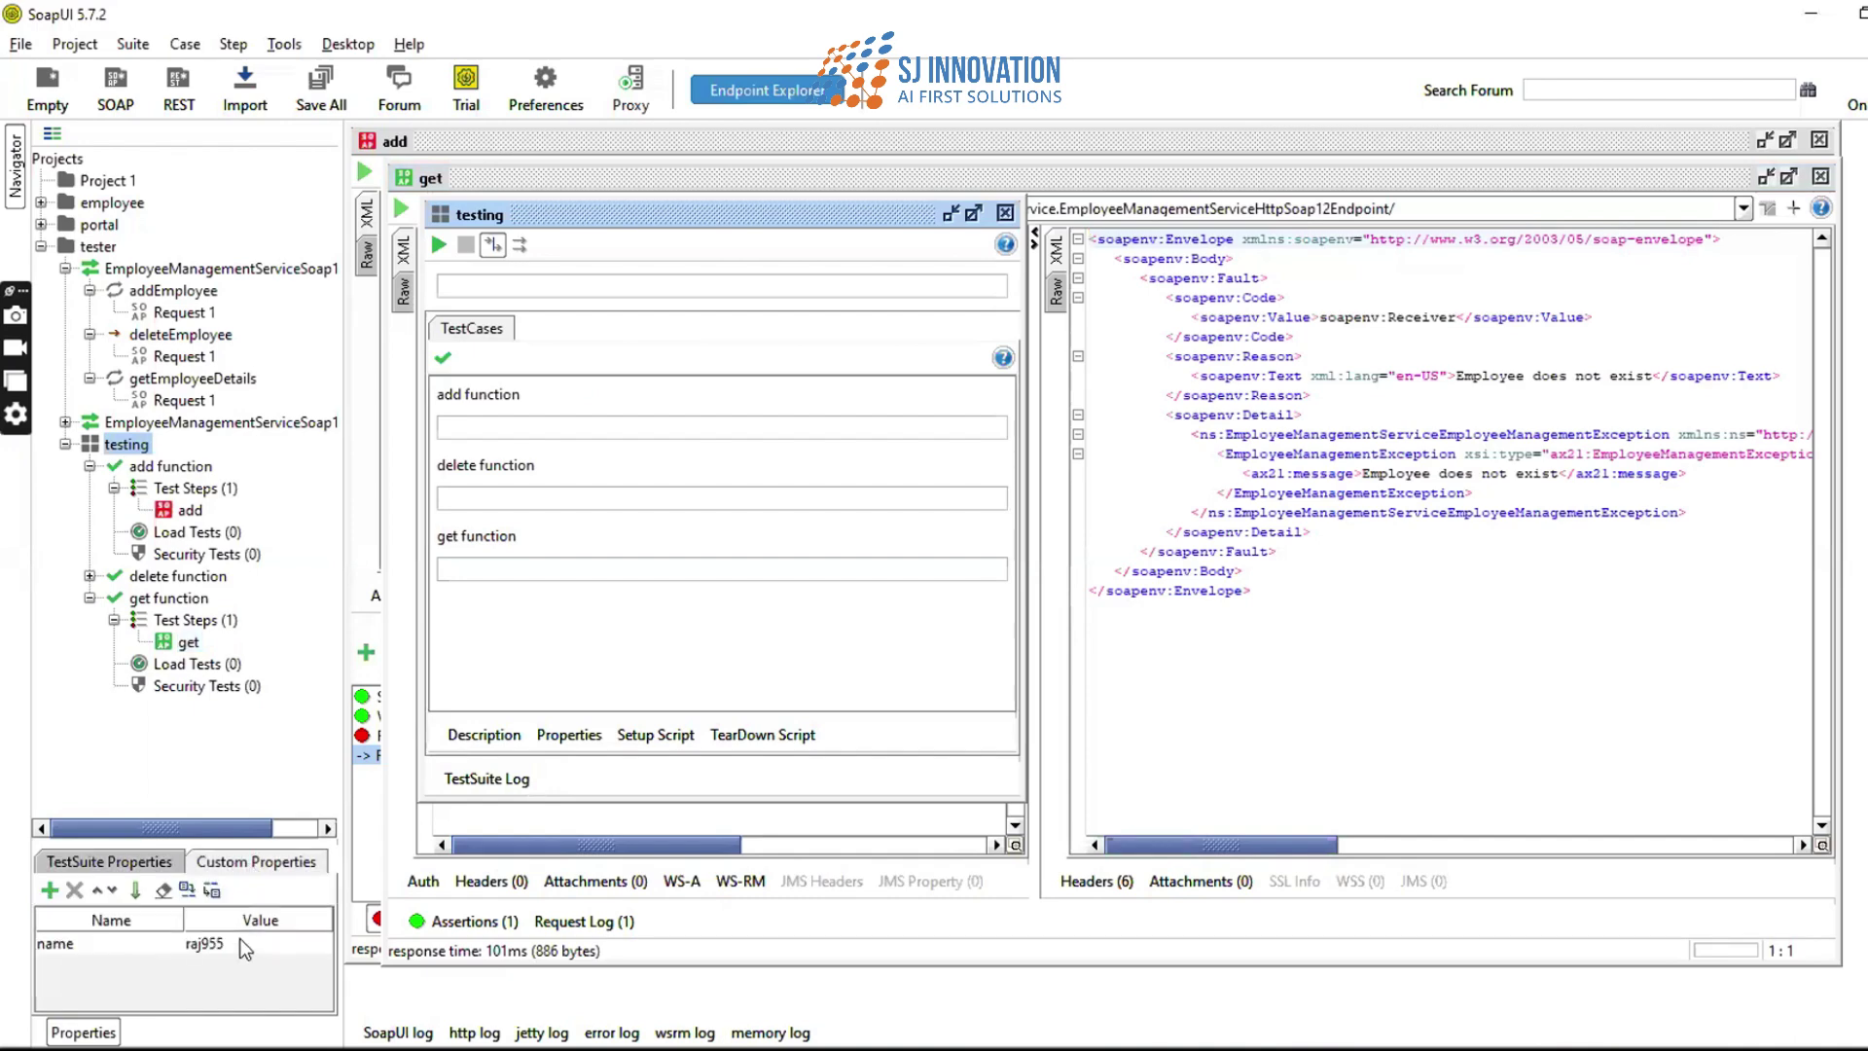
double_click(274, 944)
key("BackSpace")
key("BackSpace")
key("BackSpace")
type("111")
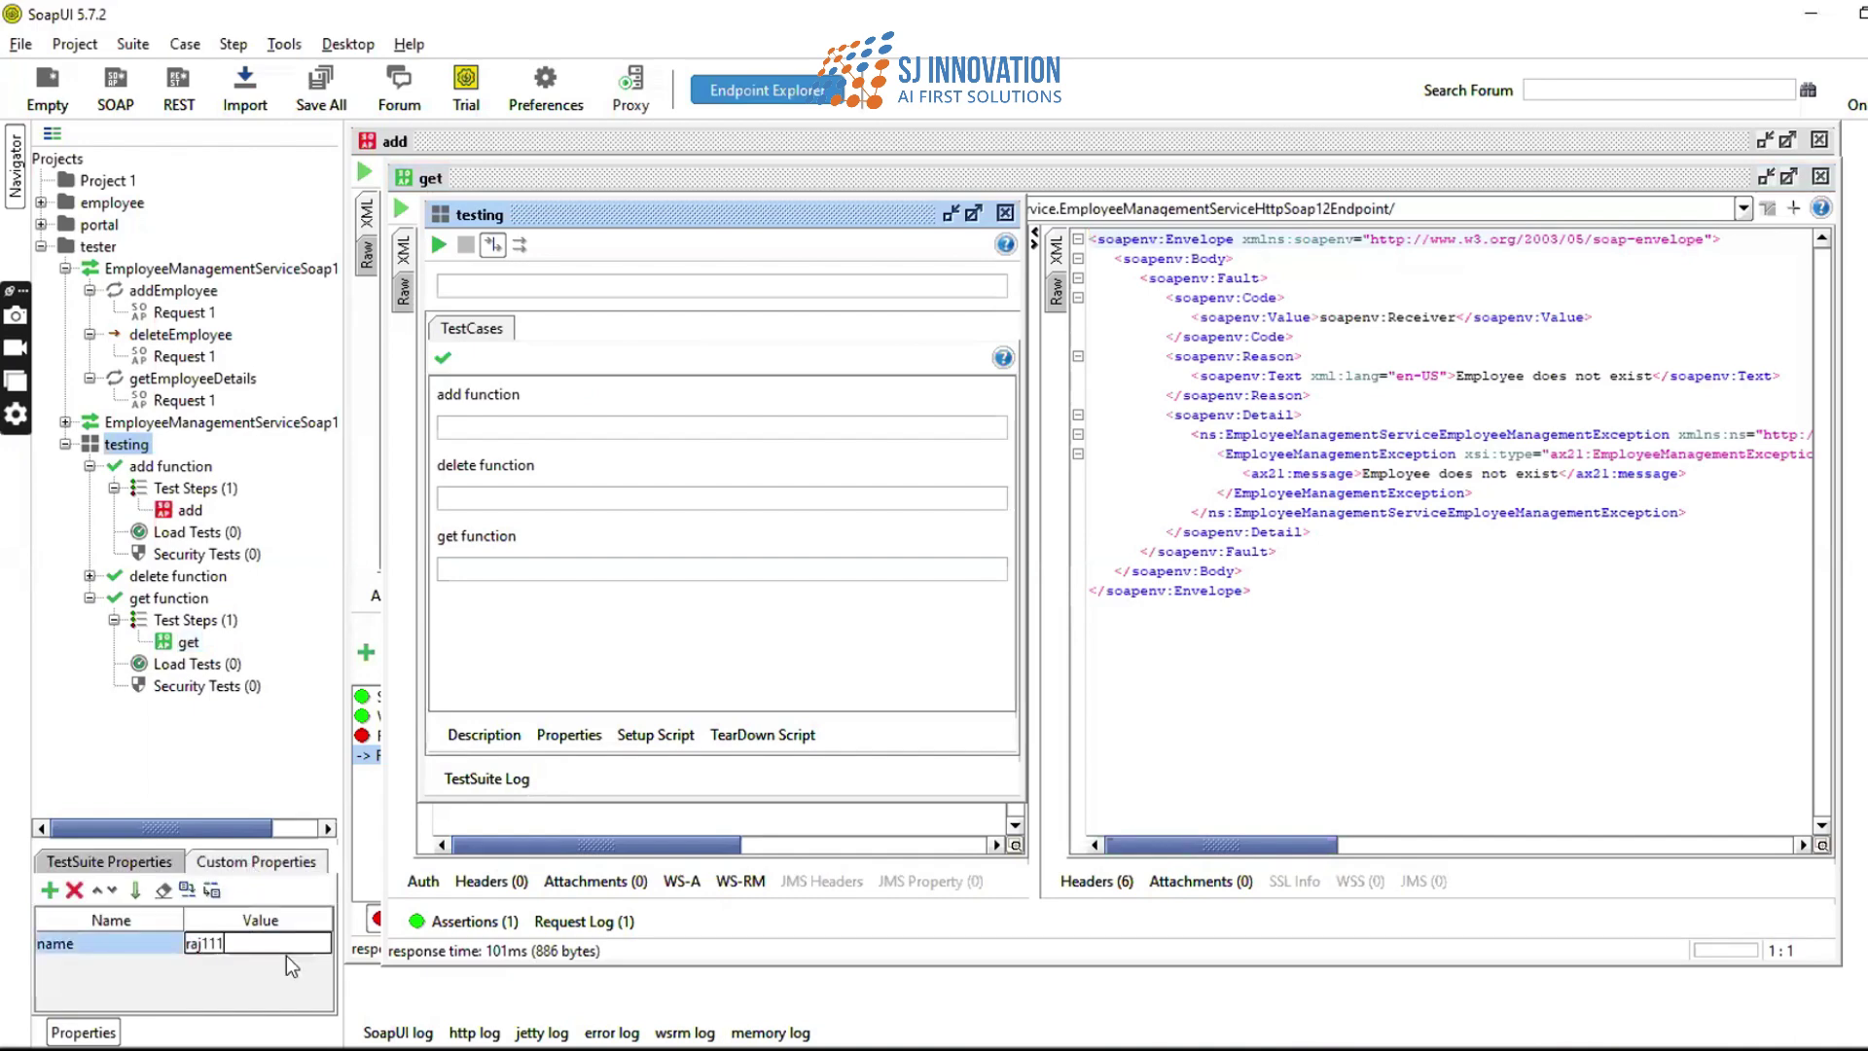
key("Return")
- Close the get and add request windows, then reopen the add step and run its request
left_click(1820, 176)
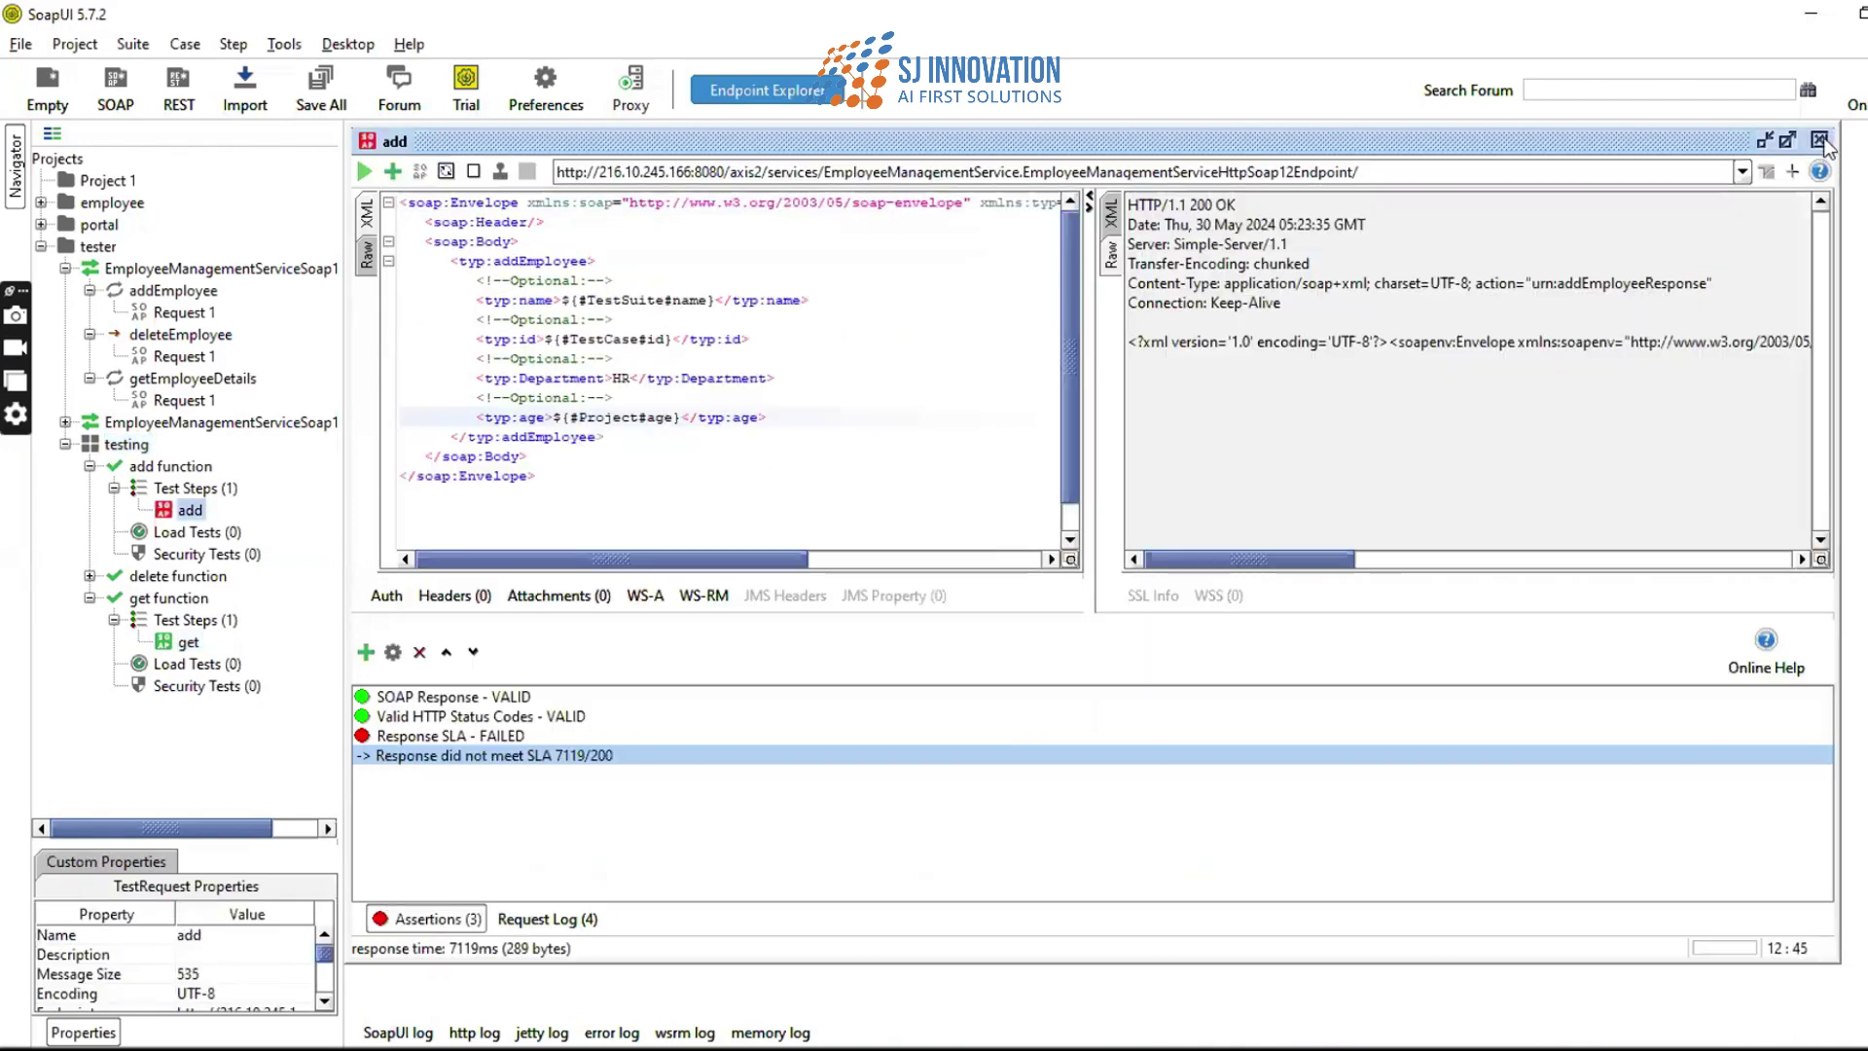
left_click(1819, 139)
double_click(189, 510)
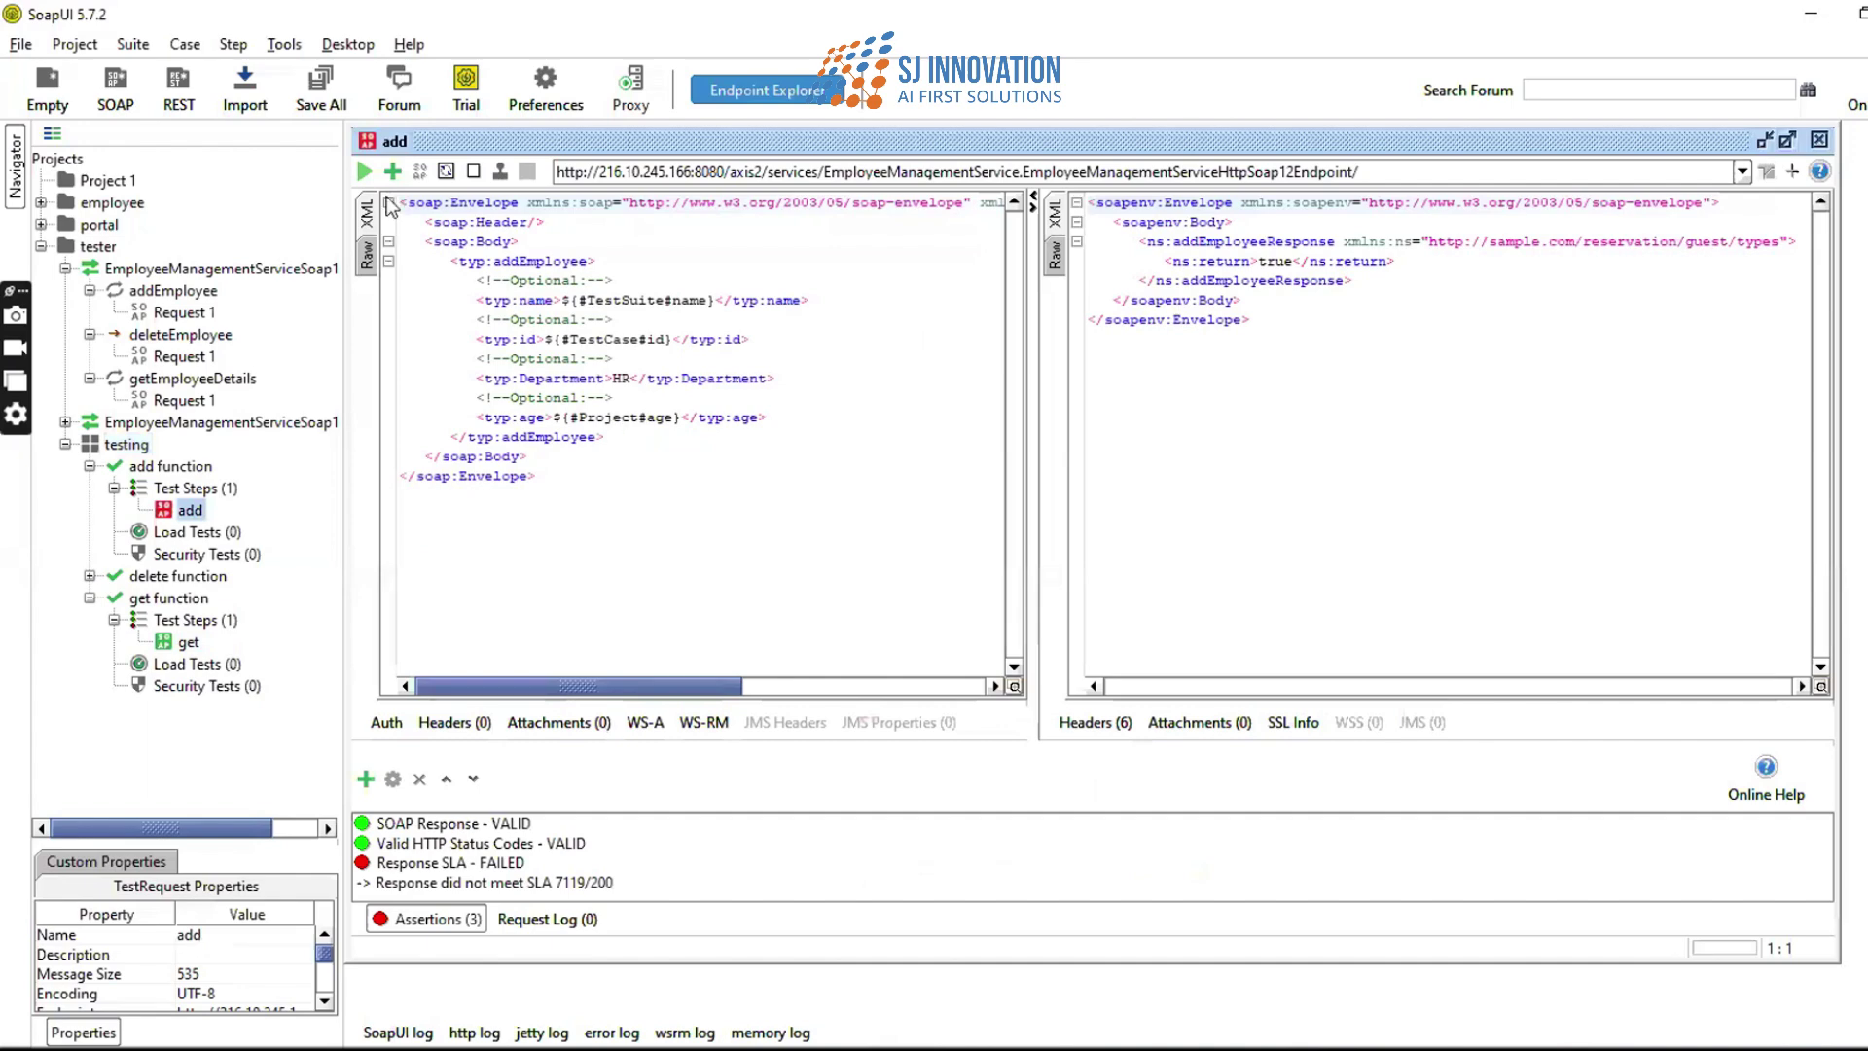
left_click(363, 171)
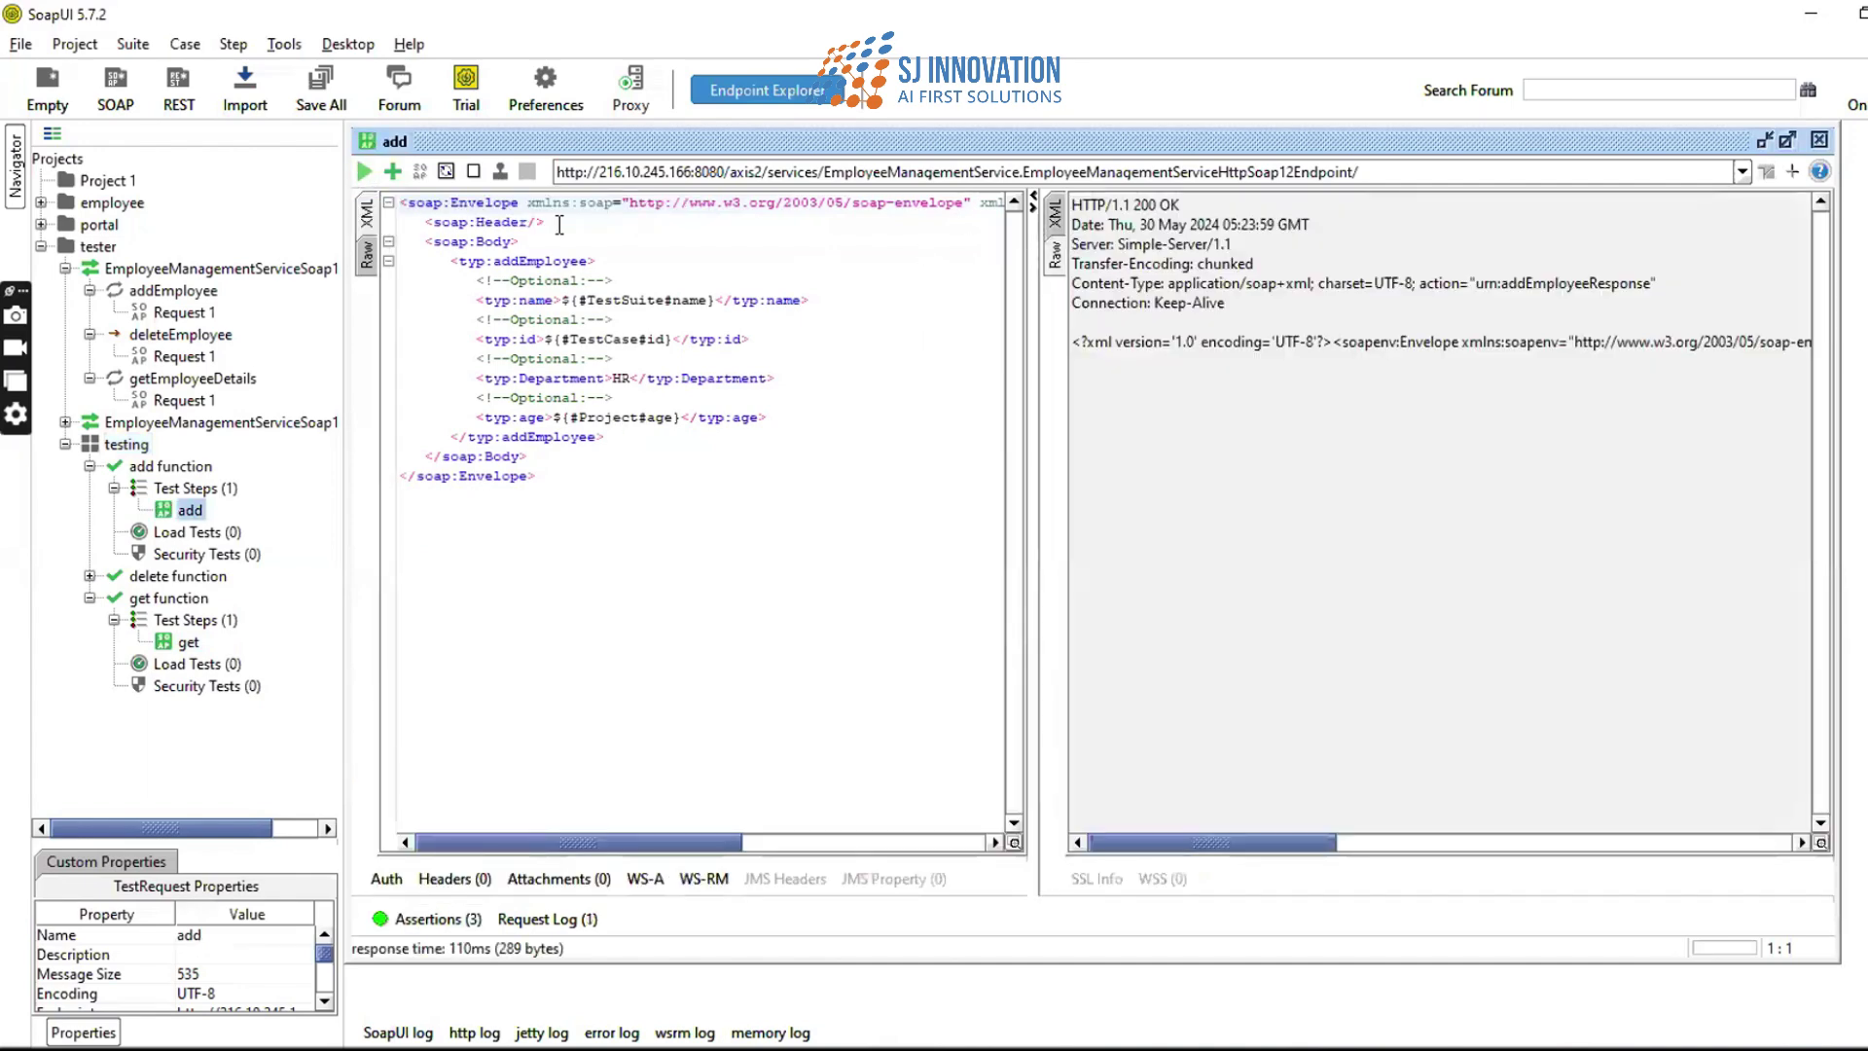
- Open the get step, run its request and check the returned employee name and age in the XML response
double_click(184, 642)
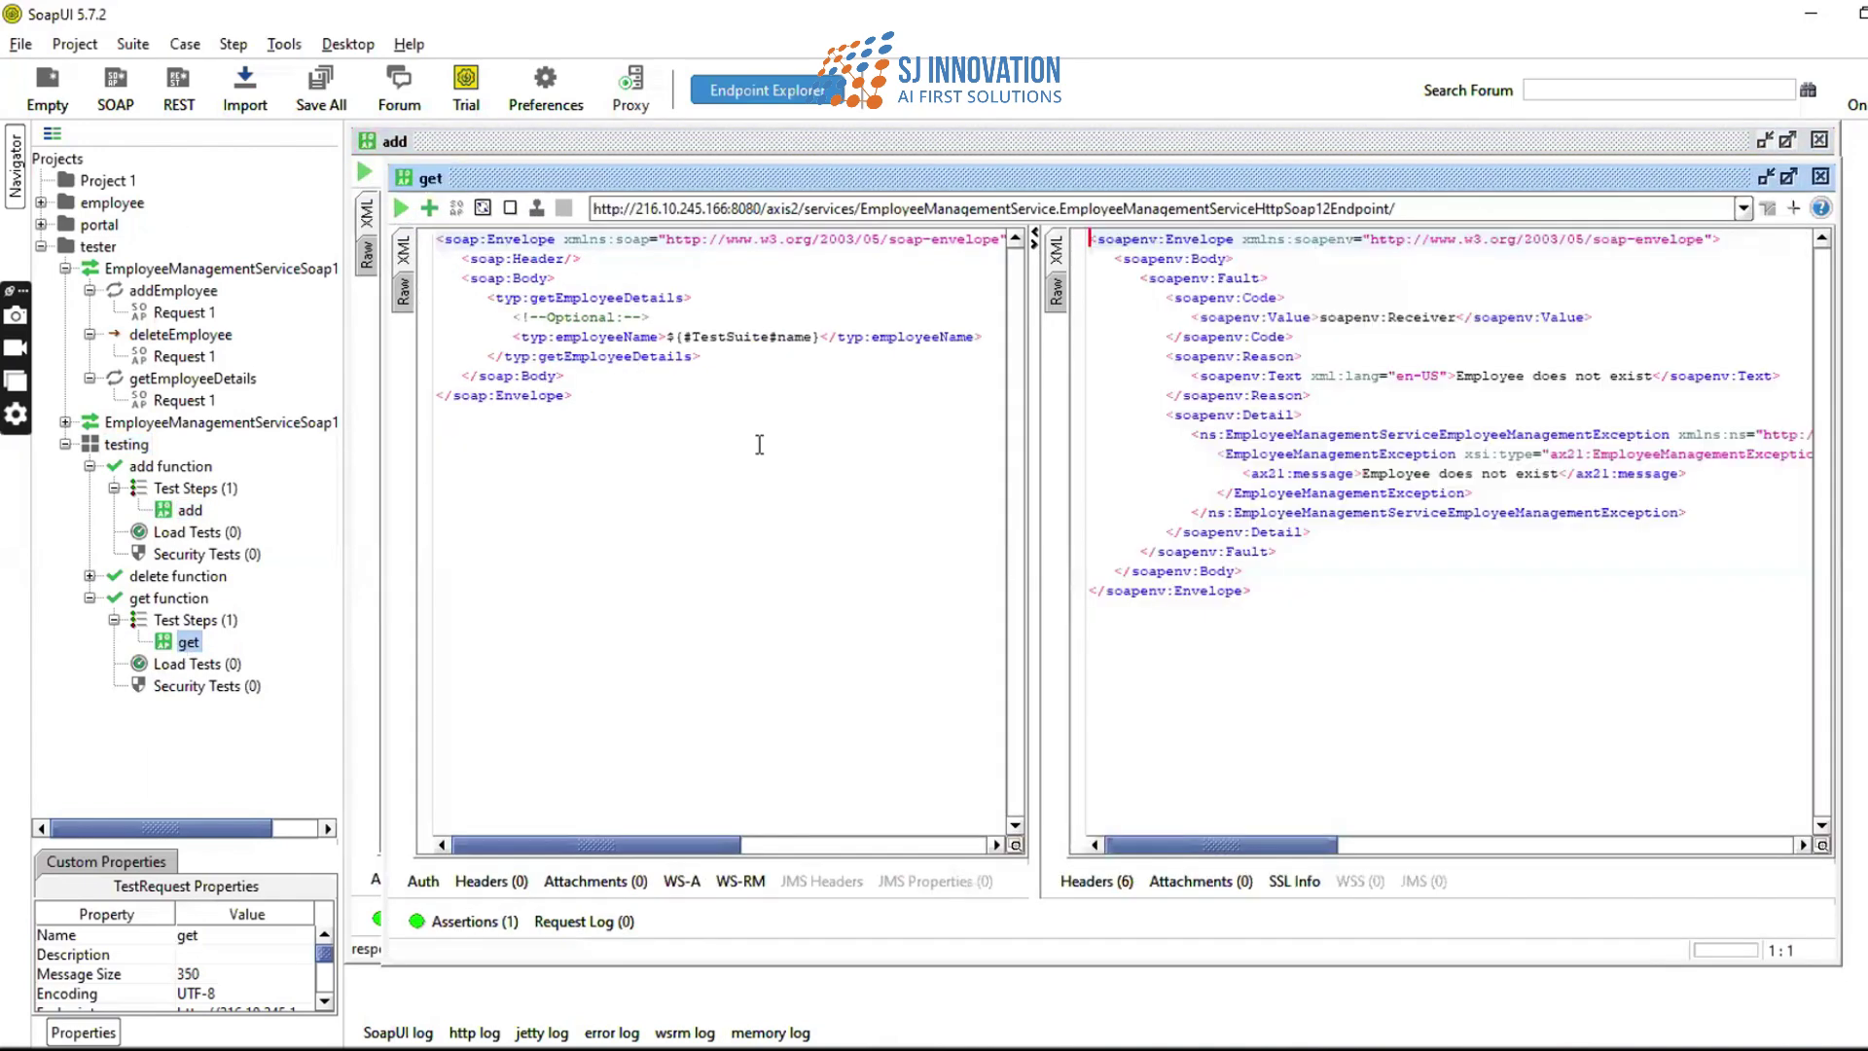
left_click(401, 209)
left_click(1058, 257)
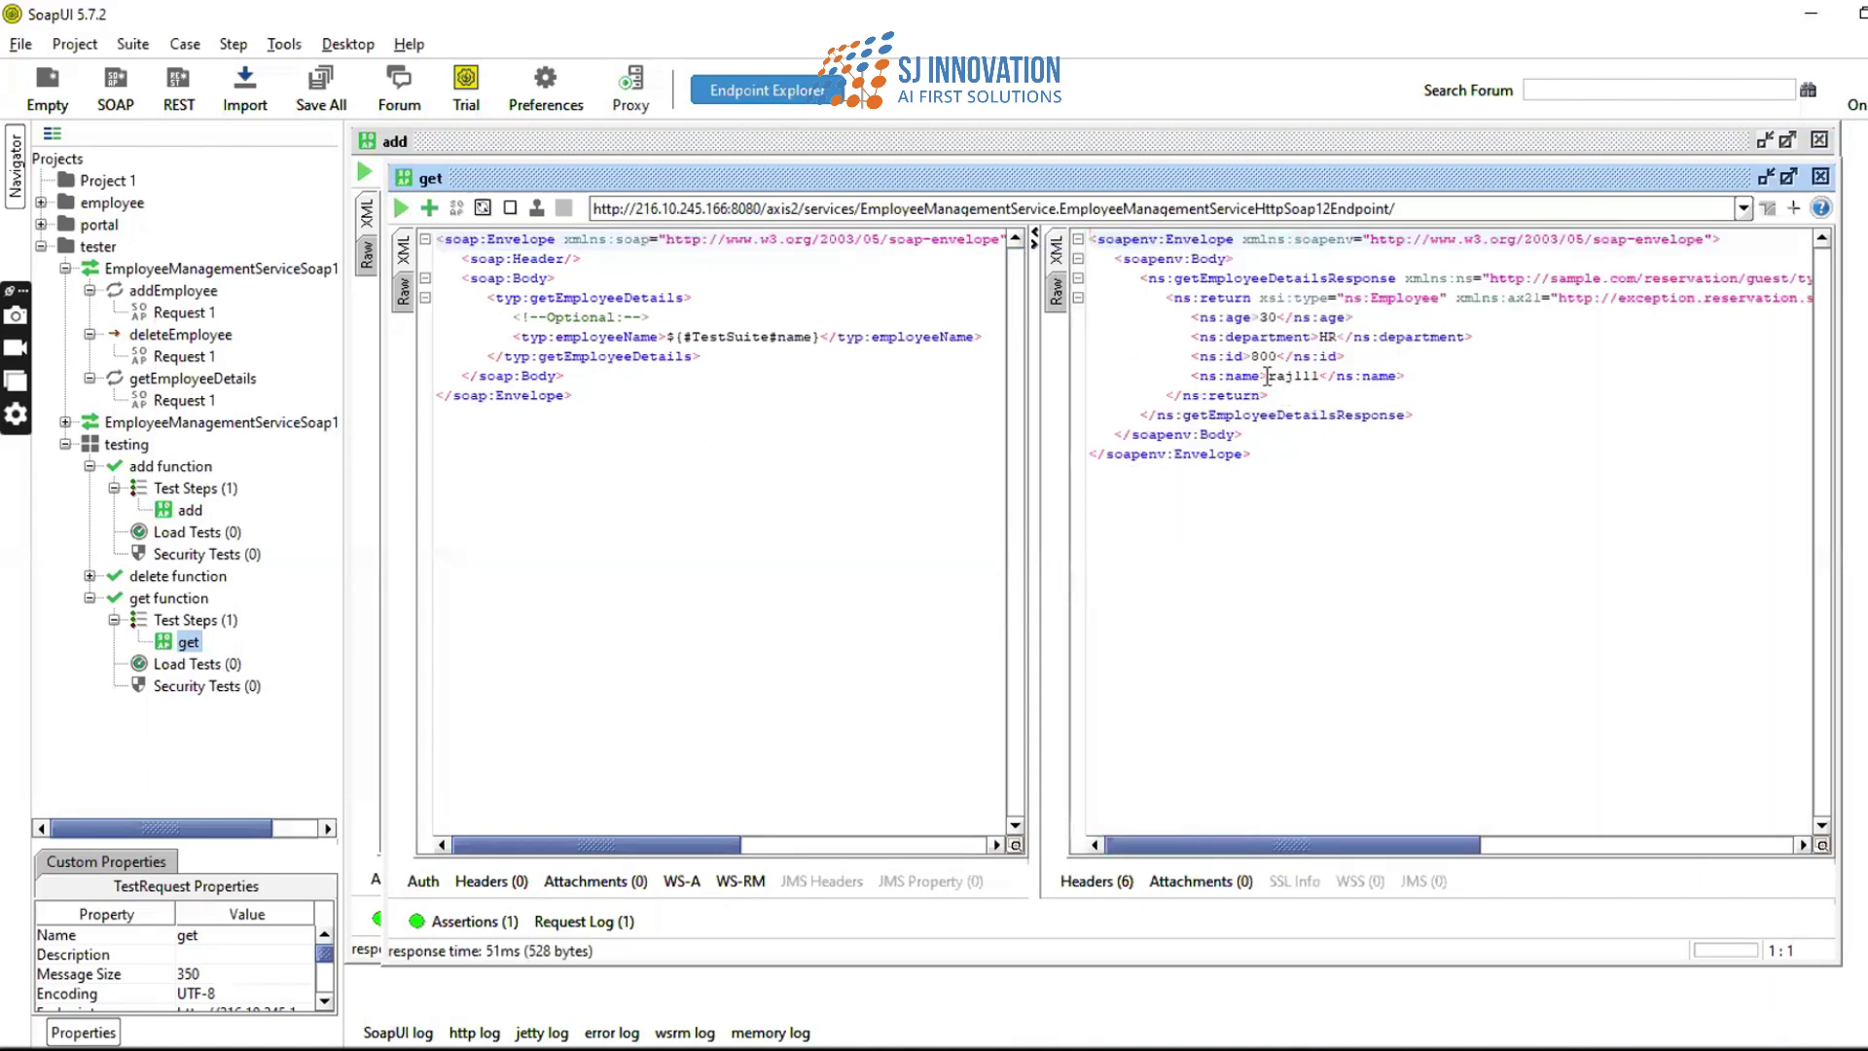
left_click(1390, 376)
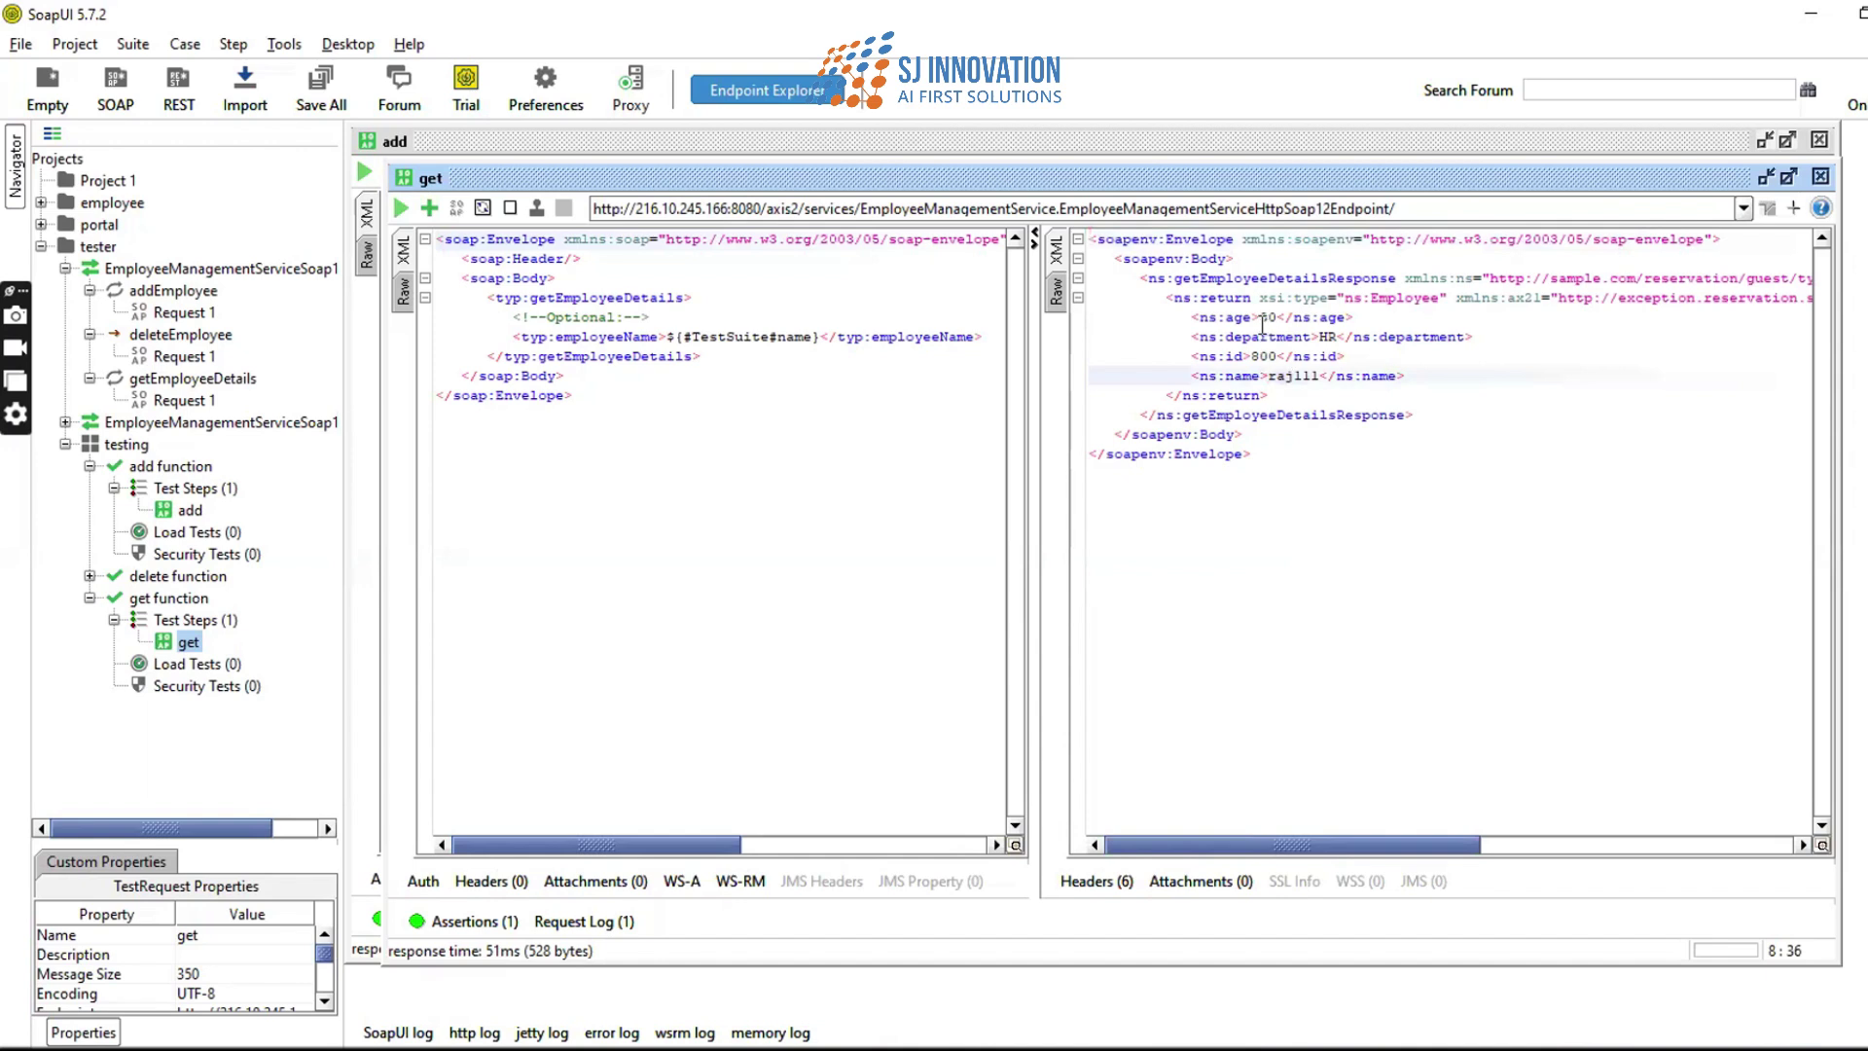
left_click_drag(1261, 317, 1277, 316)
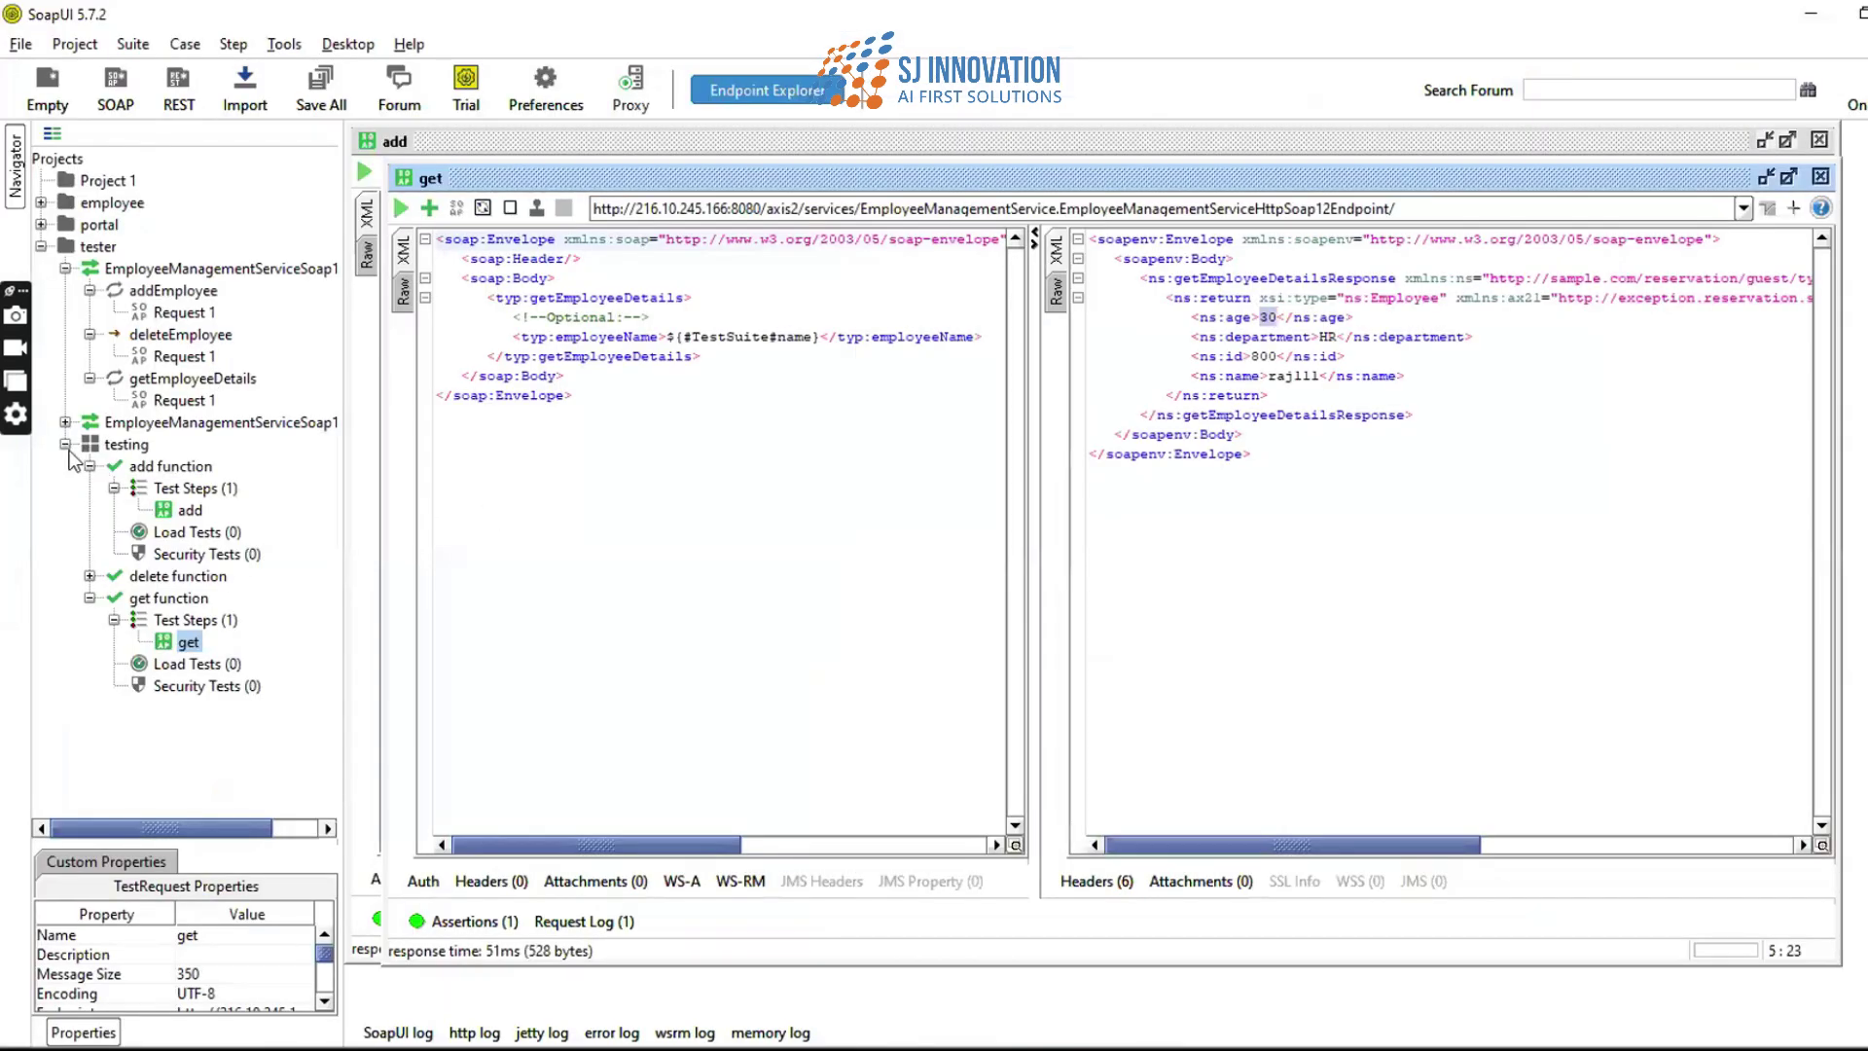
- Add a Properties test step named Properties to the add function test case
left_click(132, 468)
left_click(90, 466)
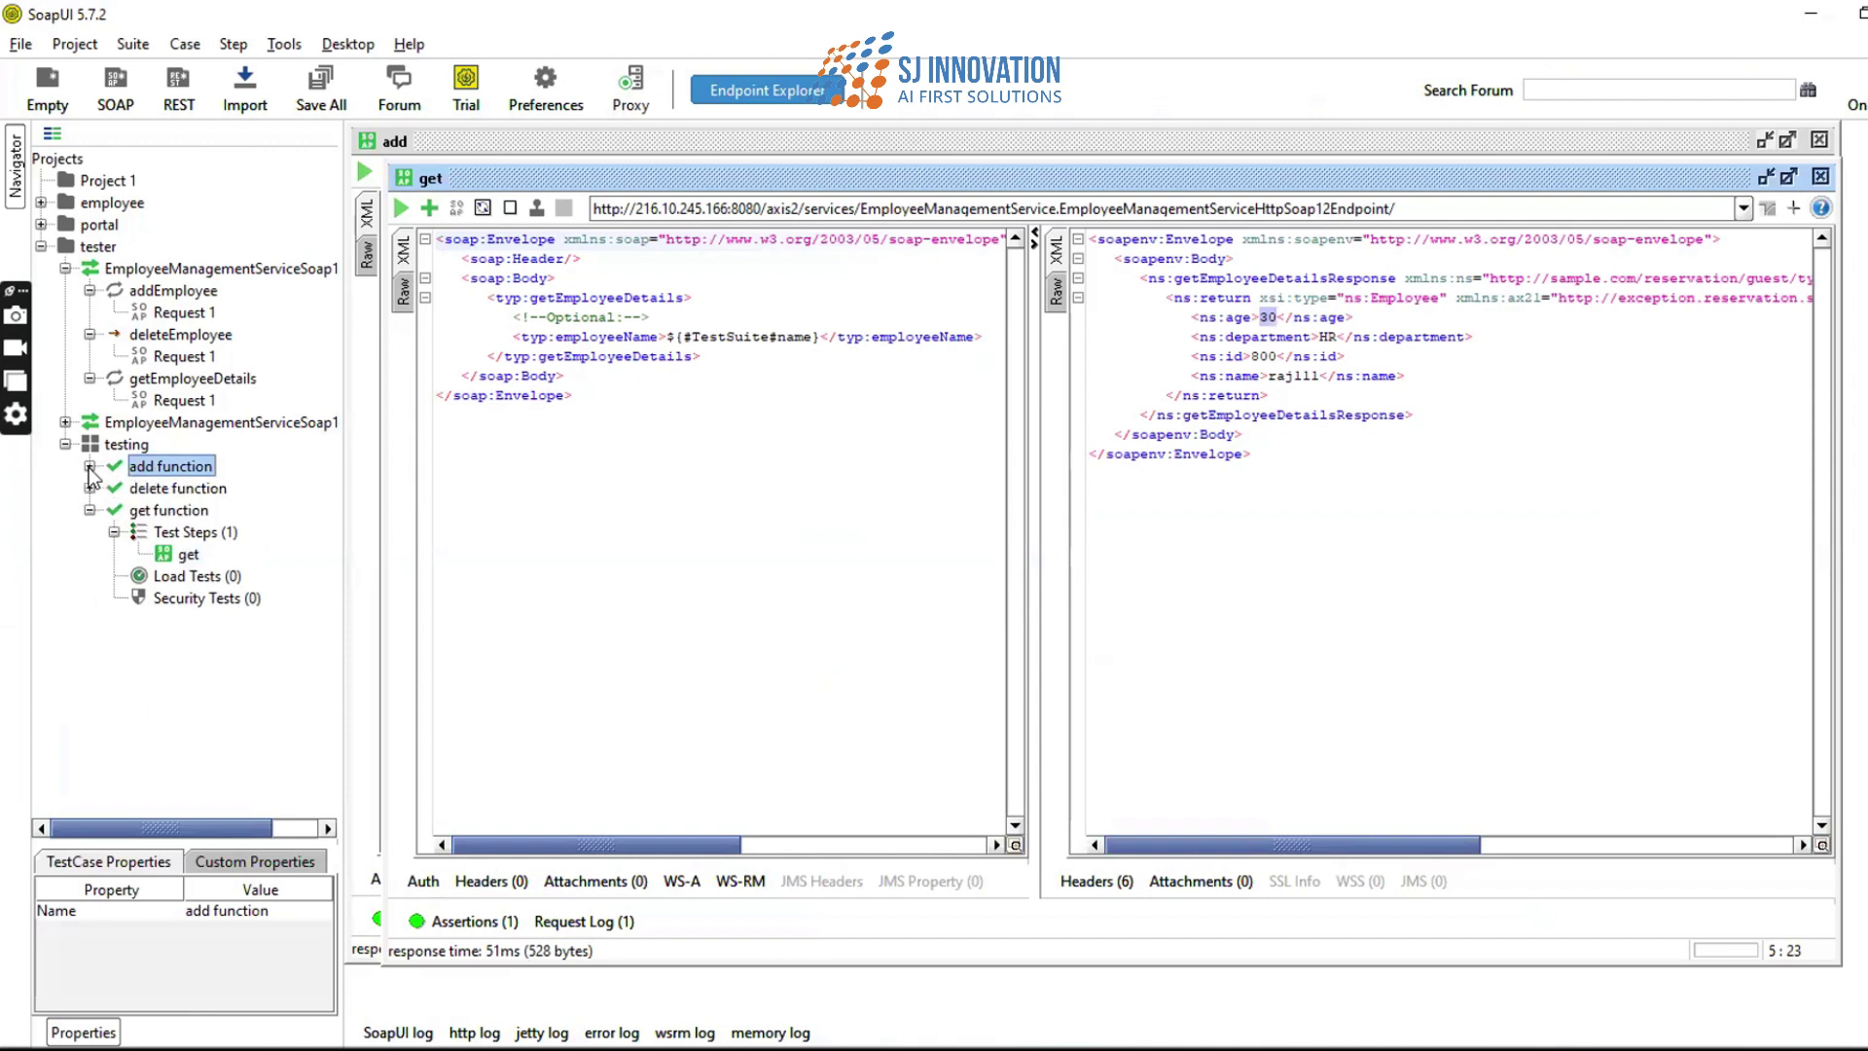
left_click(91, 467)
left_click(175, 489)
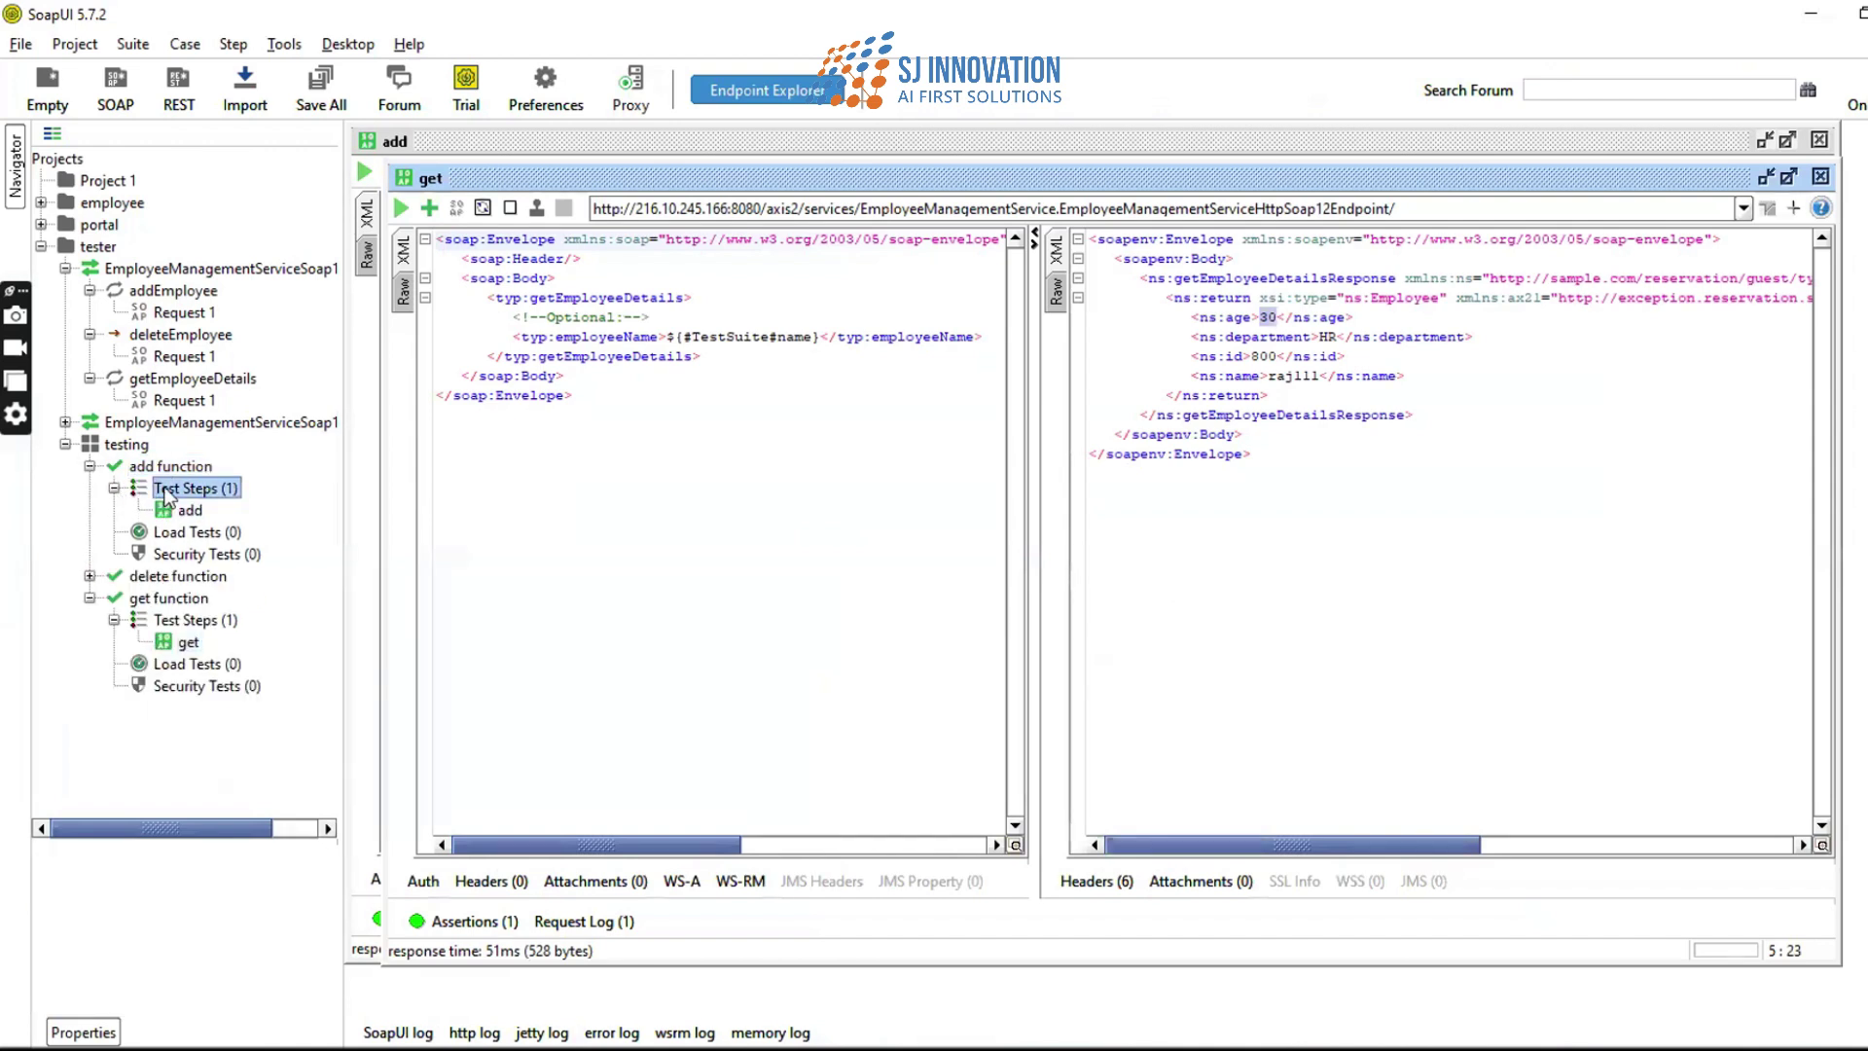
right_click(165, 494)
mouse_move(224, 535)
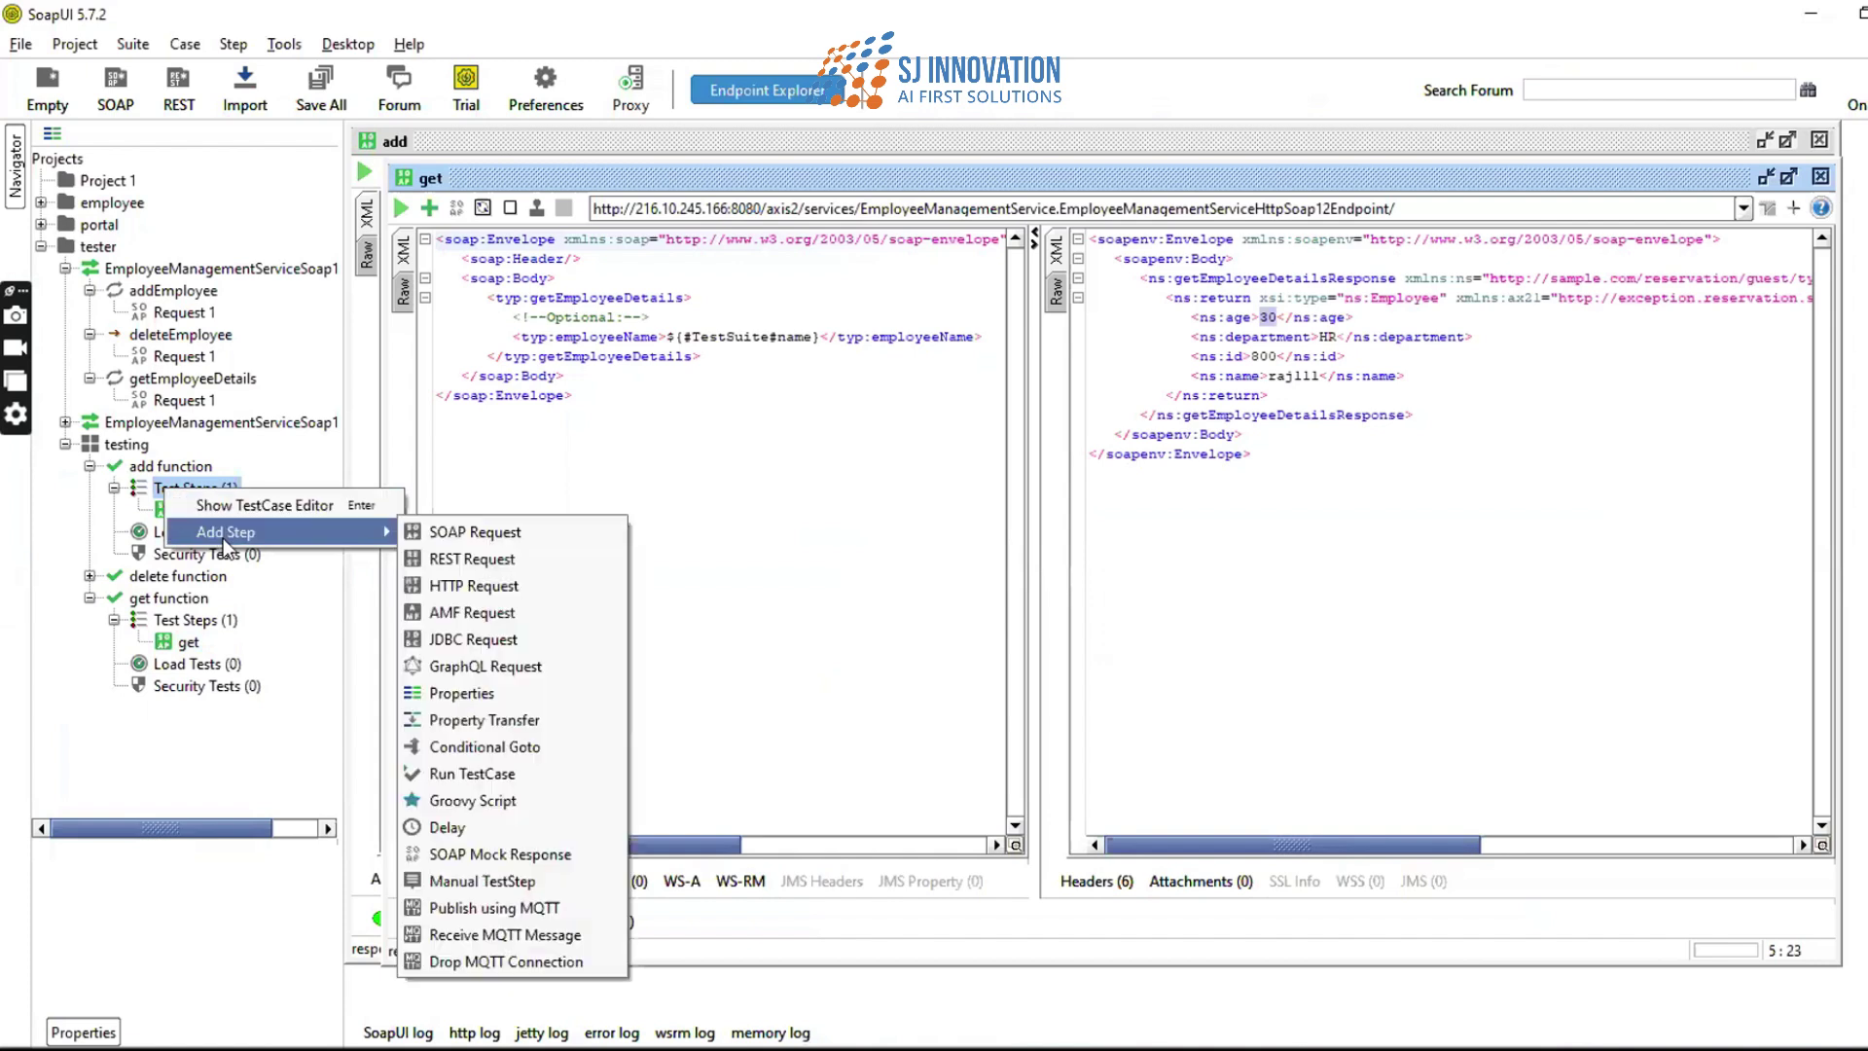
left_click(457, 692)
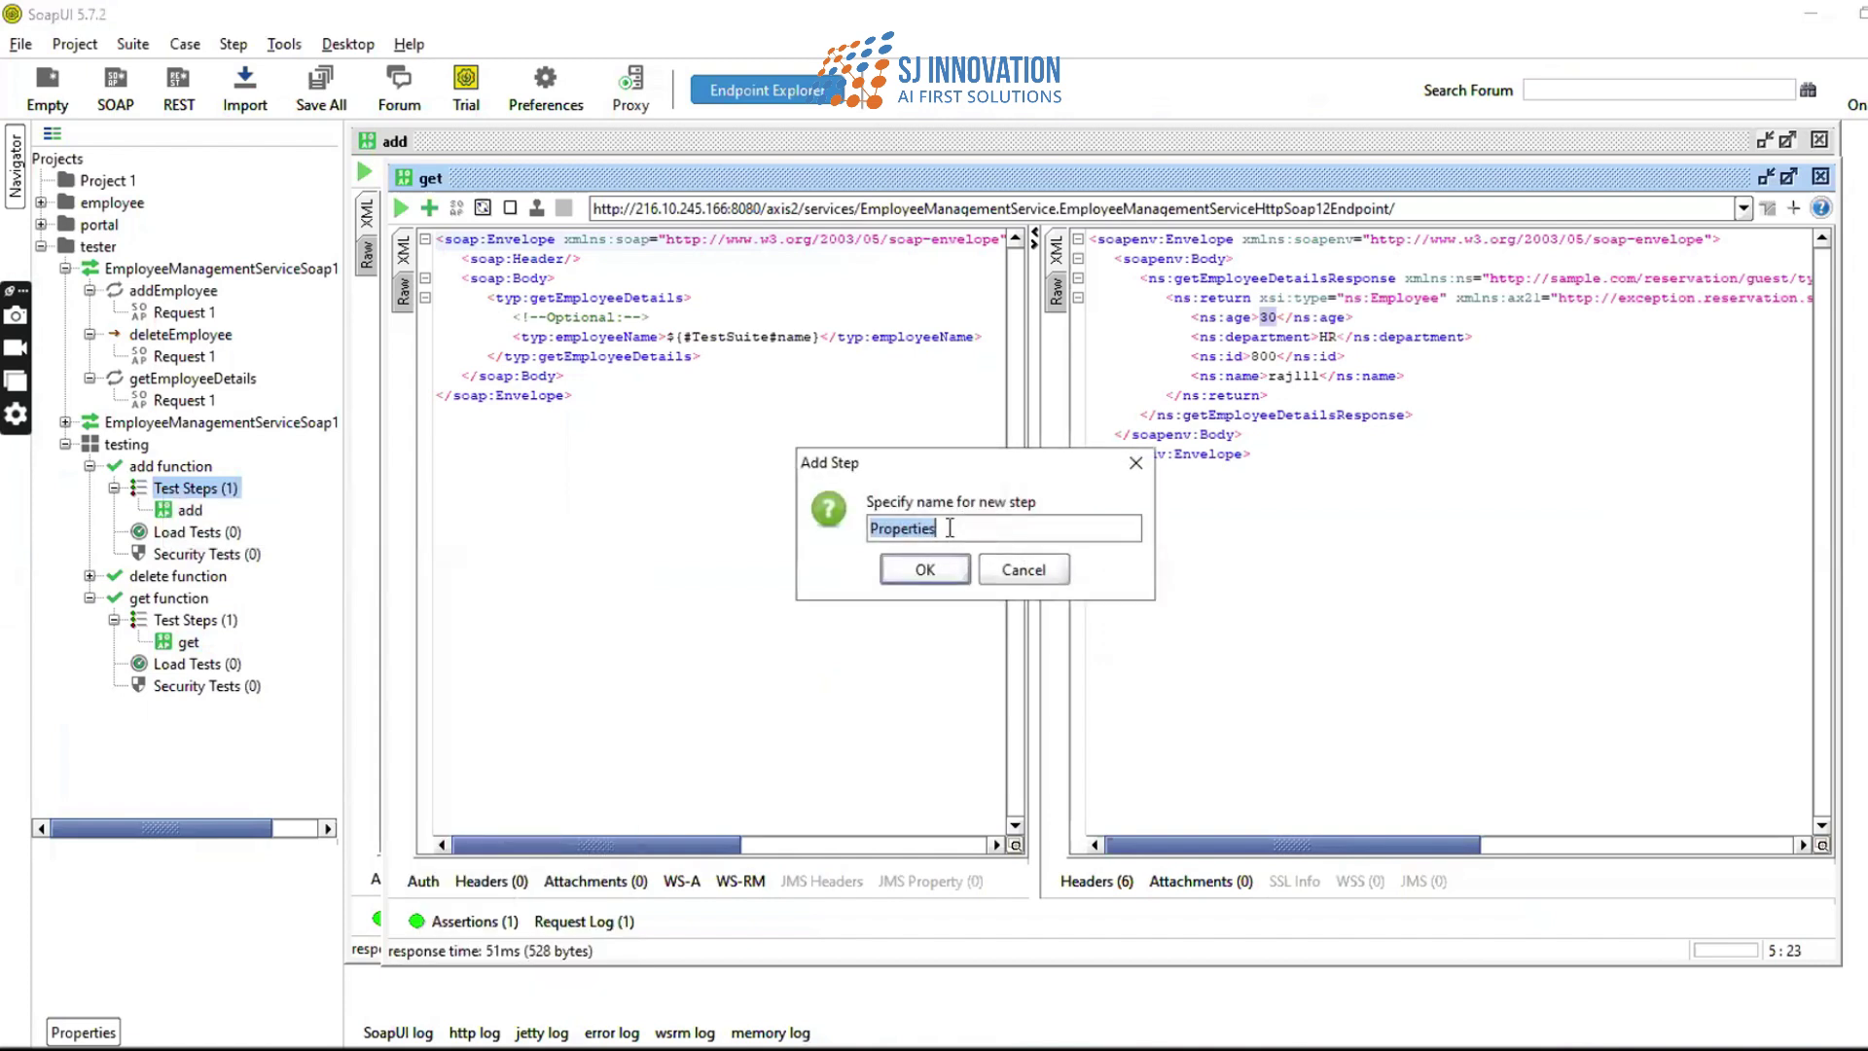
left_click(925, 569)
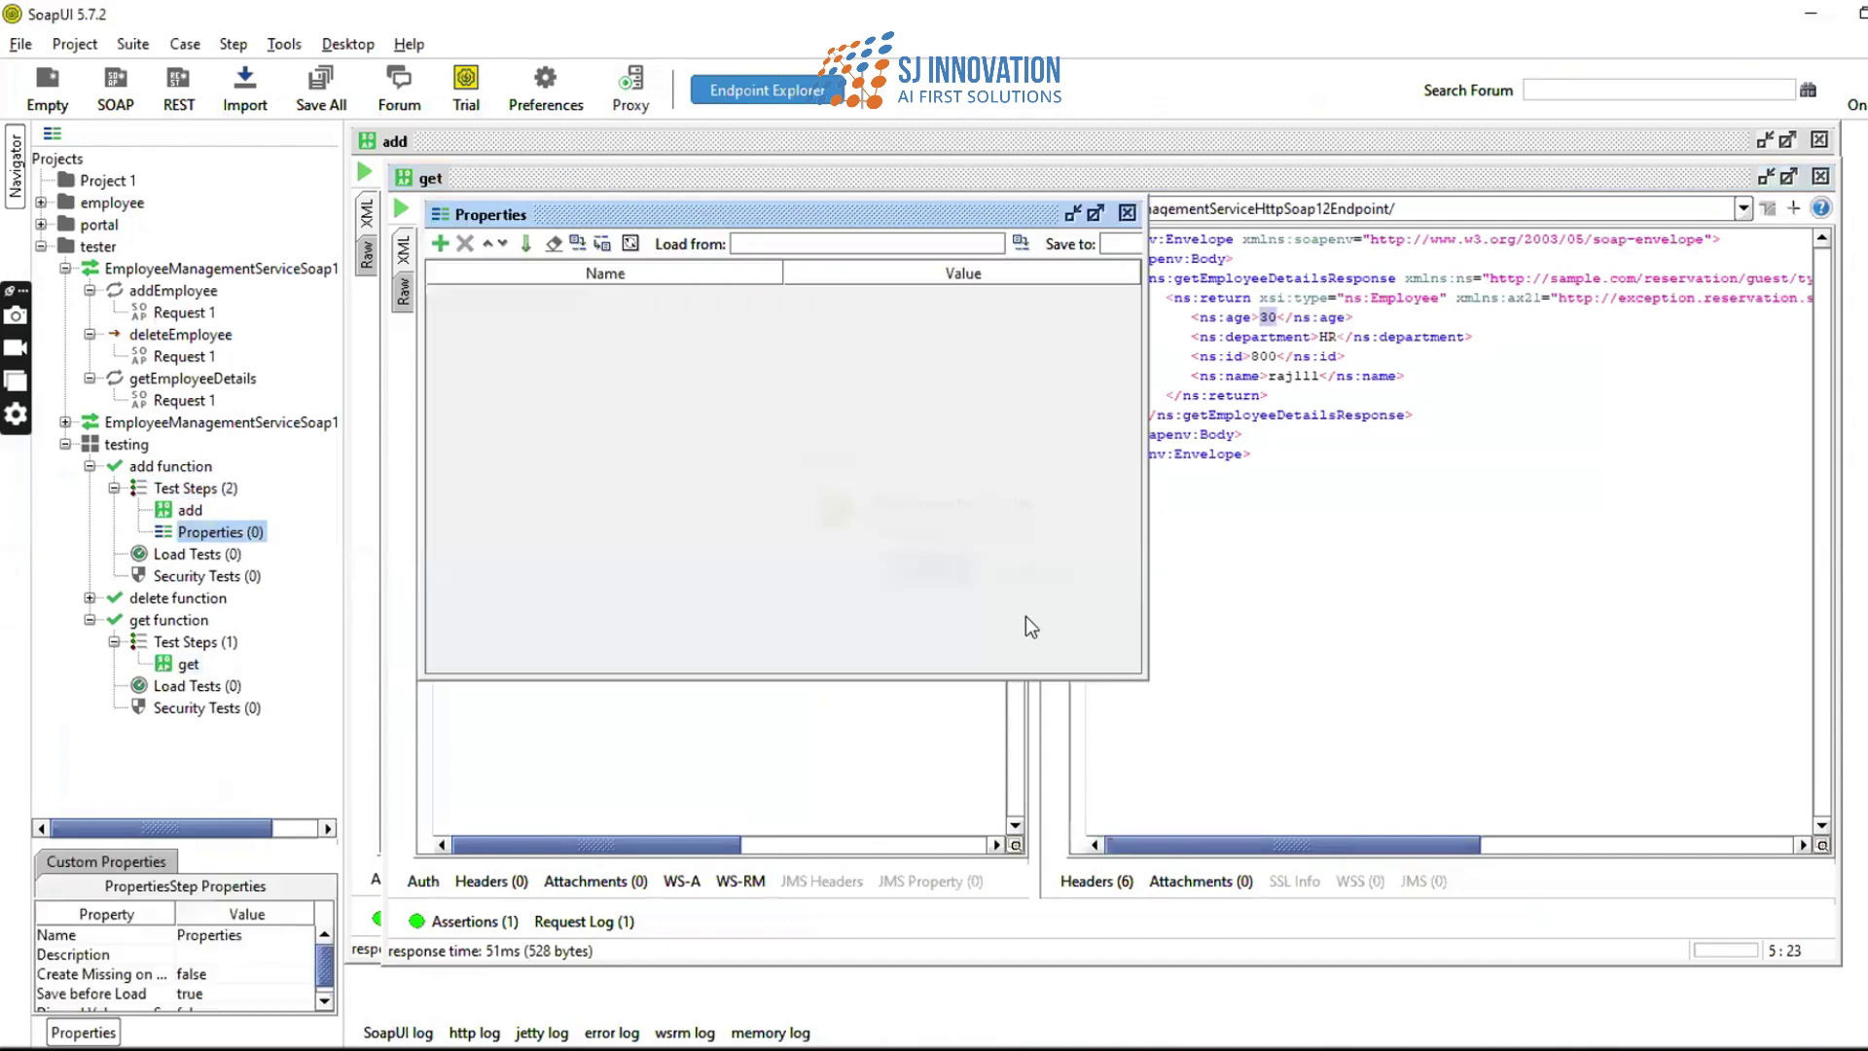
- Close the add and get request windows so that only the Properties step editor stays open
left_click(440, 243)
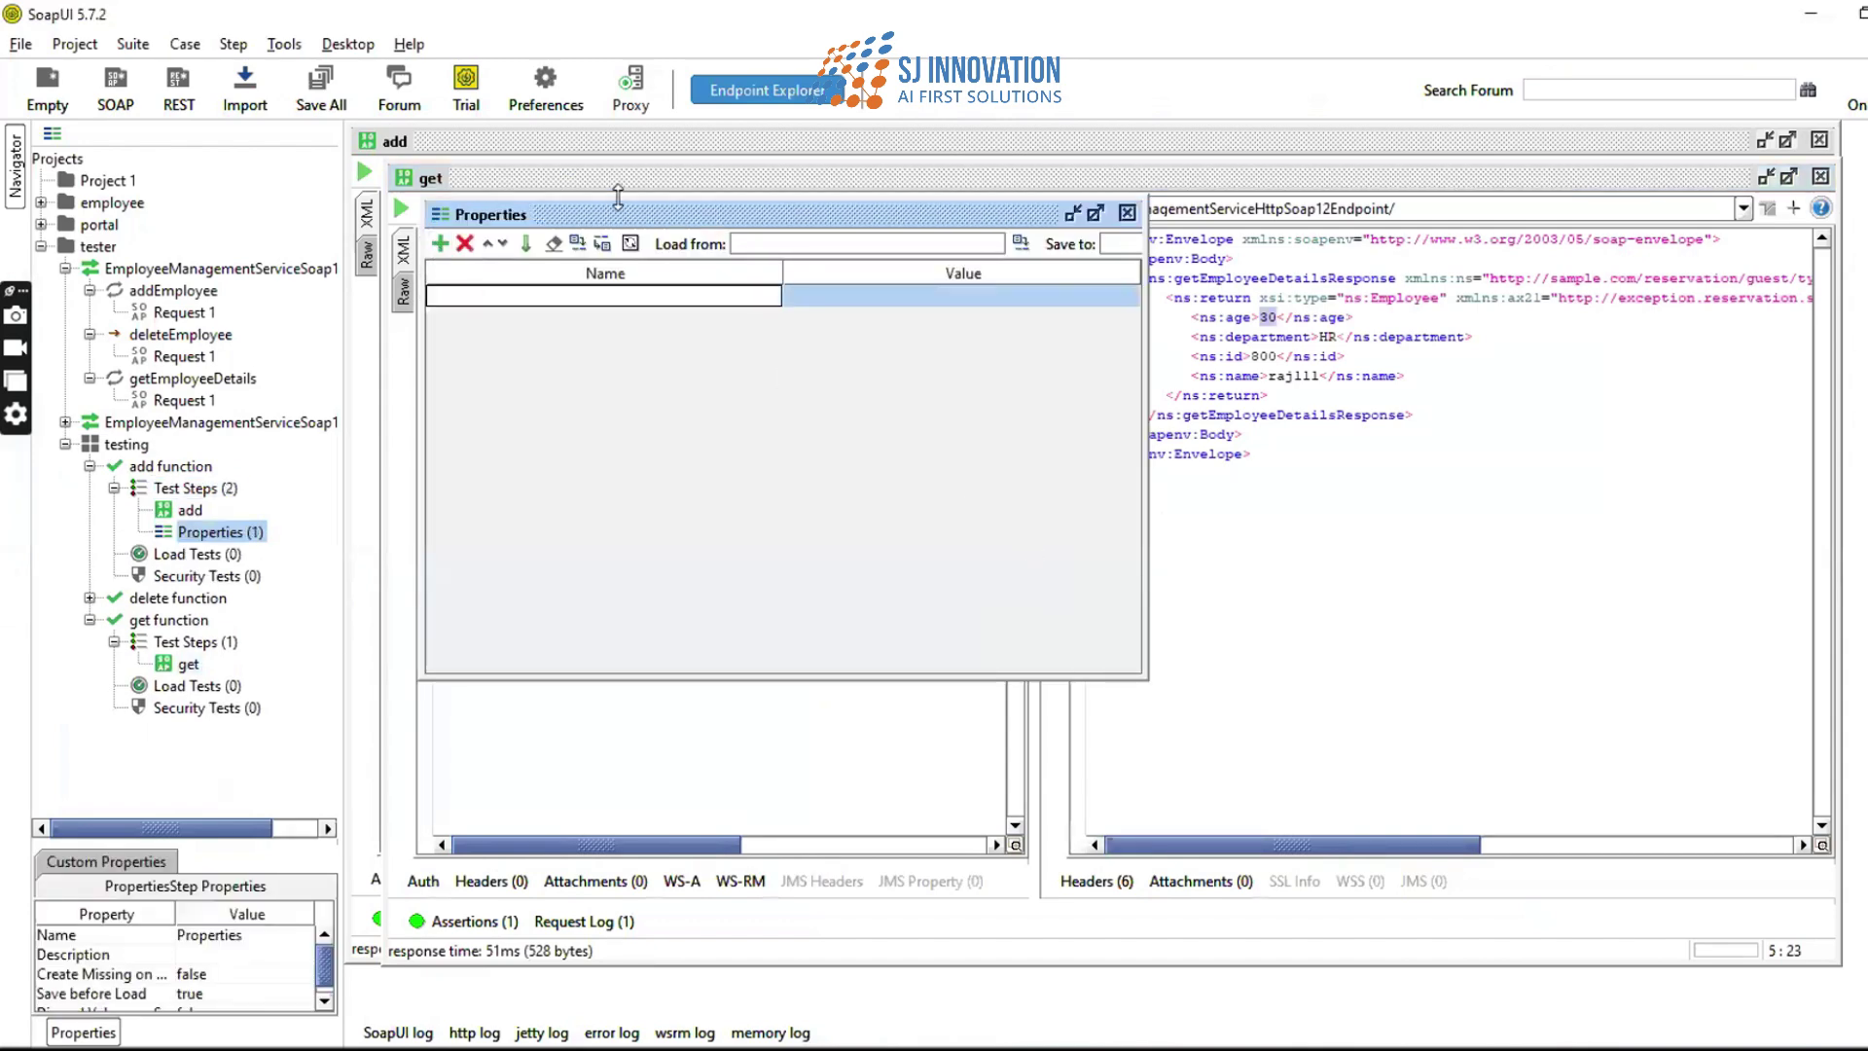
left_click_drag(631, 188, 876, 159)
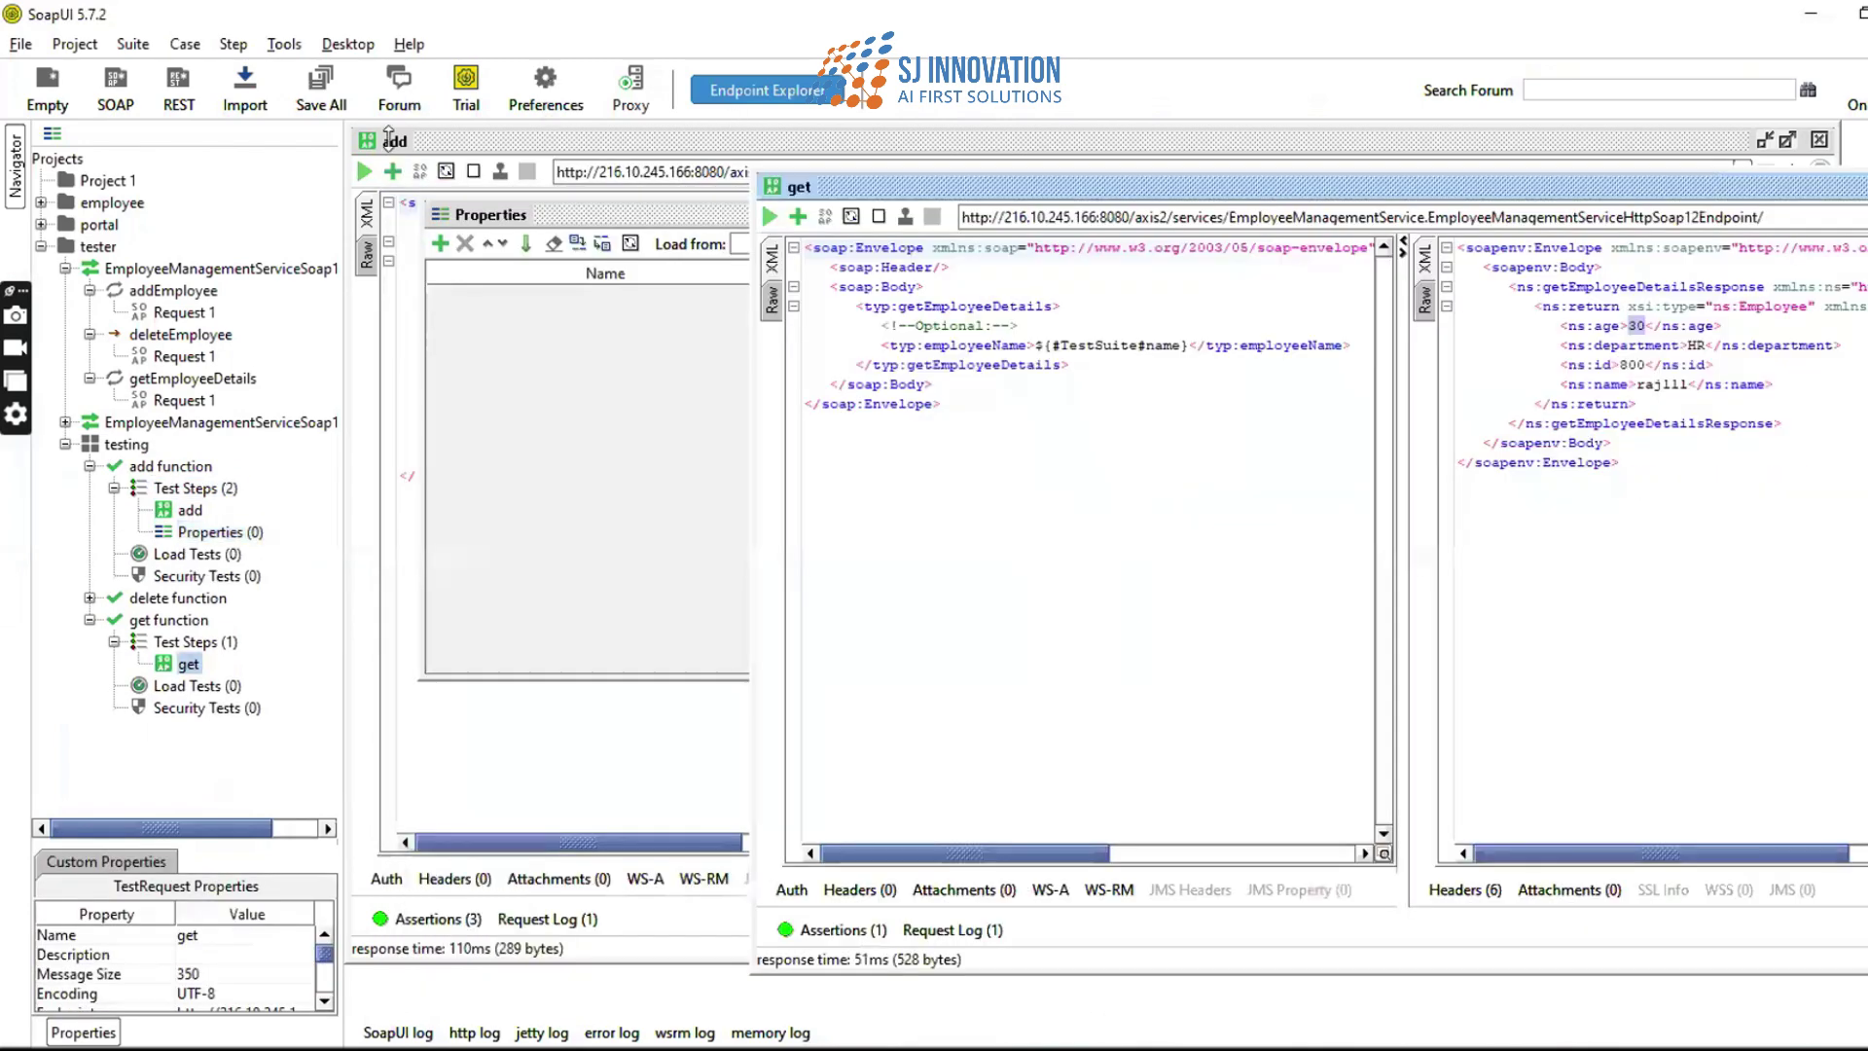
double_click(395, 154)
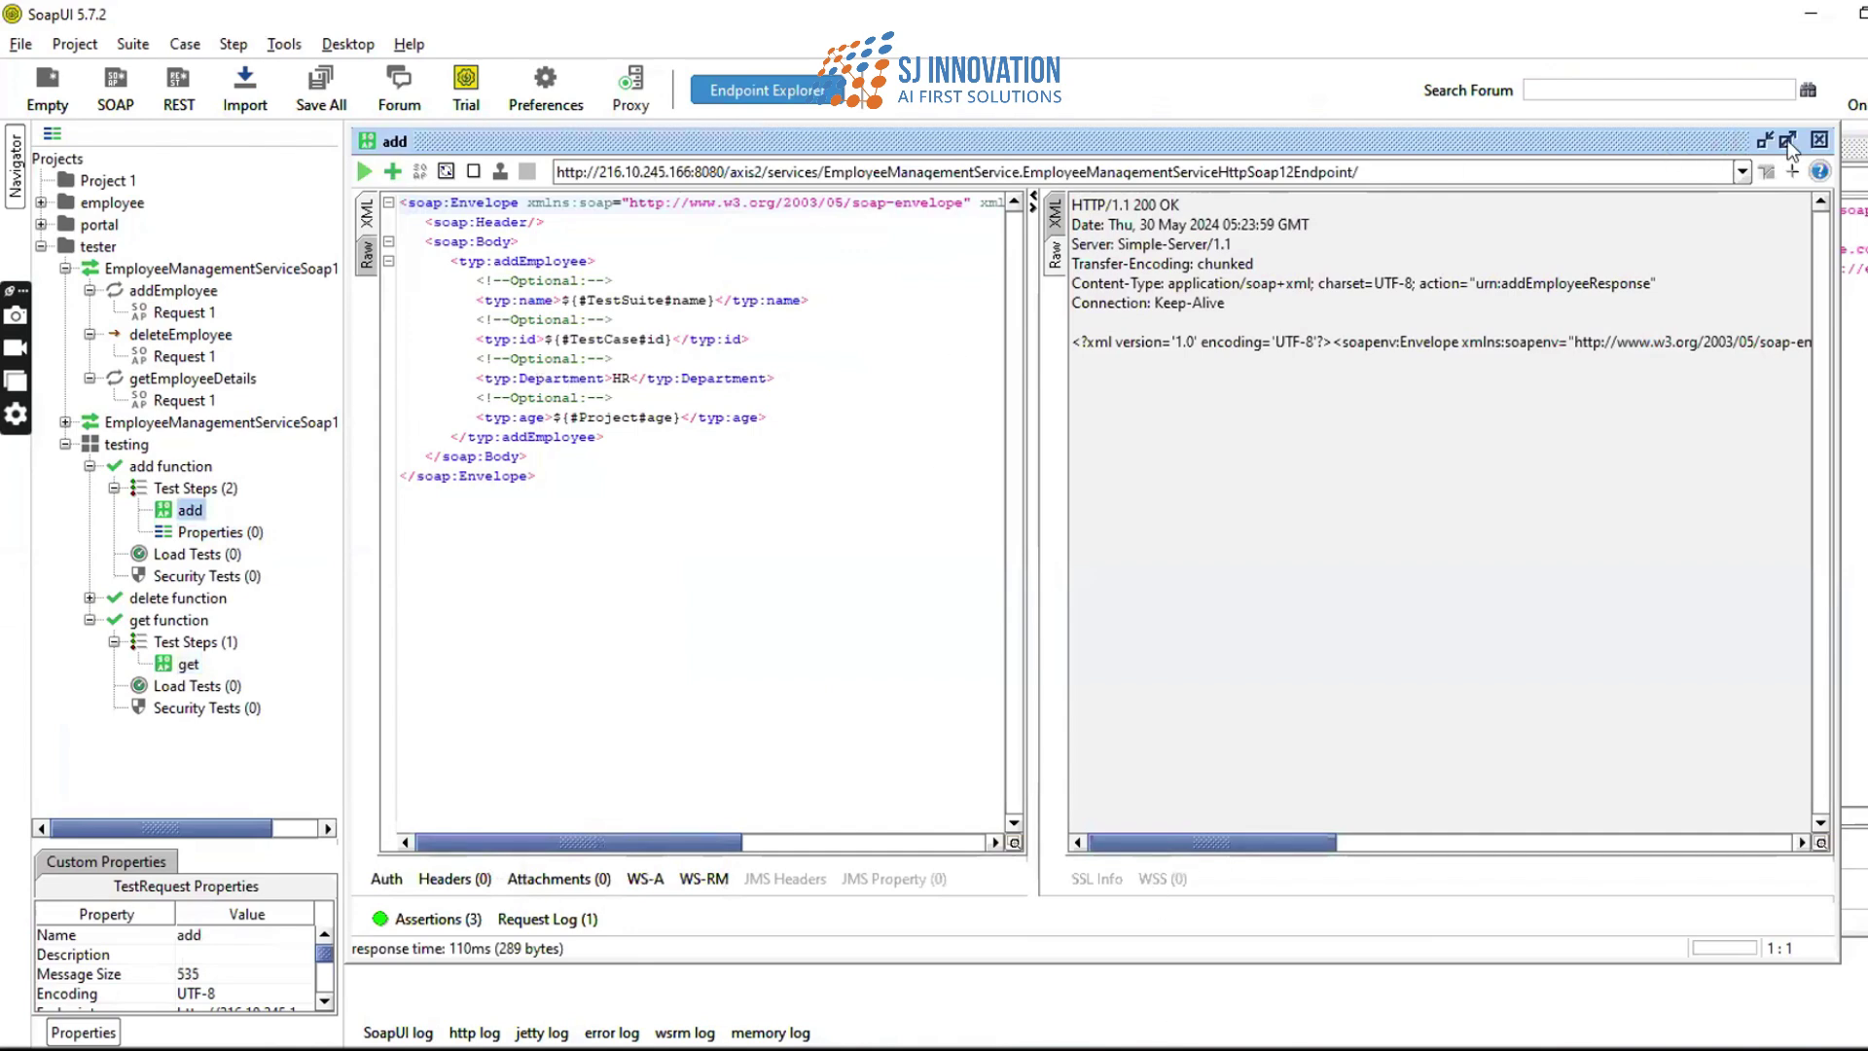
double_click(185, 664)
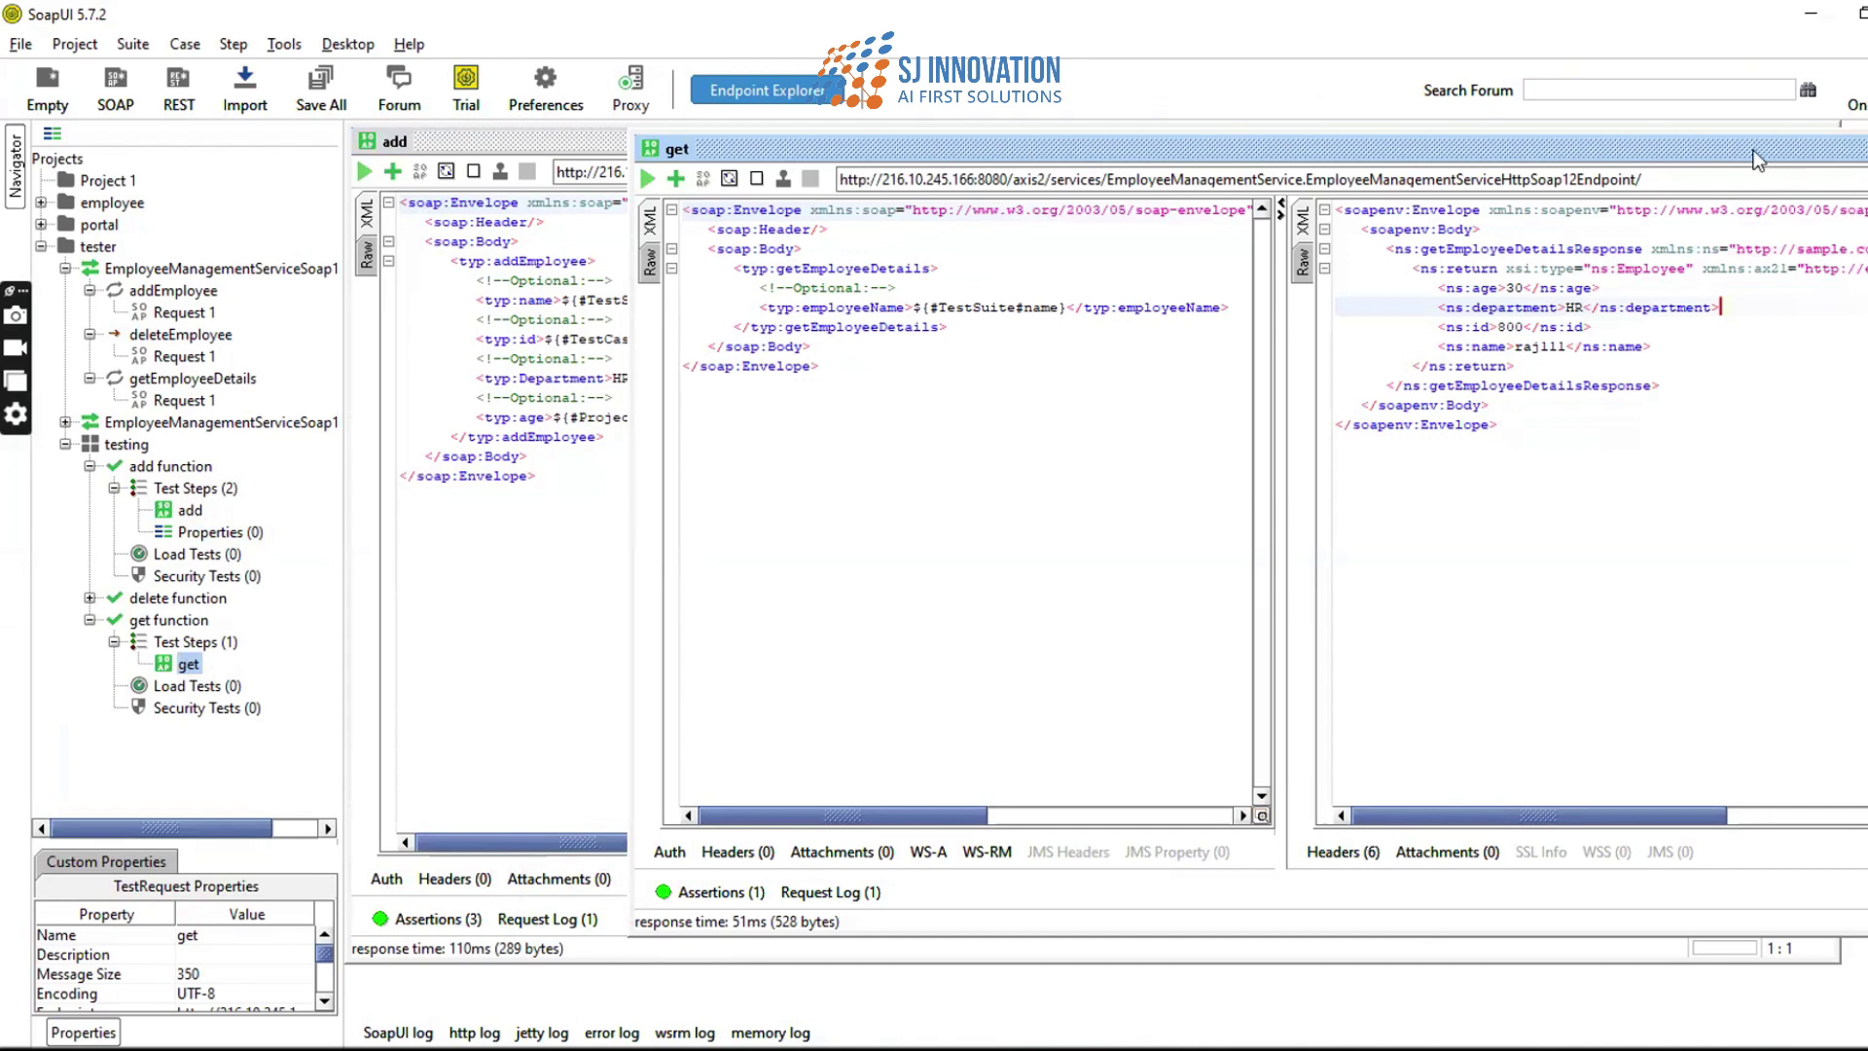
left_click_drag(1753, 151, 1518, 159)
left_click(1835, 156)
left_click(1827, 141)
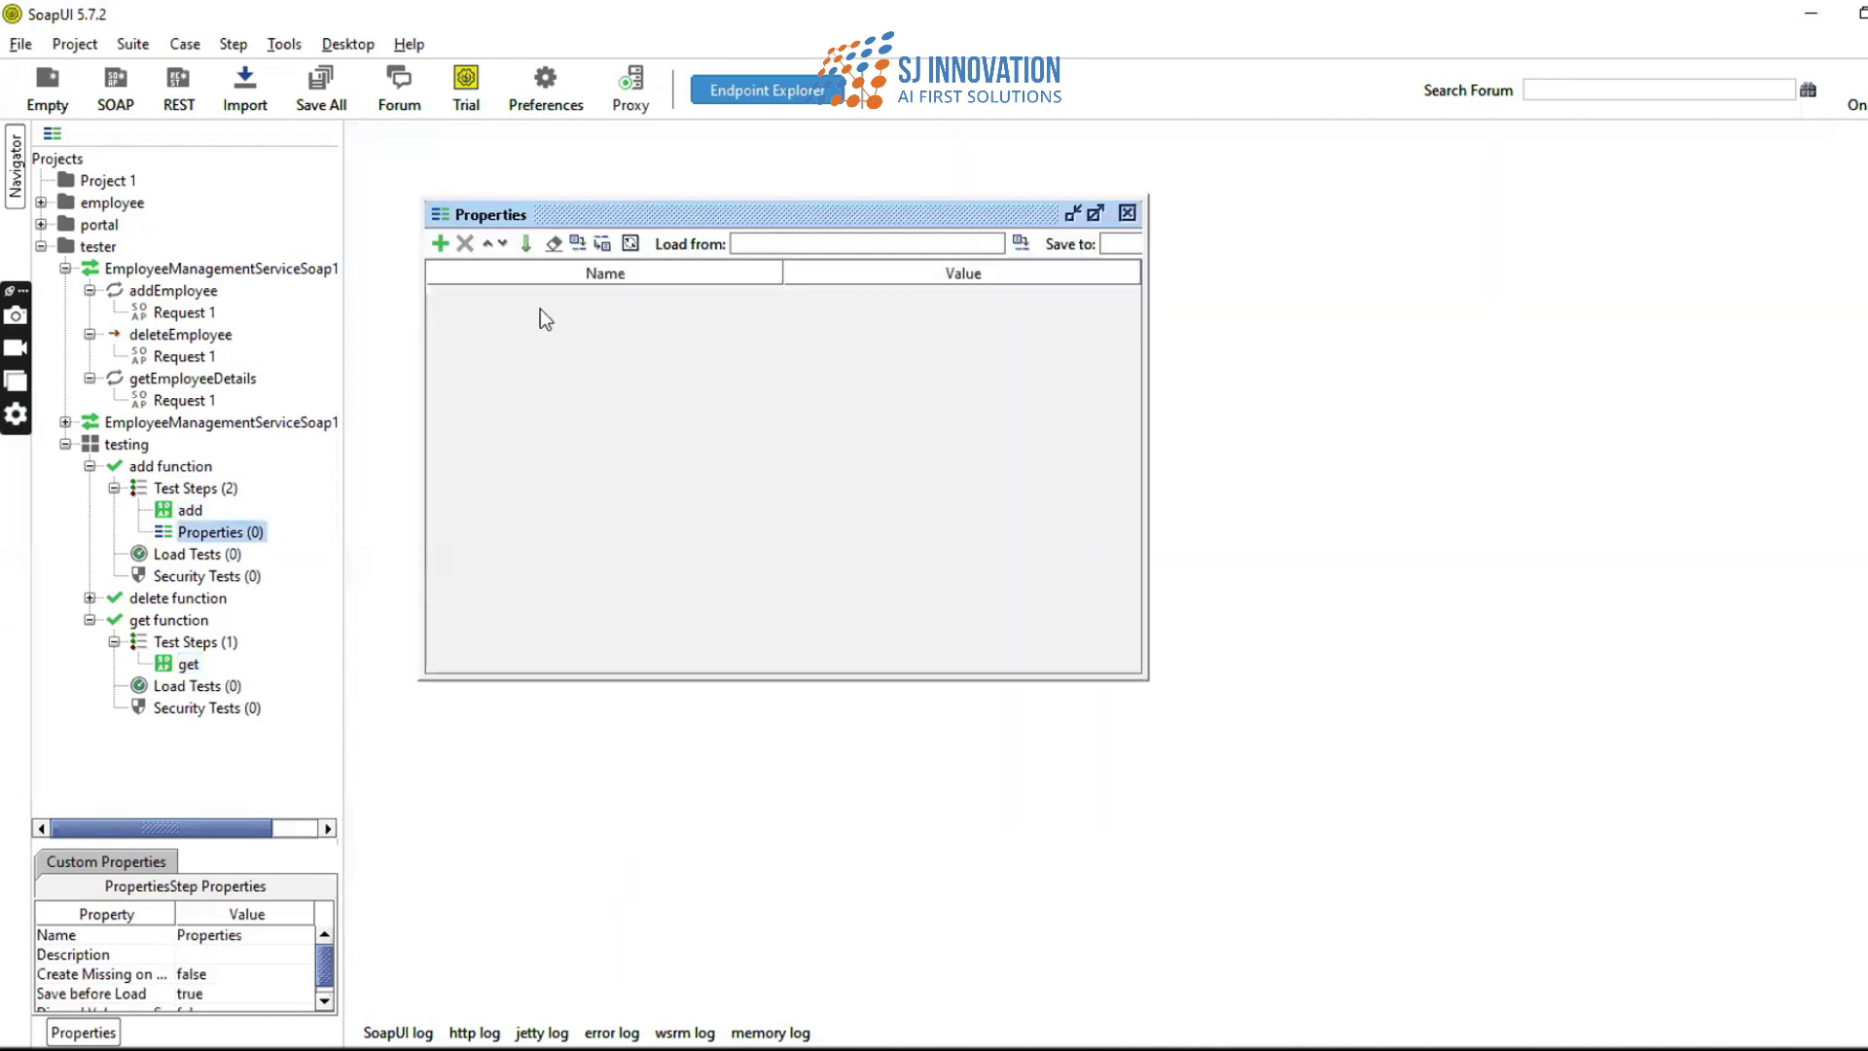
- Add a property named Department with the value hr to the Properties step
left_click(440, 243)
type("Depart")
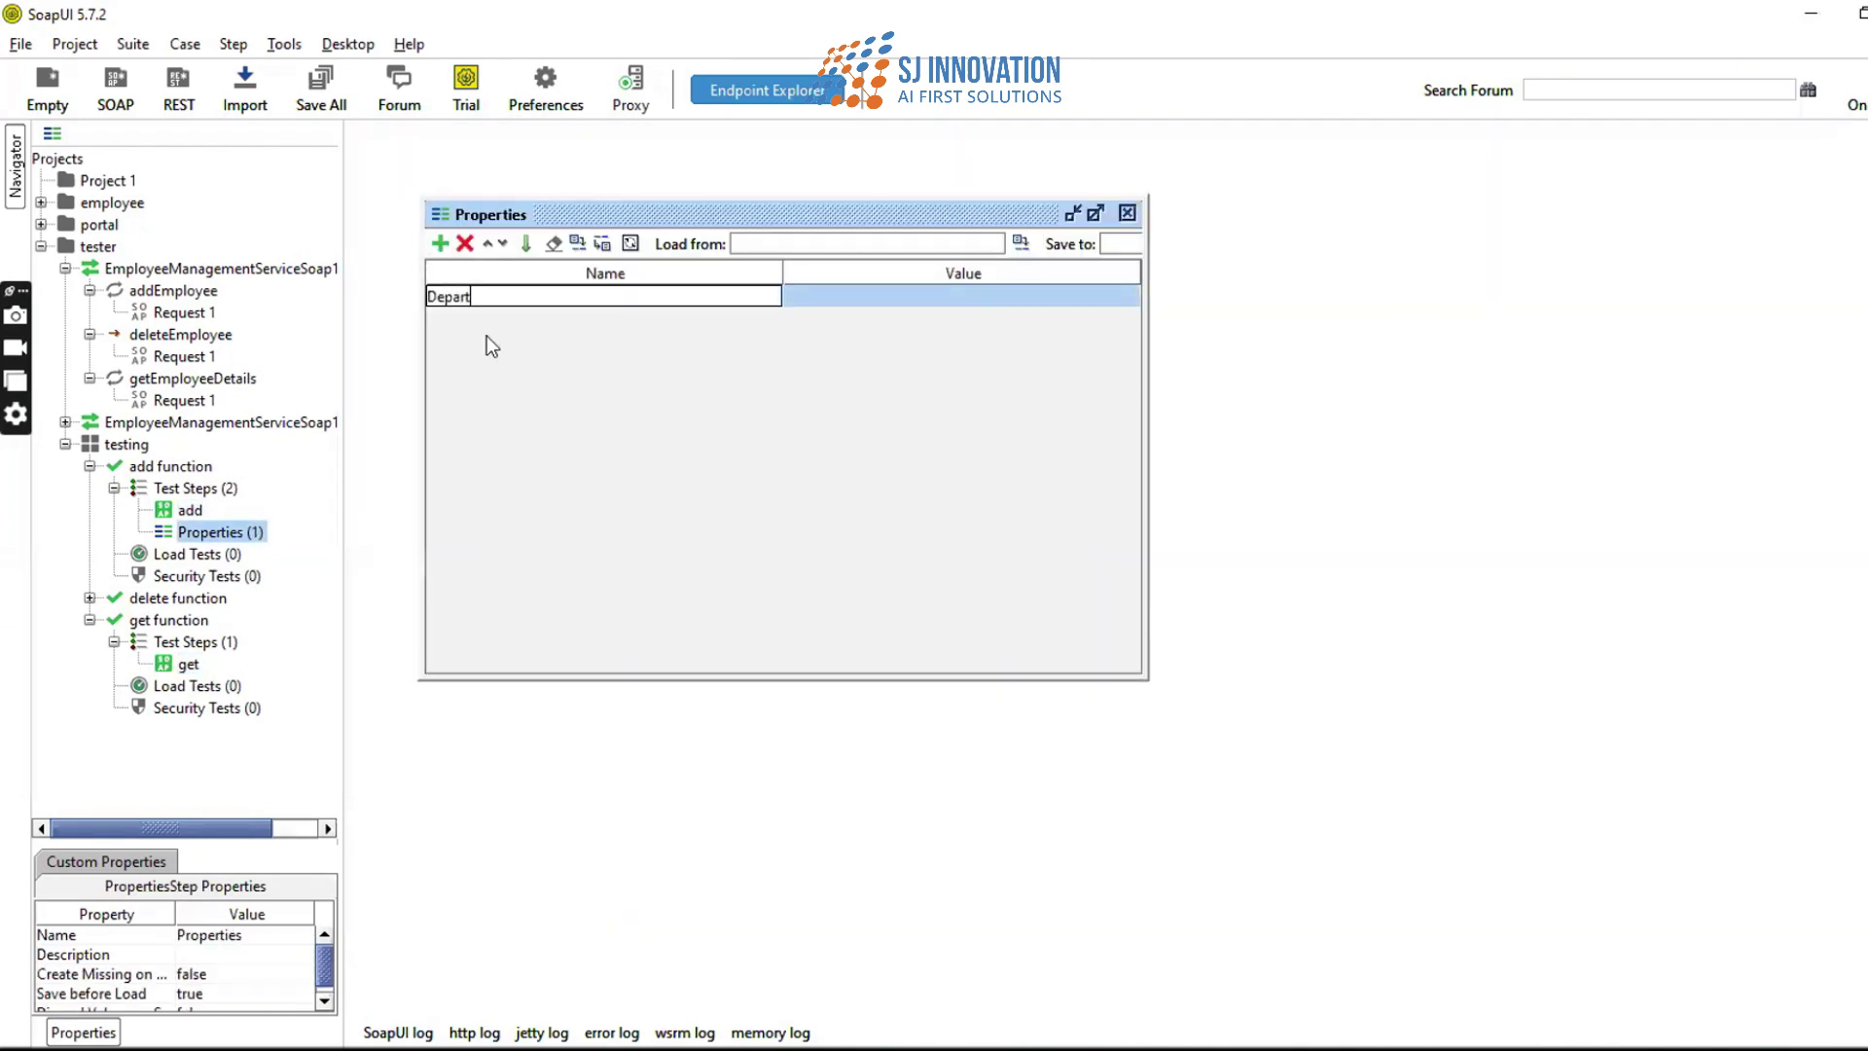
type("ment")
left_click(856, 295)
type("Q")
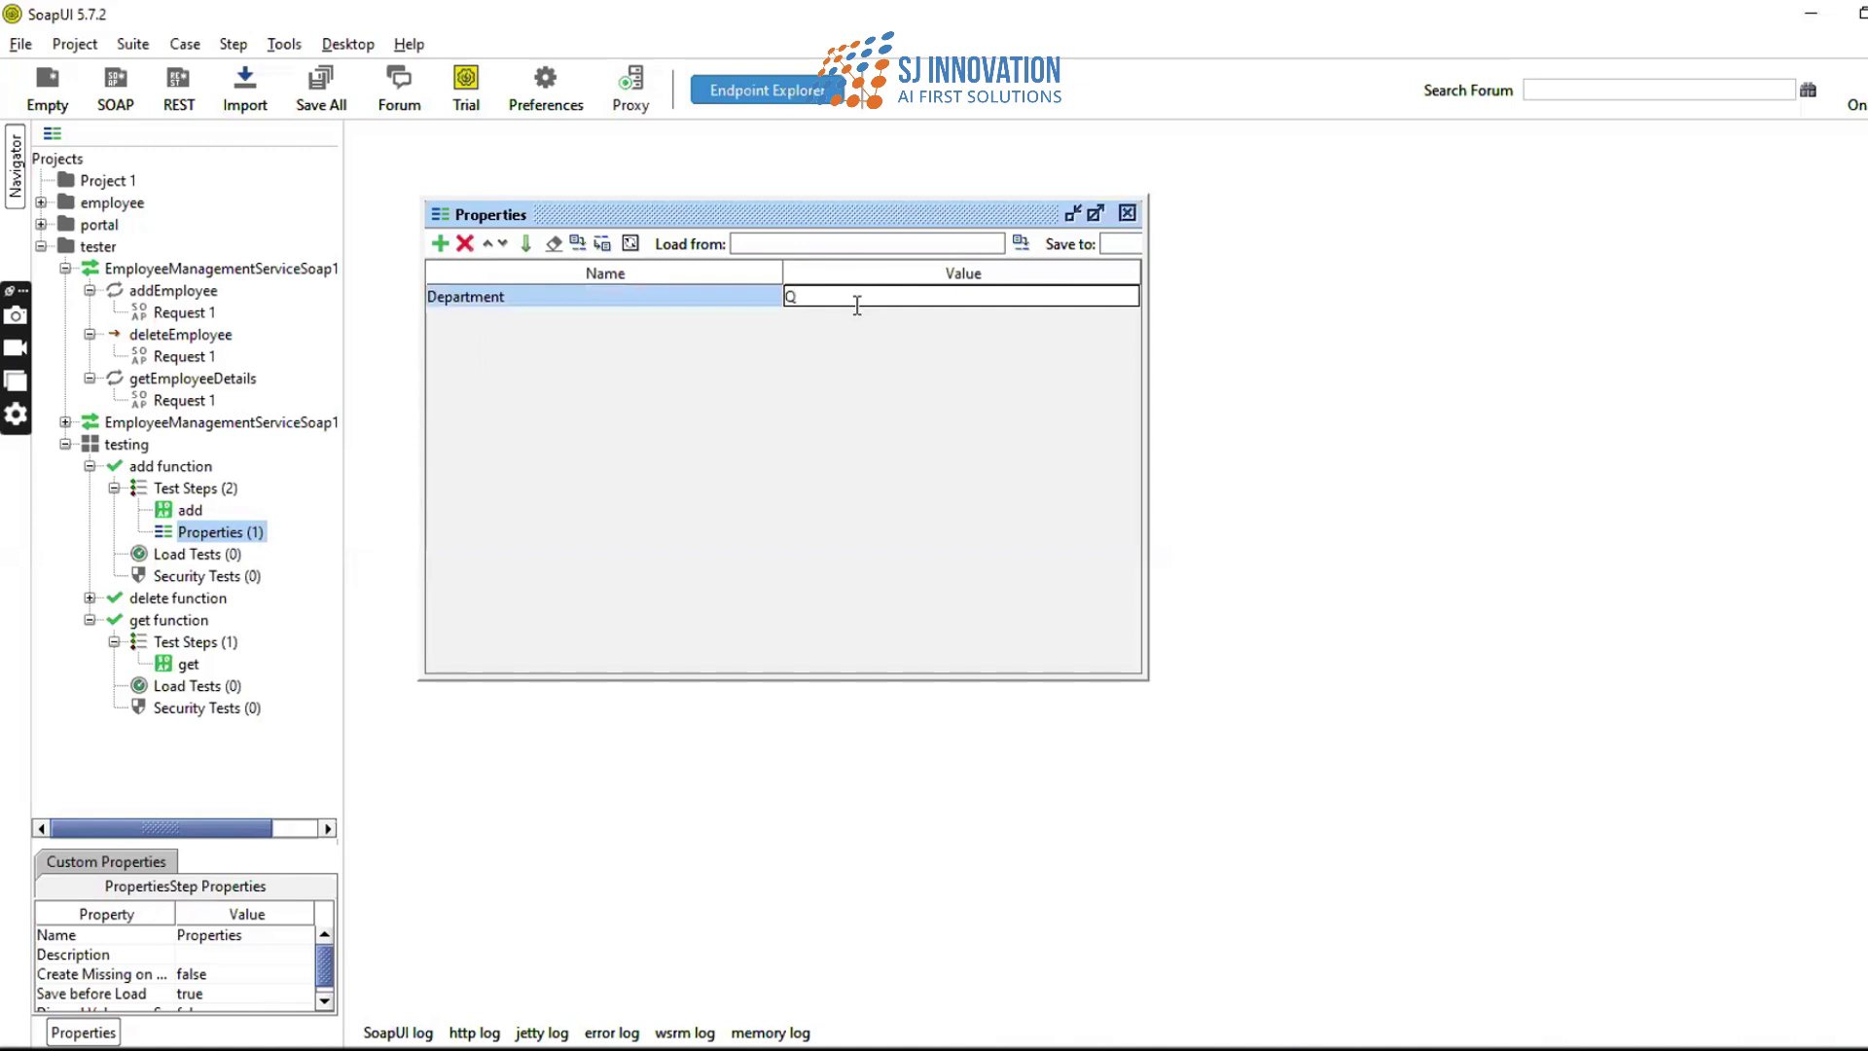
type("A")
key("BackSpace")
key("BackSpace")
type("hr")
left_click(117, 446)
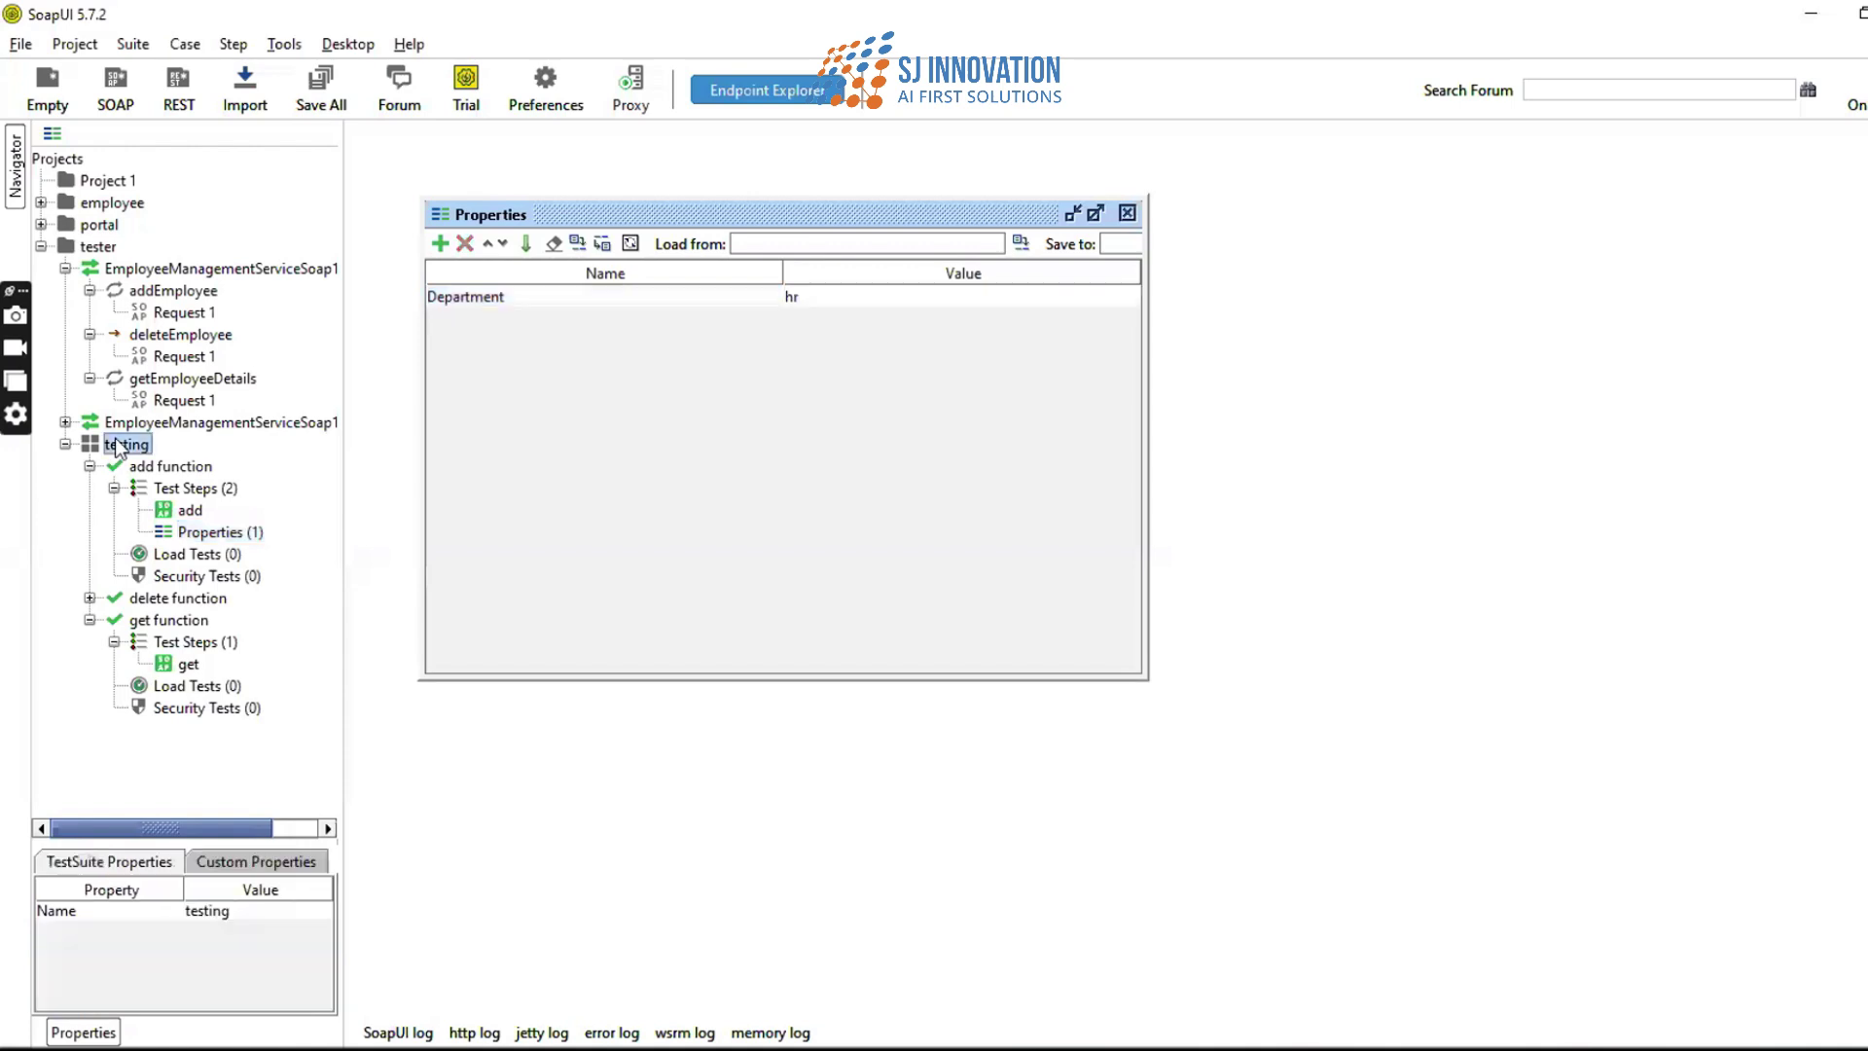
double_click(117, 445)
left_click(963, 177)
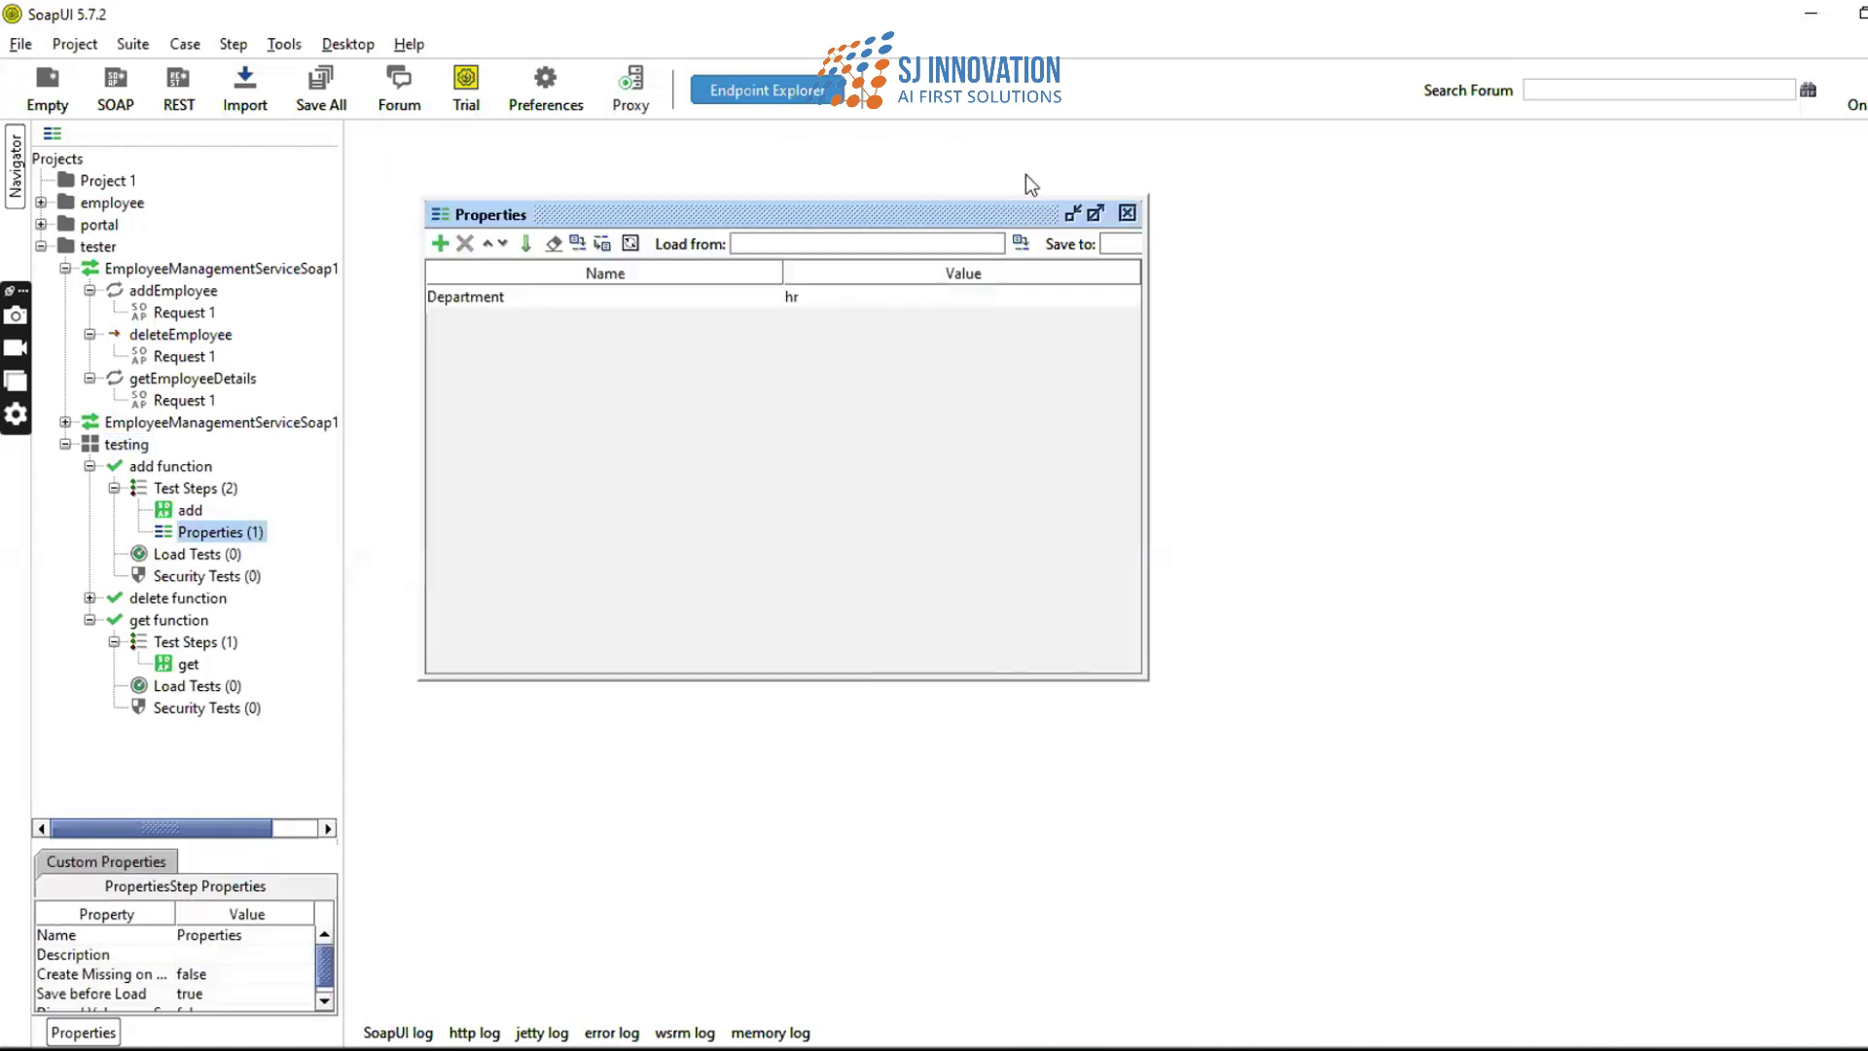
- Close the Properties step editor and set the testing suite's custom name property to a new employee name ending in 2222
left_click(1127, 213)
left_click(98, 446)
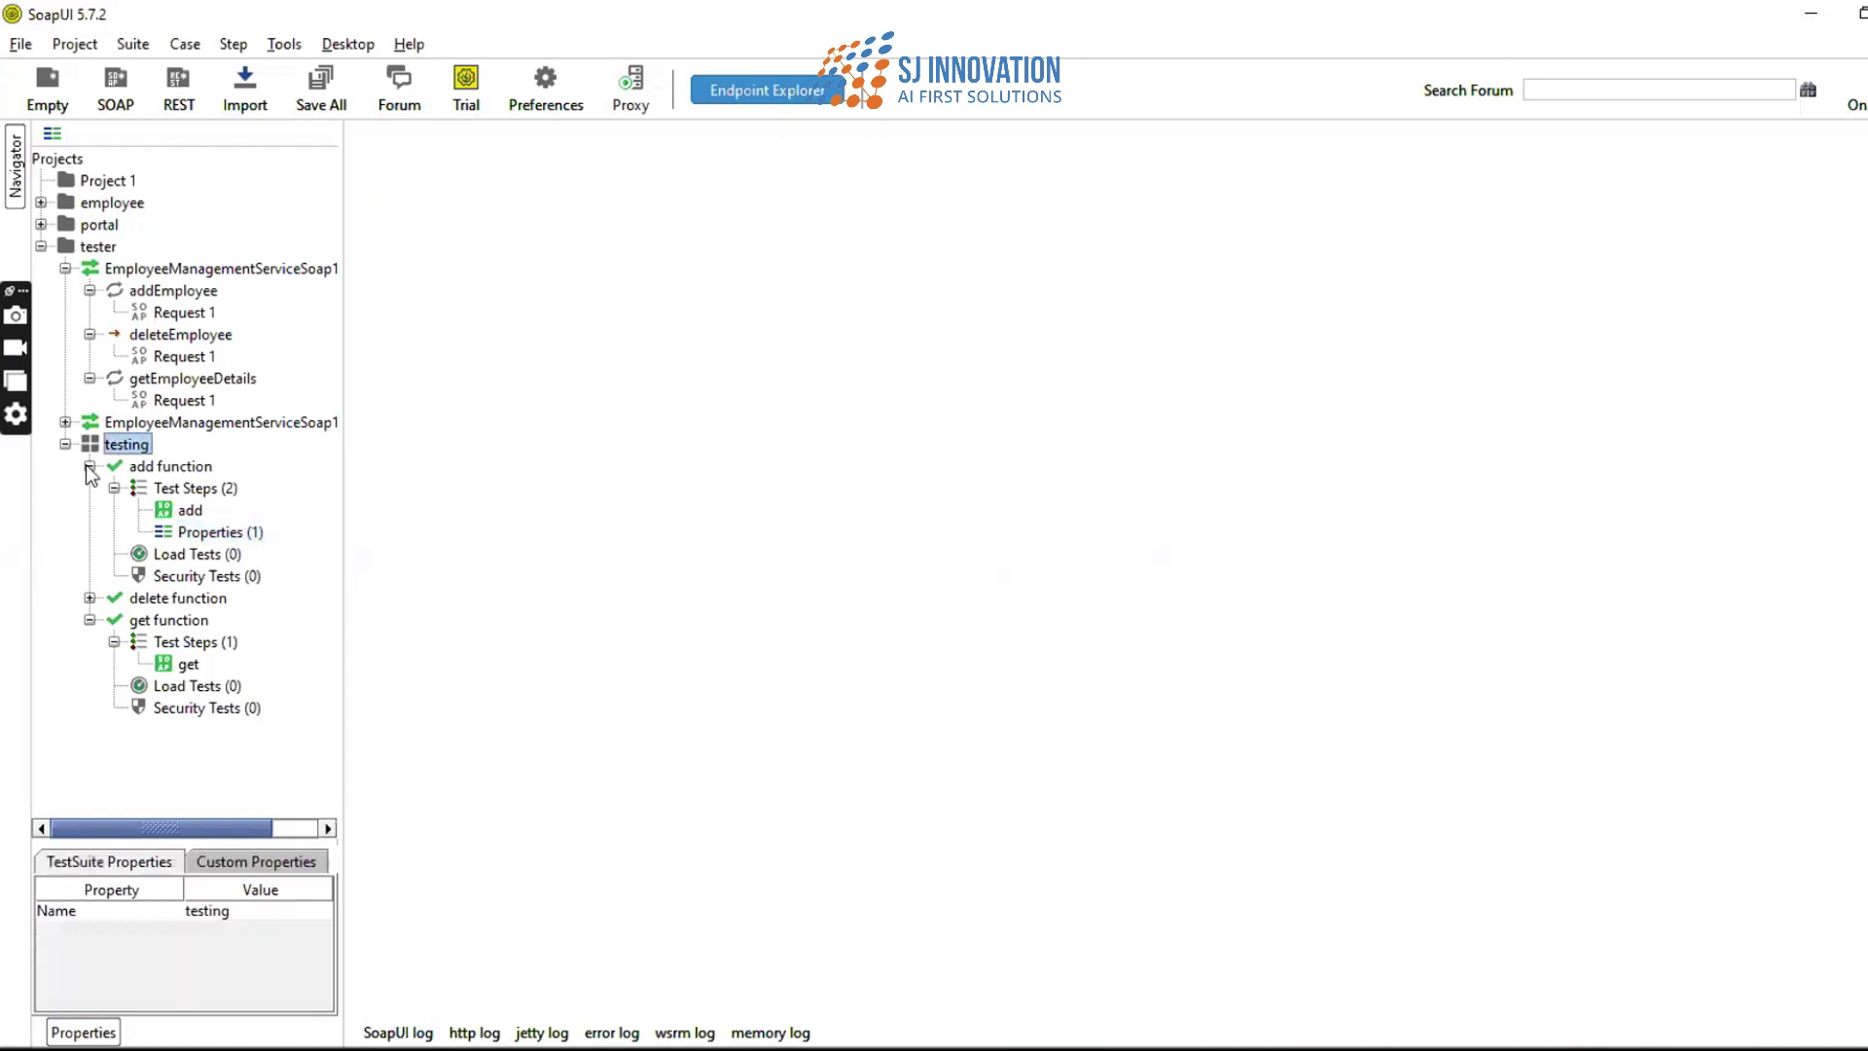
left_click(225, 862)
double_click(230, 939)
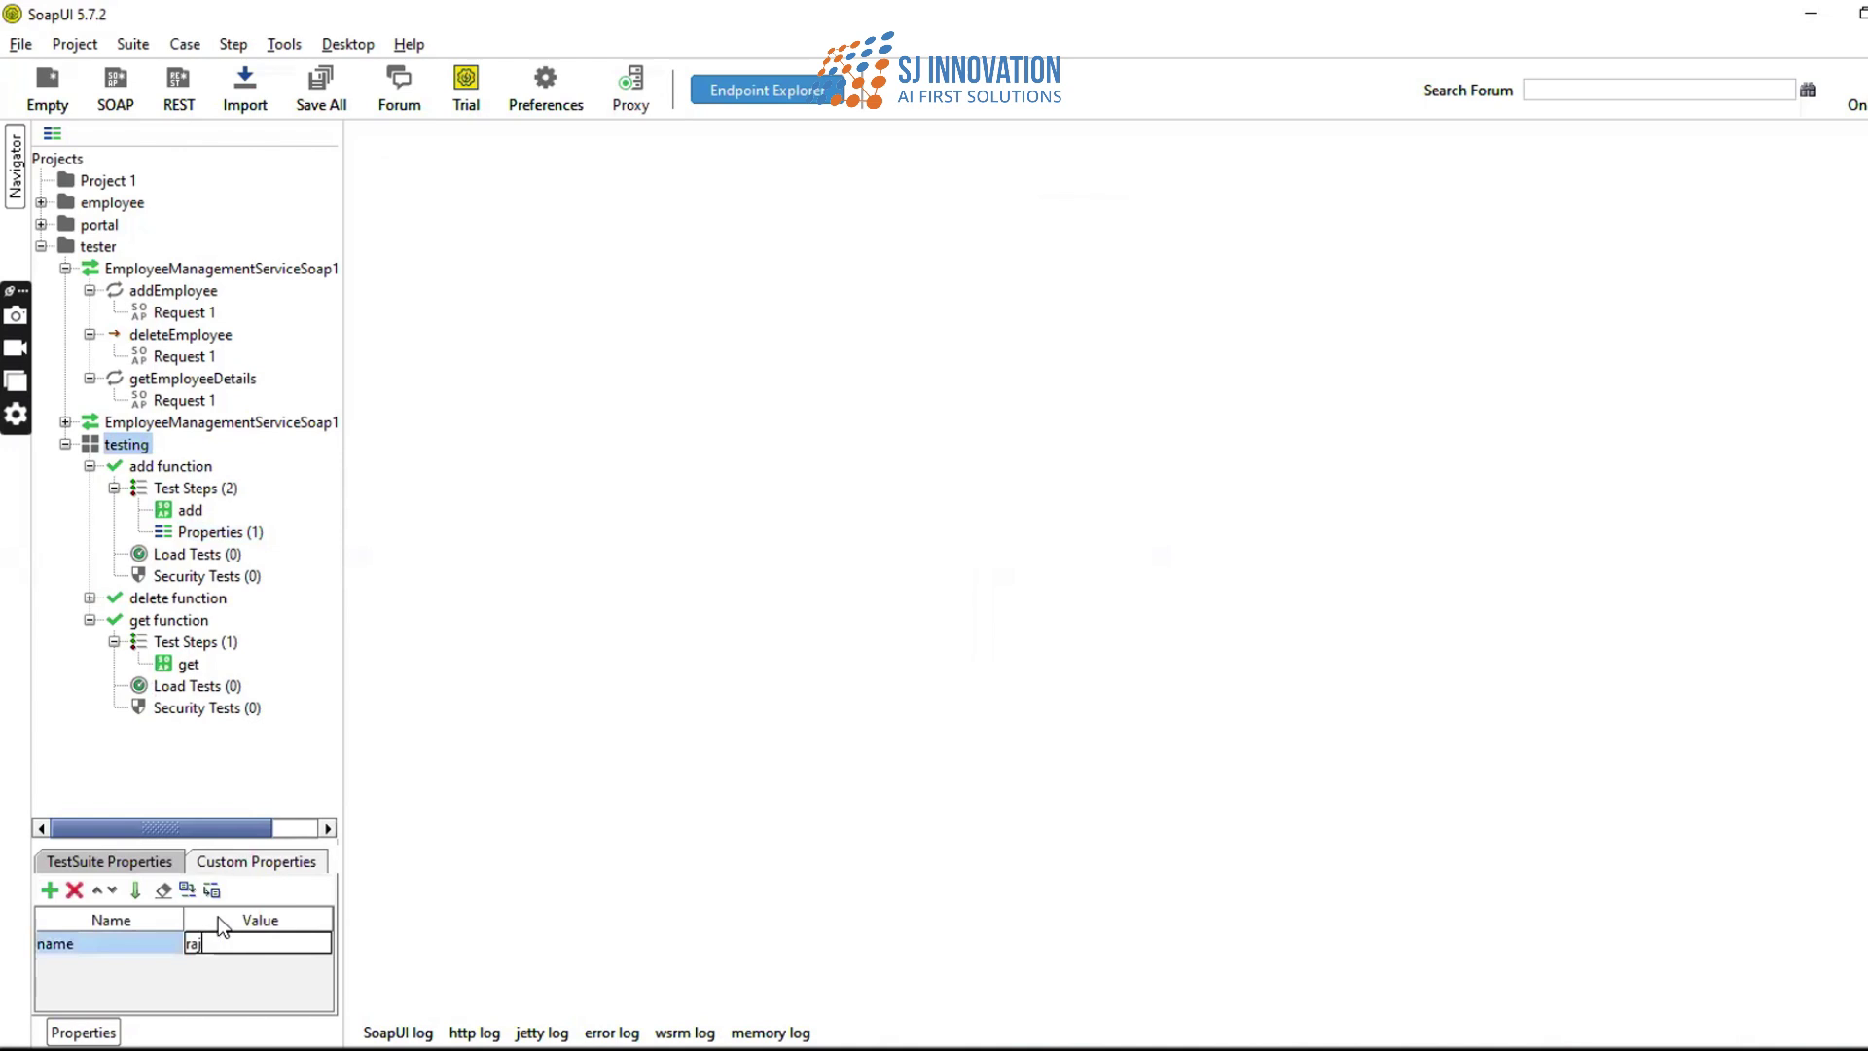
type("2222")
- Replace the HR value in the add request's Department element with the Department property from the Properties step
double_click(185, 513)
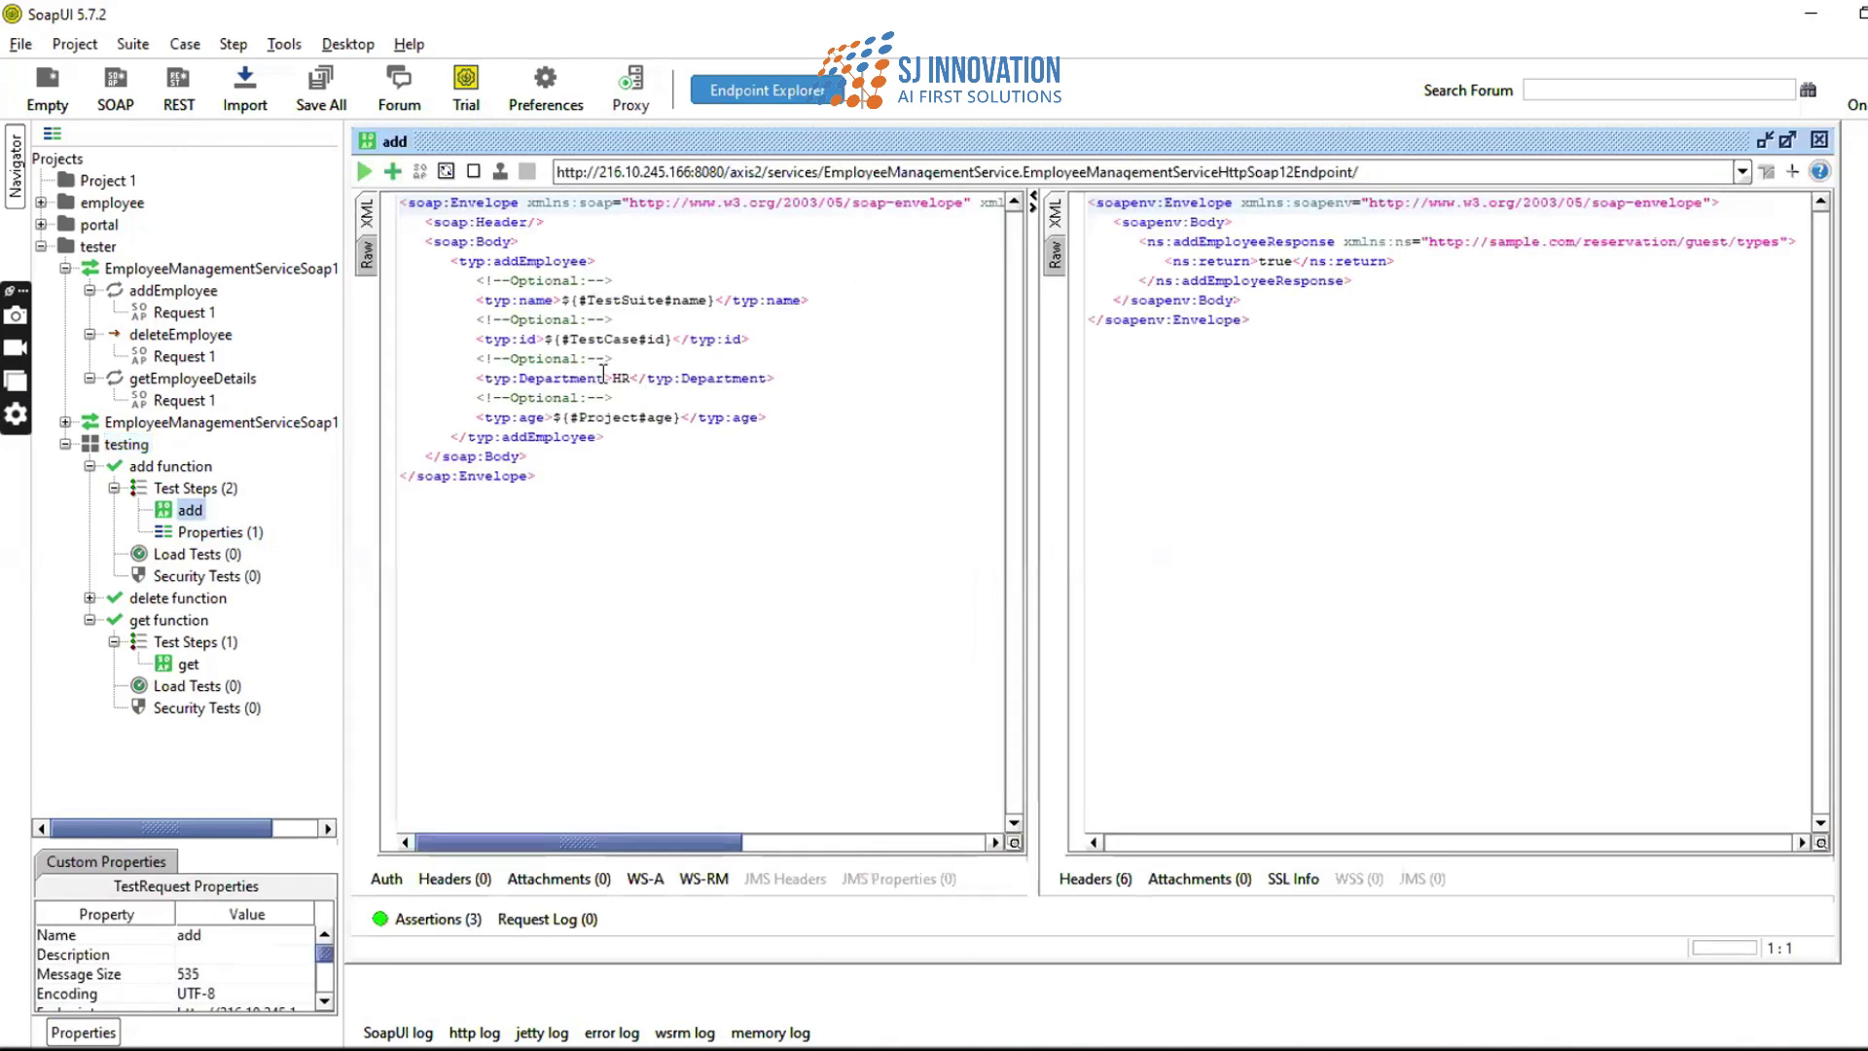
double_click(623, 377)
type("\\")
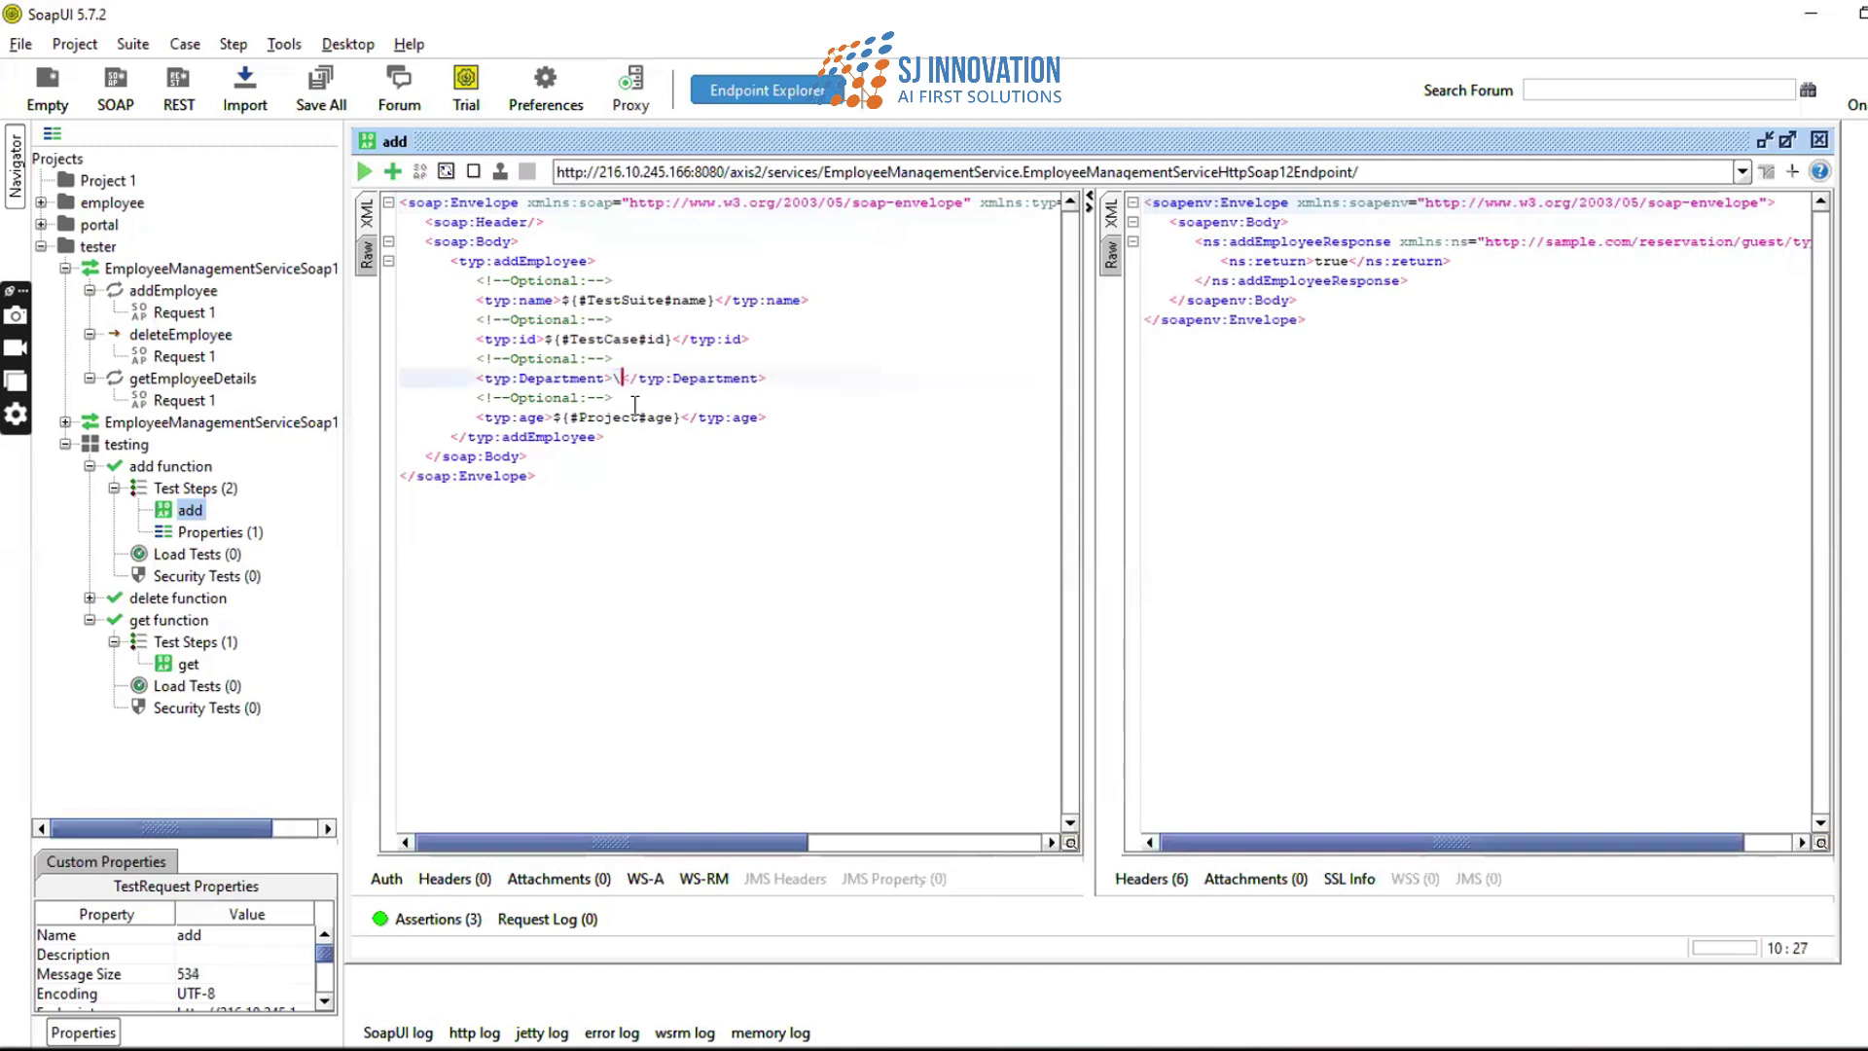
key("BackSpace")
right_click(611, 379)
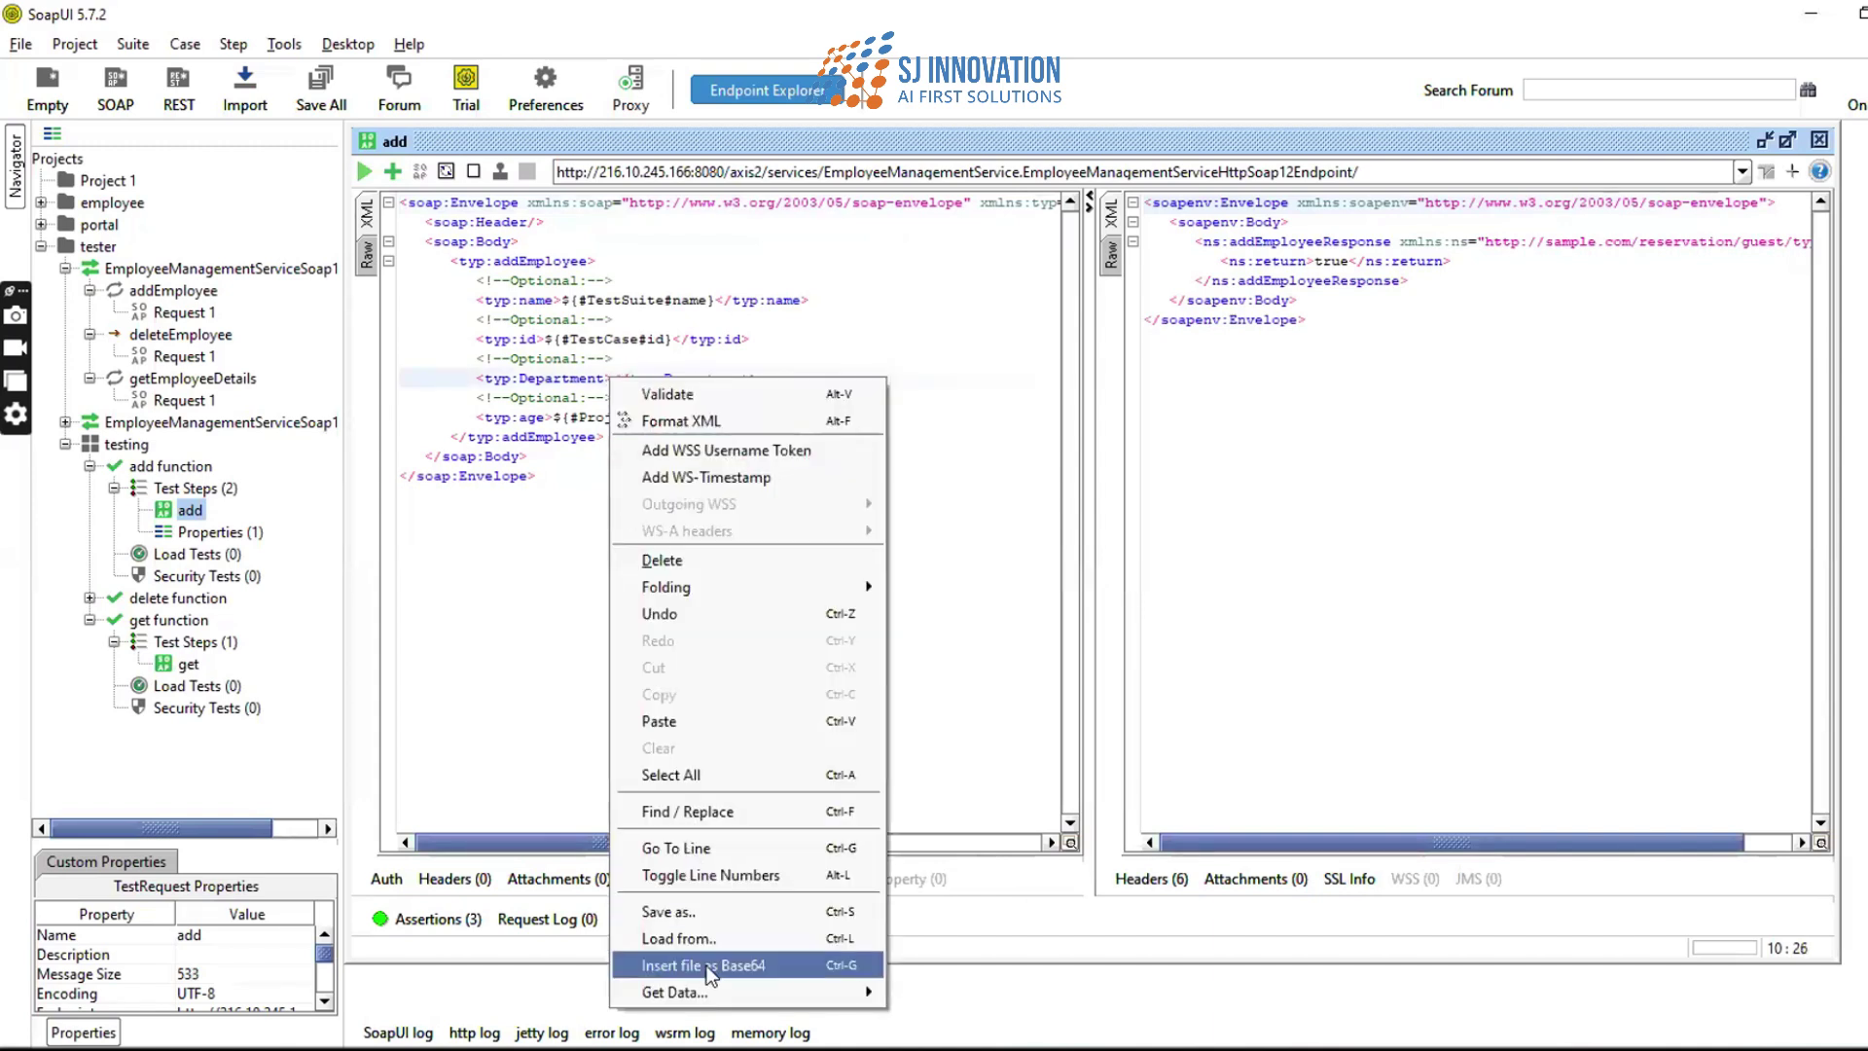
mouse_move(848, 1000)
mouse_move(978, 1002)
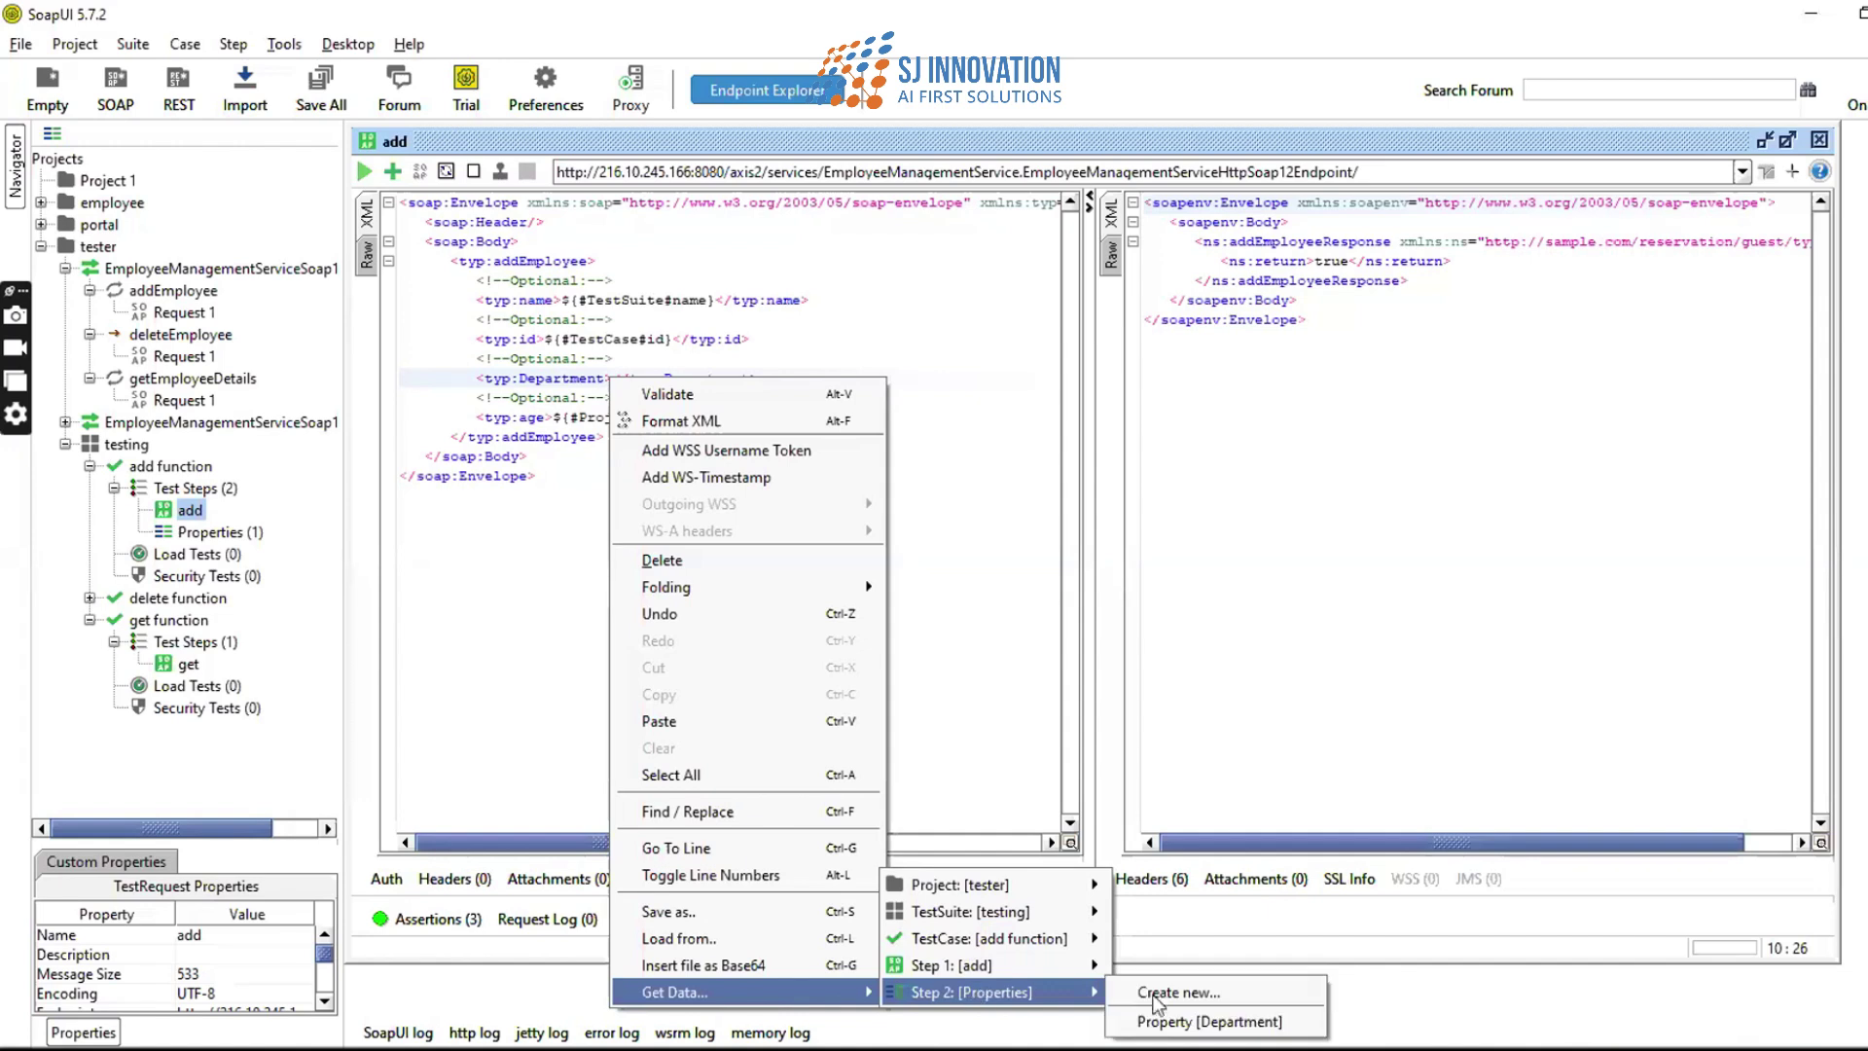
left_click(1194, 1021)
- Run the add request and view its response as XML
left_click(537, 475)
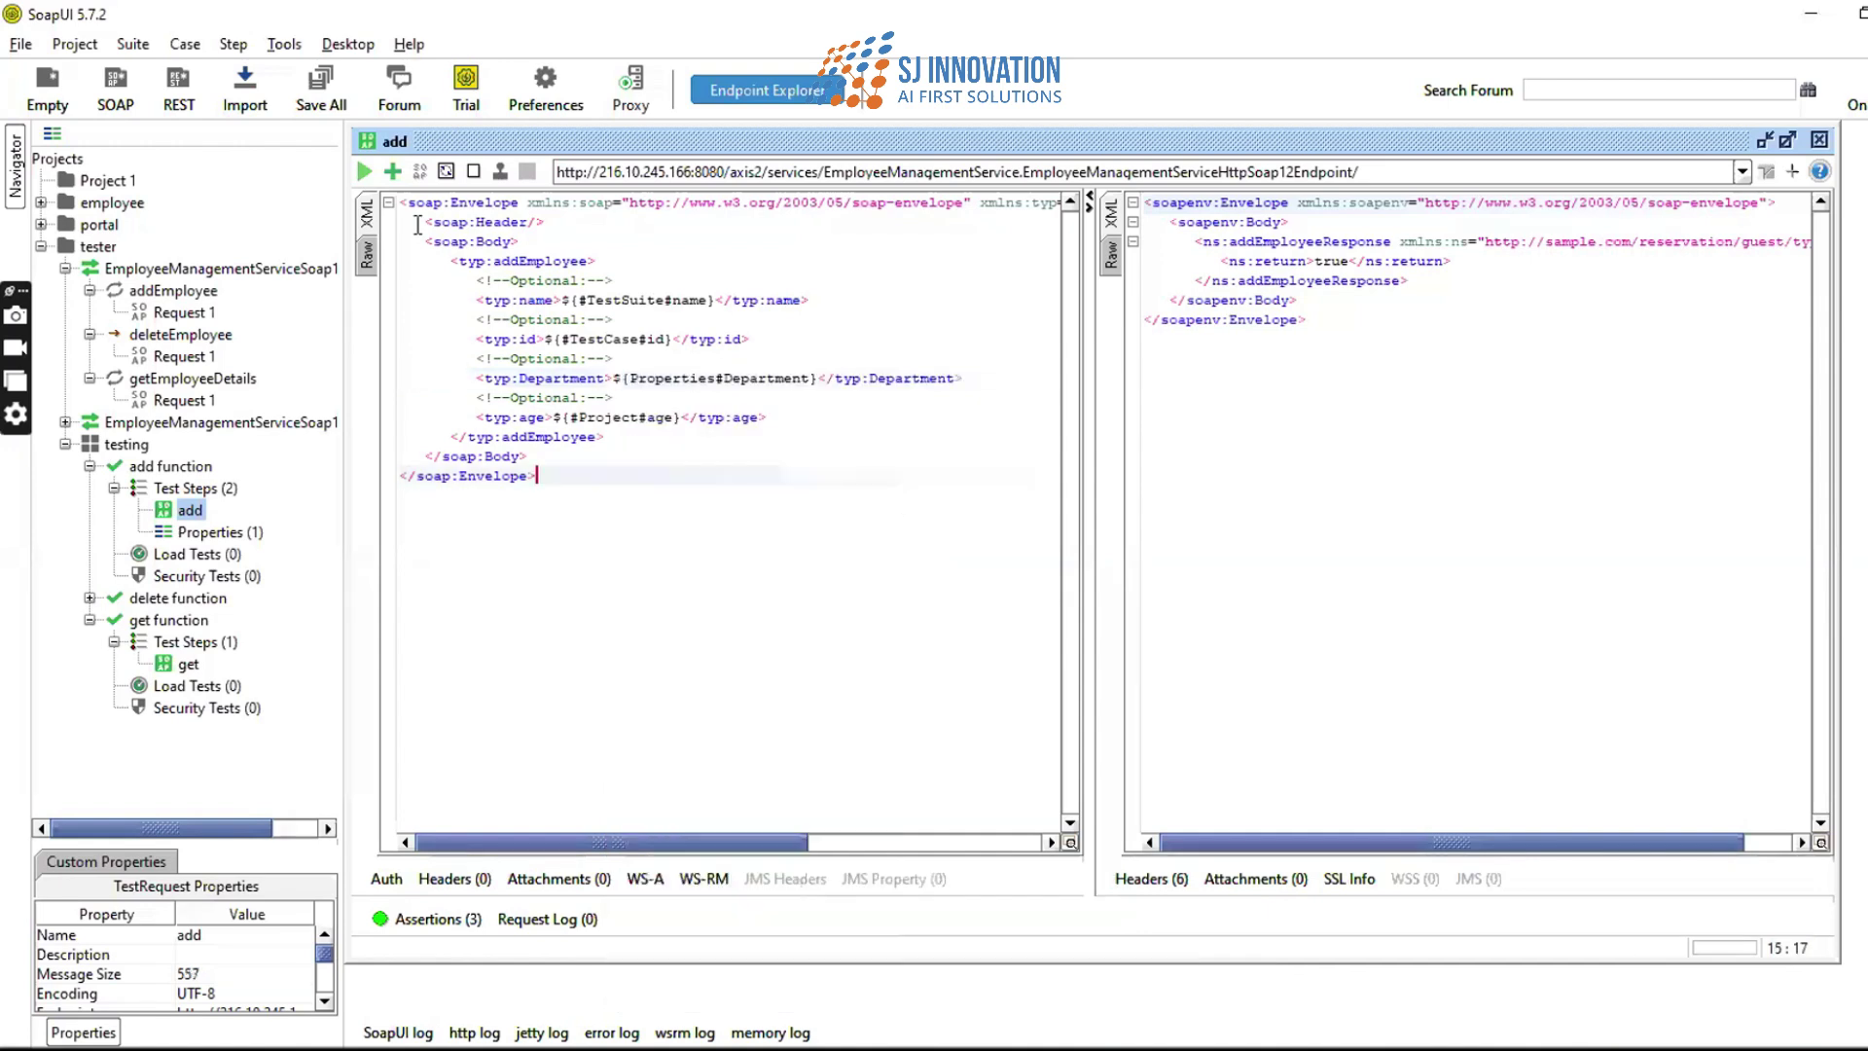
left_click(358, 167)
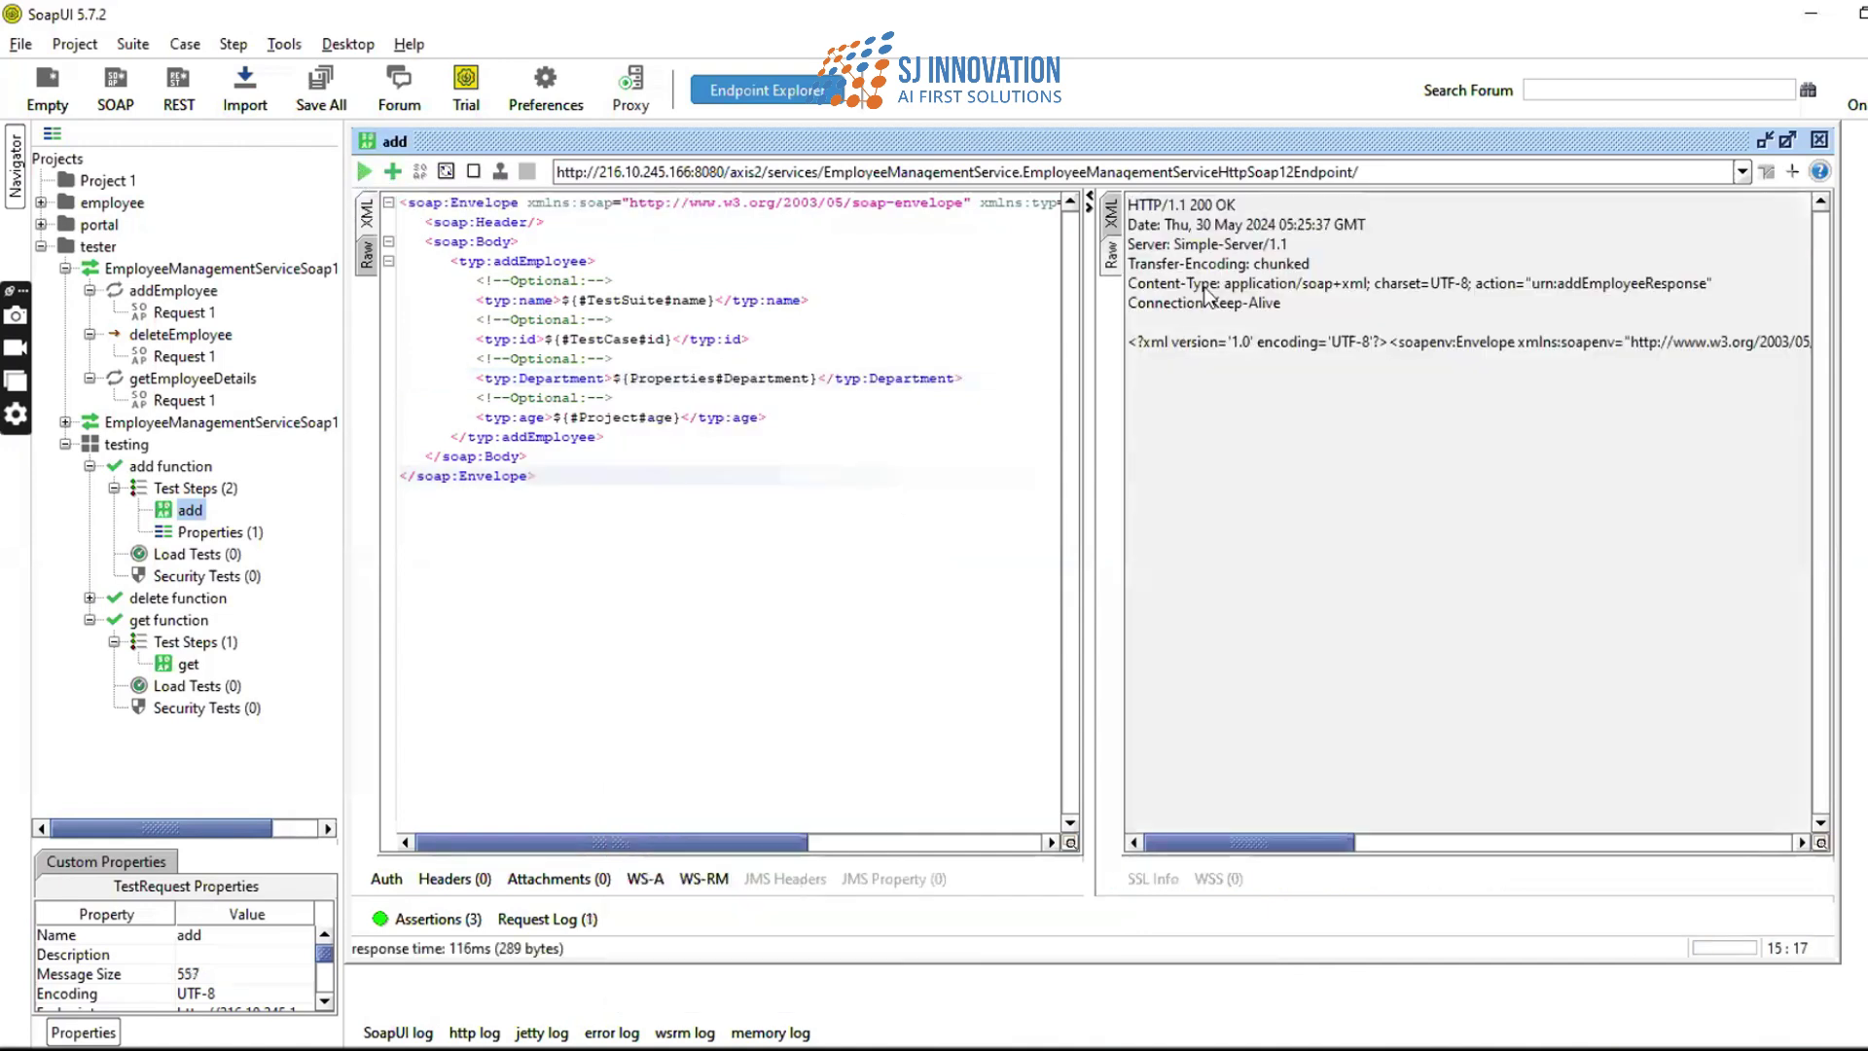
left_click(1109, 214)
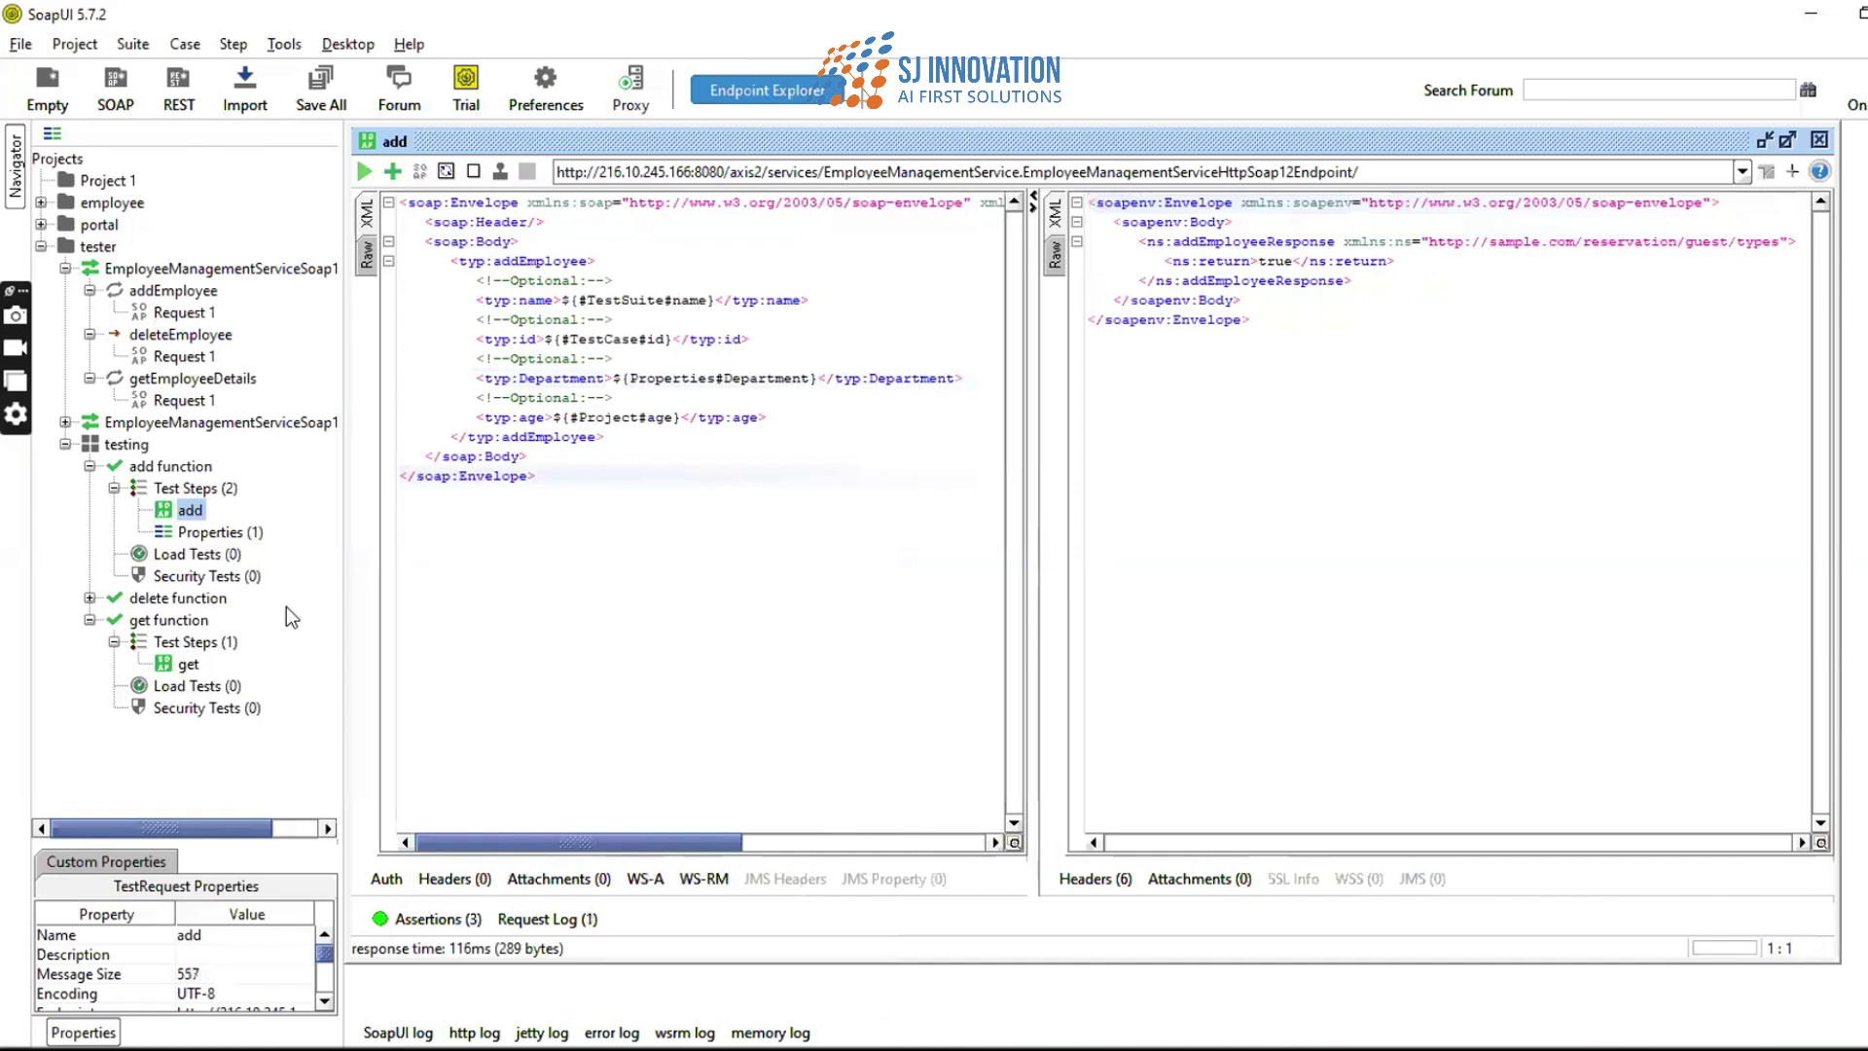
- Open the get step, run its request and check the returned department and employee name in the XML response
left_click(167, 664)
double_click(168, 663)
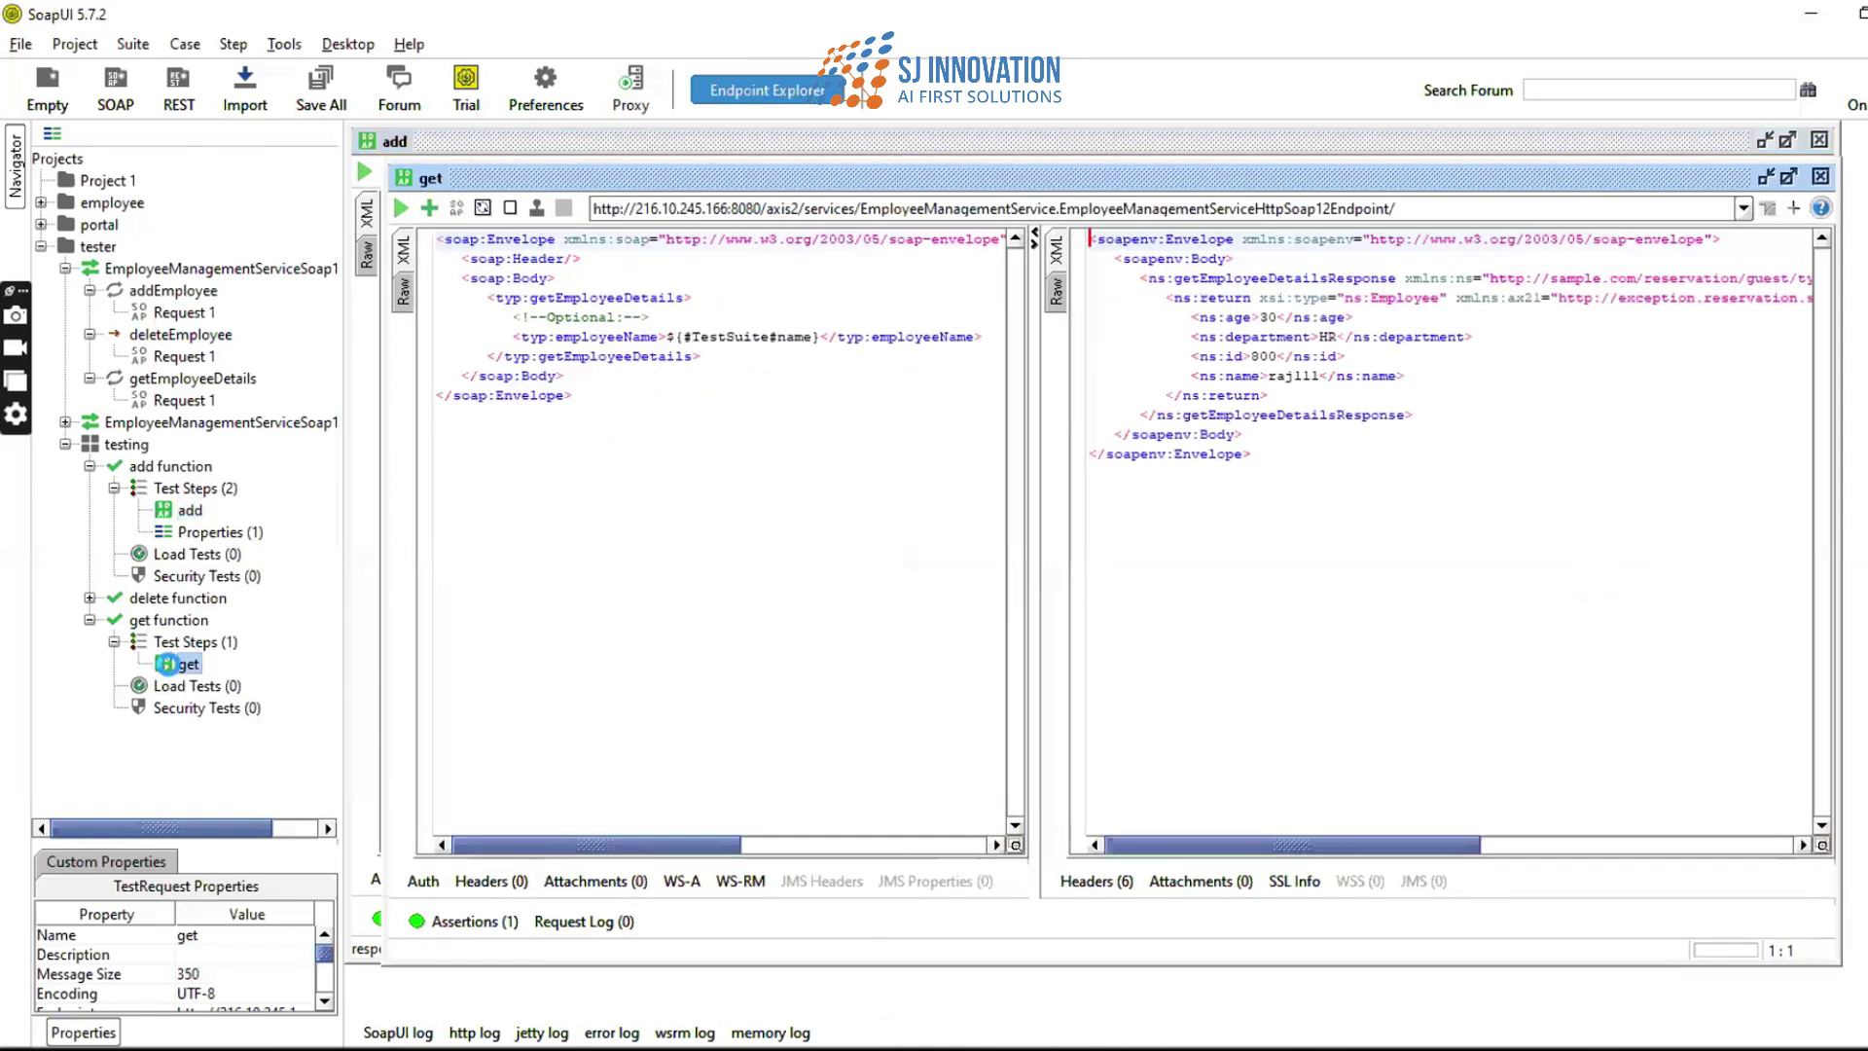
left_click(401, 207)
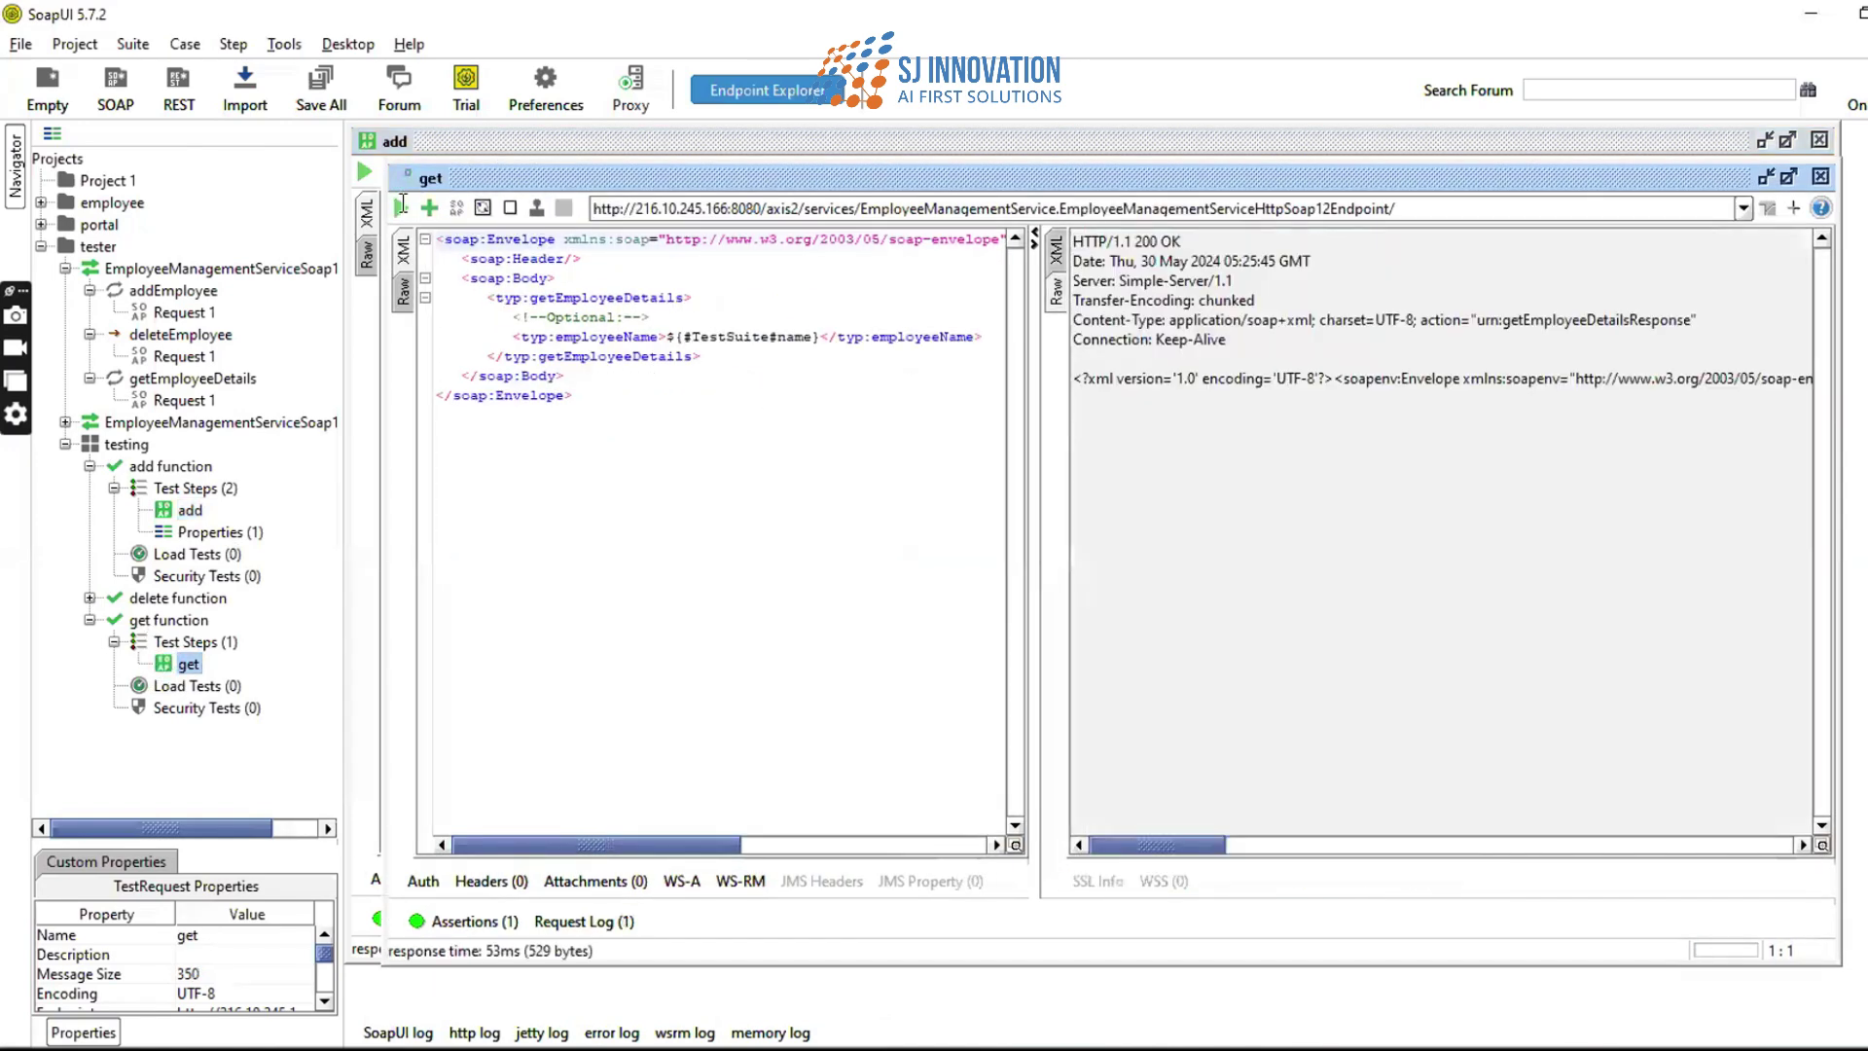
left_click(1055, 251)
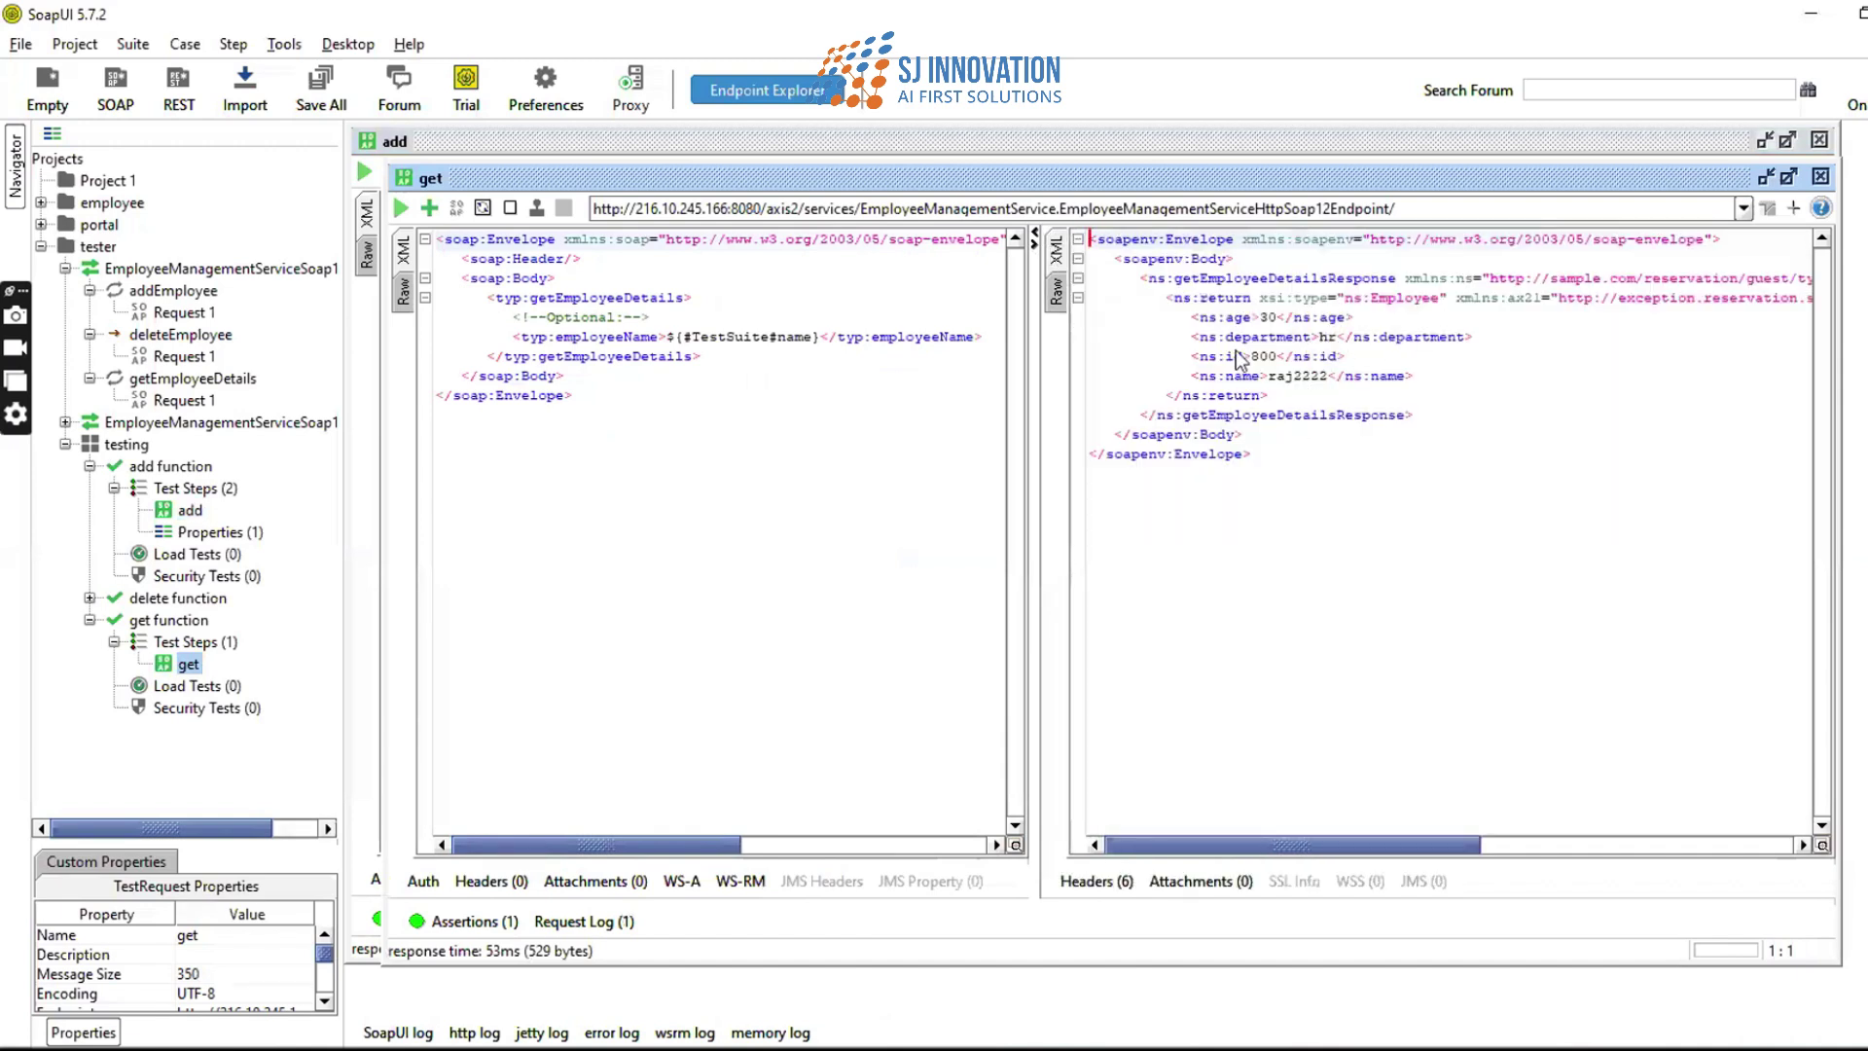
double_click(1339, 337)
left_click(1398, 391)
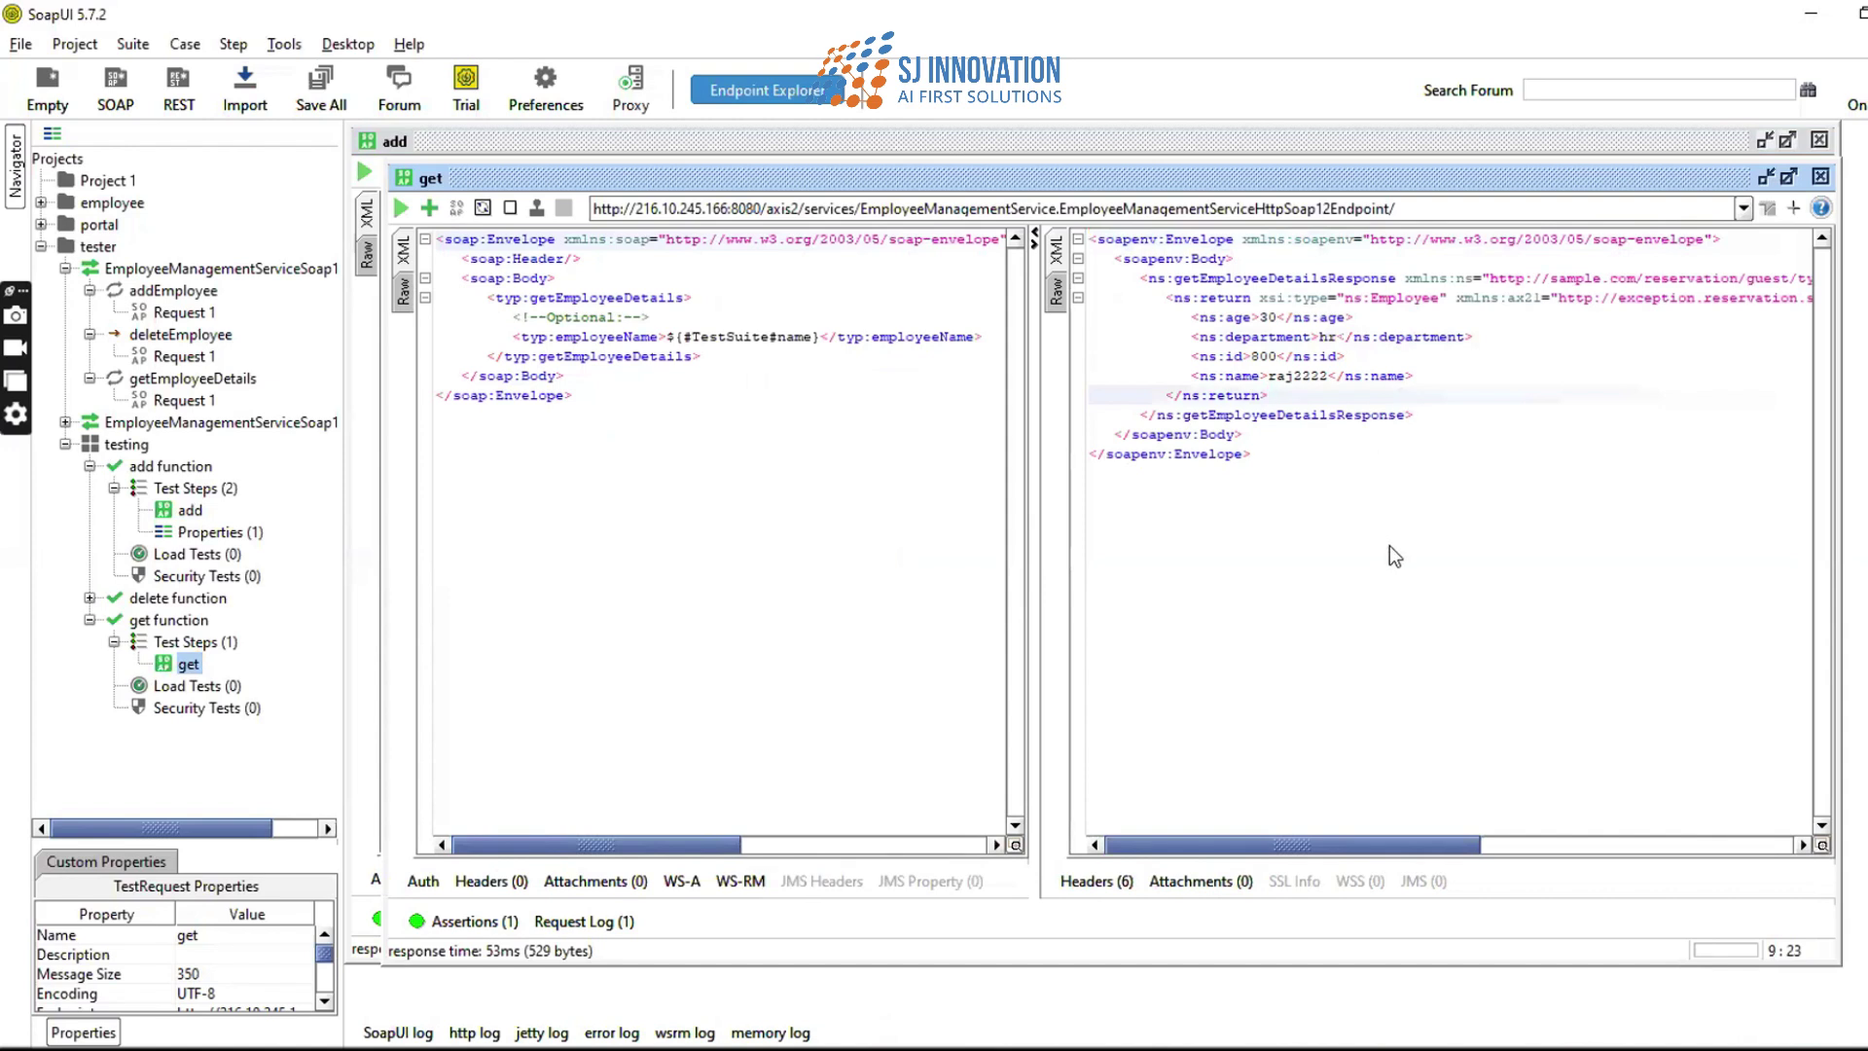
- Switch to the soap UI presentation in Google Slides and advance past the Properties in soapUI slide
mouse_move(976, 183)
left_mouse_down()
mouse_move(986, 212)
mouse_move(986, 191)
left_mouse_up()
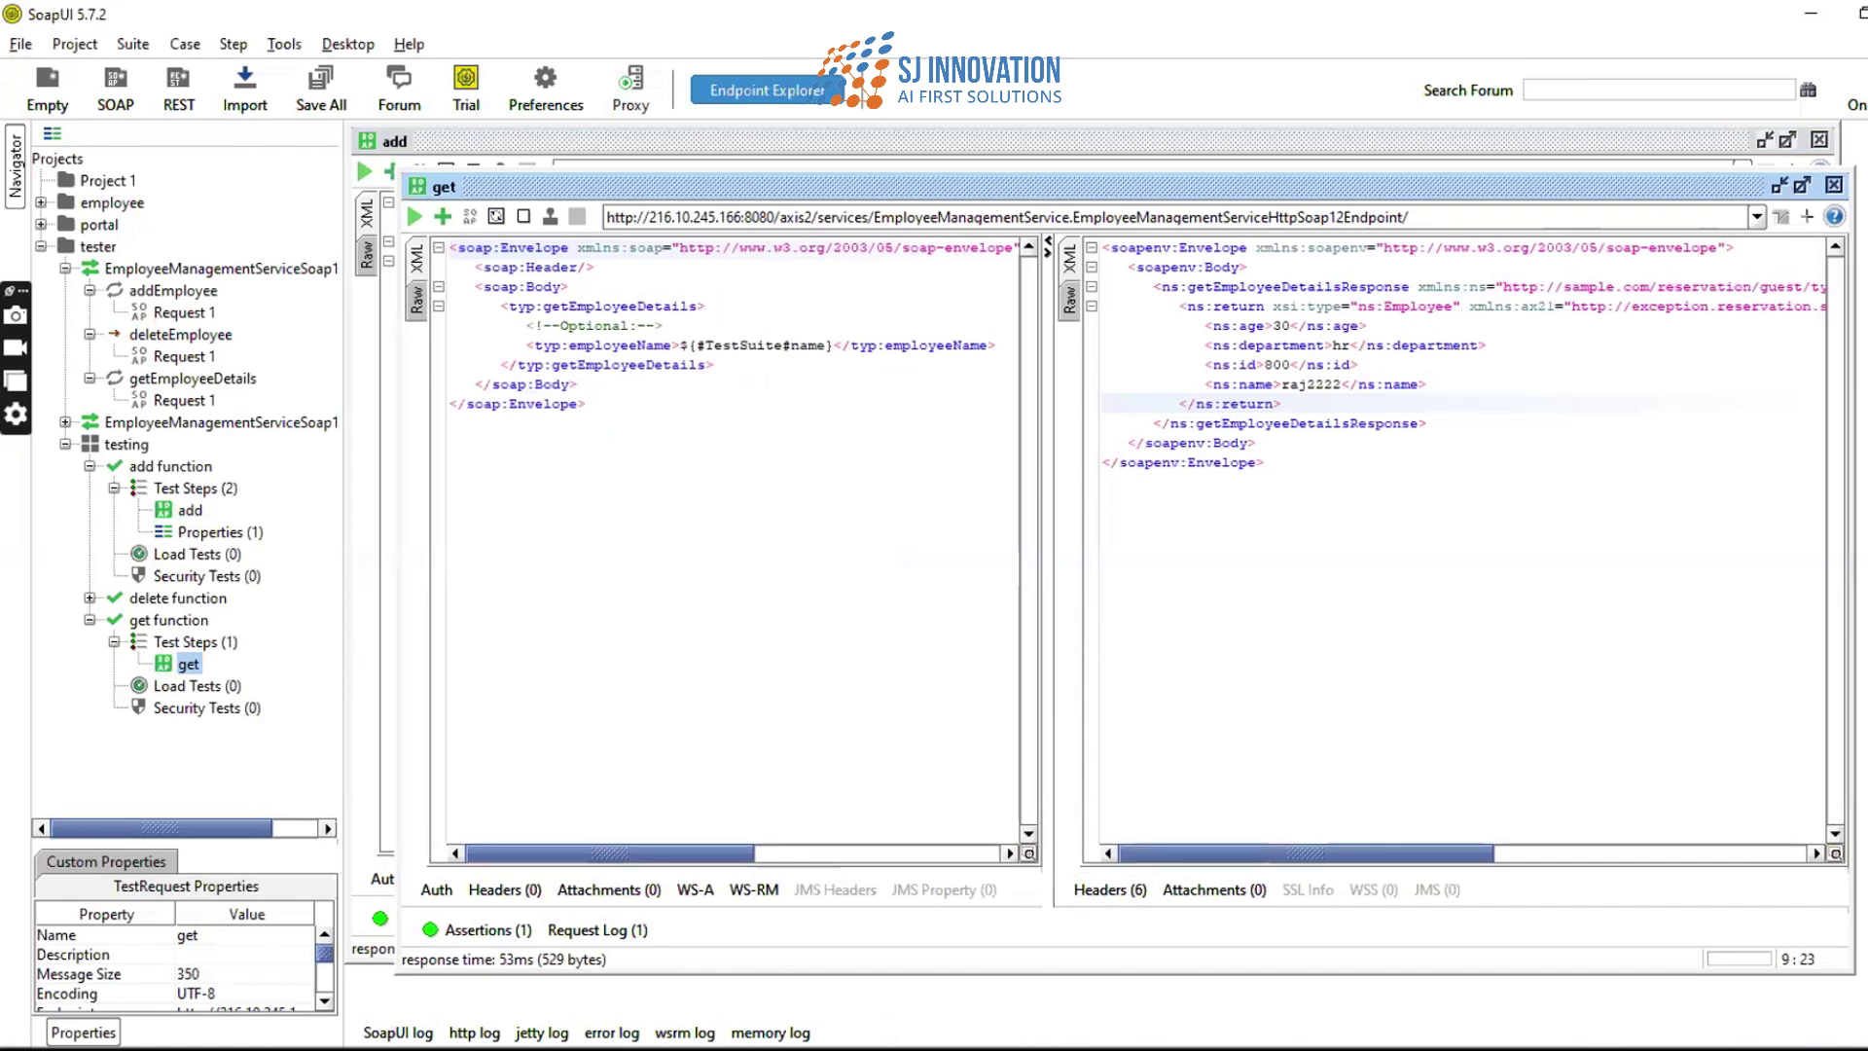
key("alt+Tab")
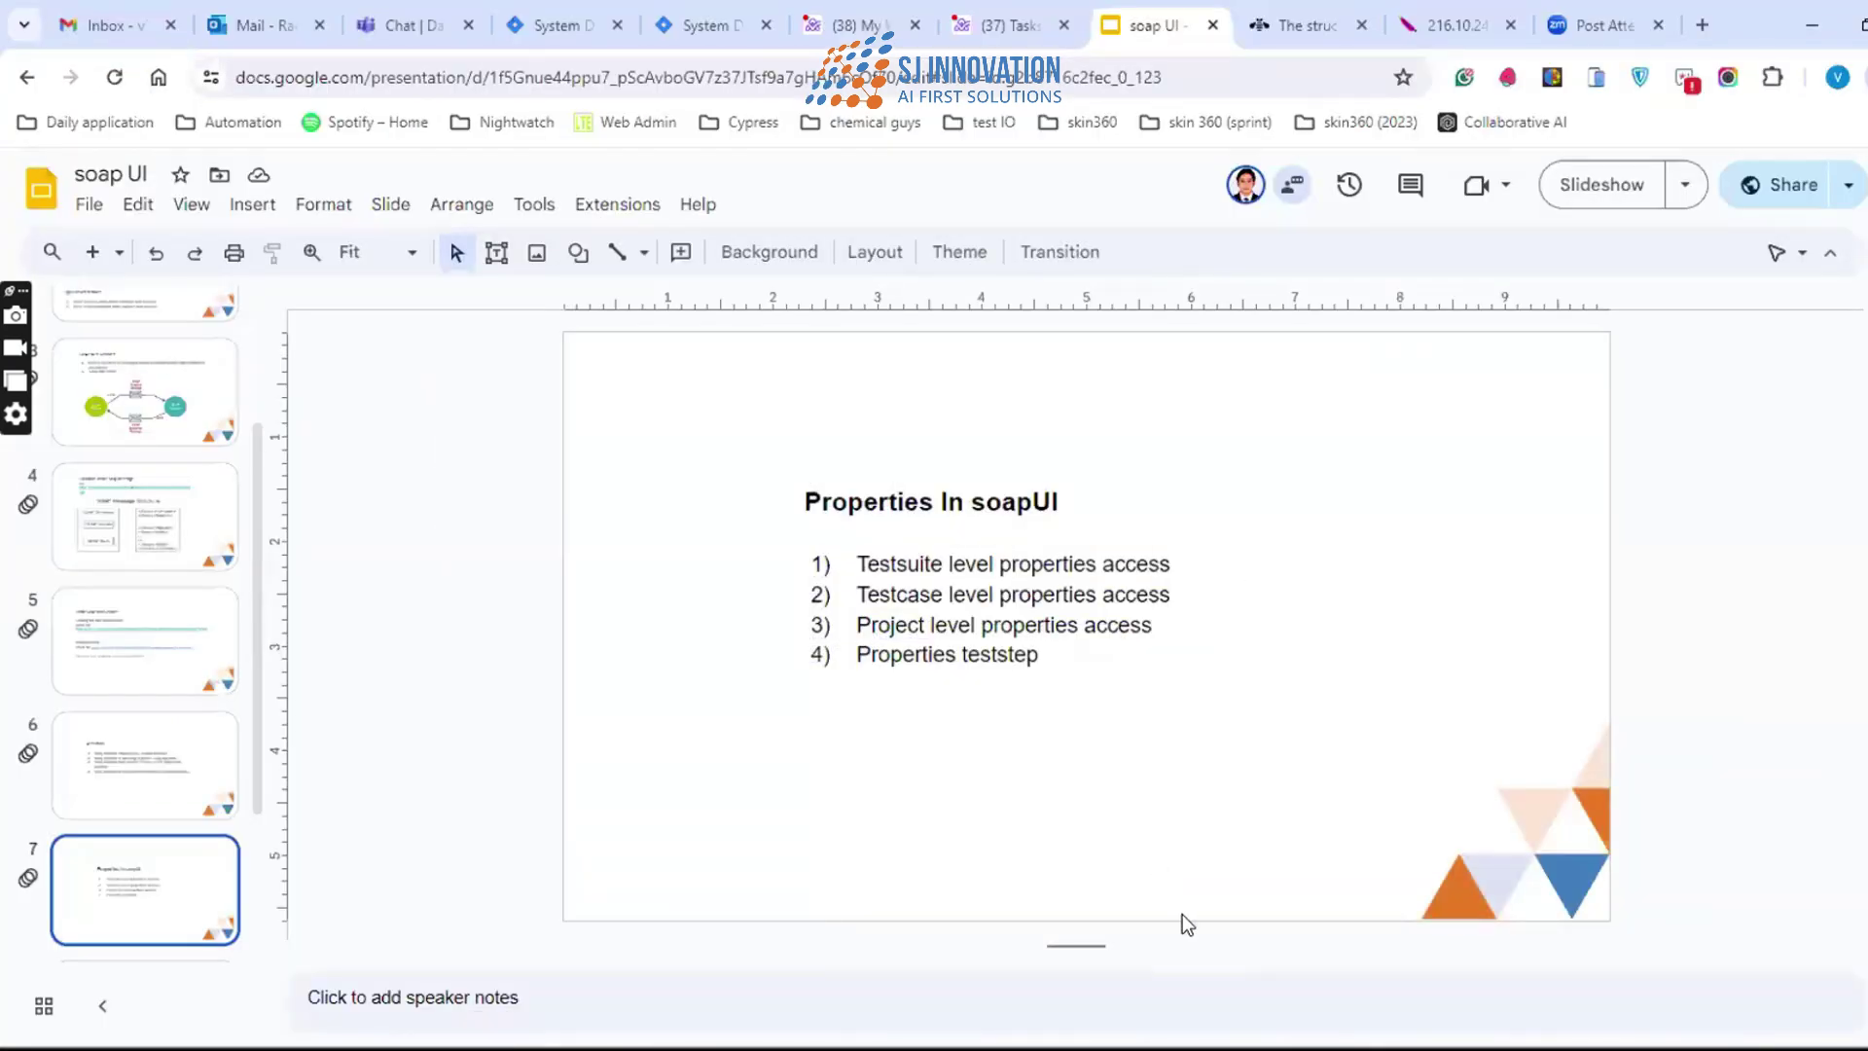
key("Down")
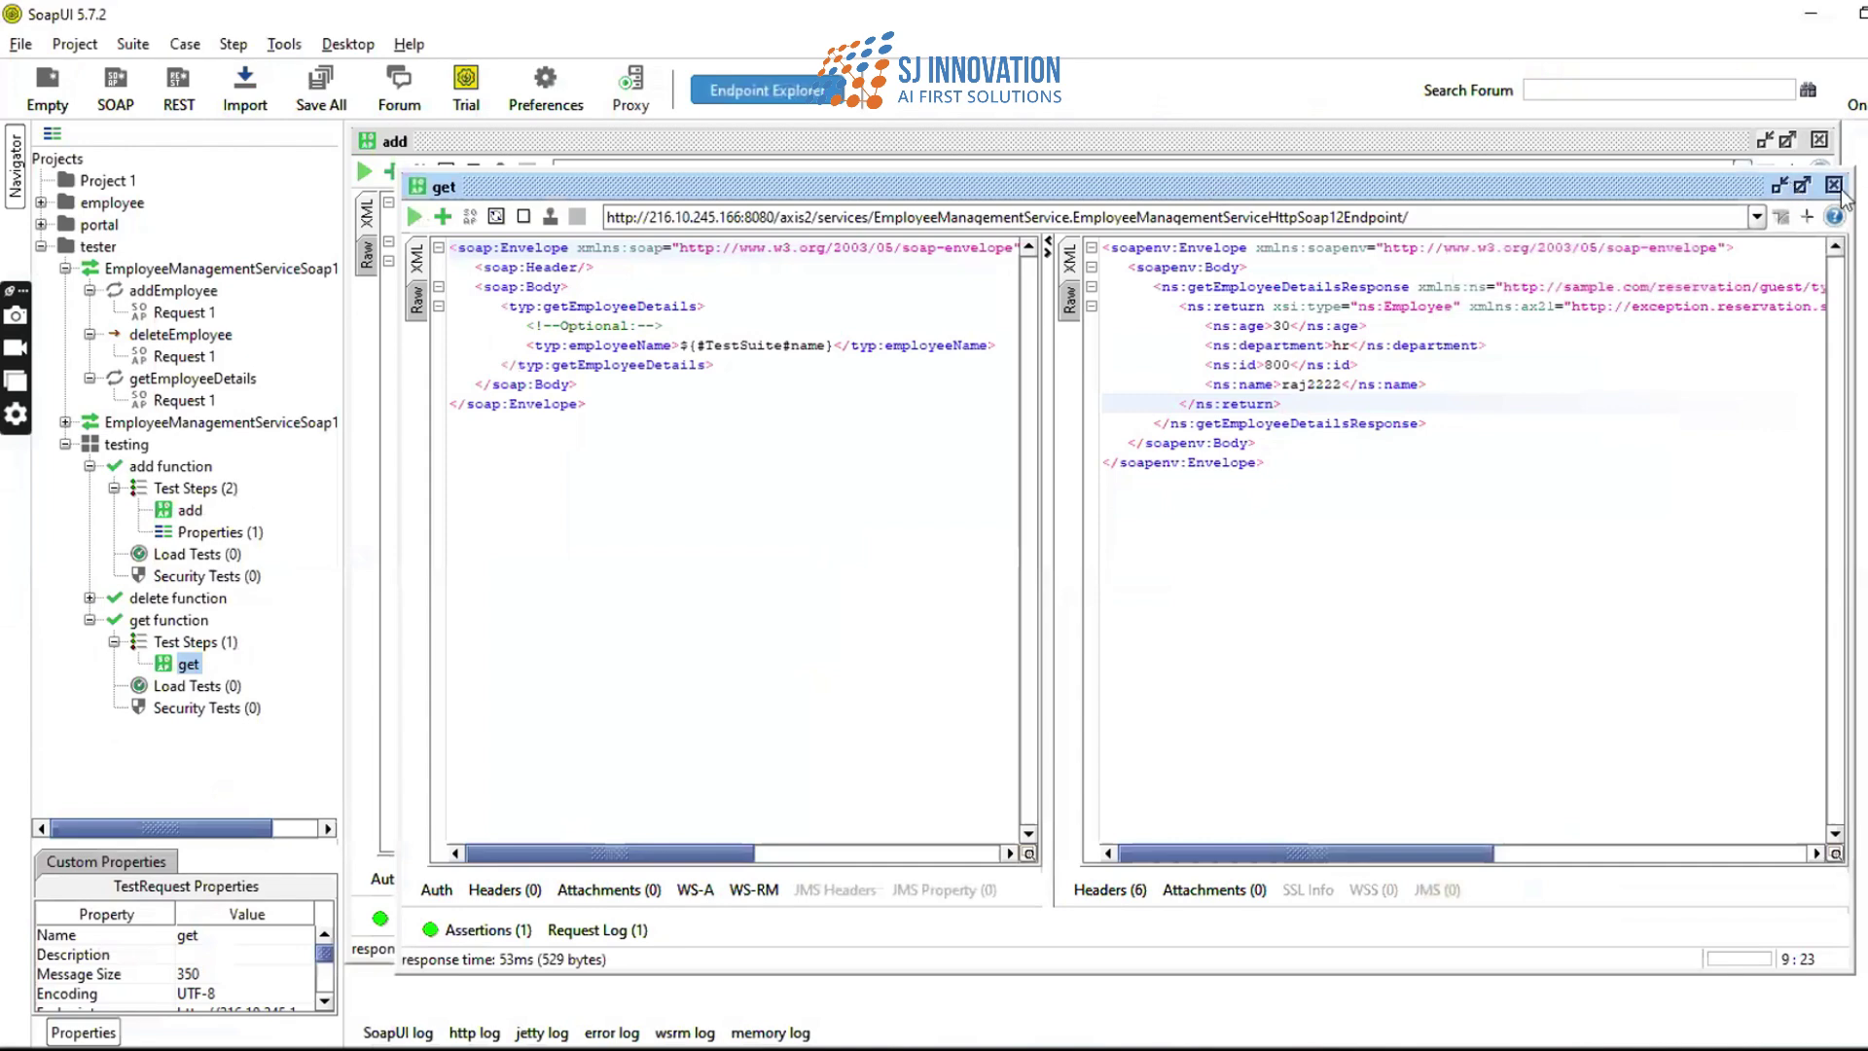
- Close the get request window and review the Security assertions available for the add request without adding one
left_click(1833, 185)
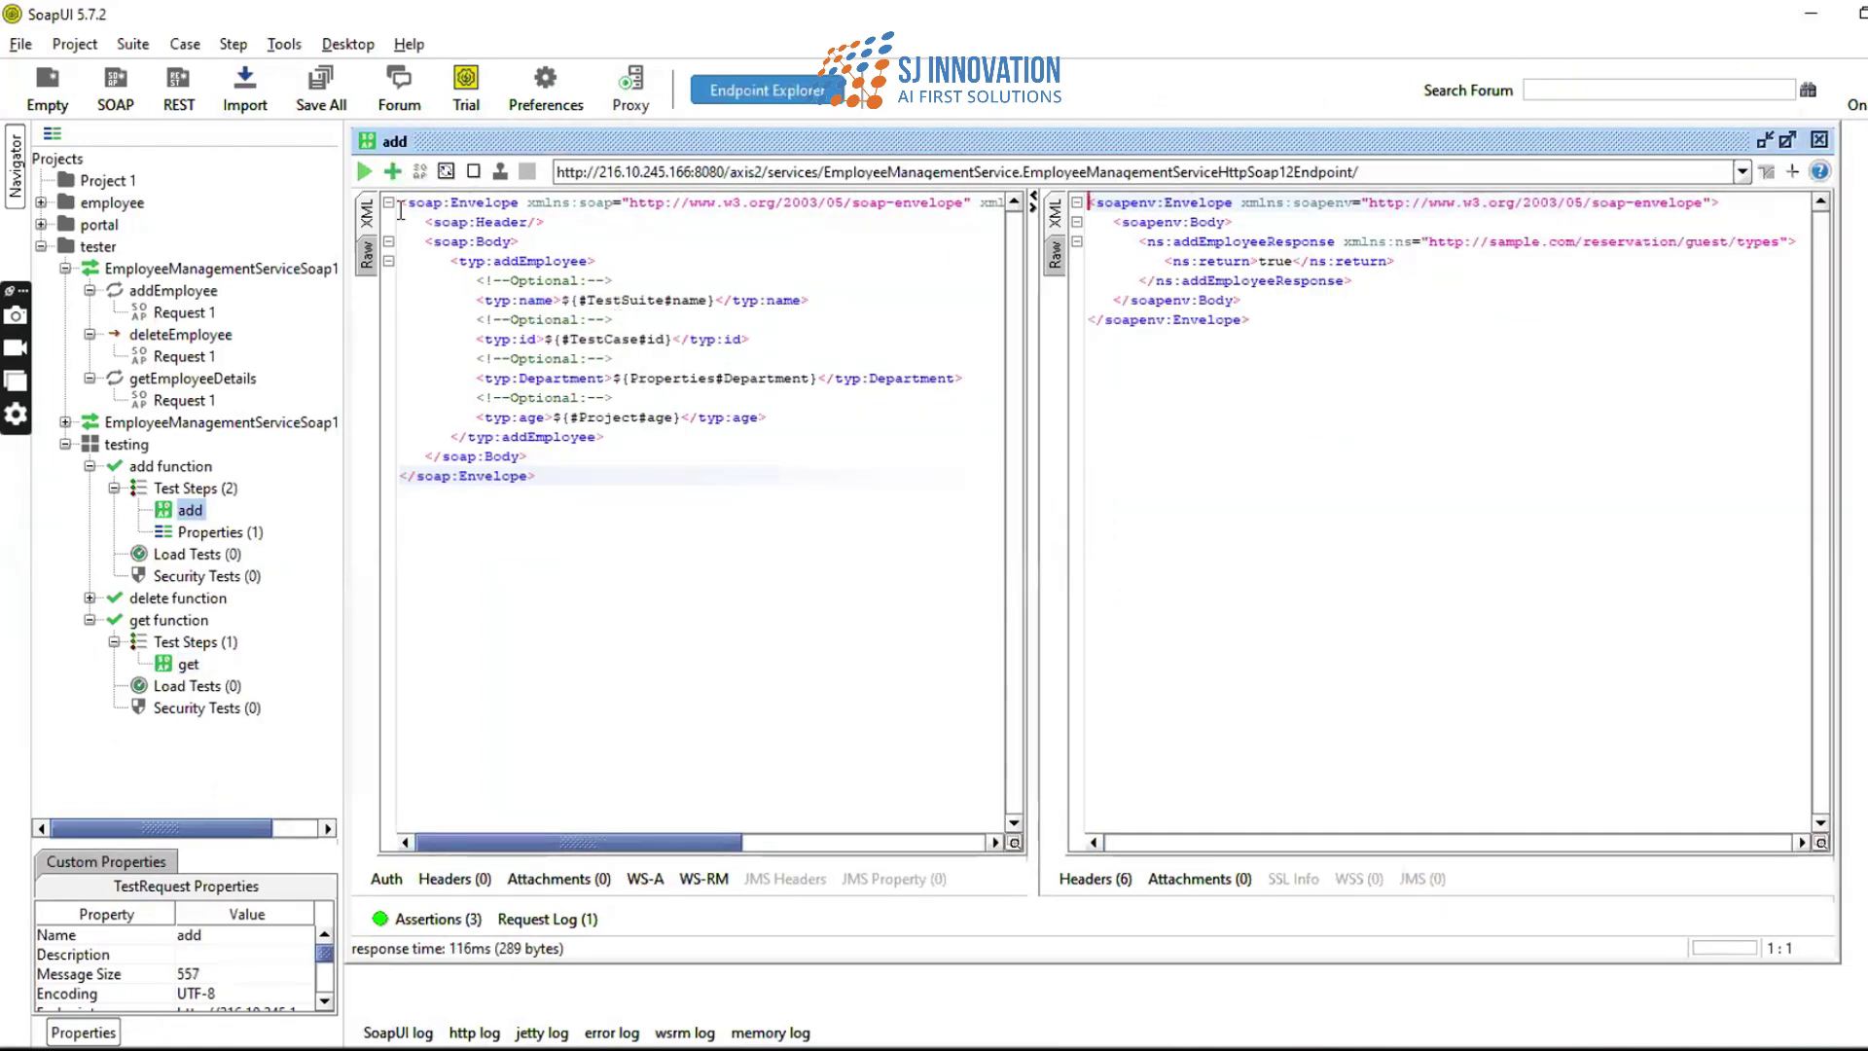
left_click(392, 172)
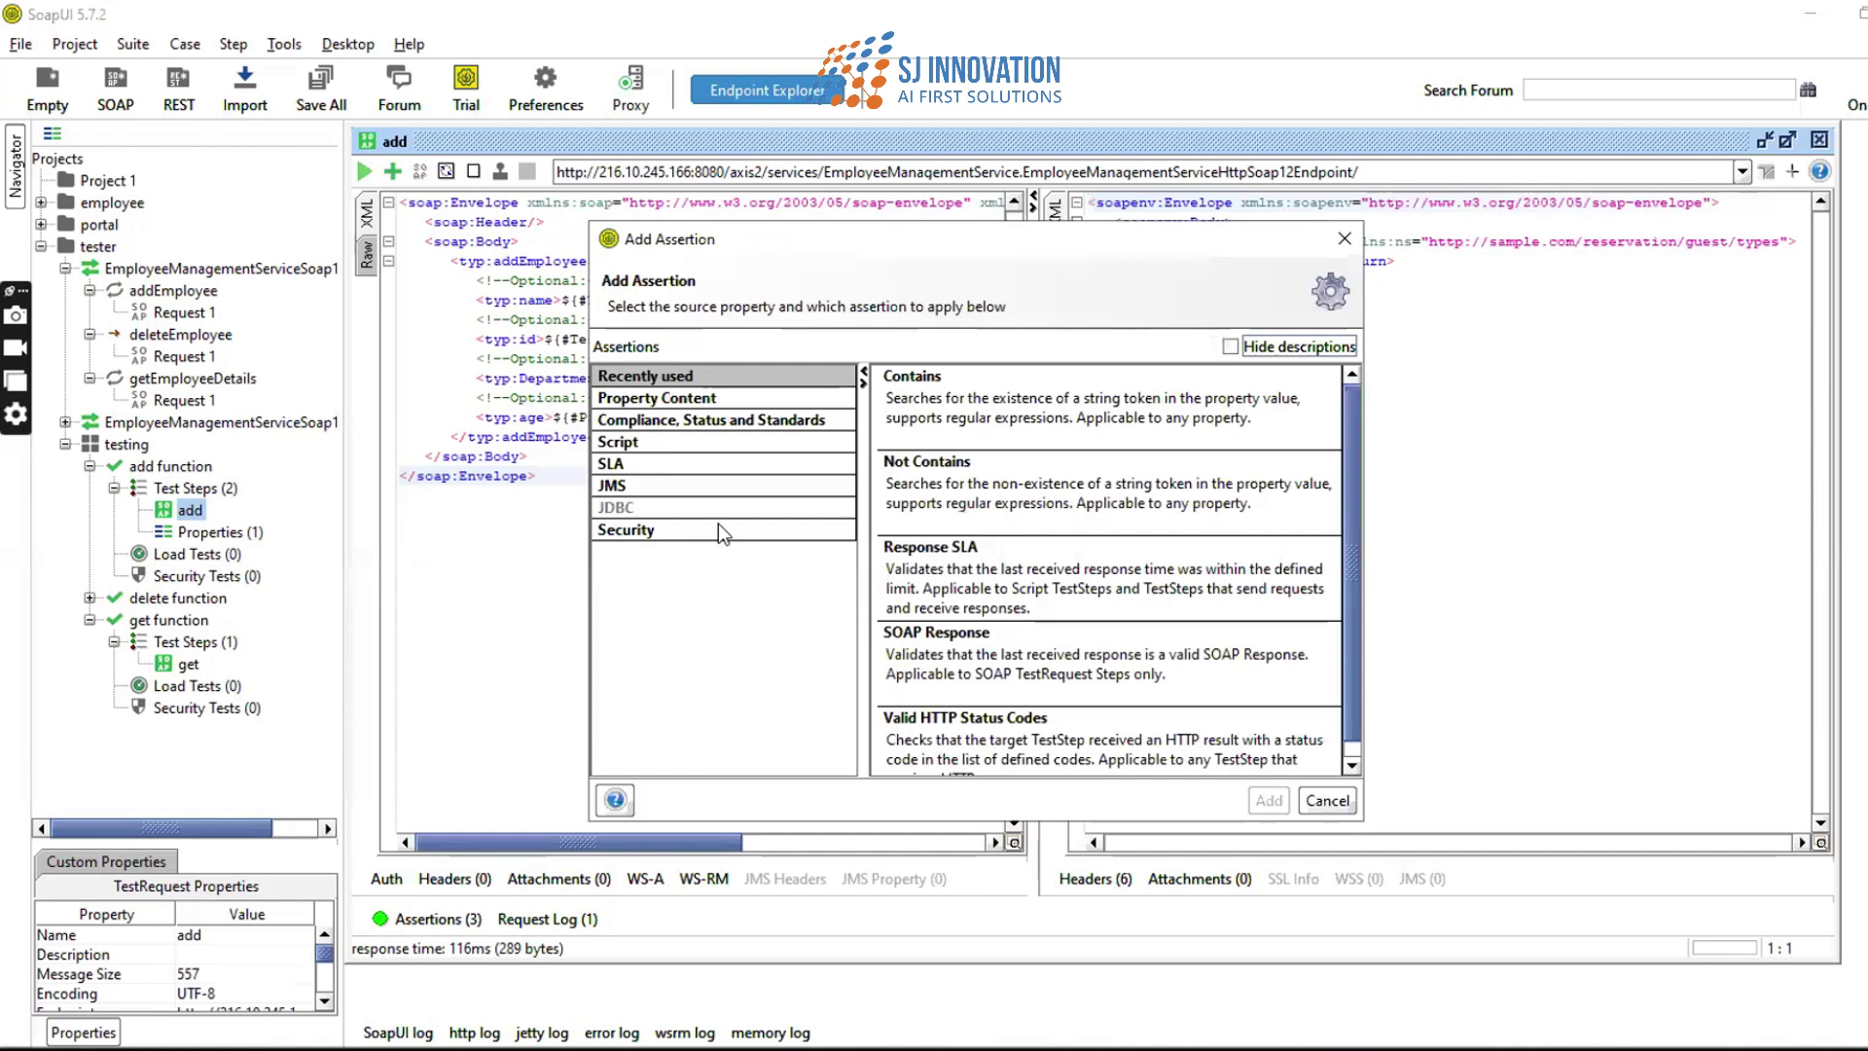
left_click(718, 526)
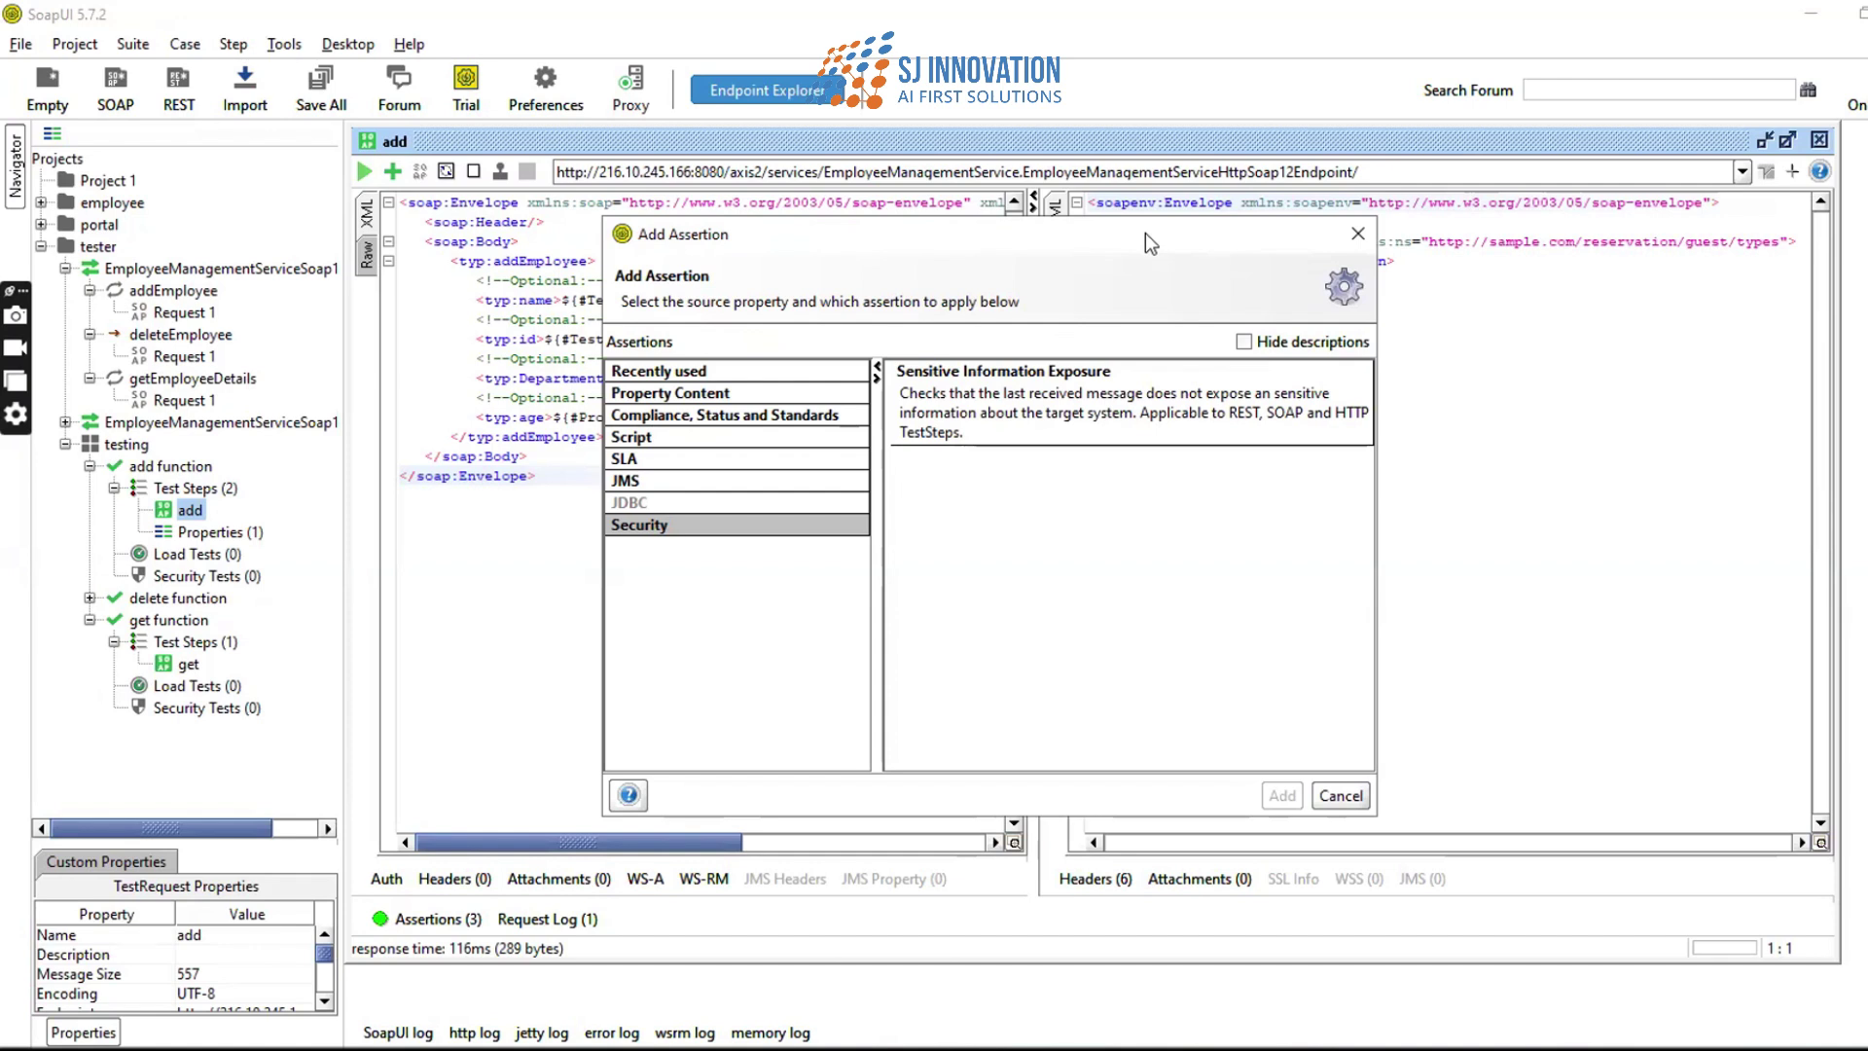
left_click_drag(1146, 233, 1149, 222)
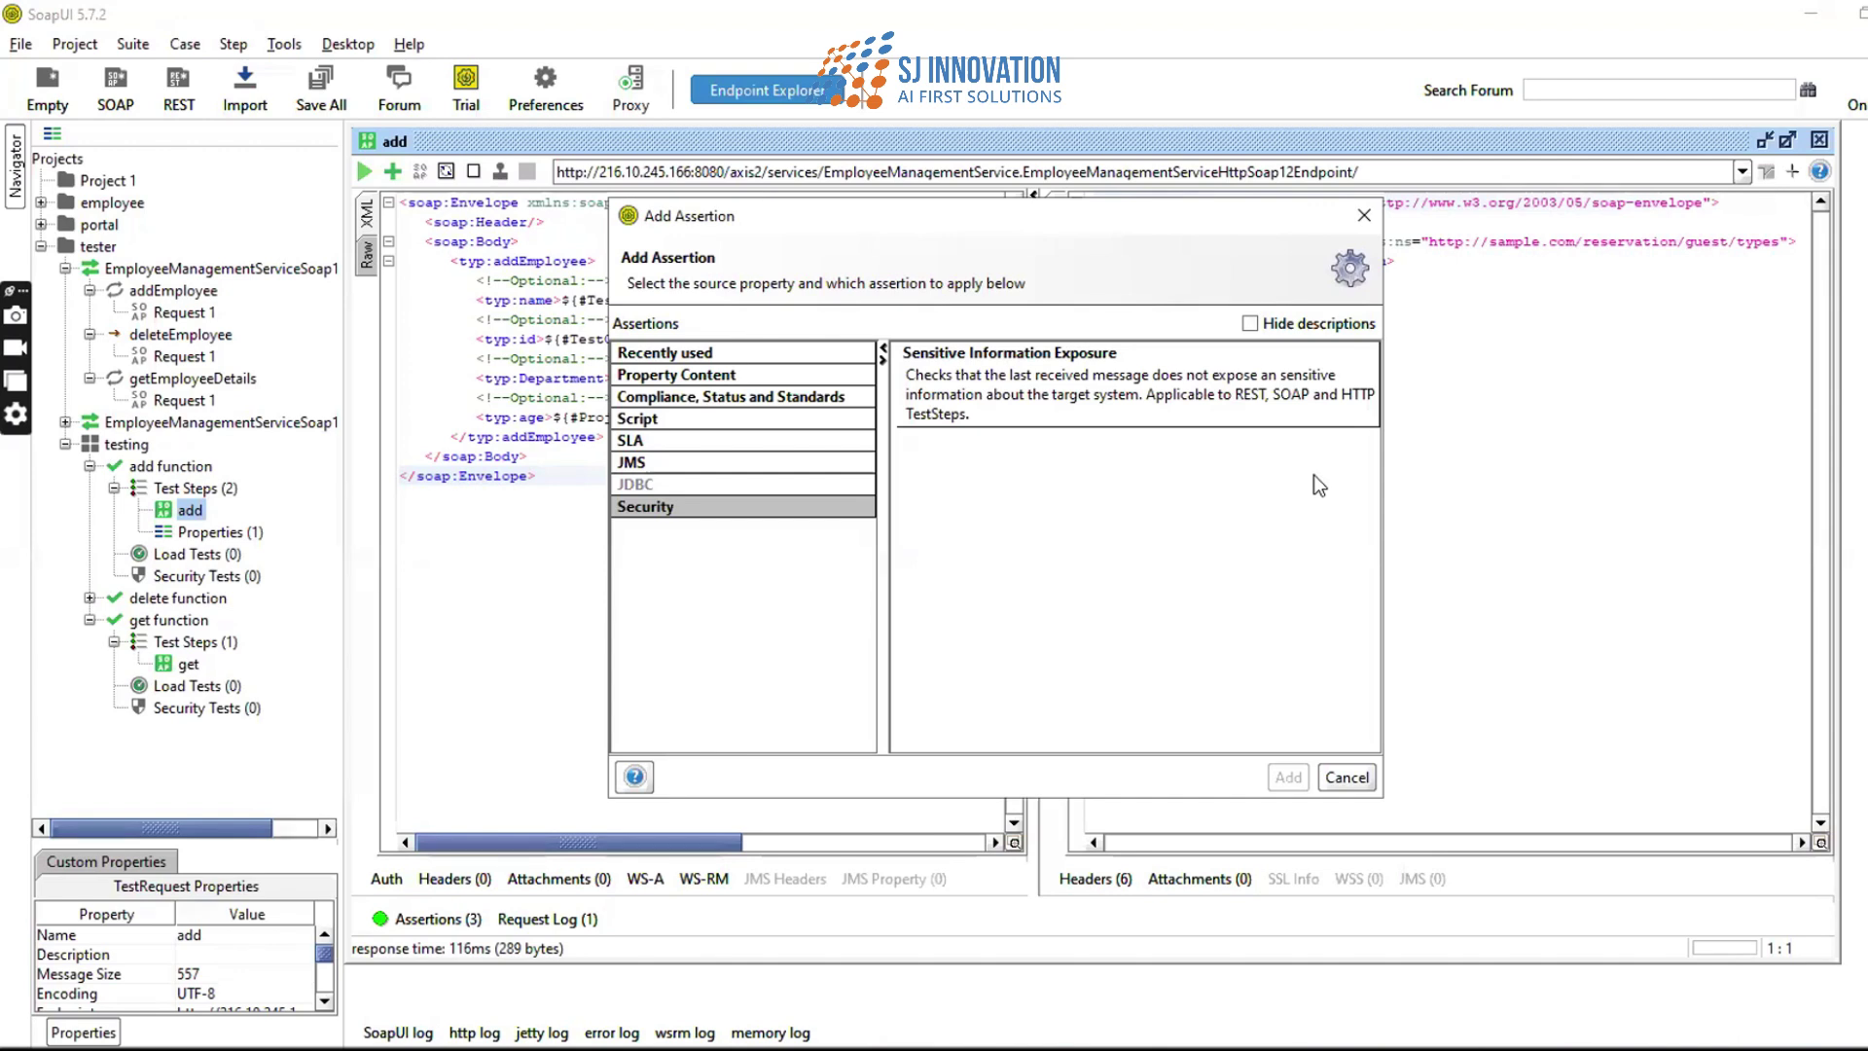
left_click(1363, 216)
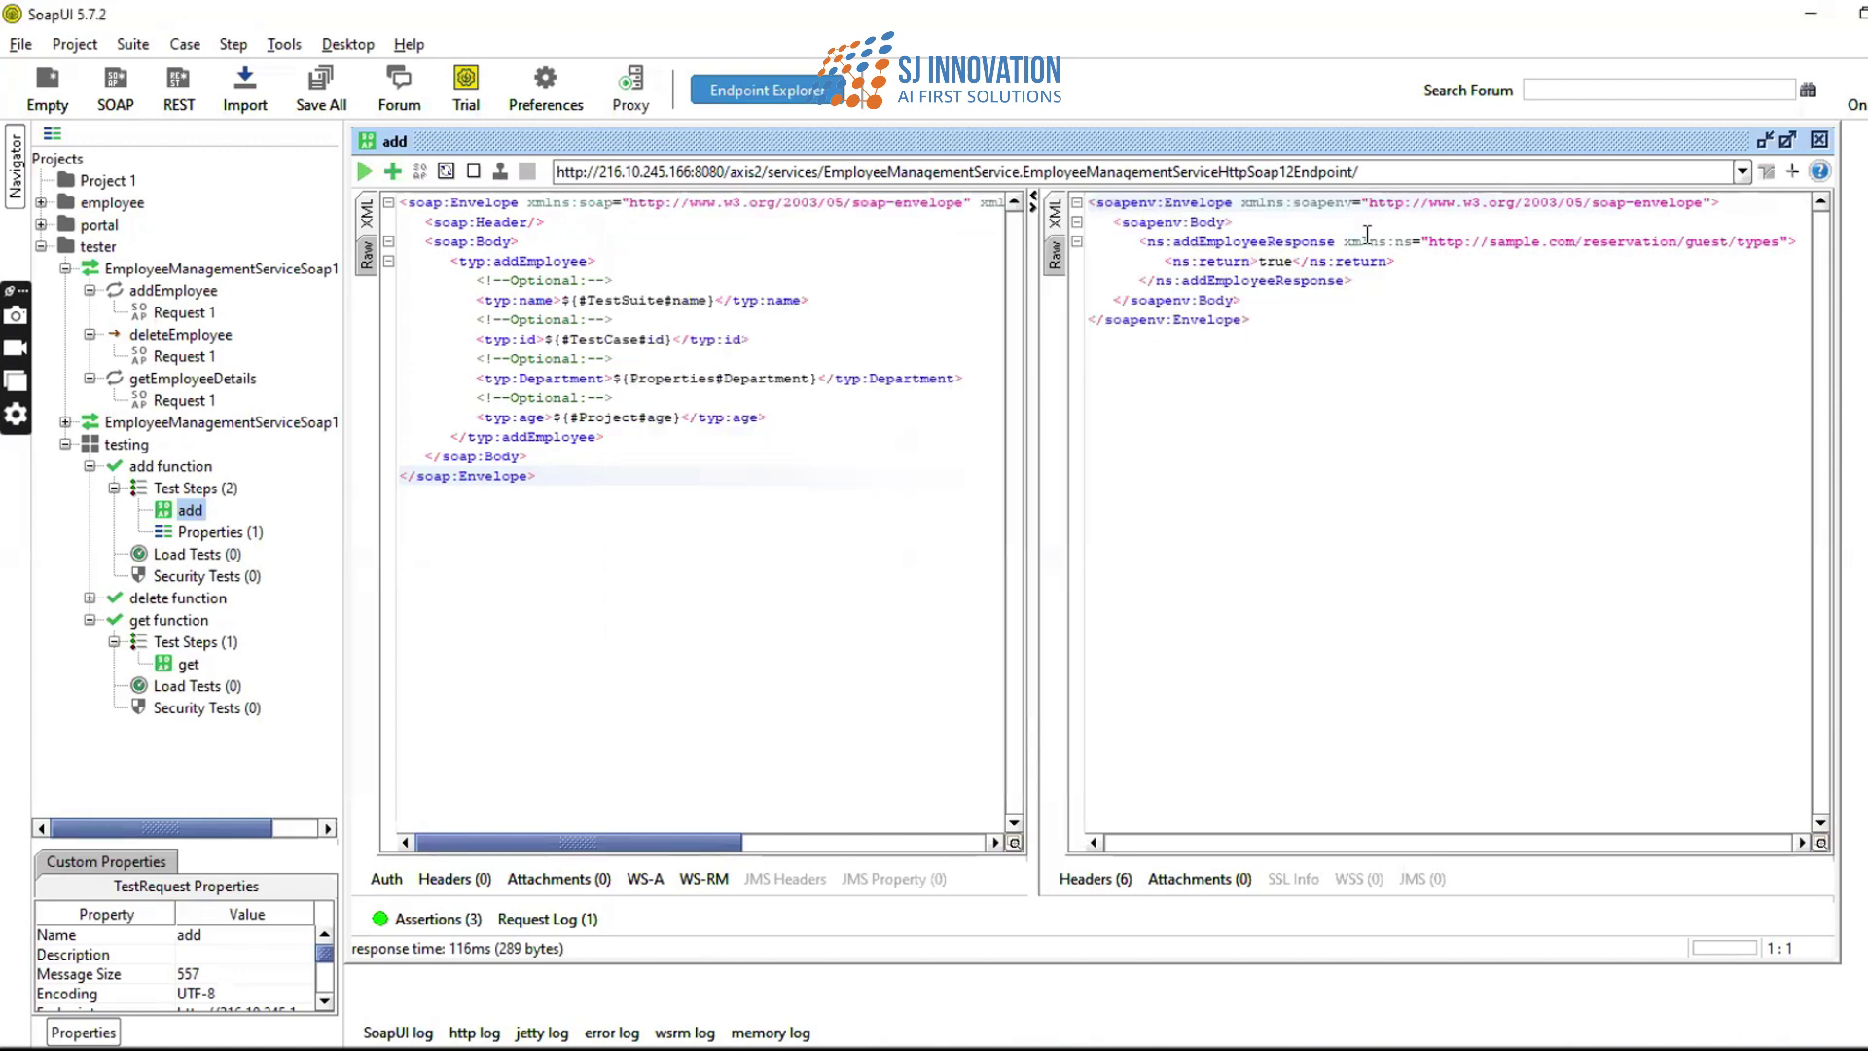